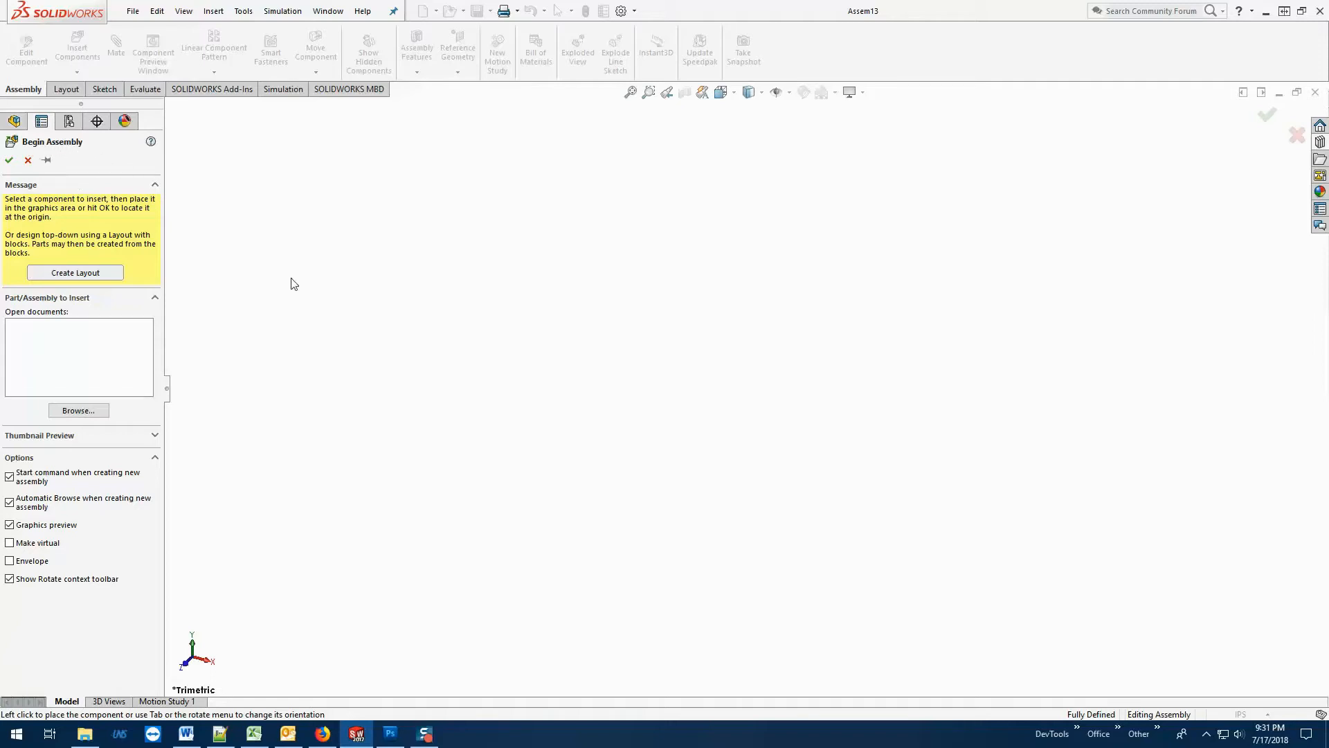
Turn off "Start command when creating new assembly", leave Begin Assembly and close the assembly.
left_click(9, 477)
left_click(27, 160)
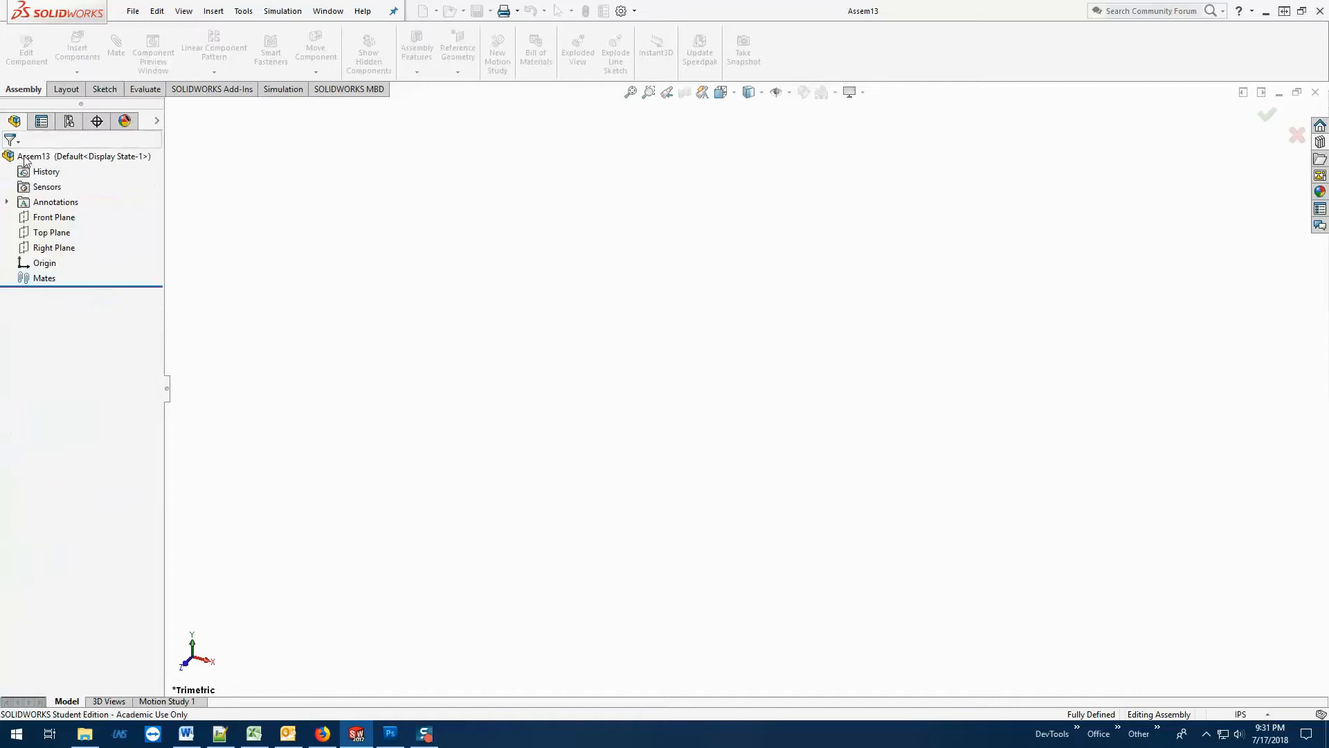
left_click(1315, 92)
Create a new blank assembly, start Insert Components and dismiss the file browser without choosing a part.
left_click(132, 11)
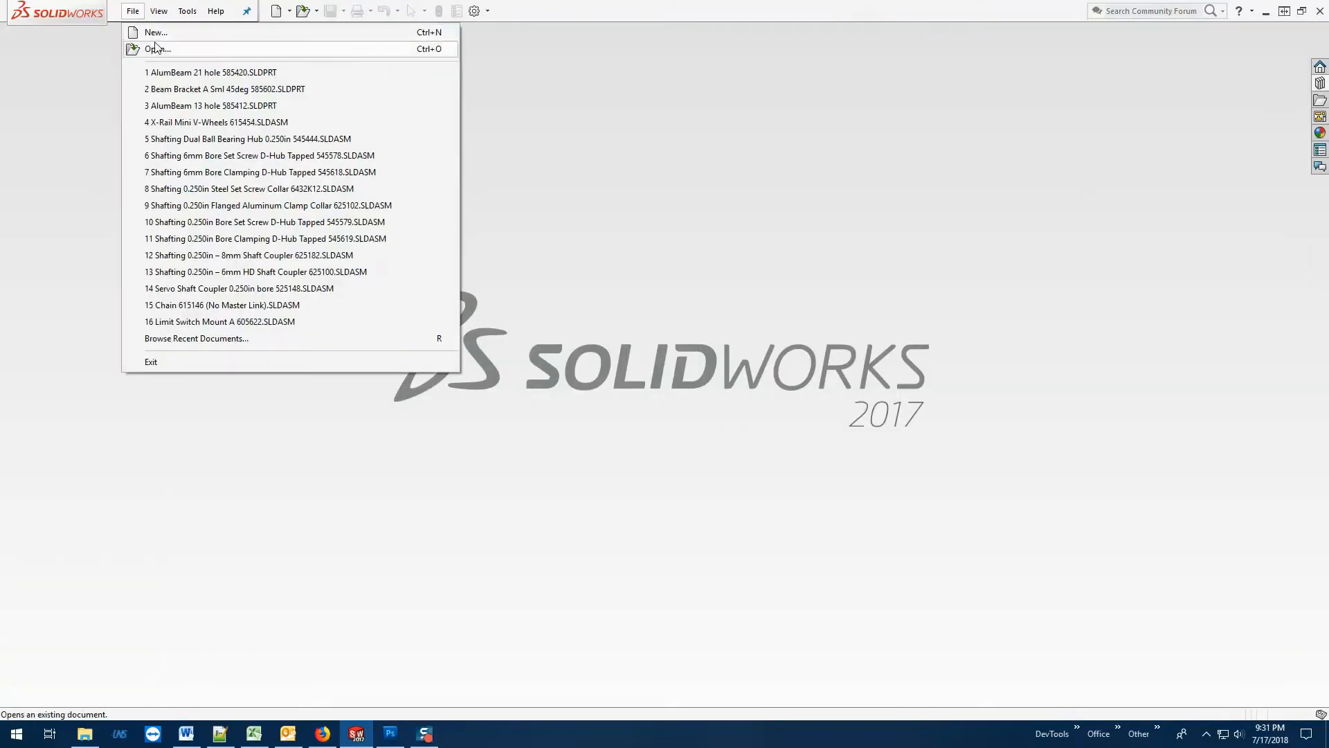
left_click(161, 33)
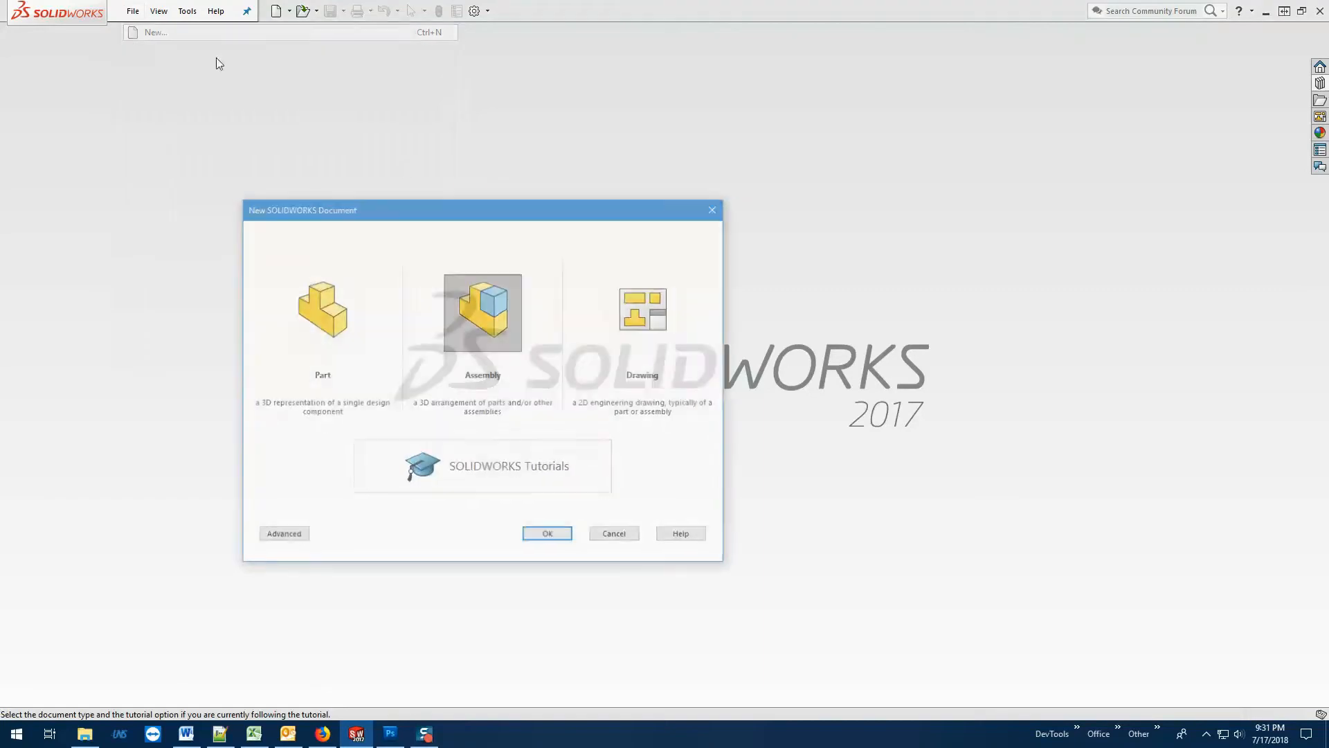
left_click(546, 534)
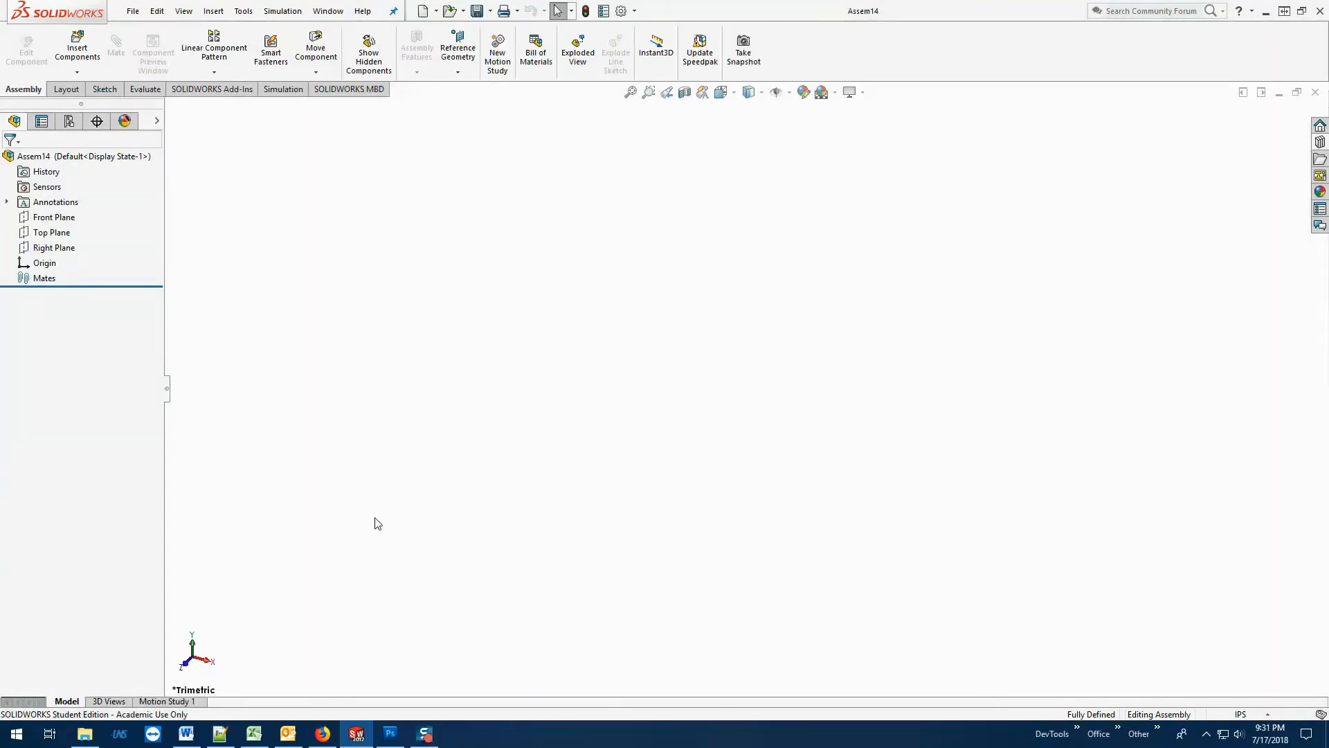
left_click(89, 57)
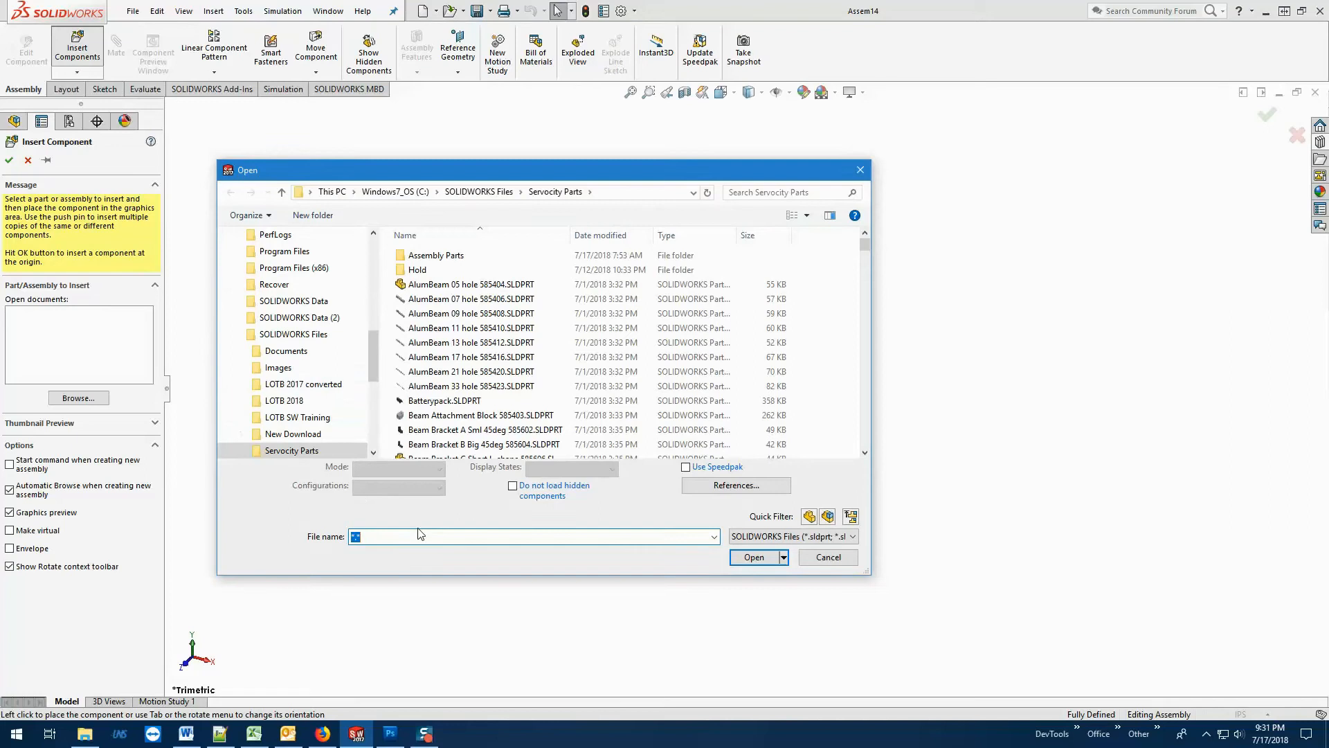
left_click(829, 559)
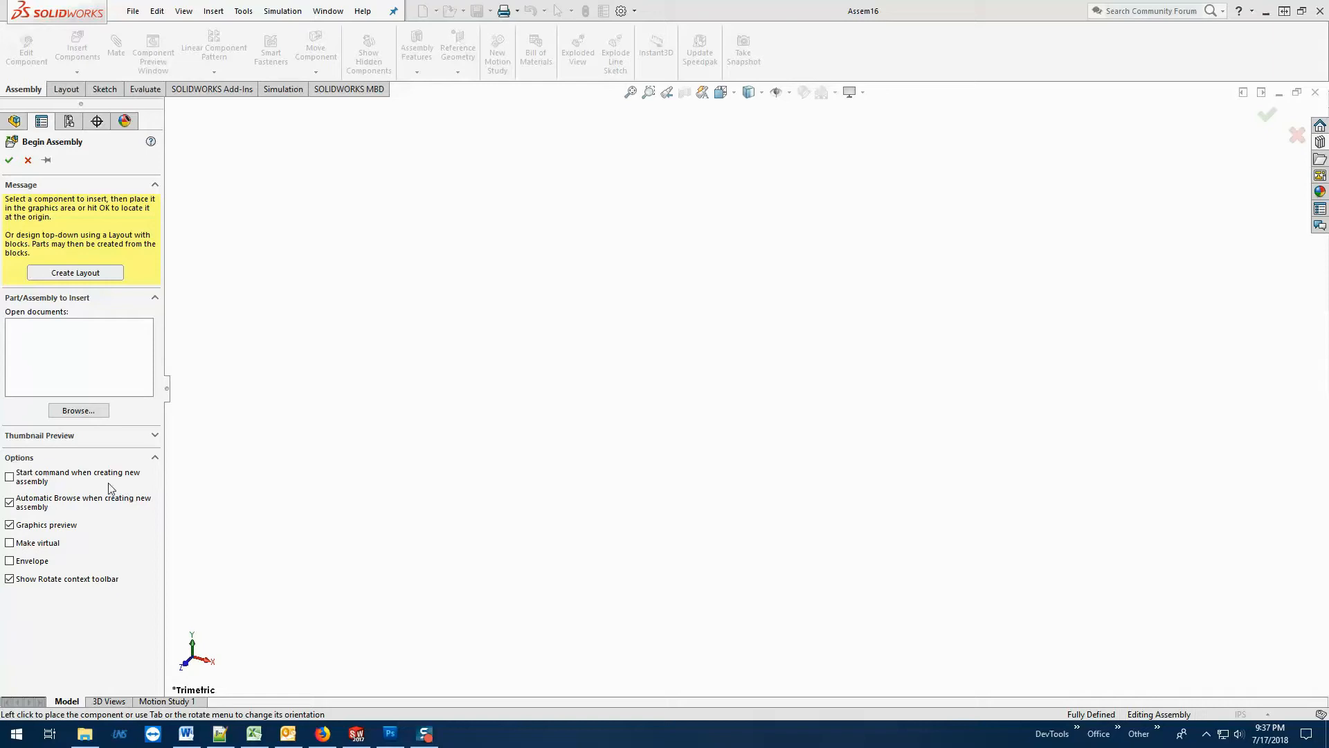
Enable "Start command when creating new assembly", disable "Automatic Browse when creating new assembly", and close the assembly.
left_click(9, 477)
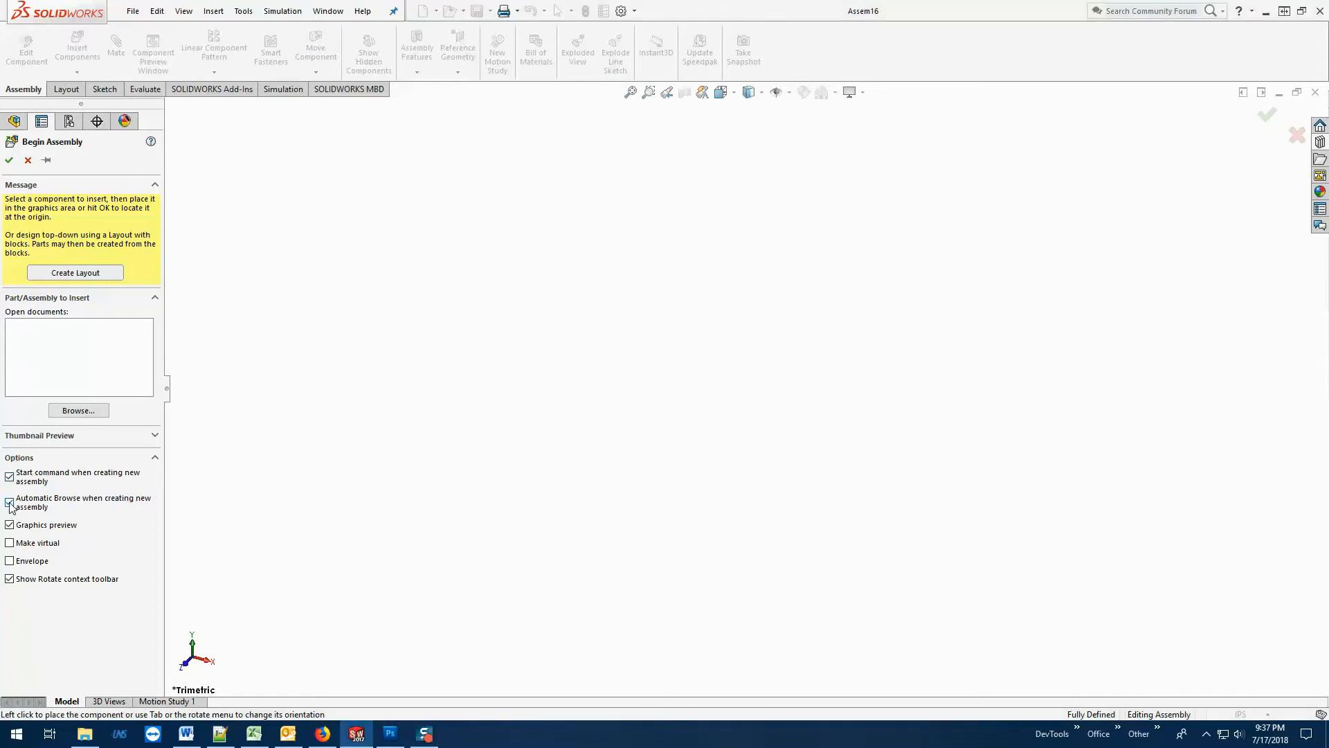
left_click(9, 503)
left_click(28, 160)
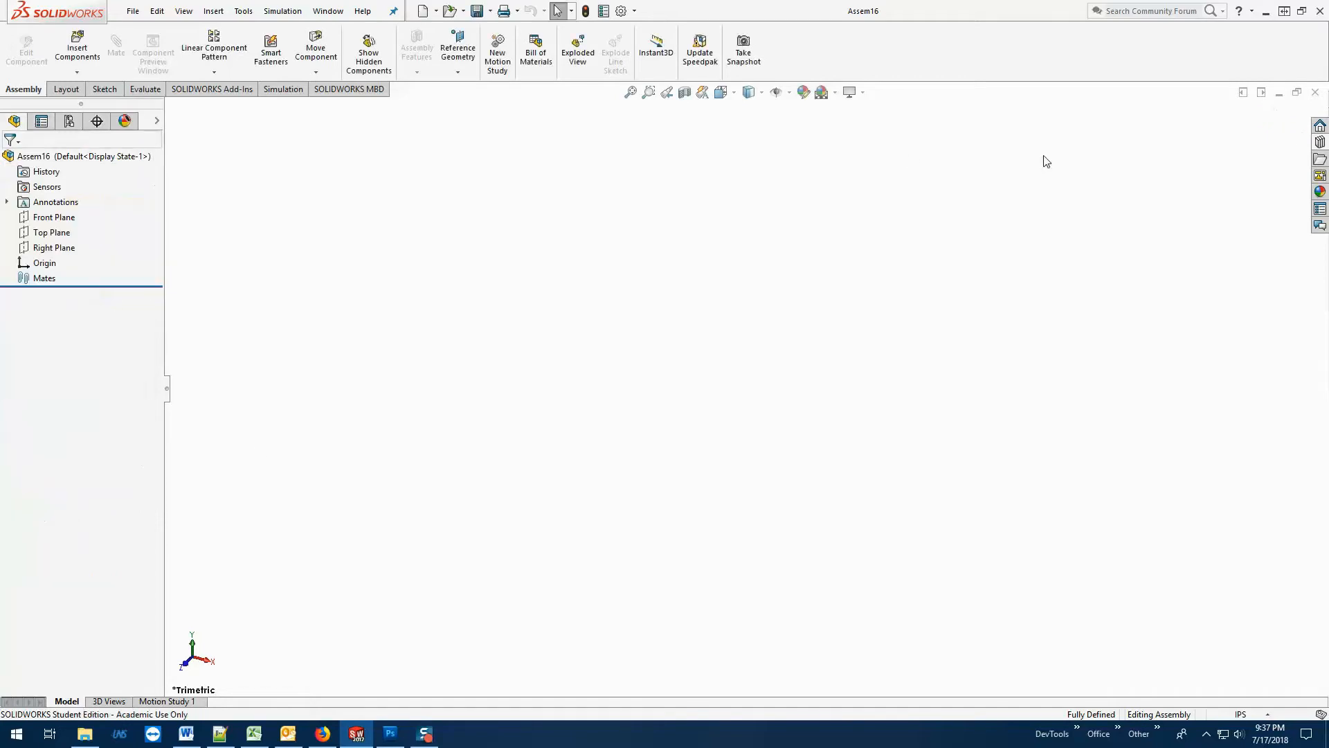
left_click(1315, 93)
Create another assembly, open the component file browser from Begin Assembly, cancel it and close the assembly.
left_click(132, 11)
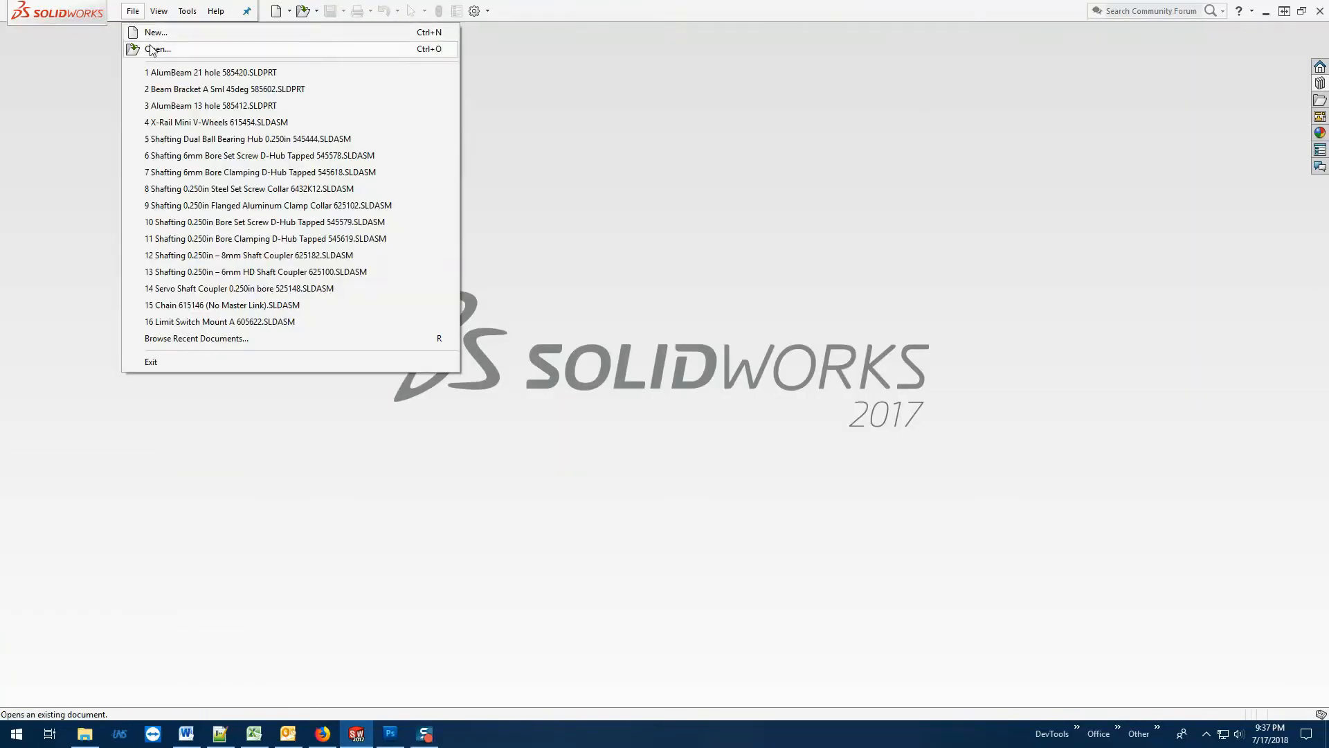
left_click(154, 33)
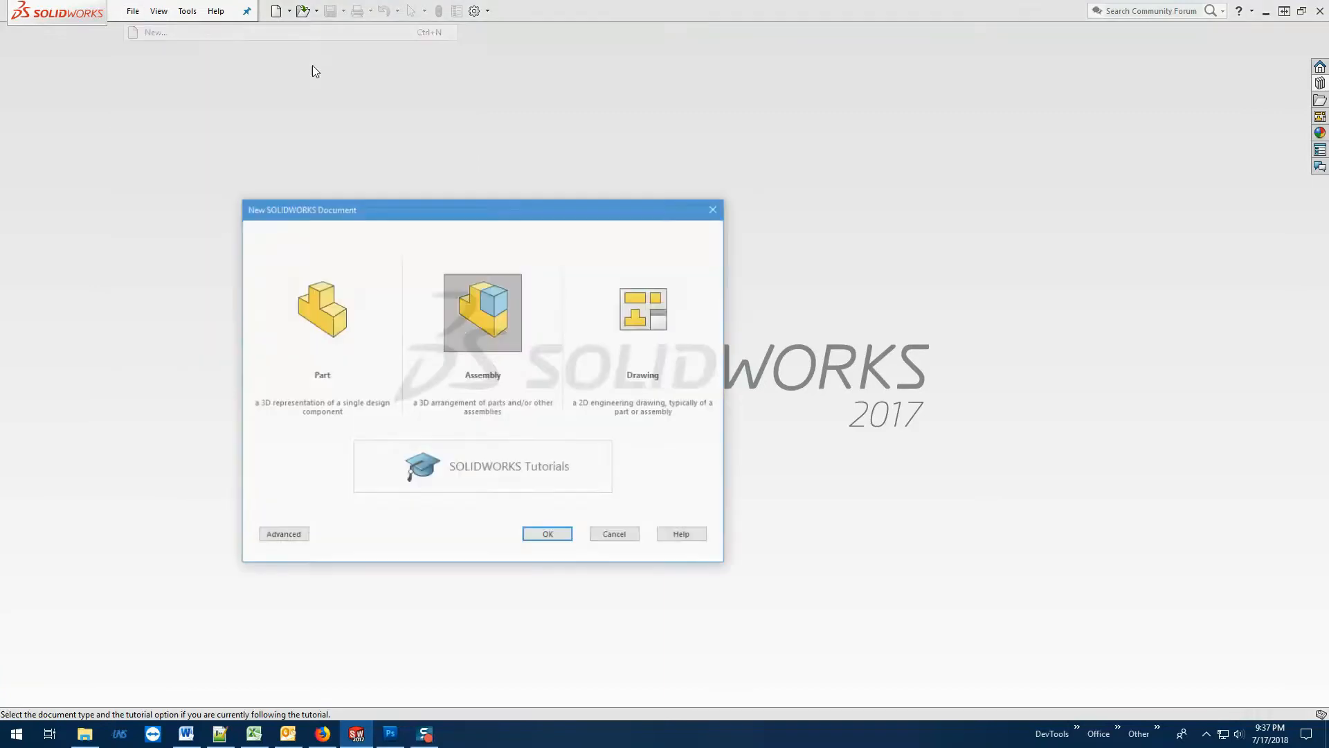
left_click(547, 534)
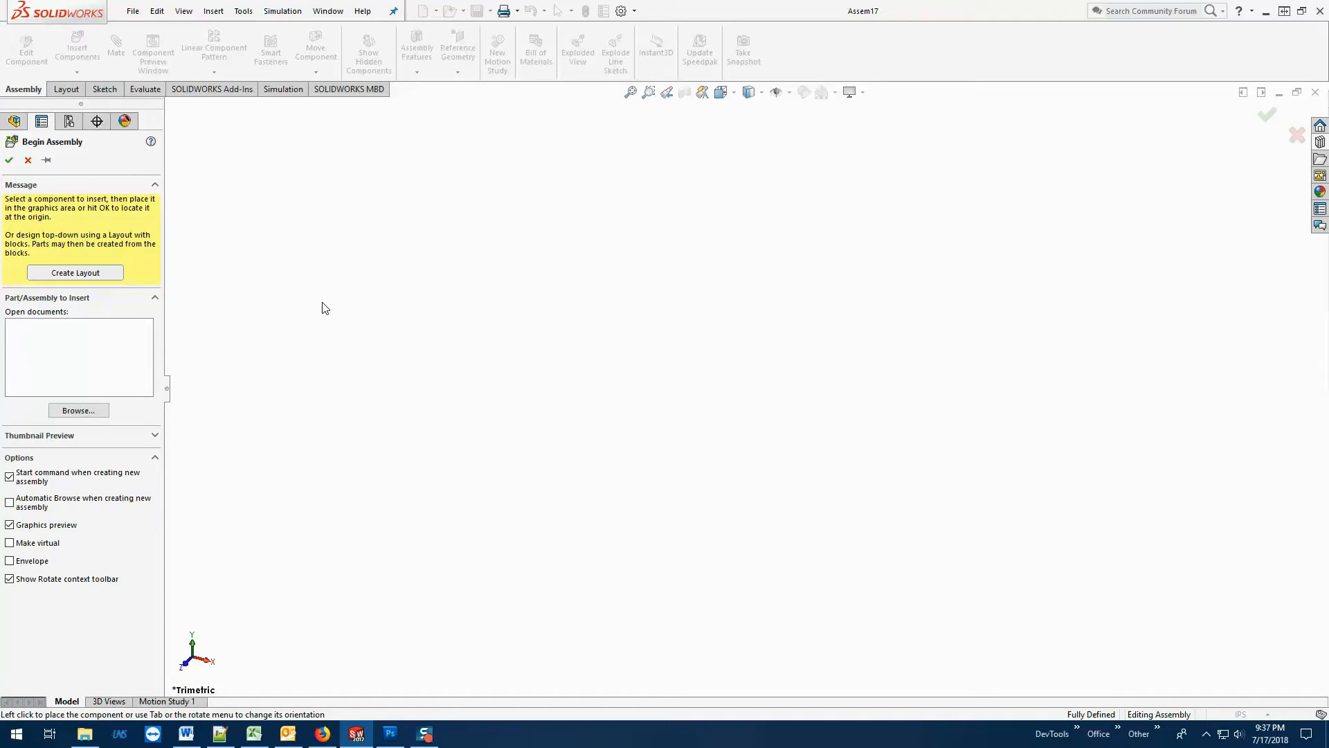
left_click(78, 410)
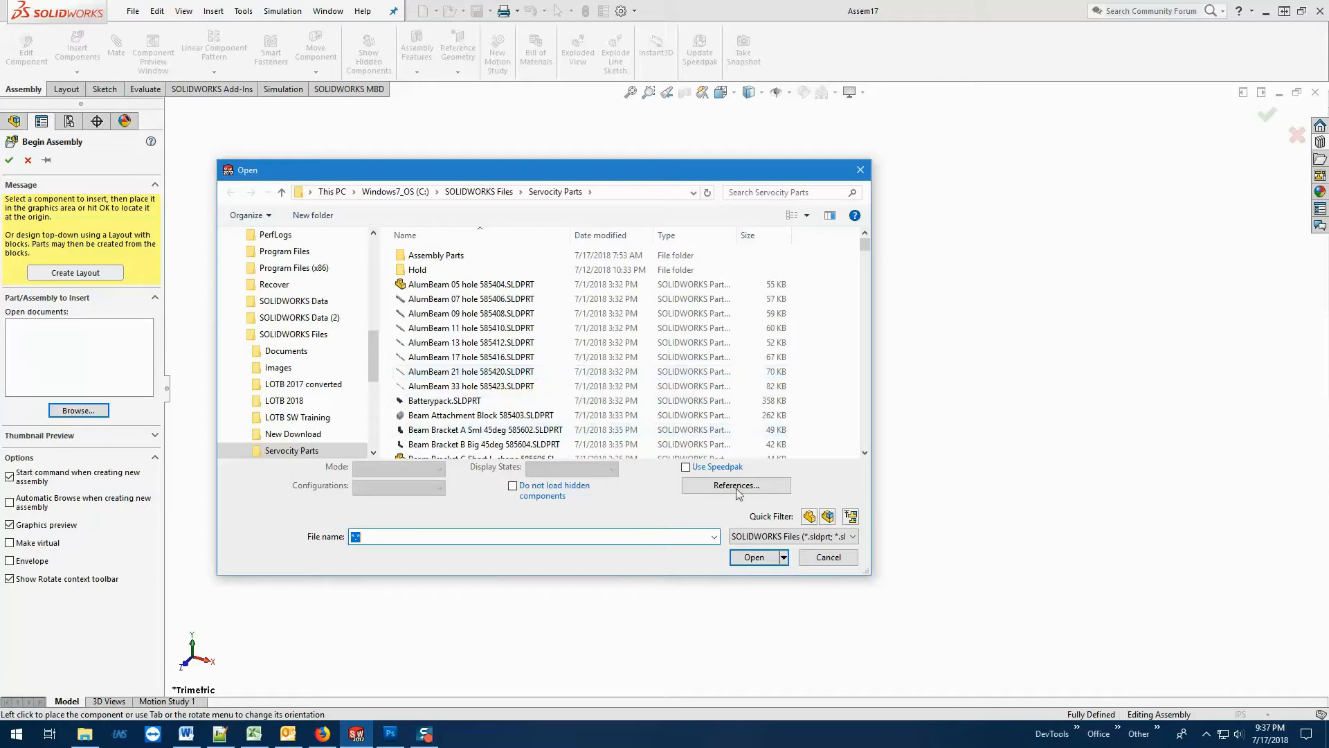
left_click(822, 558)
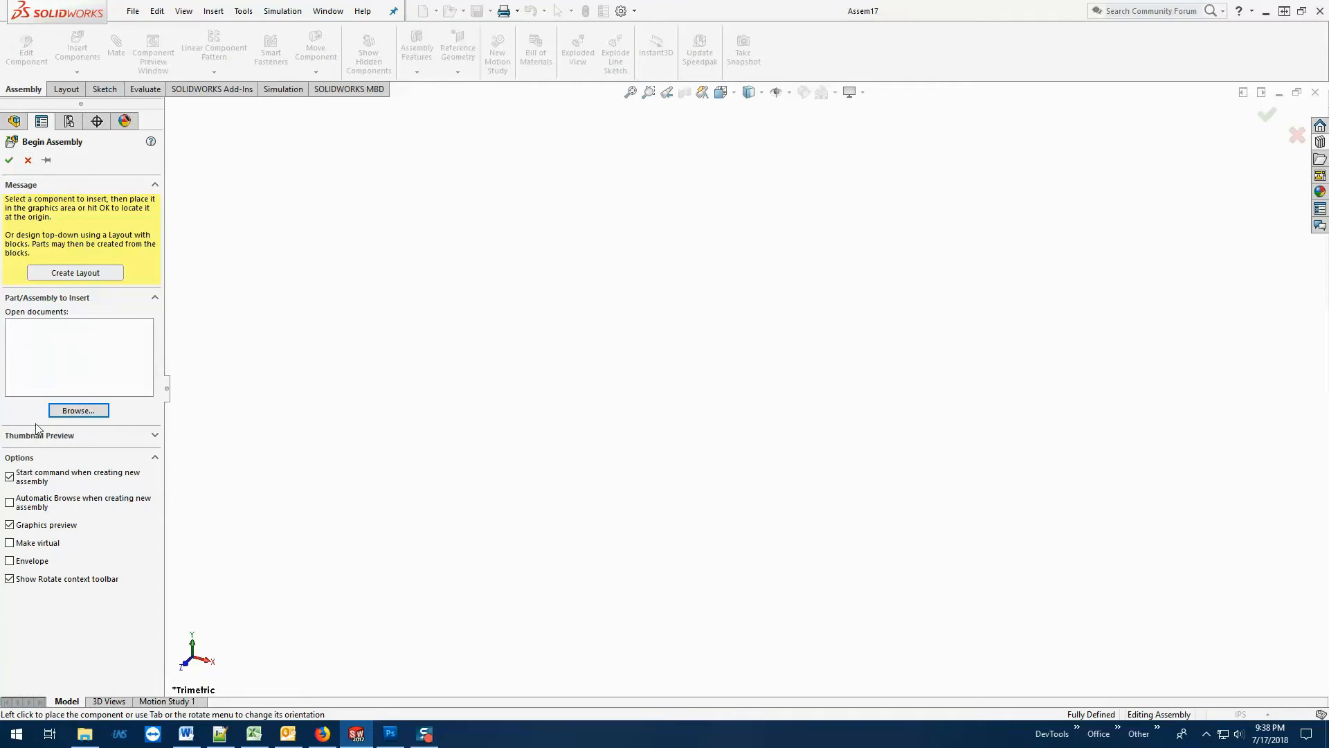
left_click(28, 160)
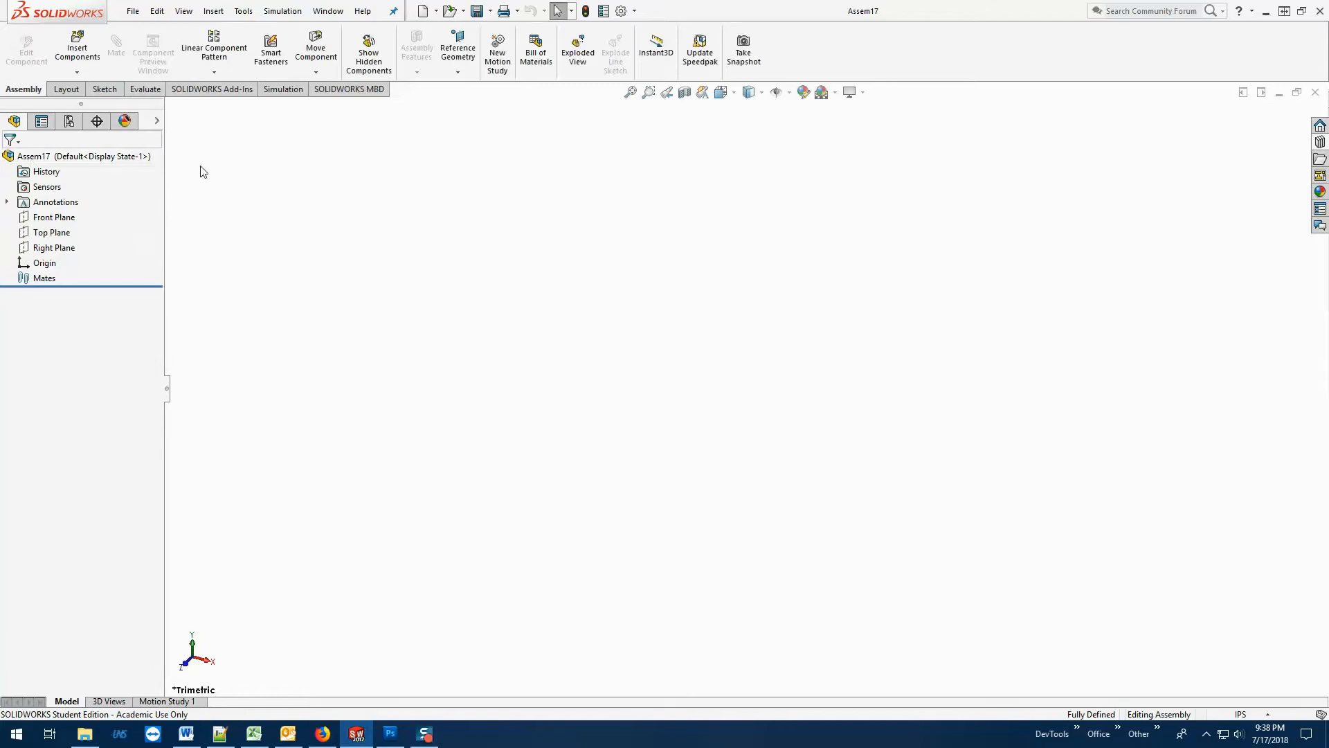
left_click(1316, 92)
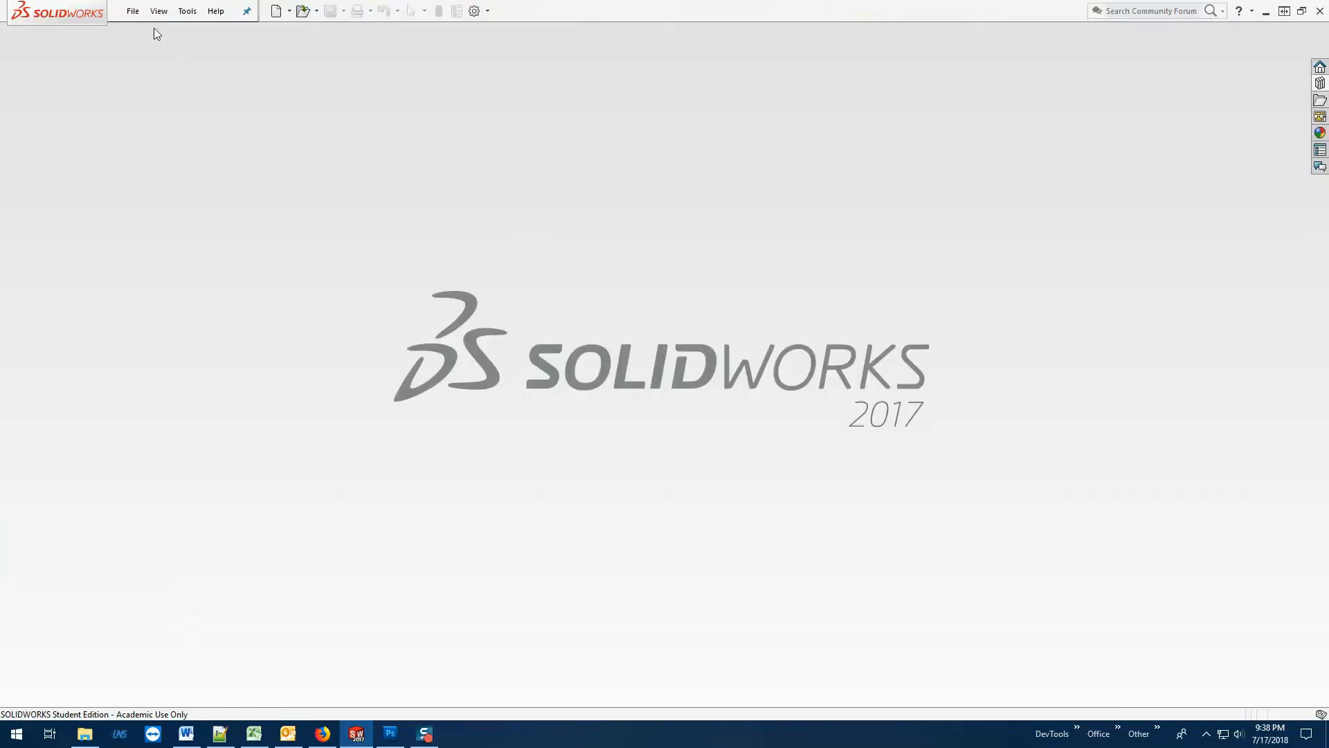
Open the parts AlumBeam 11 hole 585410, AlumBeam 17 hole 585416 and Beam Attachment Block 585403 together.
left_click(132, 12)
left_click(157, 49)
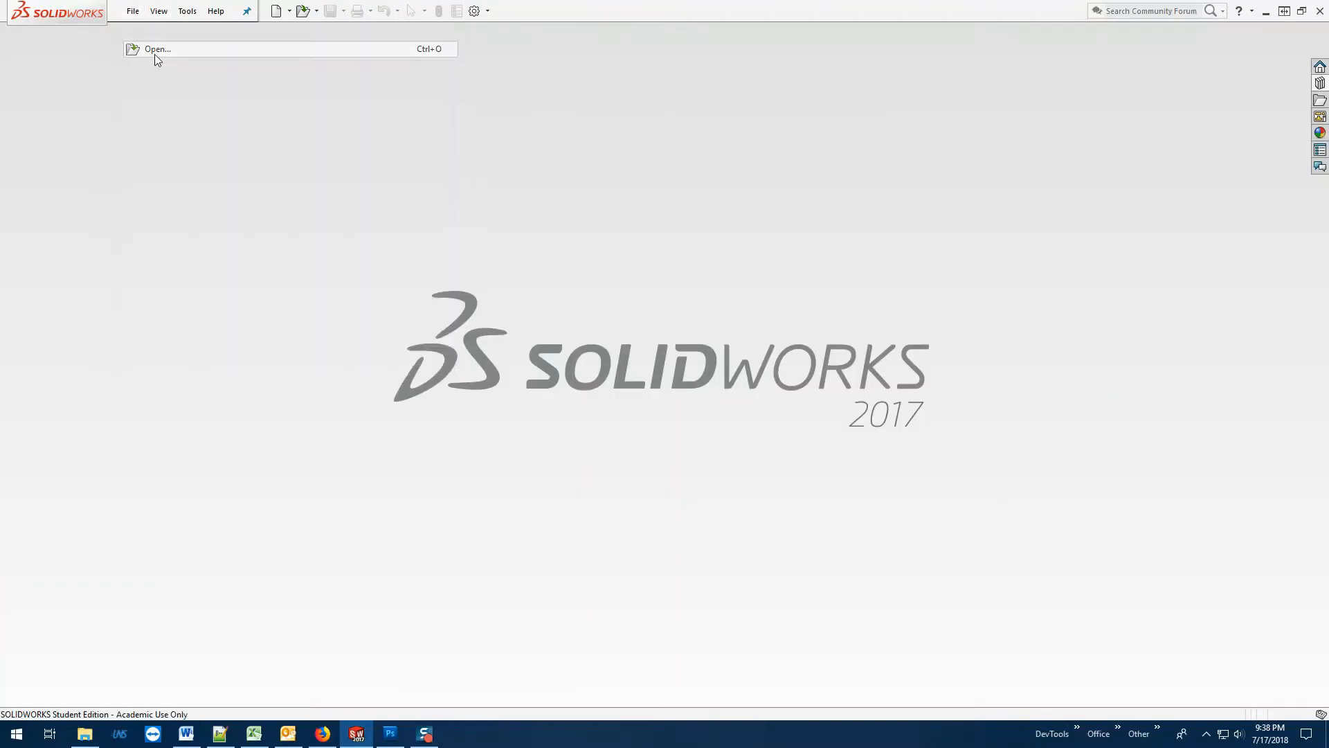
left_click(493, 328)
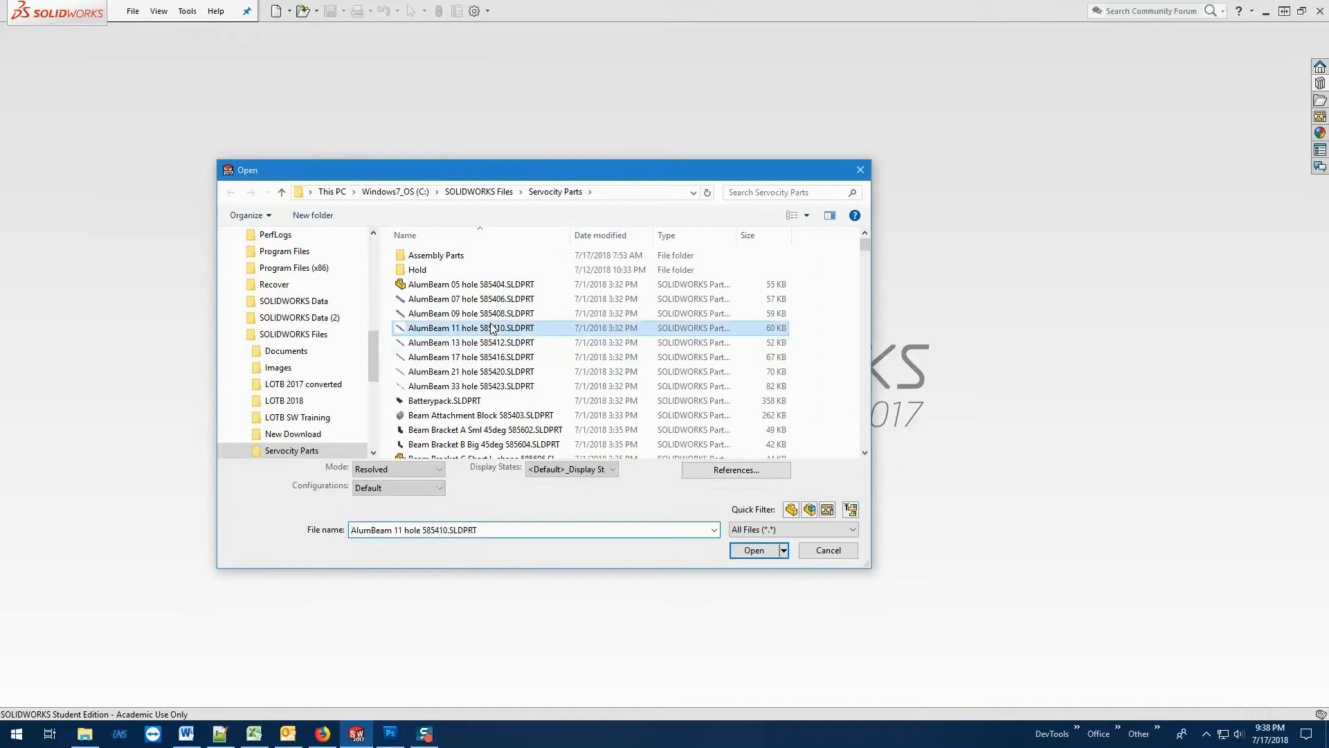
left_click(493, 357, "ctrl")
left_click(495, 415, "ctrl")
left_click(739, 550)
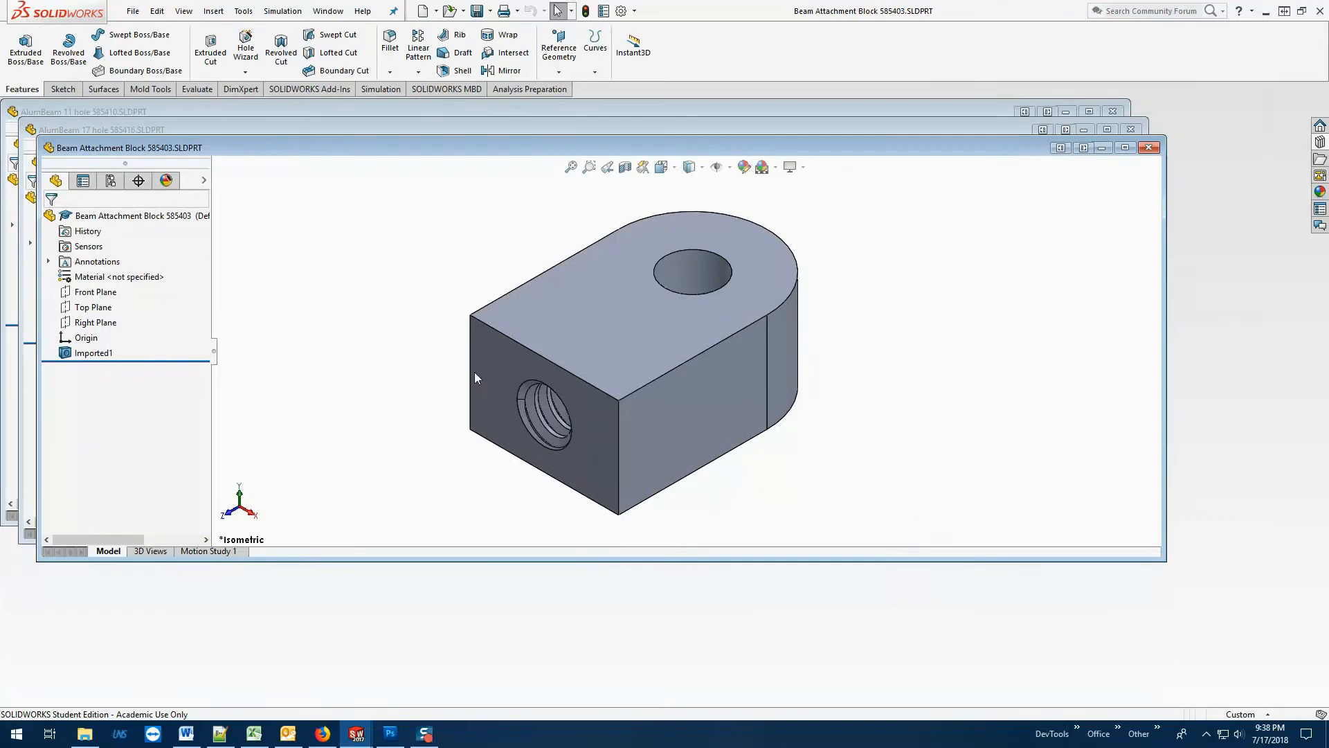
Create a new assembly document while the three part files are open.
left_click(133, 11)
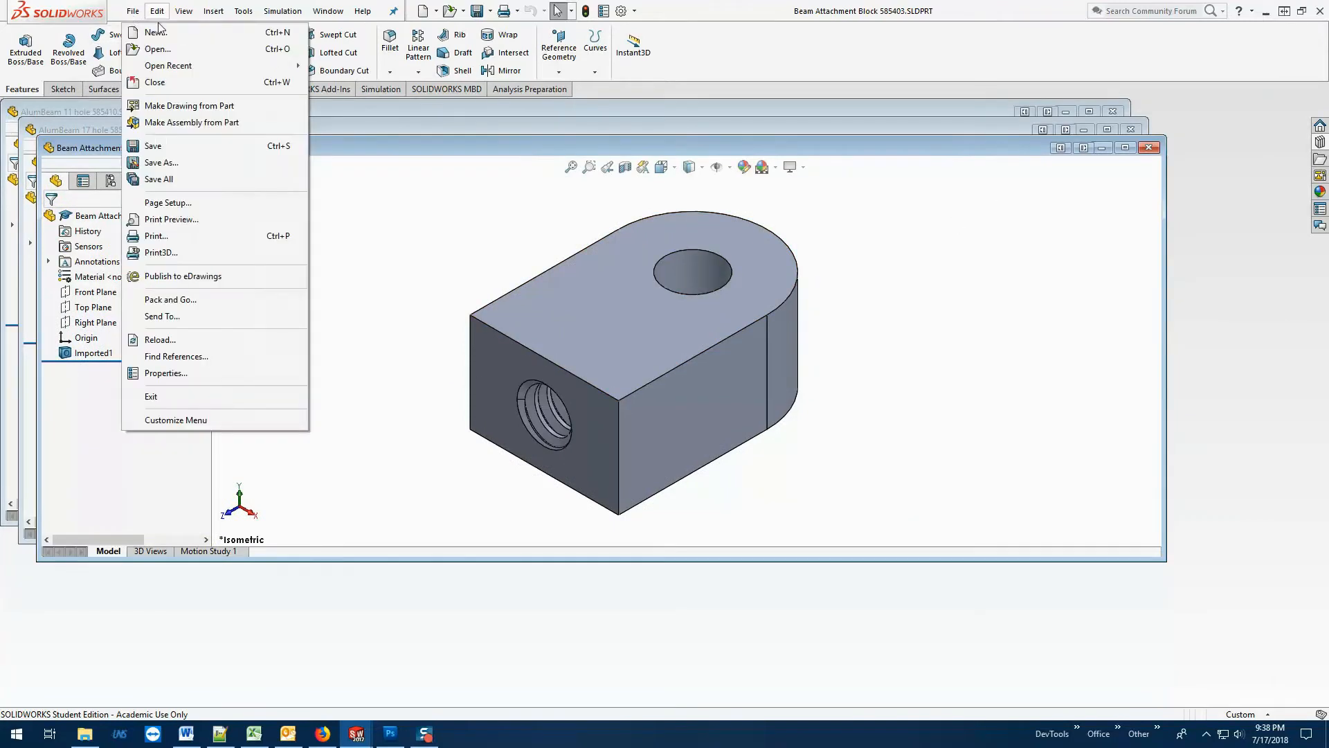
left_click(156, 32)
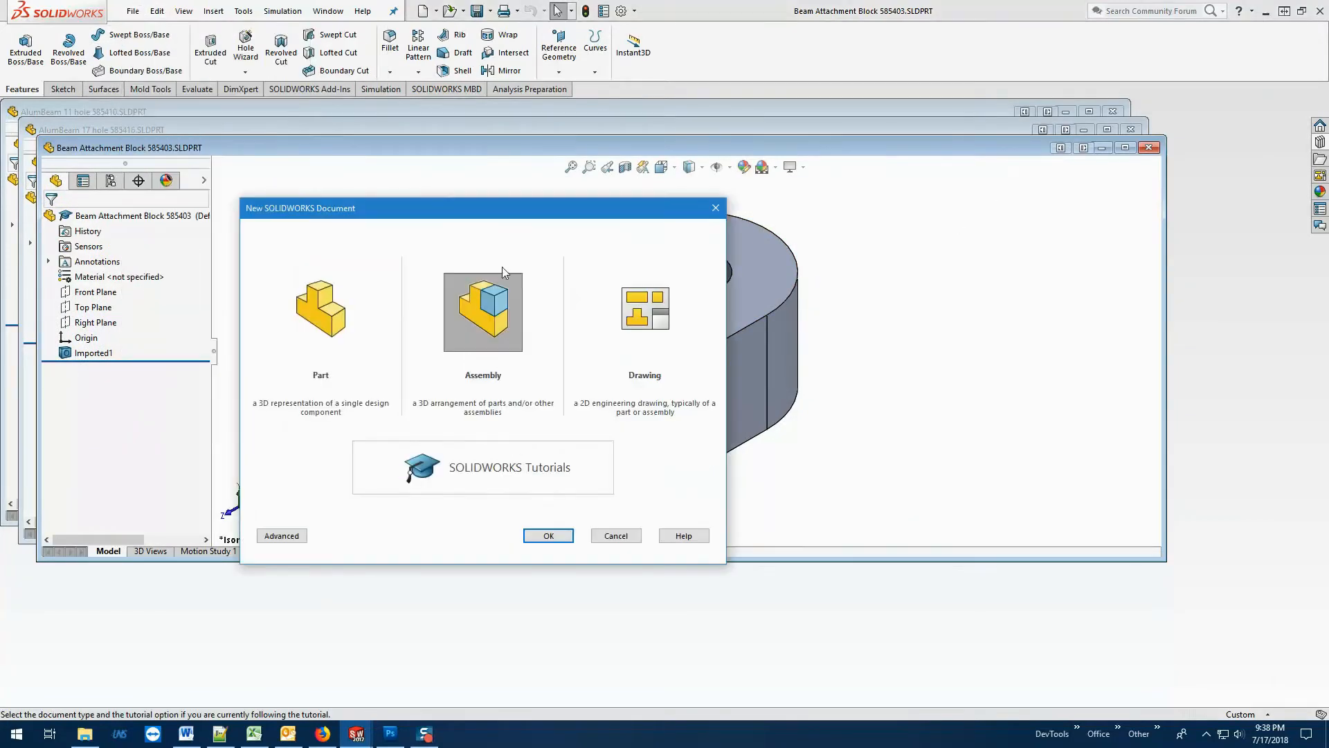
left_click(548, 535)
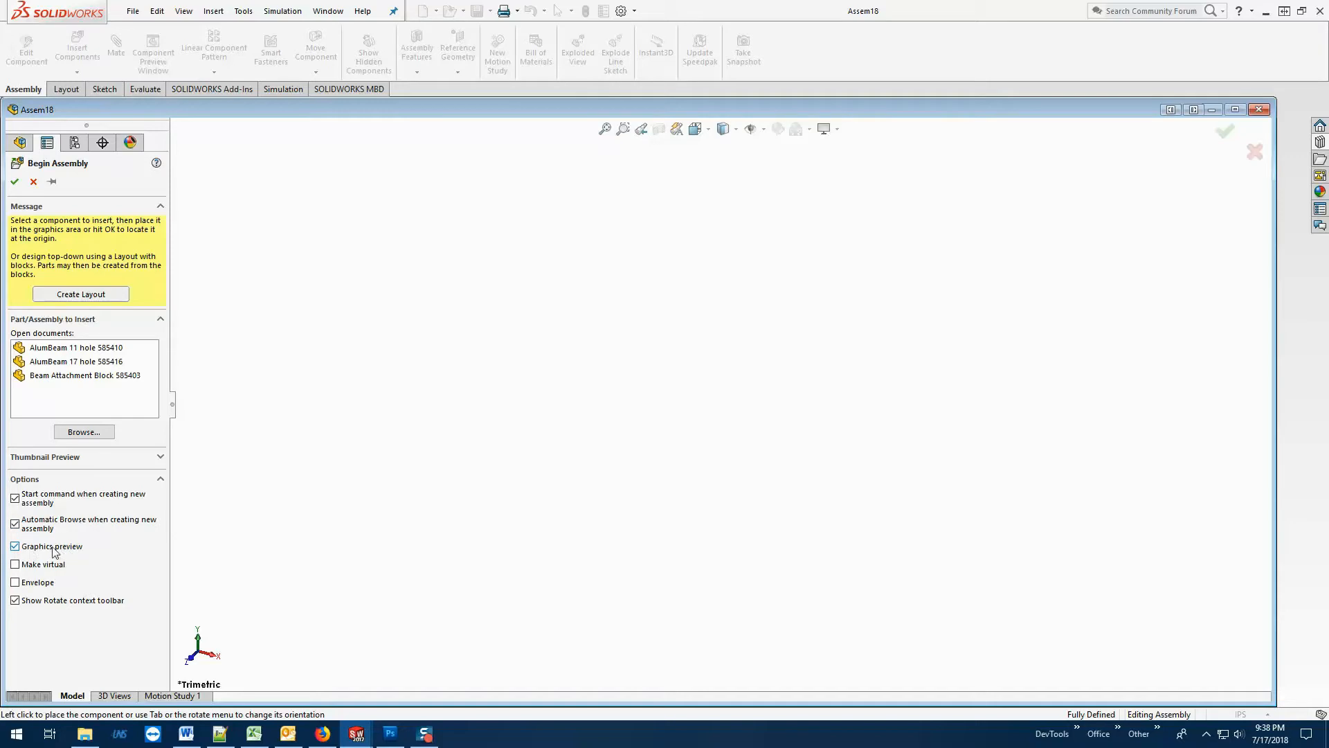
Choose AlumBeam 11 hole 585410 for insertion and switch Graphics preview off and back on.
left_click(103, 347)
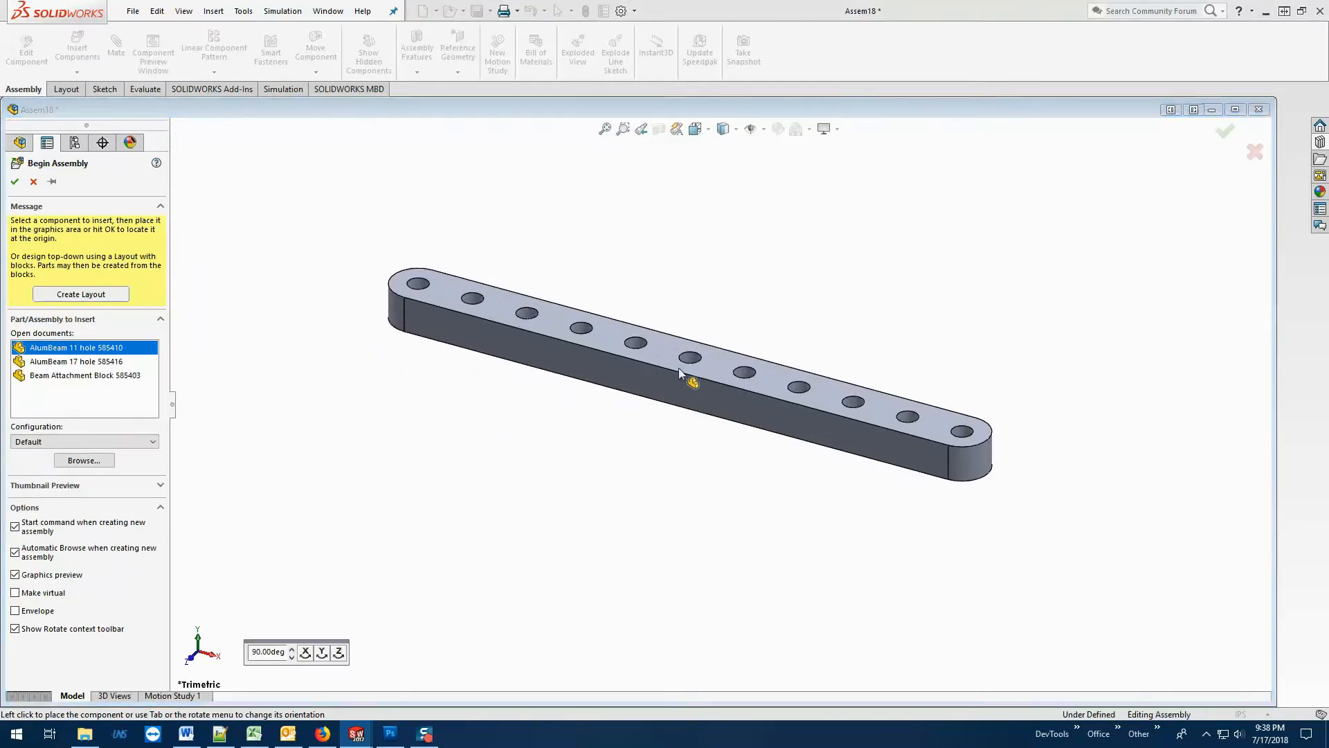
left_click(40, 576)
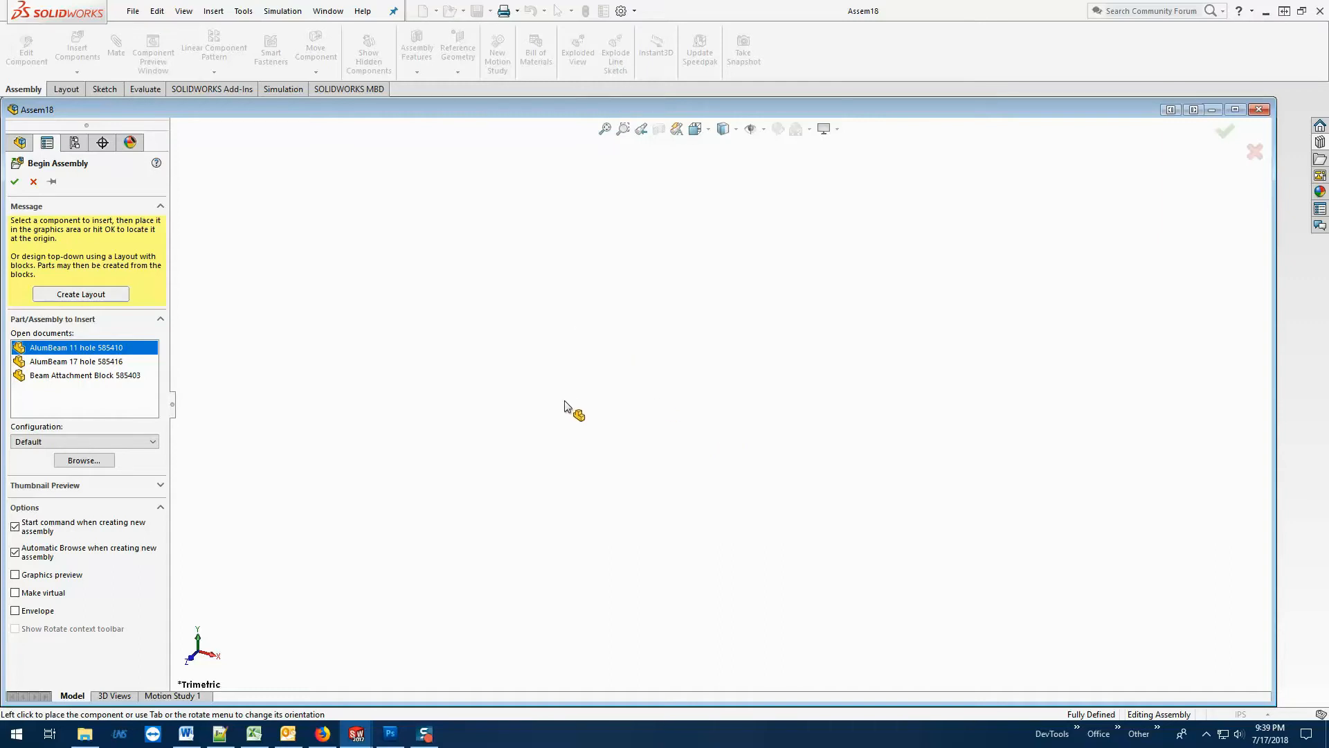
left_click(16, 576)
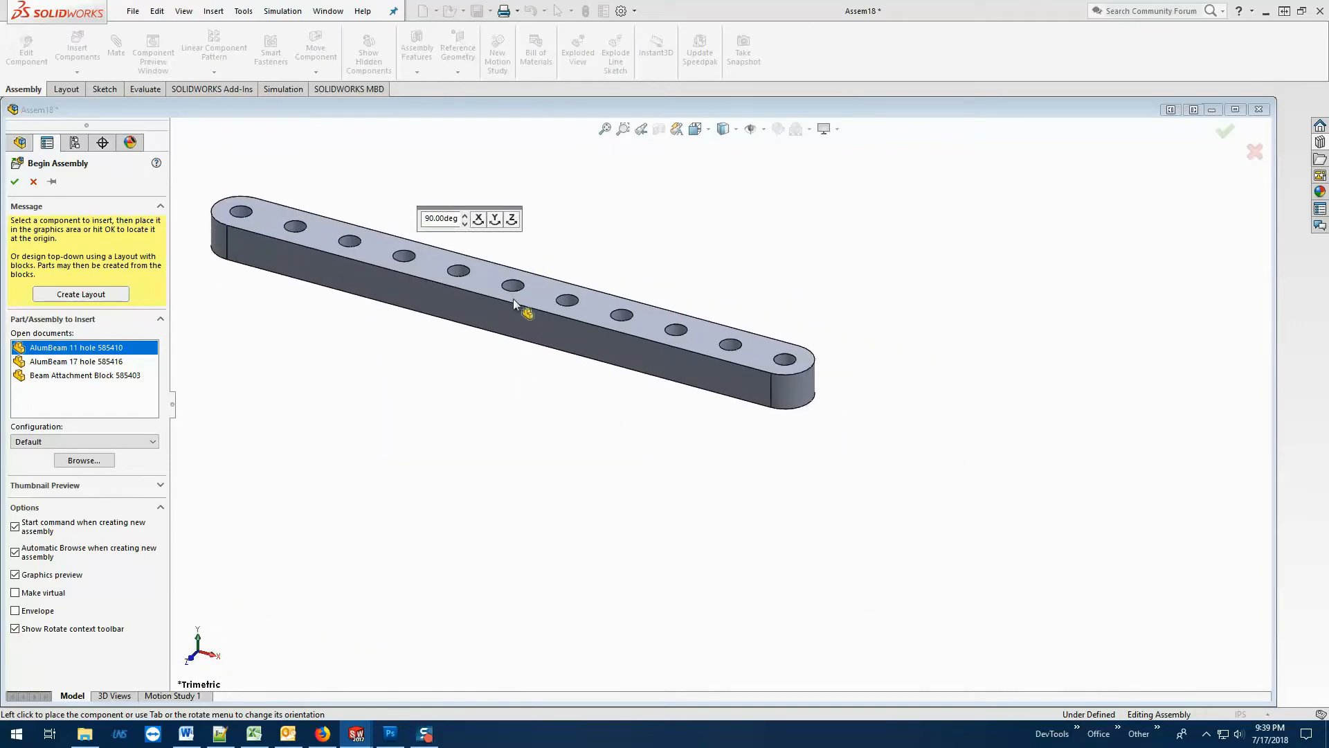
Try rotating the previewed beam in 90-degree increments about the X and Y axes before placing it.
left_click(478, 218)
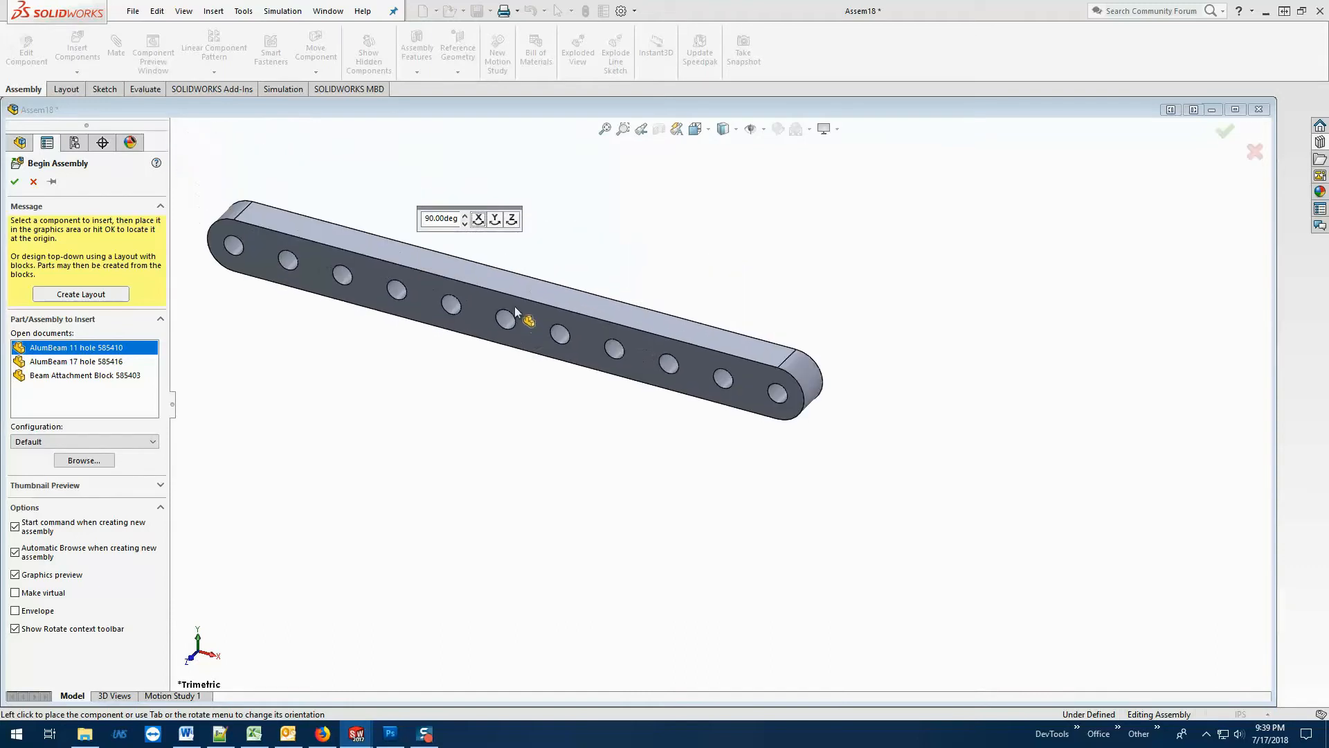
left_click(478, 218)
left_click(478, 219)
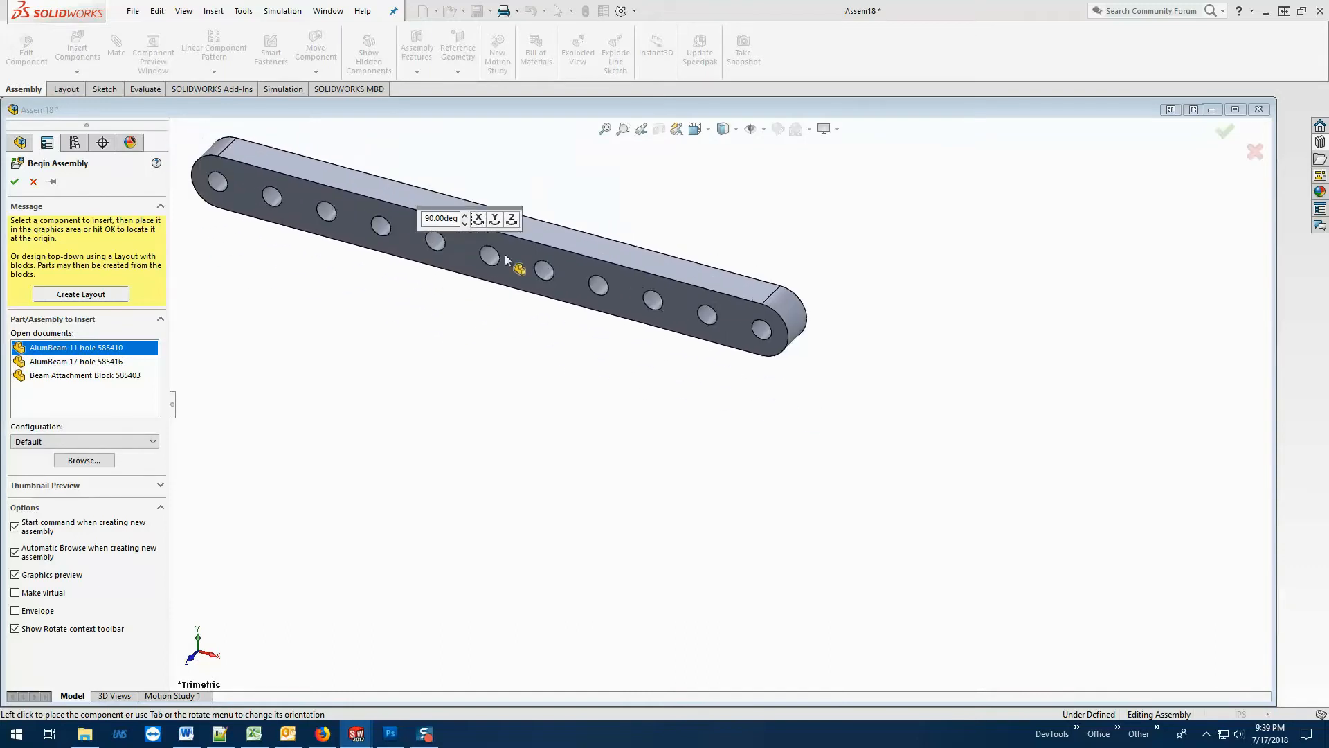
left_click(494, 219)
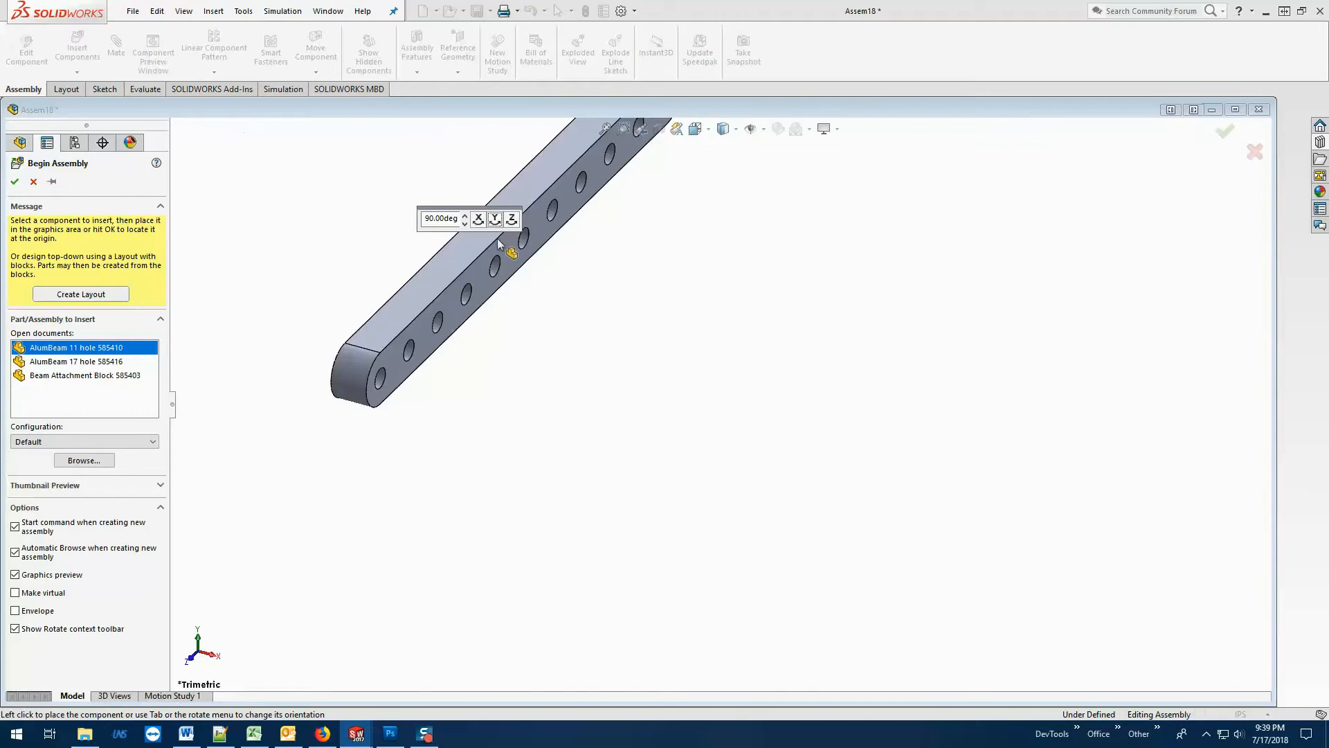
left_click(495, 218)
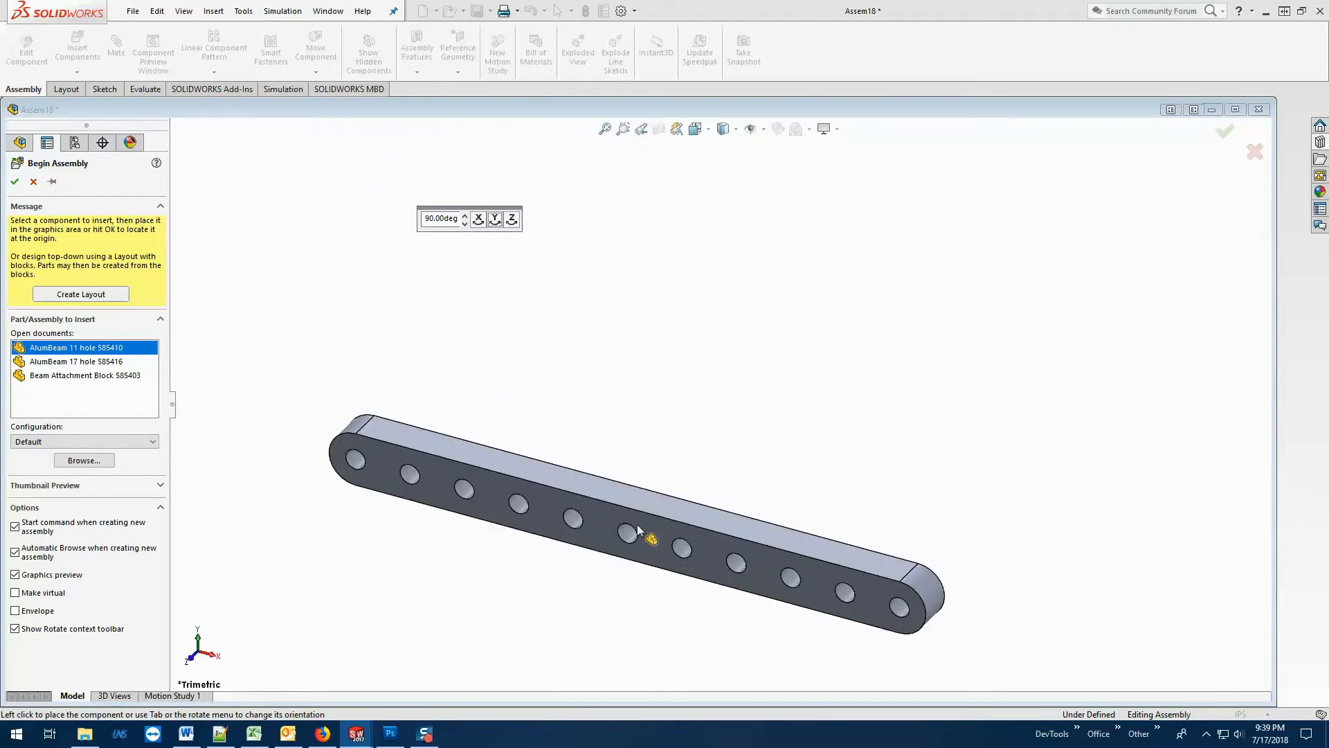
Switch "Show Rotate context toolbar" off and back on, and place the 11-hole beam in the graphics area.
left_click(87, 631)
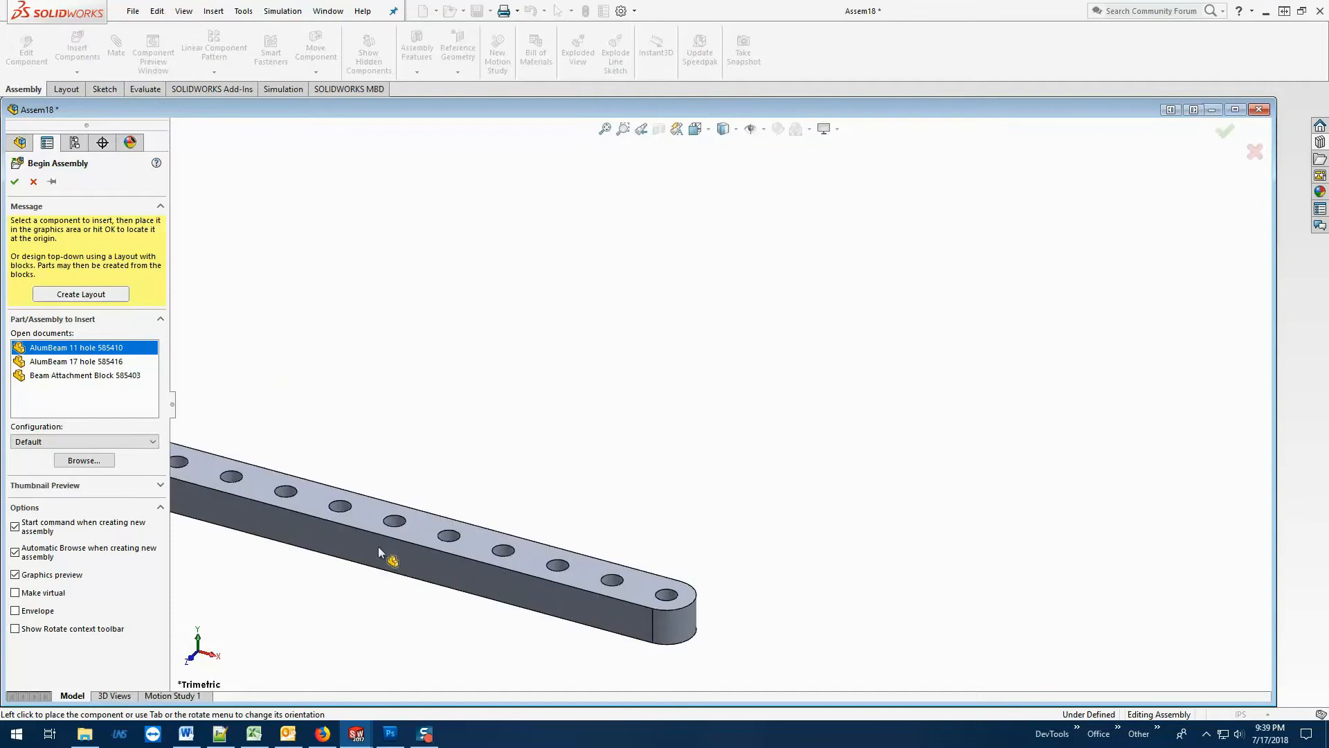
left_click(107, 628)
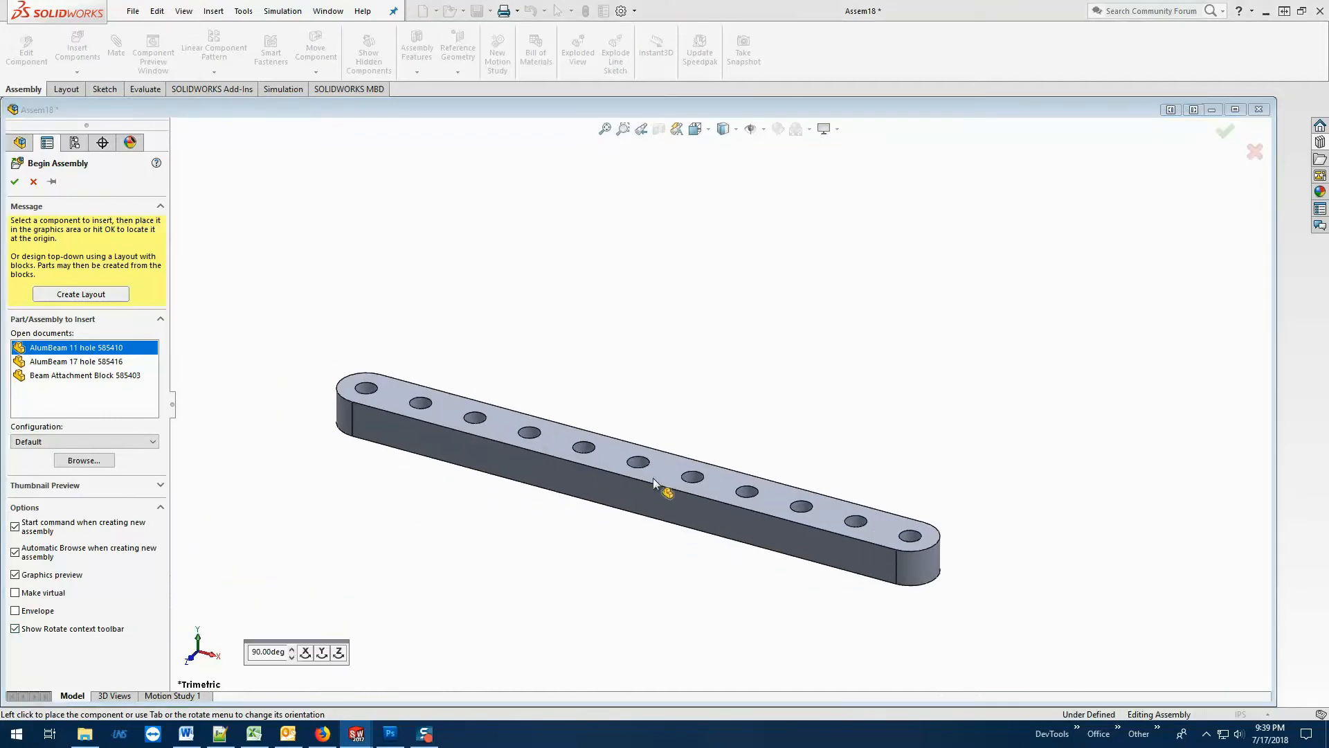
left_click(722, 392)
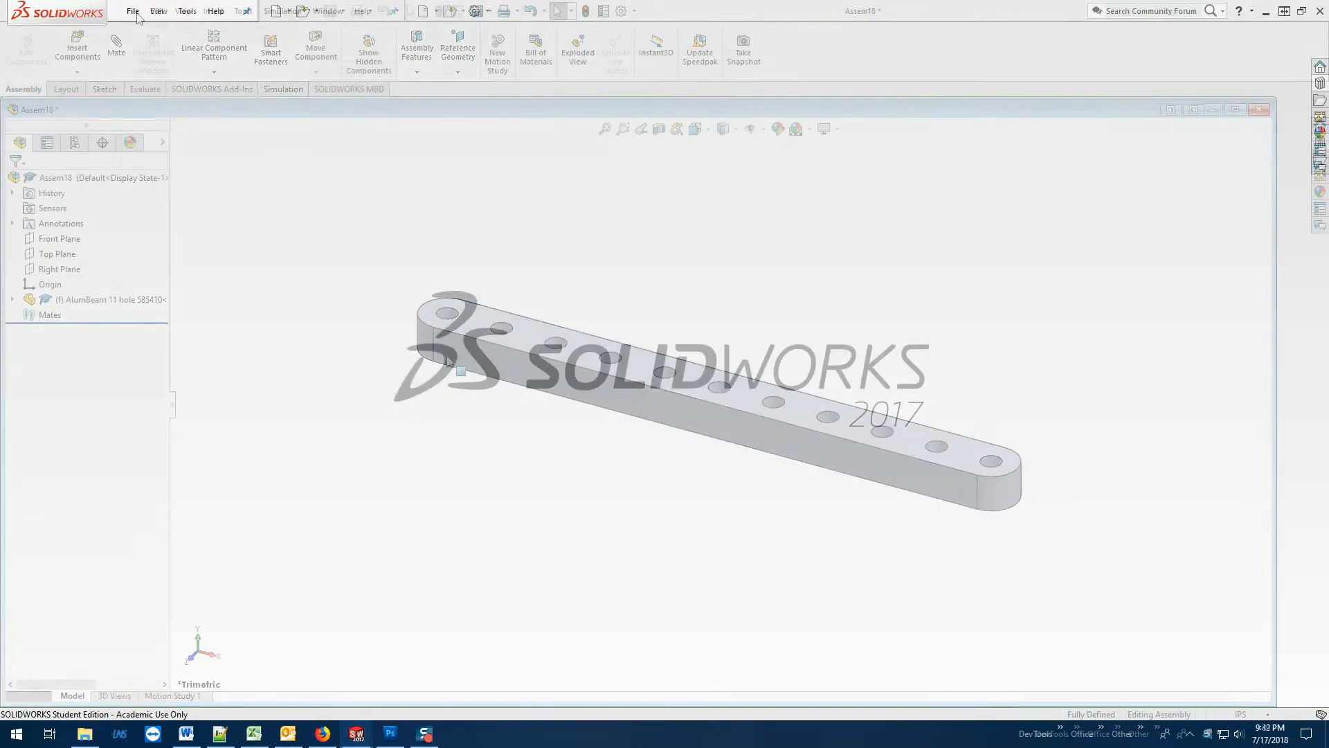
Create a new assembly and cancel the automatic file browser, keeping Begin Assembly open.
left_click(132, 10)
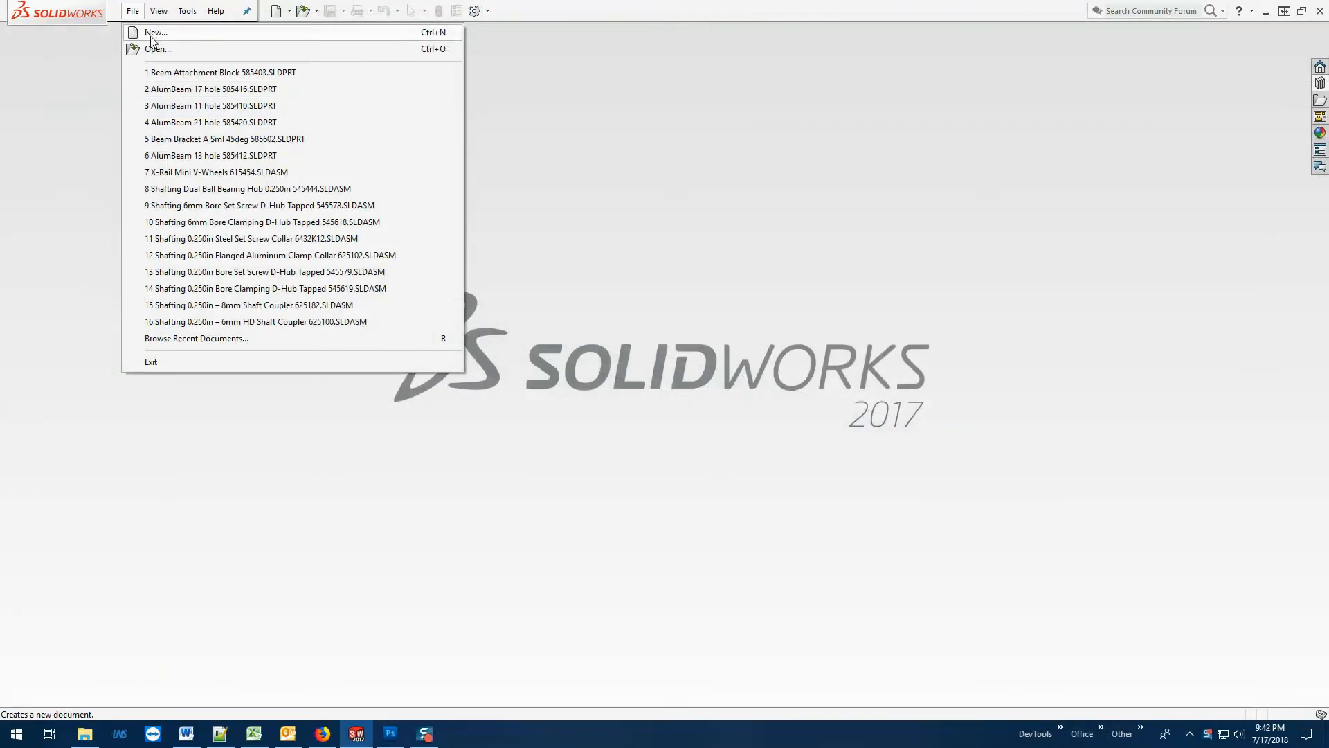
left_click(153, 33)
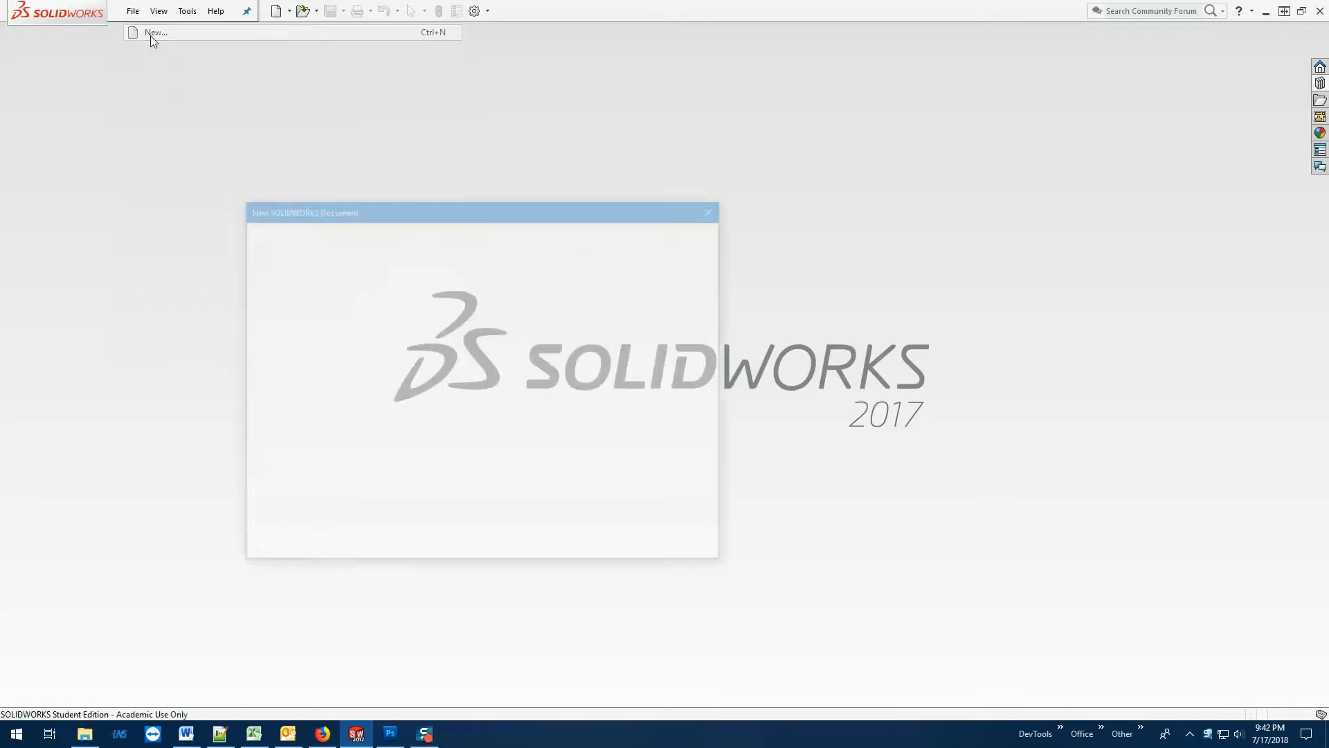
left_click(551, 537)
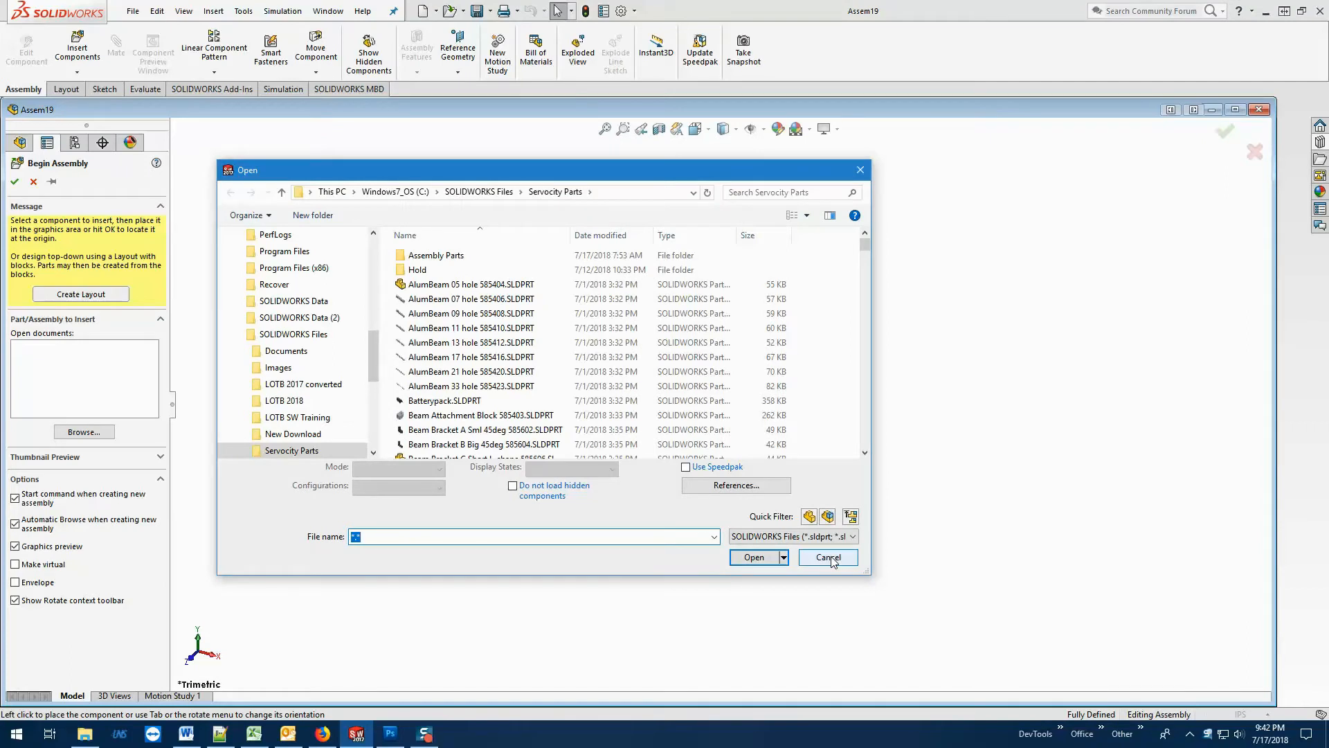
left_click(828, 558)
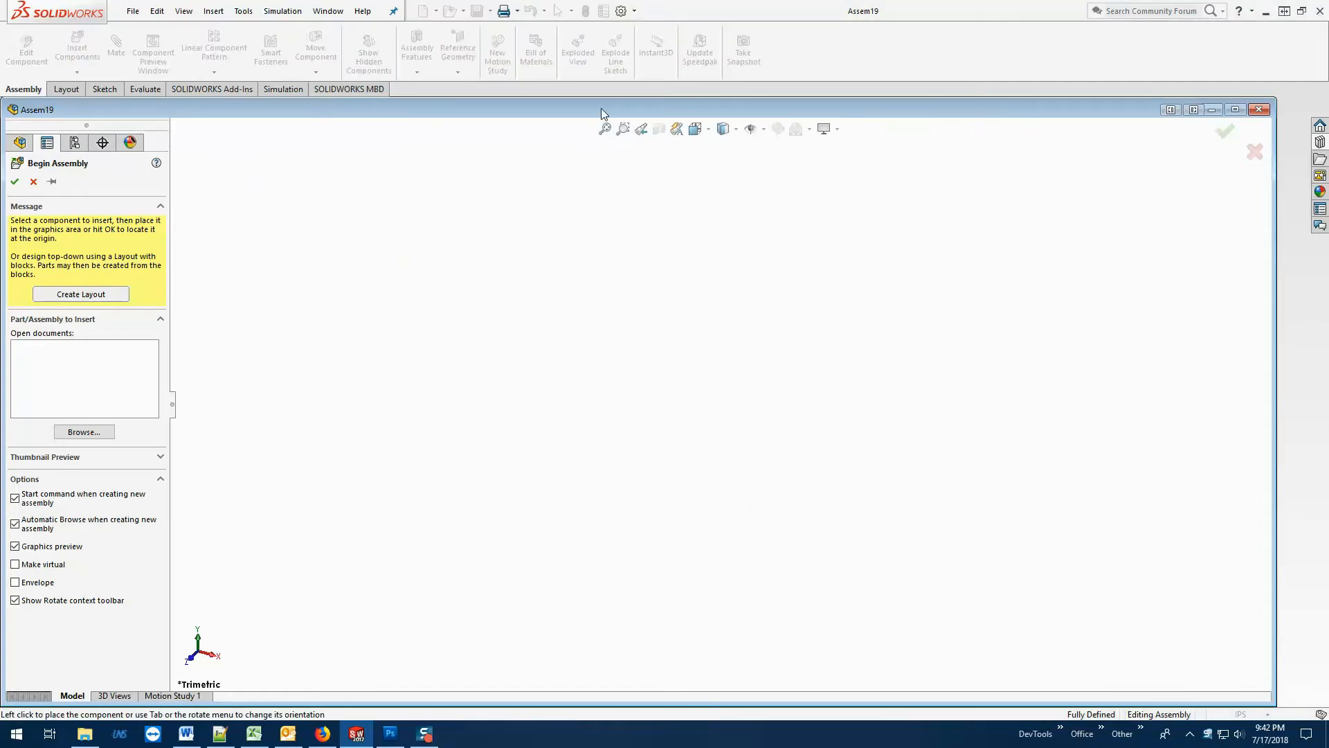
Maximize the Assem19 window and cancel Begin Assembly without inserting a component.
double_click(601, 108)
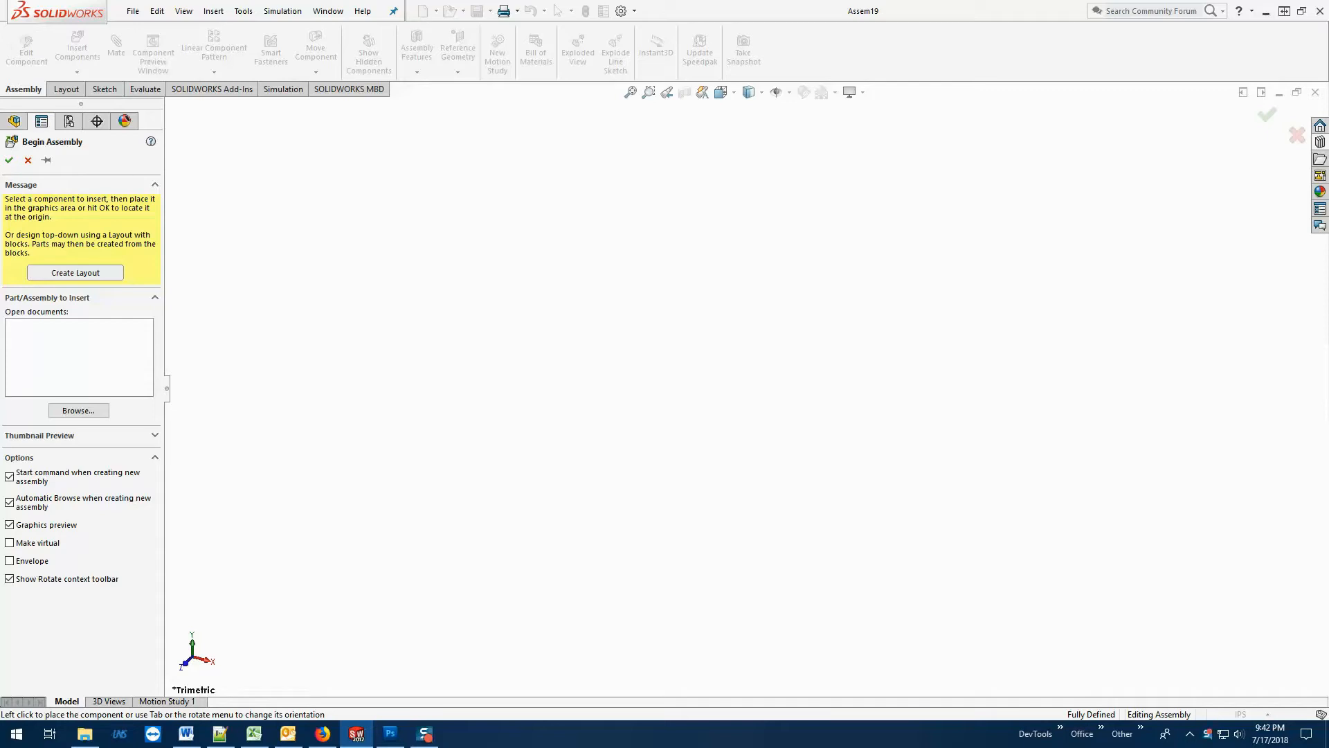
left_click(28, 160)
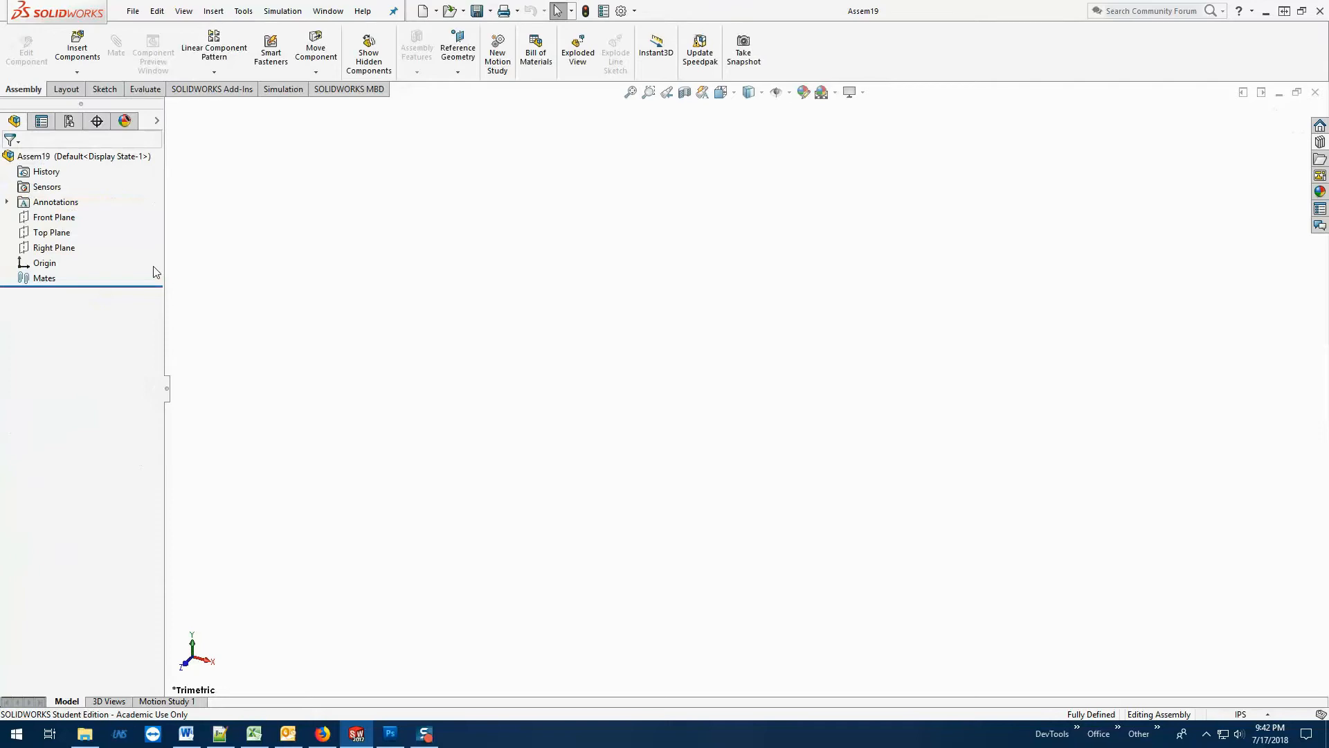
Open BlackArrow Glyph Gripper.SLDASM from the LOTB 2017 converted folder and rebuild the assembly and its changed models.
left_click(133, 12)
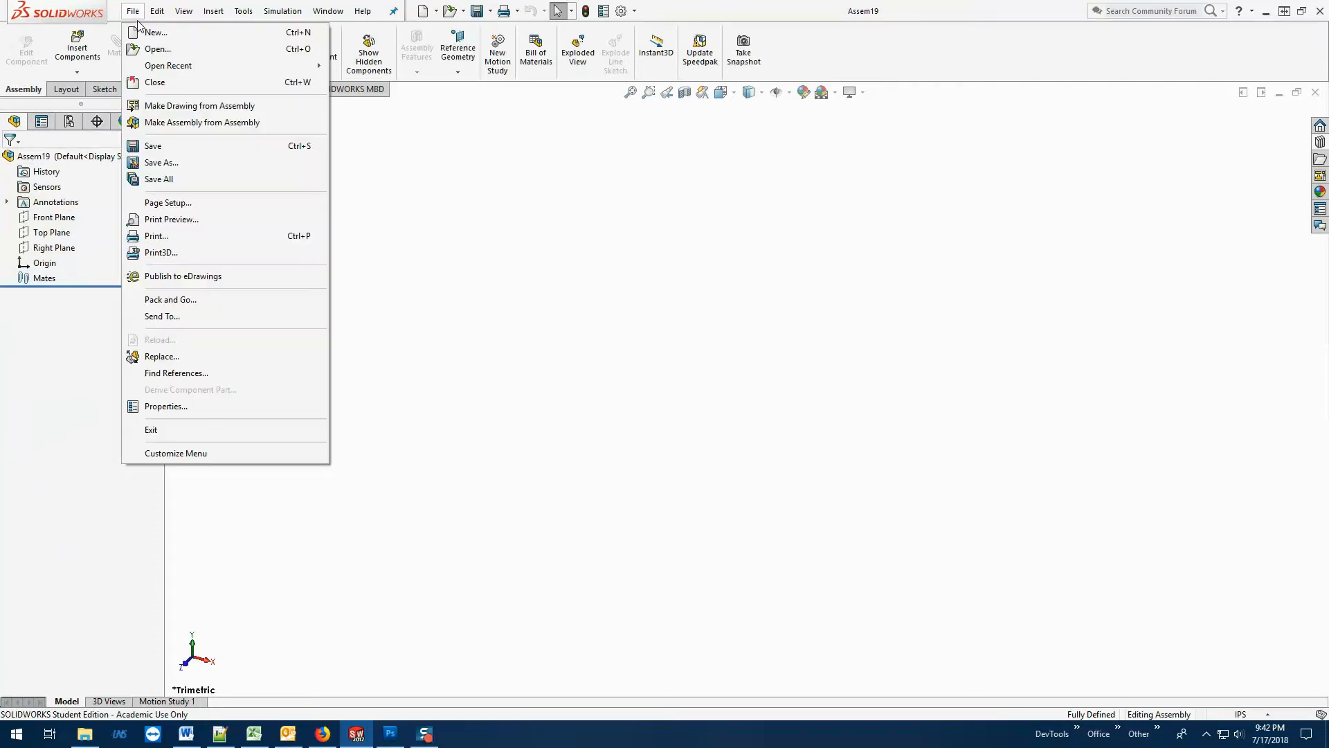
left_click(158, 50)
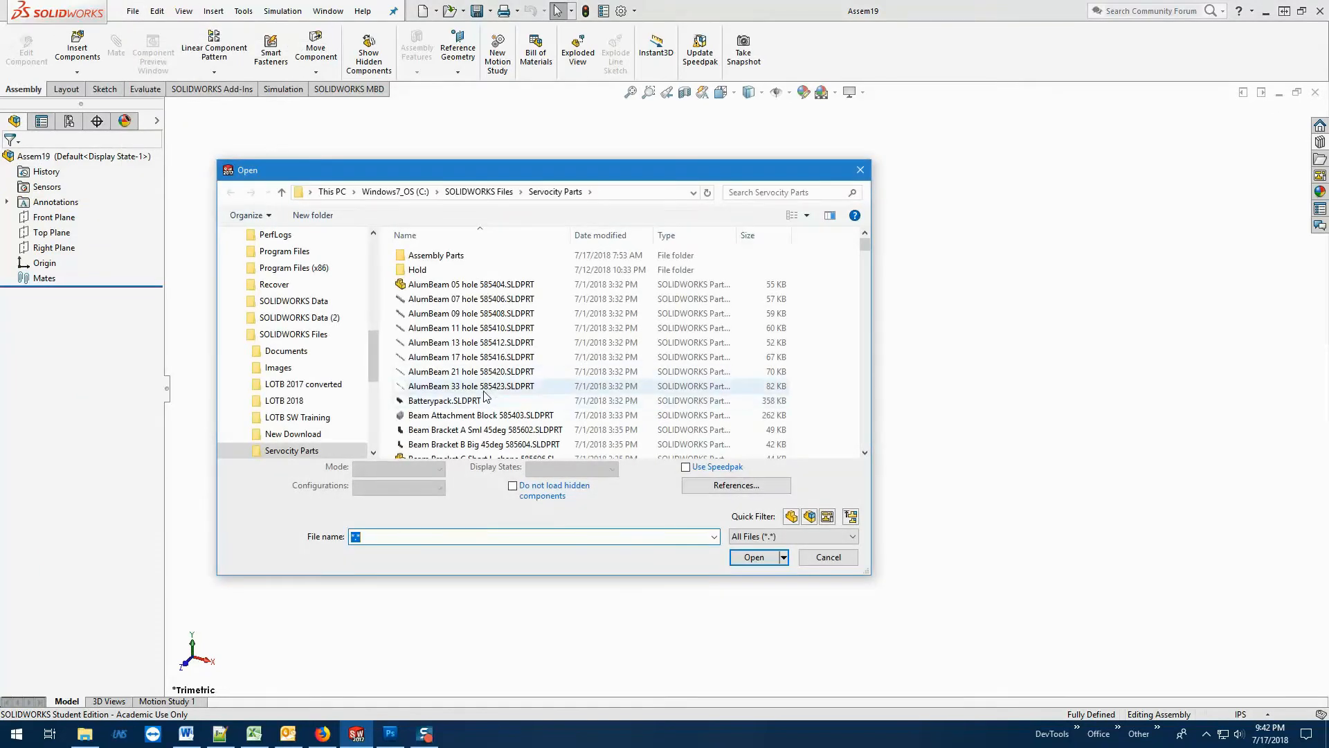
left_click(333, 385)
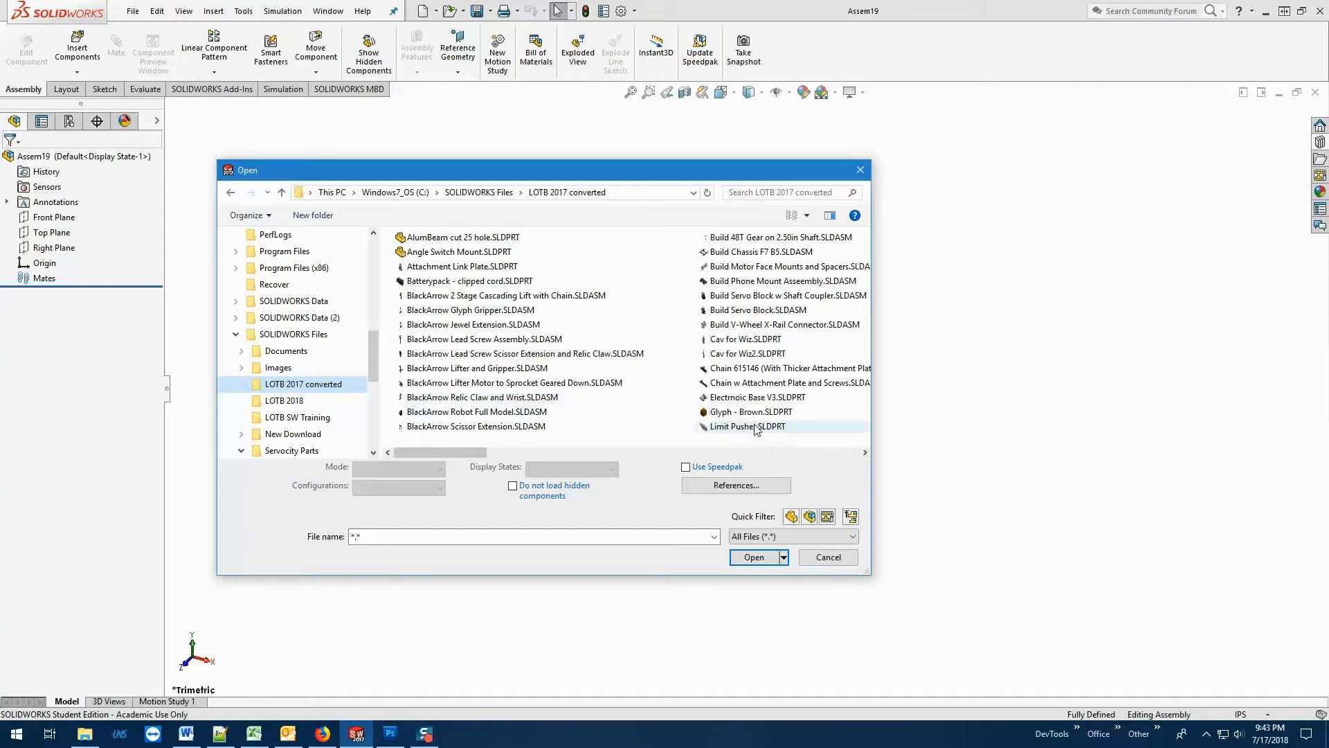
left_click(491, 311)
key("Return")
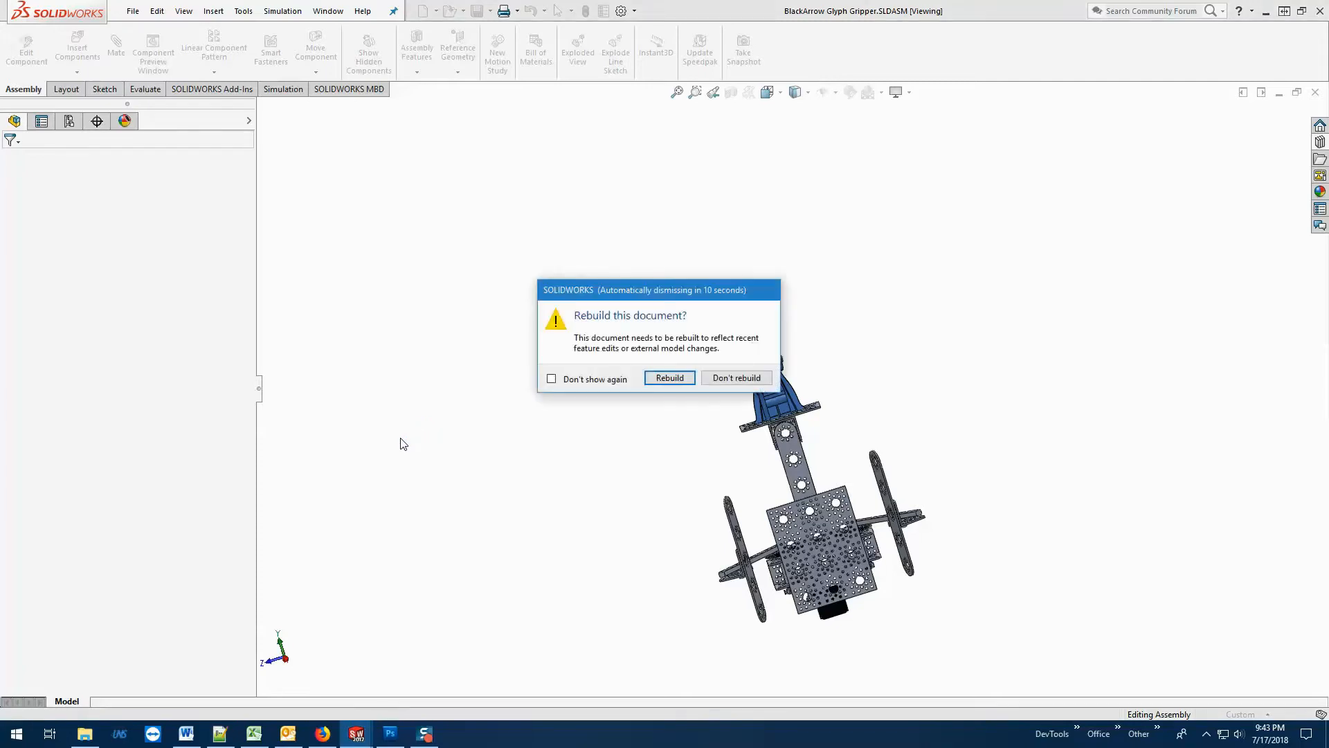
left_click(679, 381)
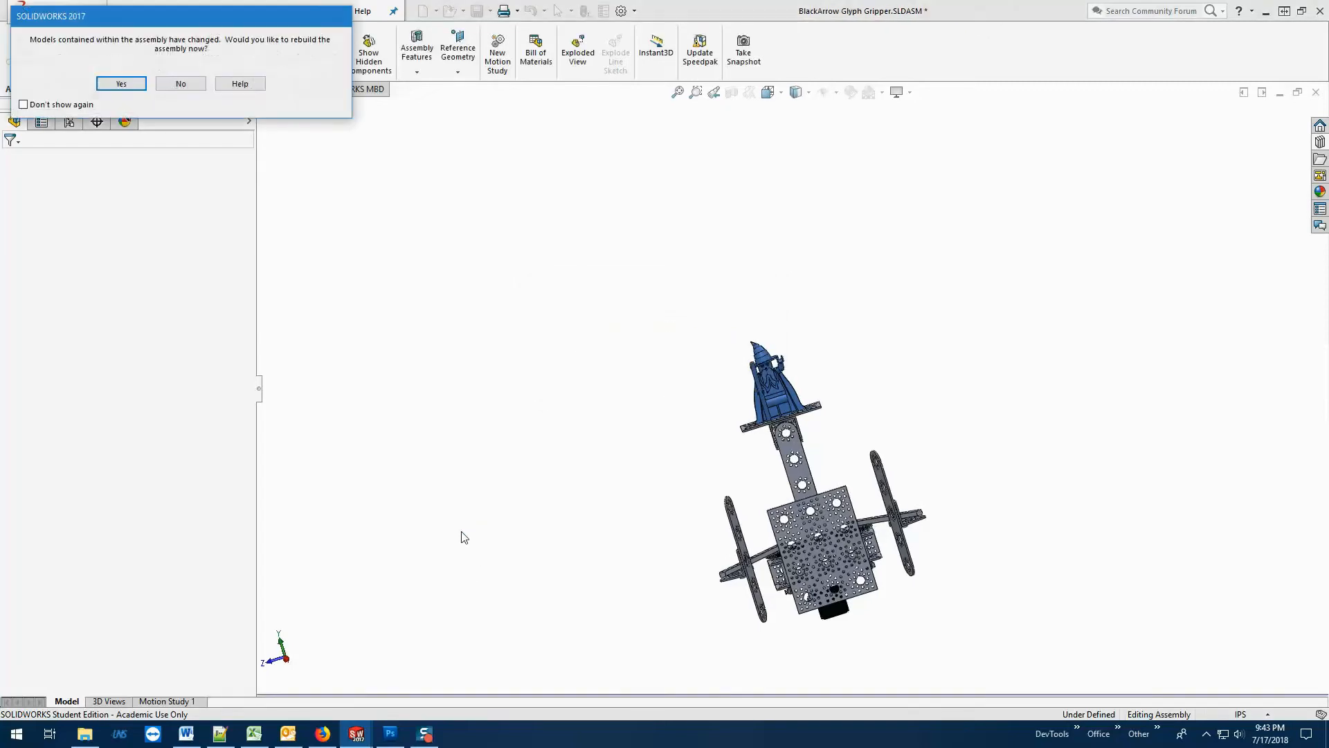
left_click(122, 84)
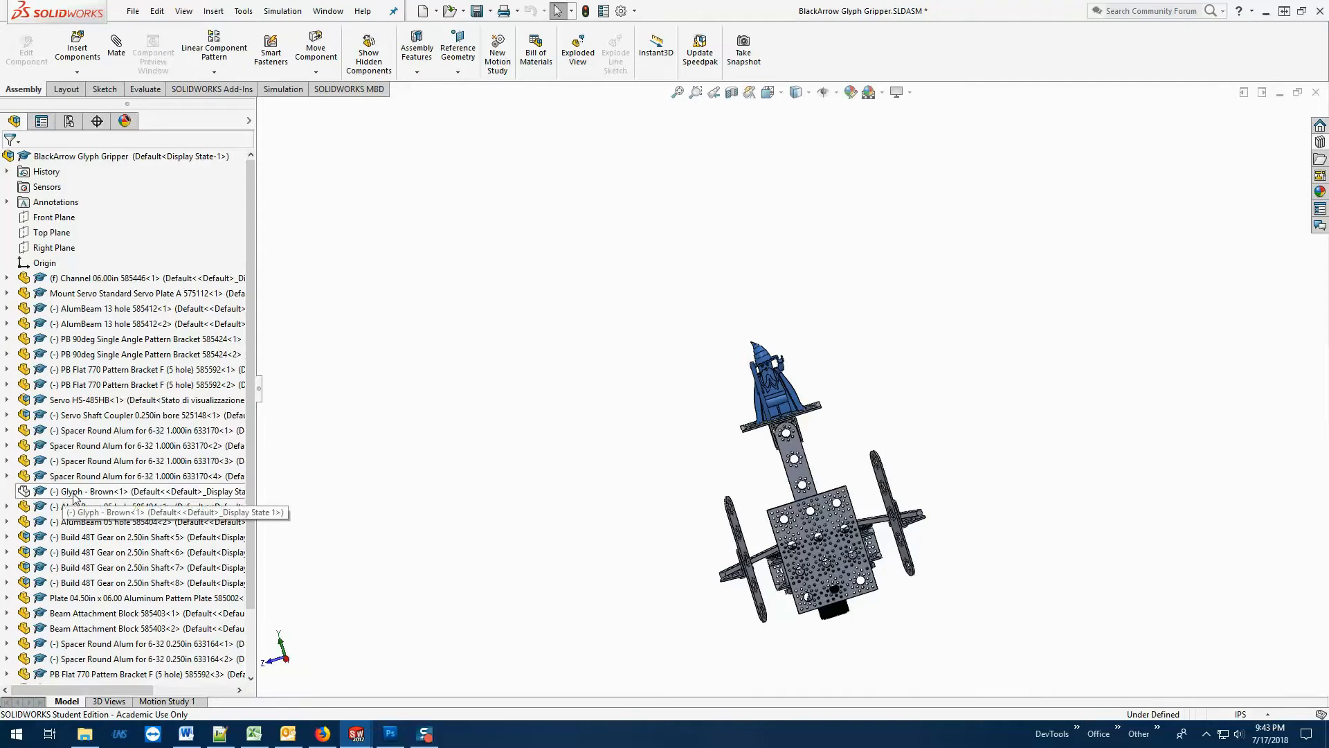
Show the hidden Glyph - Brown component and swing the AlumBeam 13 hole arm inward to close the gripper on it.
left_click(74, 495)
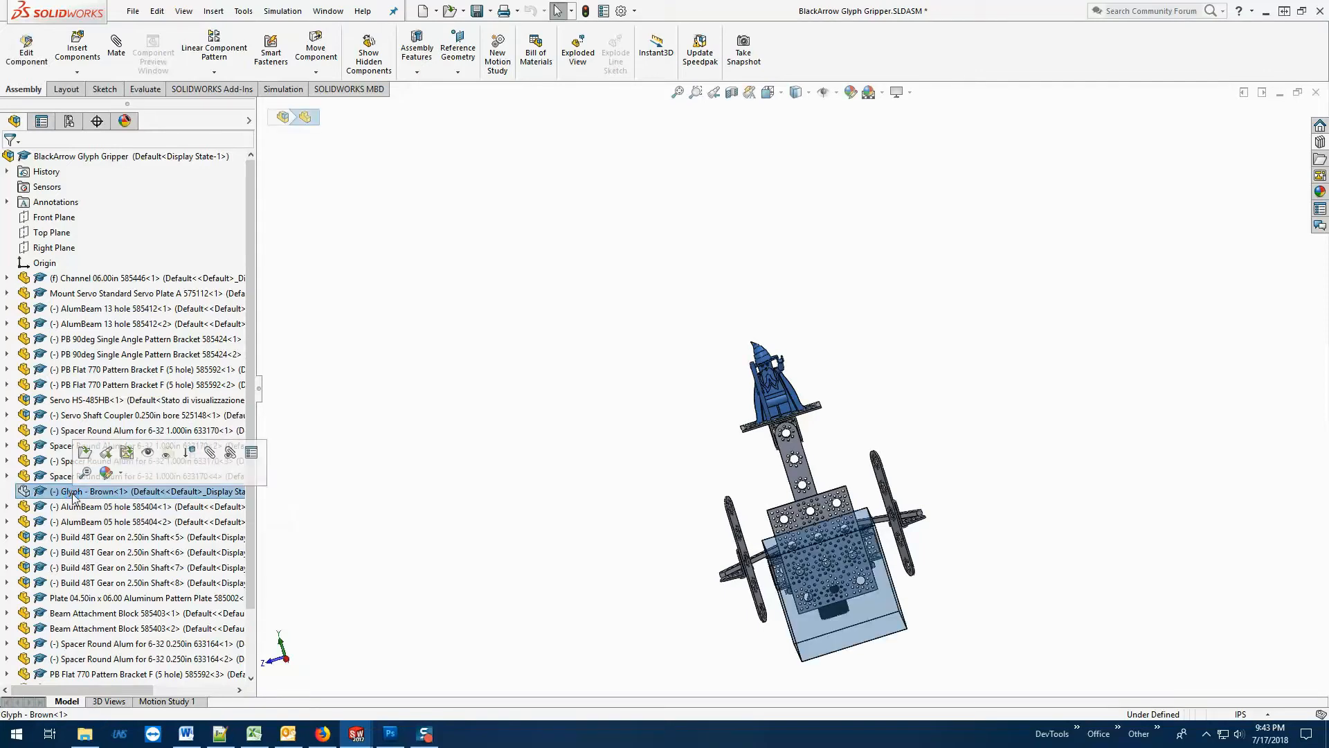
left_click(167, 453)
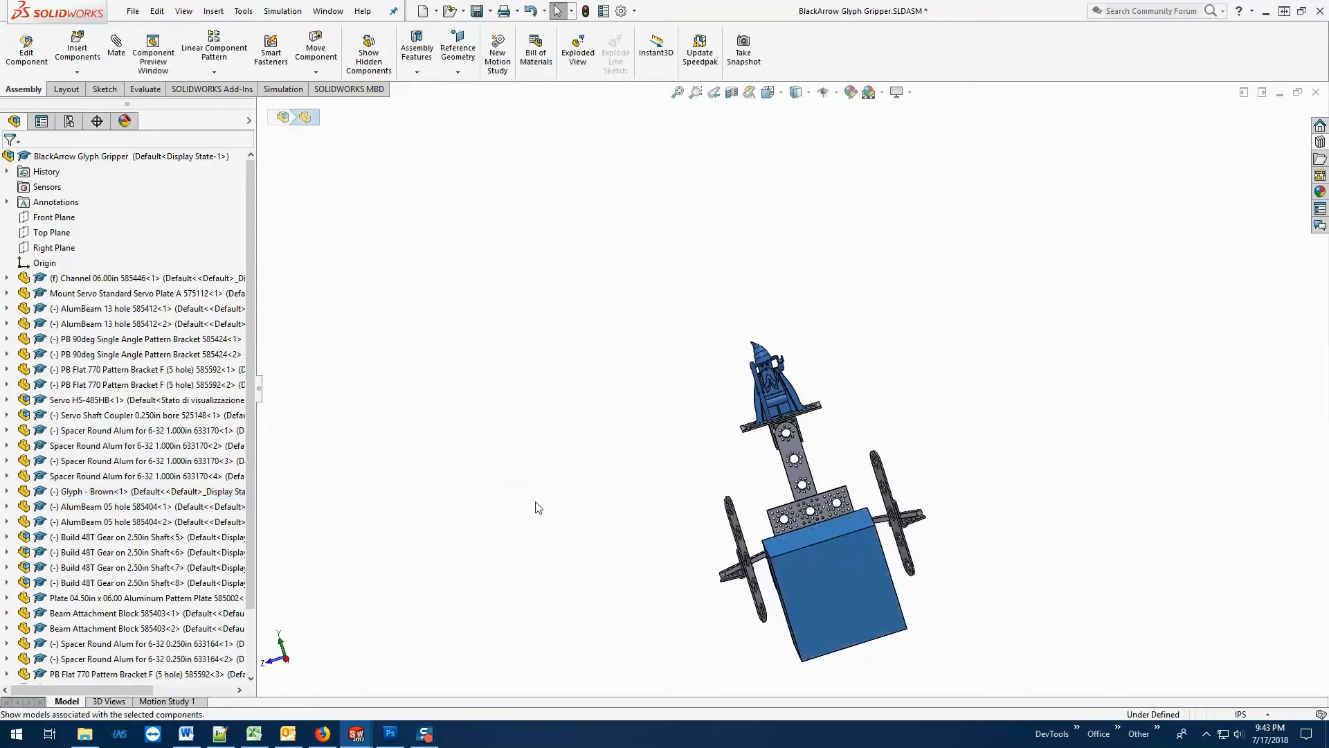
middle_click_drag(522, 496, 554, 534)
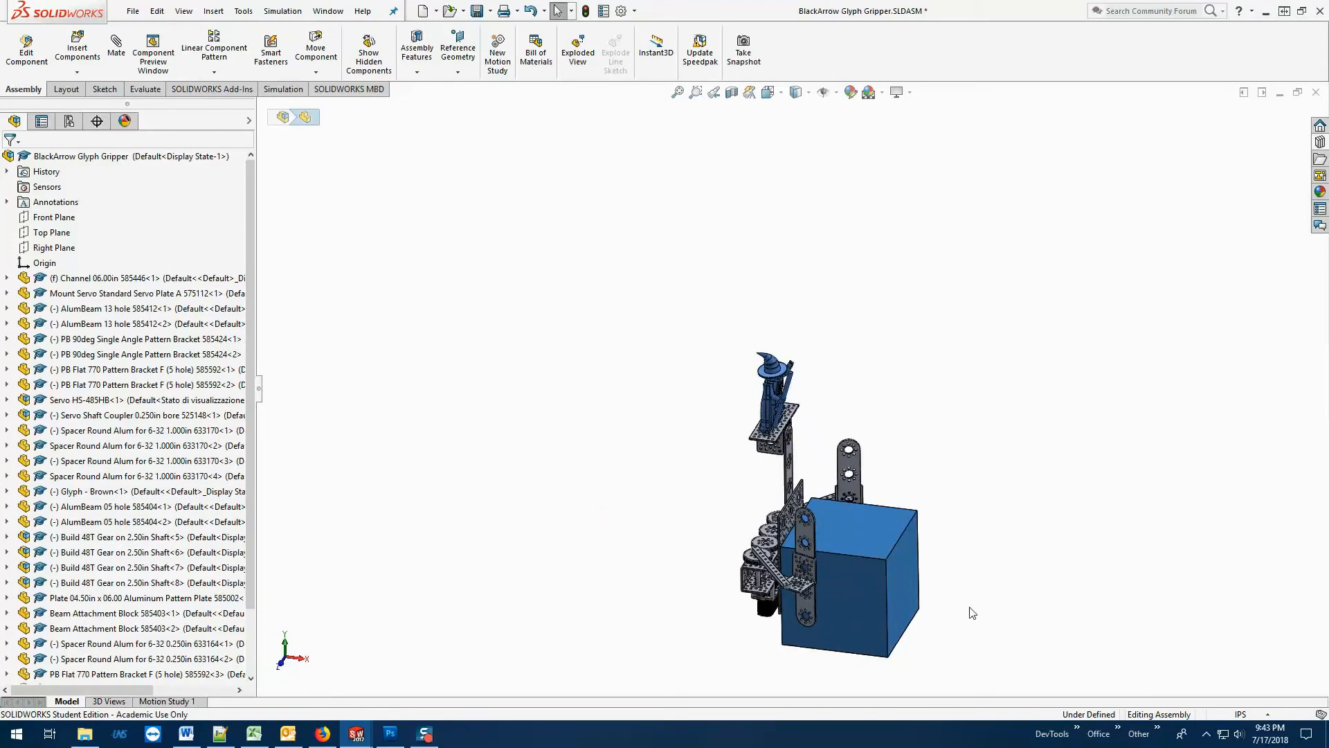
scroll(892, 607, "up", 2)
scroll(820, 530, "down", 5)
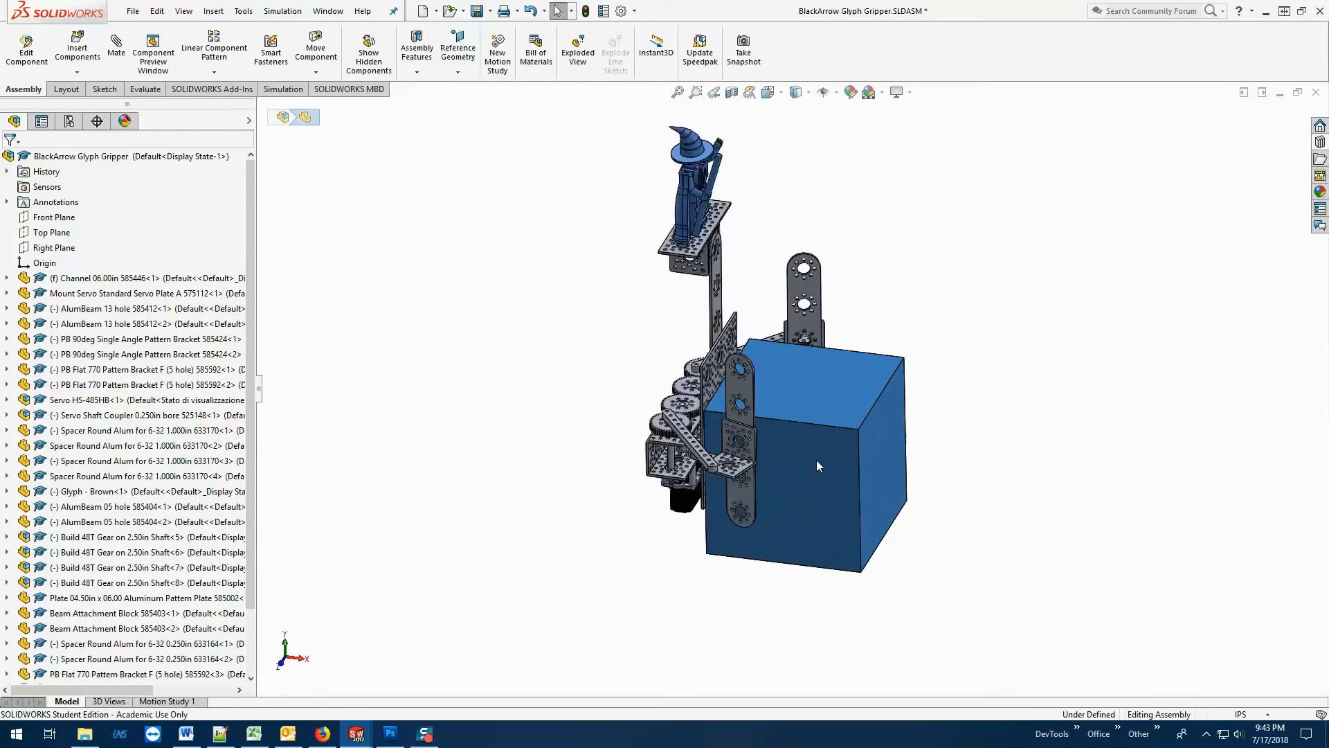
middle_click_drag(997, 505, 973, 493)
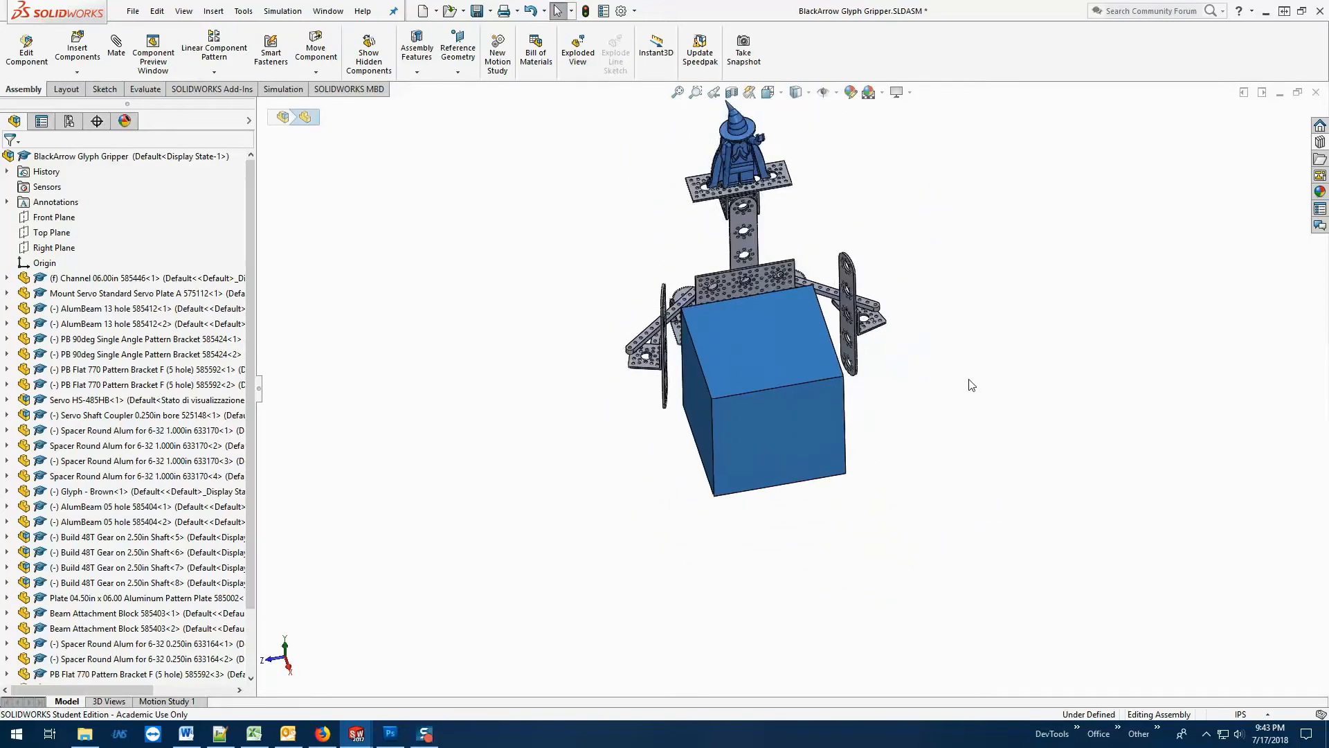
scroll(971, 385, "up", 1)
scroll(969, 385, "down", 1)
scroll(665, 338, "up", 1)
scroll(627, 333, "down", 1)
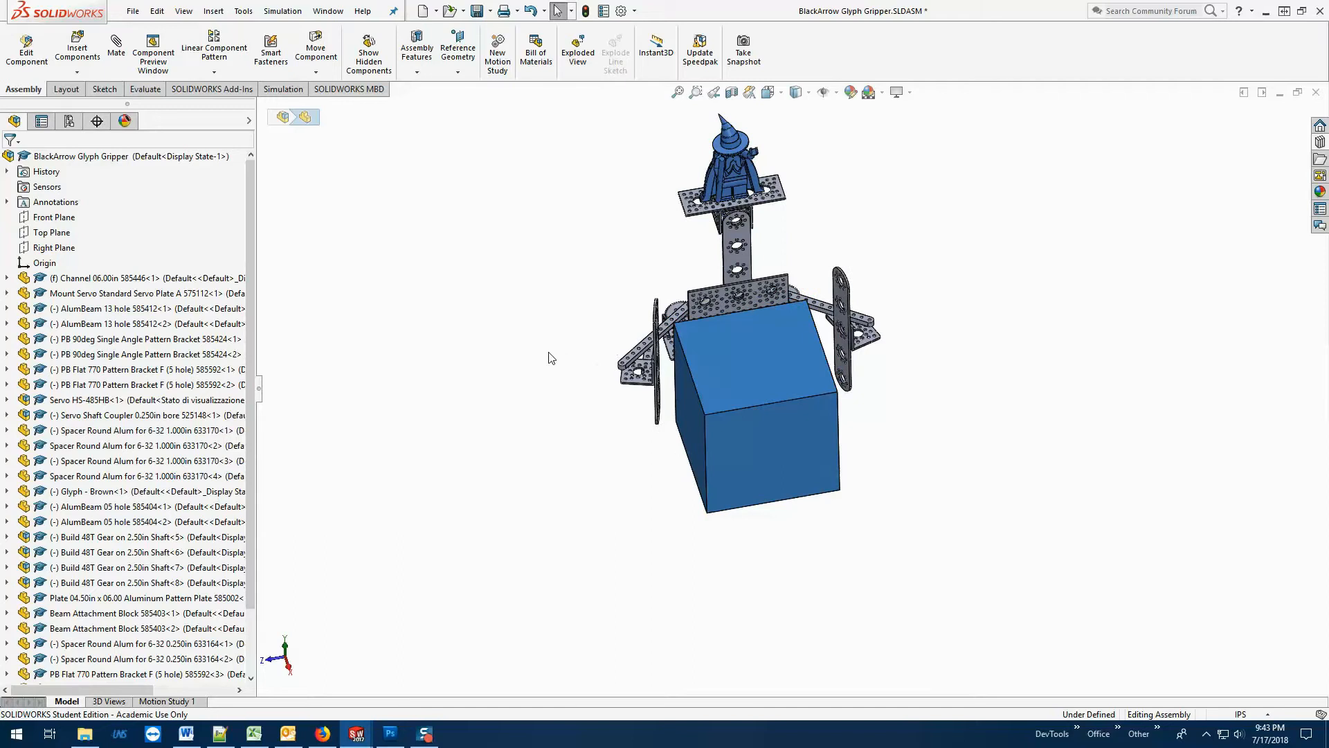
middle_click_drag(552, 357, 564, 460)
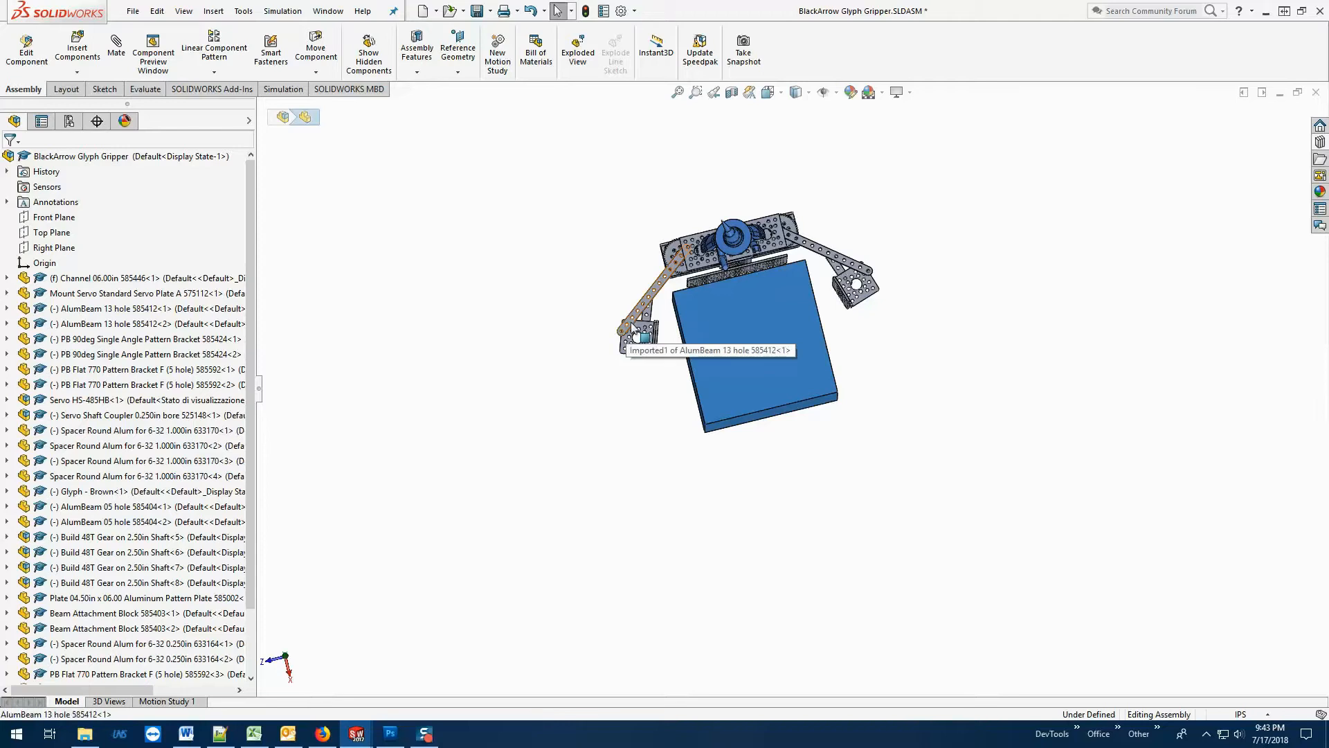
left_click_drag(632, 327, 656, 330)
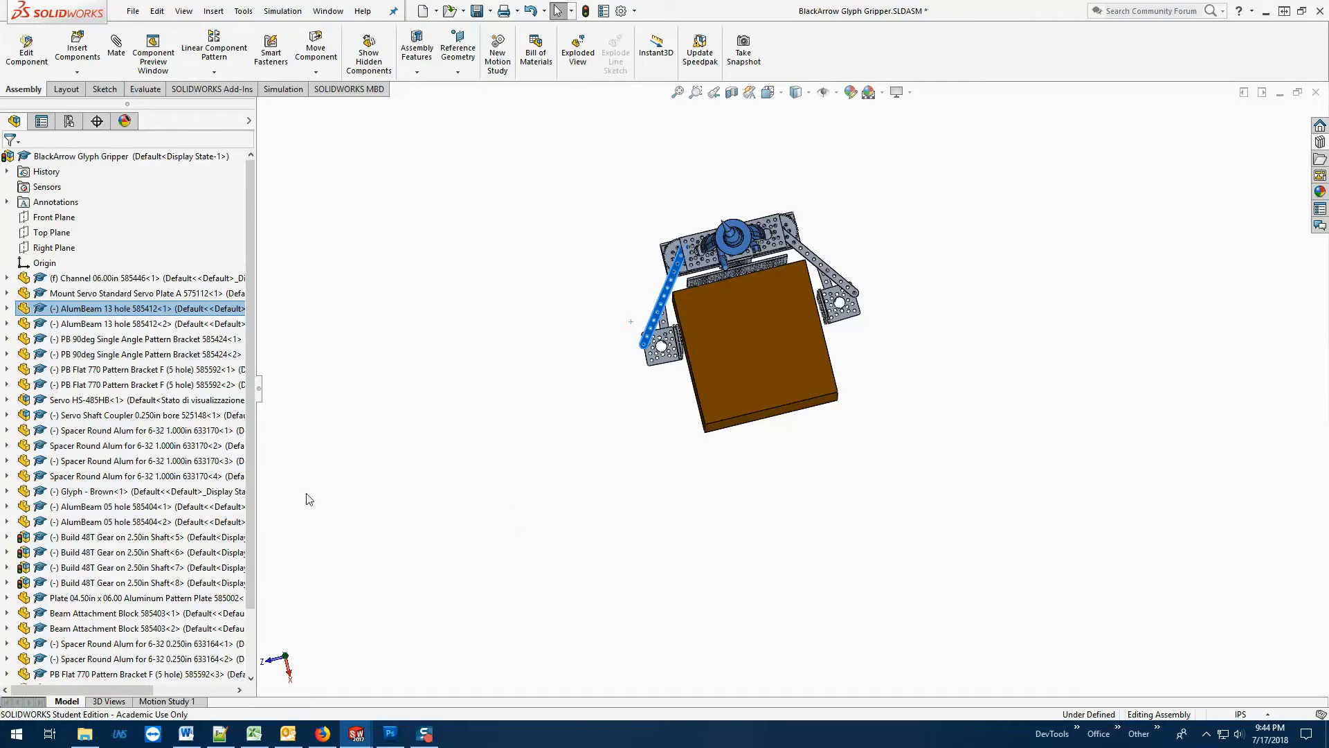
Enable Envelope in the component properties of Glyph - Brown.
left_click(98, 492)
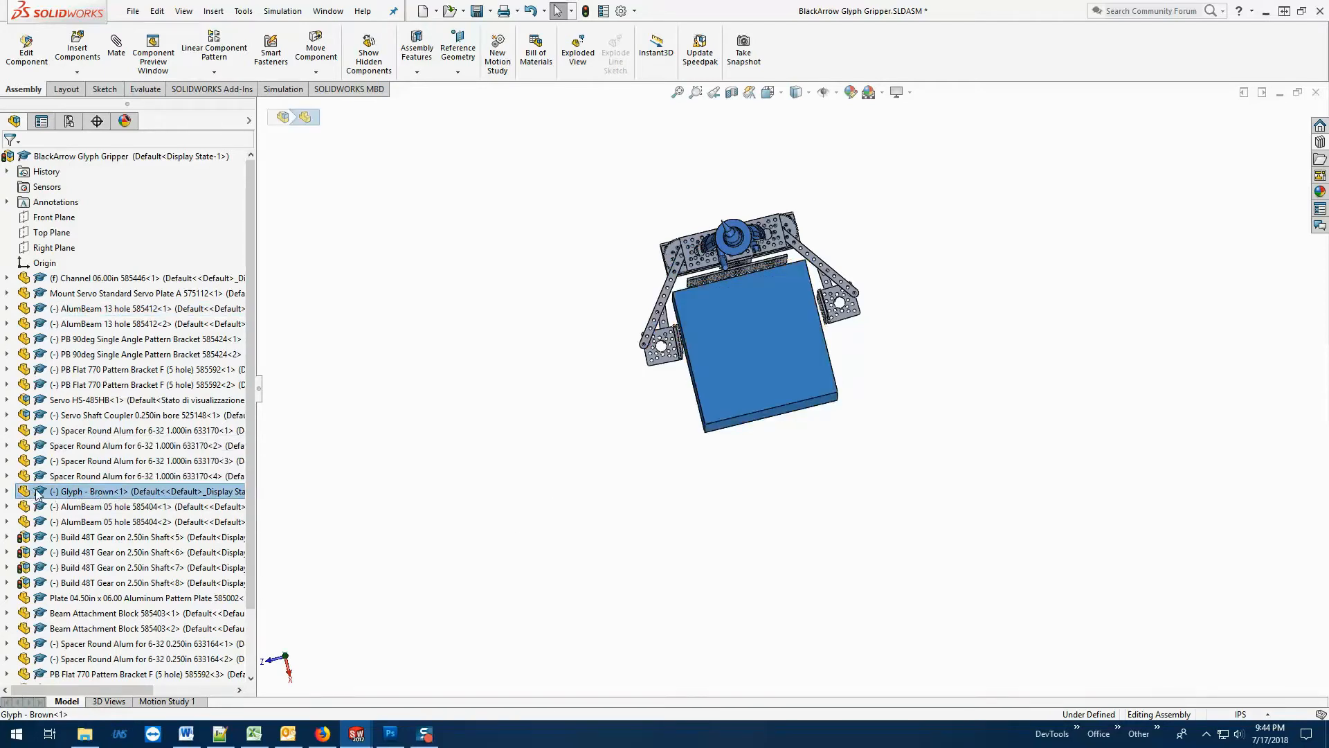
right_click(83, 492)
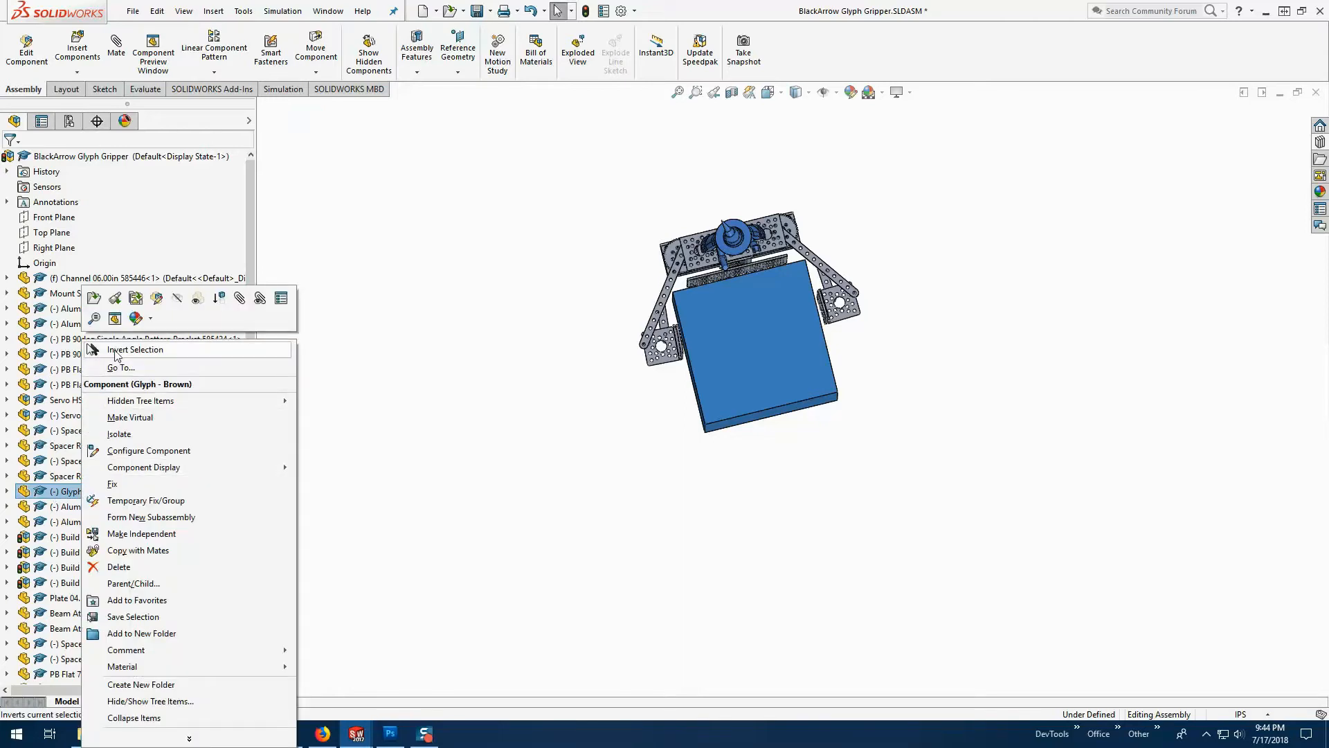
left_click(281, 299)
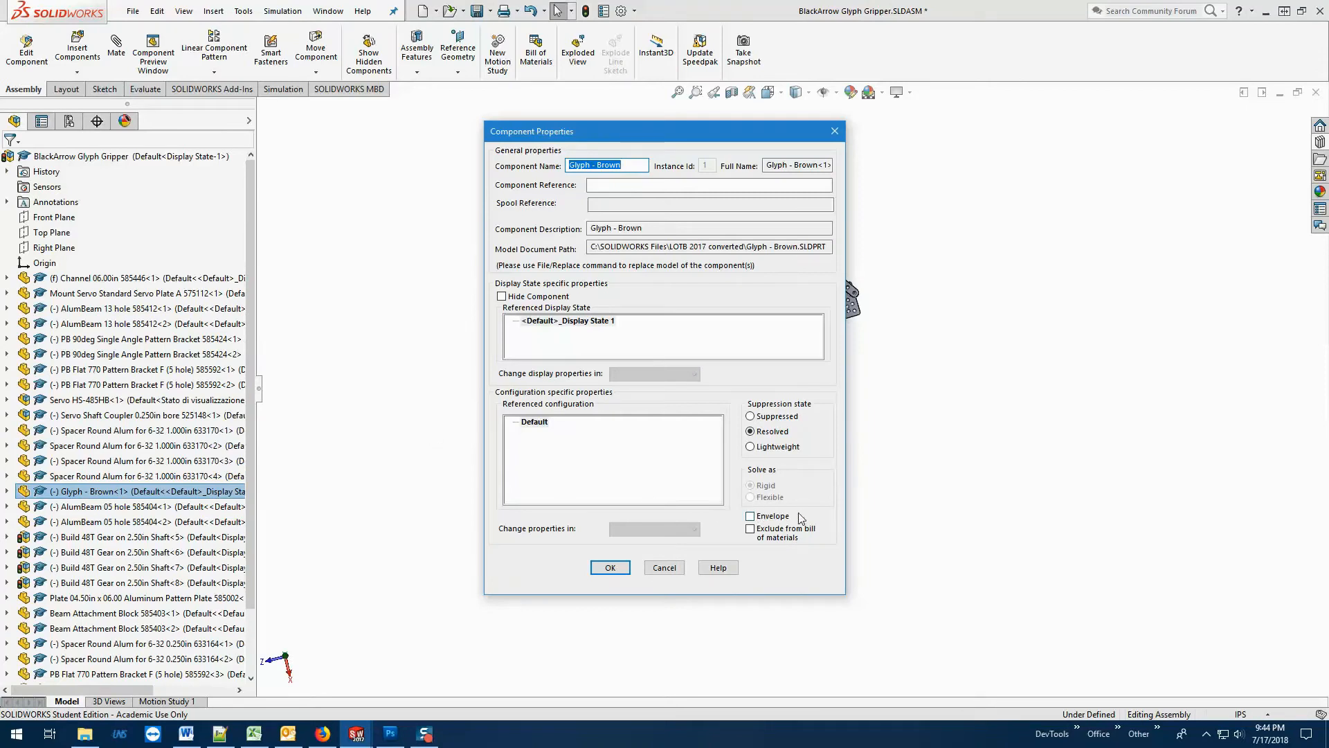
left_click(771, 520)
left_click(610, 567)
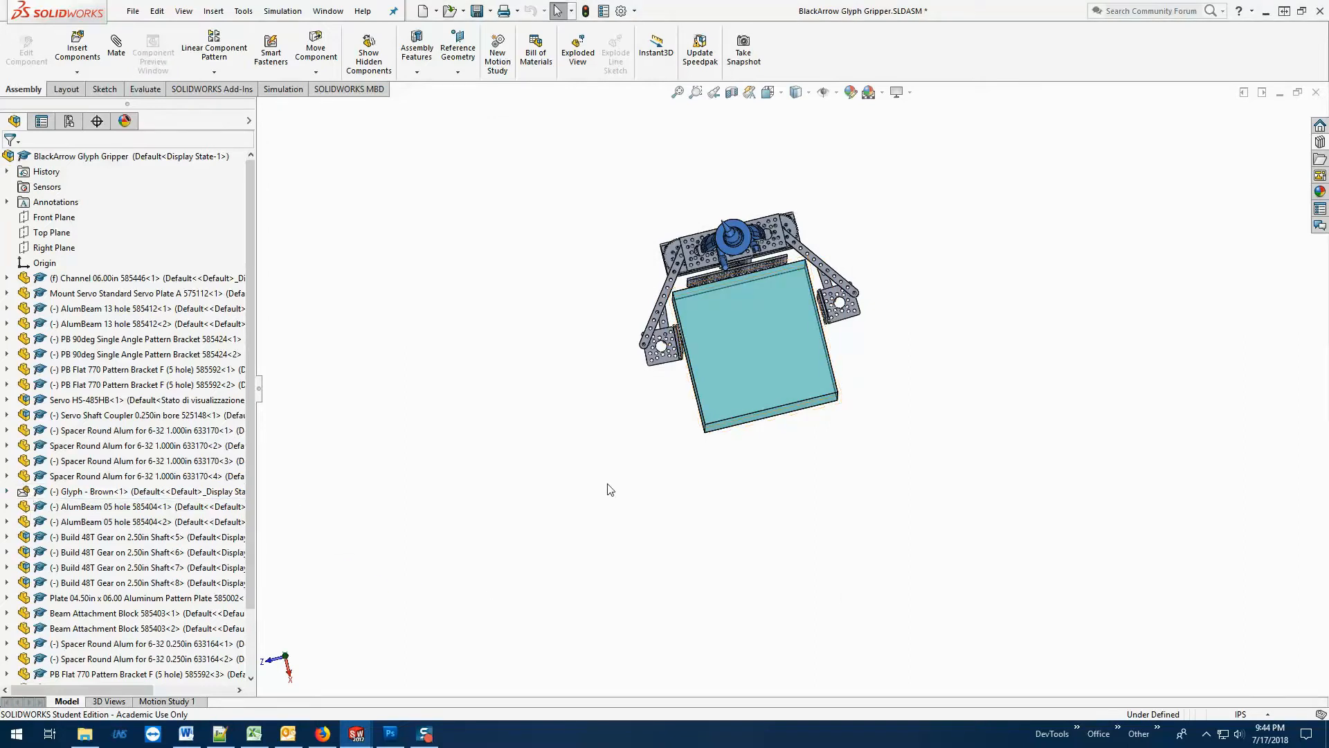
Close the BlackArrow Glyph Gripper assembly without saving the modified documents.
middle_click_drag(609, 491, 893, 450)
scroll(900, 450, "down", 3)
scroll(893, 381, "up", 3)
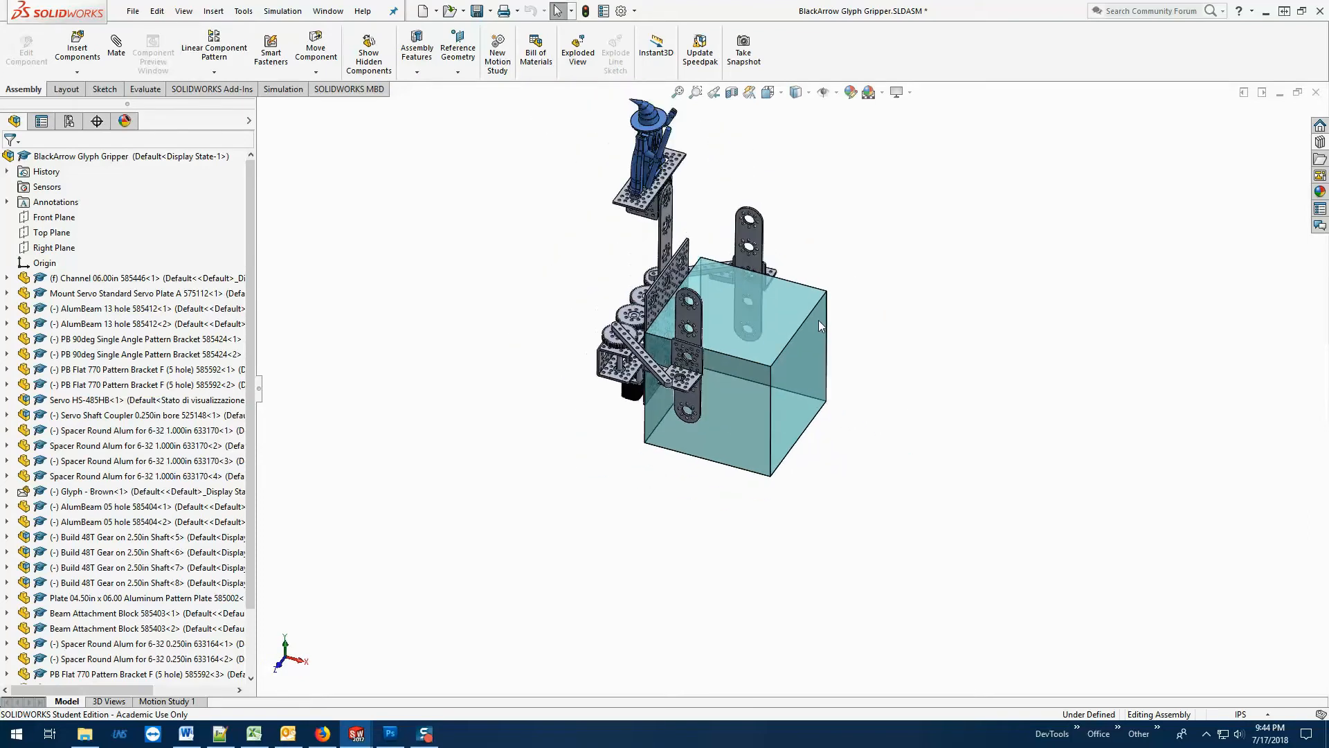
scroll(818, 320, "down", 3)
middle_click_drag(819, 320, 721, 381)
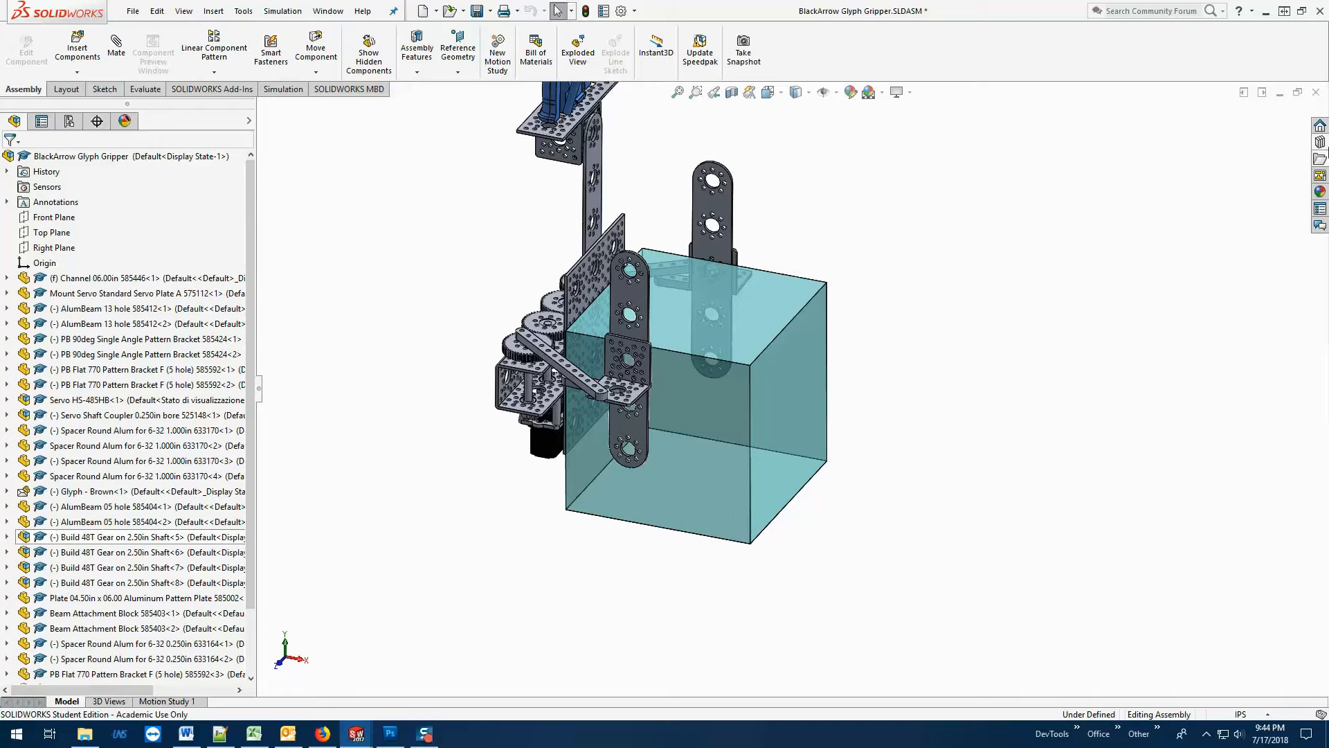
left_click(1316, 92)
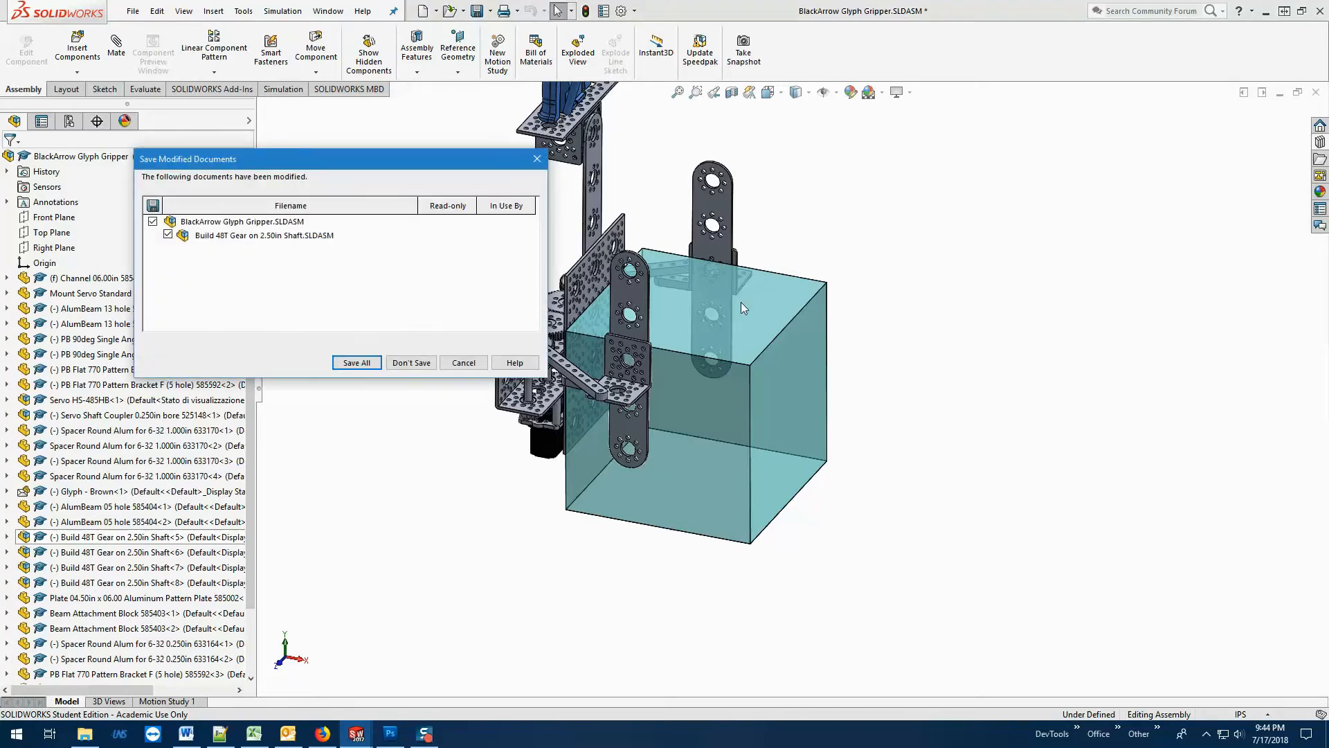
left_click(424, 360)
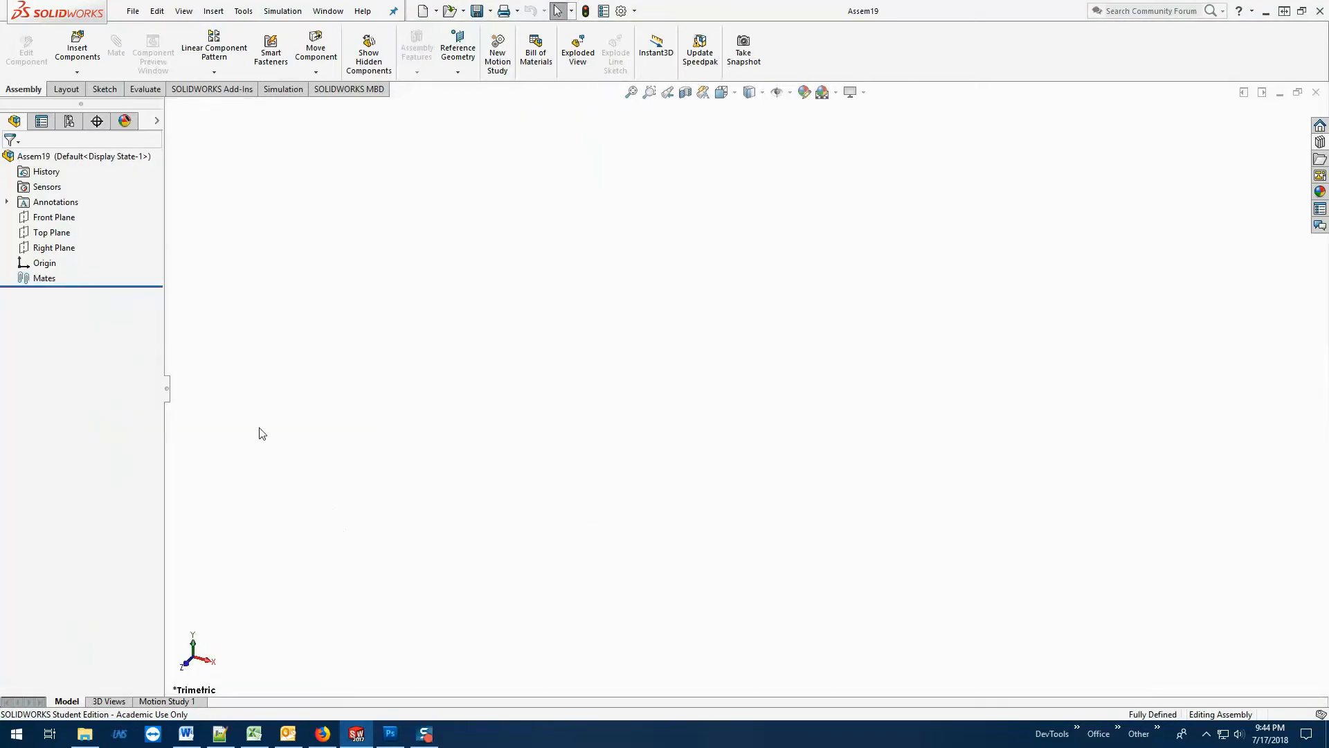
Start Insert Components and load AlumBeam 09 hole 585408, Beam Bracket D Short T-shape 585608 and Beam Bracket F T-shape 585612 from Servocity Parts.
left_click(77, 49)
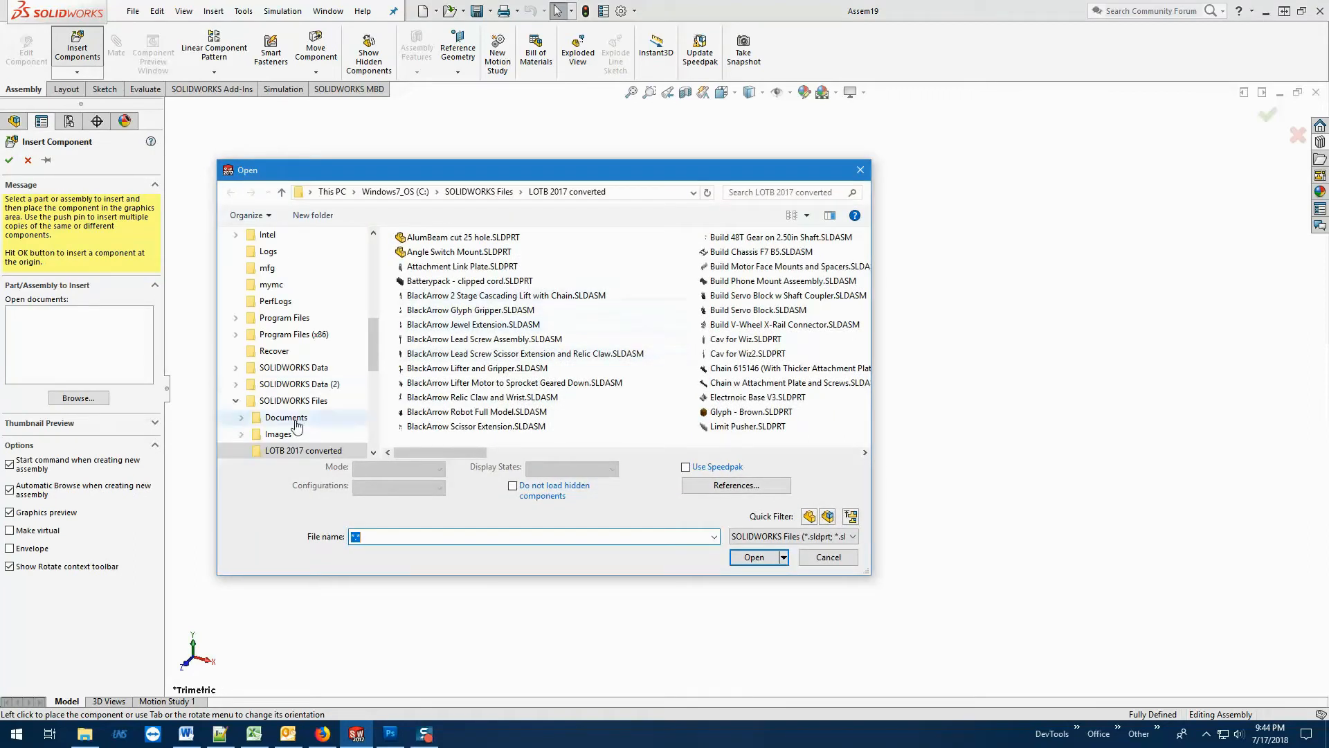
left_click(305, 401)
double_click(453, 326)
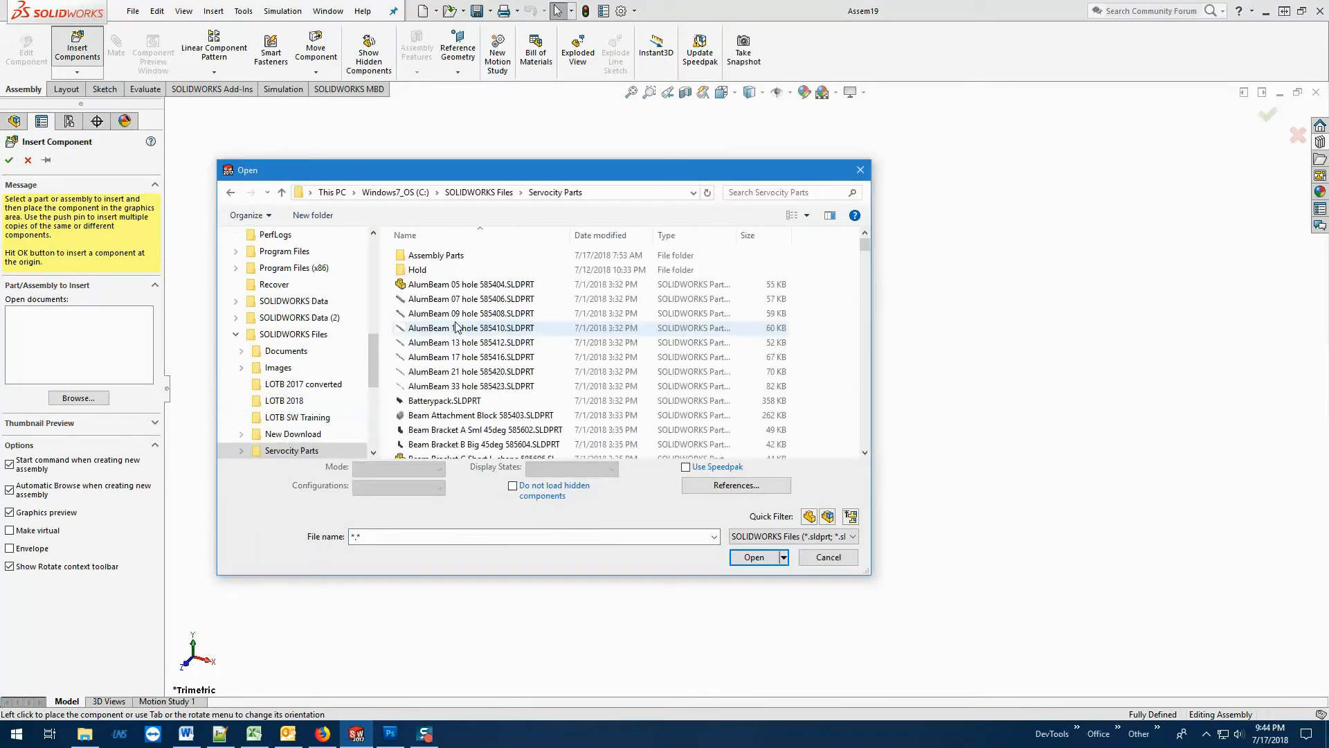
left_click(493, 315)
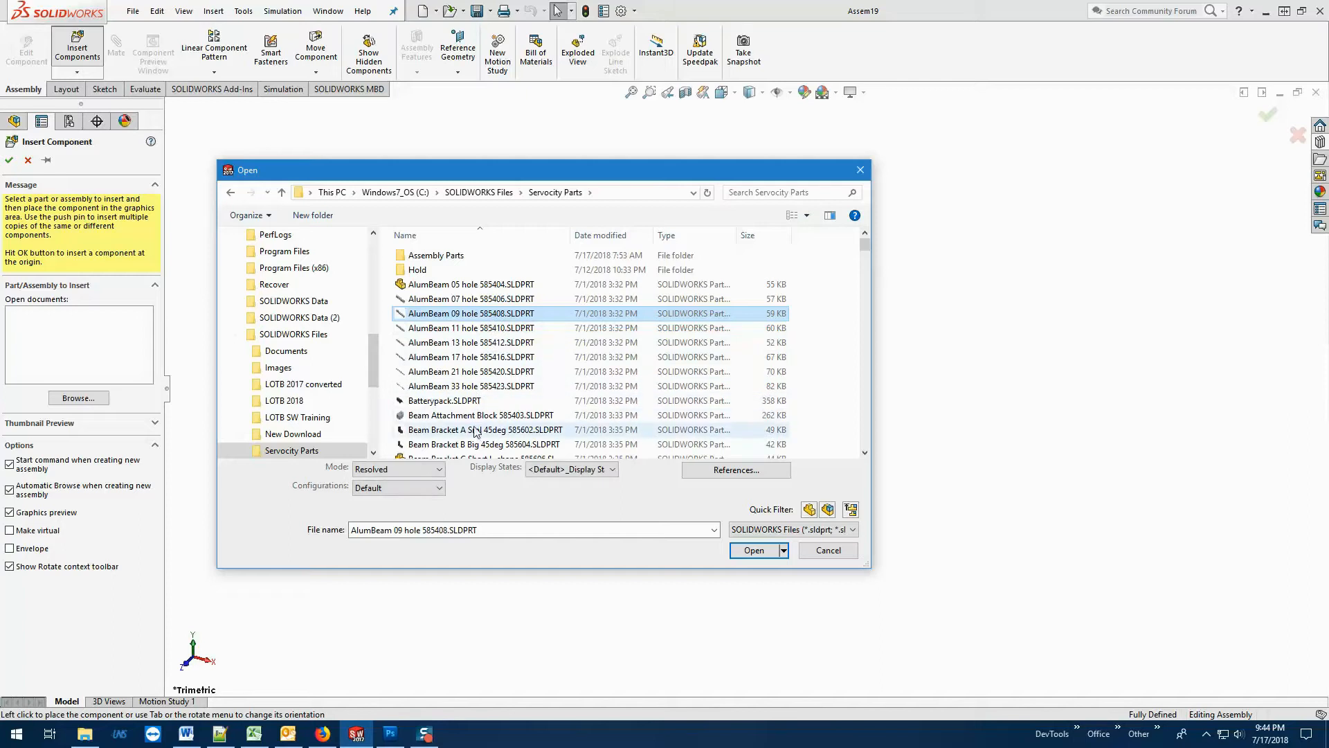
scroll(477, 431, "down", 2)
left_click(478, 392, "ctrl")
left_click(485, 422, "ctrl")
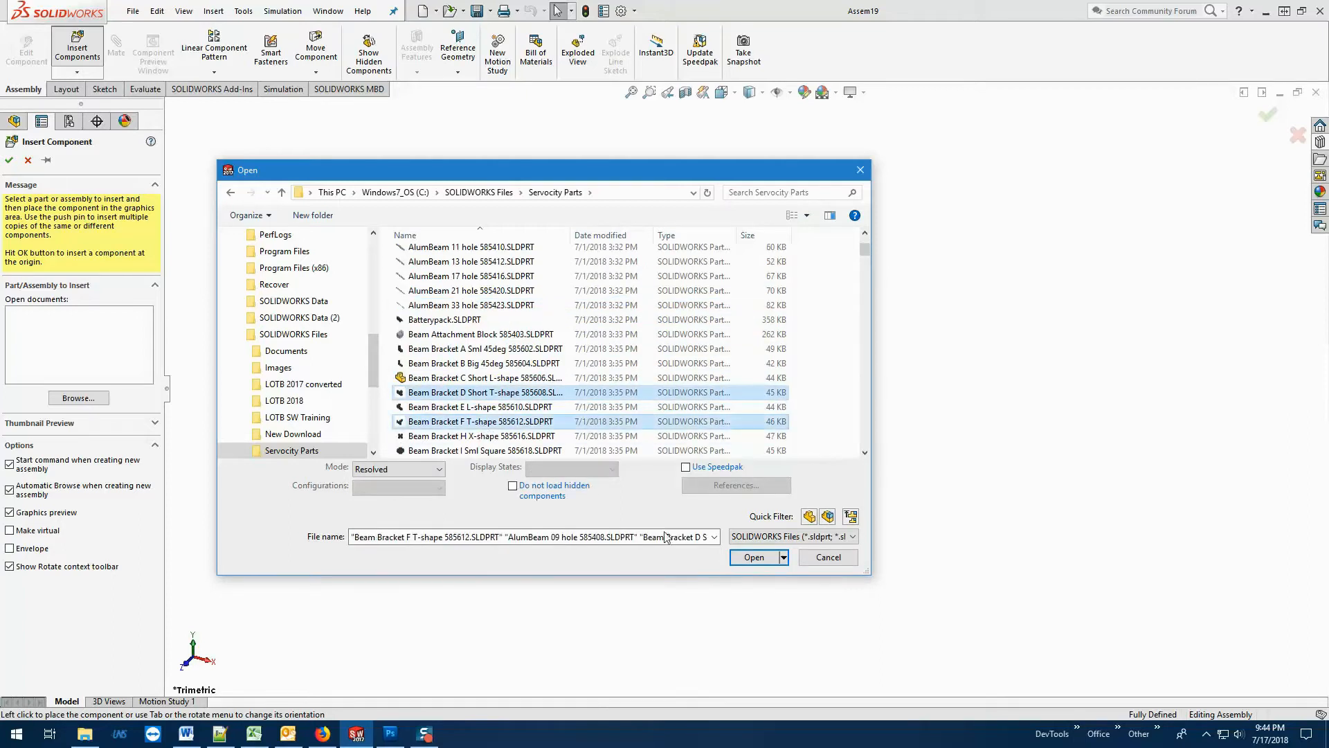
left_click(754, 557)
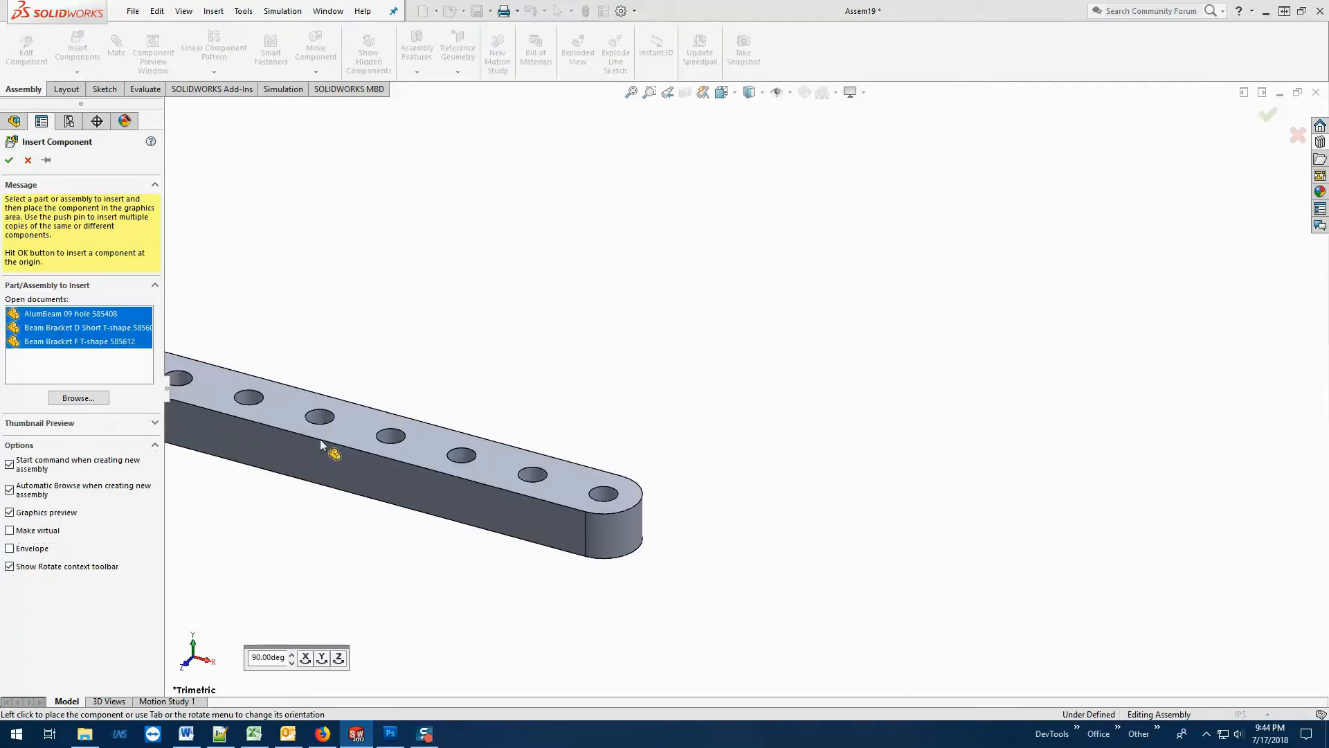
Keep Insert Component pinned open and place only AlumBeam 09 hole 585408 in the graphics area.
left_click(137, 317)
left_click(46, 160)
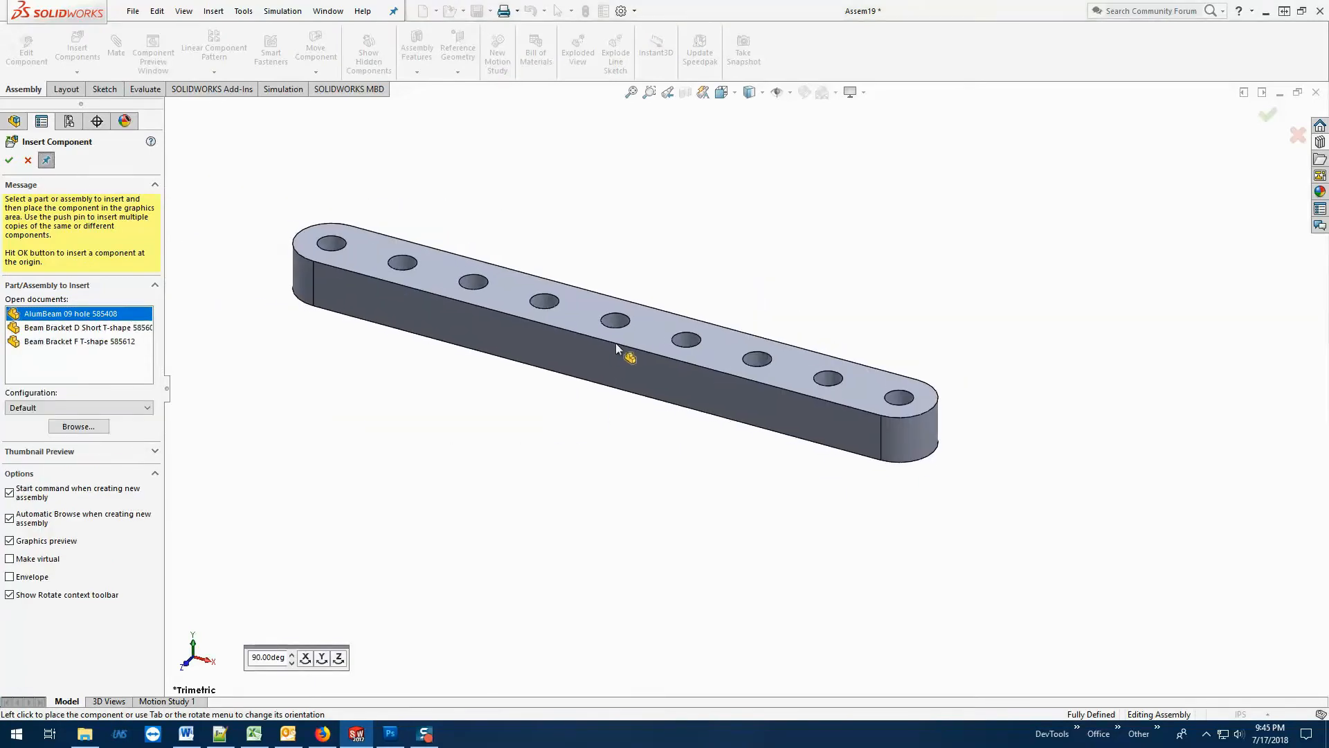
left_click(616, 343)
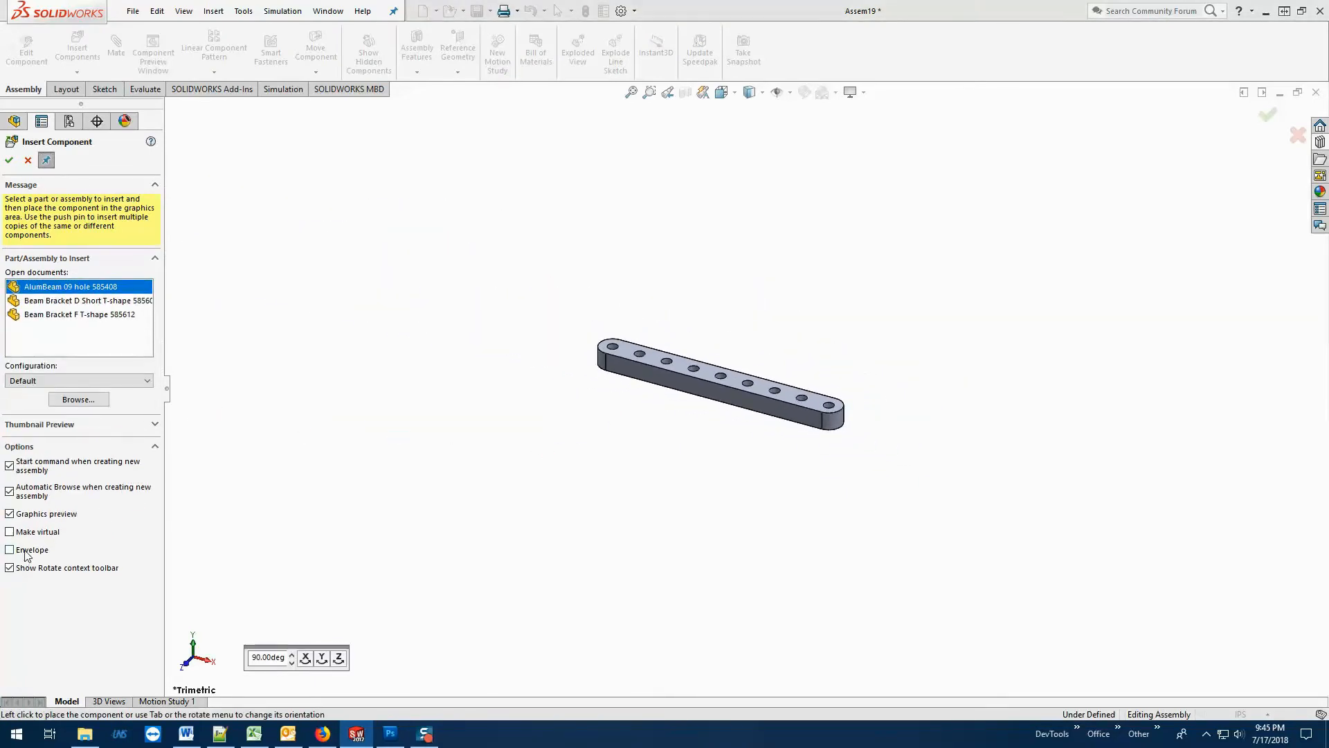
Turn on the Envelope option and place Beam Bracket D Short T-shape over the near end of the beam.
left_click(26, 552)
left_click(111, 302)
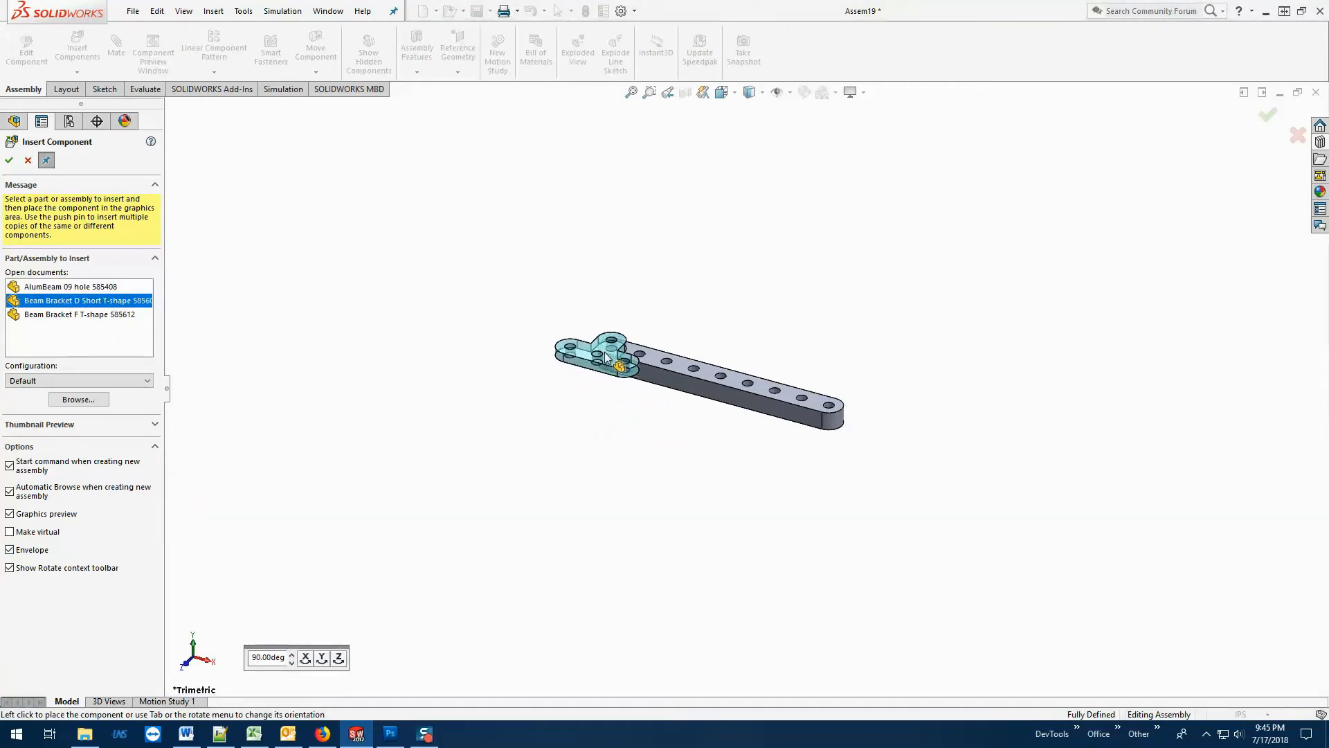
left_click(606, 357)
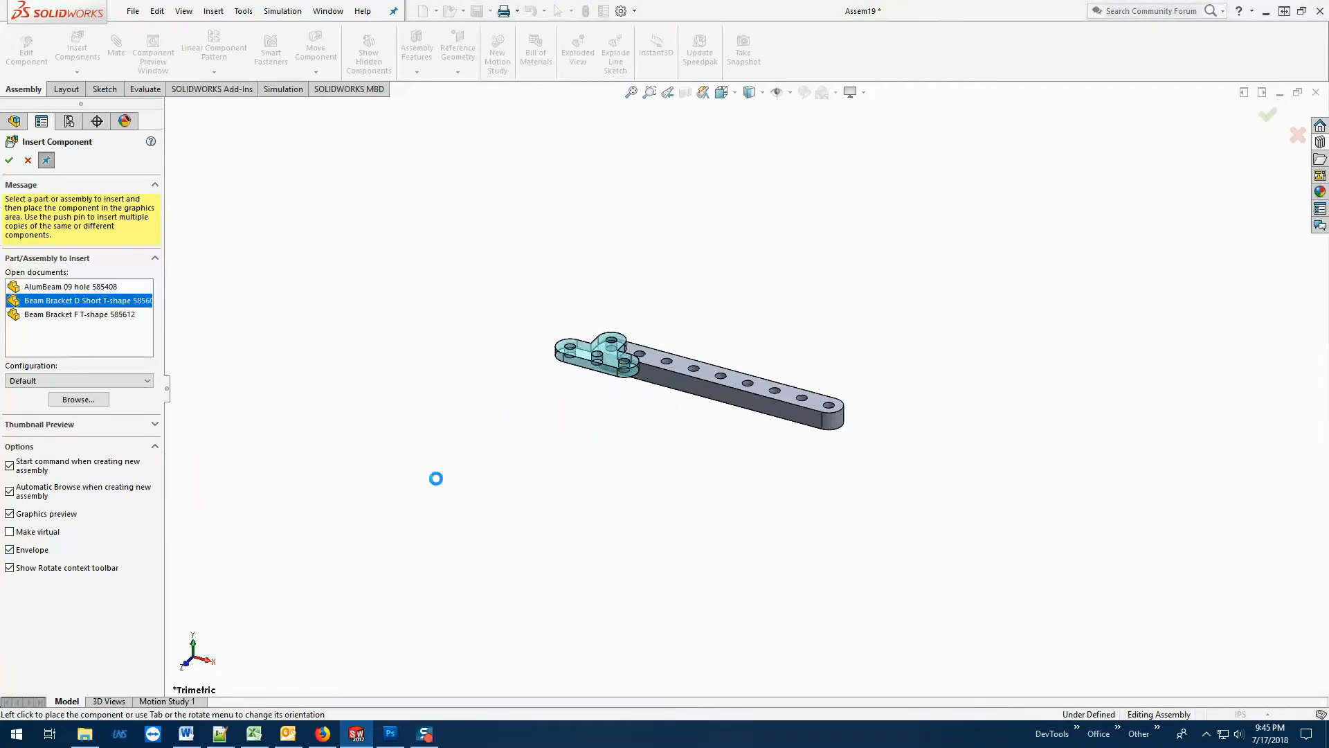
Turn off Envelope, place Beam Bracket D Short T-shape and Beam Bracket F T-shape along the beam as regular components, and finish inserting.
left_click(18, 551)
left_click(76, 314)
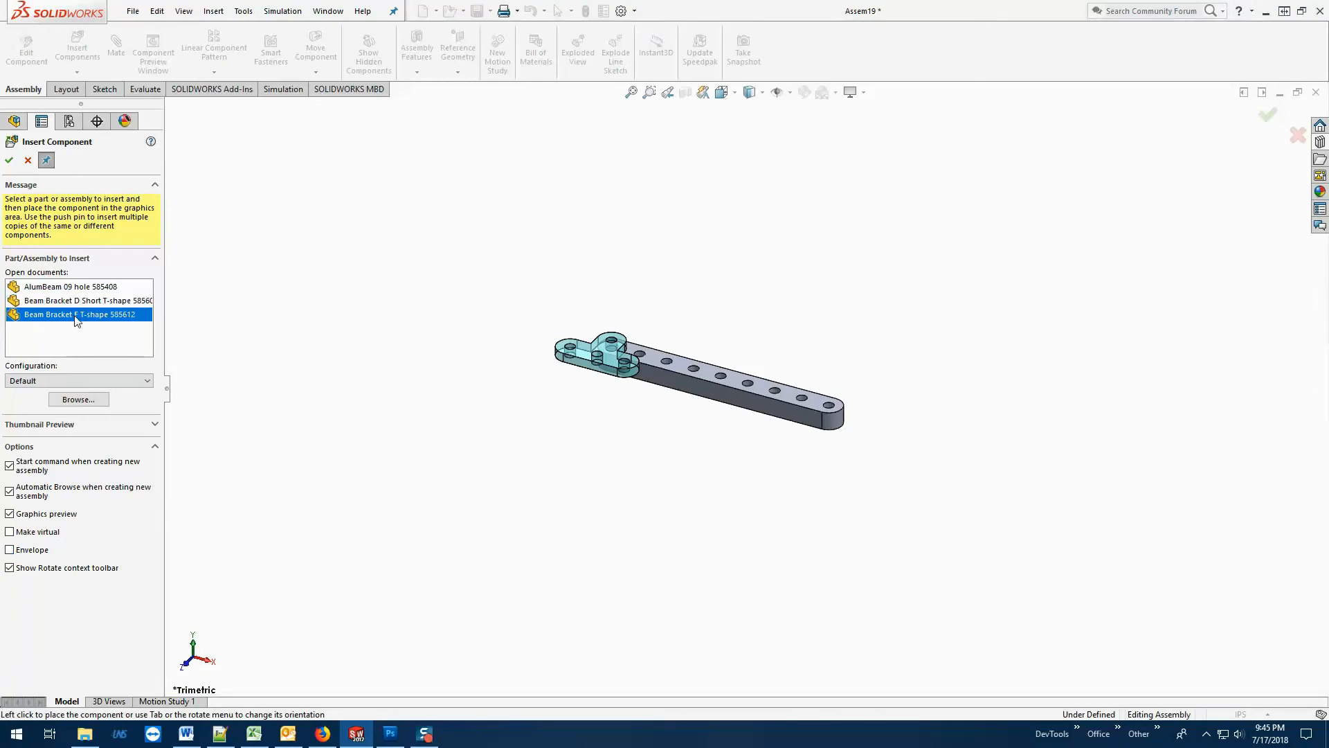
left_click(117, 300)
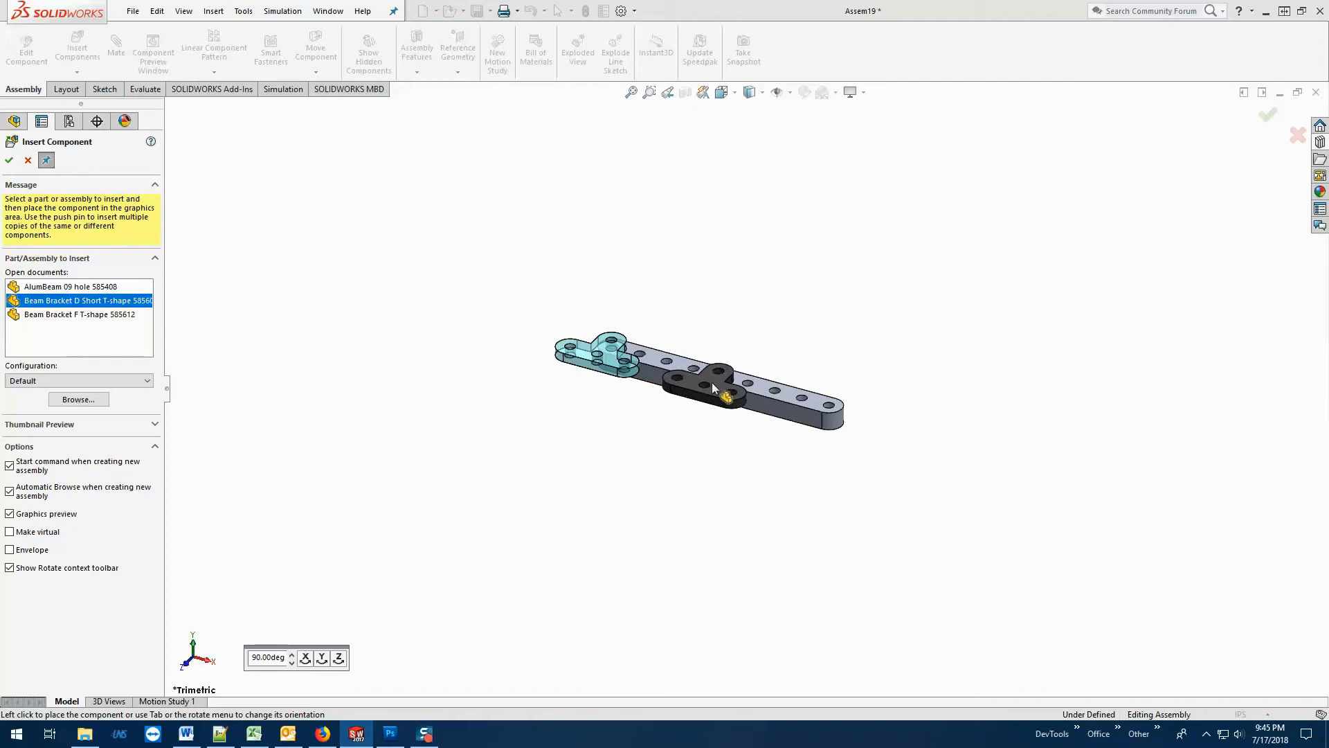
left_click(713, 382)
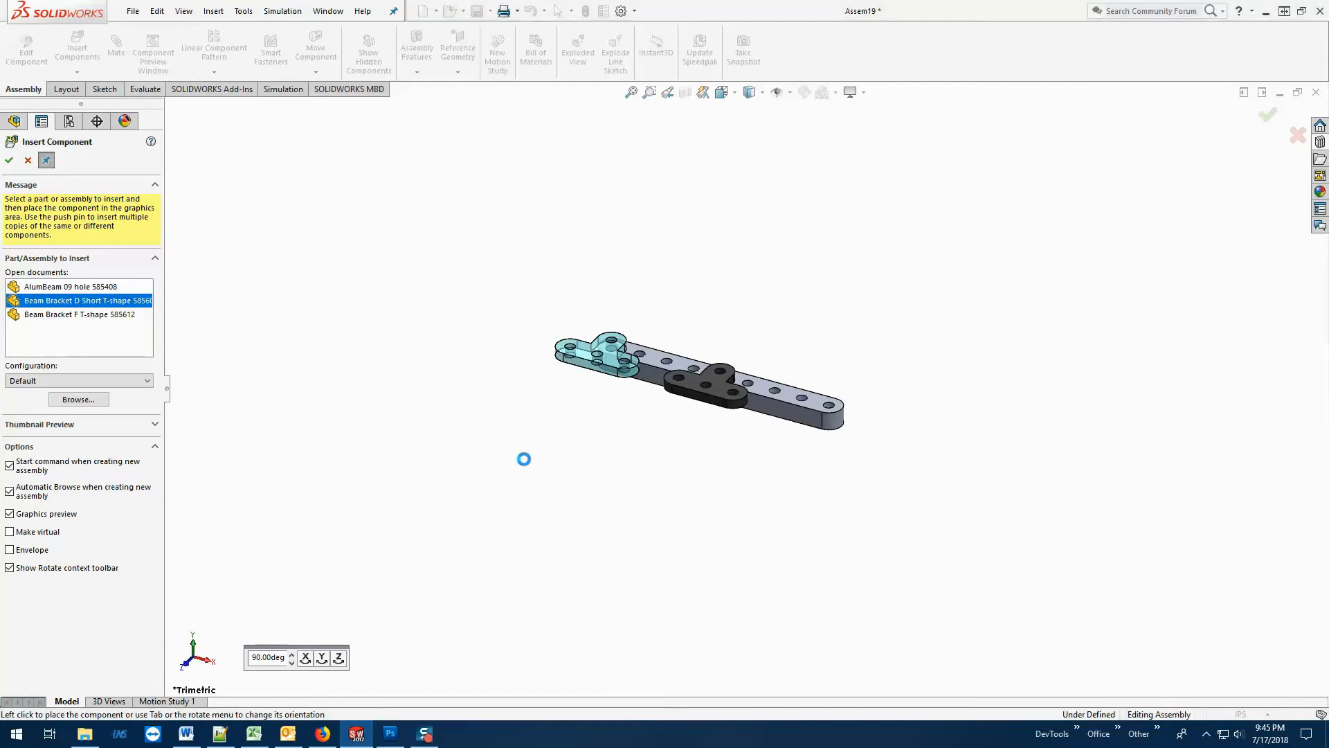
left_click(111, 315)
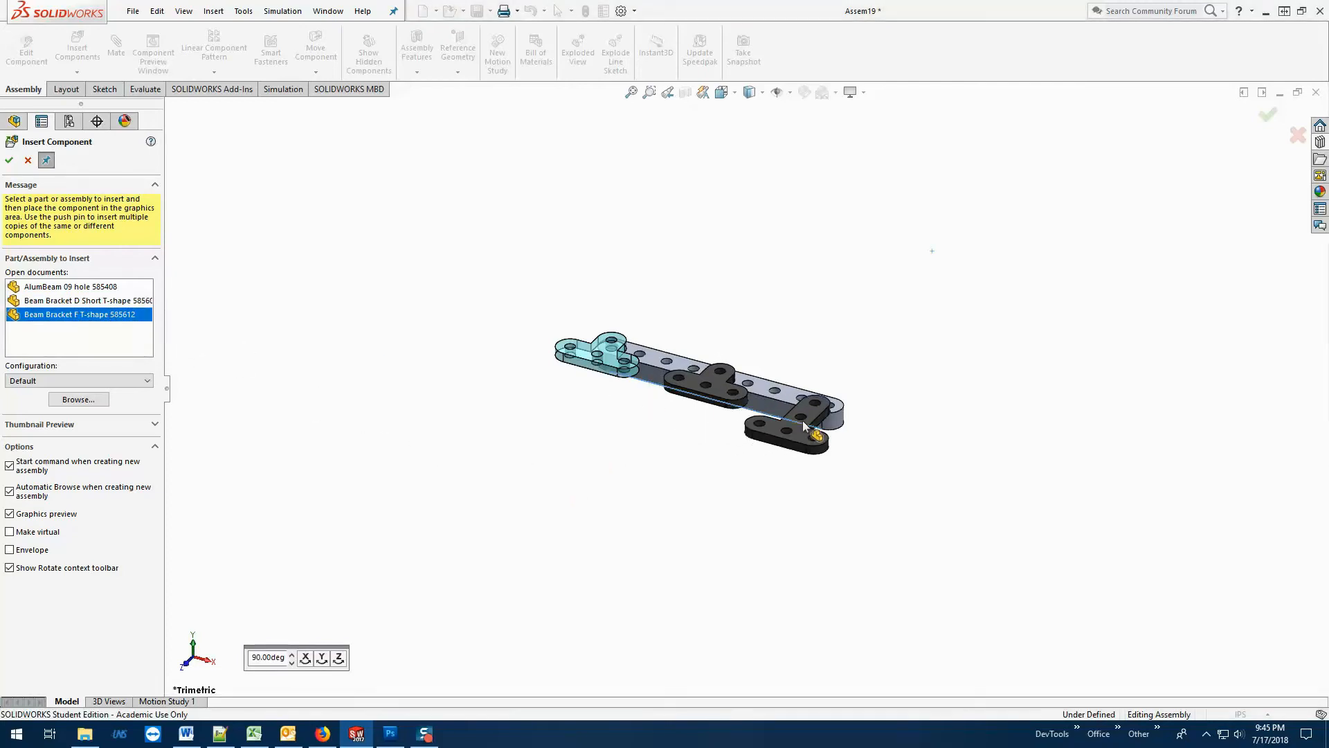
left_click(803, 421)
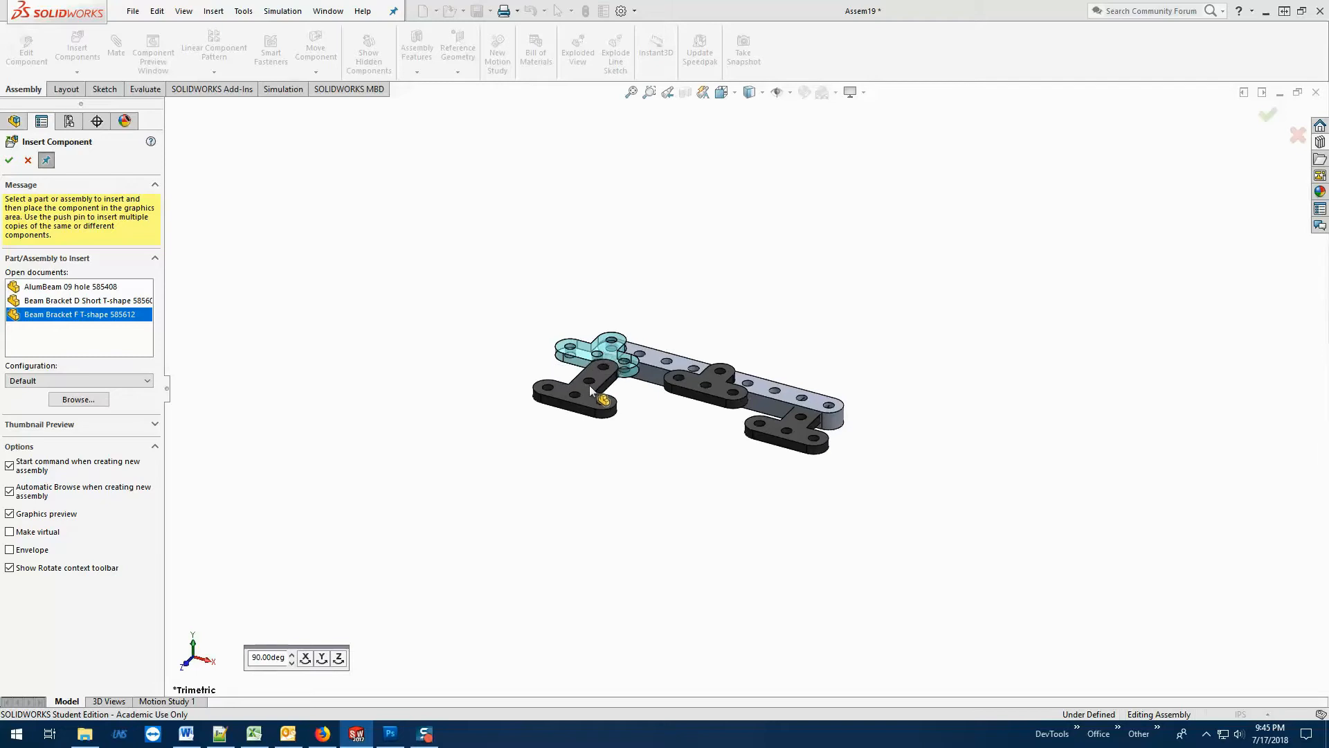
left_click(9, 160)
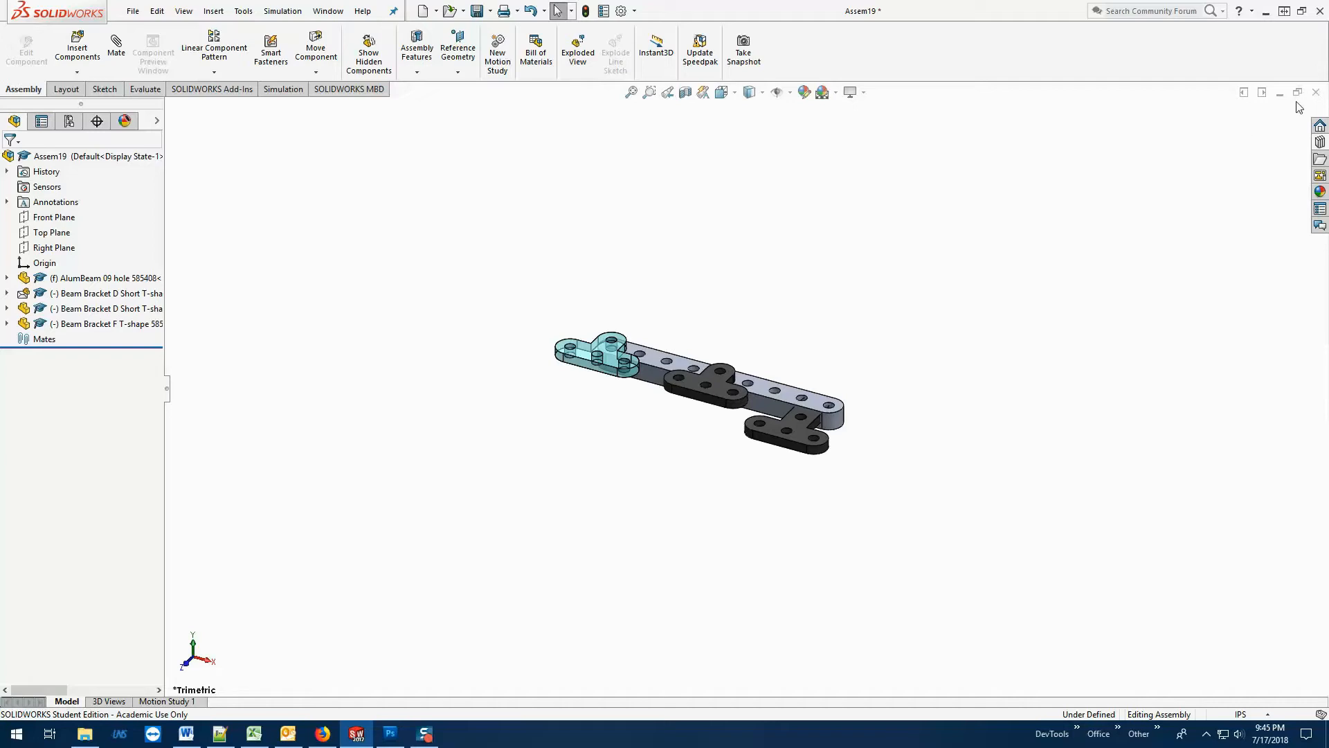
Close the current assembly without saving and create a new assembly document.
left_click(1317, 92)
left_click(702, 382)
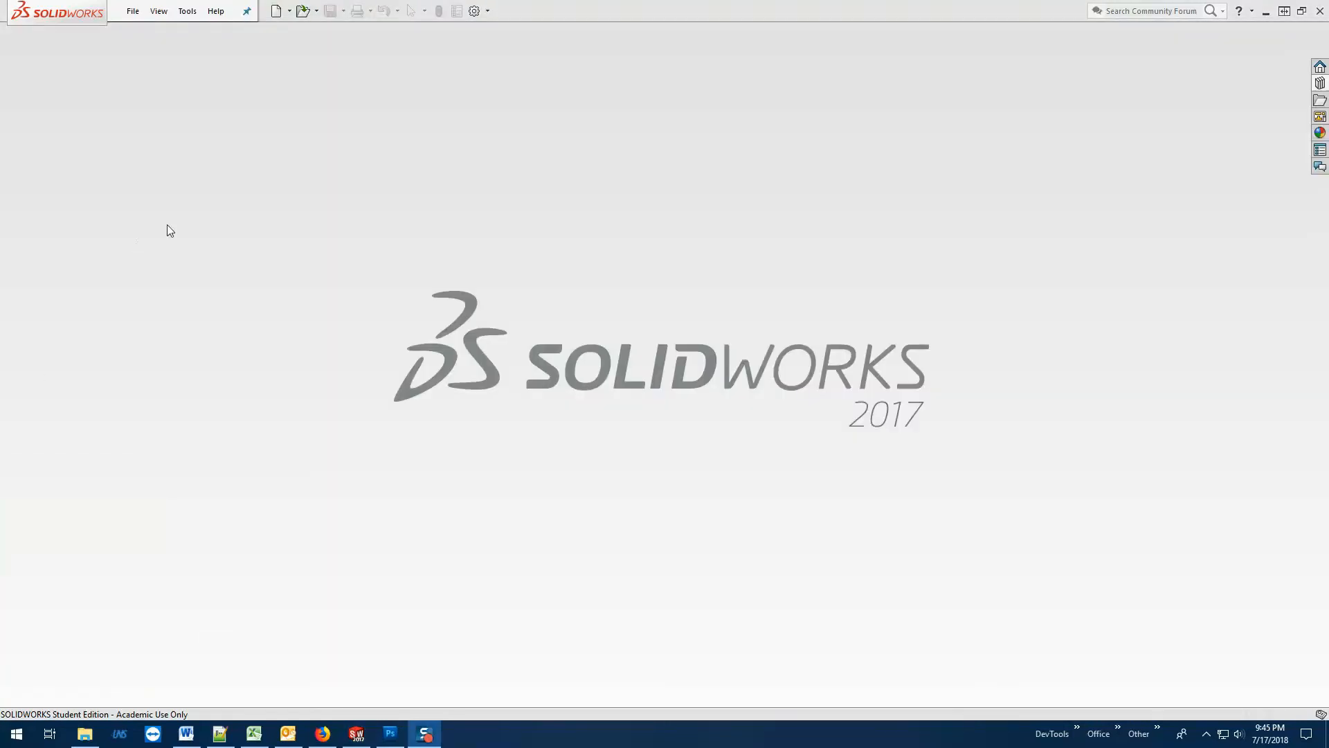
left_click(134, 13)
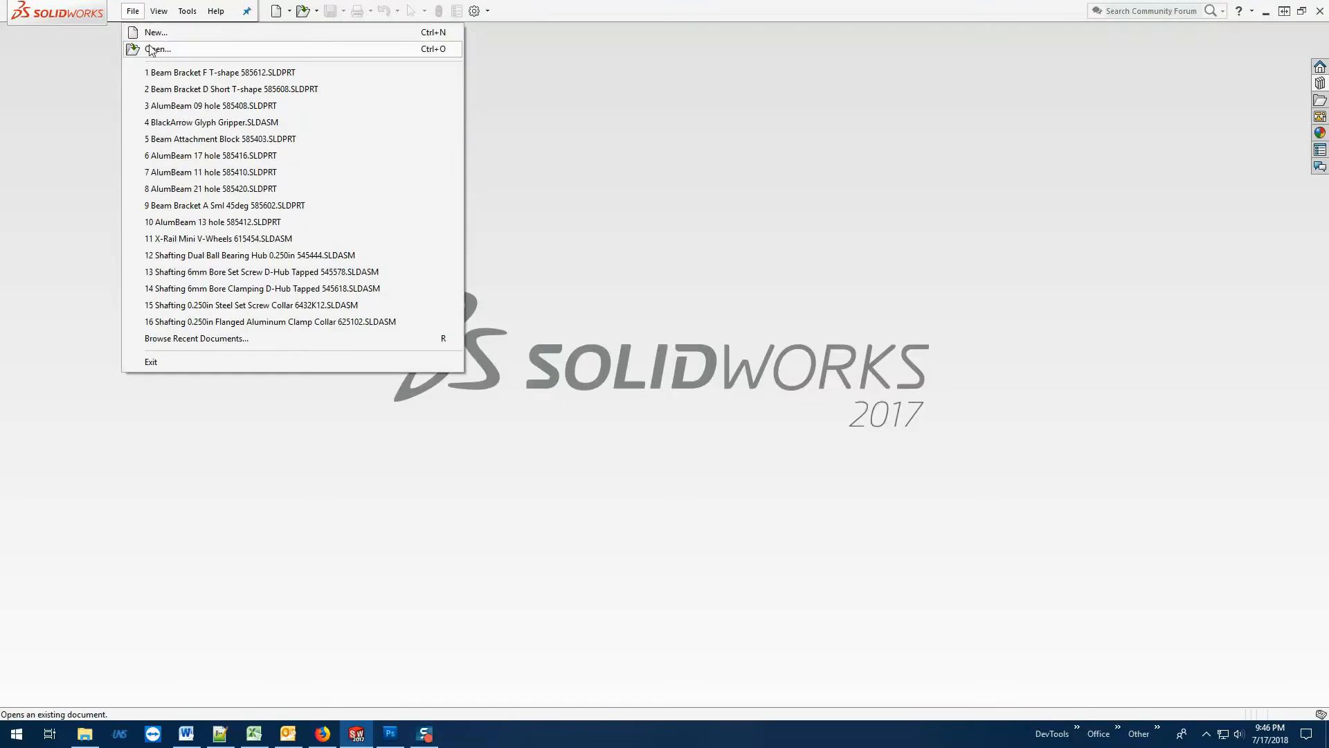
left_click(154, 39)
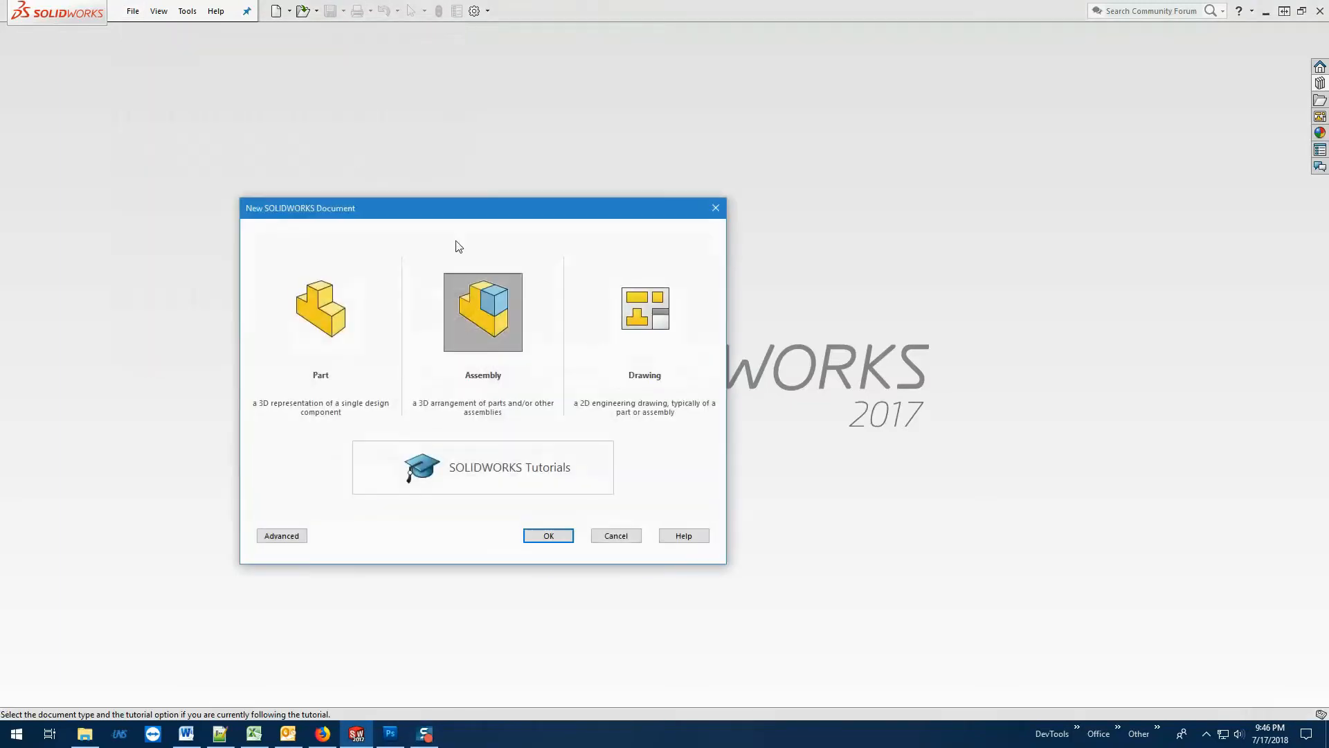
left_click(527, 537)
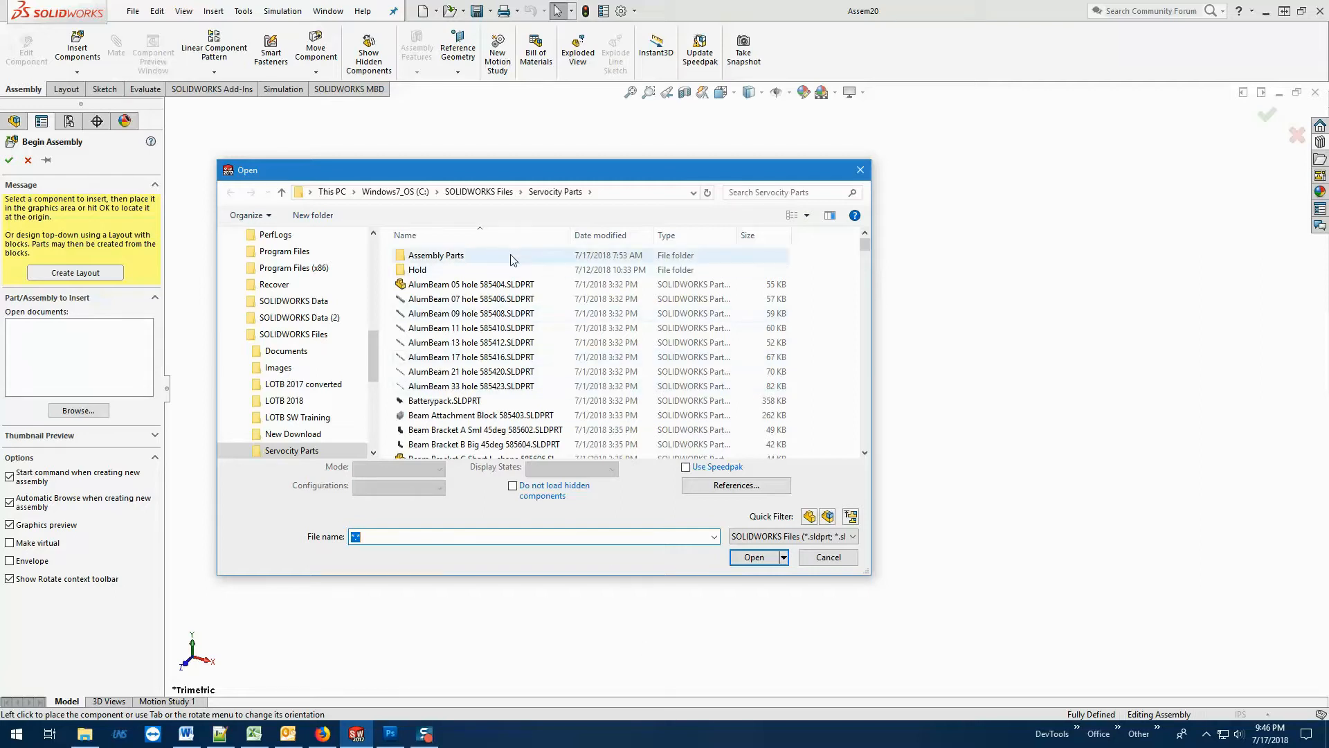
Load AlumBeam 07 hole 585406, AlumBeam 09 hole 585408 and AlumBeam 11 hole 585410 together from the Servocity Parts folder.
left_click(478, 300)
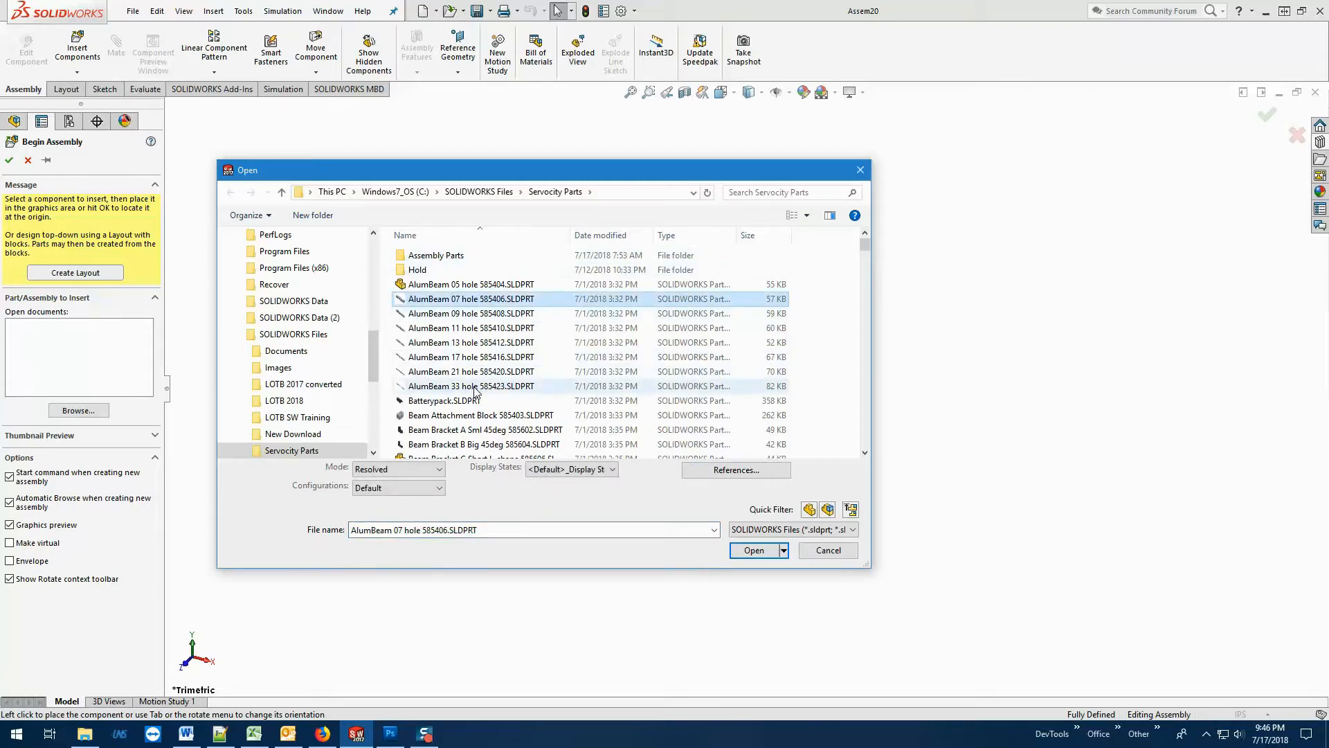
left_click(481, 315)
left_click(478, 299, "ctrl")
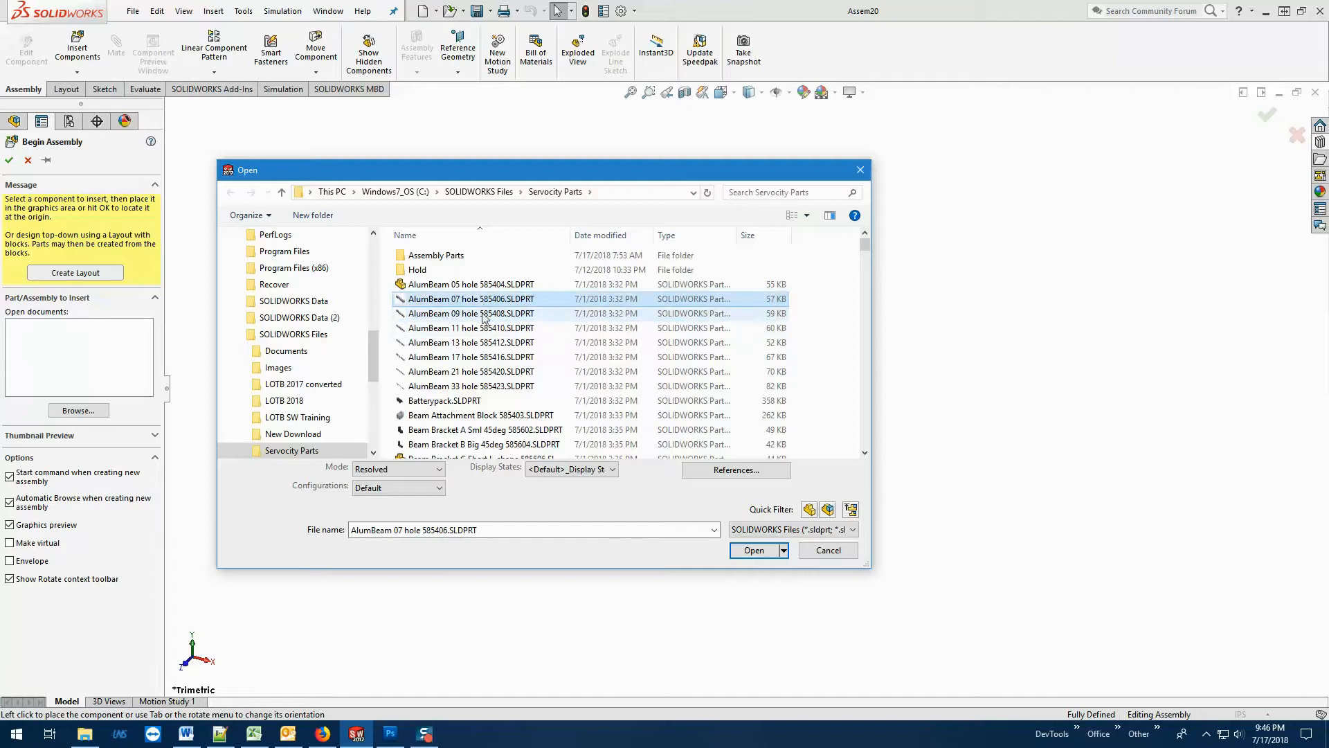
left_click(478, 328, "ctrl")
left_click(761, 556)
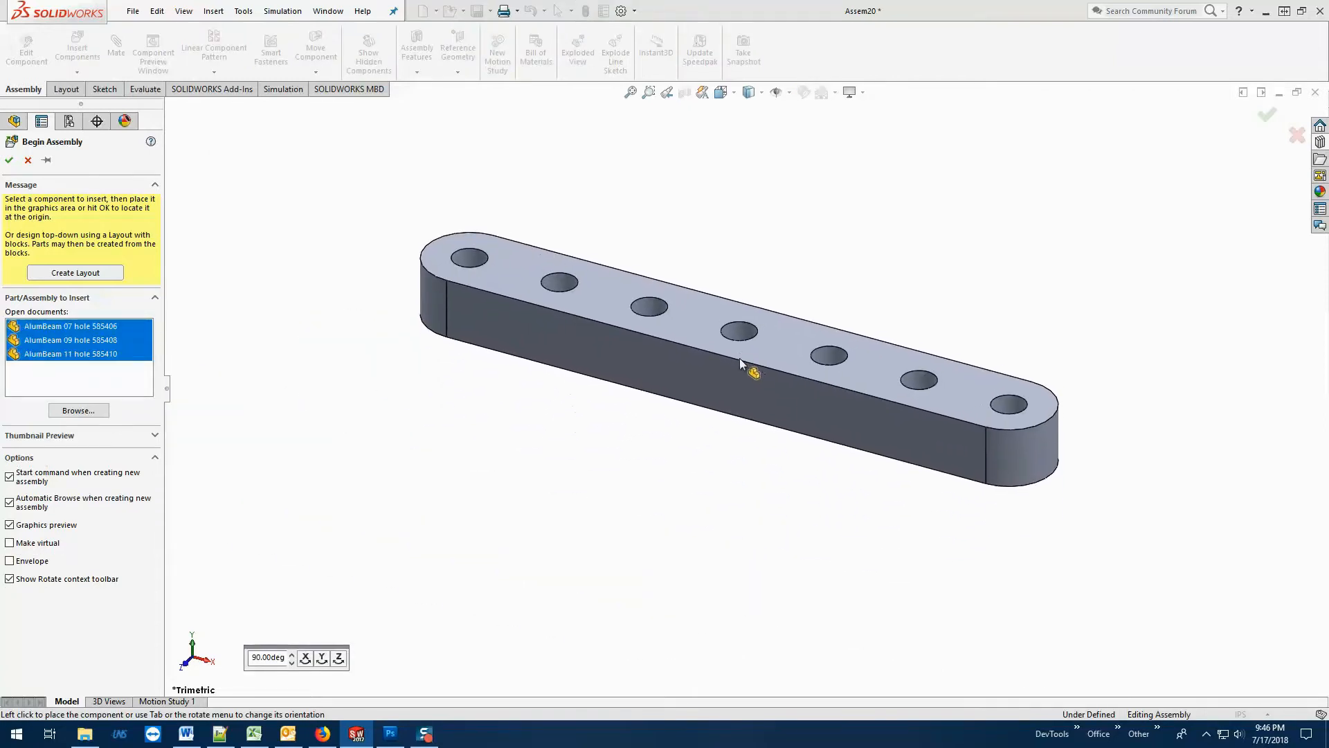
Place the 07 and 09 hole beams one in front of the other, and the 11 hole beam in front with Make virtual on.
left_click(735, 335)
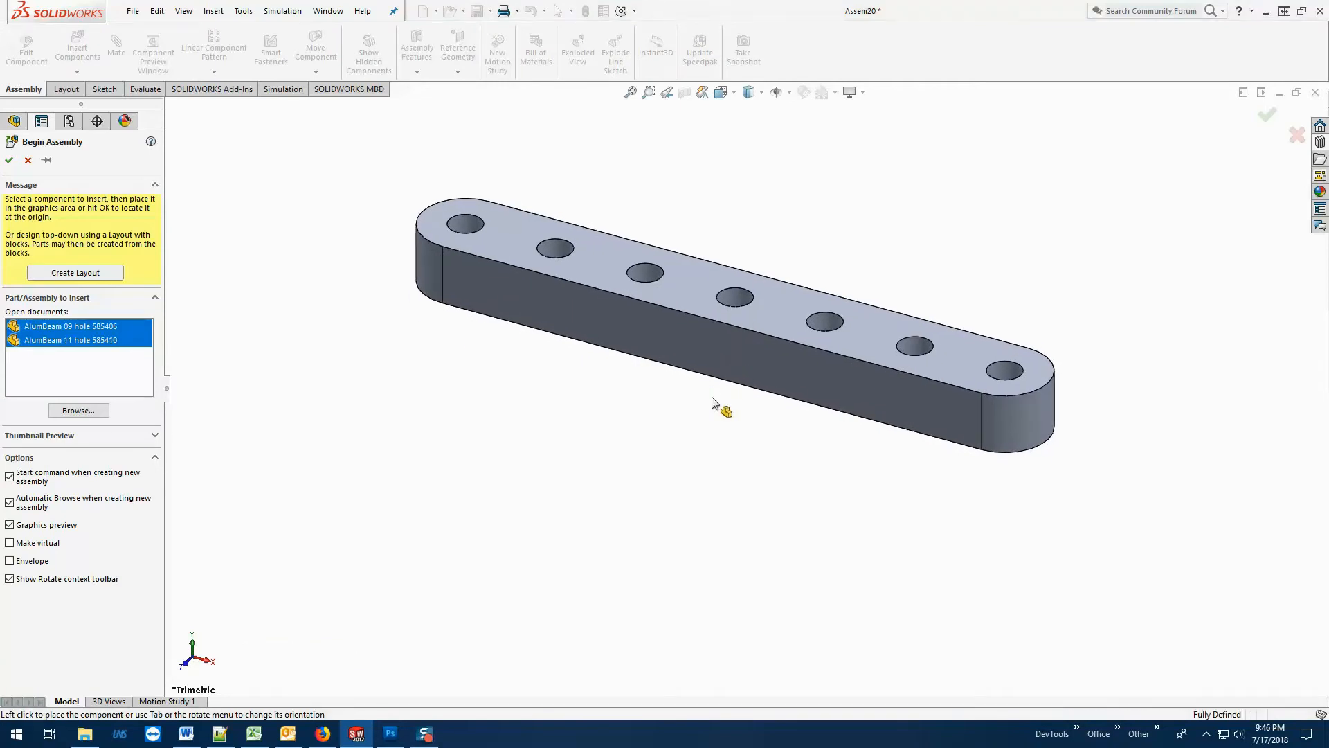
left_click(703, 426)
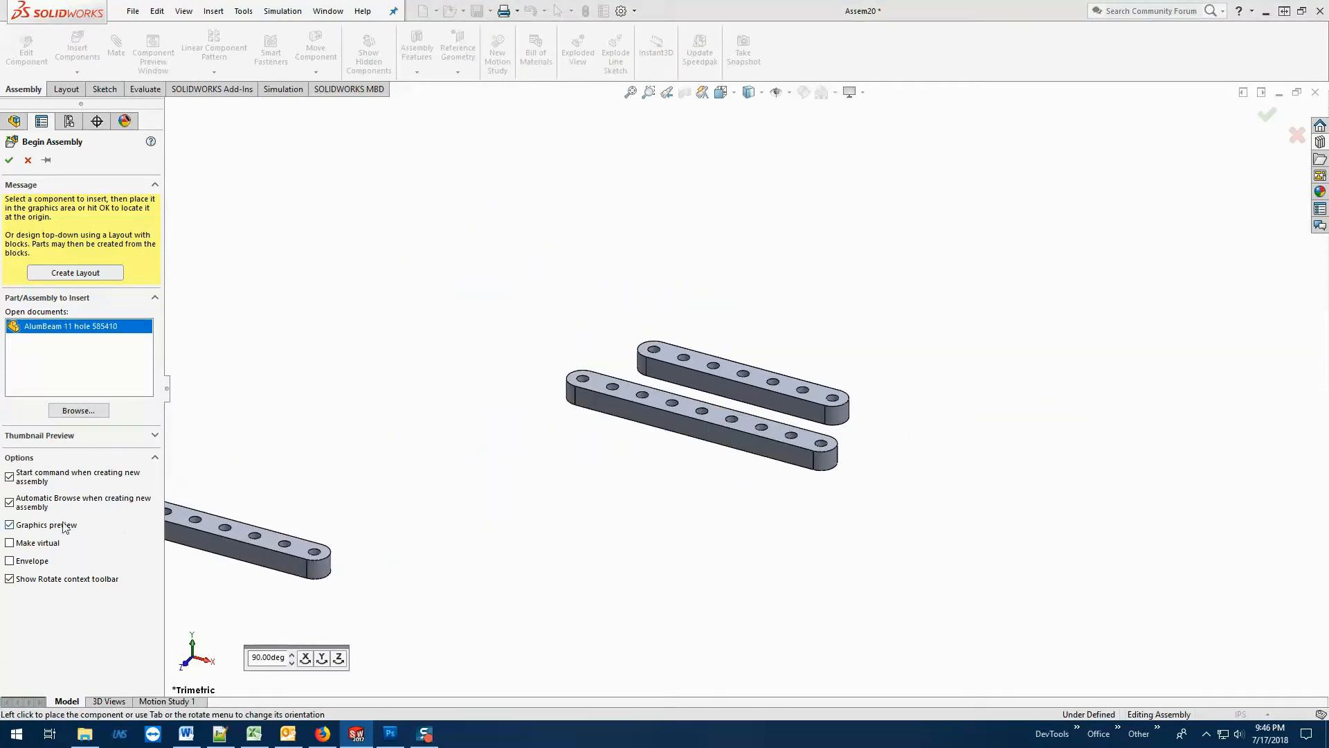
left_click(11, 544)
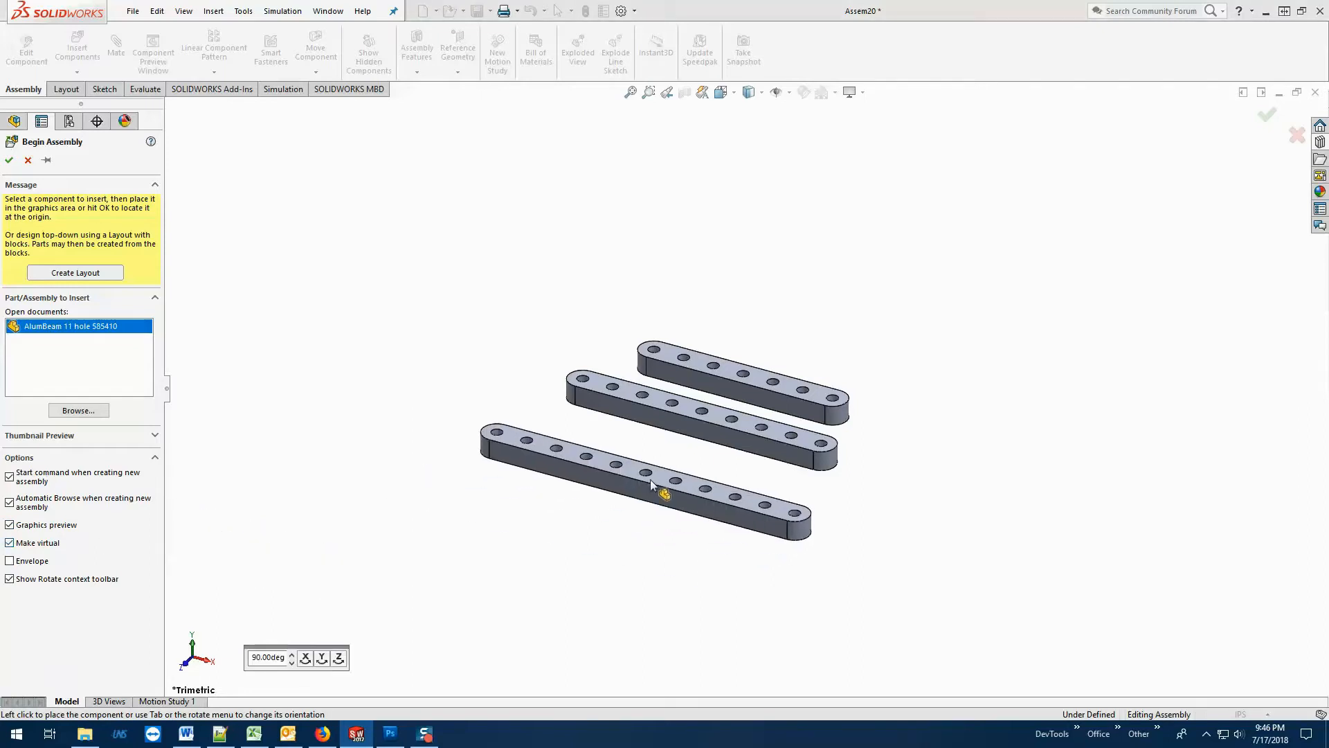
left_click(675, 480)
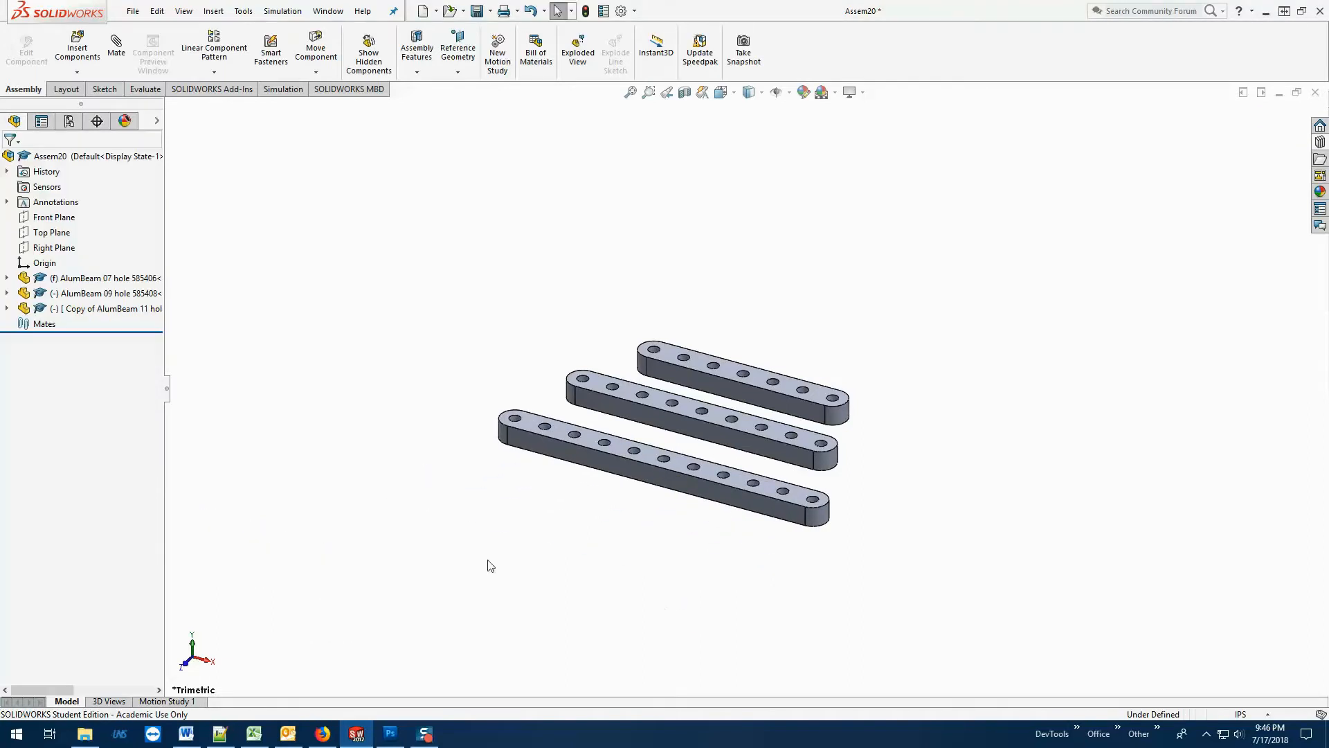
Compare the AlumBeam 07 hole, AlumBeam 09 hole and virtual AlumBeam 11 hole entries in the feature tree by selecting each component.
left_click(85, 279)
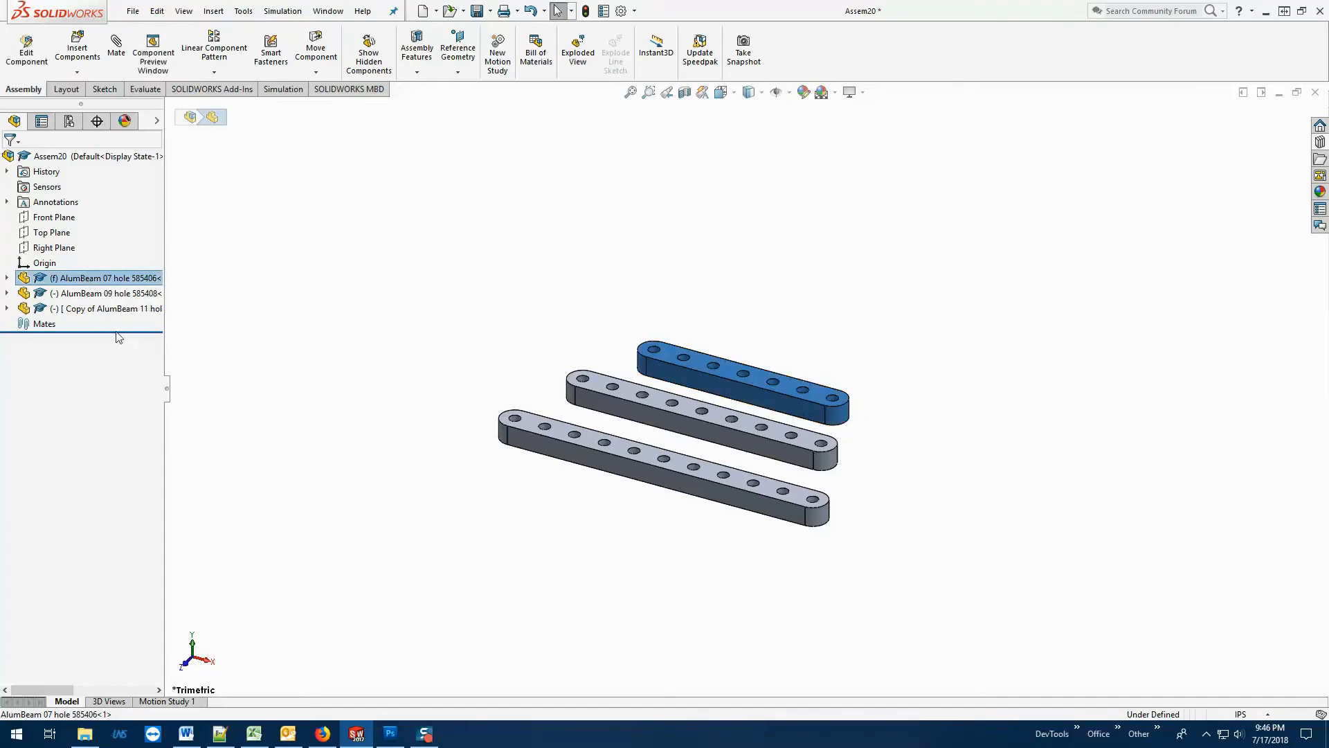
left_click(90, 295)
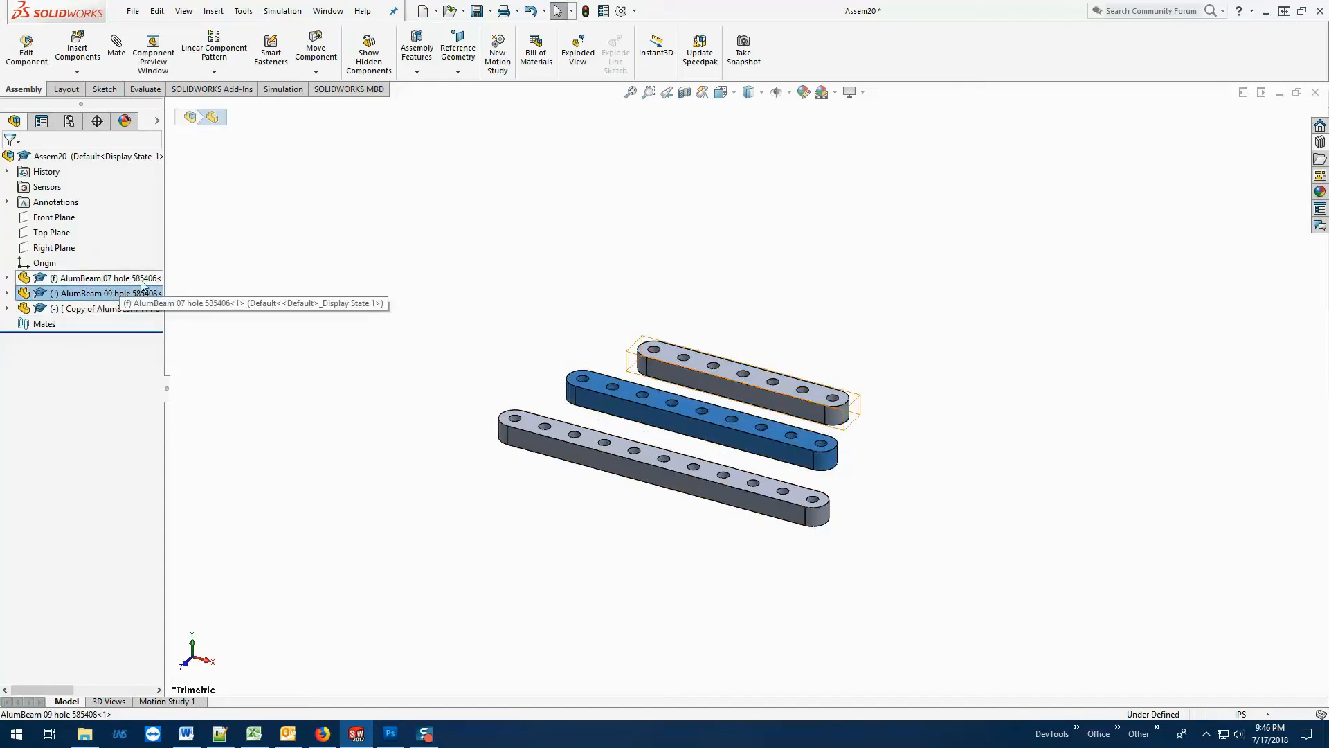
left_click(100, 309)
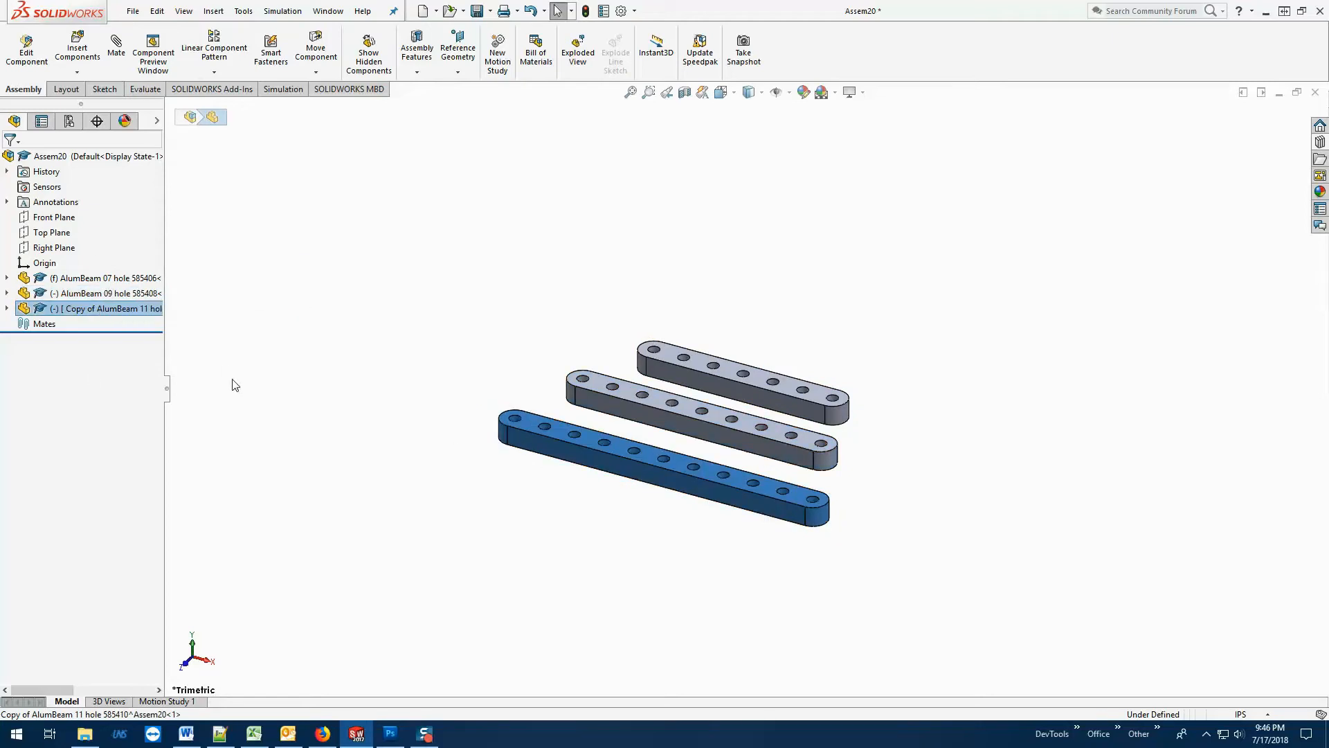
left_click(104, 278)
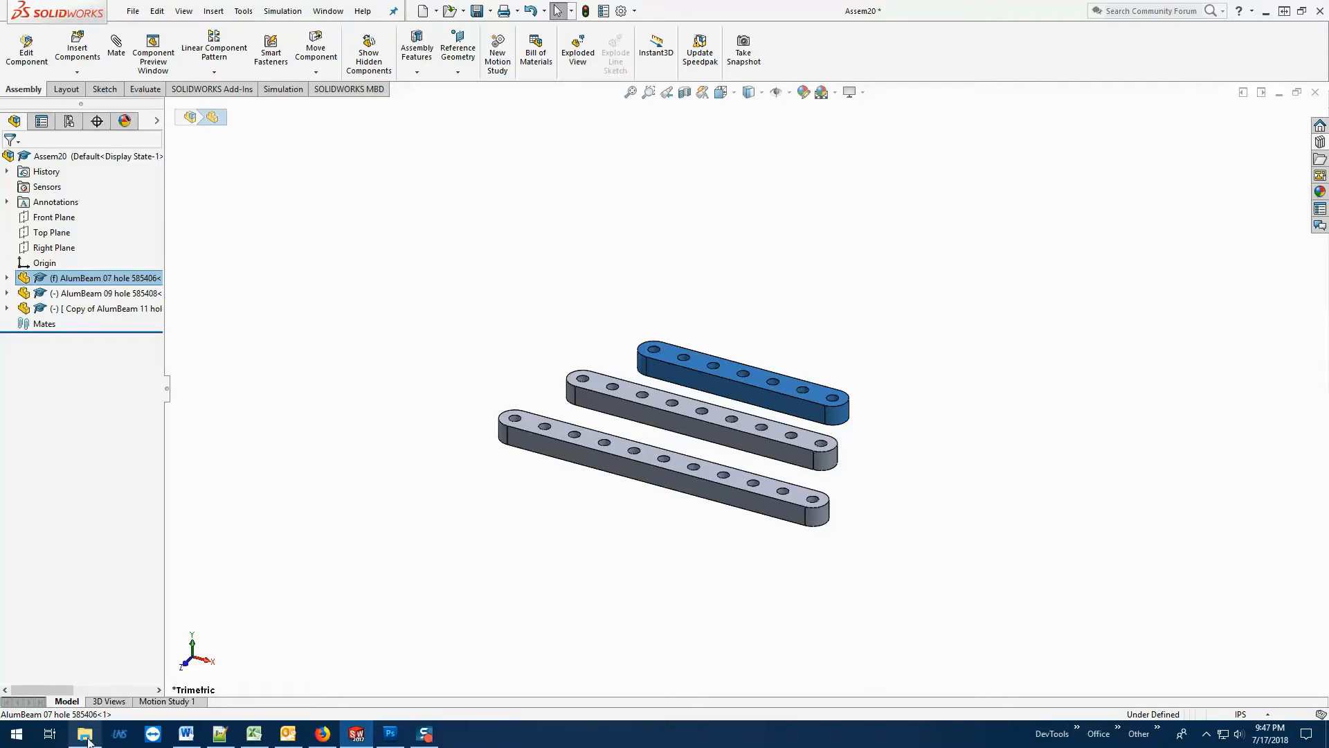
View the beam part files in the Servocity Parts folder beside the assembly, and leave without opening a file.
mouse_move(88, 741)
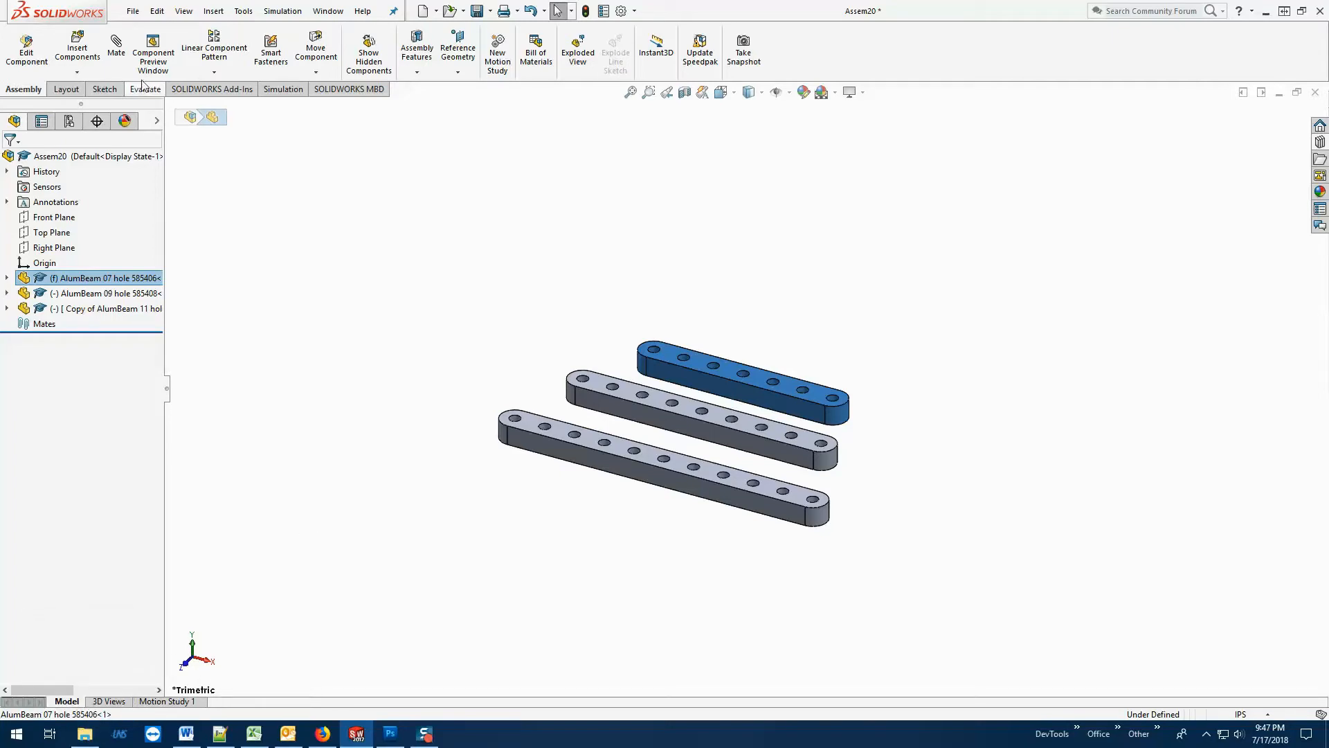
left_click(133, 11)
left_click(148, 48)
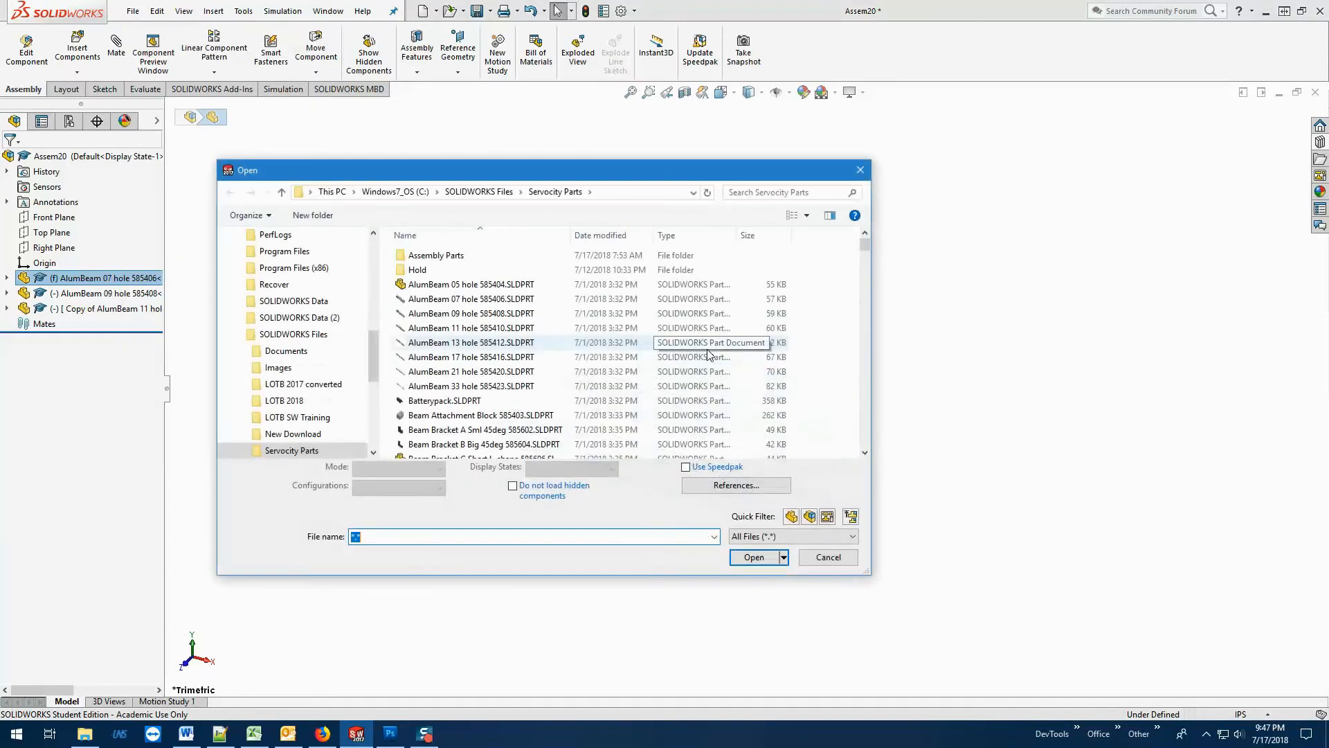
left_click_drag(519, 170, 972, 146)
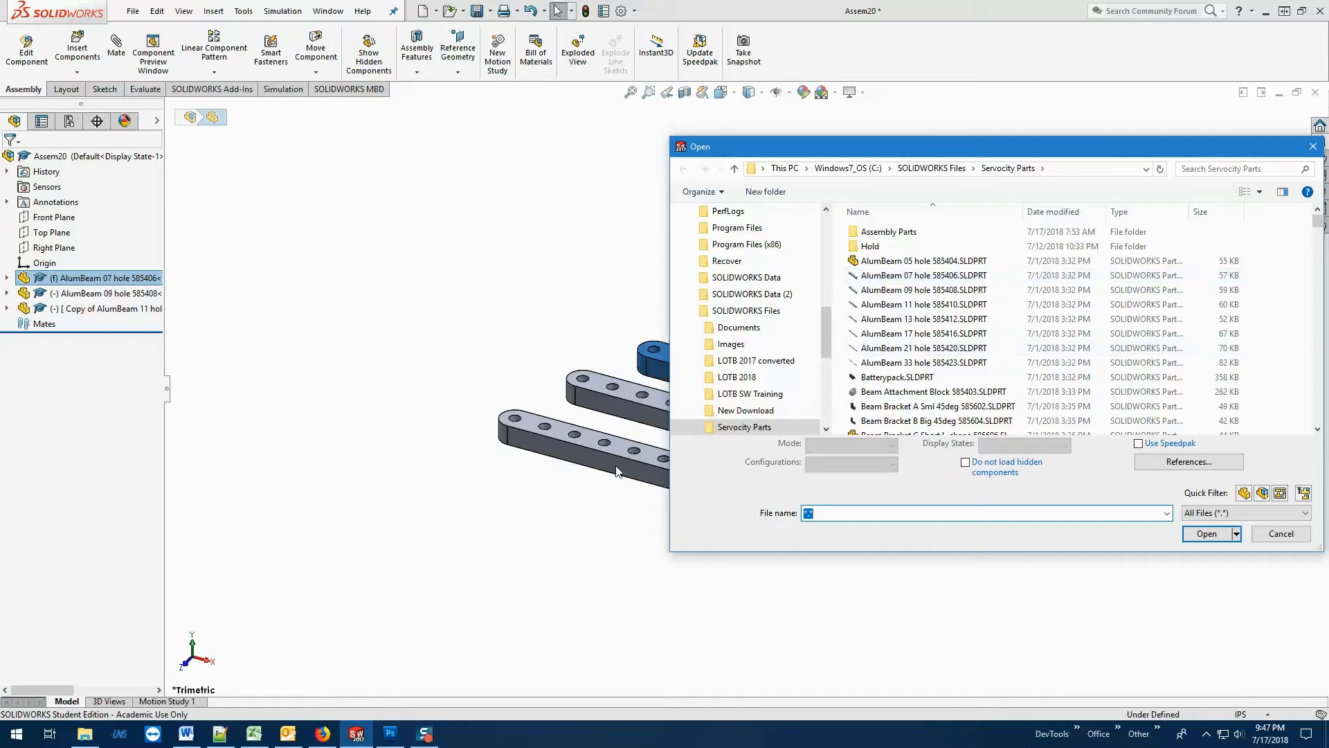
left_click(1262, 533)
Select the virtual AlumBeam 11 hole copy, review the Make virtual option of Insert Component, and exit without inserting anything.
left_click(97, 308)
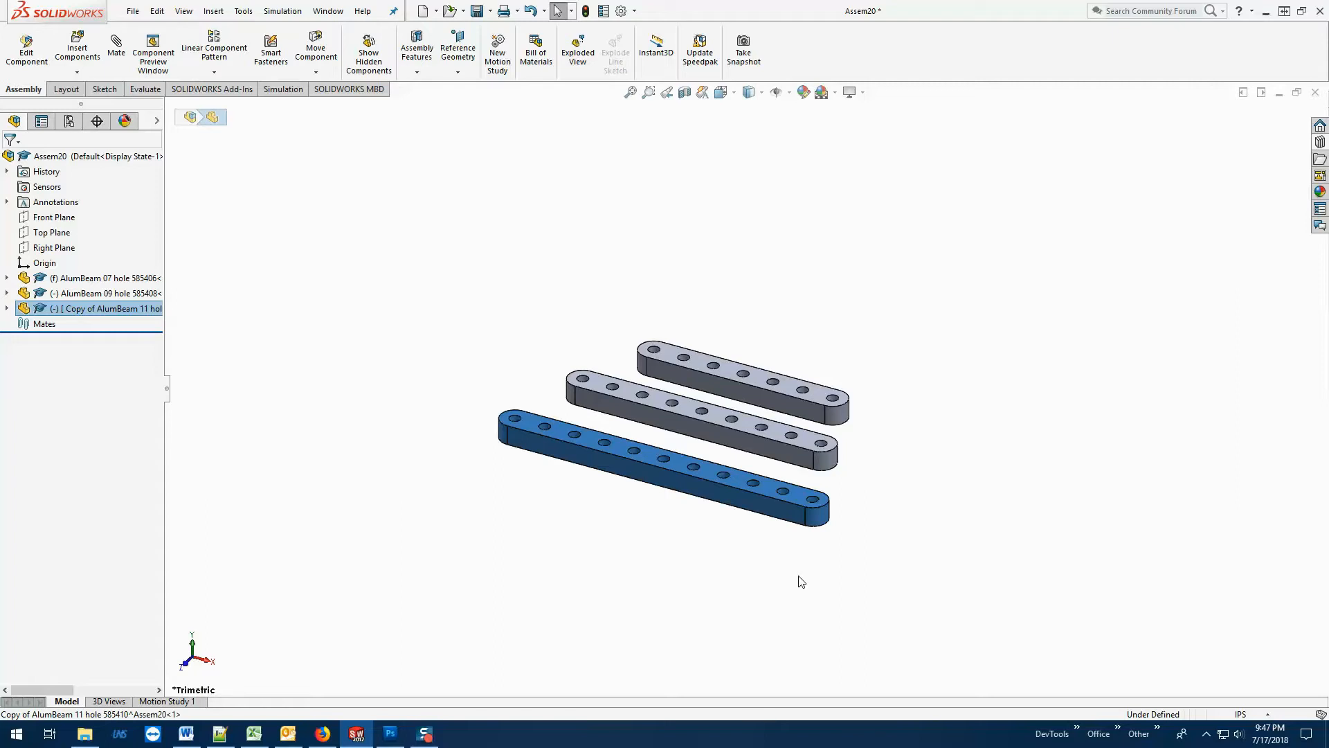
left_click(76, 50)
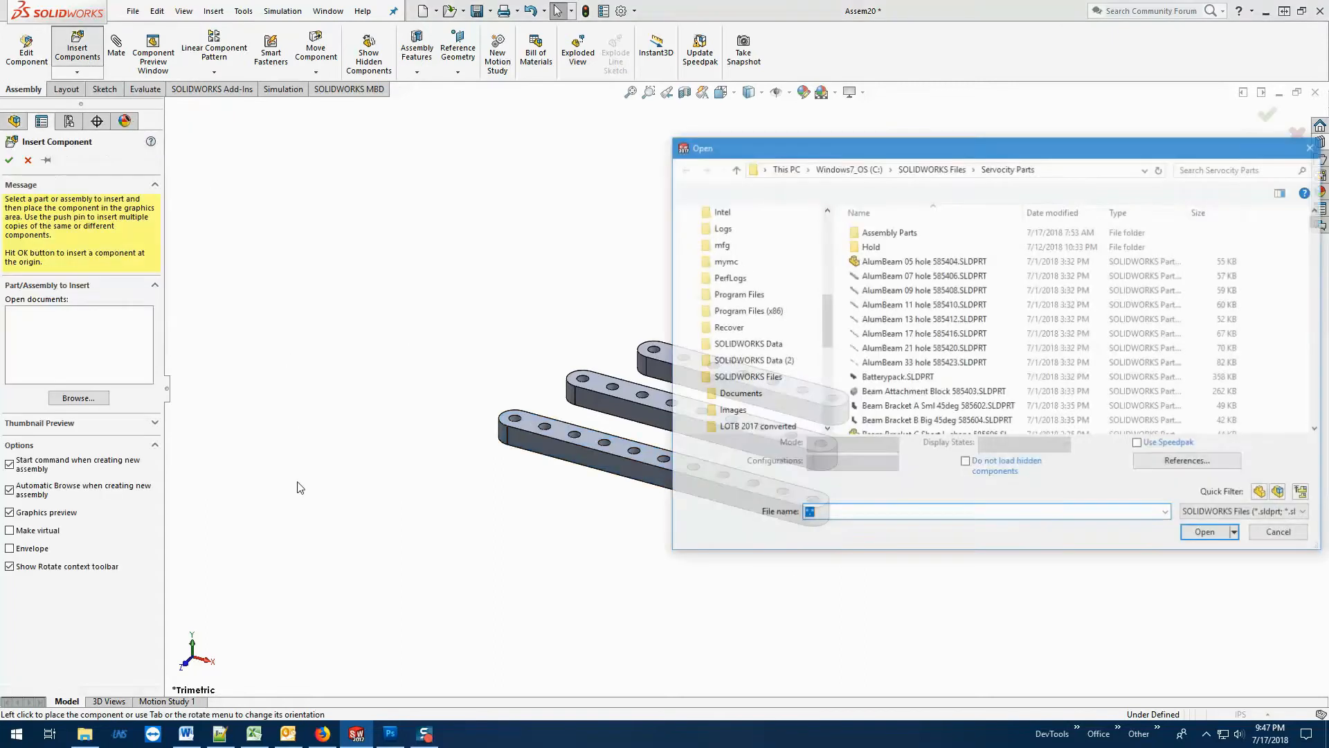
left_click(1277, 533)
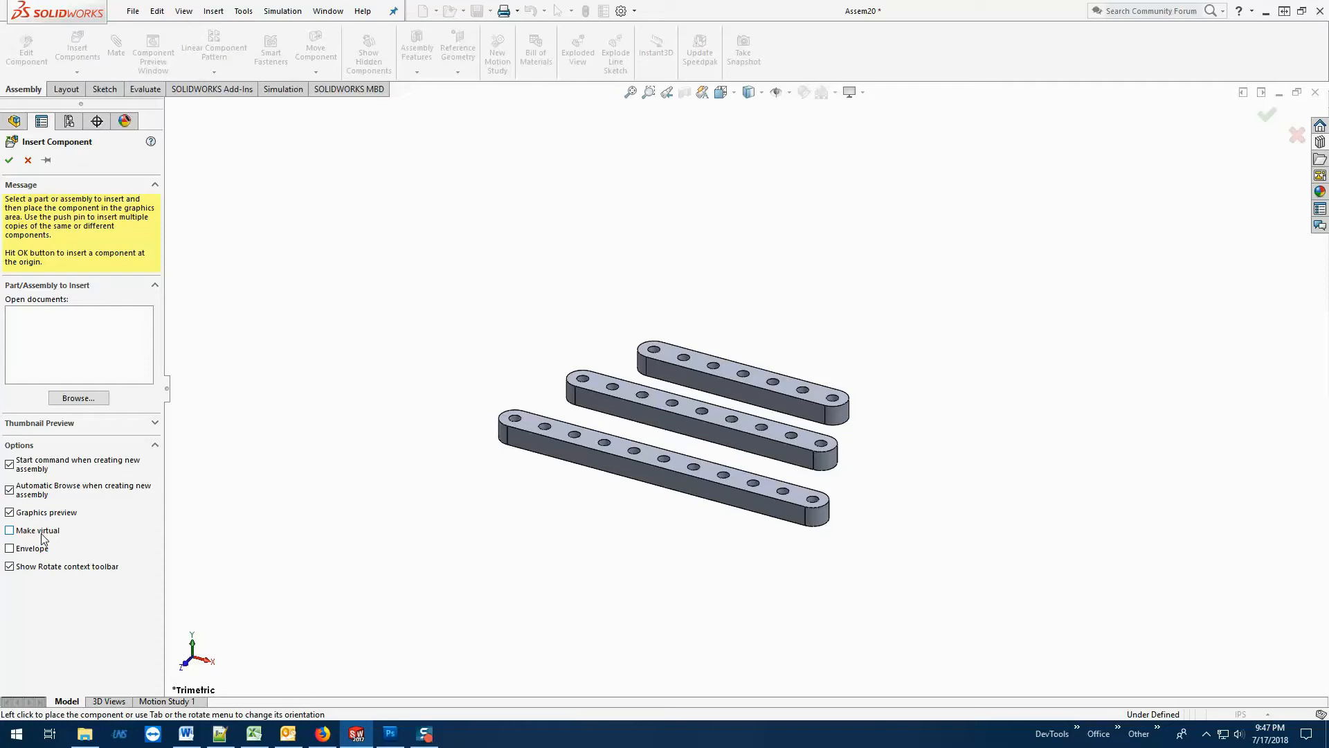
left_click(27, 160)
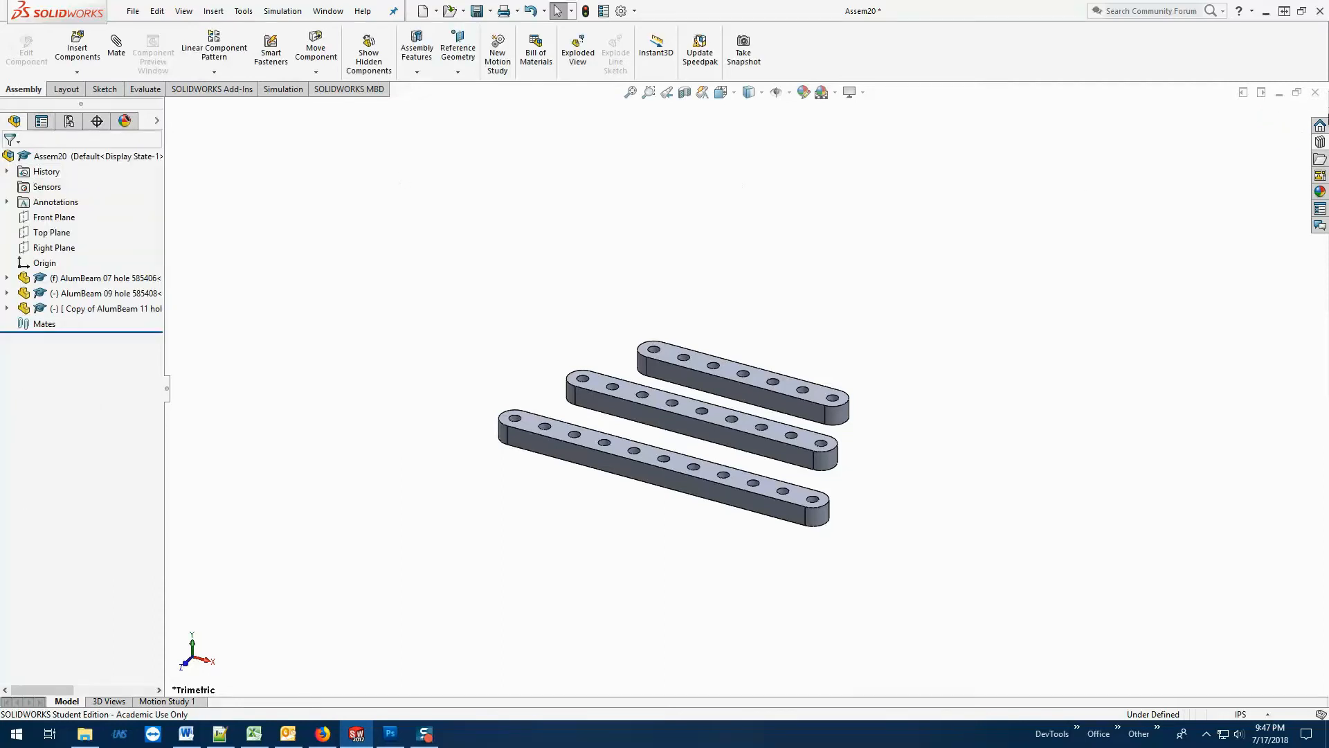
Close the beam assembly without saving and open the recent document BlackArrow Relic Claw and Wrist.SLDASM.
left_click(1315, 92)
left_click(706, 375)
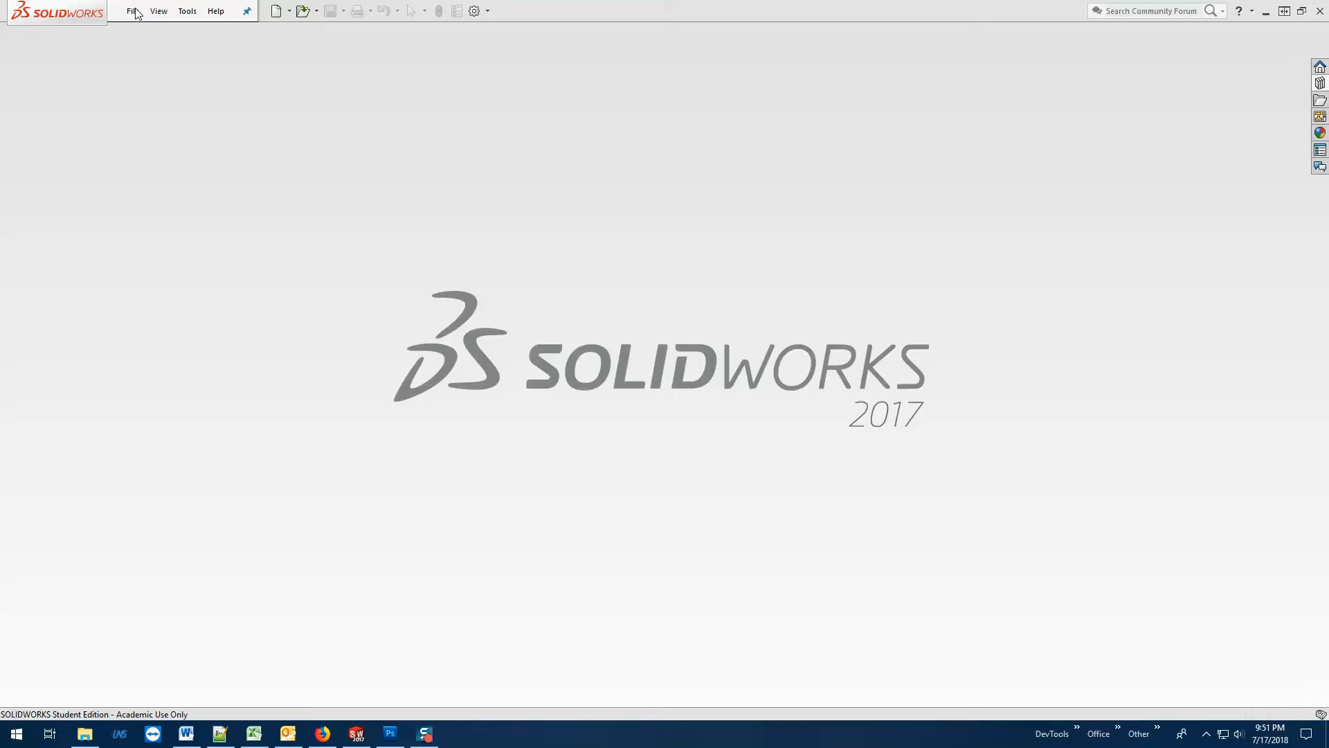
left_click(133, 11)
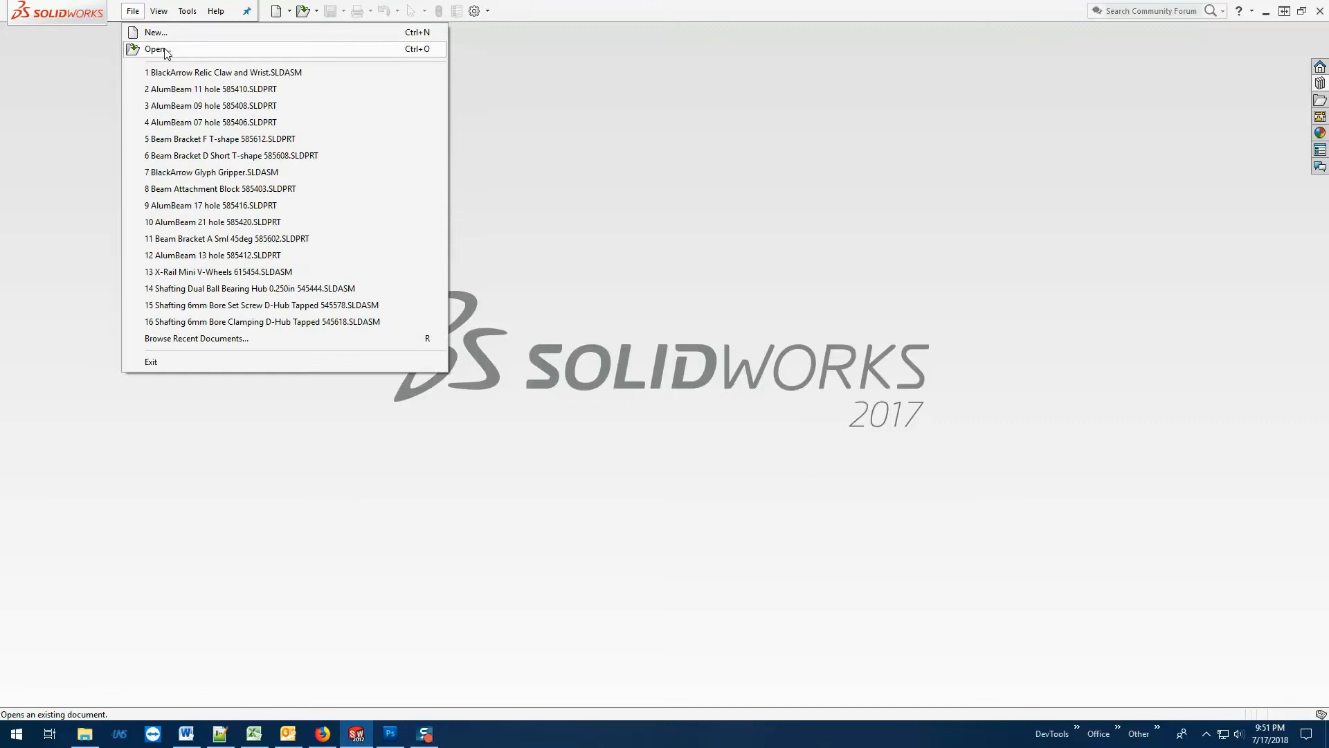
left_click(176, 72)
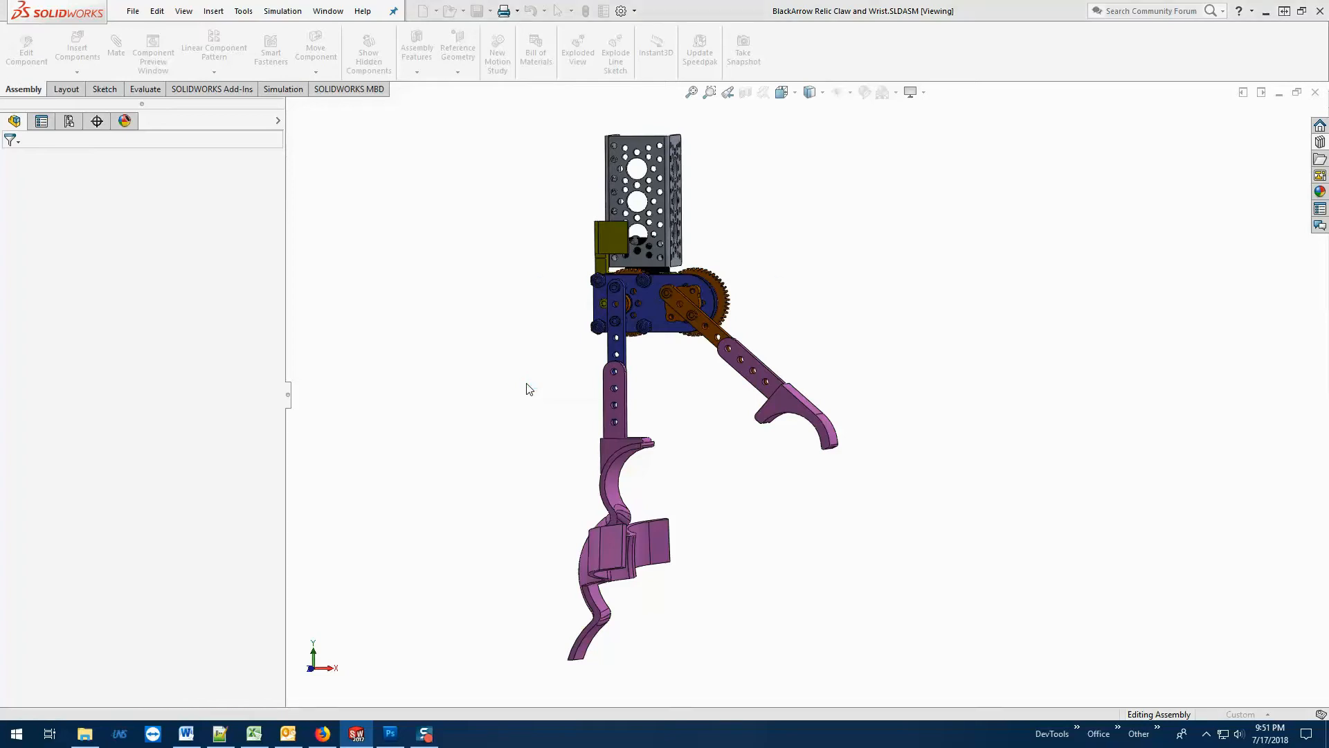
left_click(668, 377)
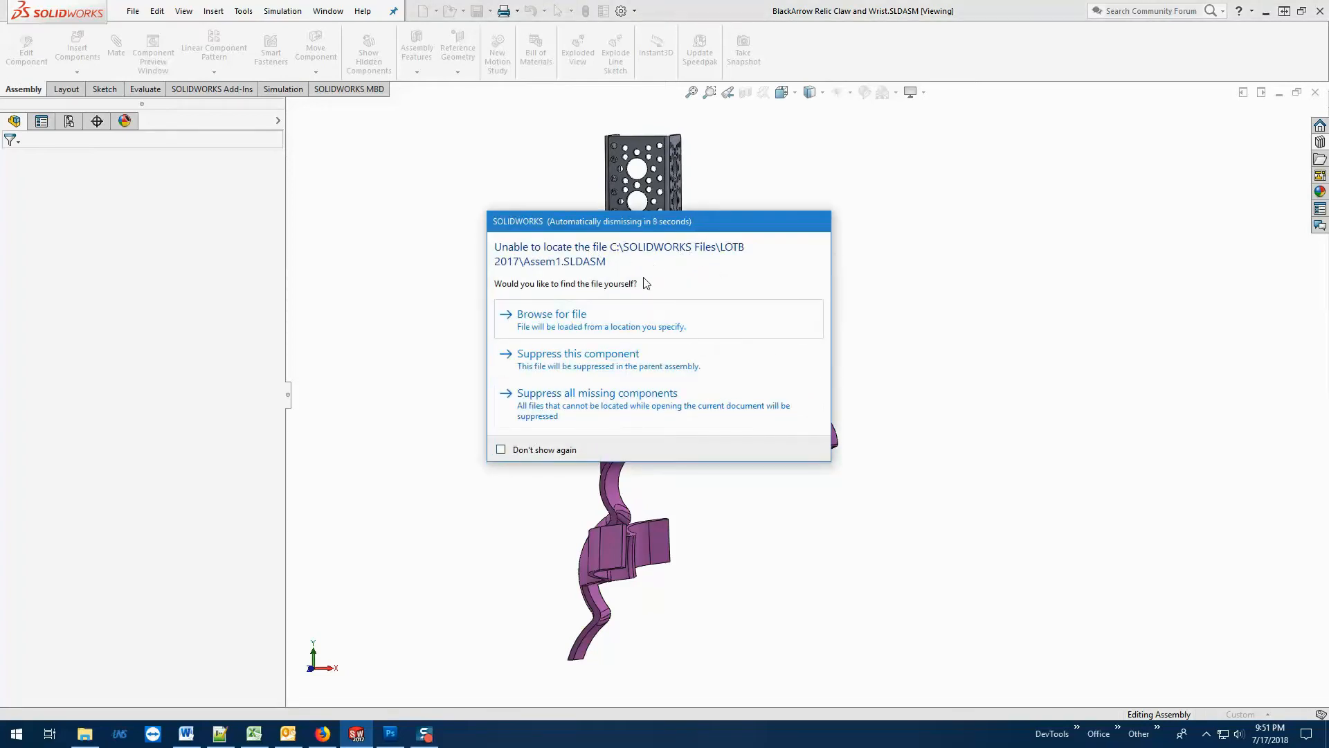
Replace the missing Assem1.SLDASM reference with Molded Claw Maker.SLDASM from the LOTB 2017 converted folder, and accept rebuilding the assembly.
left_click(564, 320)
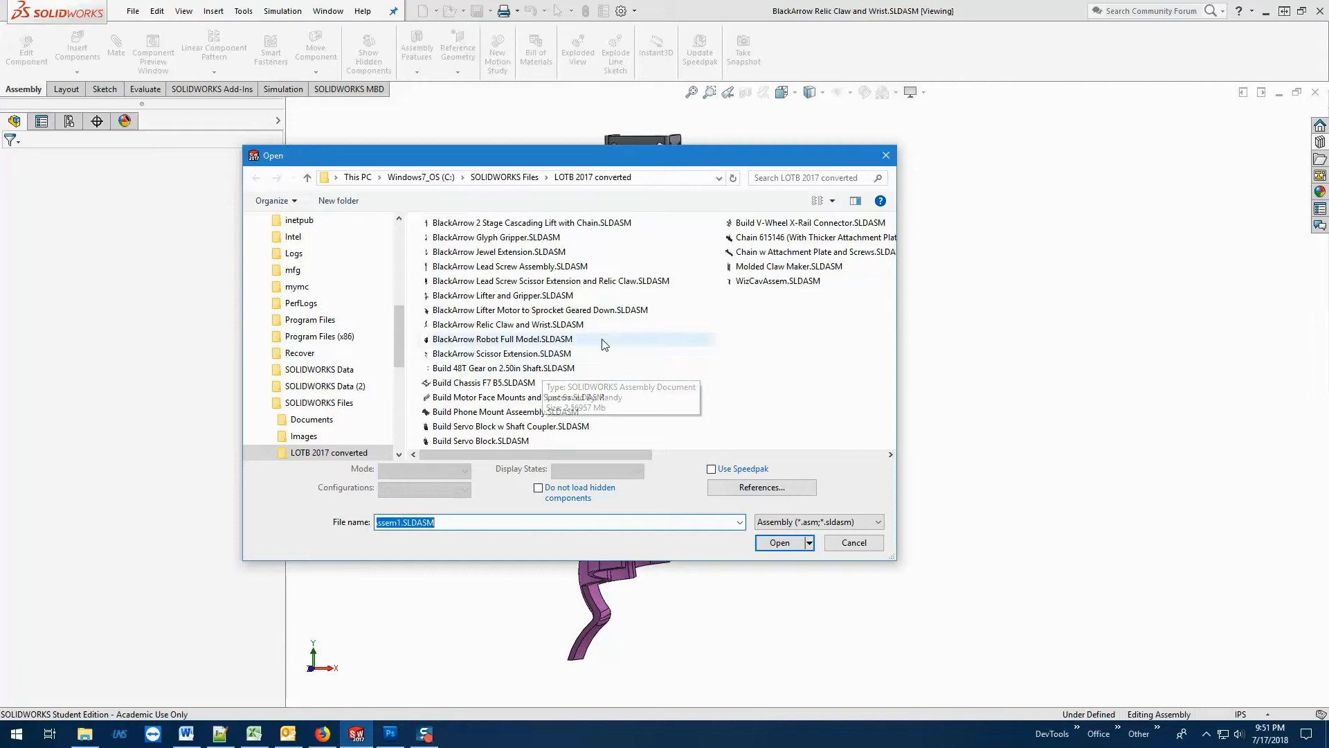
left_click_drag(612, 152, 915, 93)
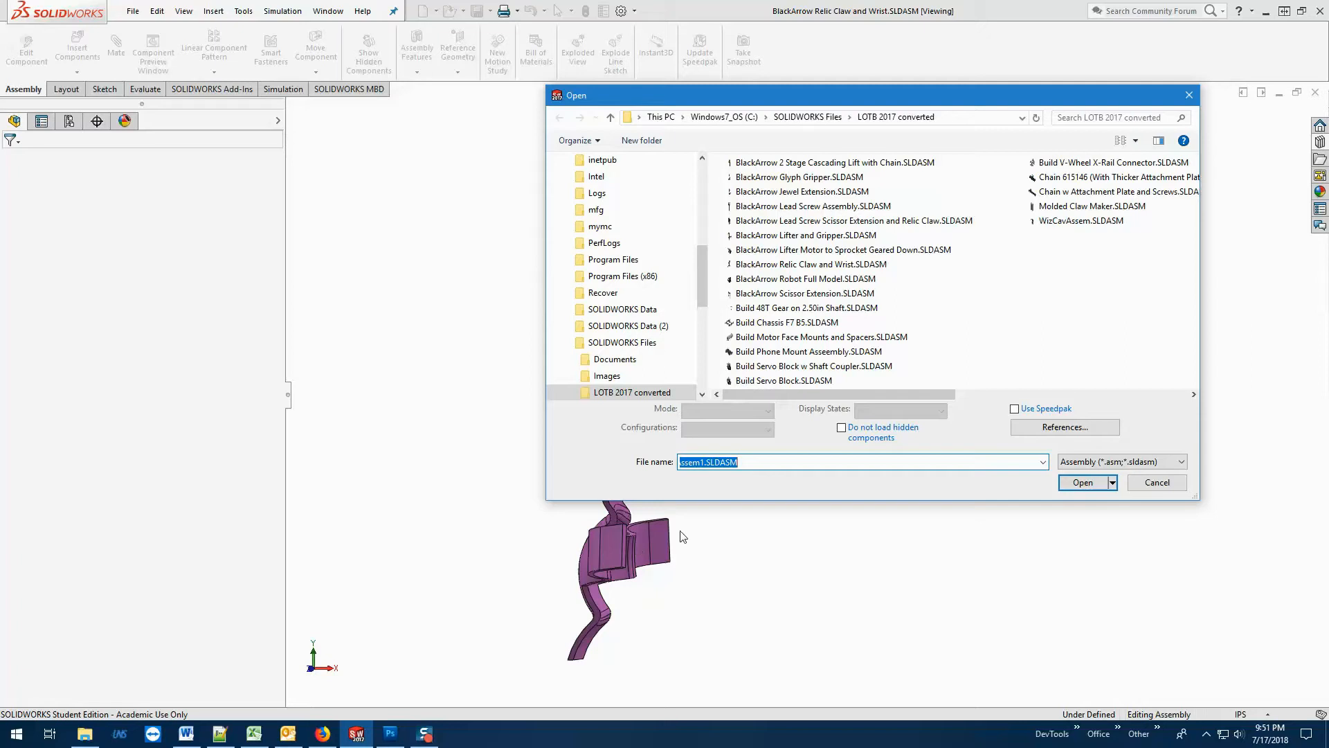
left_click_drag(890, 97, 1108, 102)
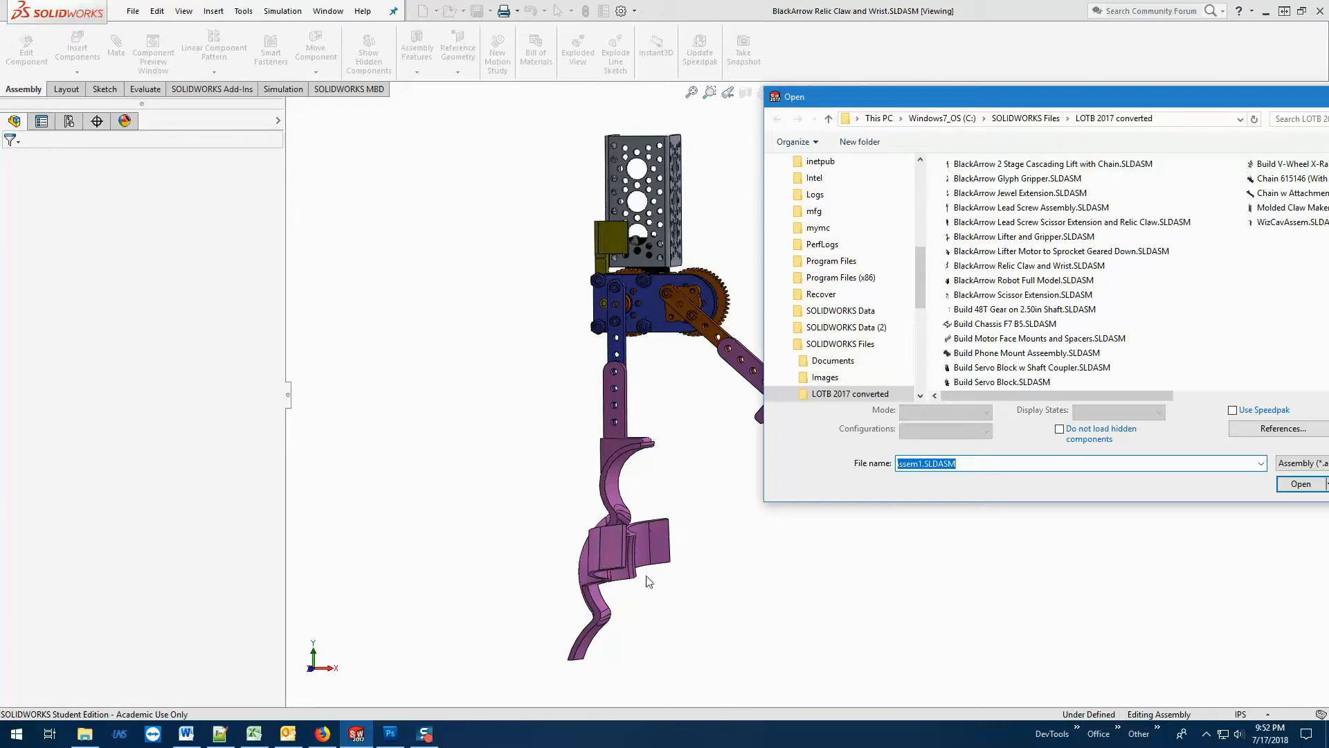
left_click_drag(1157, 96, 727, 105)
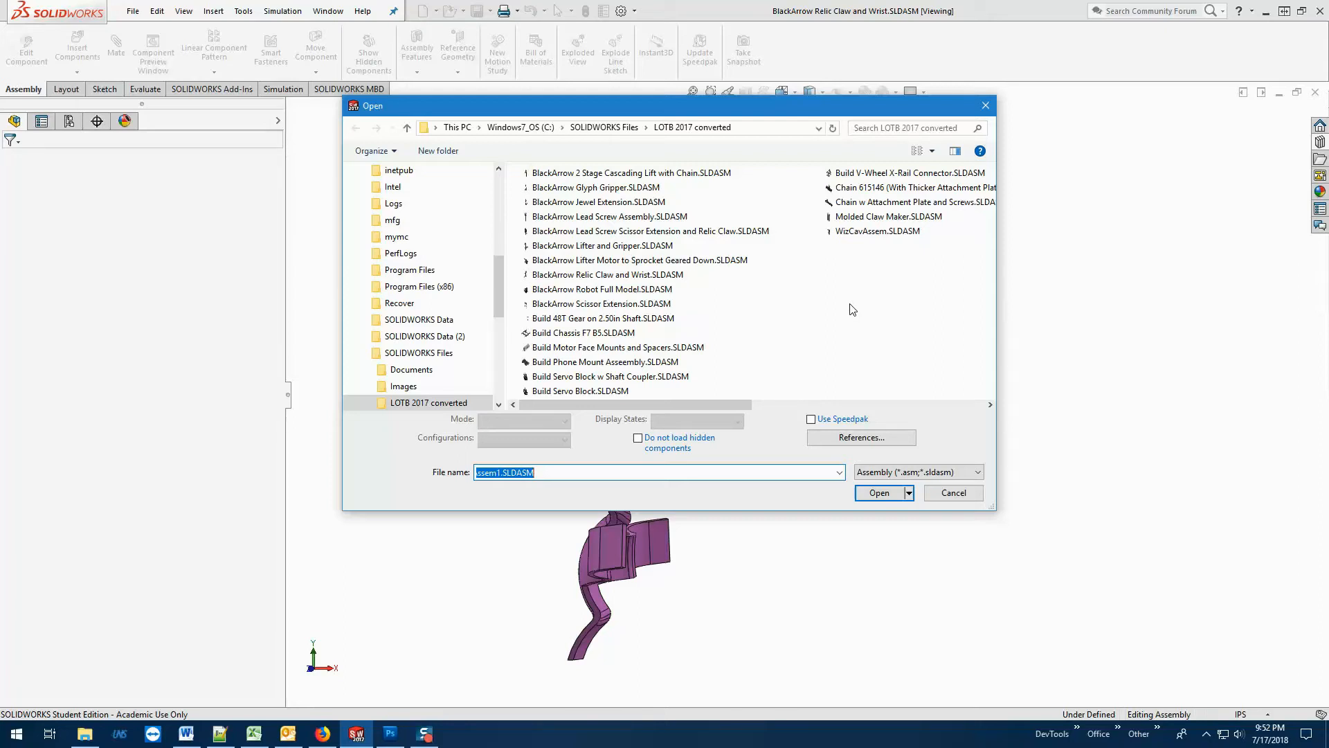
left_click(874, 217)
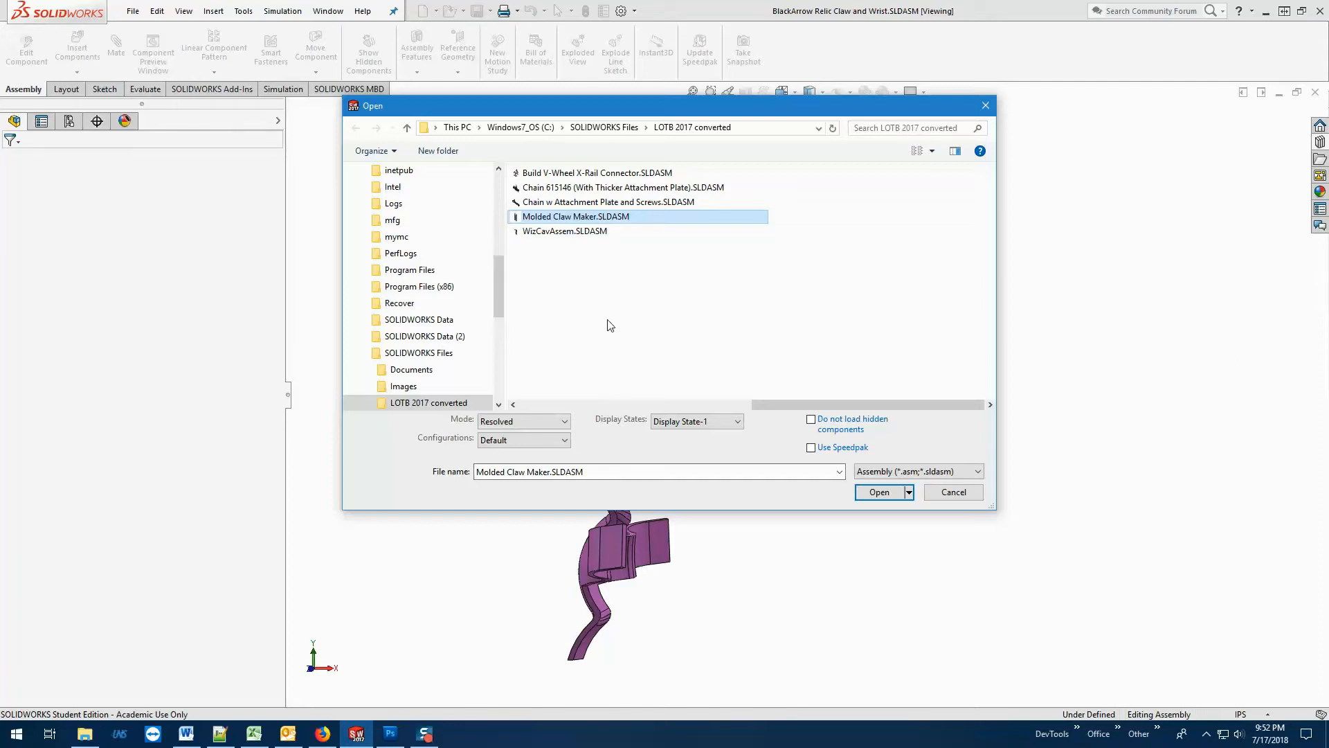
left_click(878, 492)
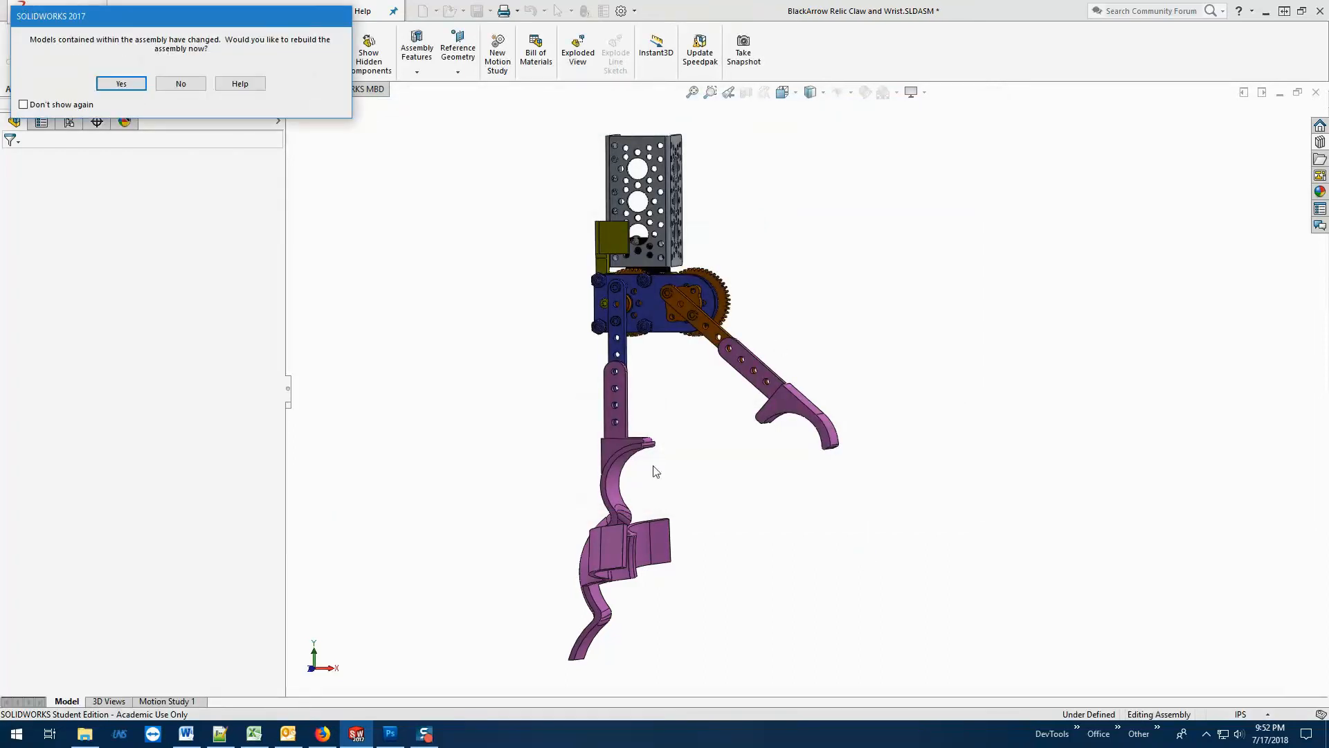
left_click(121, 83)
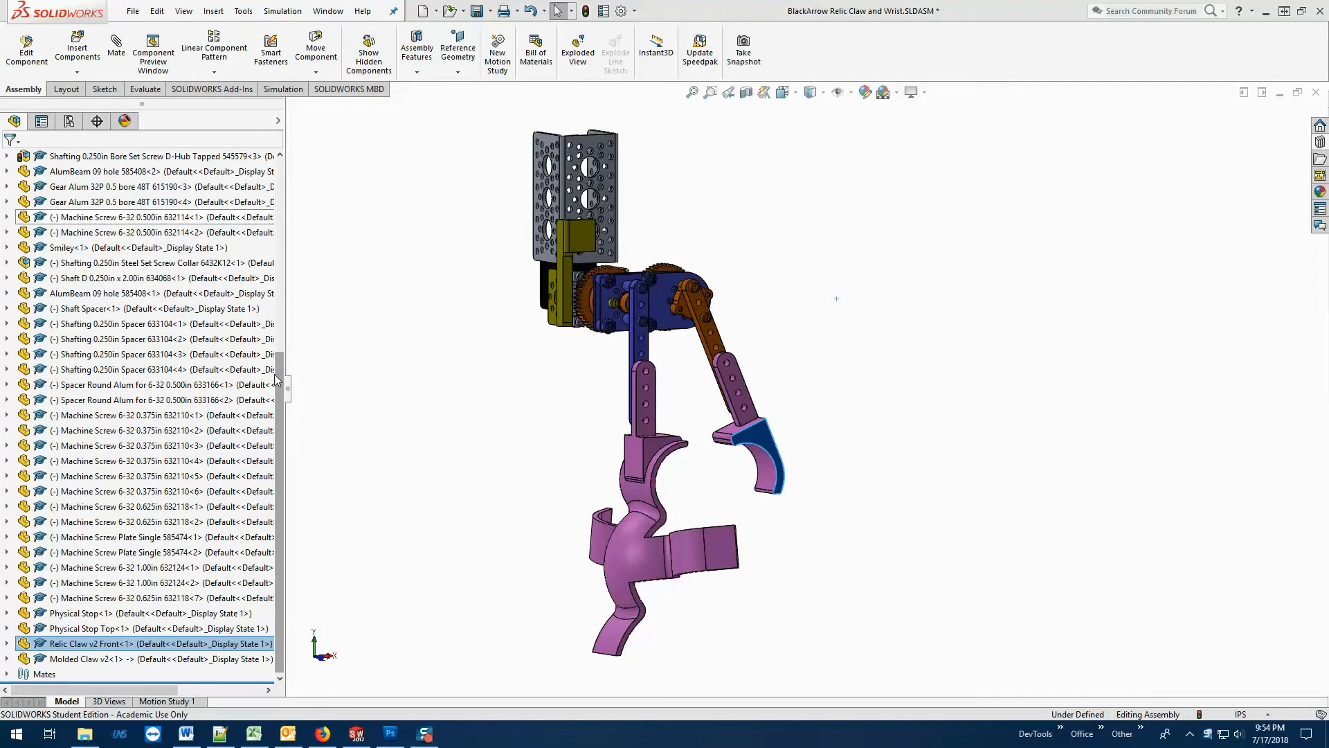
Swing the claw mechanism by moving its 48T gear, rebuild the assembly and clear the selection.
left_click_drag(281, 380, 280, 283)
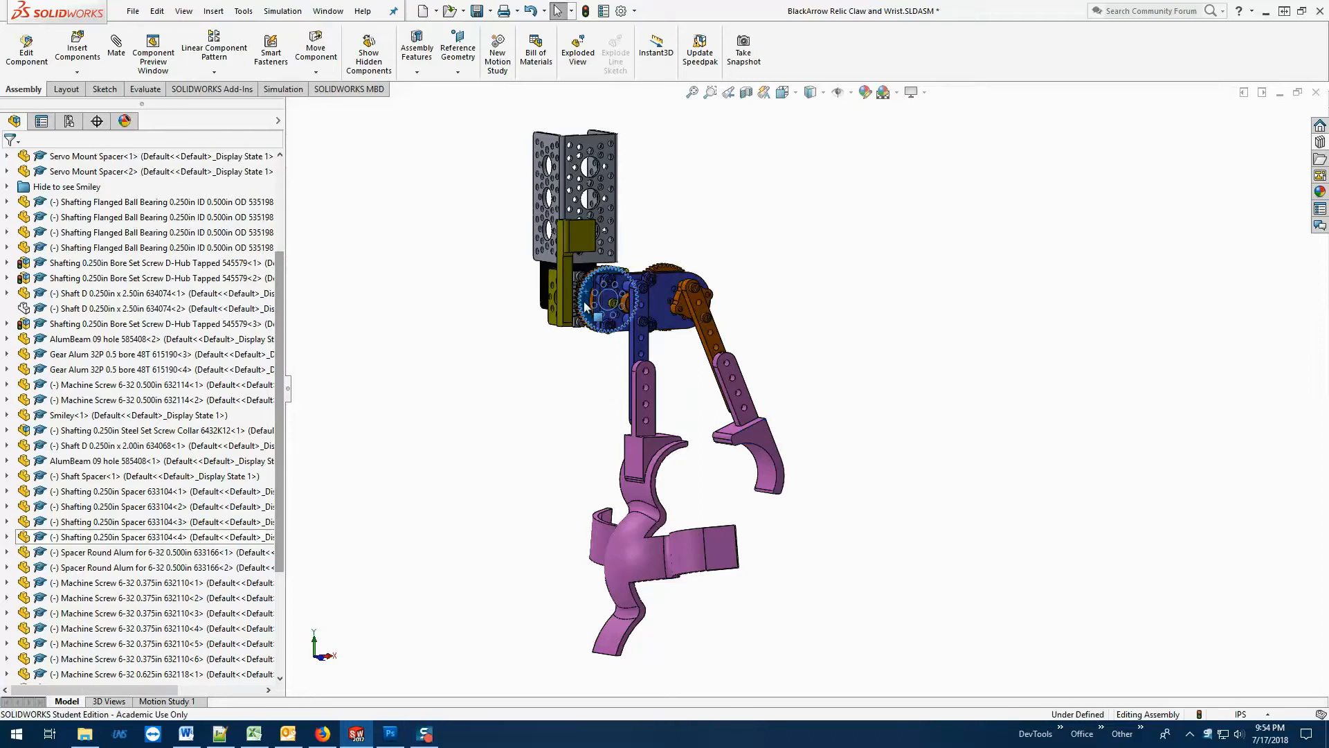
left_click_drag(587, 298, 587, 315)
left_click_drag(732, 339, 735, 342)
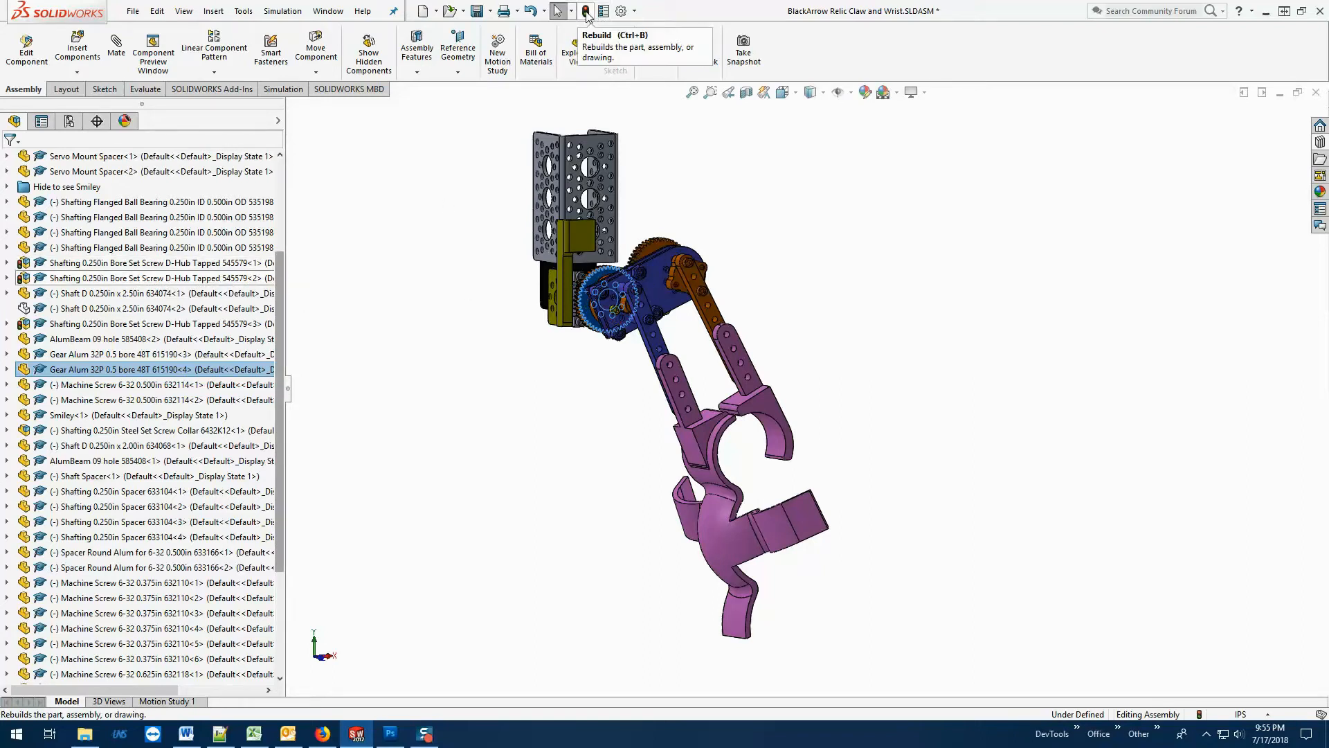
left_click(586, 12)
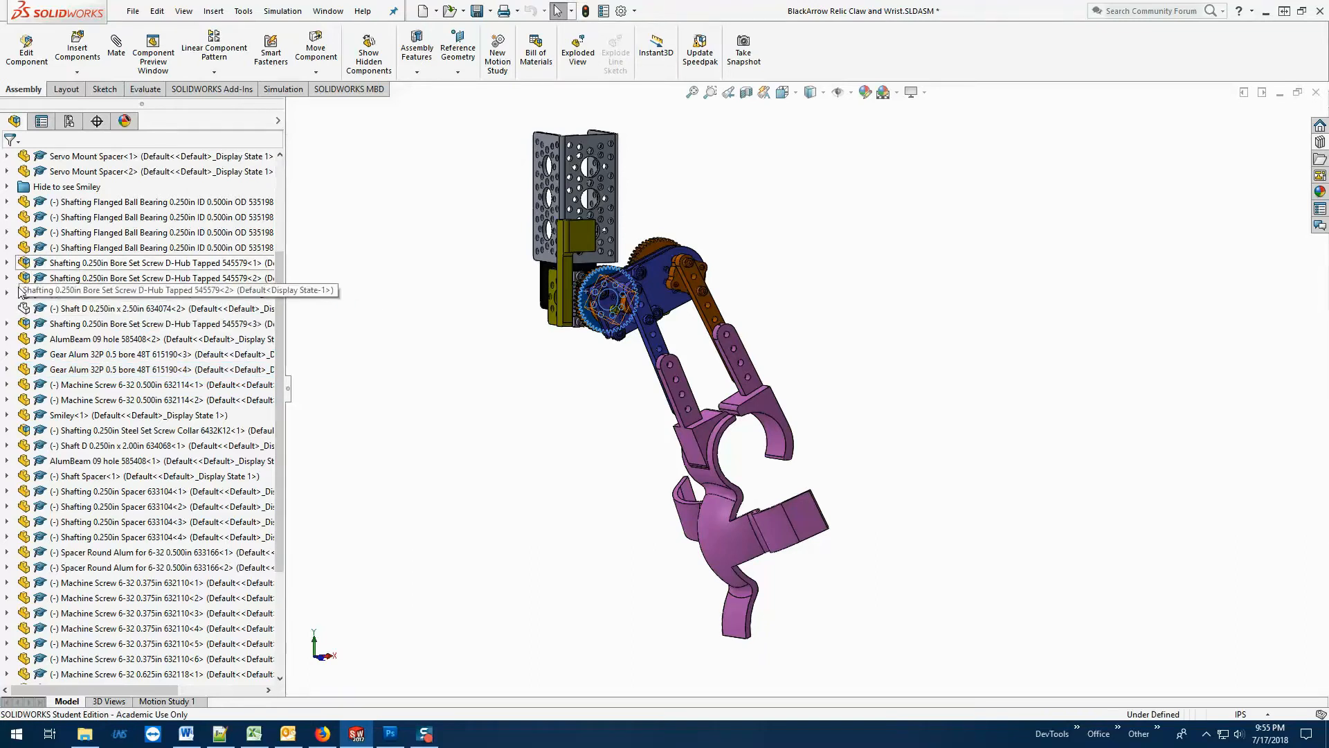
left_click(465, 326)
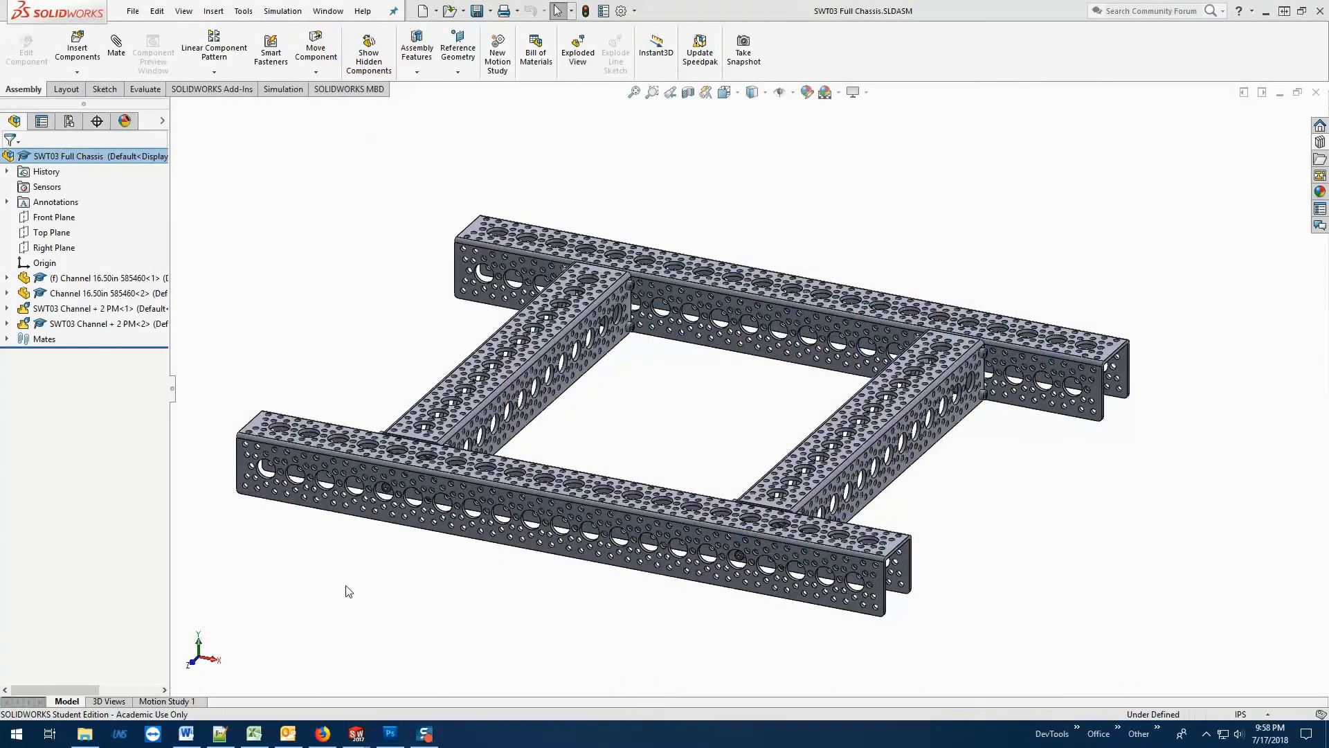
Locate the front cross channel of SWT03 Full Chassis in the feature tree and look through the assembly's top-level mates.
left_click(953, 338)
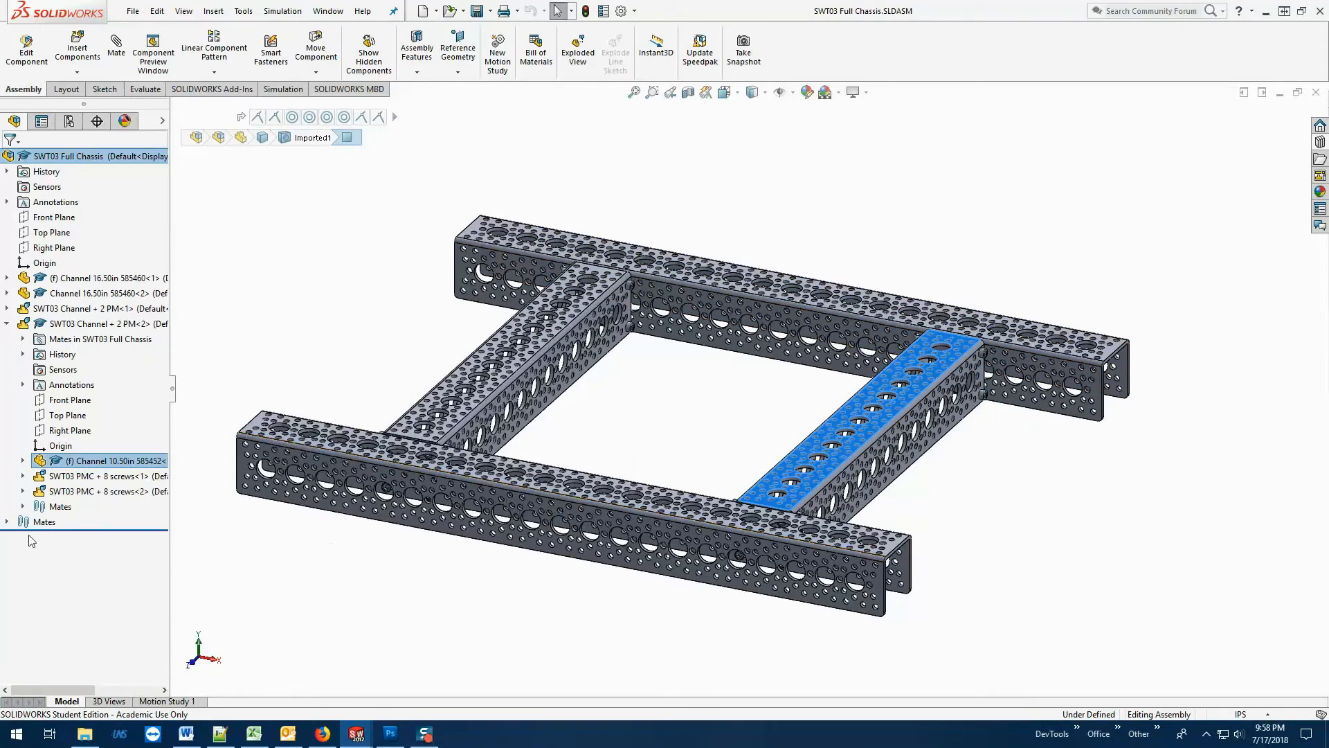
left_click(7, 521)
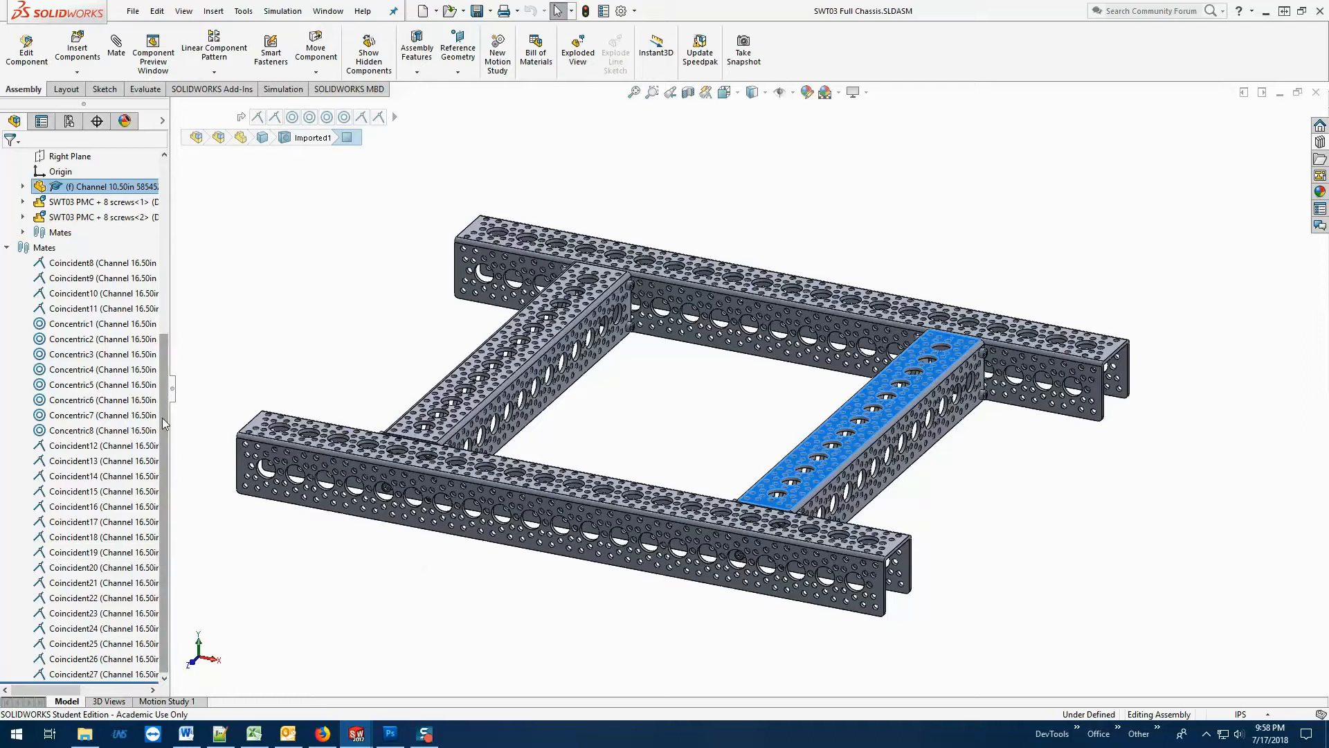
left_click_drag(166, 414, 153, 351)
left_click(104, 323)
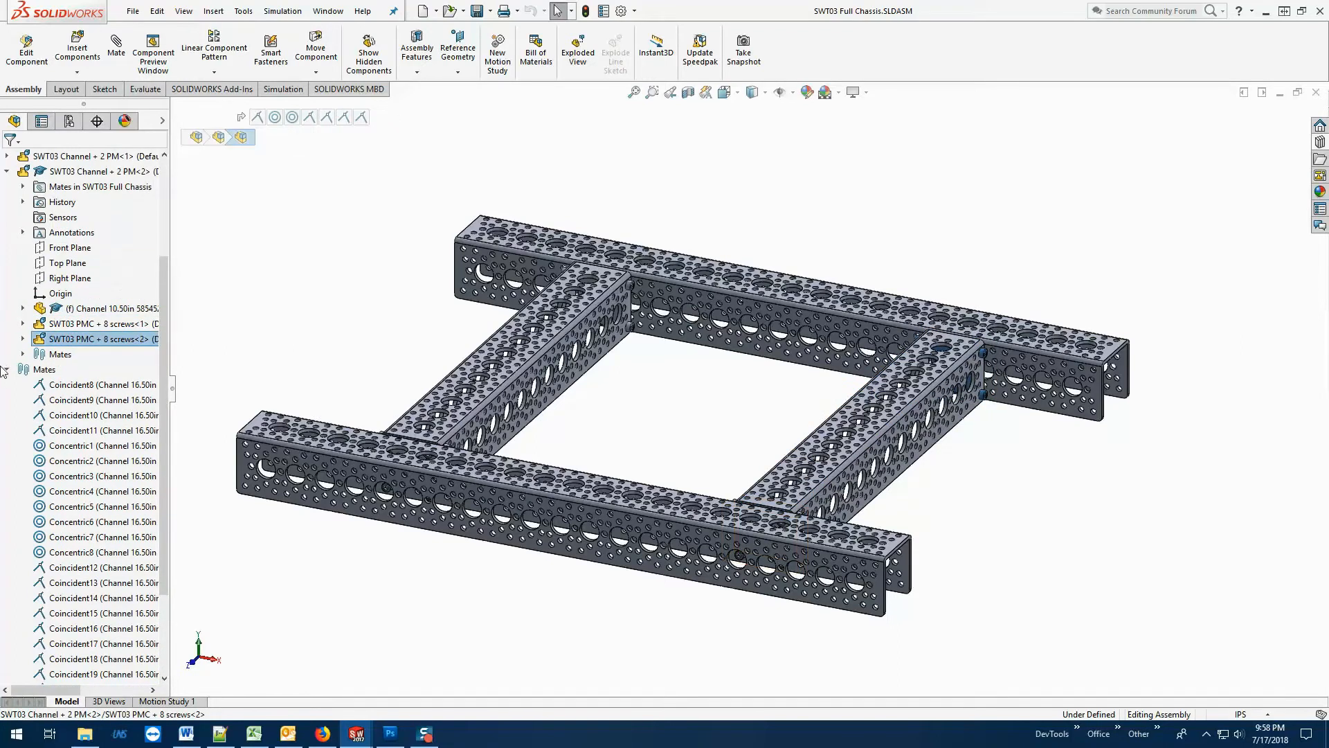
left_click(6, 372)
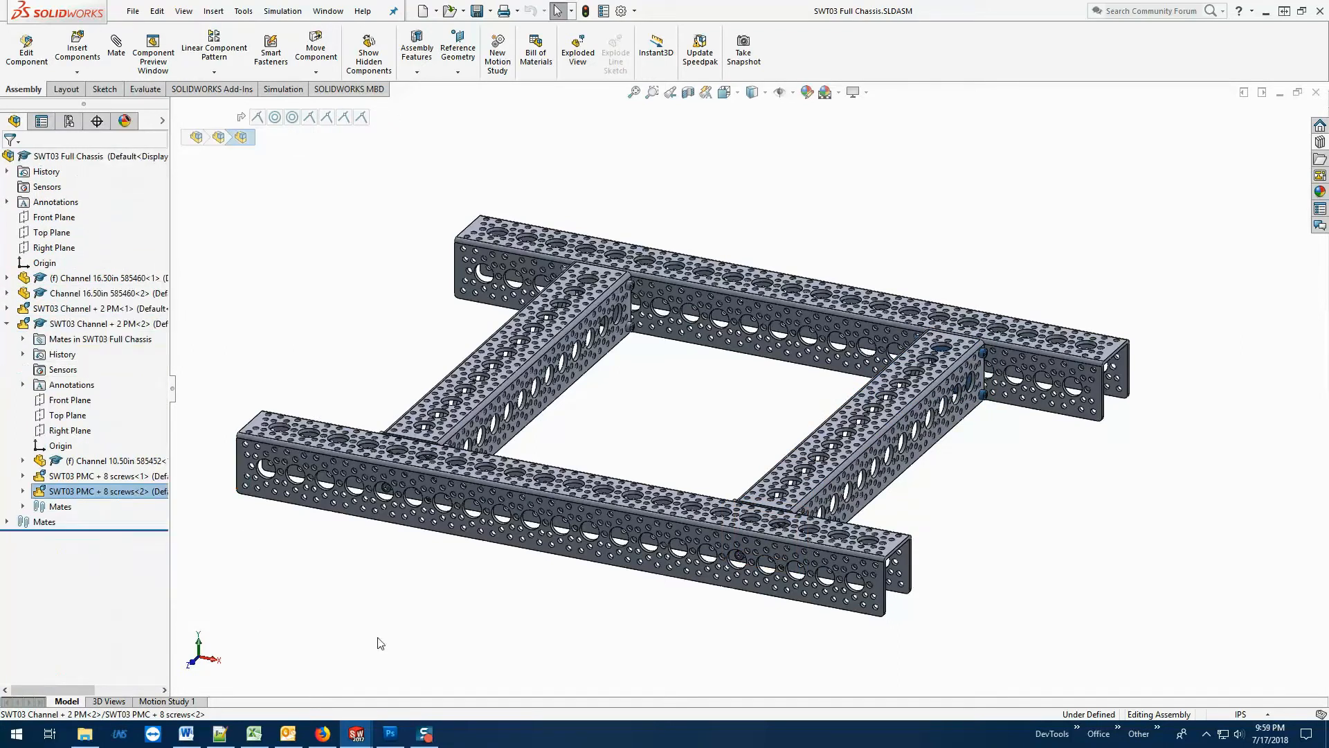
Trace the cross channel to its parent subassembly SWT03 Channel + 2 PM<2> and list that subassembly's mates in the full chassis.
left_click(895, 422)
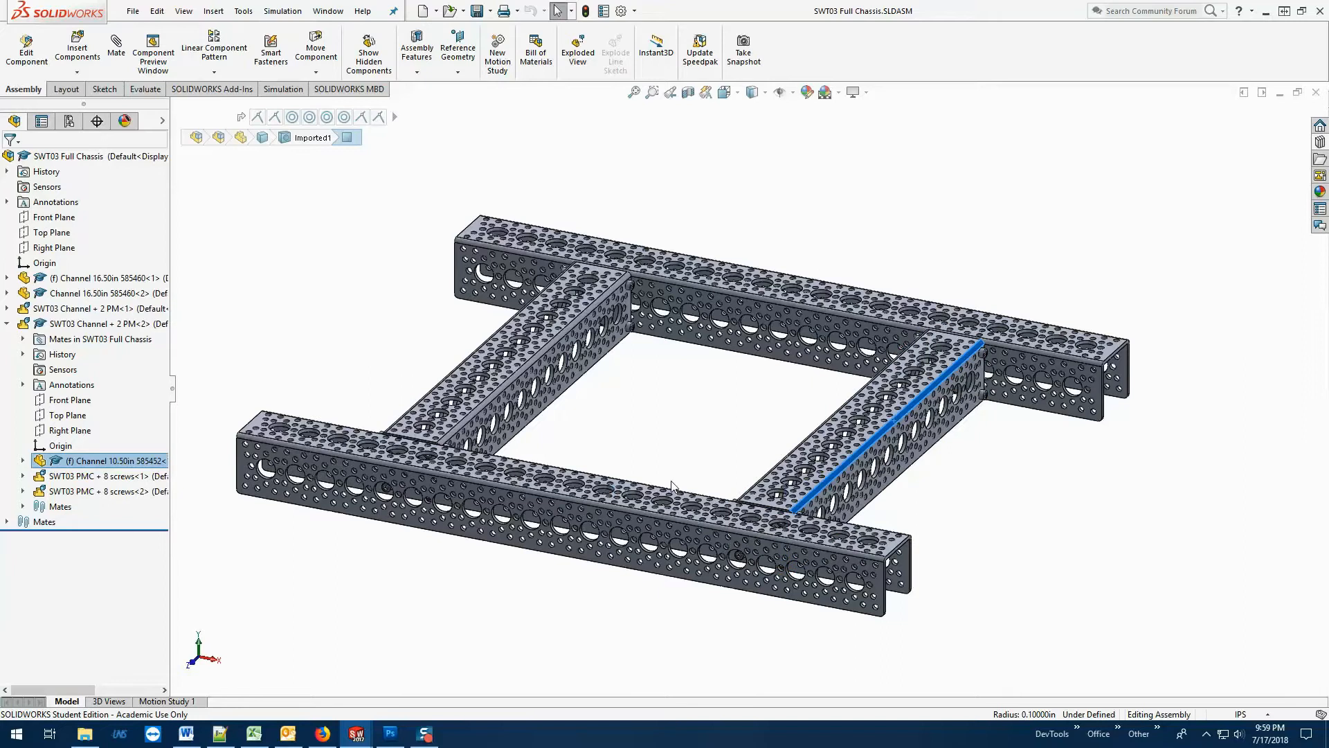
left_click(119, 461)
left_click(126, 324)
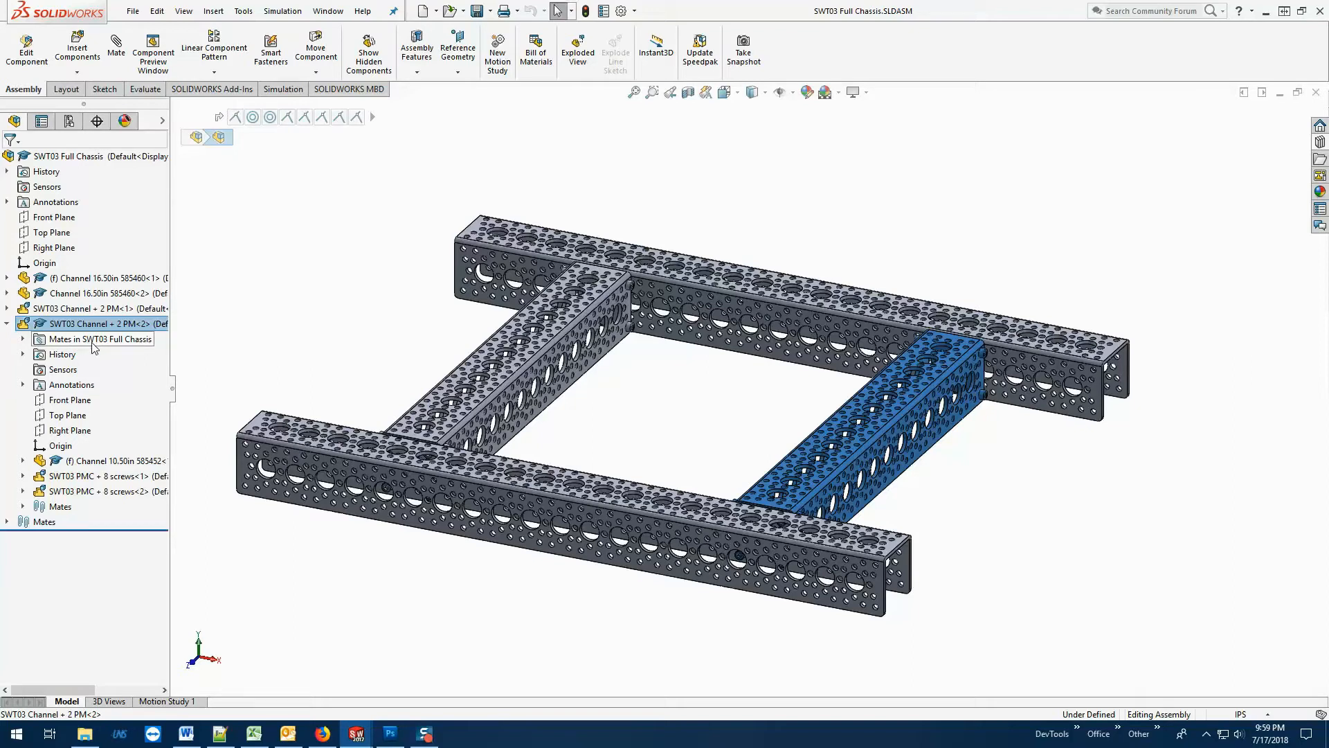
left_click(24, 339)
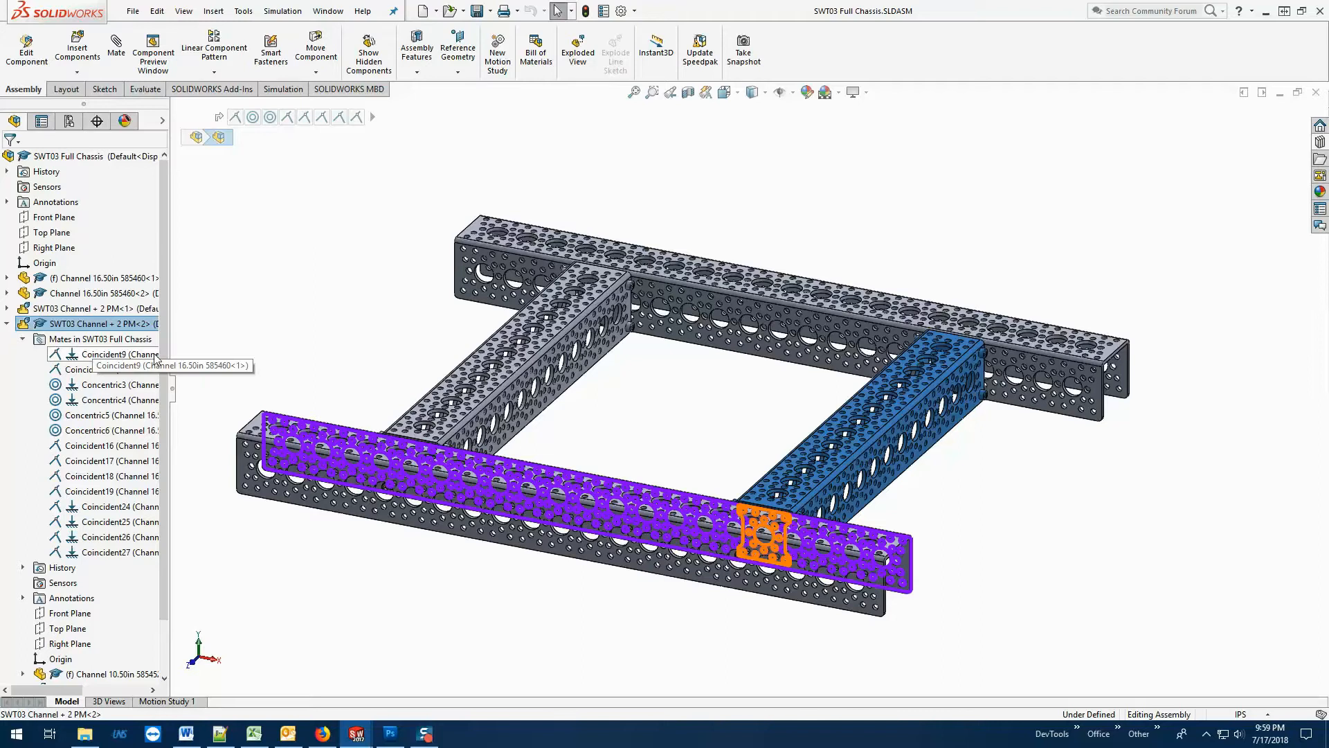
left_click(74, 328)
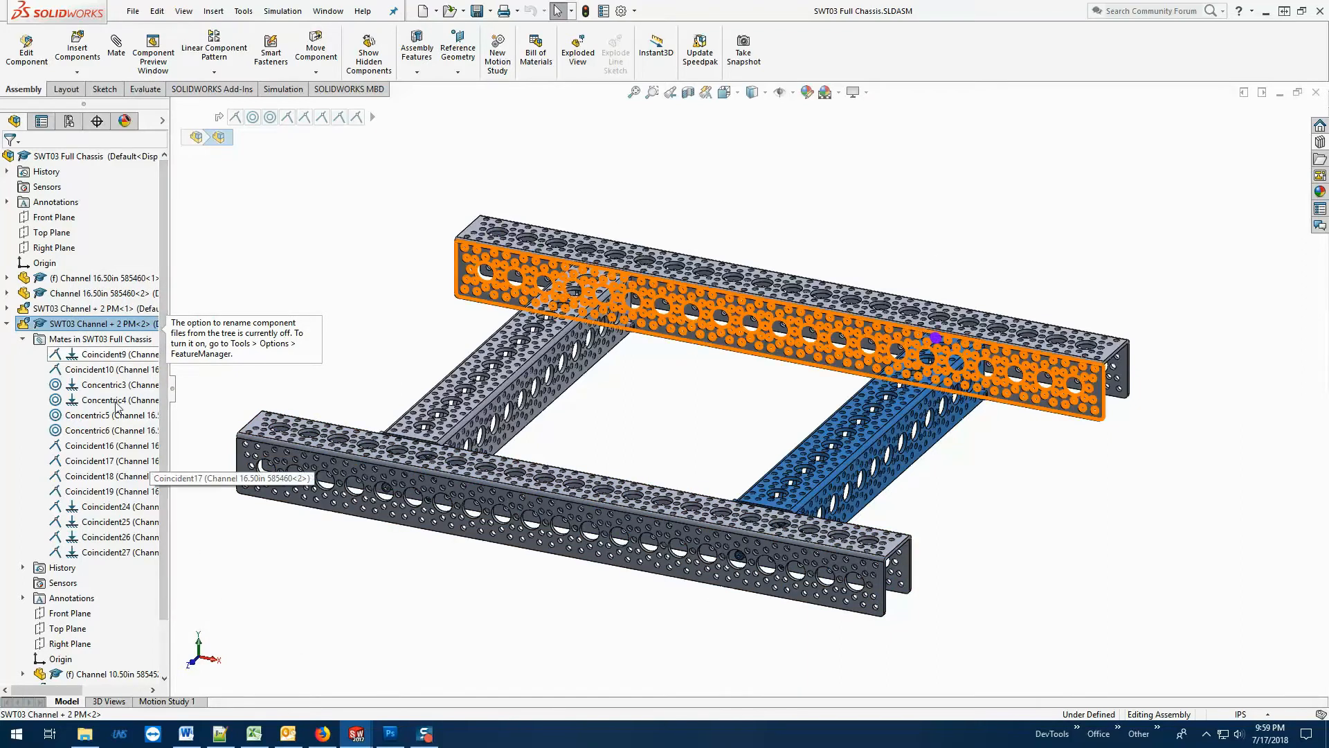
Examine which faces and holes the subassembly's mates reference by selecting them one by one from Coincident9 to Coincident27, and clear the selection.
left_click(96, 357)
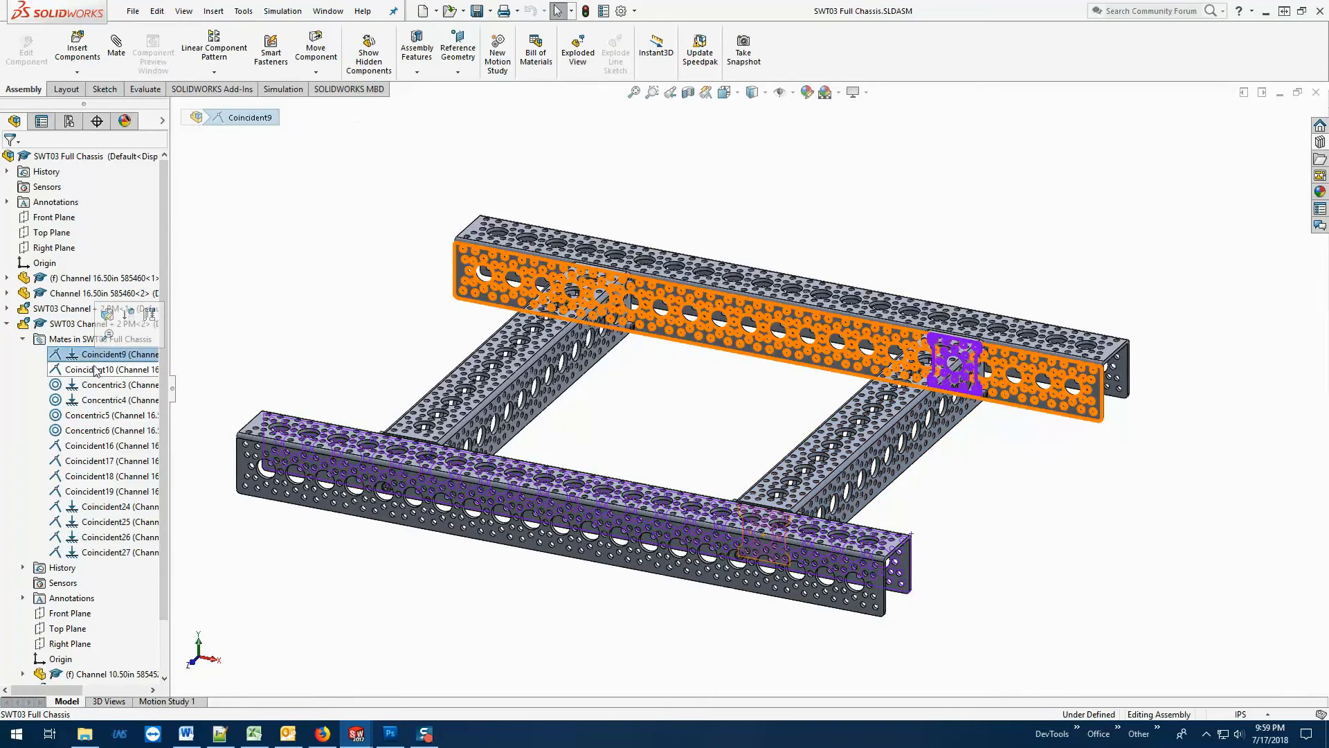
left_click(97, 371)
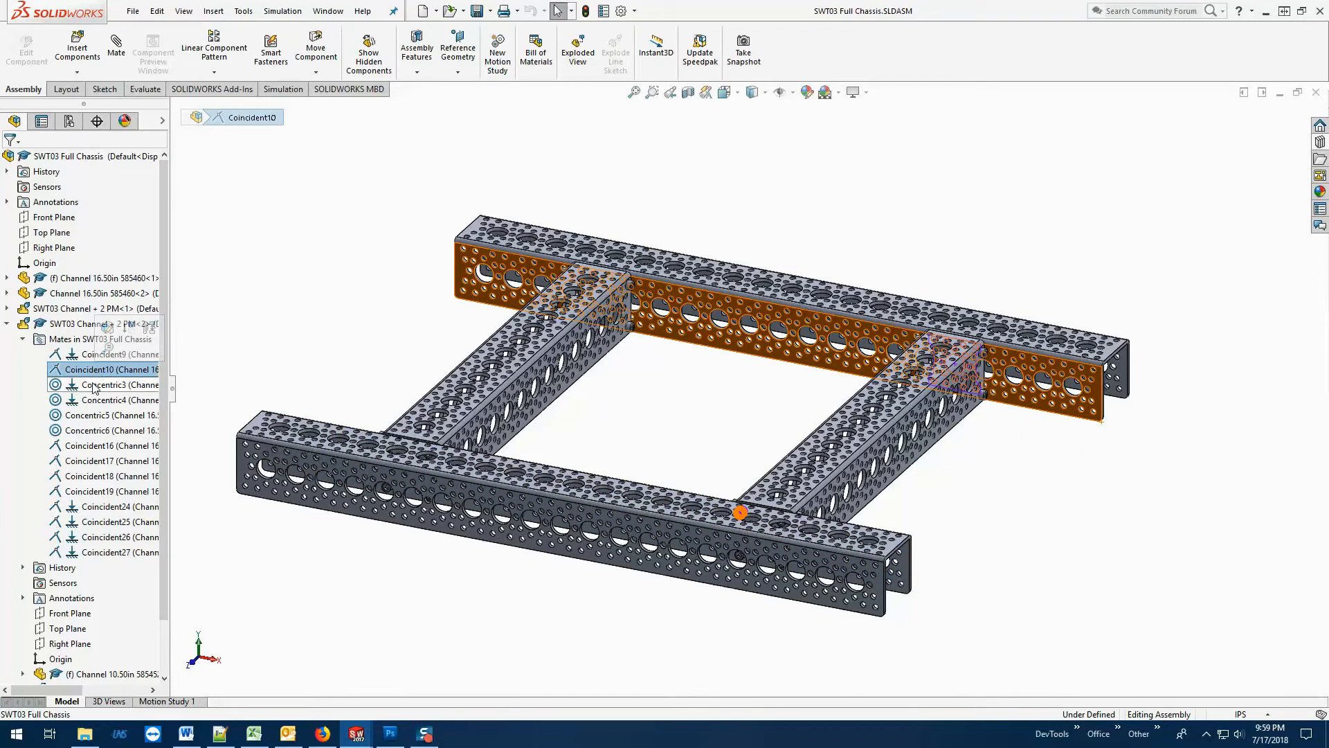
left_click(95, 386)
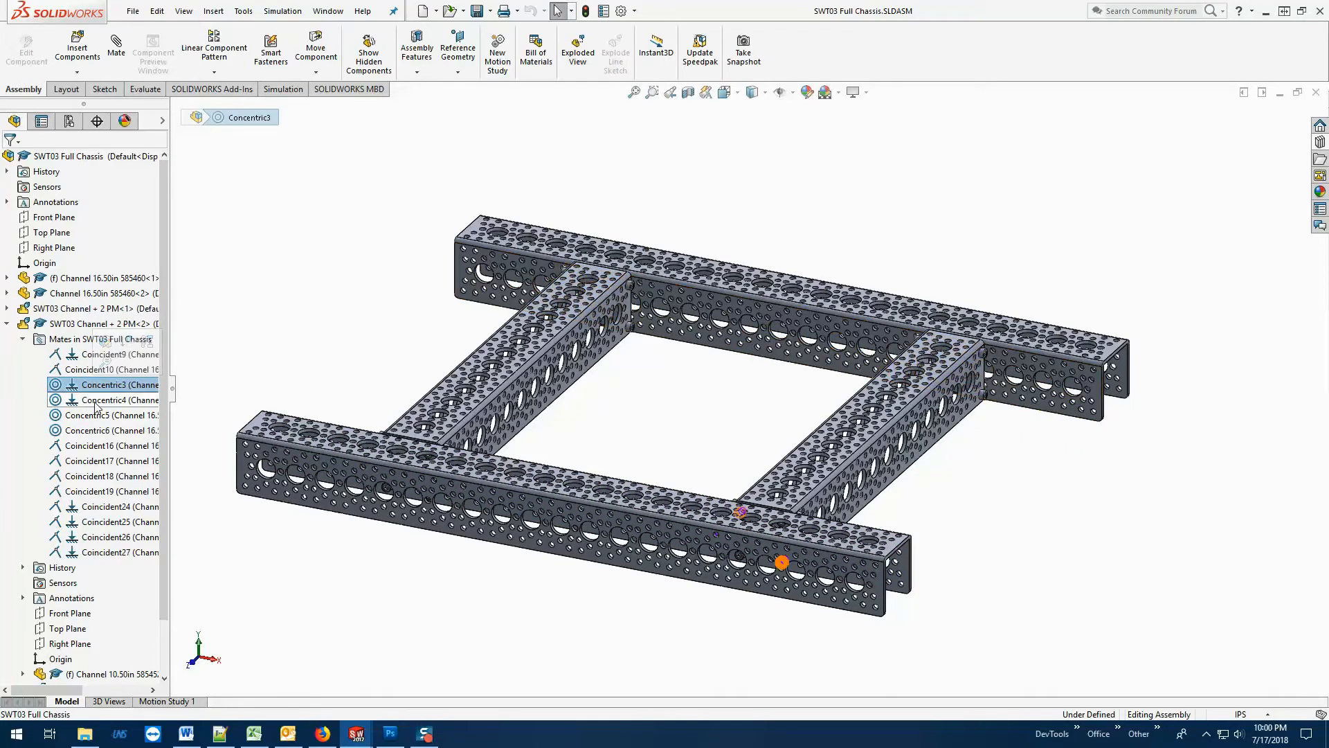
left_click(95, 447)
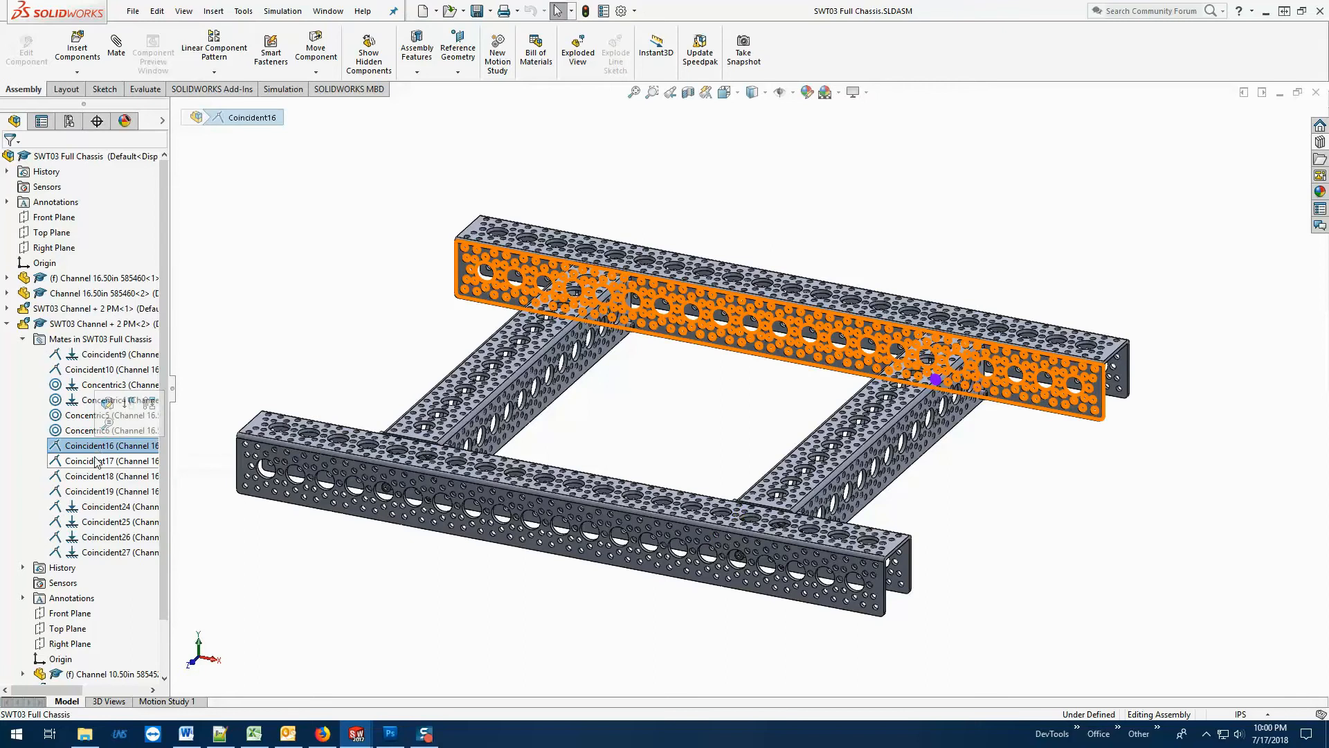
left_click(95, 461)
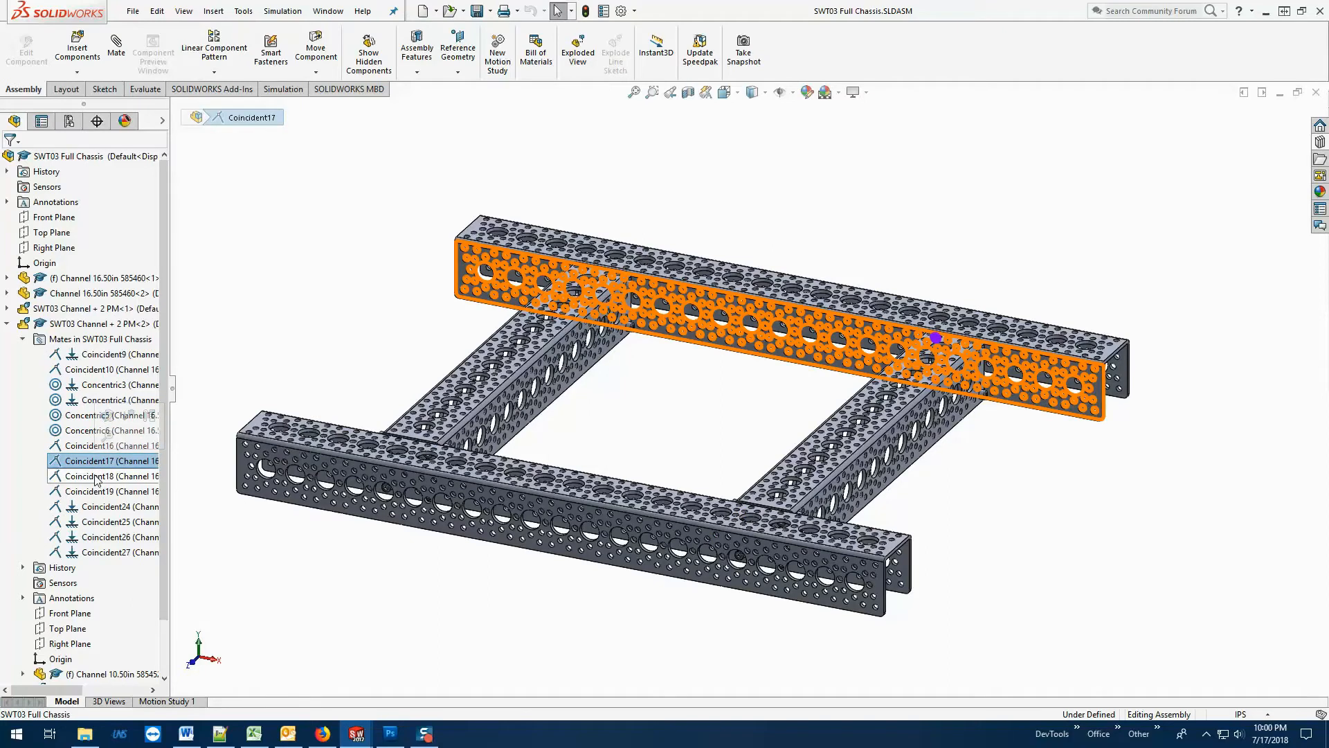
left_click(95, 476)
left_click(97, 491)
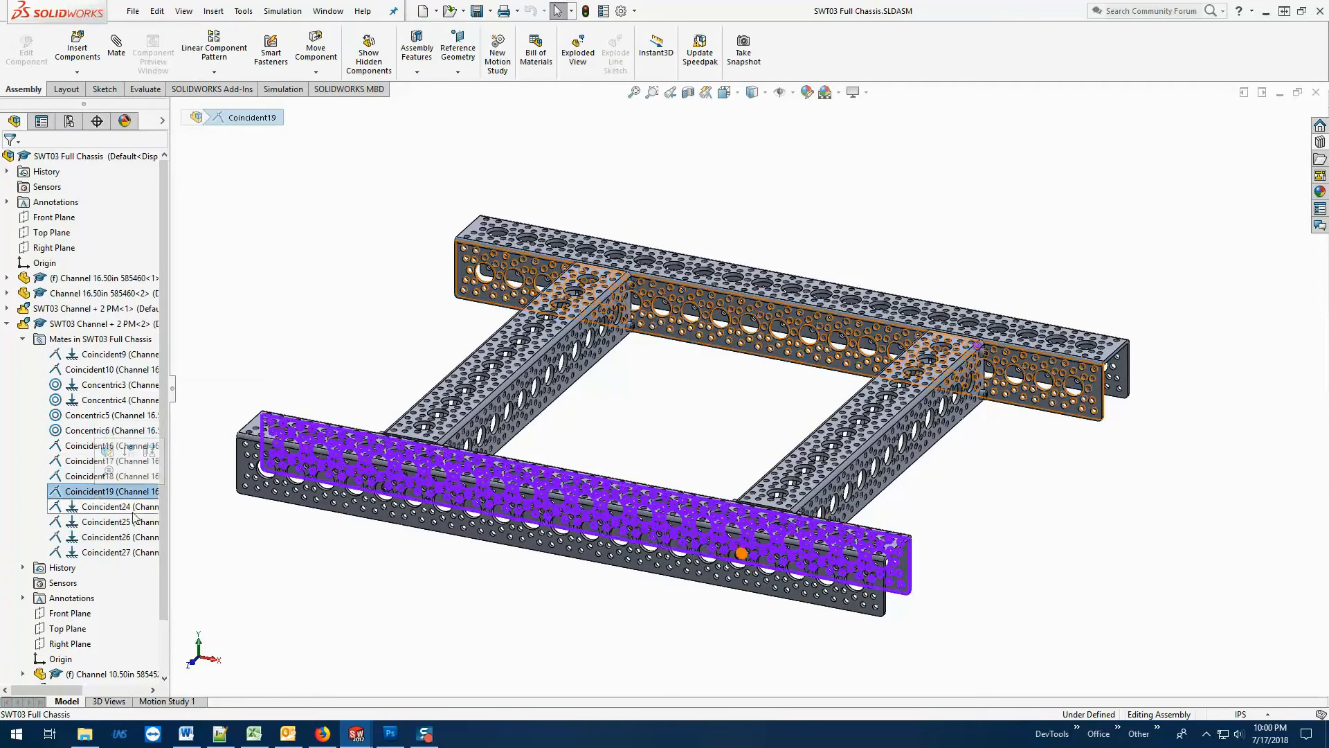
left_click(102, 509)
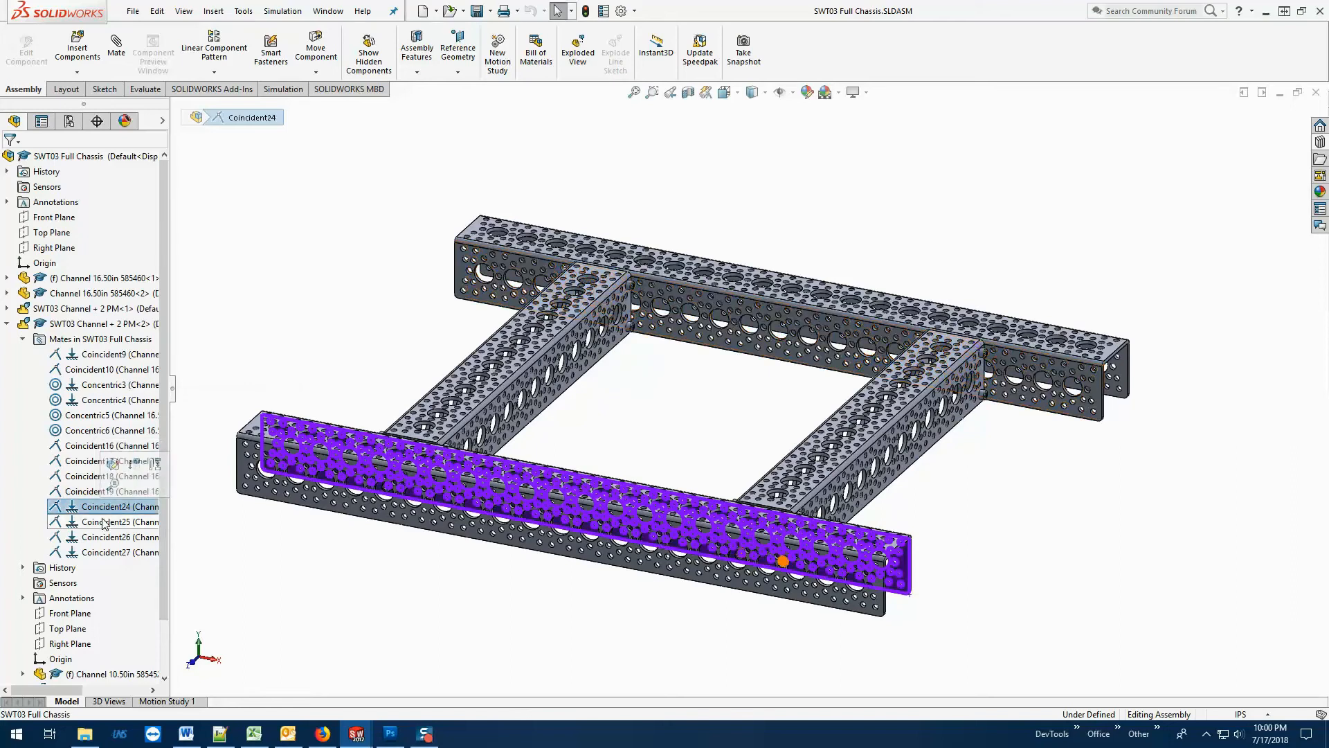
left_click(105, 524)
left_click(105, 538)
left_click(106, 553)
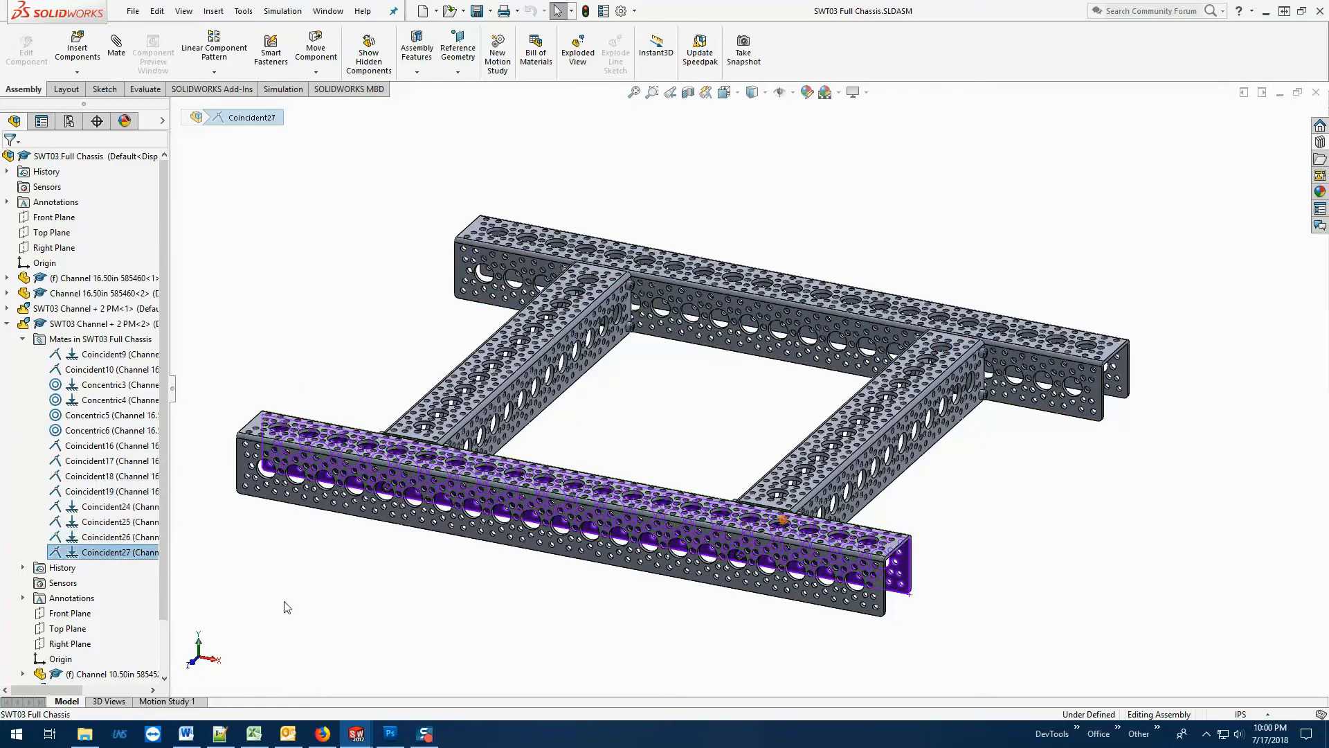
left_click(284, 589)
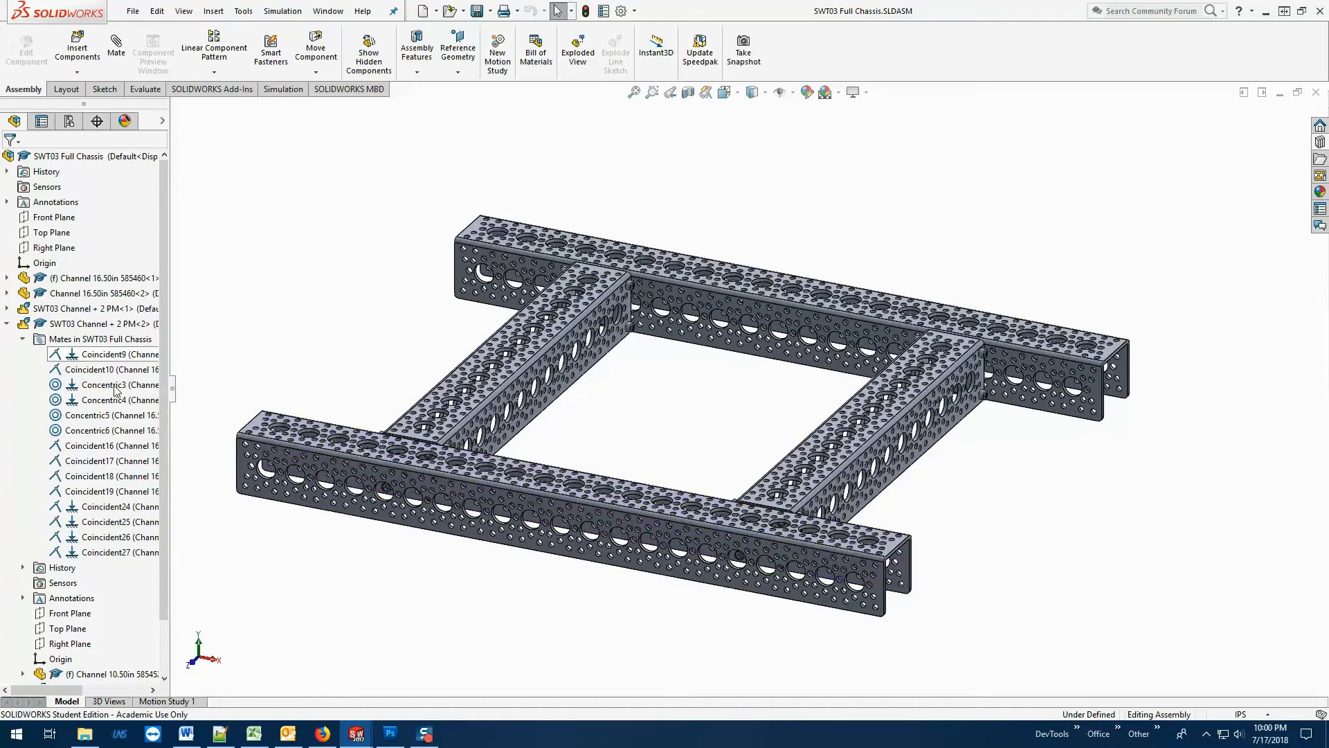
Compare the mates marked with a ground symbol, including Coincident9, Concentric3, Concentric4 and Coincident27, against the fixed Channel 16.50in<1>.
left_click(95, 357)
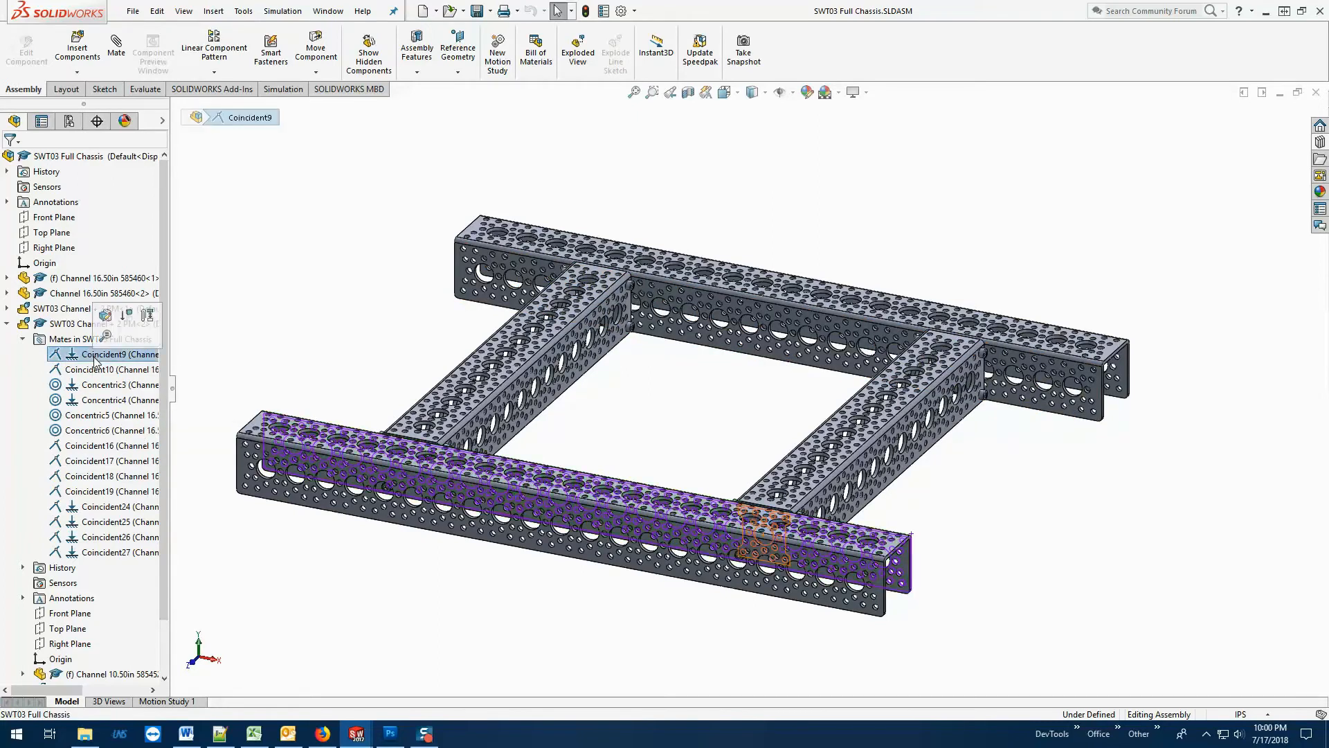
left_click(243, 464)
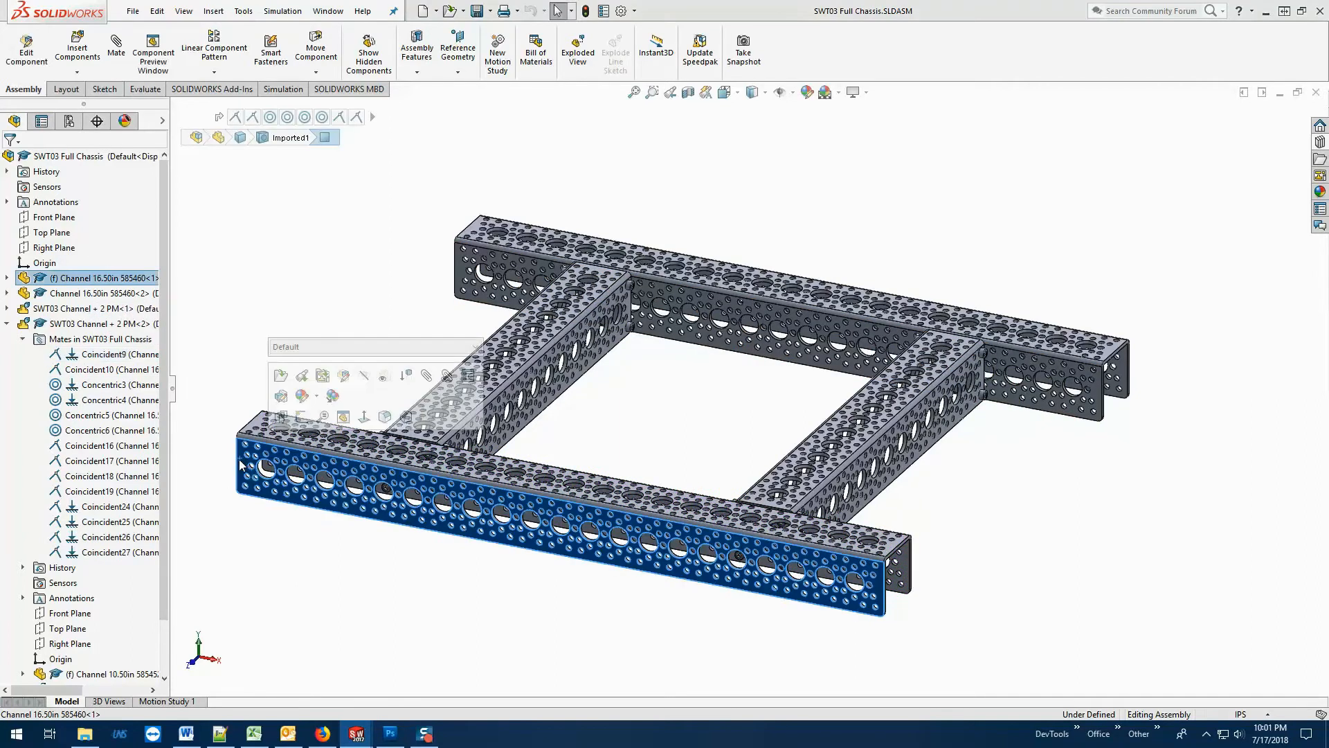
left_click(94, 356)
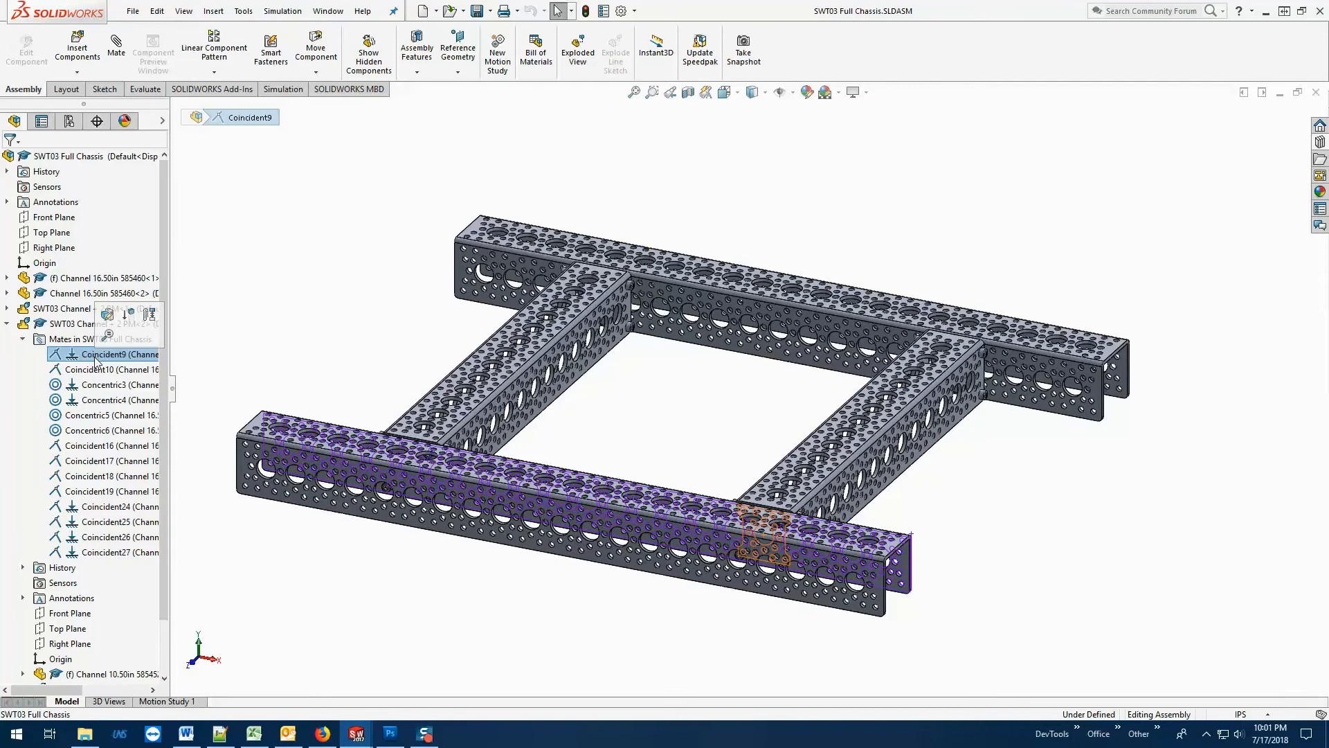
left_click(98, 387)
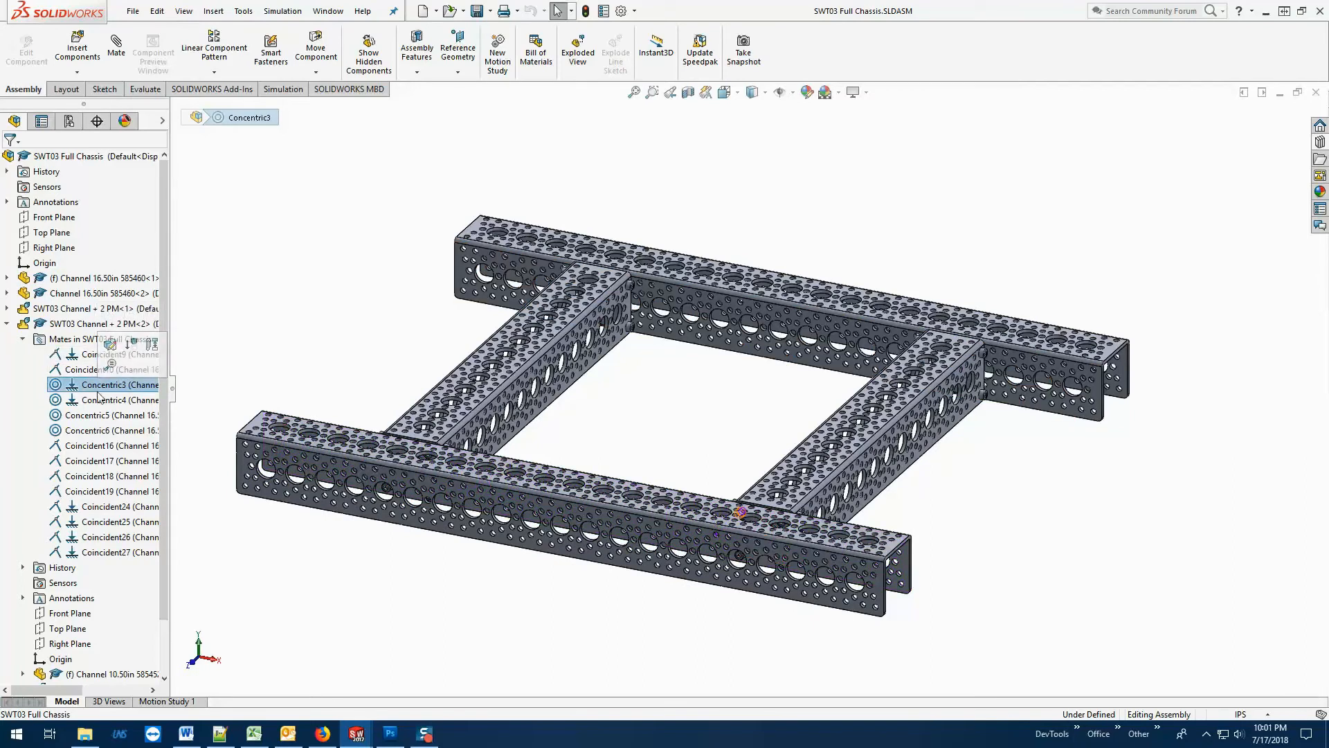
left_click(100, 400)
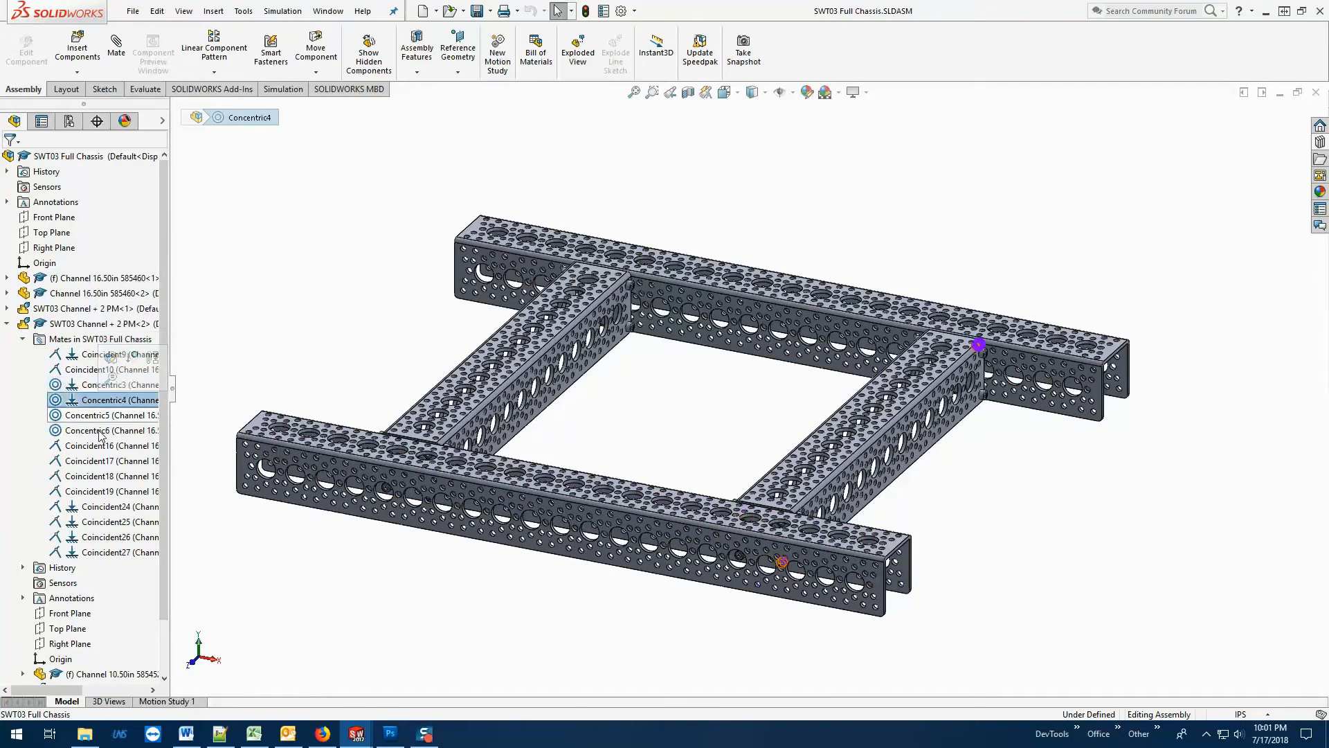
left_click(104, 521)
left_click(104, 552)
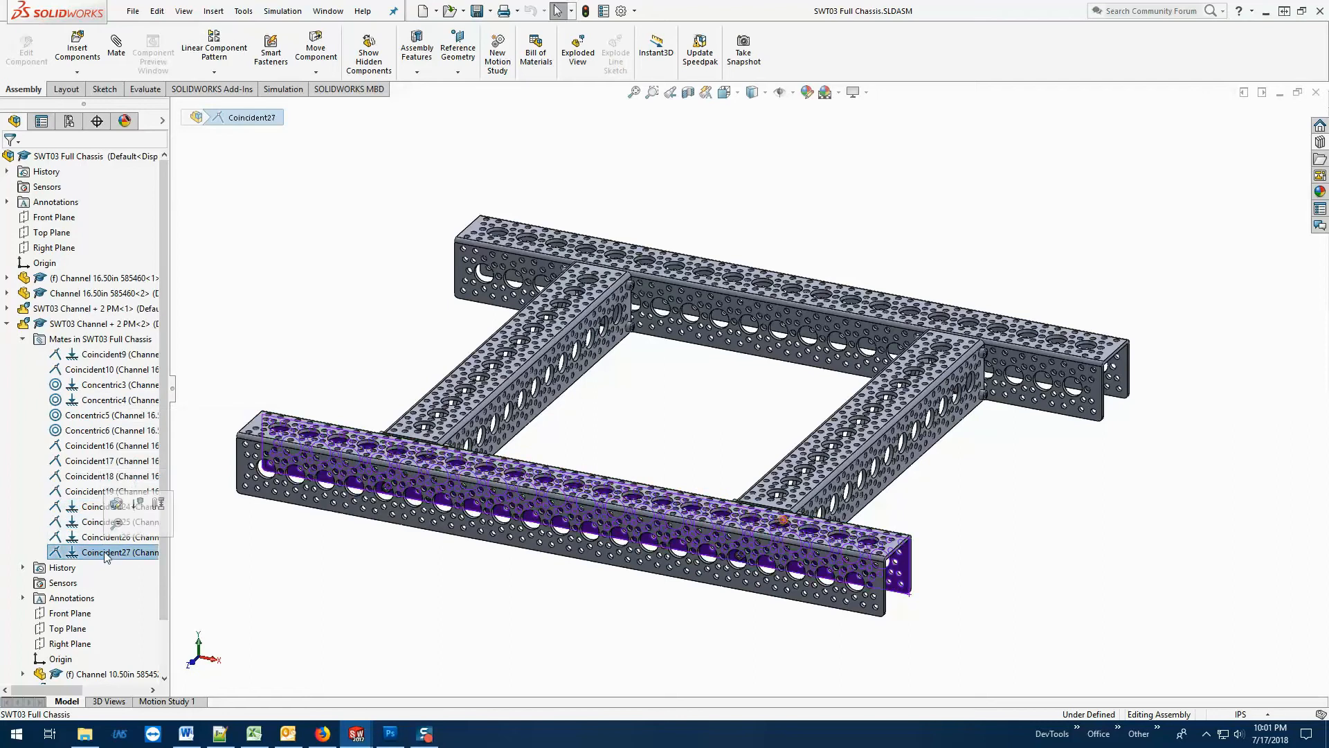
left_click(103, 552)
key("Escape")
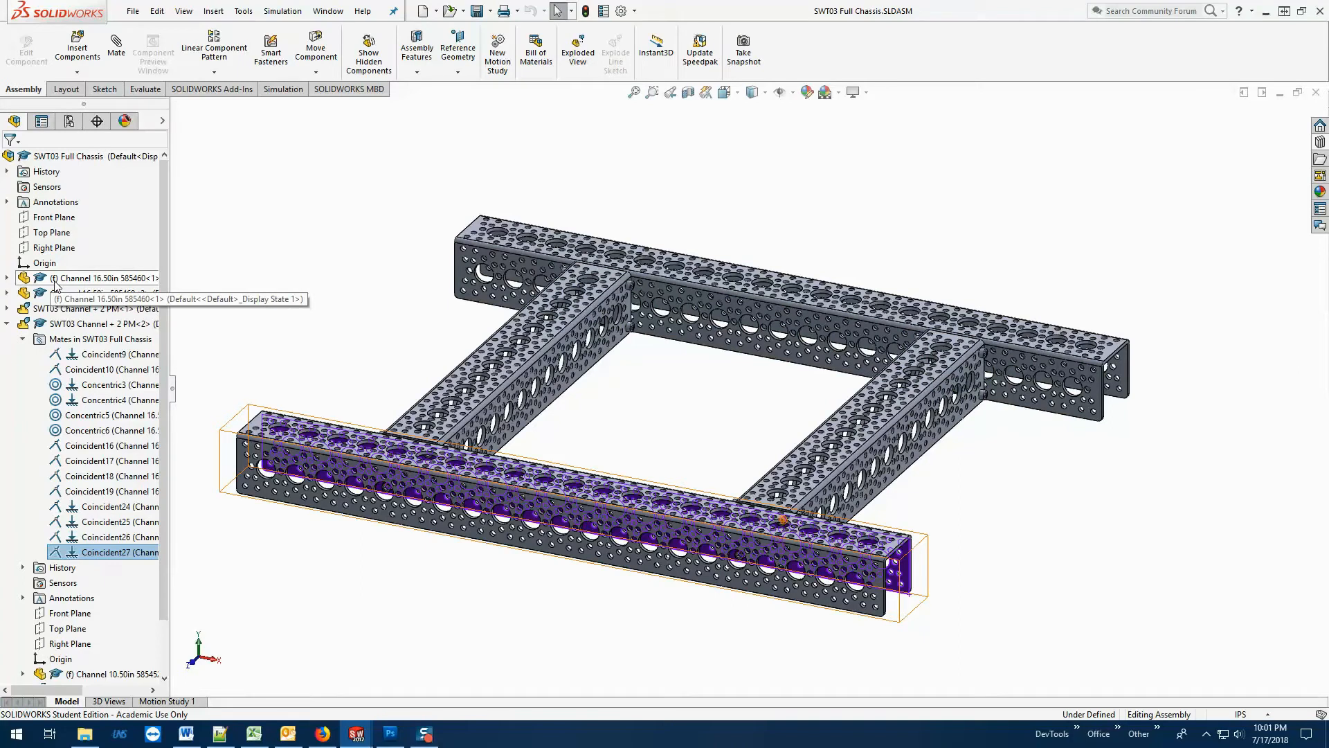
Locate subassembly SWT03 Channel + 2 PM<2> in the chassis model by selecting it in the feature tree, and clear the selection.
left_click(228, 266)
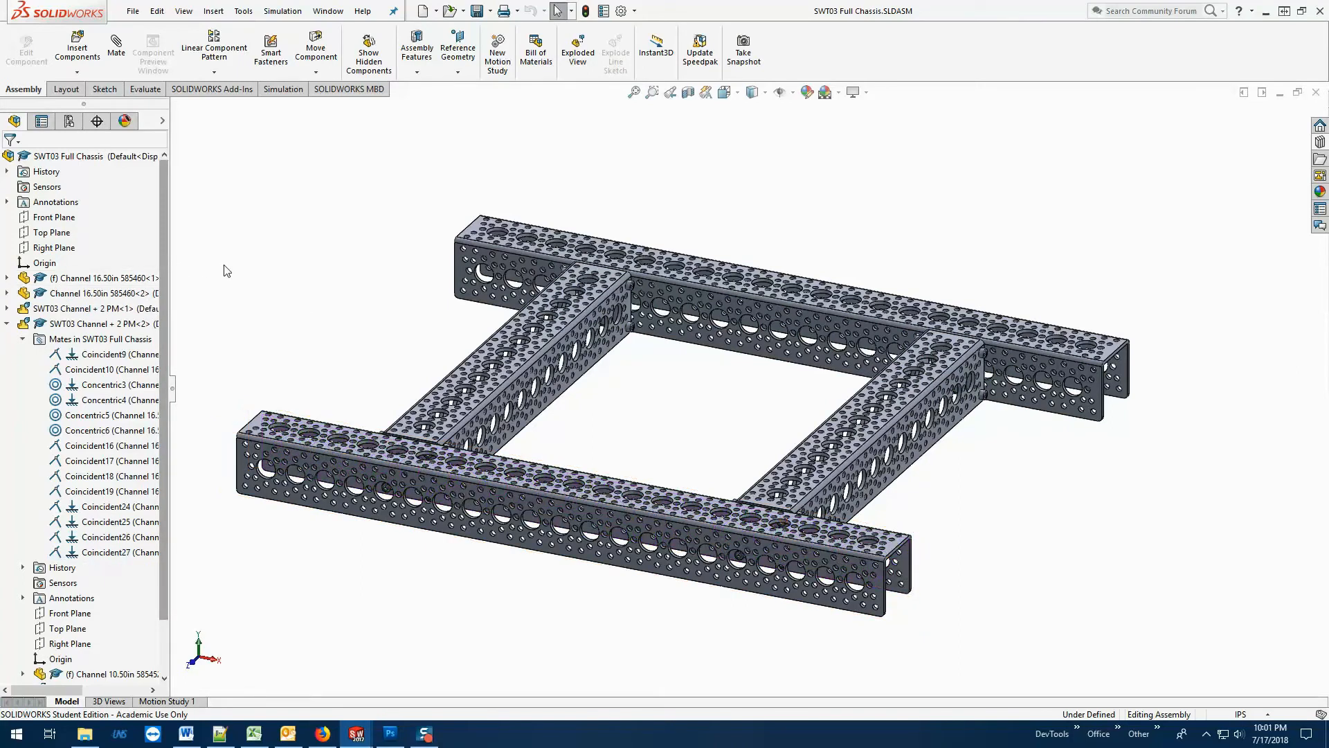
left_click(58, 325)
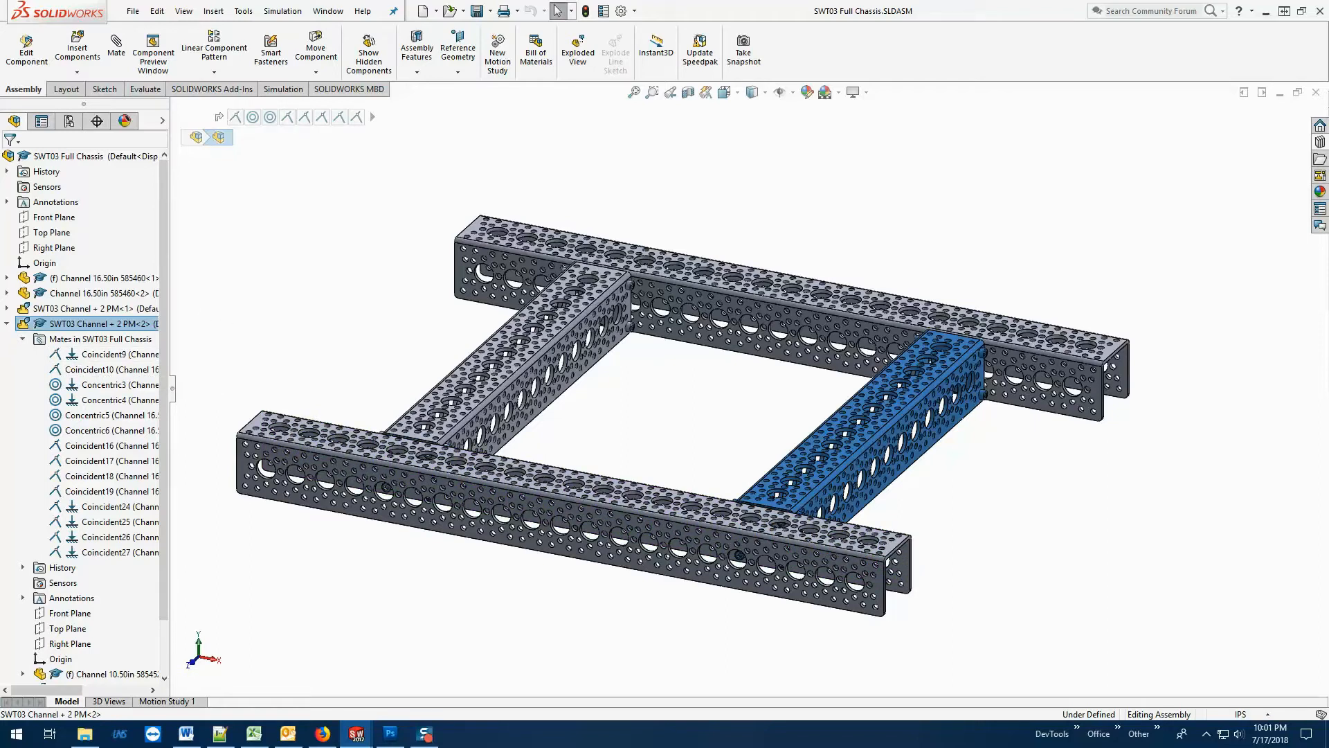
left_click(248, 559)
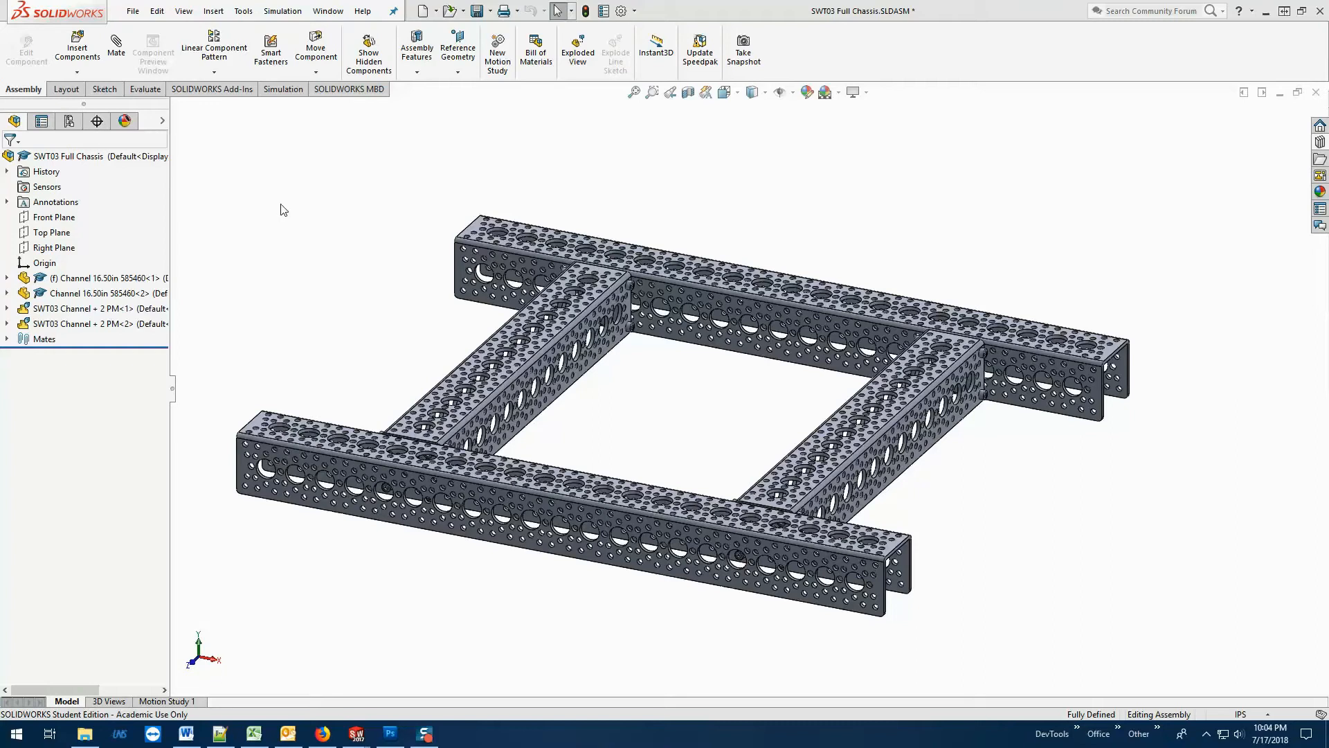
Insert Beam Bracket L Big Square 585624 from the Servocity Parts folder into the chassis's open middle and shift it slightly toward the rear channel.
left_click(68, 53)
left_click(81, 388)
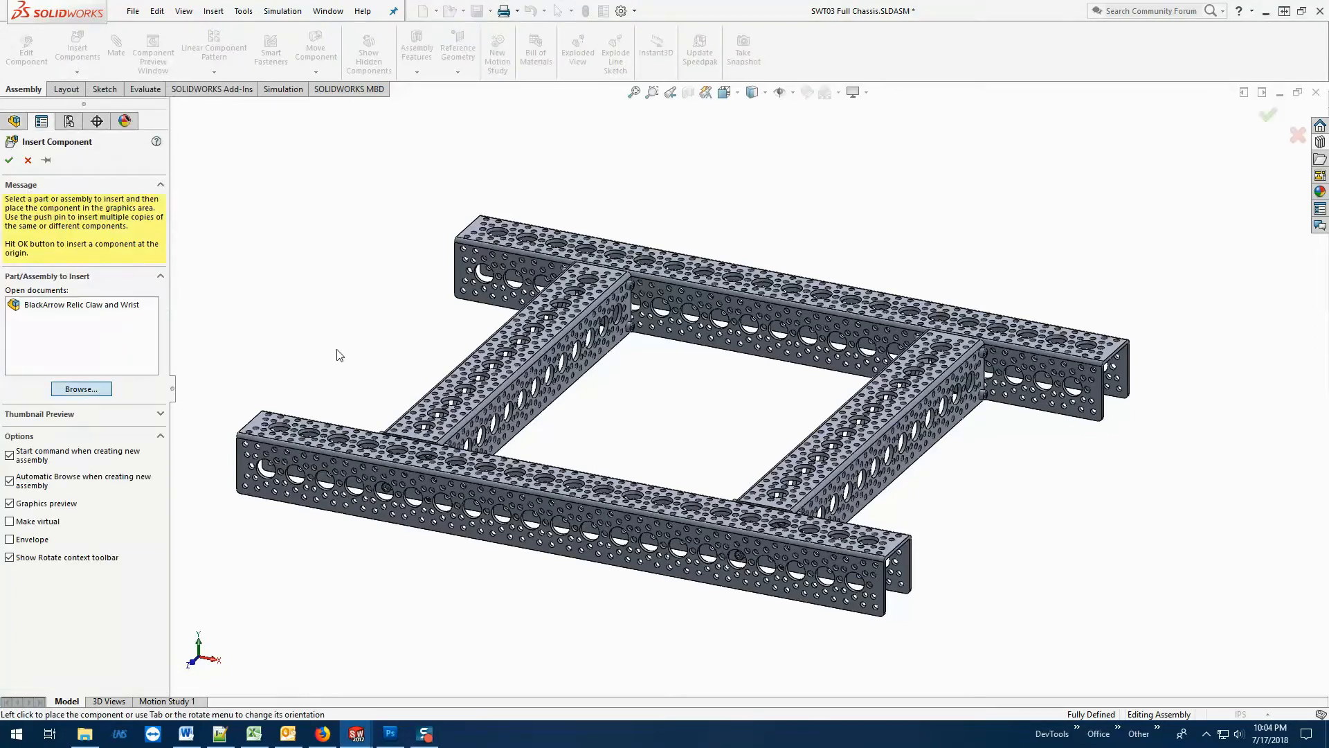
scroll(621, 344, "down", 3)
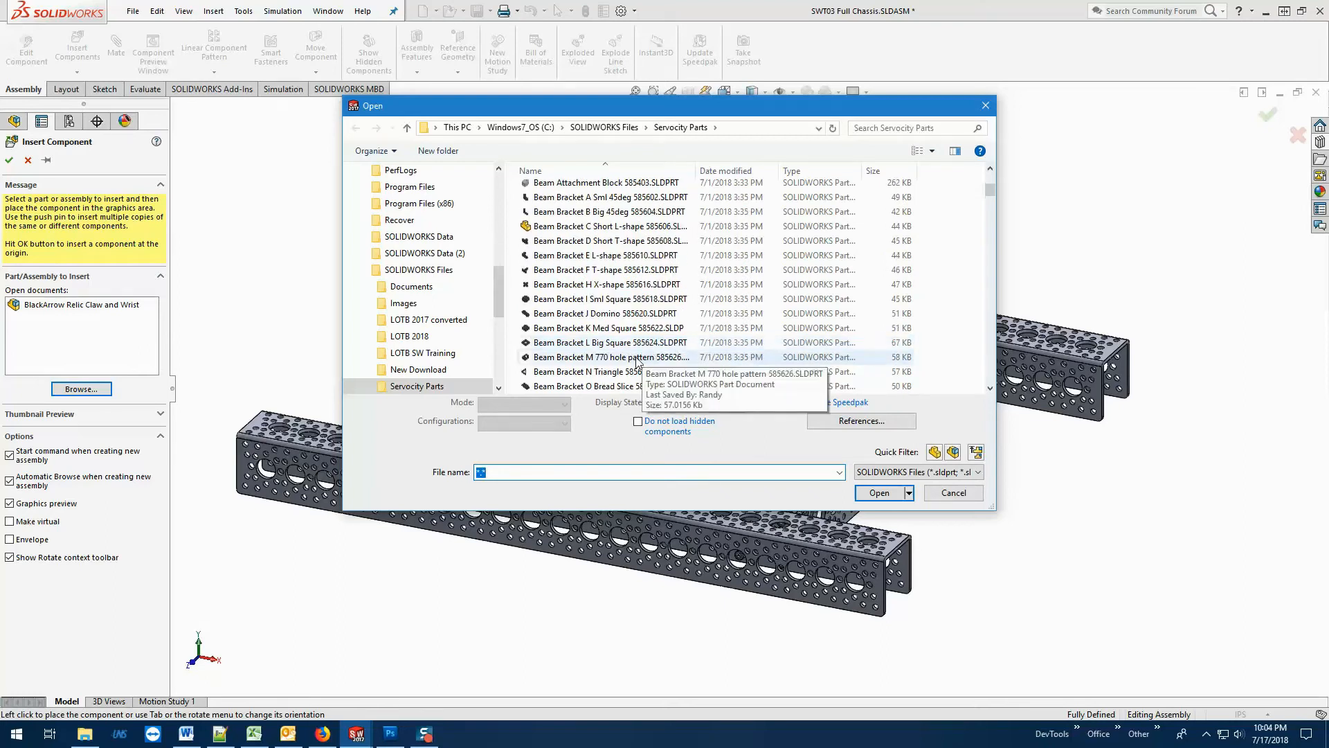
left_click(623, 342)
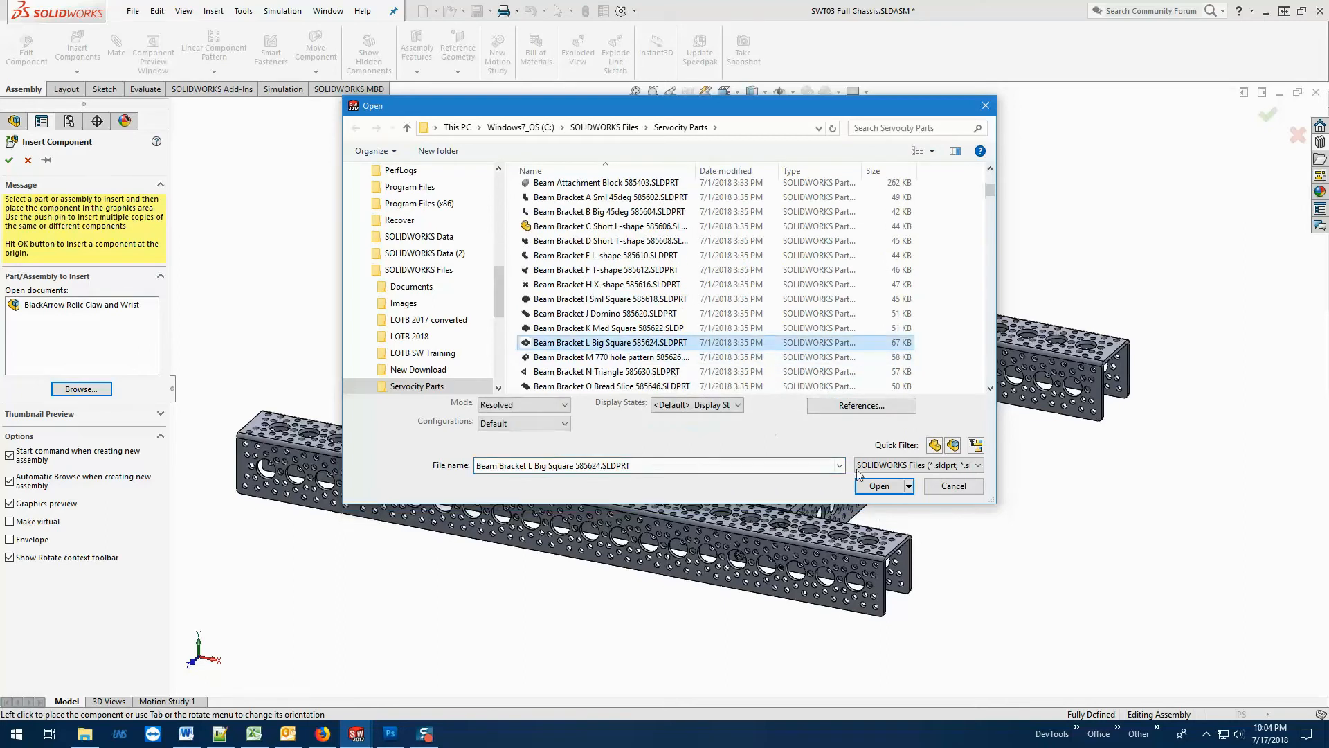
left_click(874, 491)
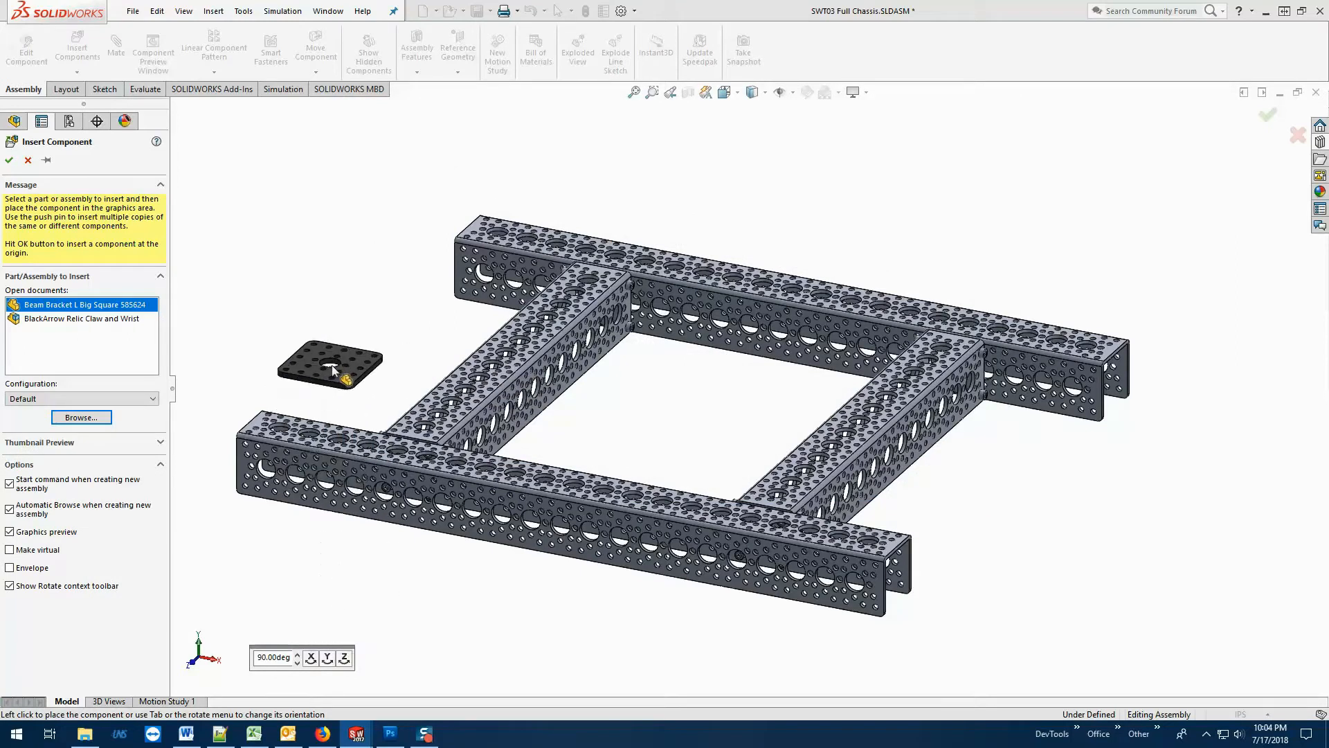
left_click(639, 413)
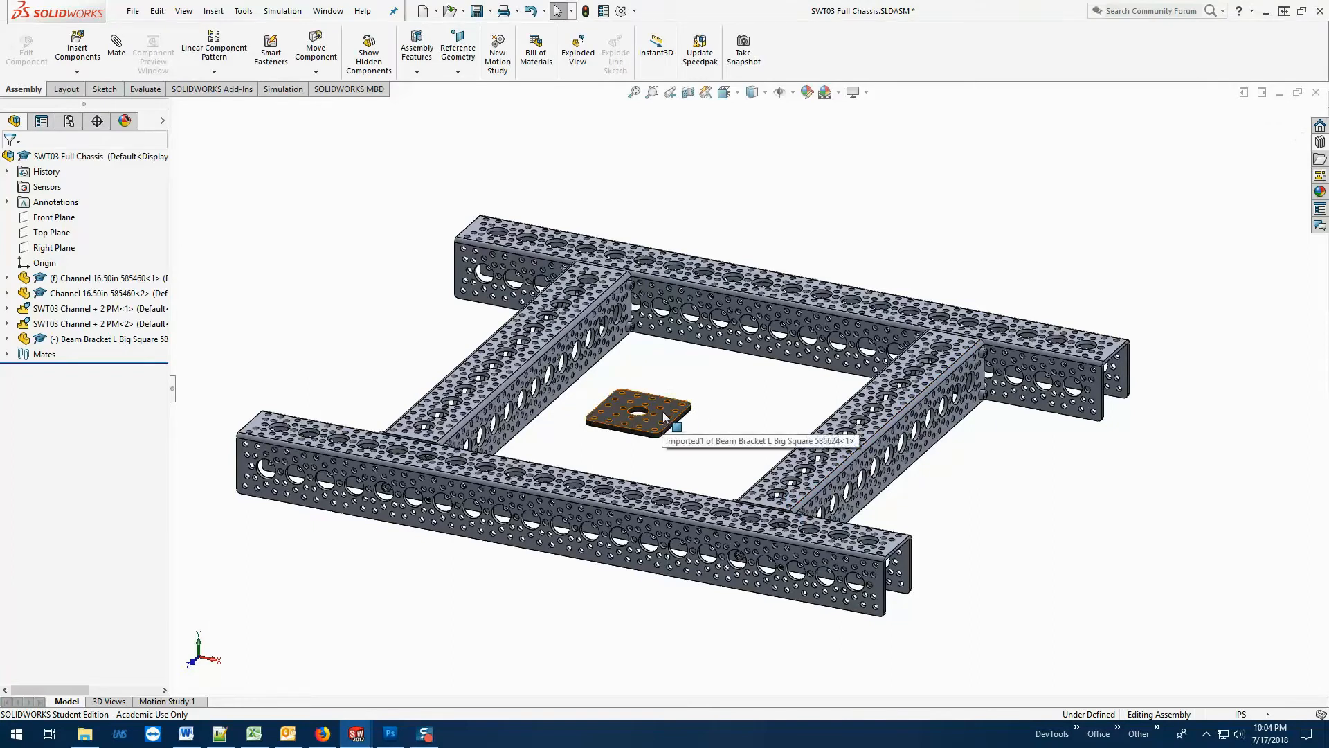
left_click_drag(687, 402, 723, 378)
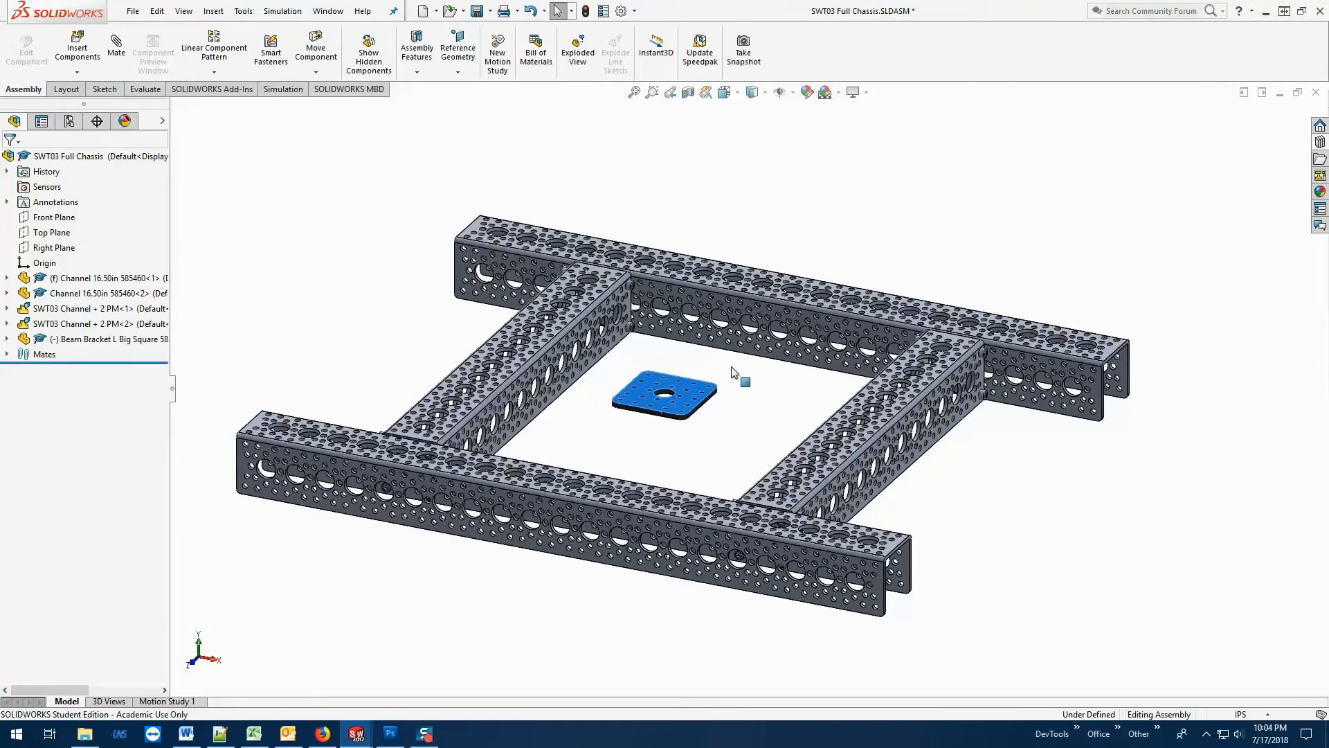
left_click(733, 438)
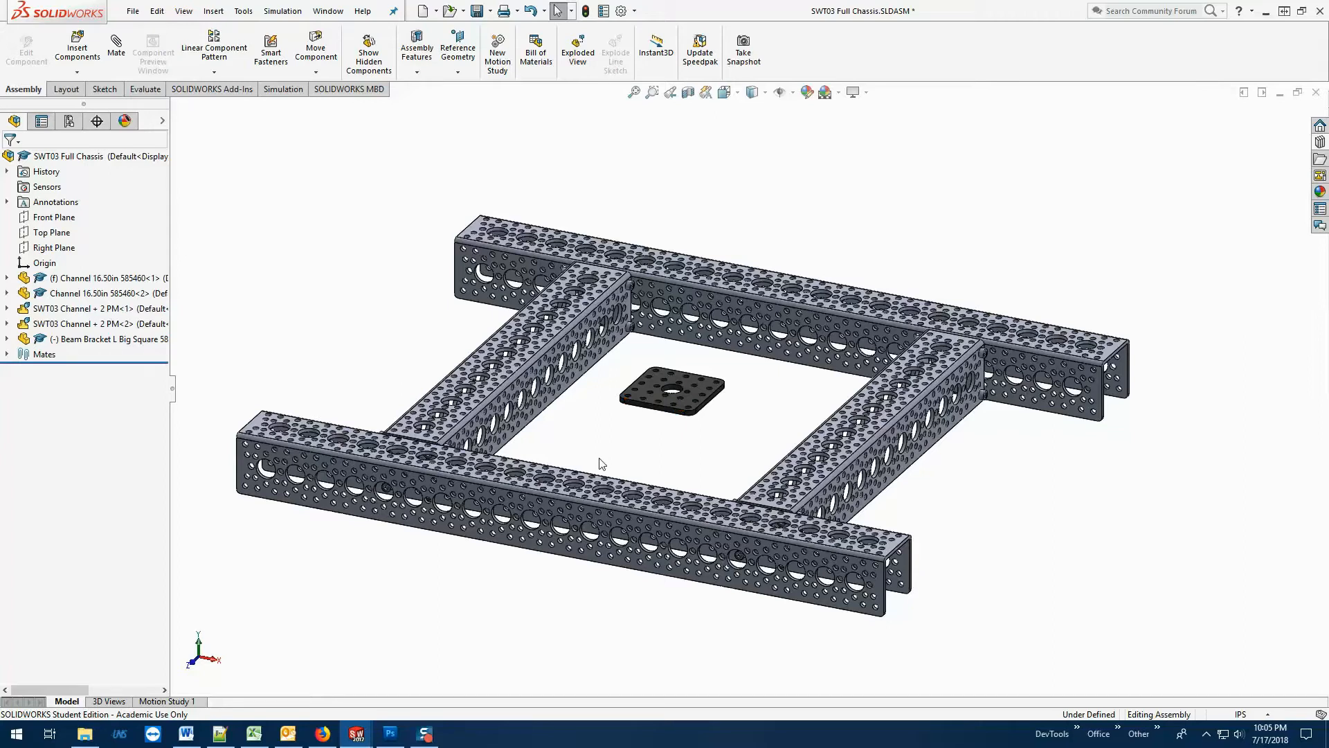
Move the square beam bracket with the triad, forward along Z, upward along Y and sideways along X.
right_click(689, 386)
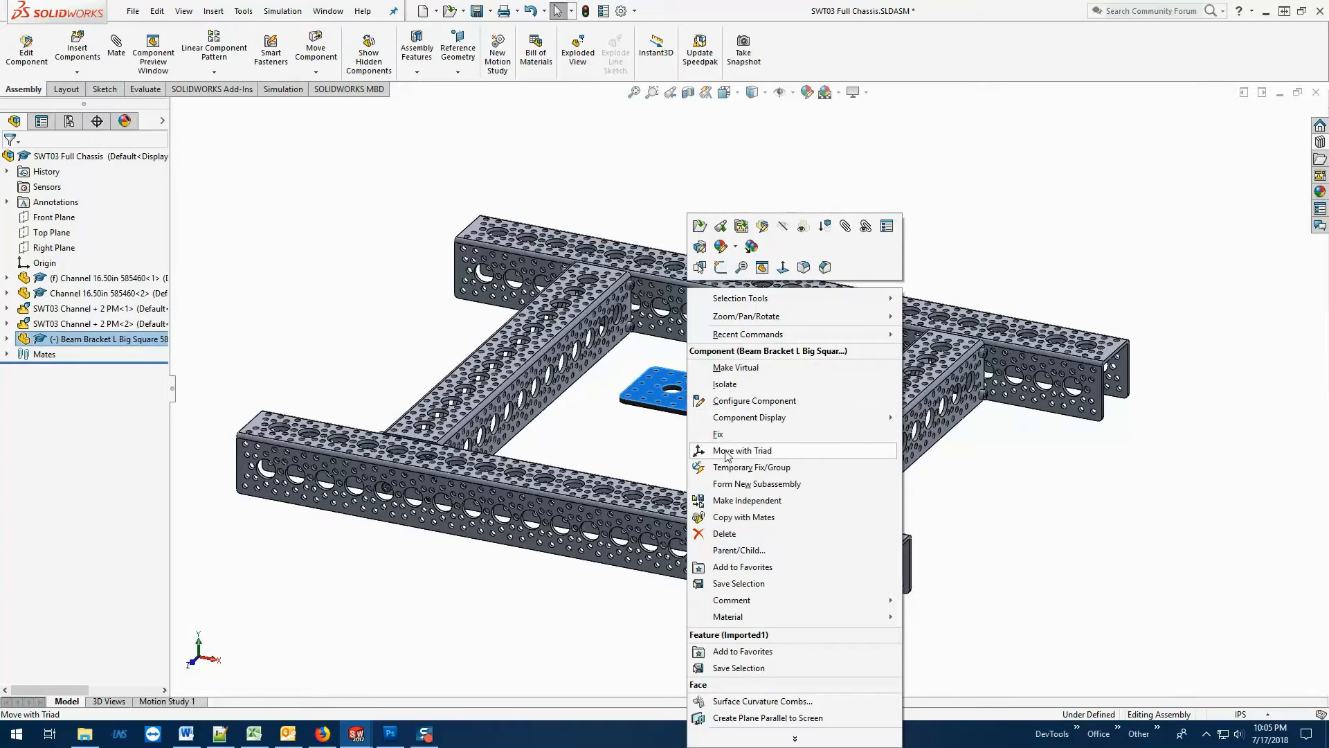
left_click(726, 455)
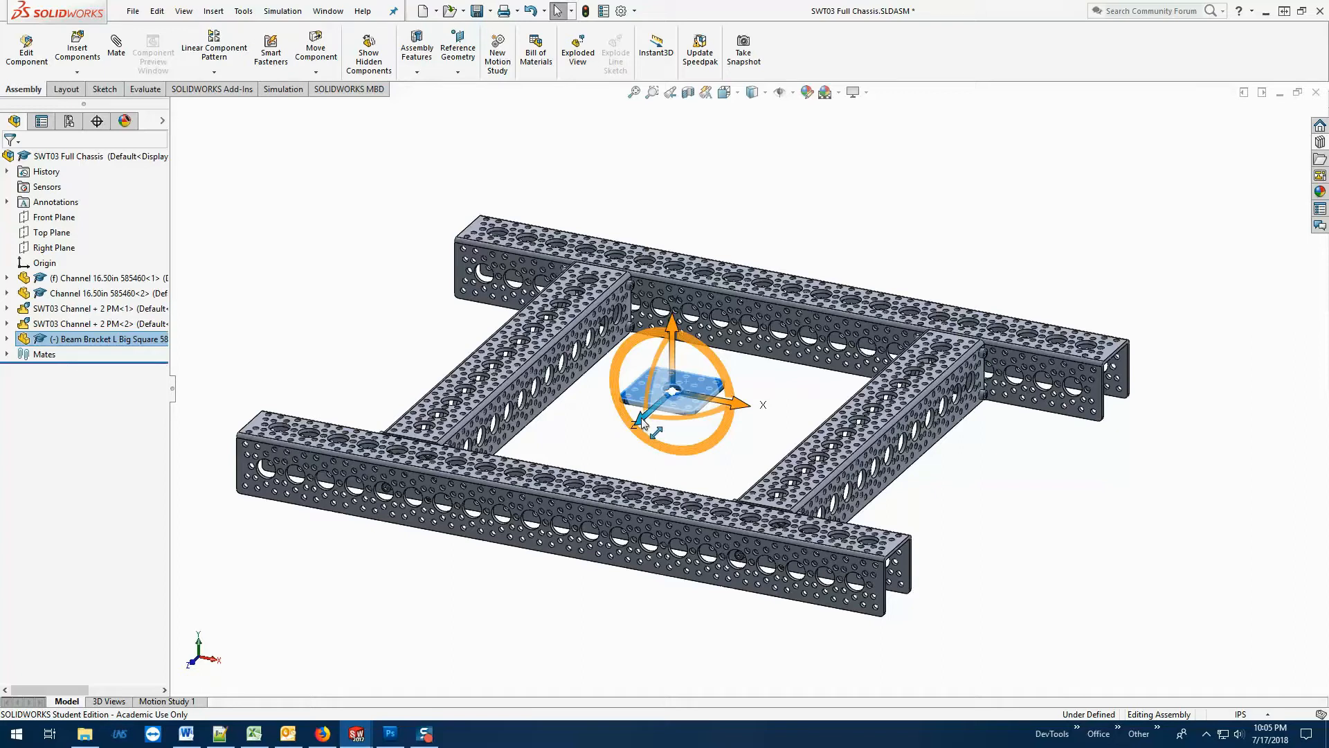
left_click_drag(641, 418, 378, 658)
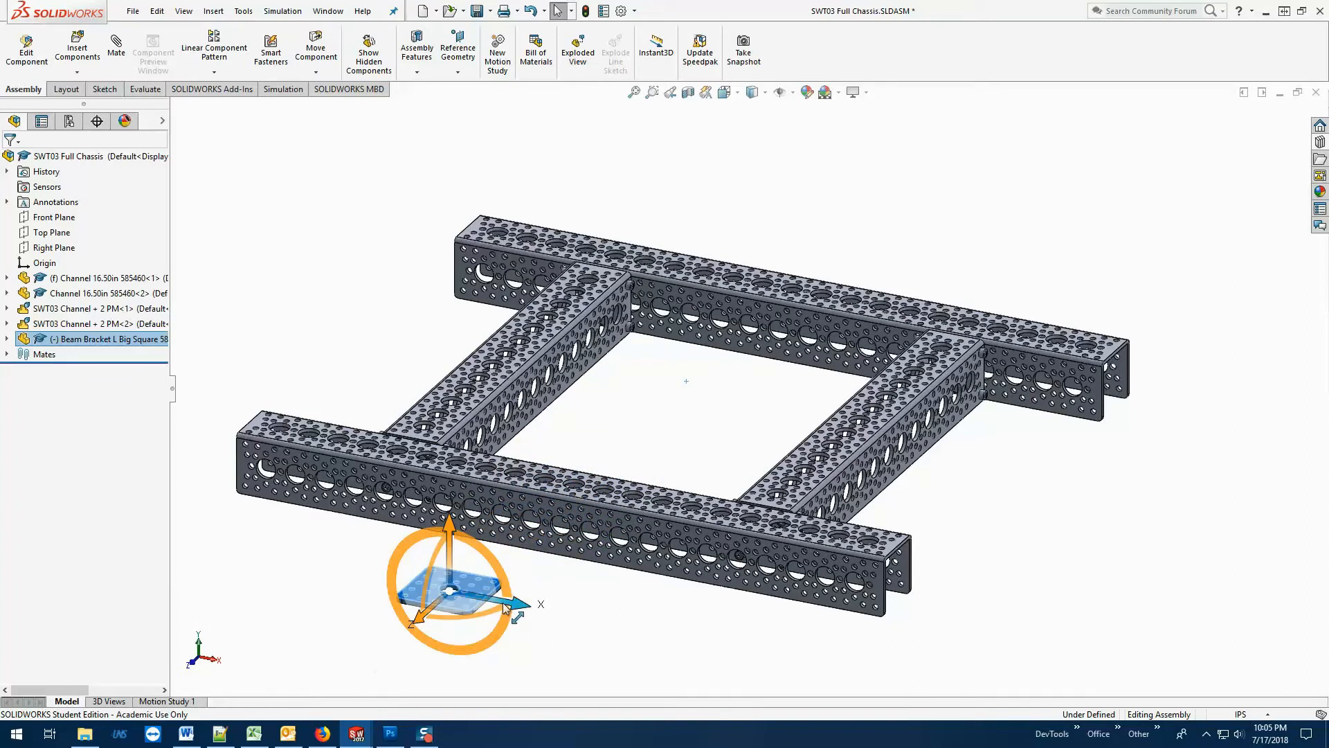
left_click_drag(512, 608, 624, 630)
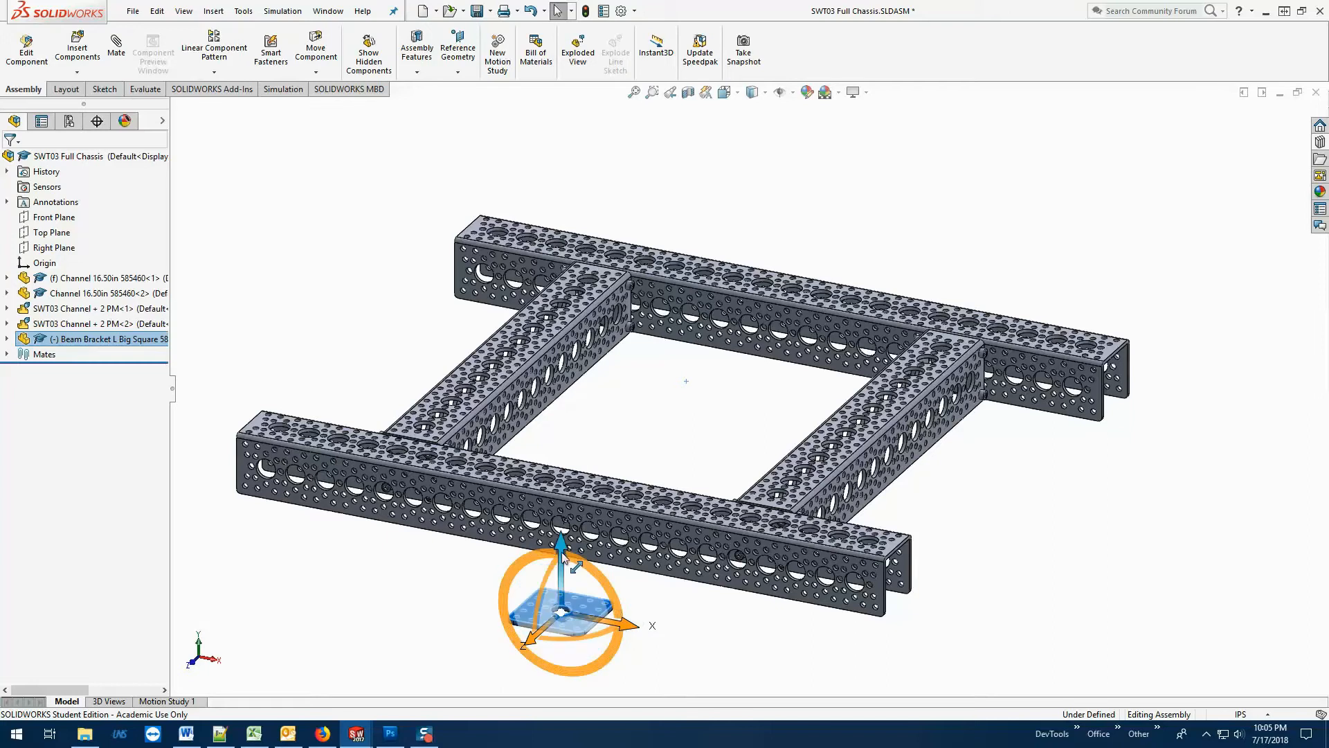
left_click_drag(565, 564, 581, 211)
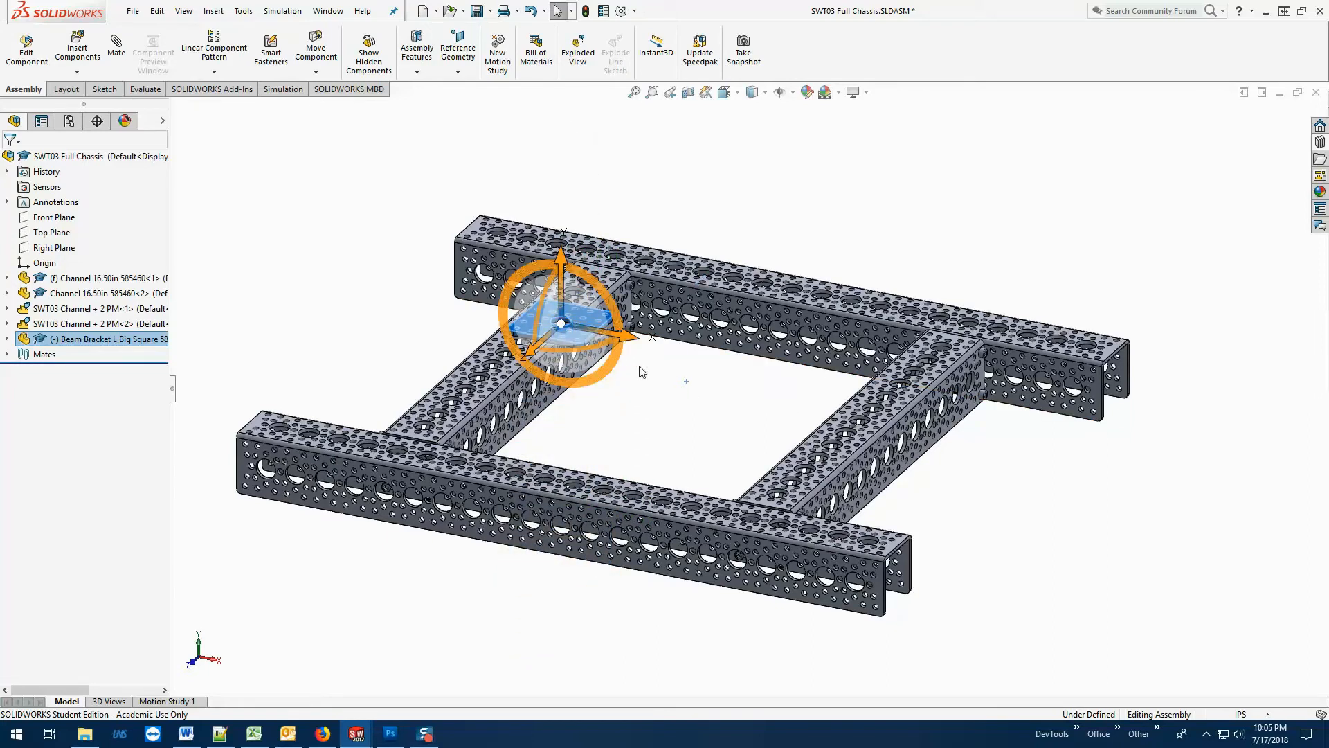
left_click_drag(640, 340, 755, 369)
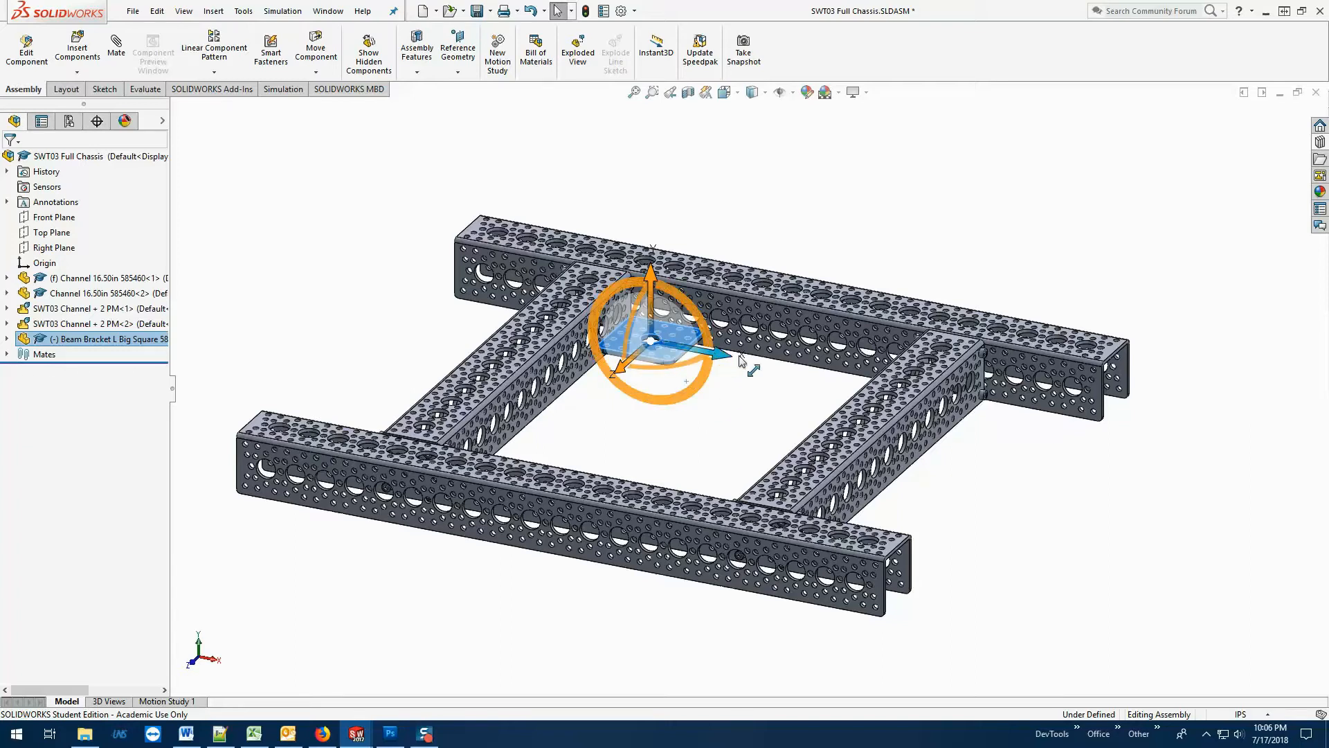
mouse_move(735, 359)
left_mouse_down()
mouse_move(845, 381)
mouse_move(755, 365)
left_mouse_up()
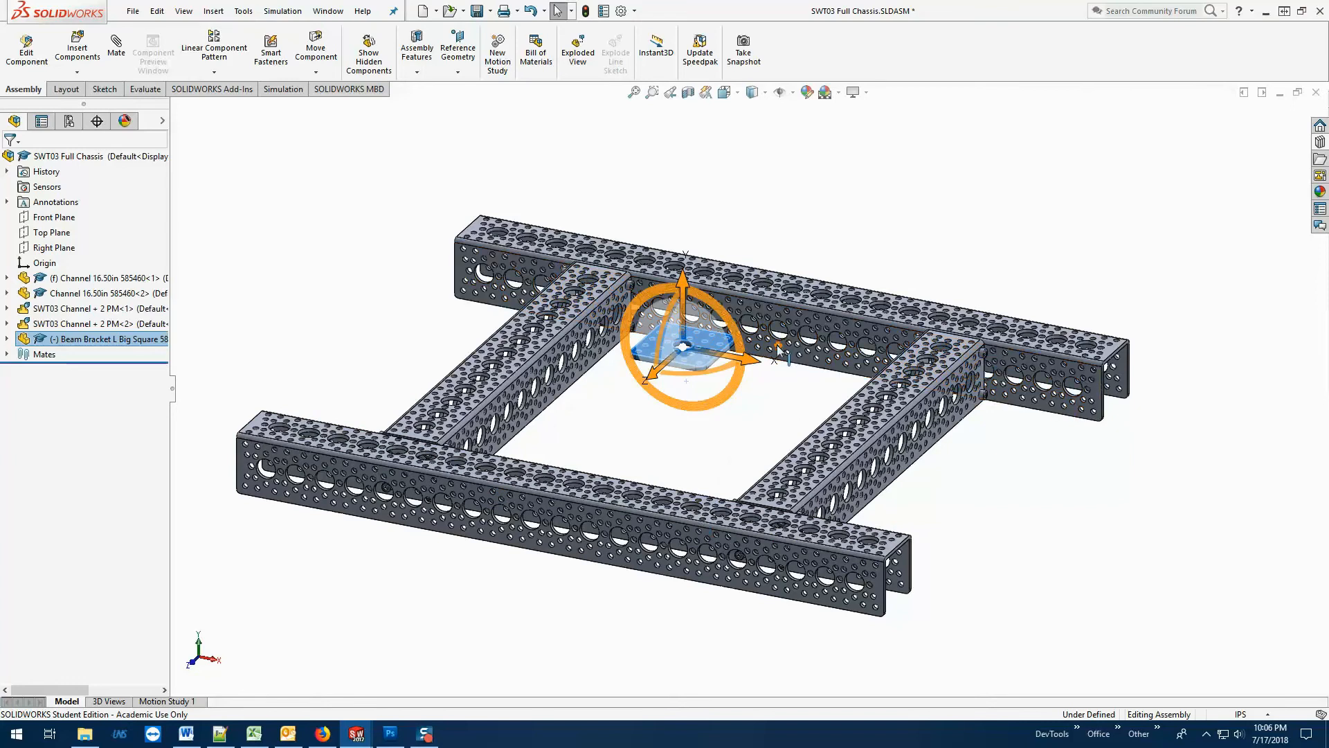
Rotate the square beam bracket about its X axis with the triad so it stands upright, parallel to the rear channel.
scroll(784, 350, "down", 2)
scroll(745, 360, "down", 3)
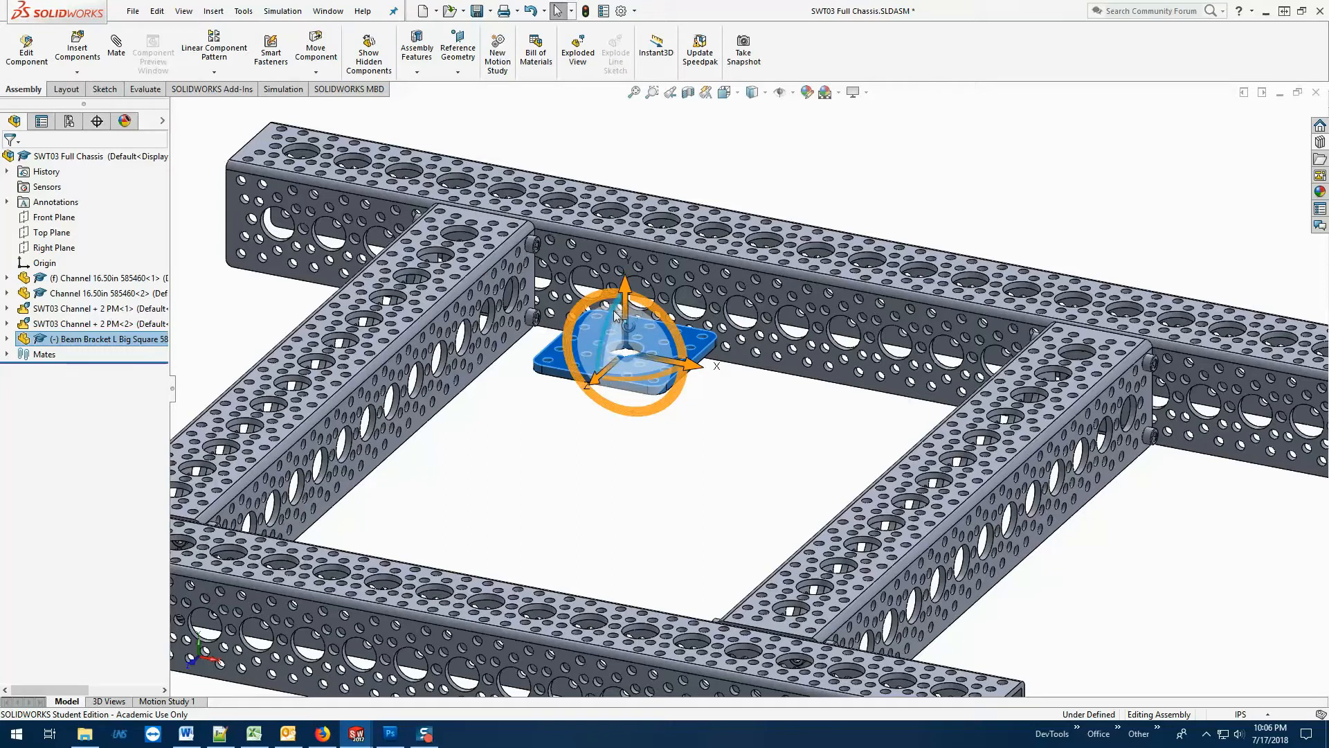
left_click_drag(613, 311, 544, 533)
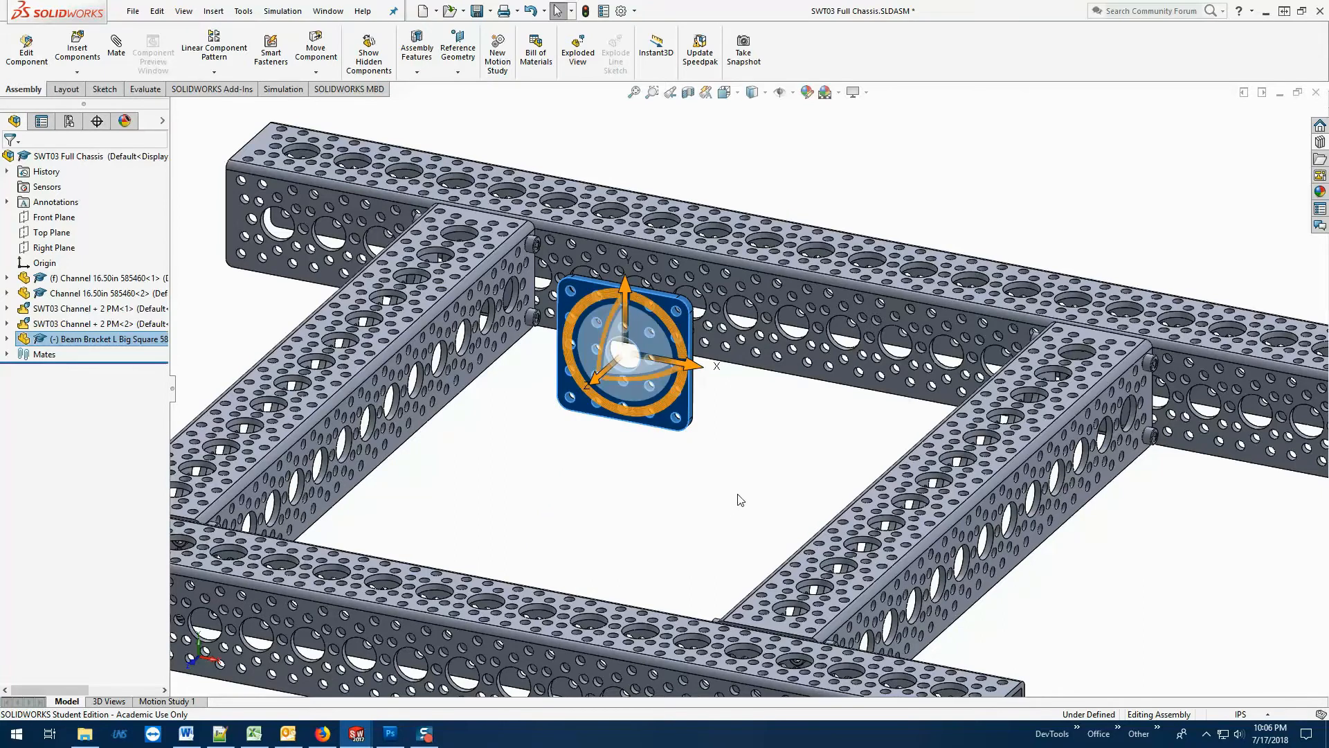
left_click(738, 498)
Examine the upright beam bracket from other angles and review the component commands offered for it, including Move with Triad.
middle_click_drag(796, 421, 758, 413)
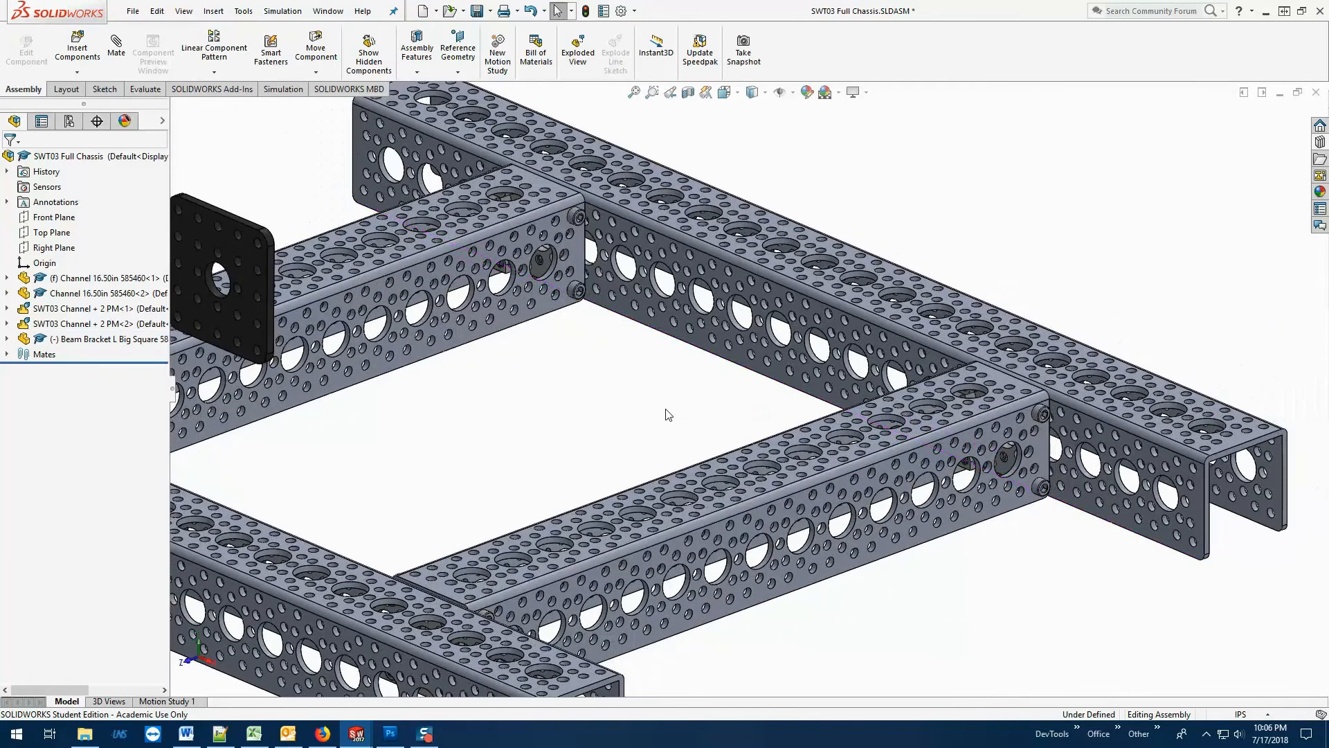
scroll(658, 408, "up", 2)
scroll(582, 395, "down", 1)
scroll(369, 311, "down", 4)
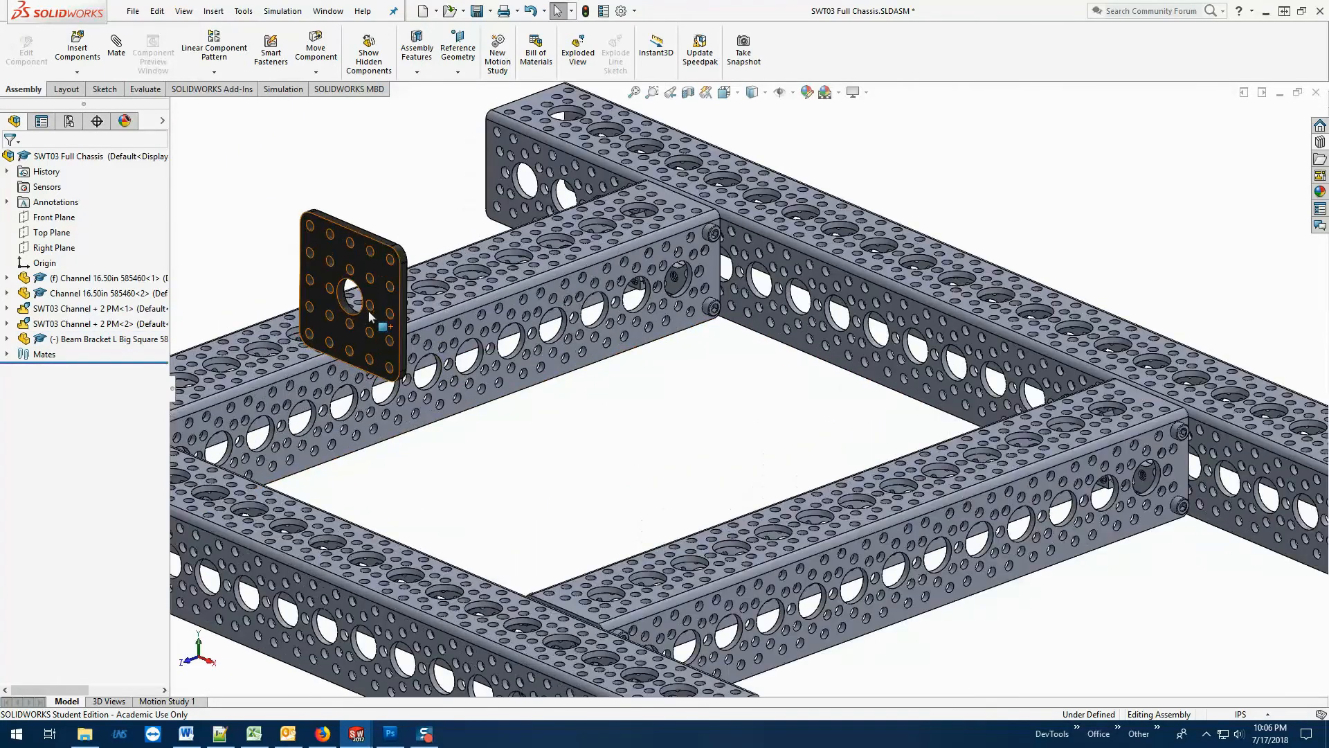
middle_click_drag(648, 434, 883, 428)
scroll(955, 412, "up", 4)
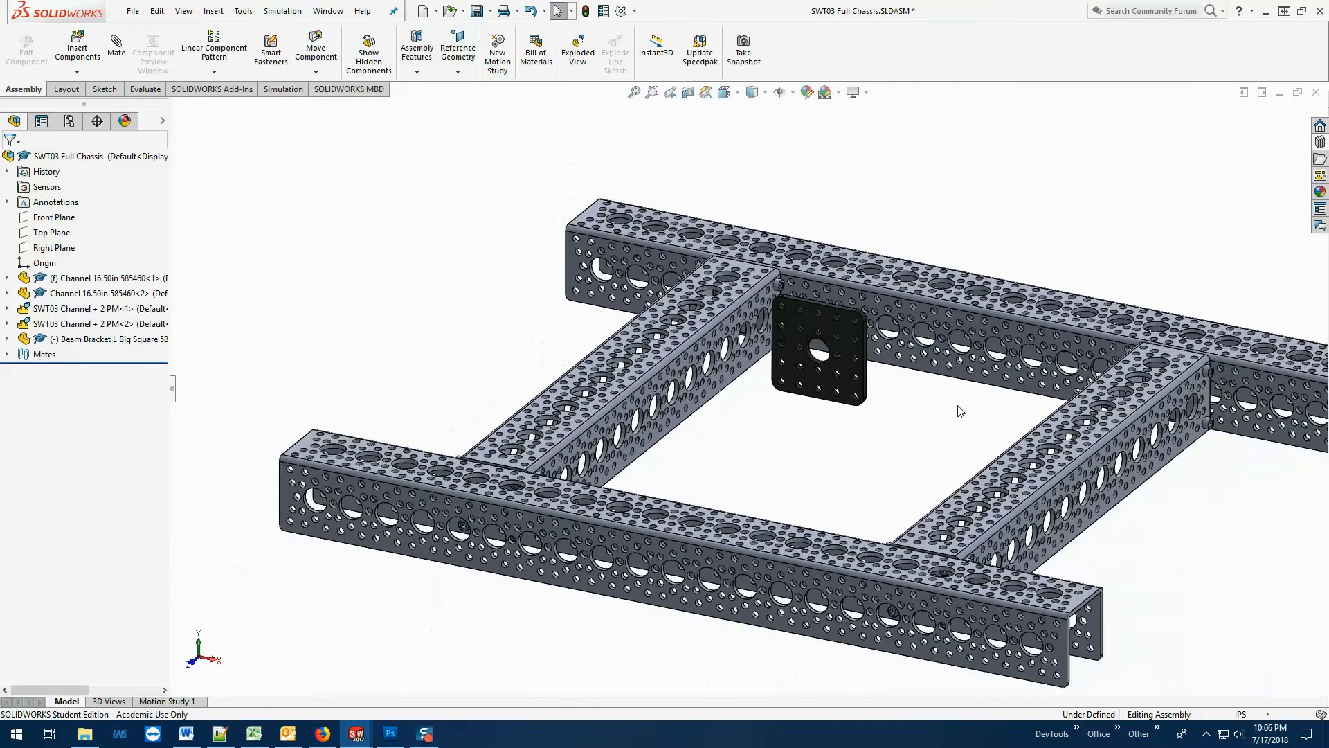
right_click(824, 322)
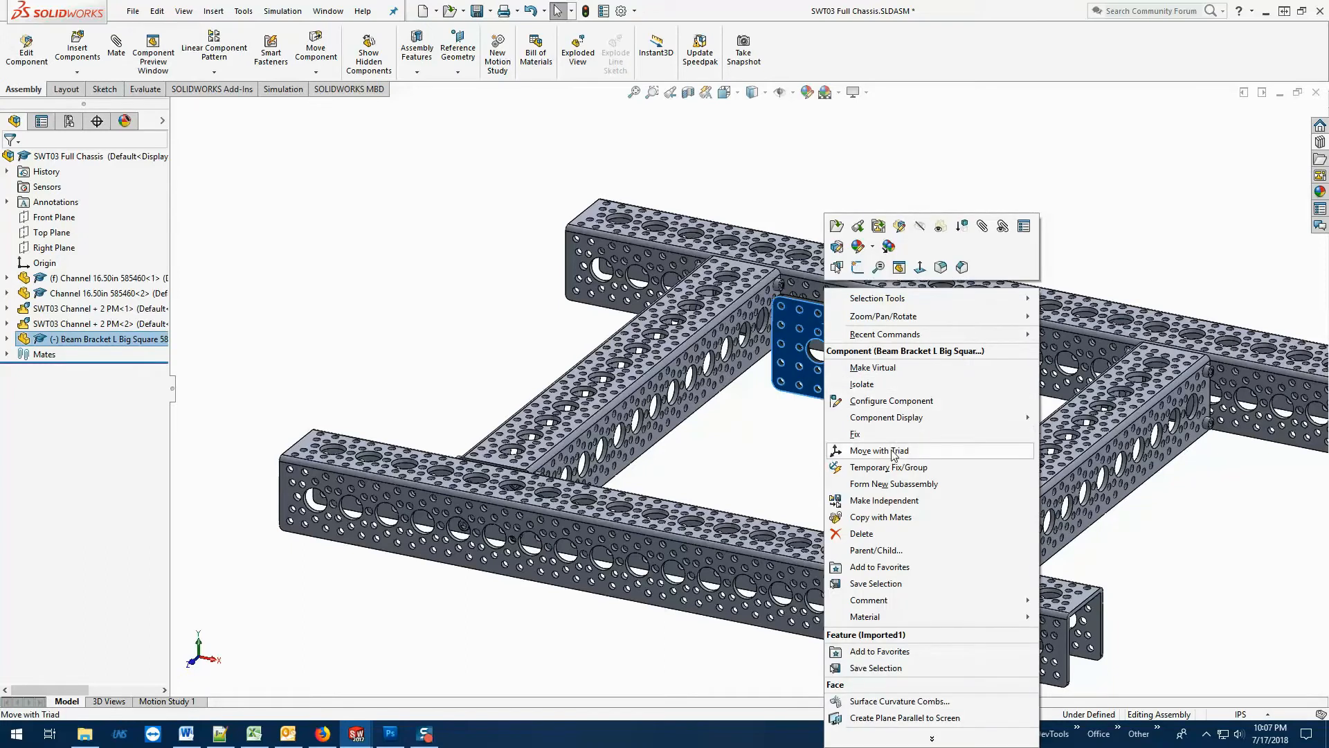
left_click(893, 451)
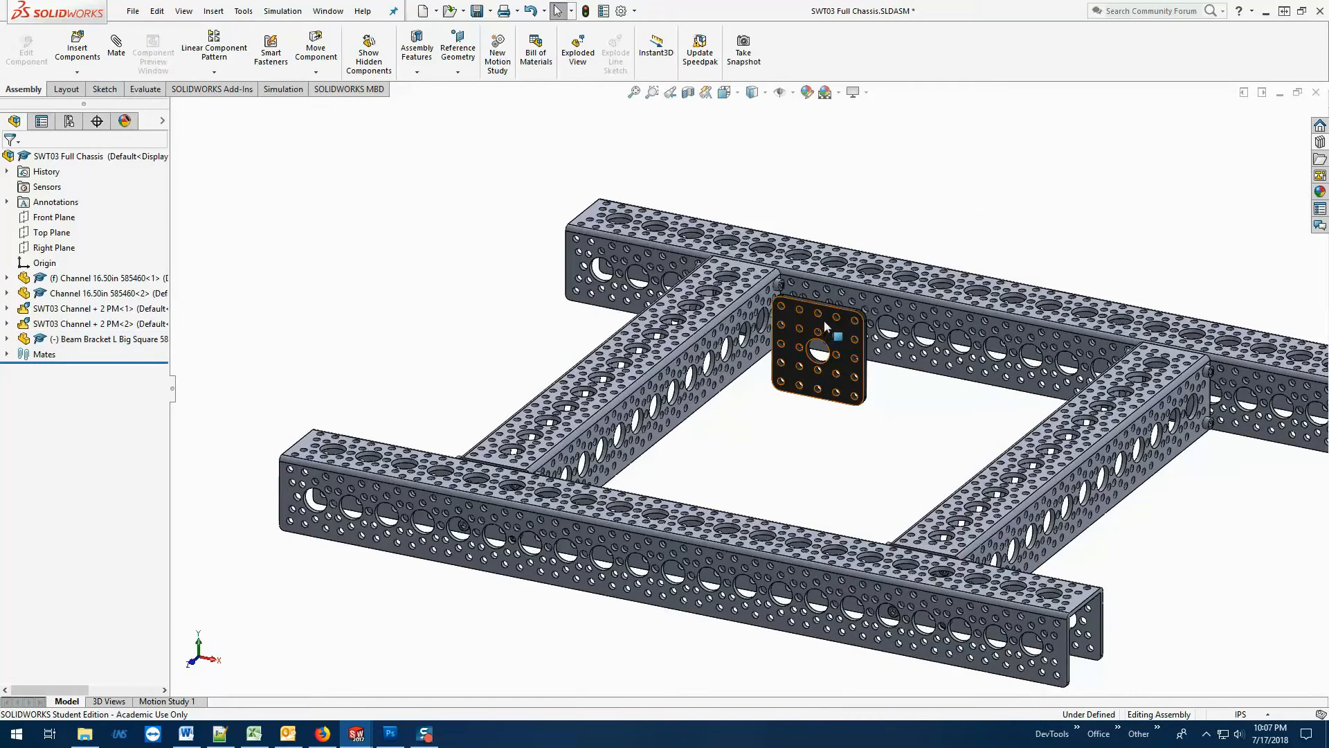
right_click(825, 320)
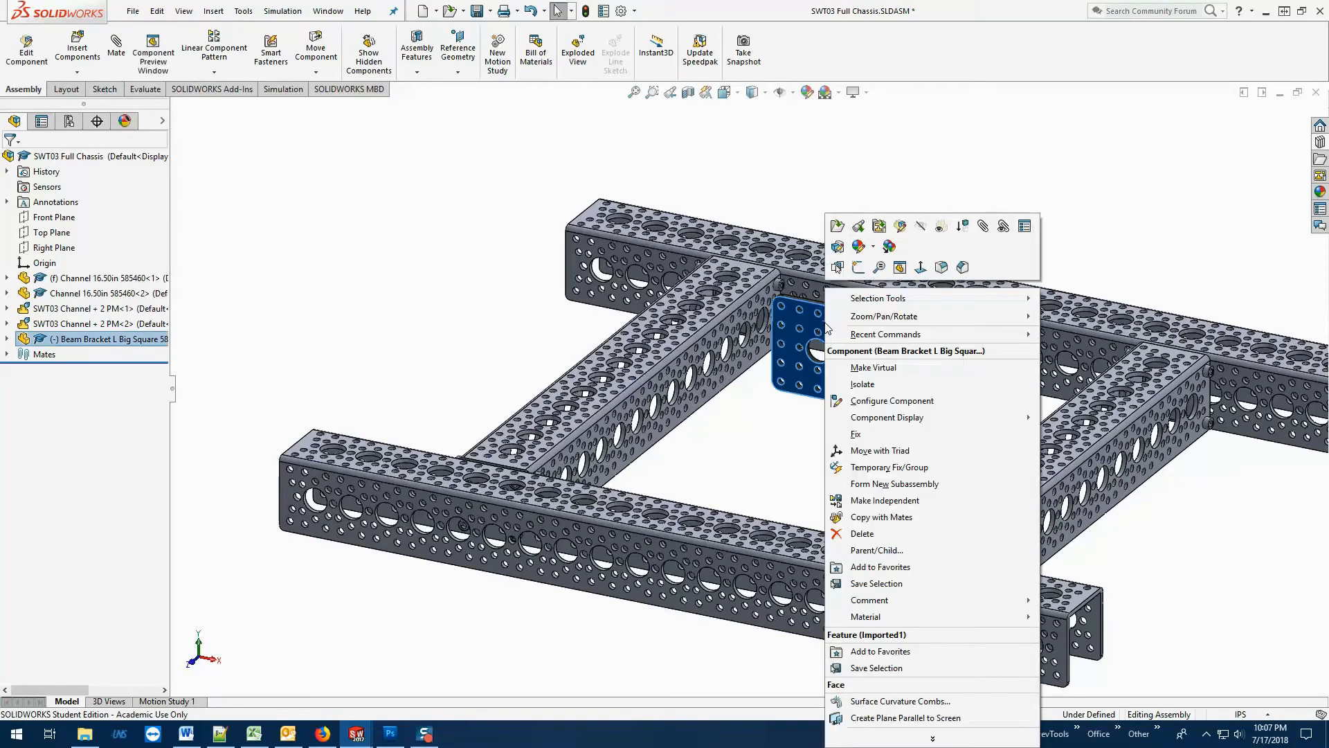
left_click(755, 432)
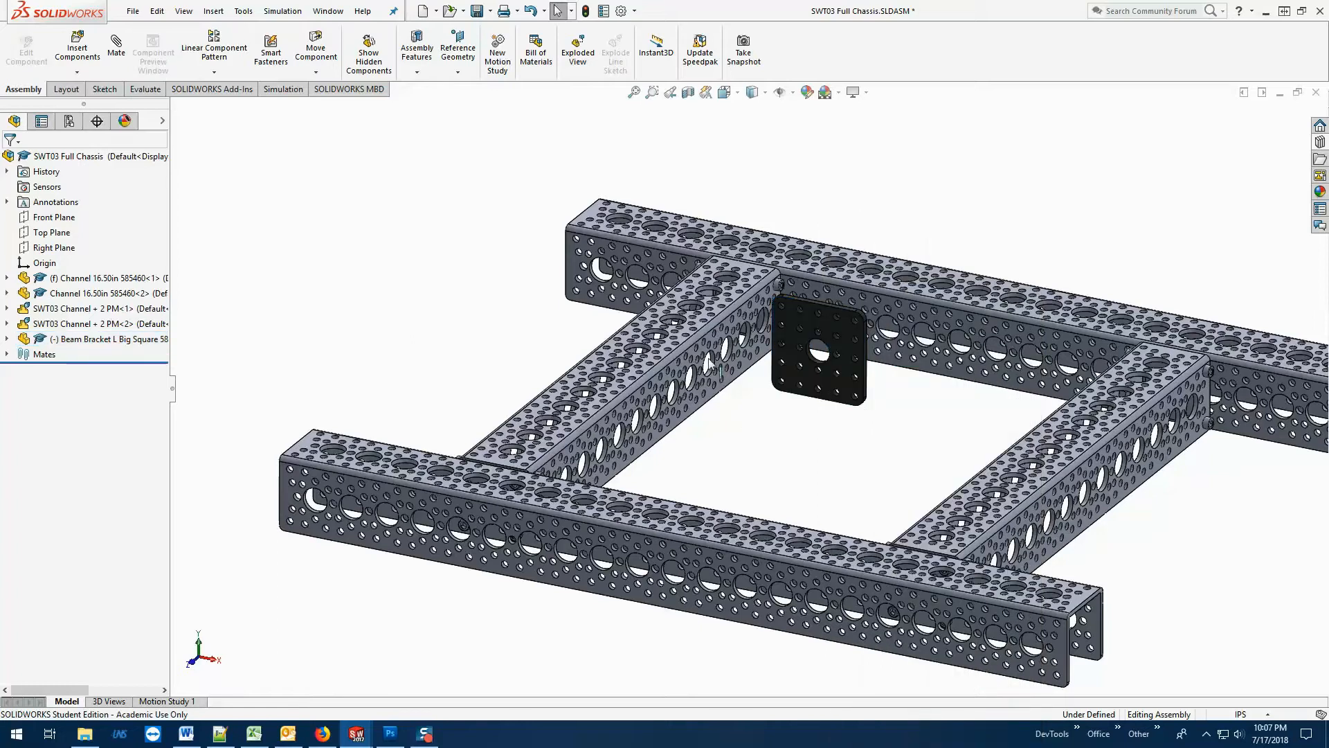
Try to move the fixed 10.50in cross channel of SWT03 Channel + 2 PM<1> with the triad along its axes, and clear the selection.
right_click(702, 317)
left_click(761, 468)
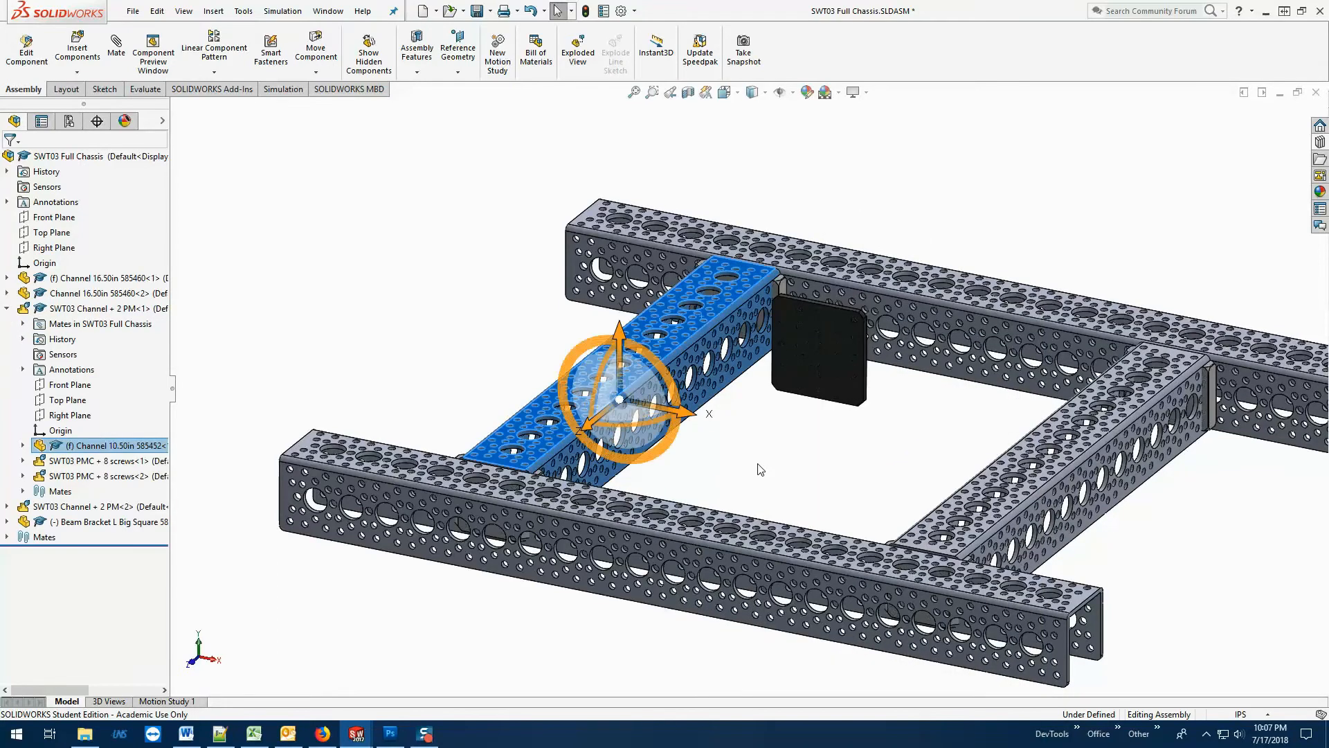
left_click_drag(659, 363, 721, 392)
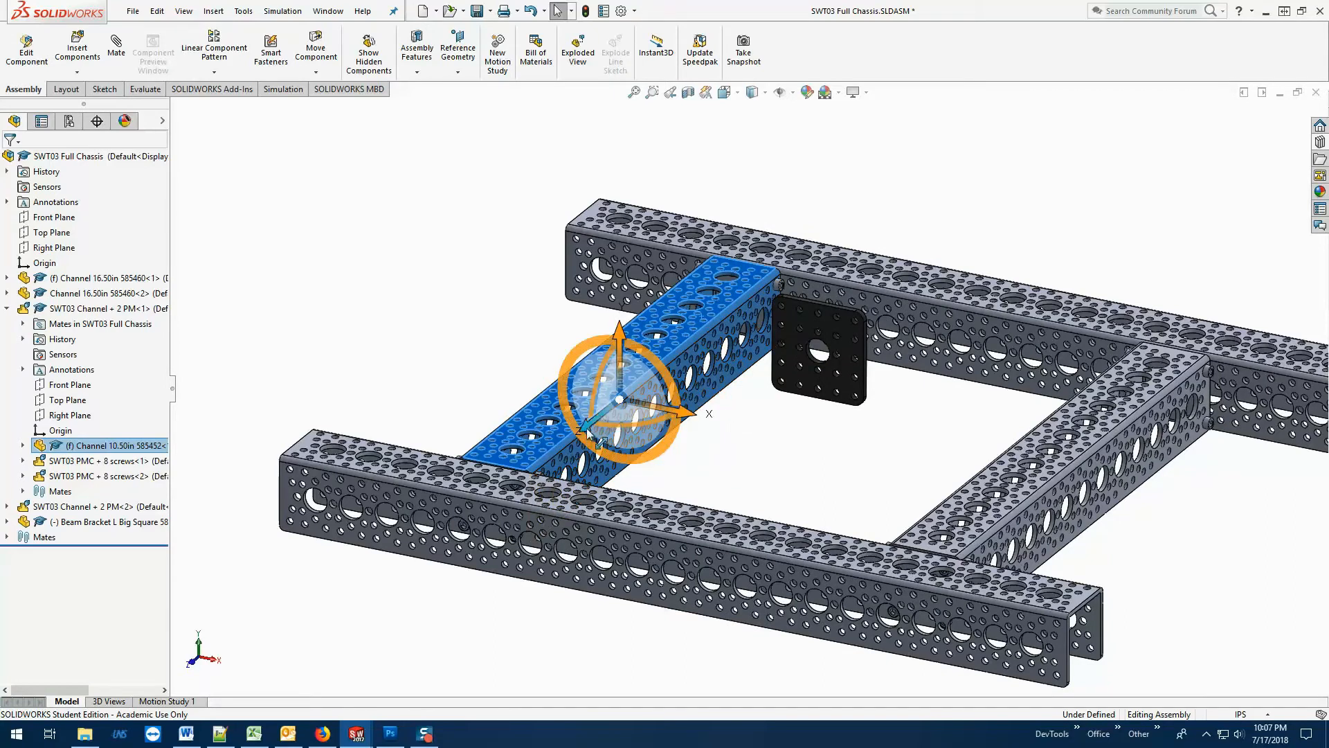
left_click_drag(587, 432, 564, 475)
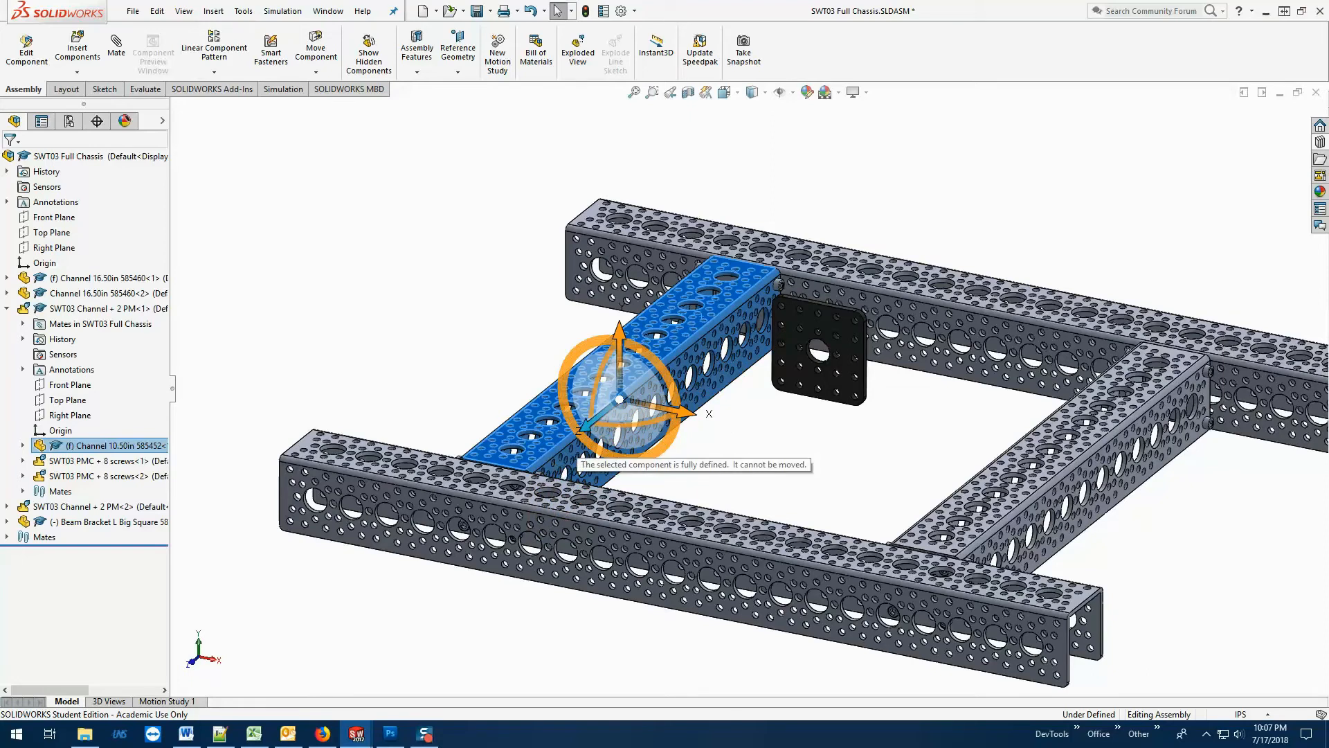
left_click_drag(701, 419, 722, 424)
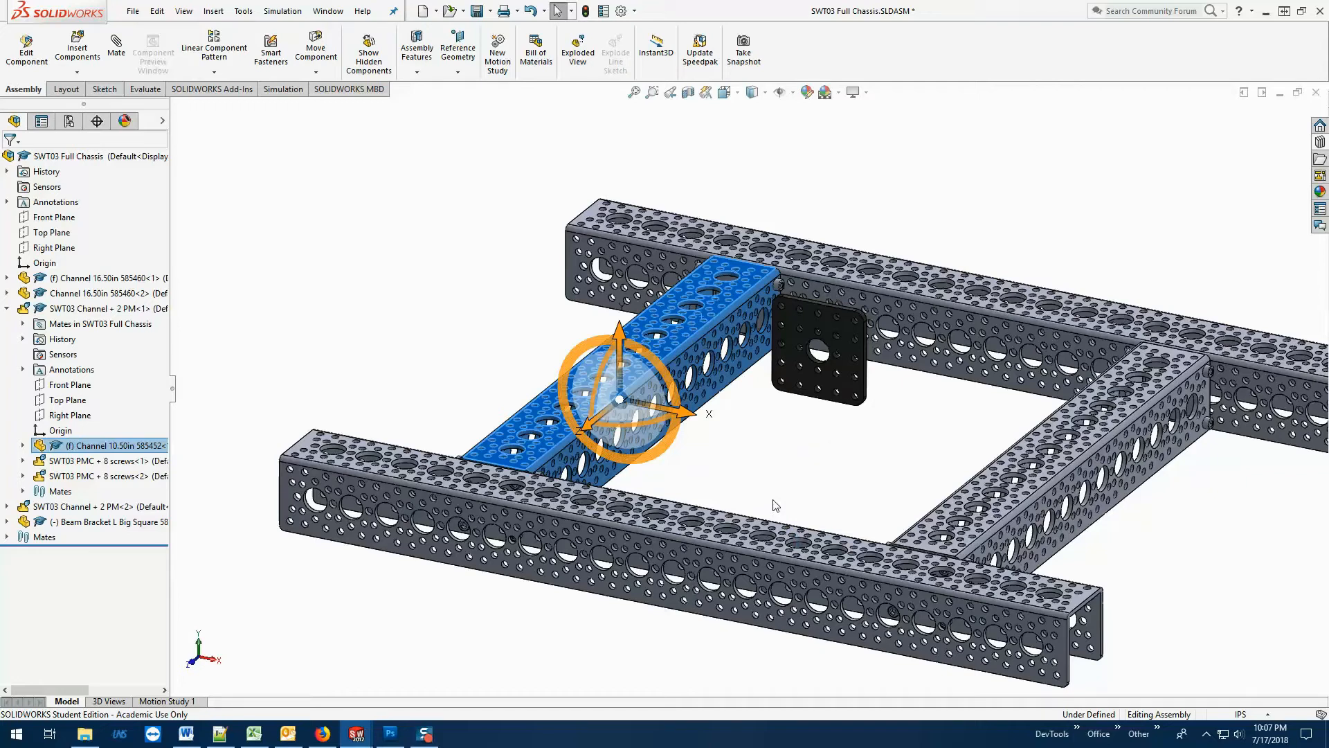
left_click(723, 478)
Try to rotate and move the 6-32 machine screw behind the front channel's large hole using Move with Triad.
scroll(845, 534, "down", 5)
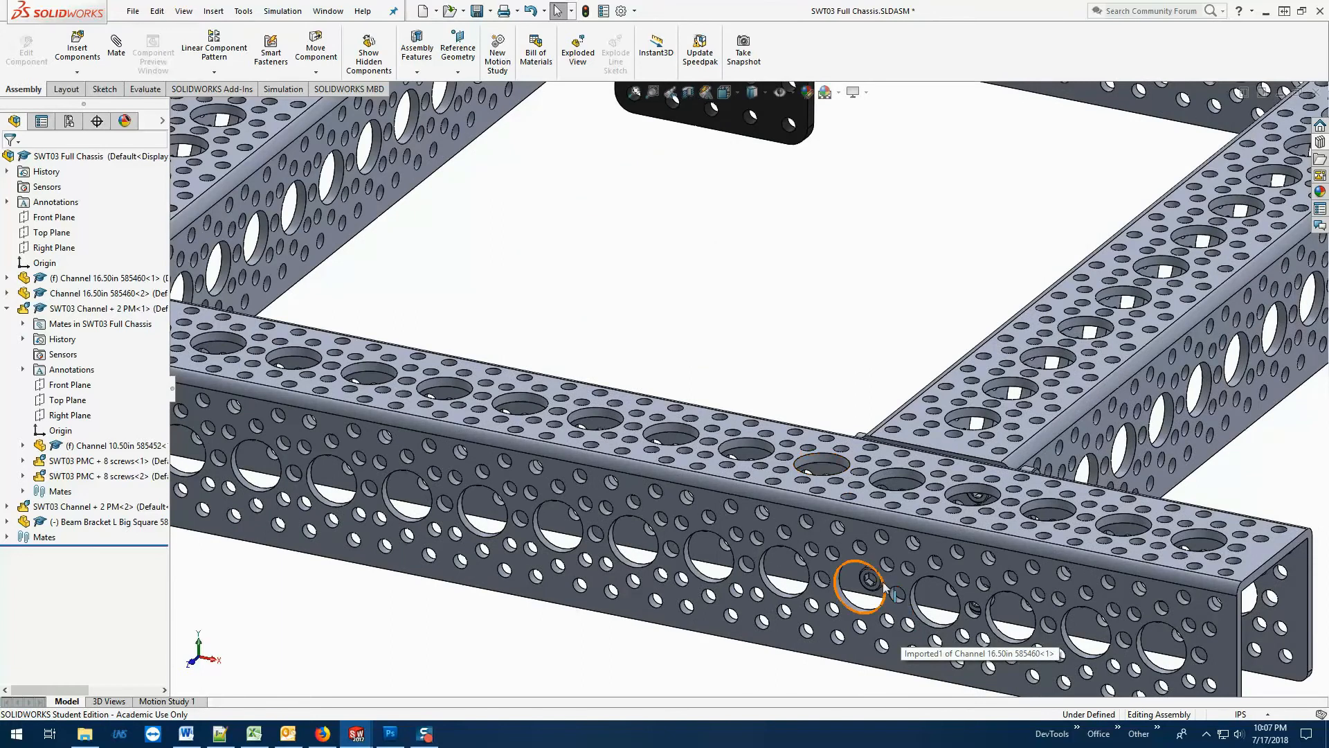
right_click(869, 580)
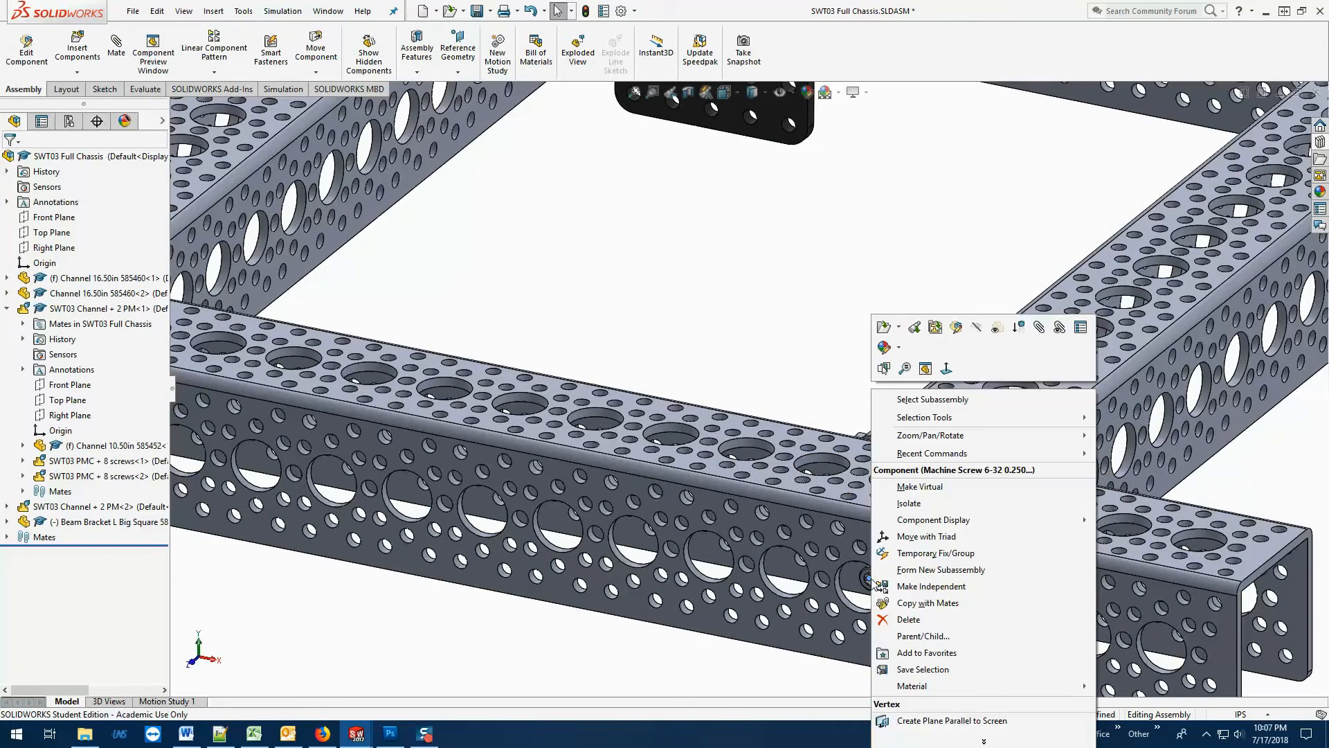
left_click(930, 558)
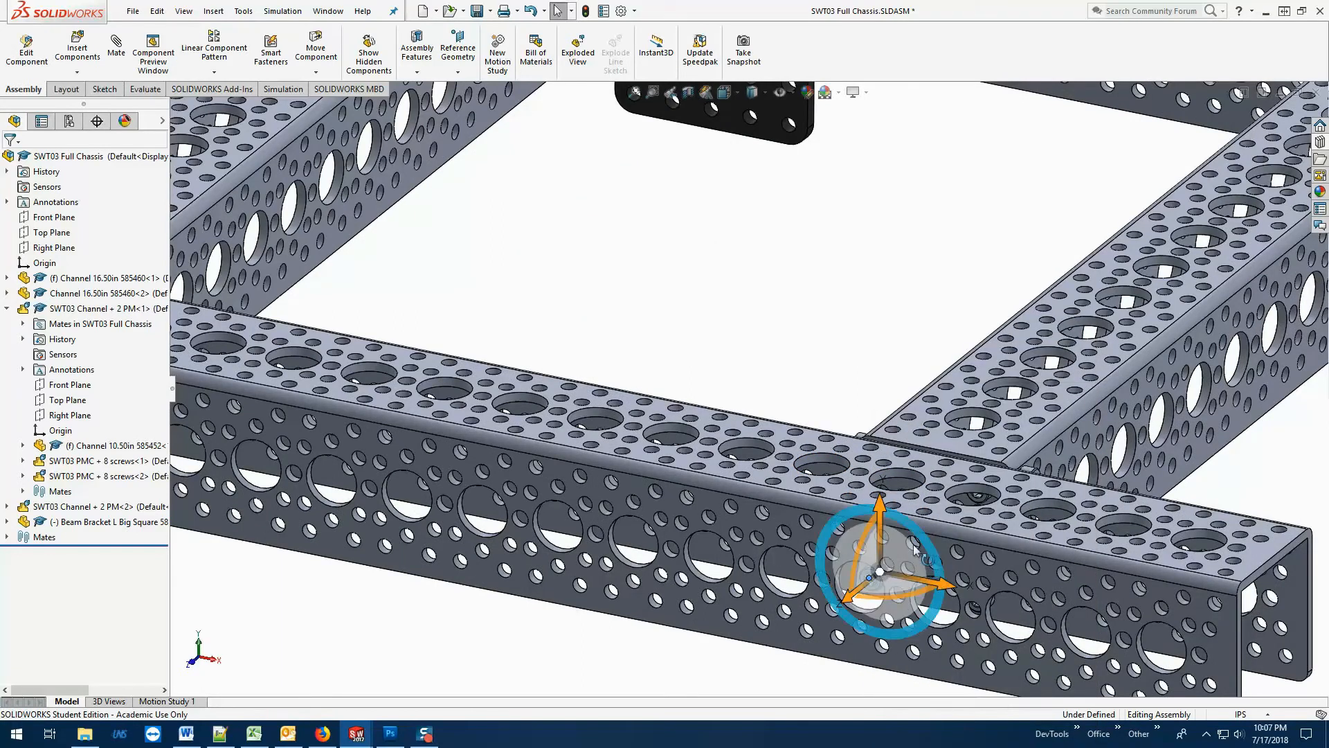
left_click_drag(920, 543, 691, 602)
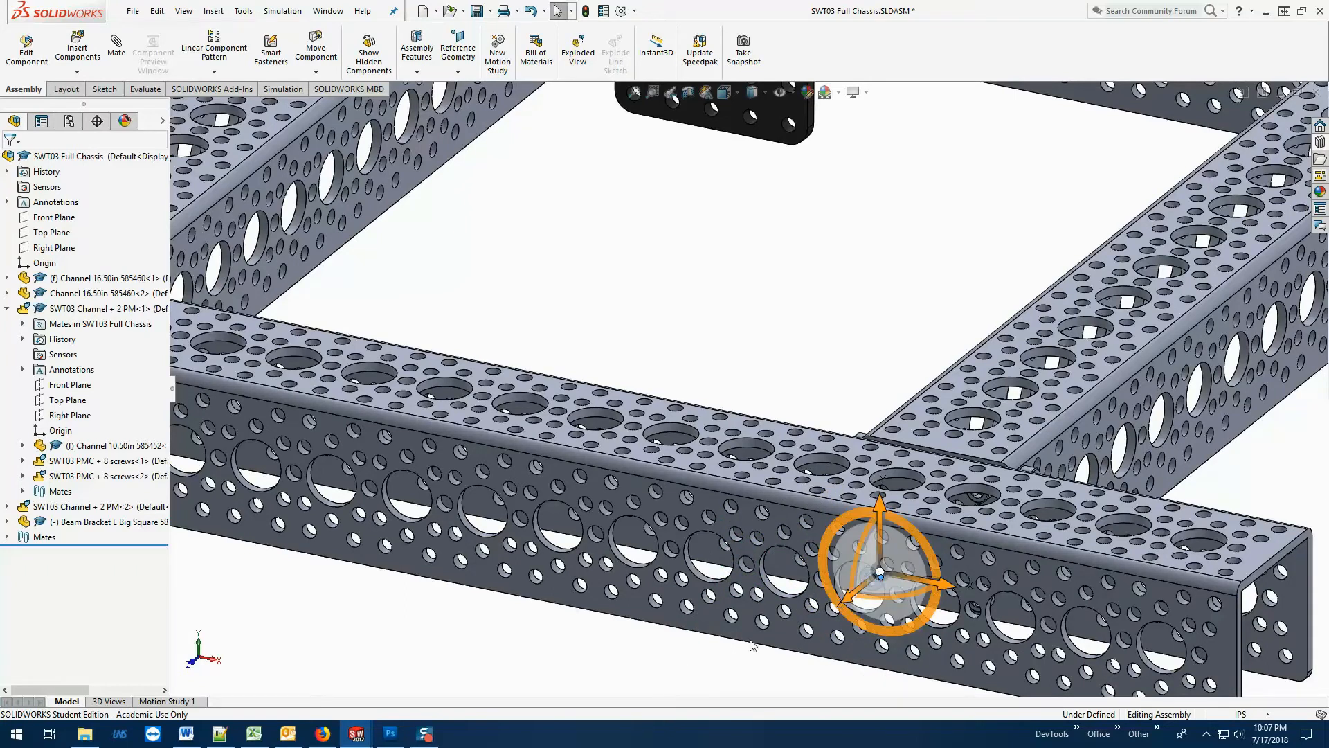
left_click_drag(857, 608, 784, 669)
left_click_drag(934, 590, 1058, 609)
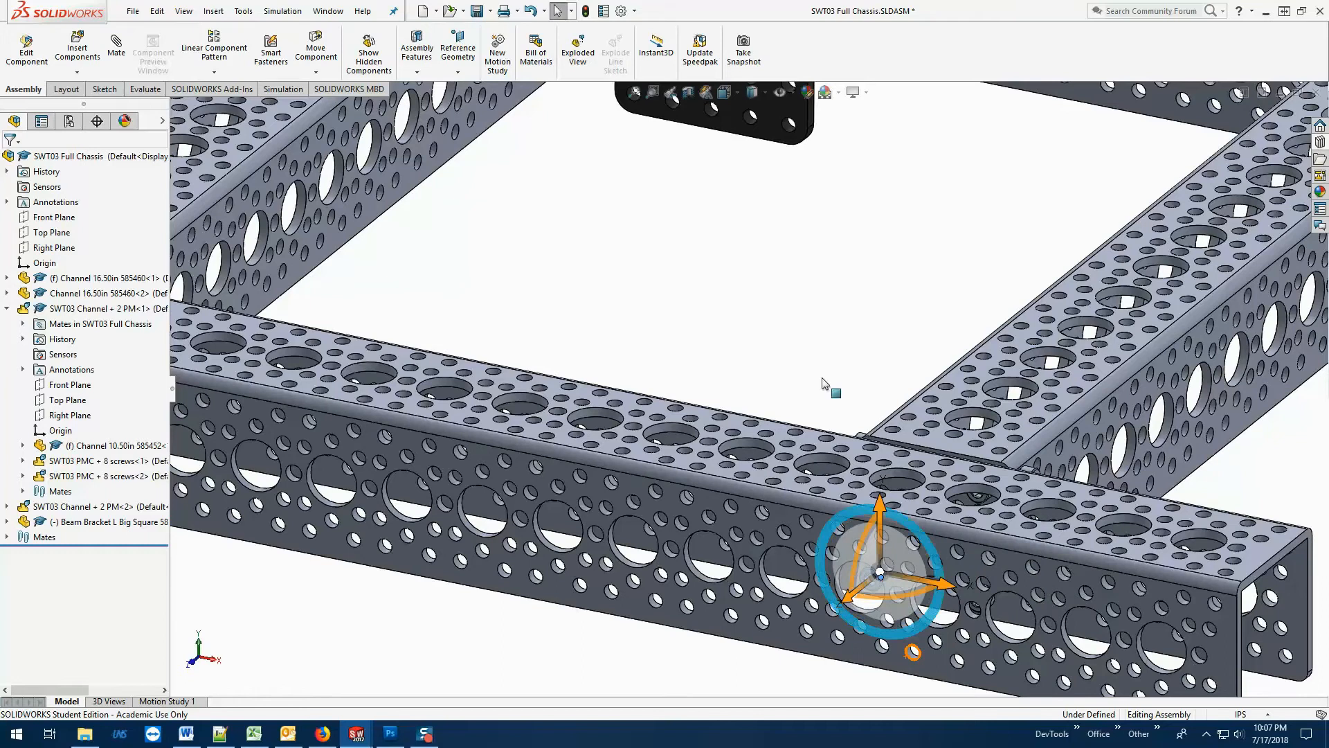
Show the Move with Triad handles on the black square beam bracket, and clear the selection.
left_click(837, 317)
scroll(836, 317, "up", 5)
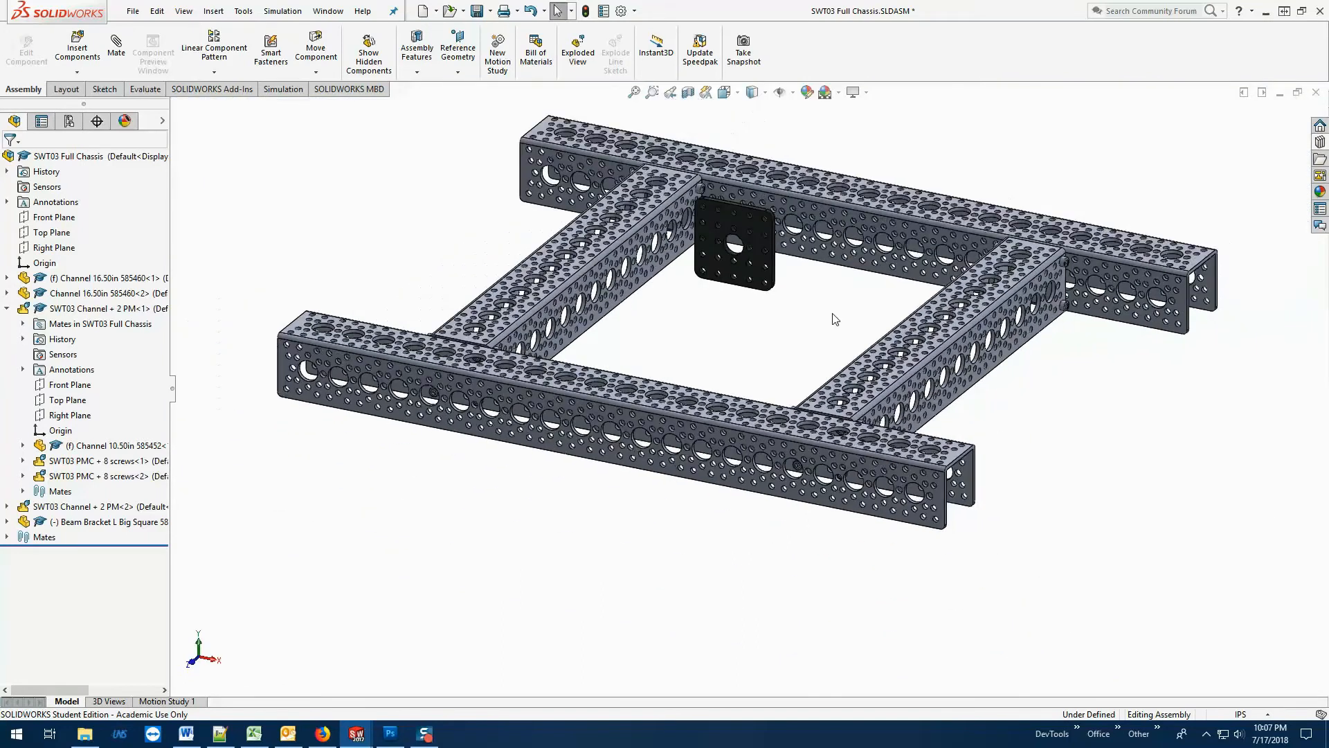
scroll(824, 308, "down", 3)
scroll(747, 278, "down", 2)
right_click(667, 219)
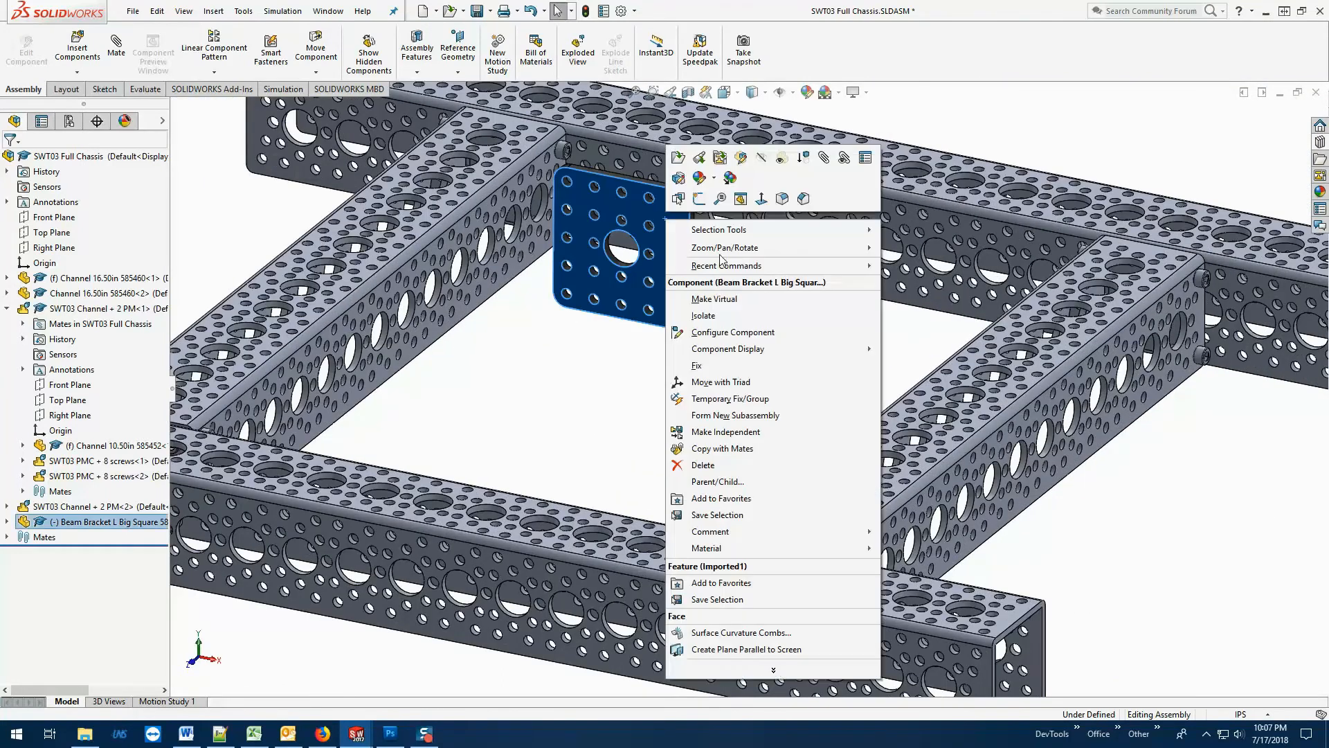
left_click(748, 382)
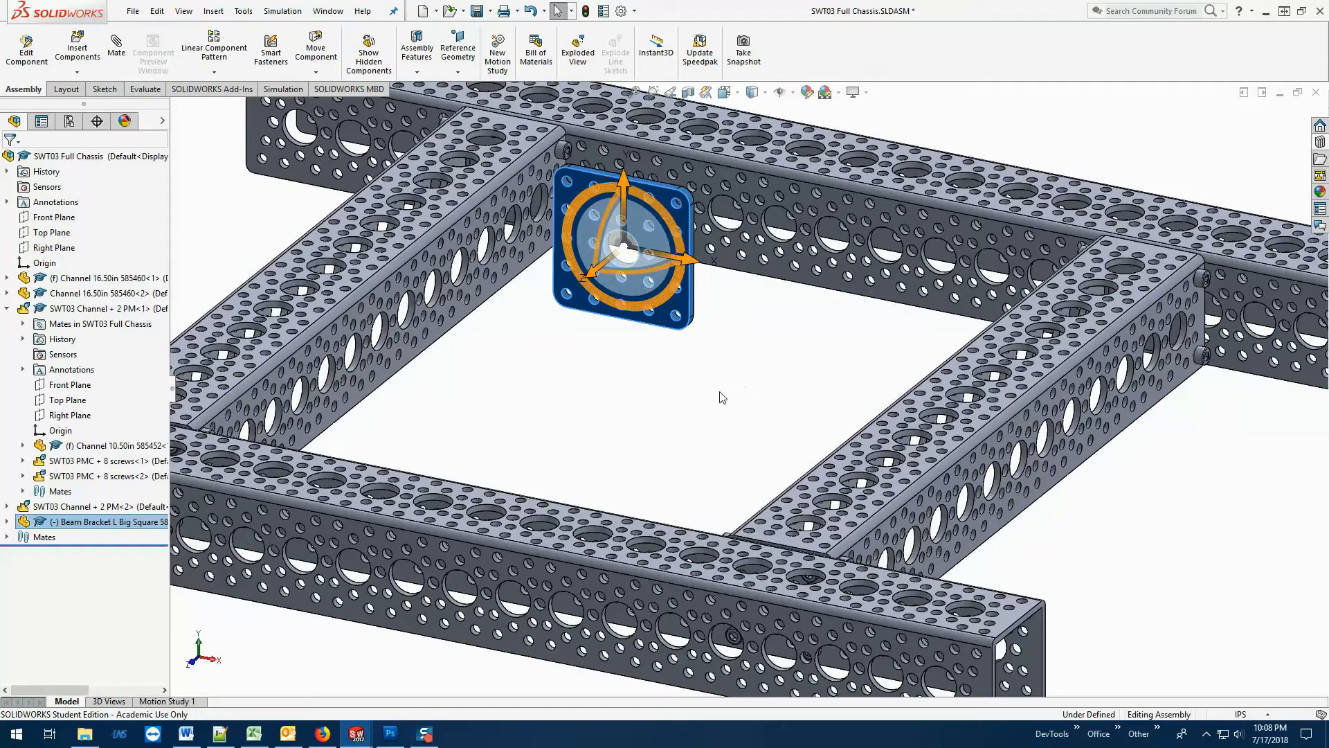
left_click(654, 406)
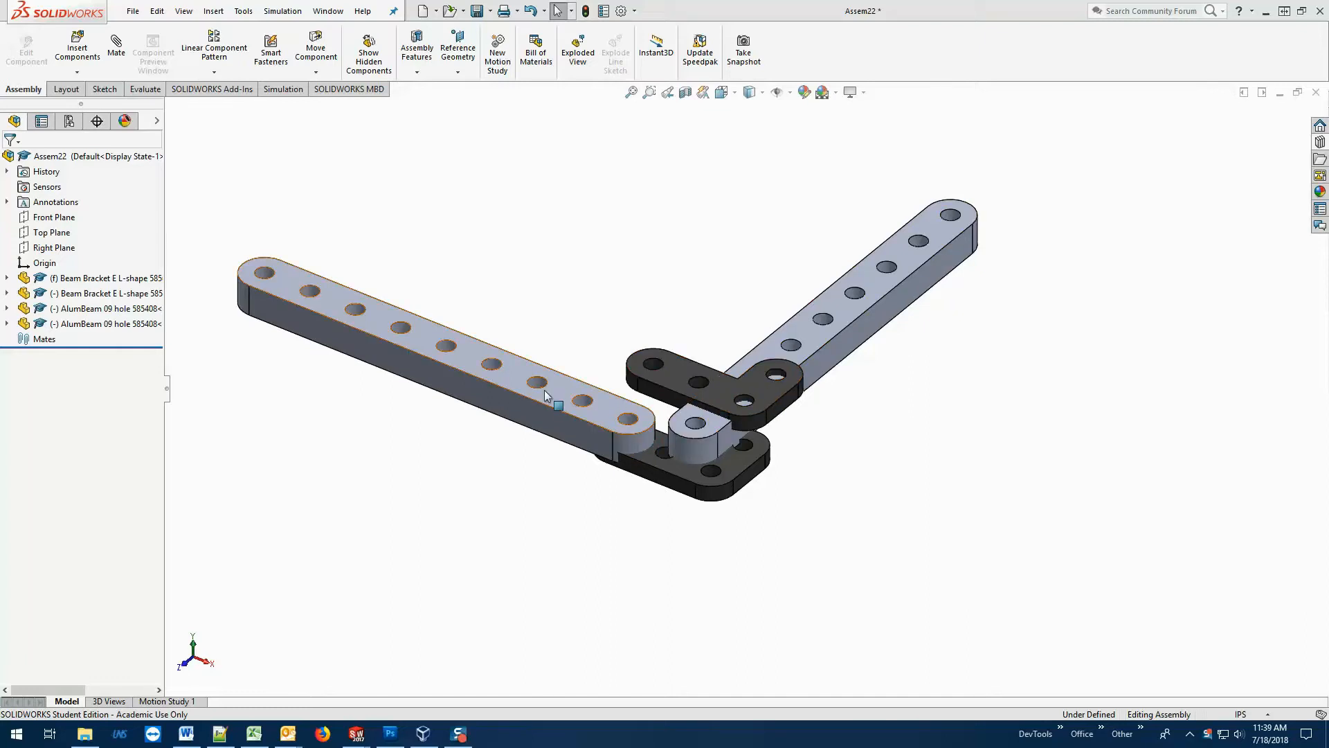
Try to move the fixed upper L-shaped beam bracket in Assem22 and review the component commands offered for it.
left_click(727, 385)
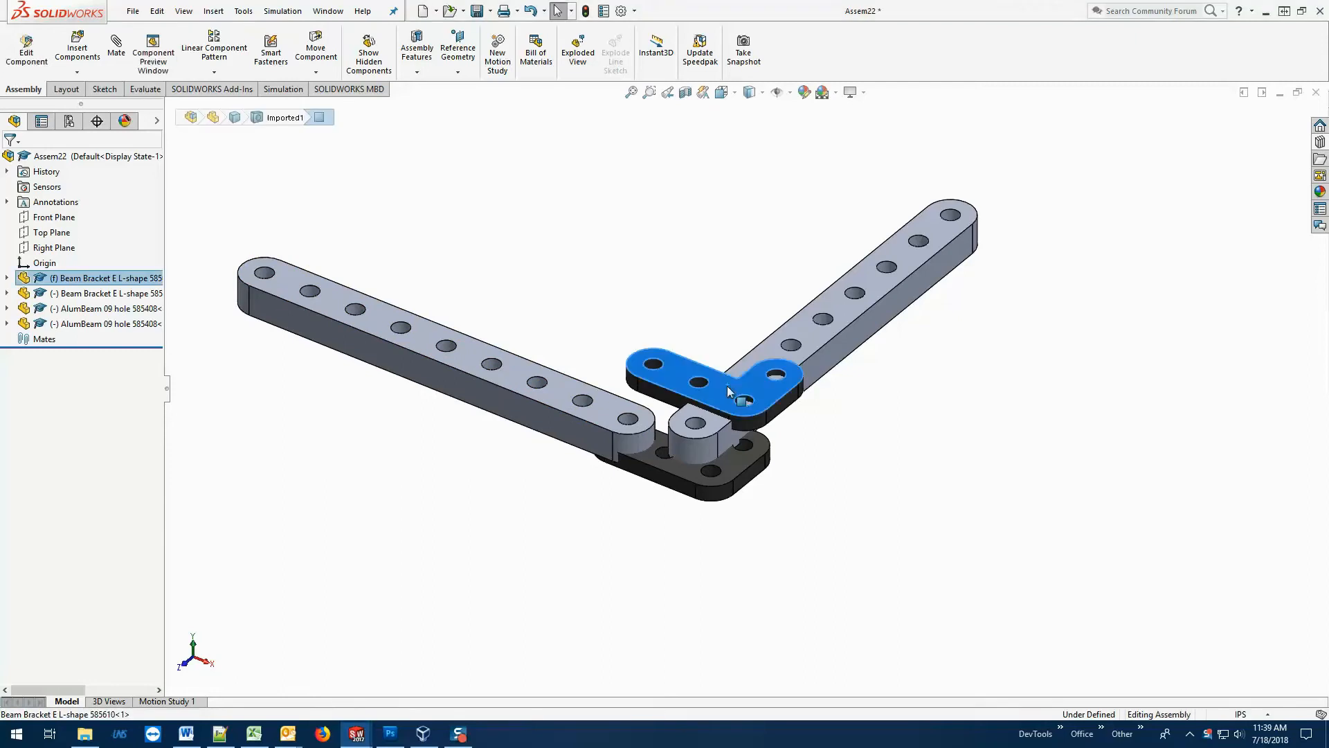
left_click_drag(727, 385, 717, 401)
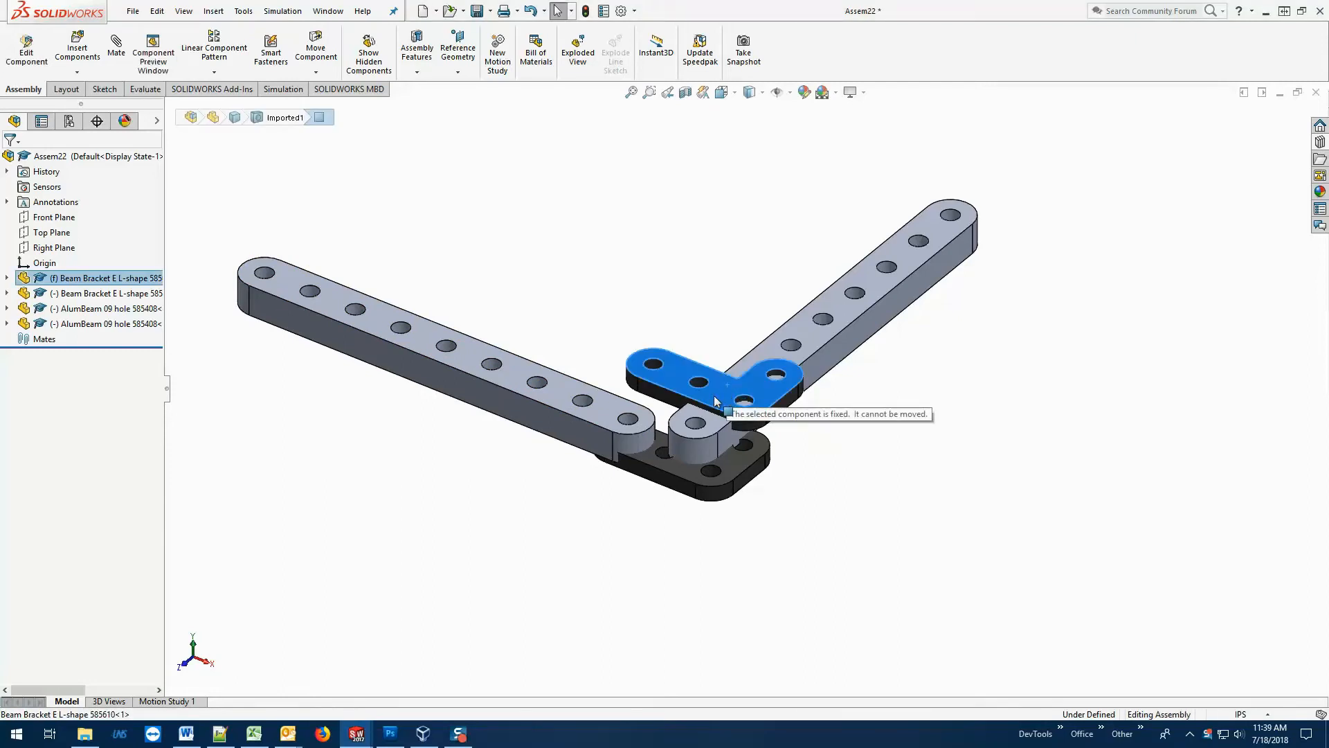
left_click(908, 410)
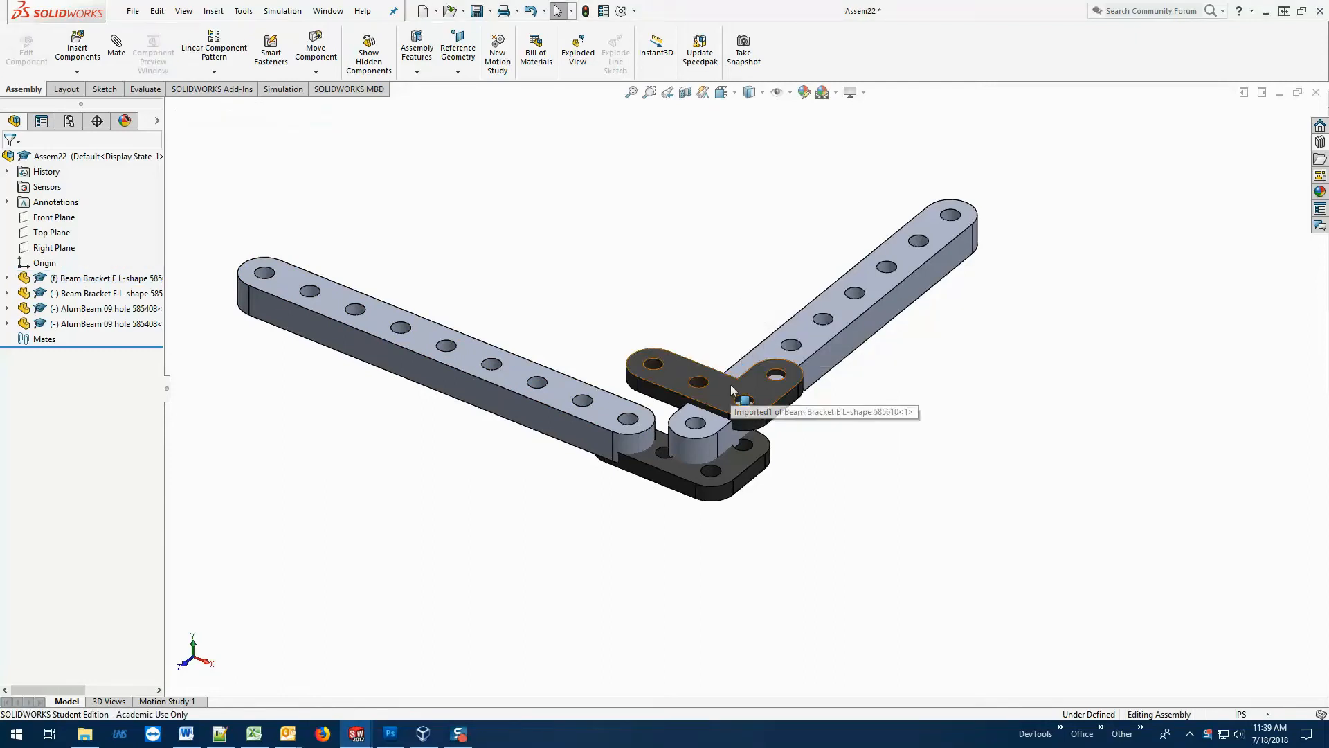
right_click(731, 390)
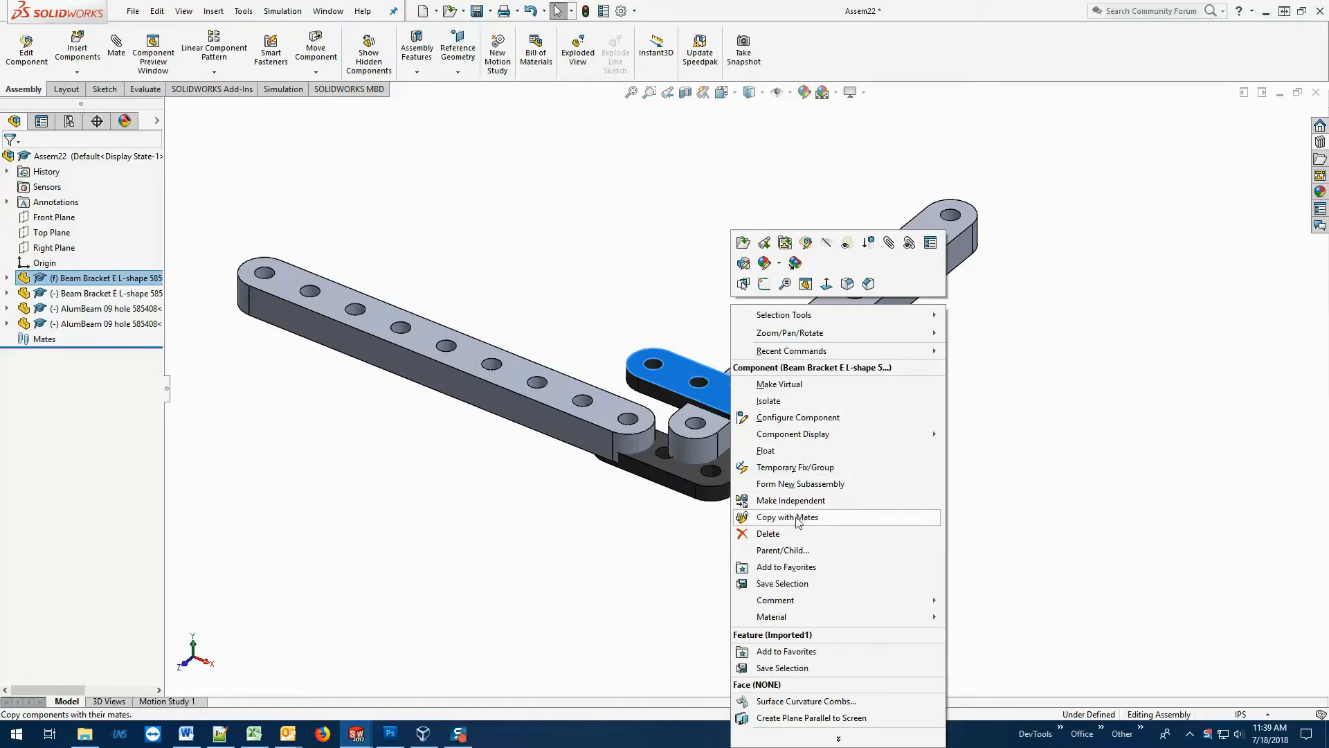
left_click(671, 316)
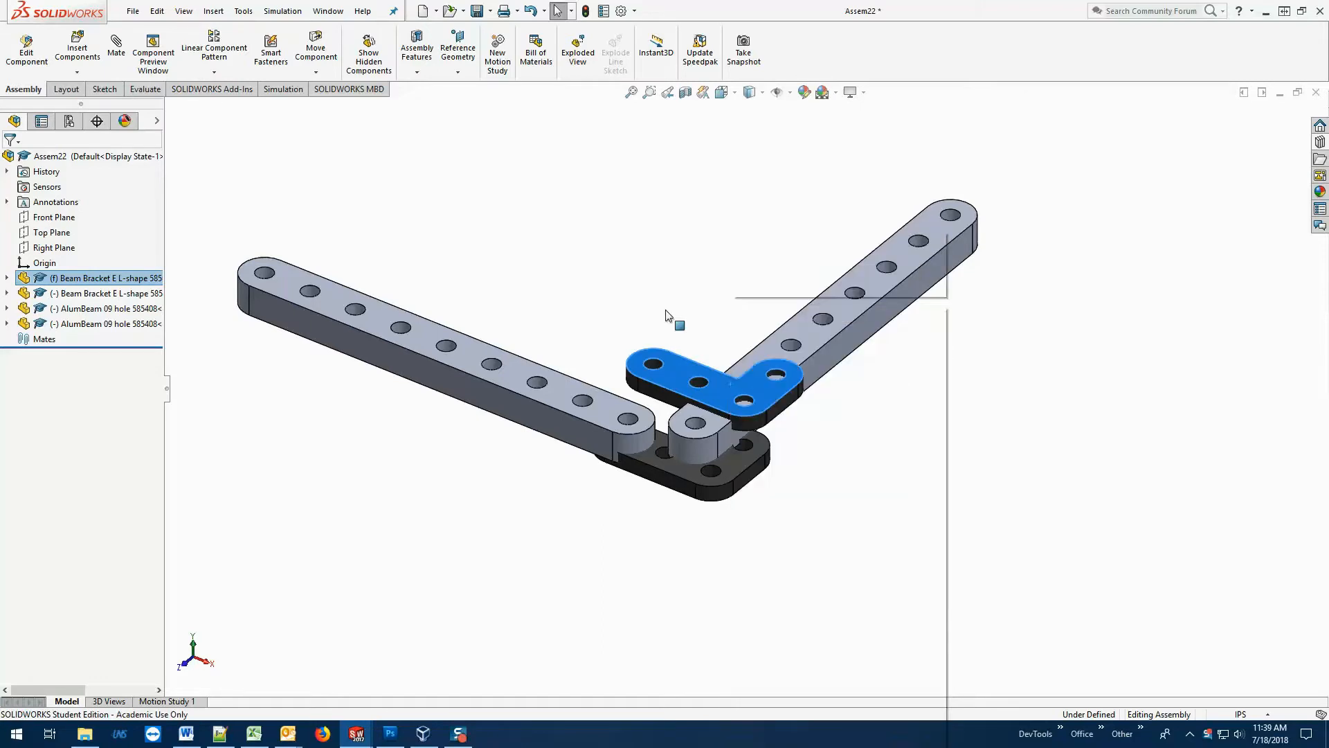
left_click(724, 384)
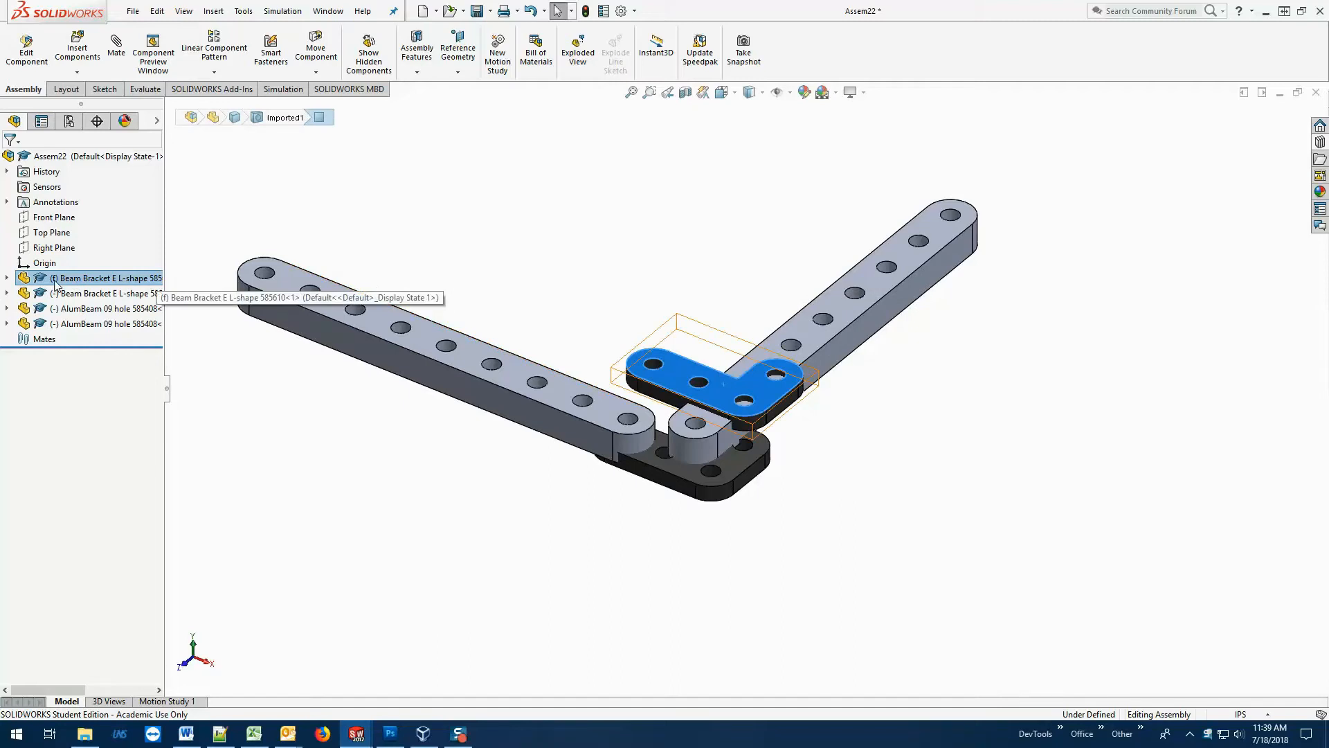
left_click(340, 444)
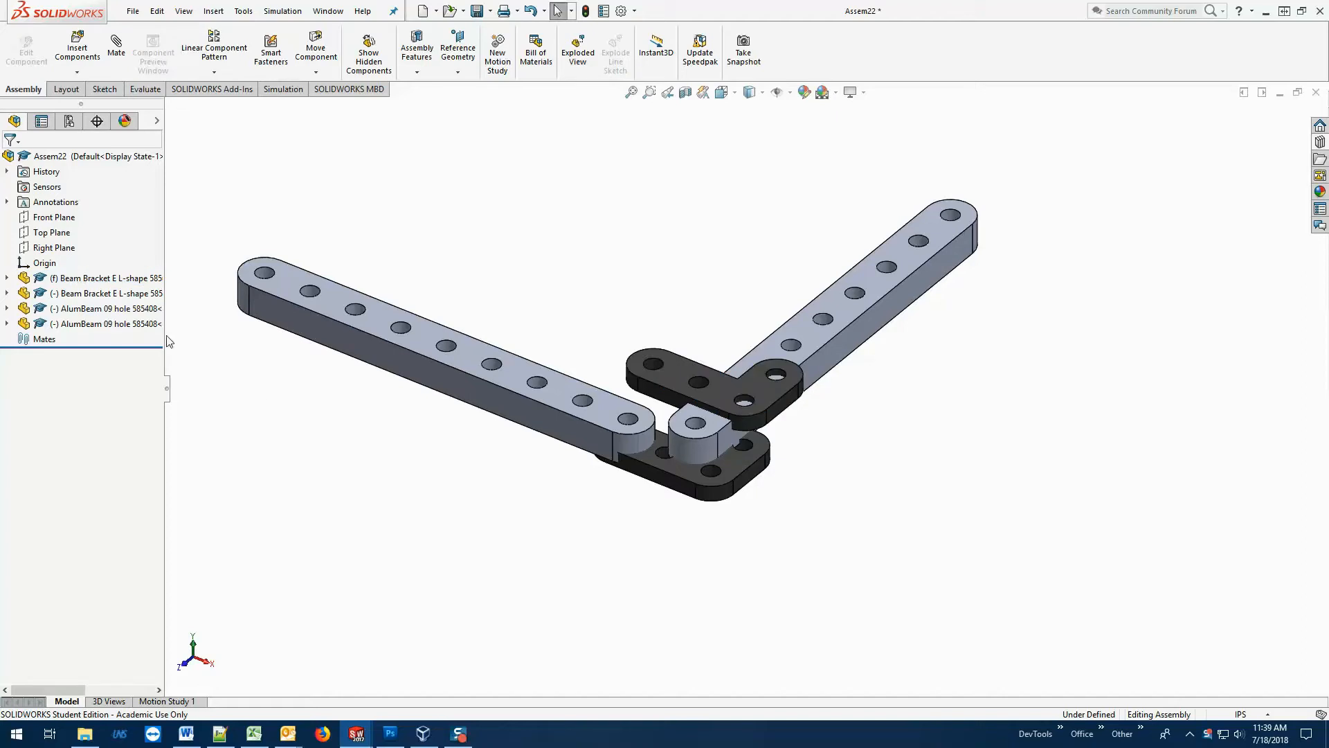
Float the fixed upper Beam Bracket E L-shape component.
left_click(70, 284)
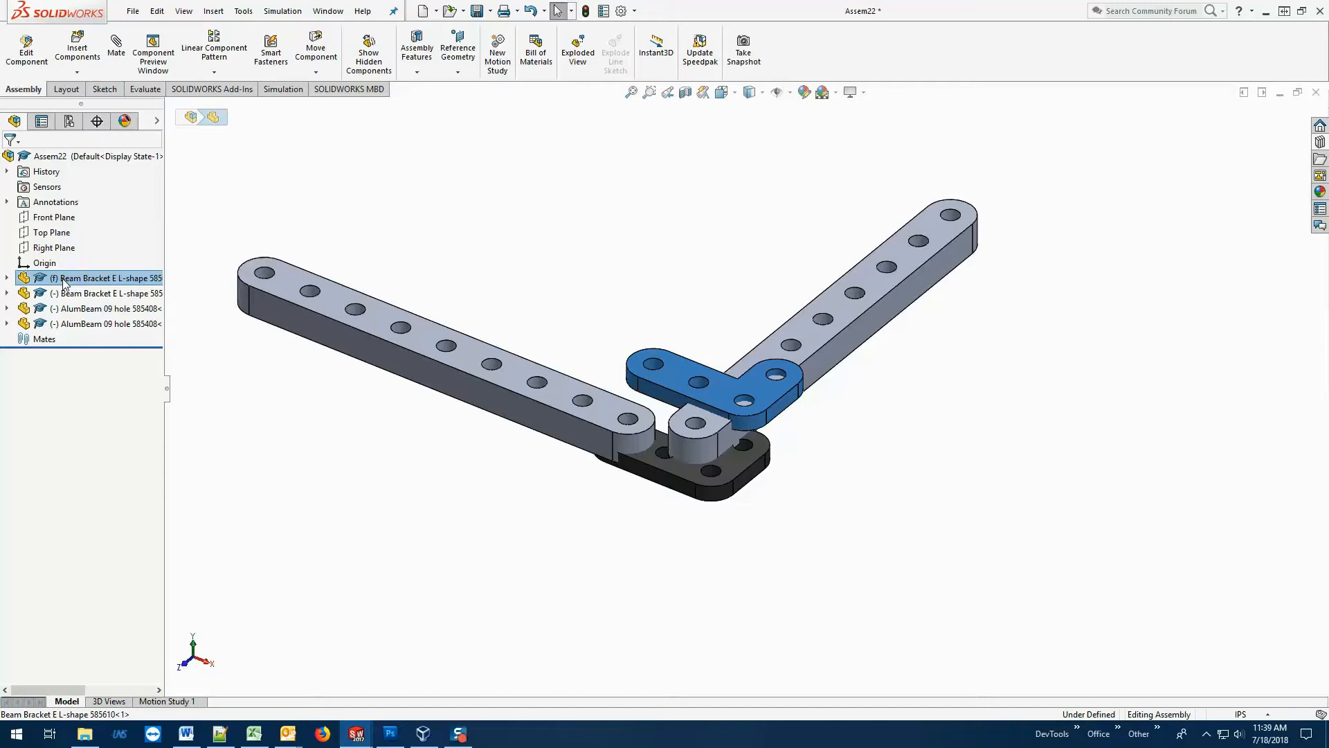
right_click(64, 281)
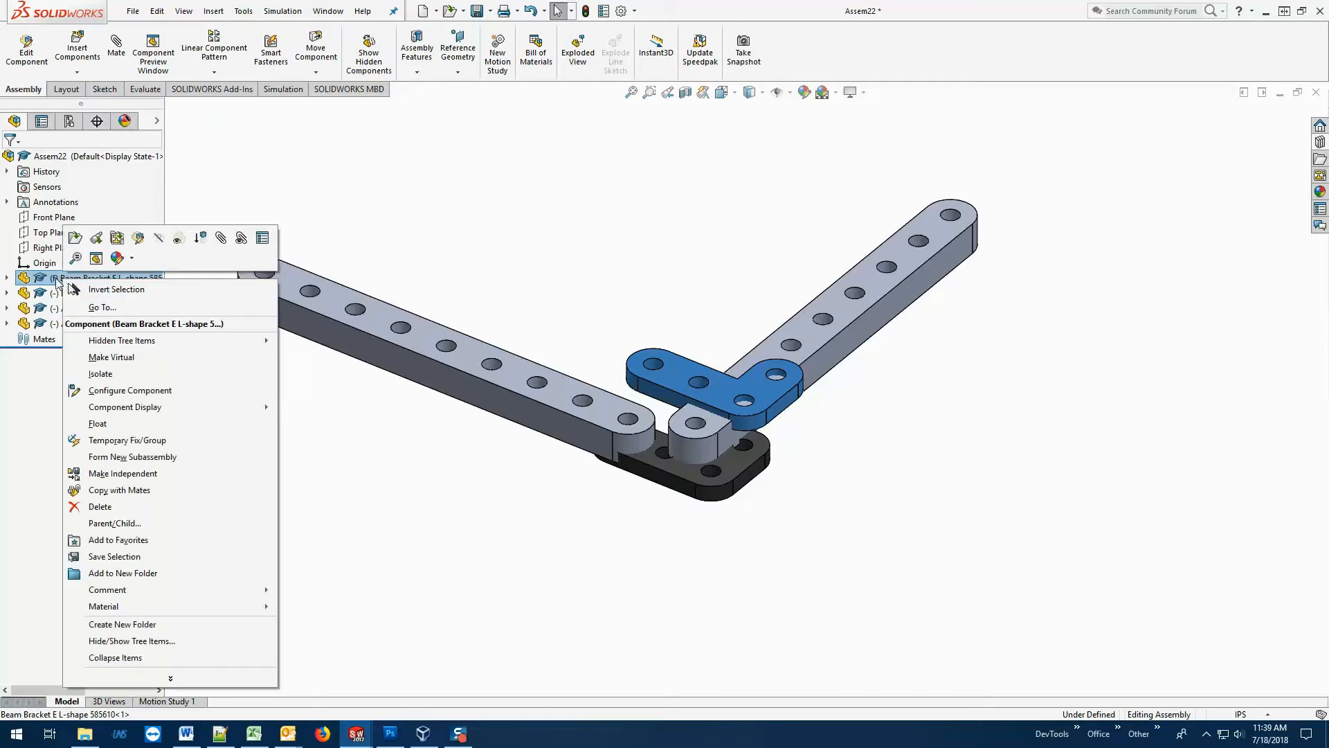
left_click(104, 425)
right_click(676, 376)
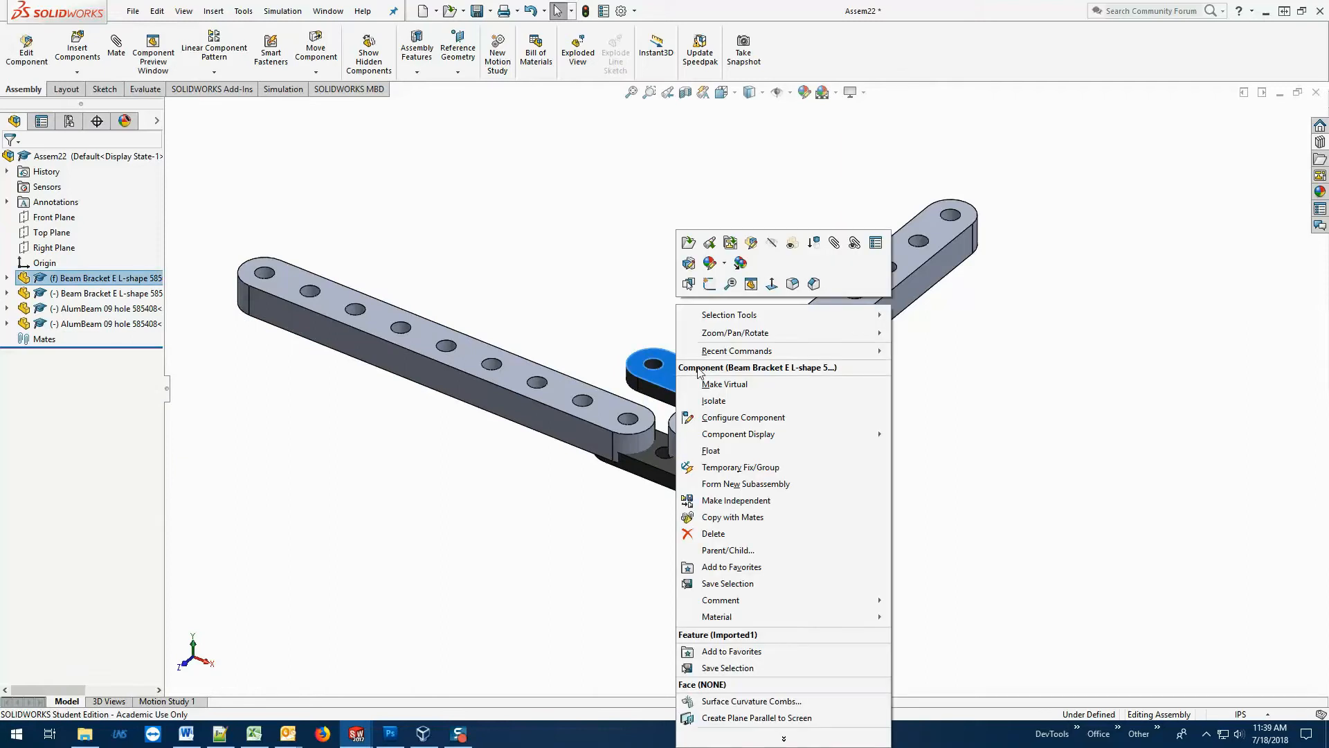
left_click(755, 457)
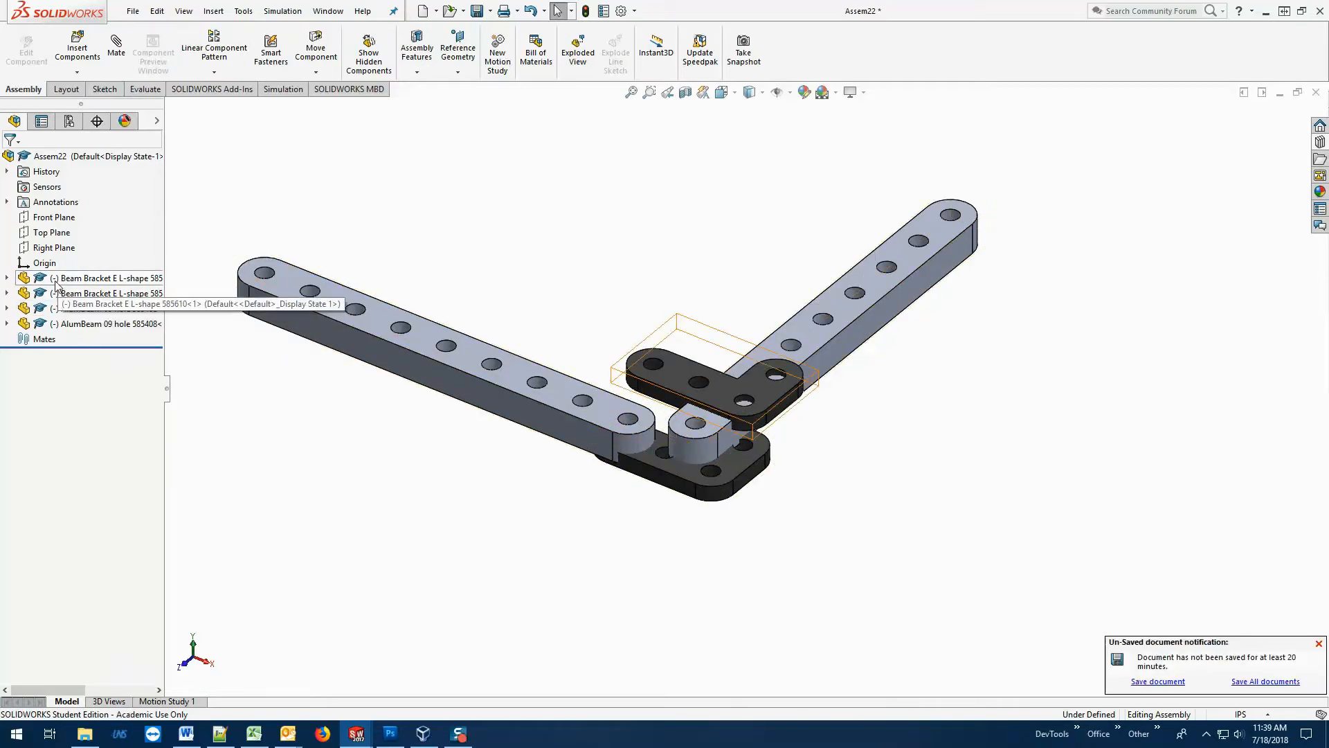
Move the upper L-shaped bracket freehand and with the triad so it sits over the corner where the two beams meet.
mouse_move(638, 372)
left_mouse_down()
mouse_move(657, 363)
mouse_move(637, 354)
left_mouse_up()
right_click(671, 373)
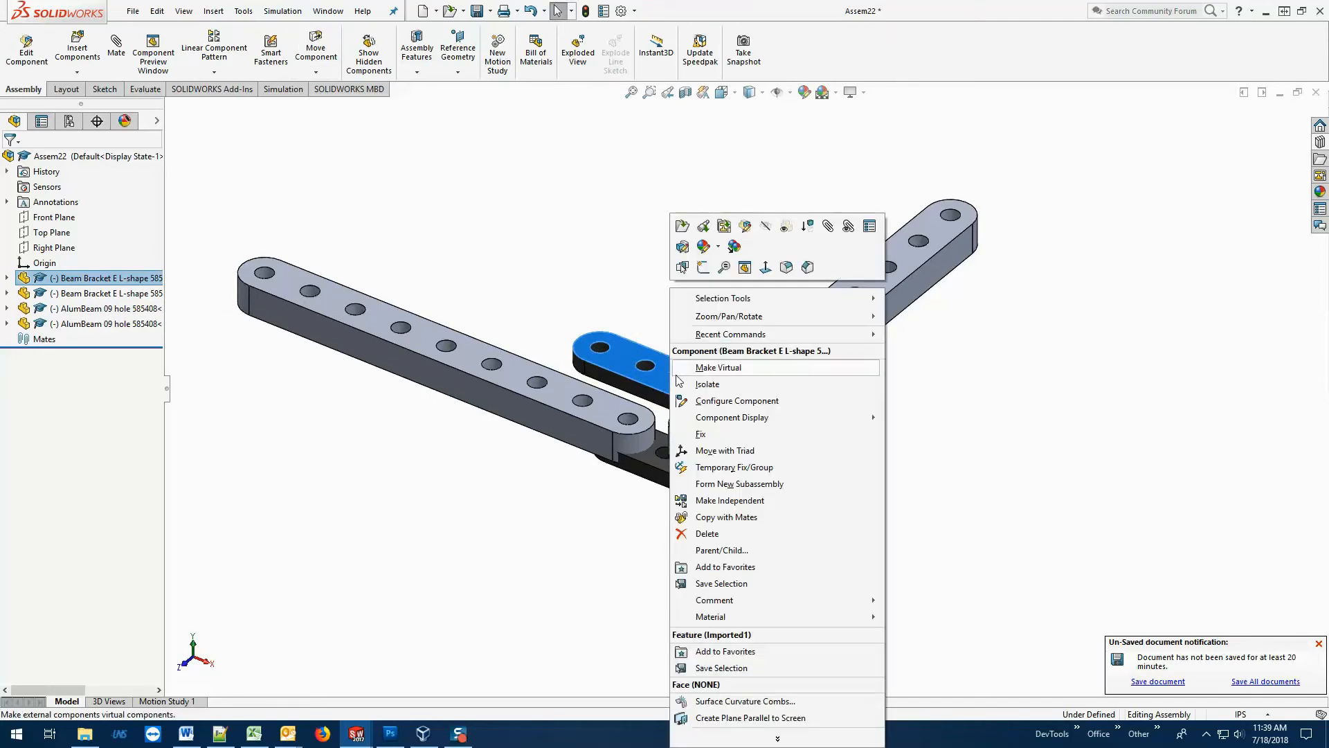
left_click(746, 448)
left_click_drag(662, 320, 694, 418)
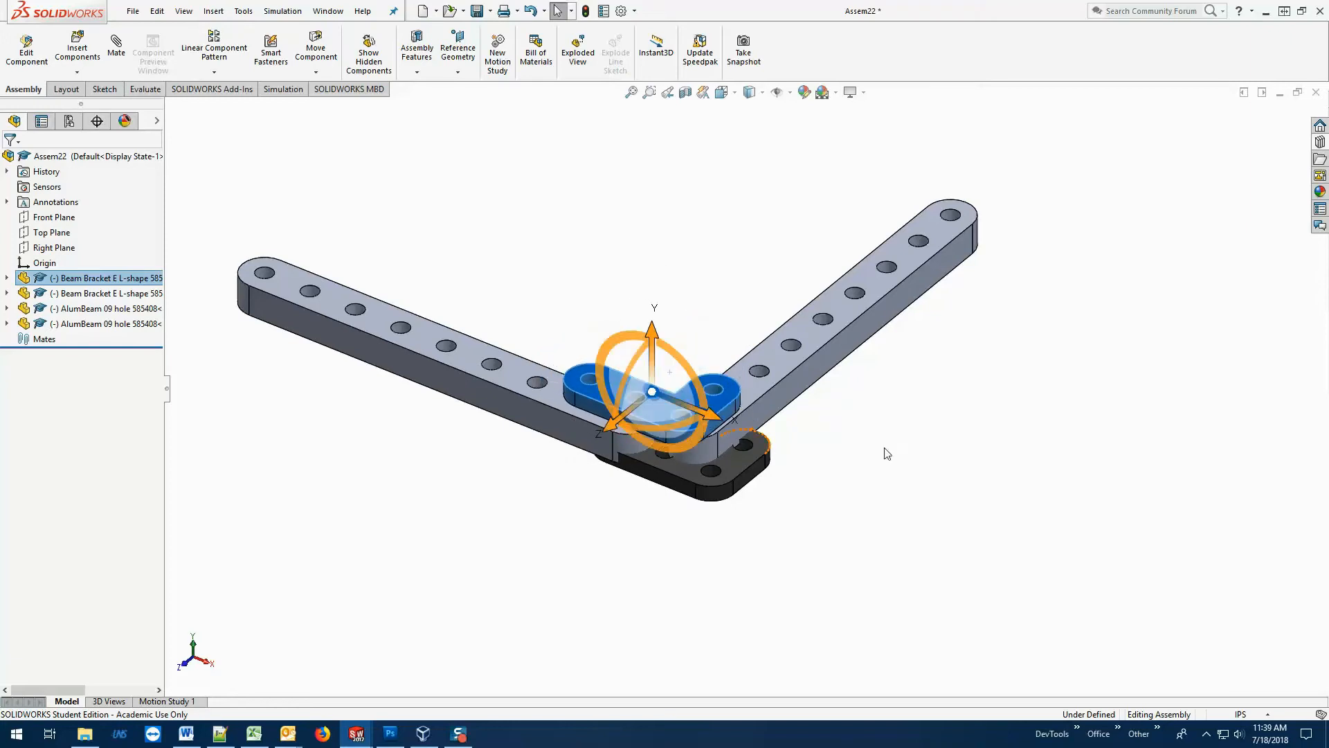
left_click(907, 458)
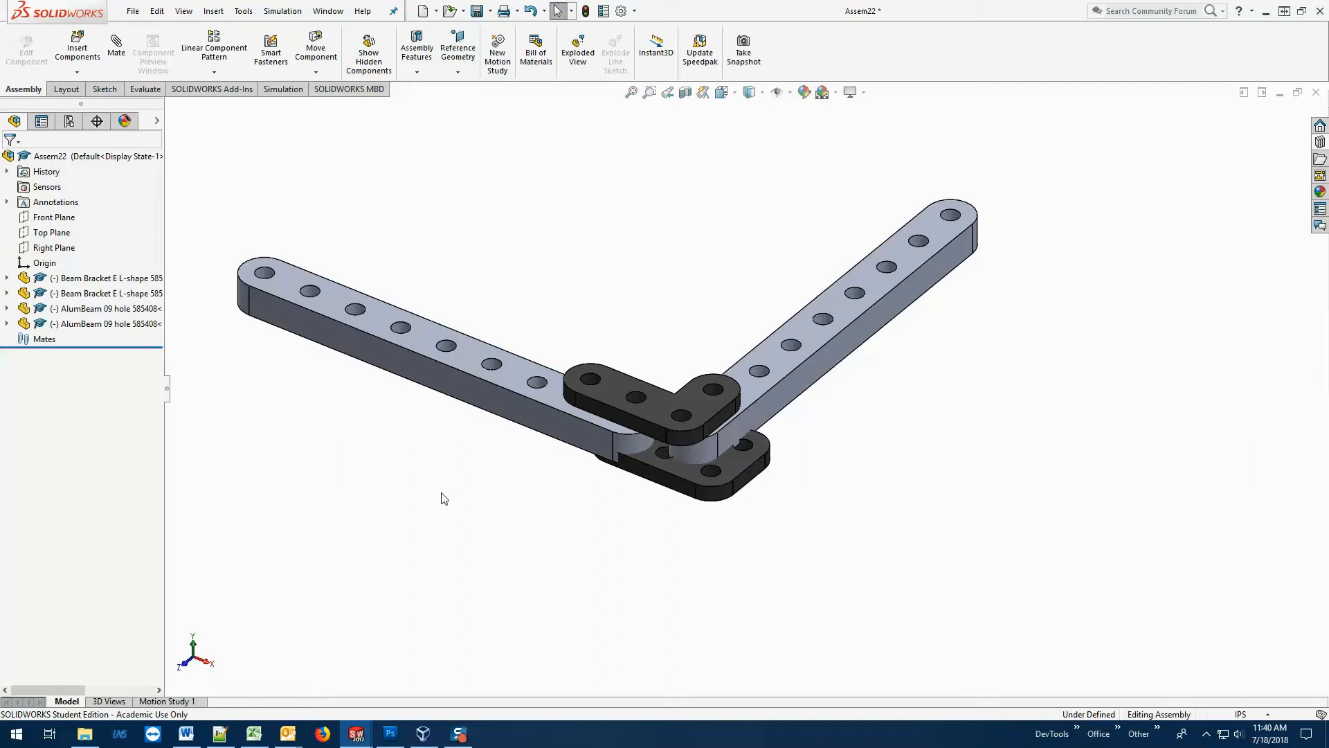
Fix the longer-standing corner's first AlumBeam 09 hole component, the beam descending toward the brackets, in place.
left_click(509, 371)
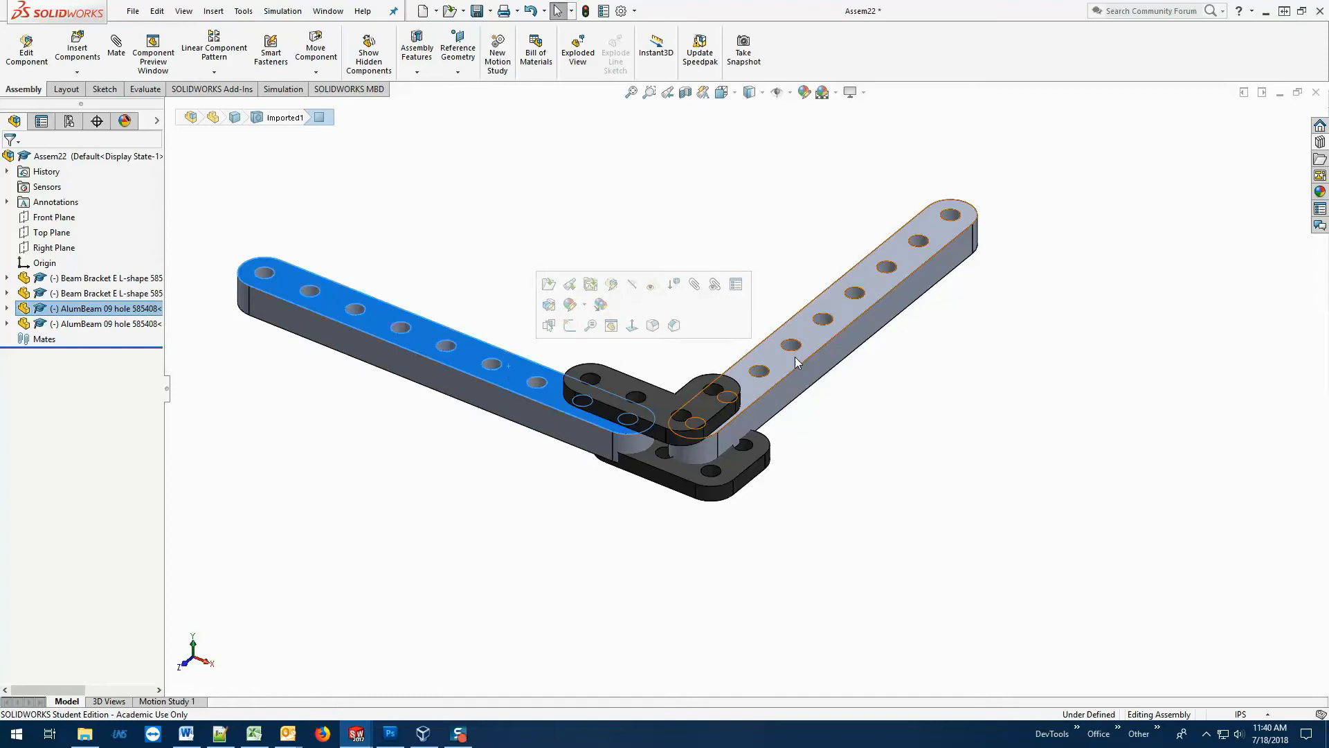
left_click(794, 356)
left_click(508, 373)
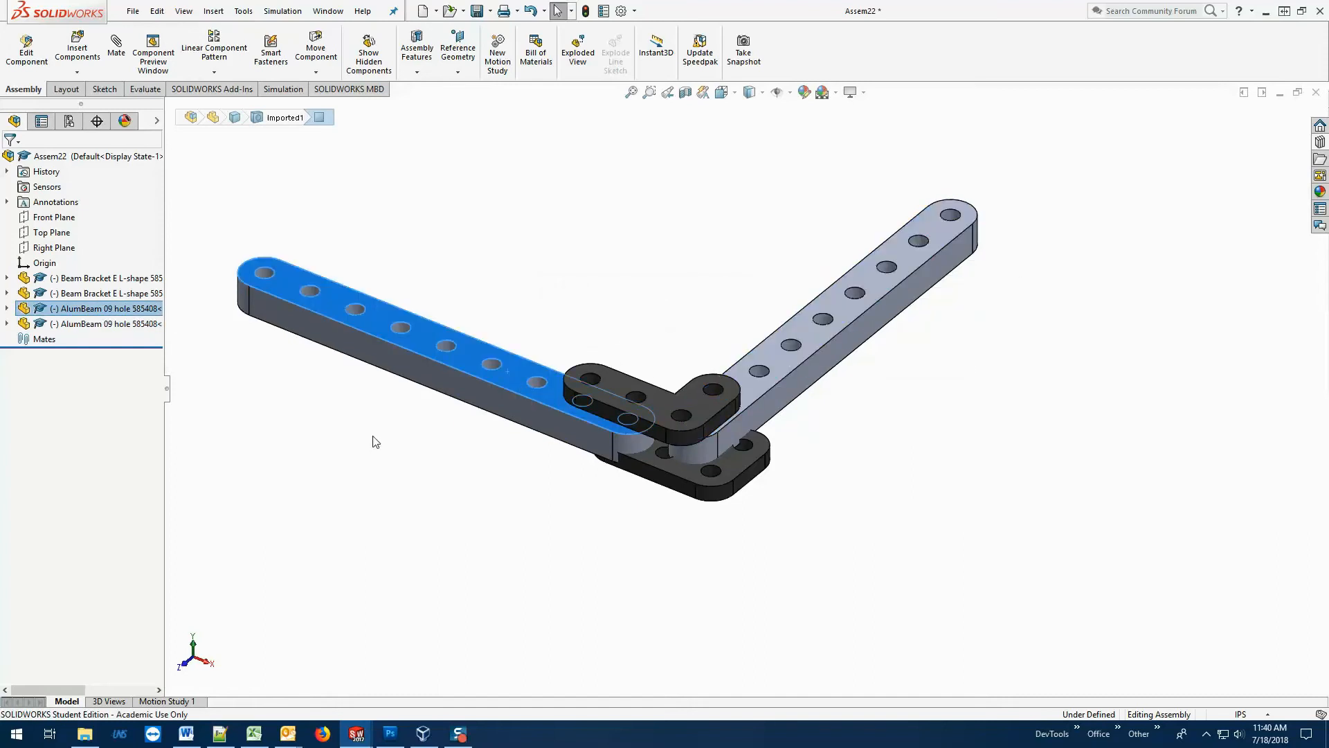
right_click(91, 311)
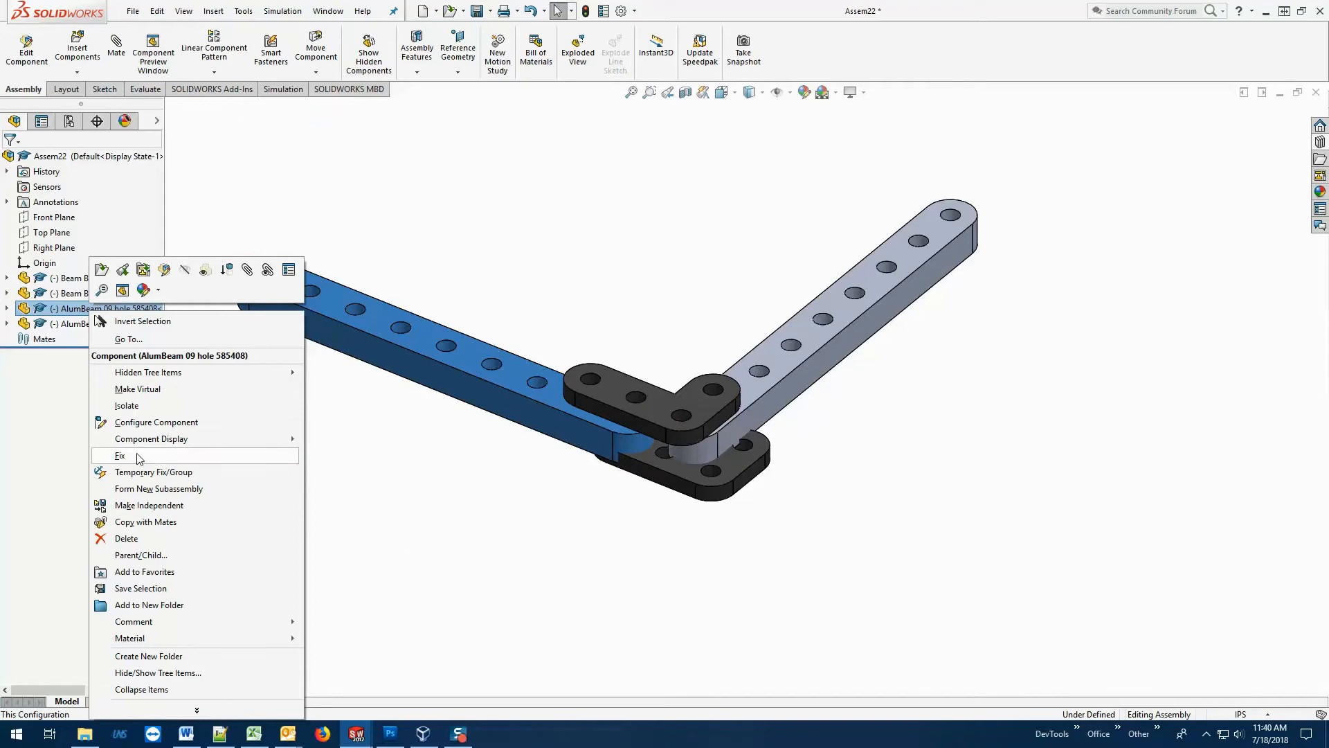
left_click(388, 439)
right_click(439, 332)
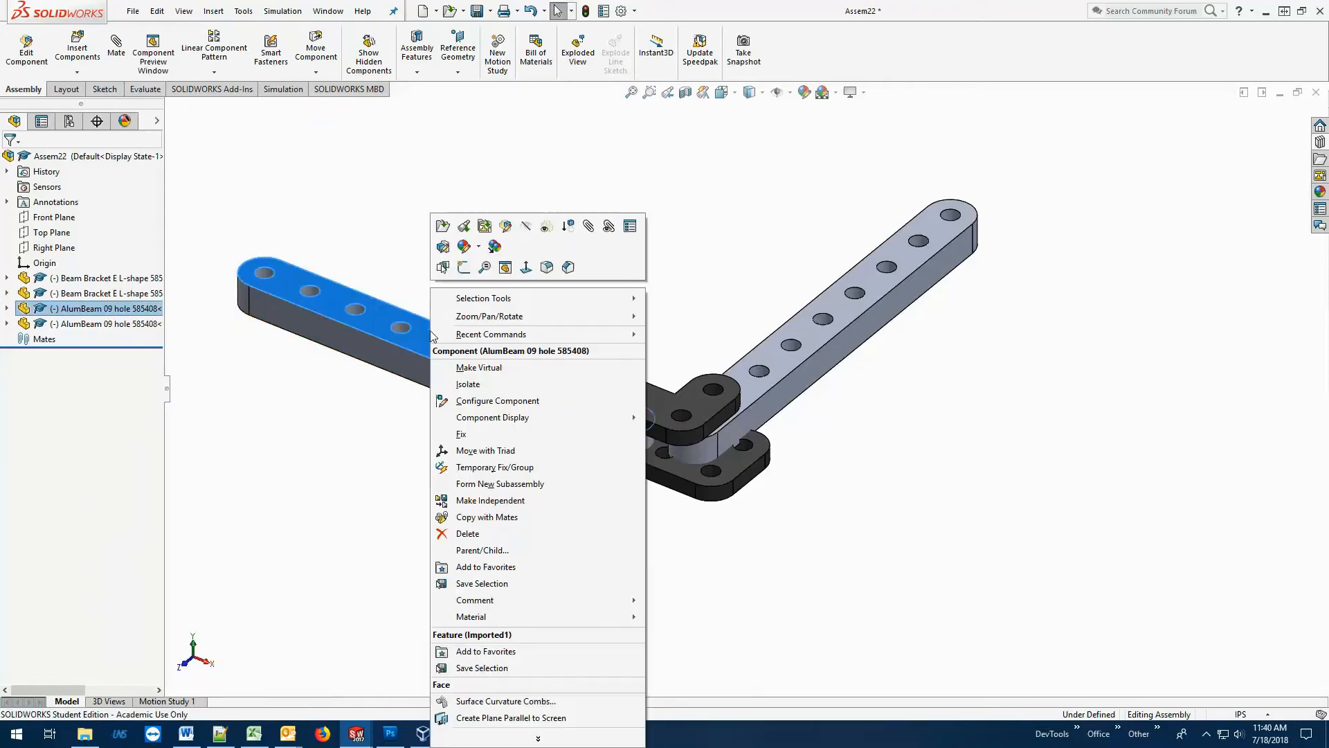
left_click(476, 436)
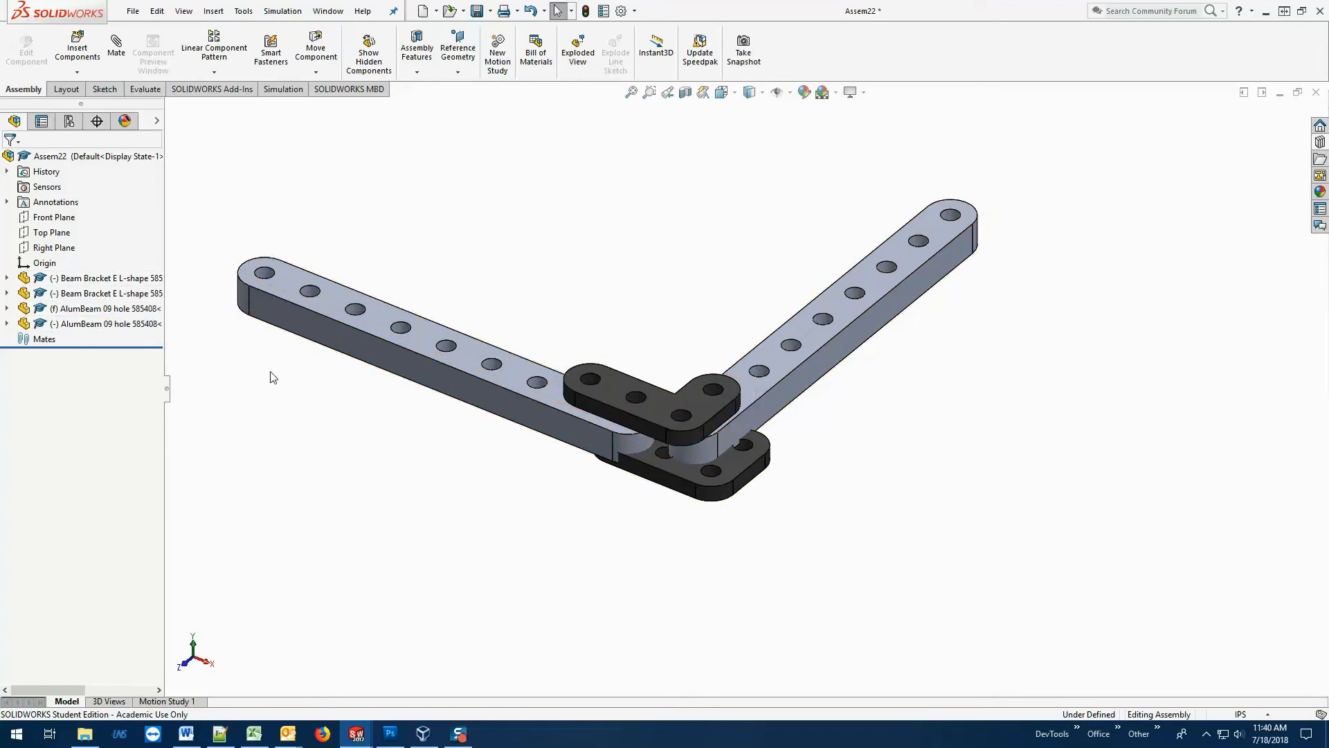
Try to move the fixed beam, and move the other beam and both L-shaped brackets freely away from the joint.
left_click_drag(449, 356, 476, 367)
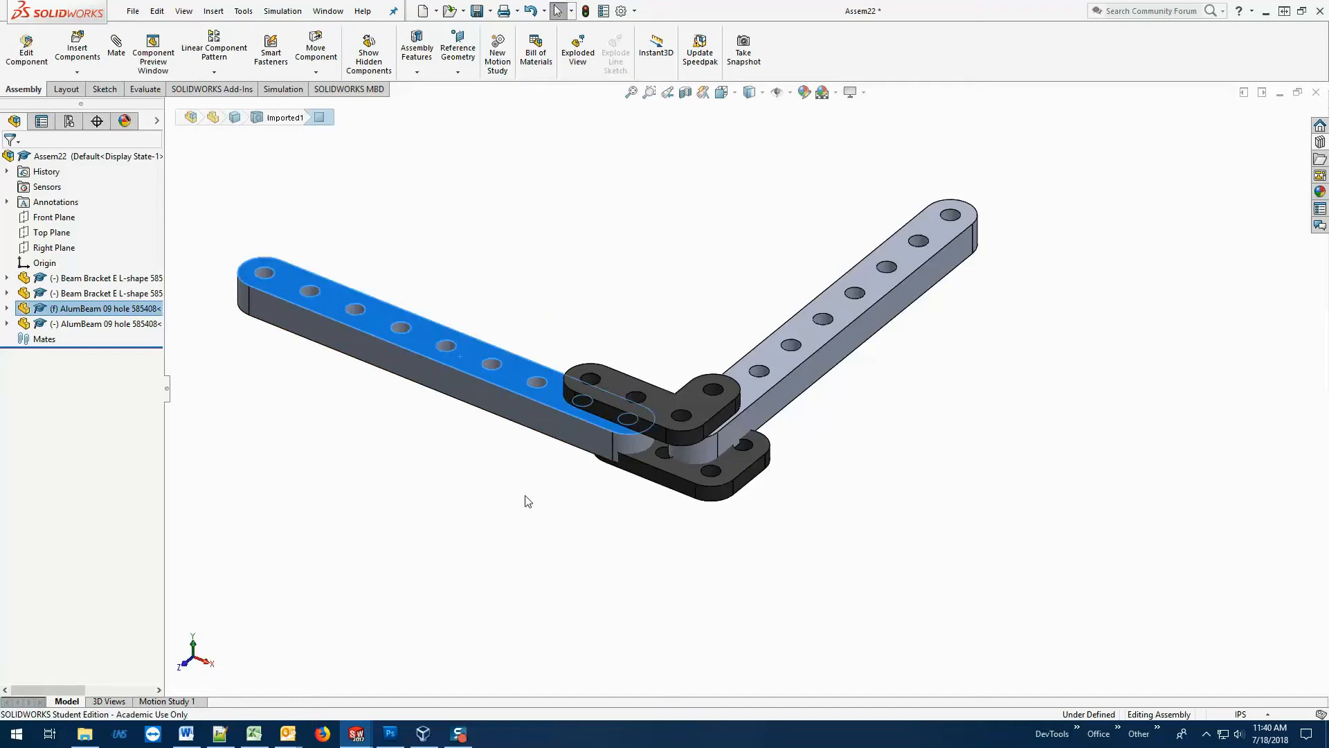
left_click_drag(668, 403, 661, 408)
left_click_drag(762, 386, 810, 378)
left_click_drag(683, 454, 670, 479)
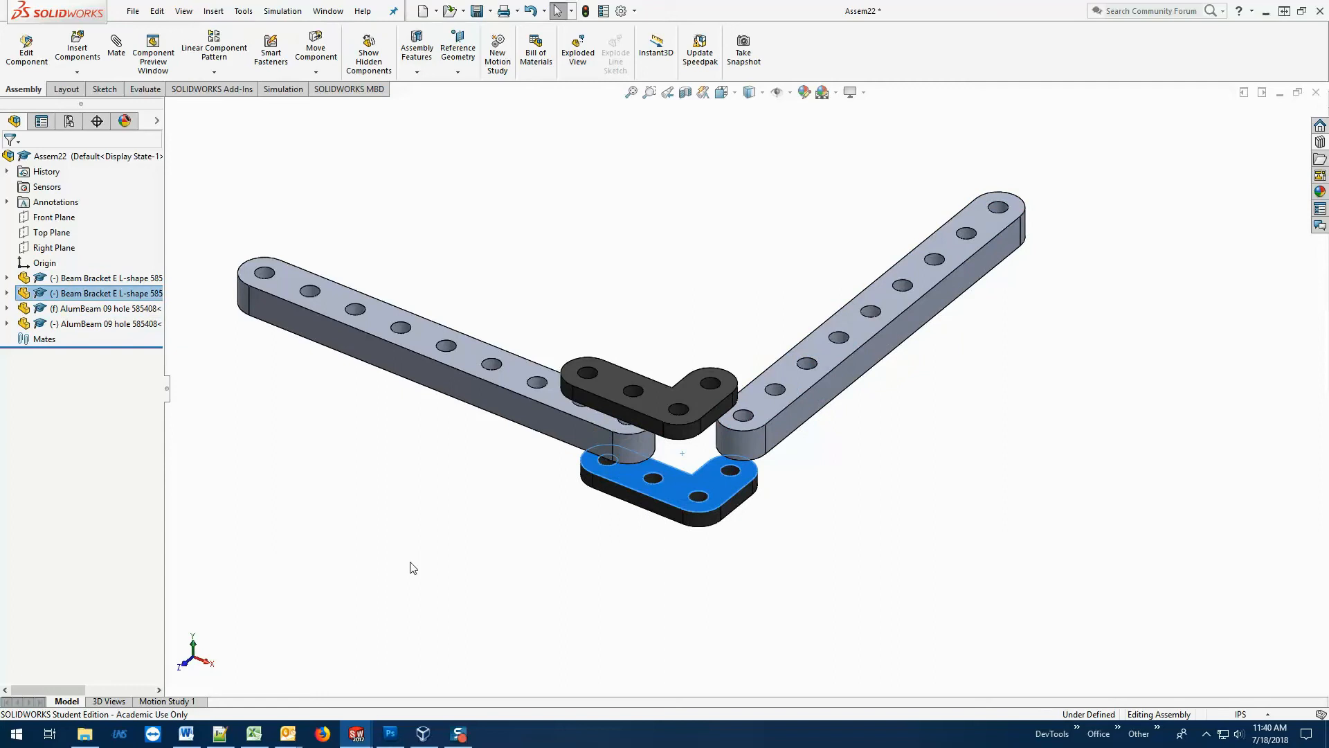
left_click(263, 472)
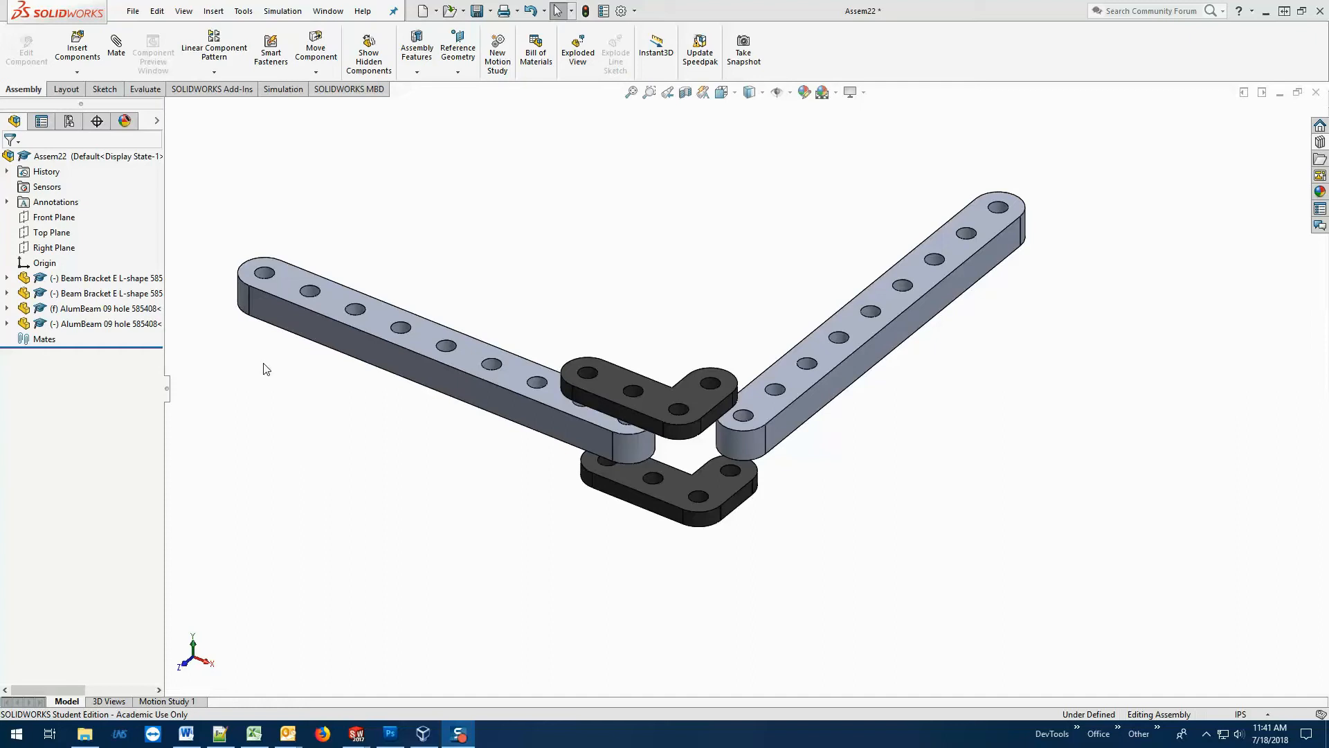
Reorder the feature tree so the fixed AlumBeam 09 hole component comes first, followed directly by the second AlumBeam 09 hole.
left_click(74, 311)
left_click_drag(75, 311, 56, 264)
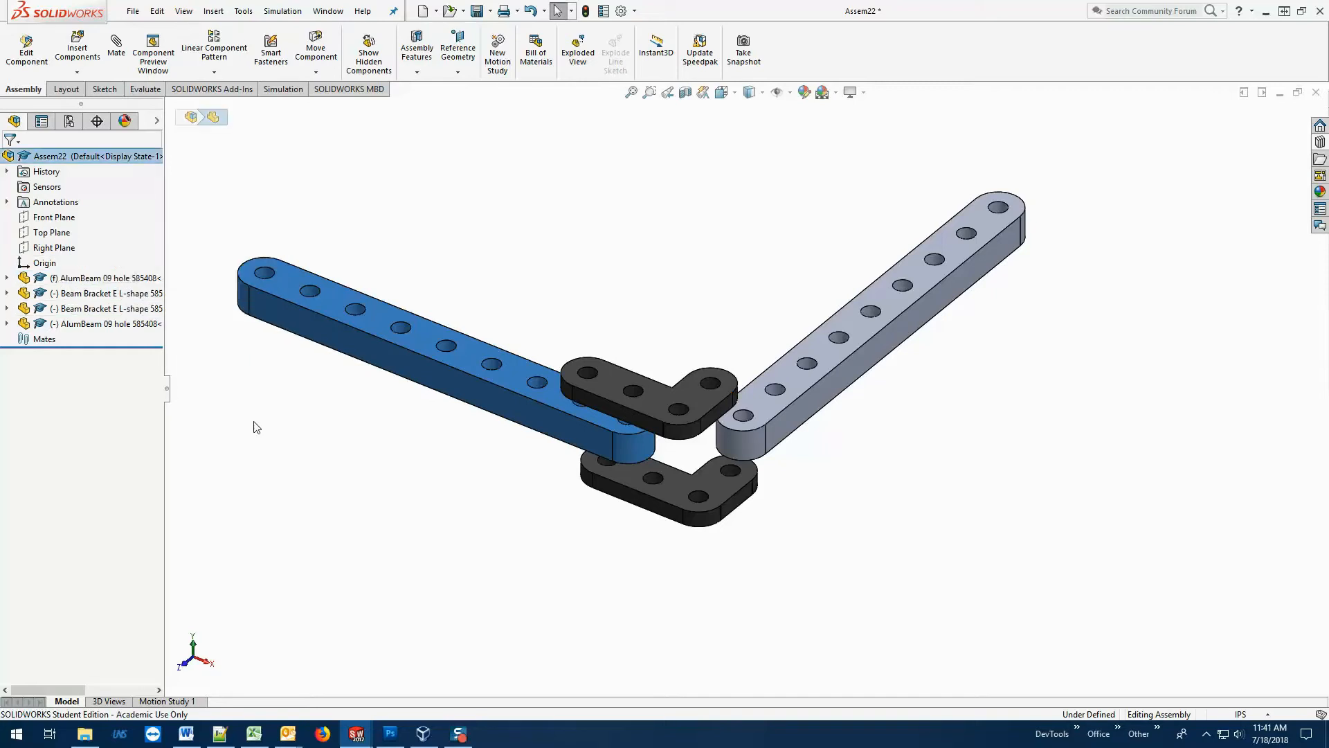
left_click(76, 280)
left_click(76, 279)
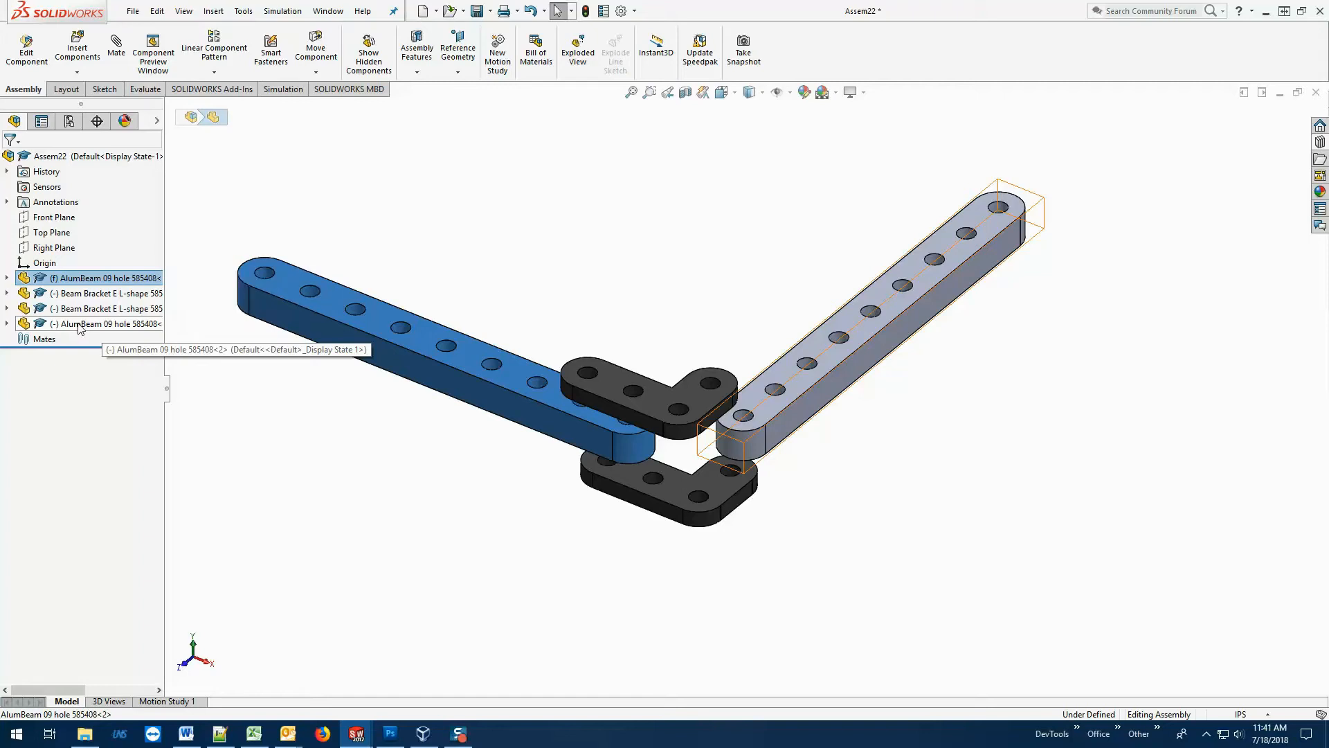
left_click_drag(81, 325, 73, 290)
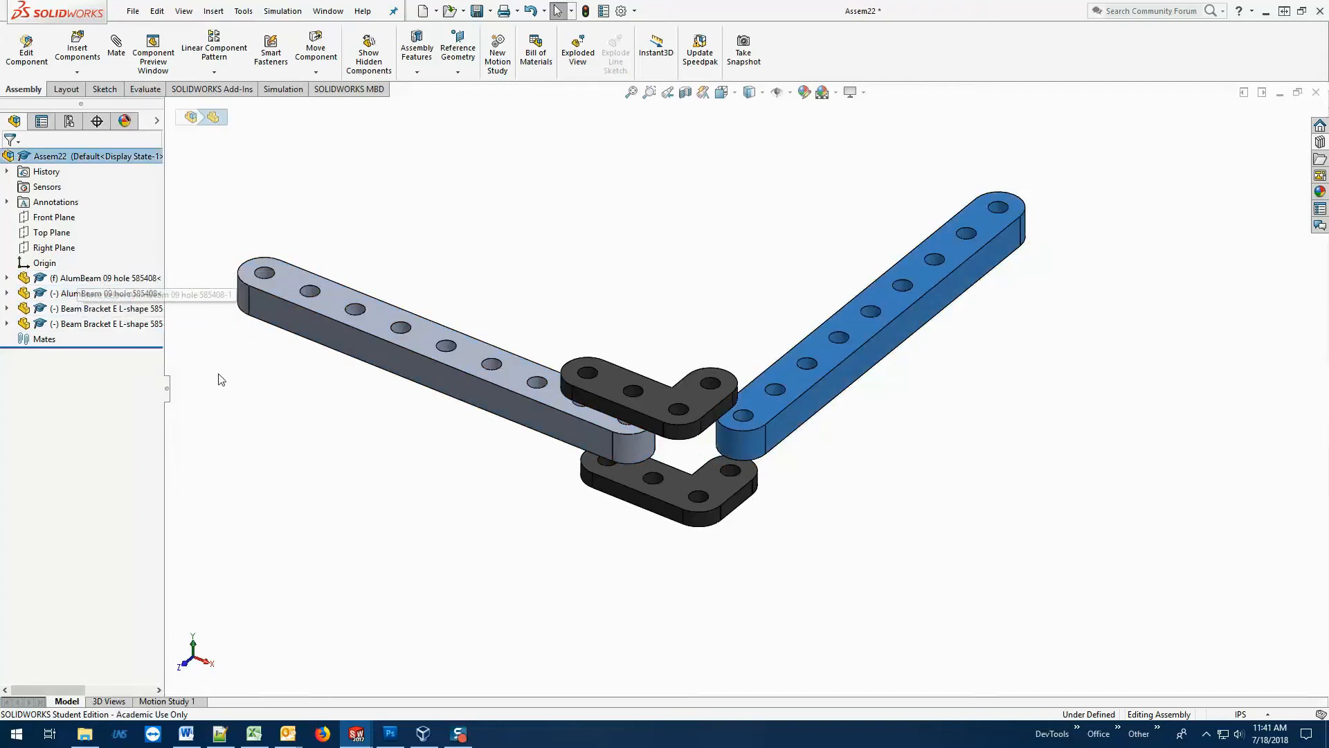
left_click(233, 397)
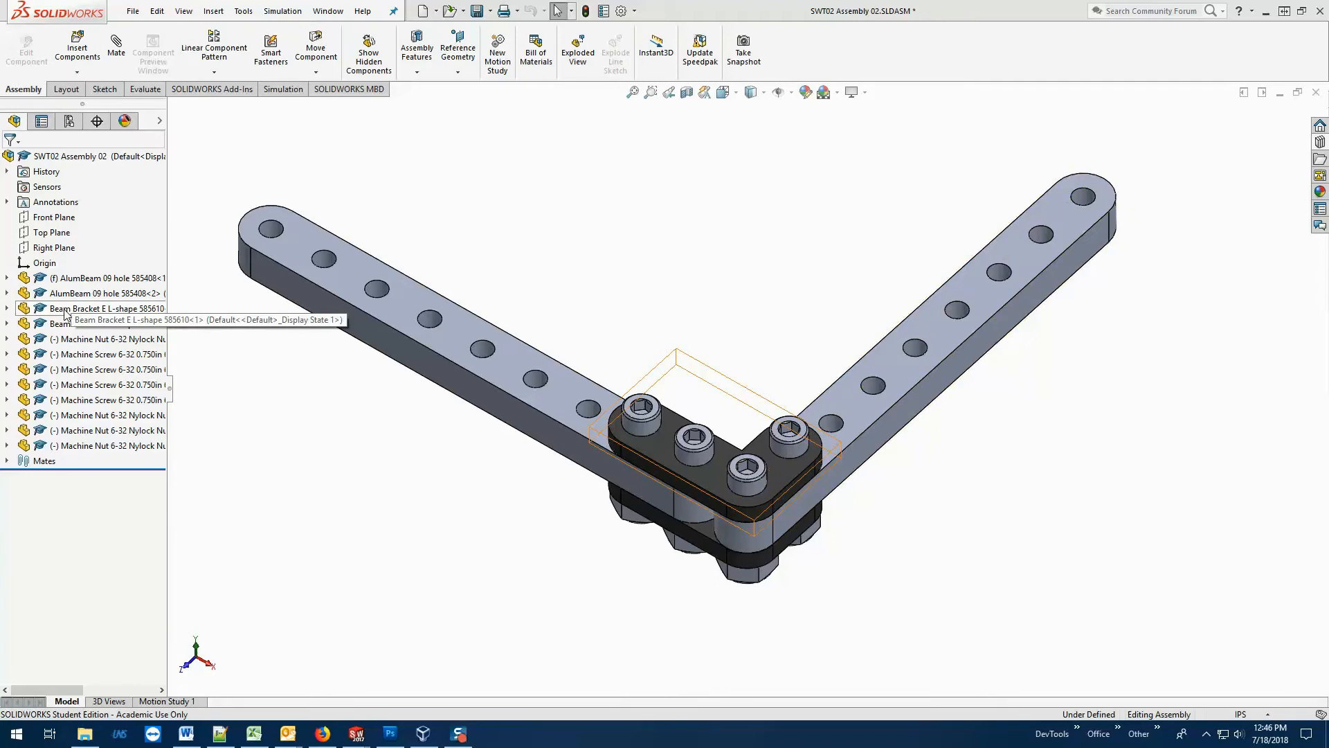
Create a new feature tree folder named Brackets above the first Beam Bracket E L-shape component in SWT02 Assembly 02.
right_click(67, 311)
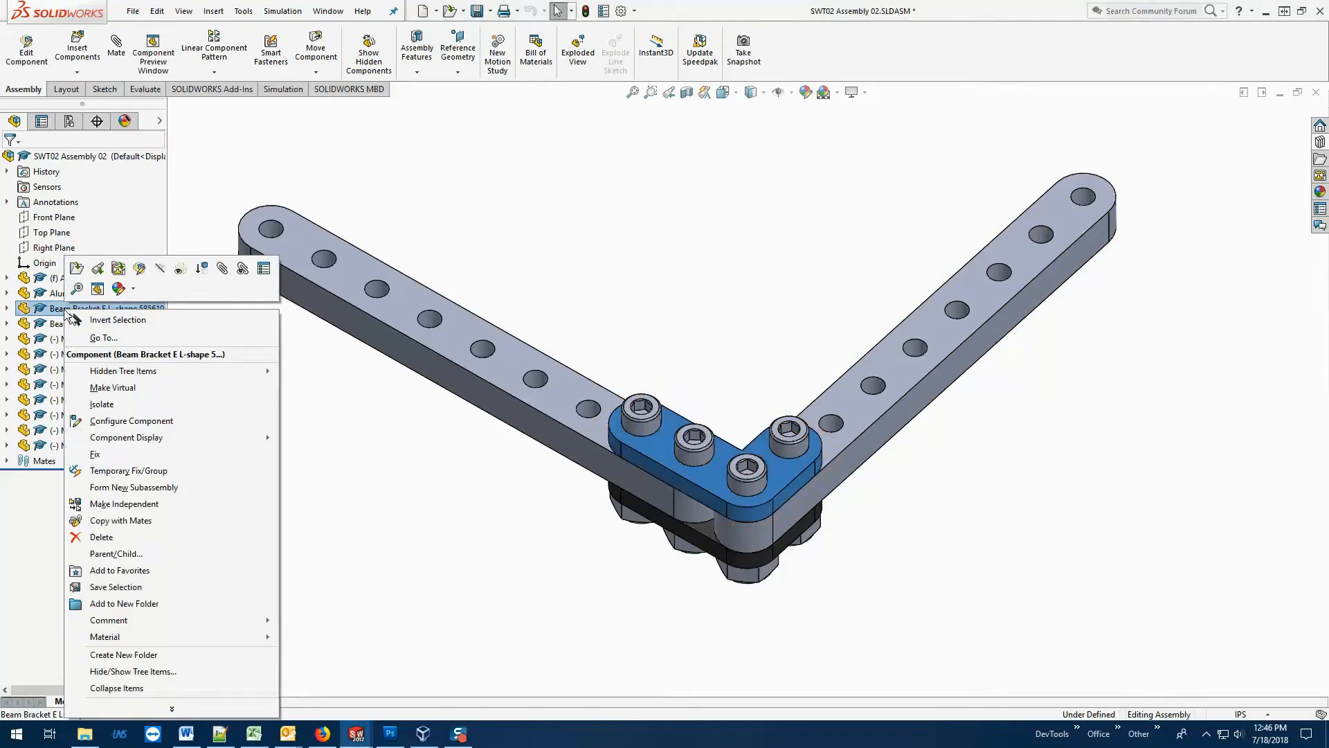
left_click(169, 658)
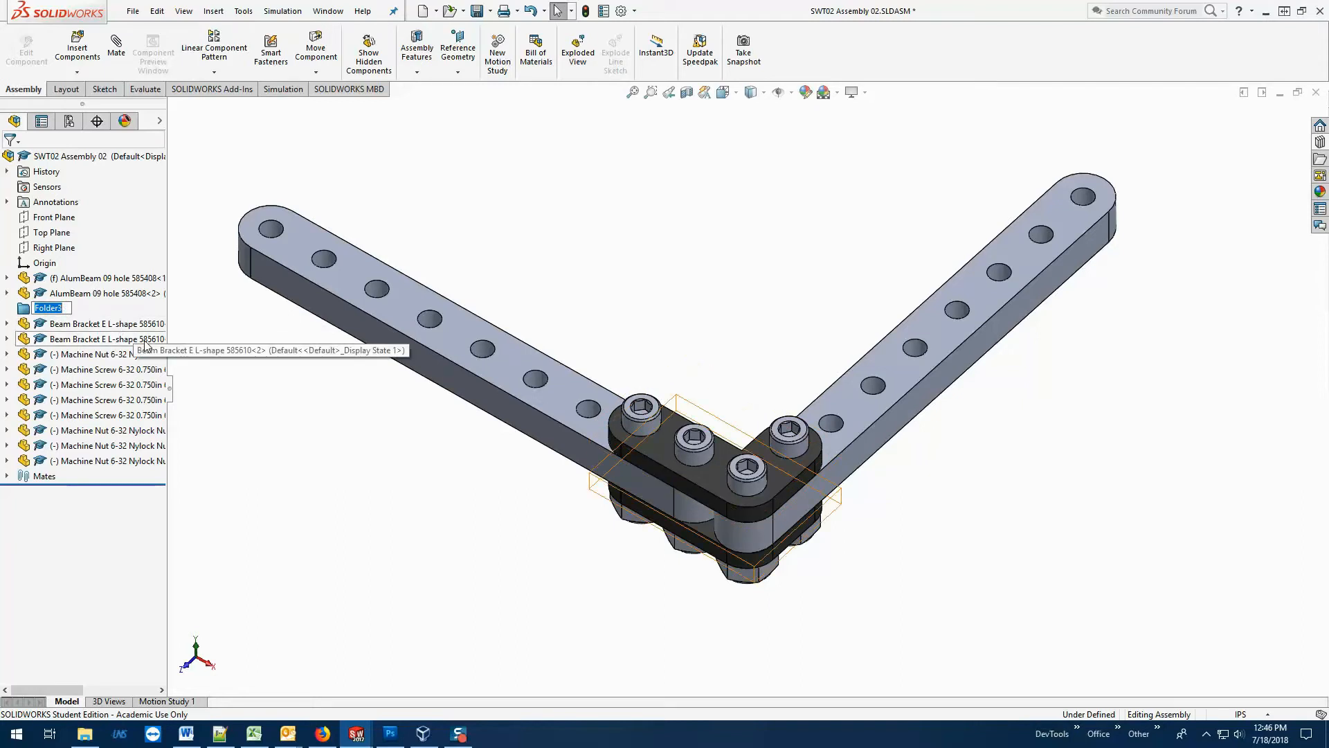
key("BackSpace")
type("Backets")
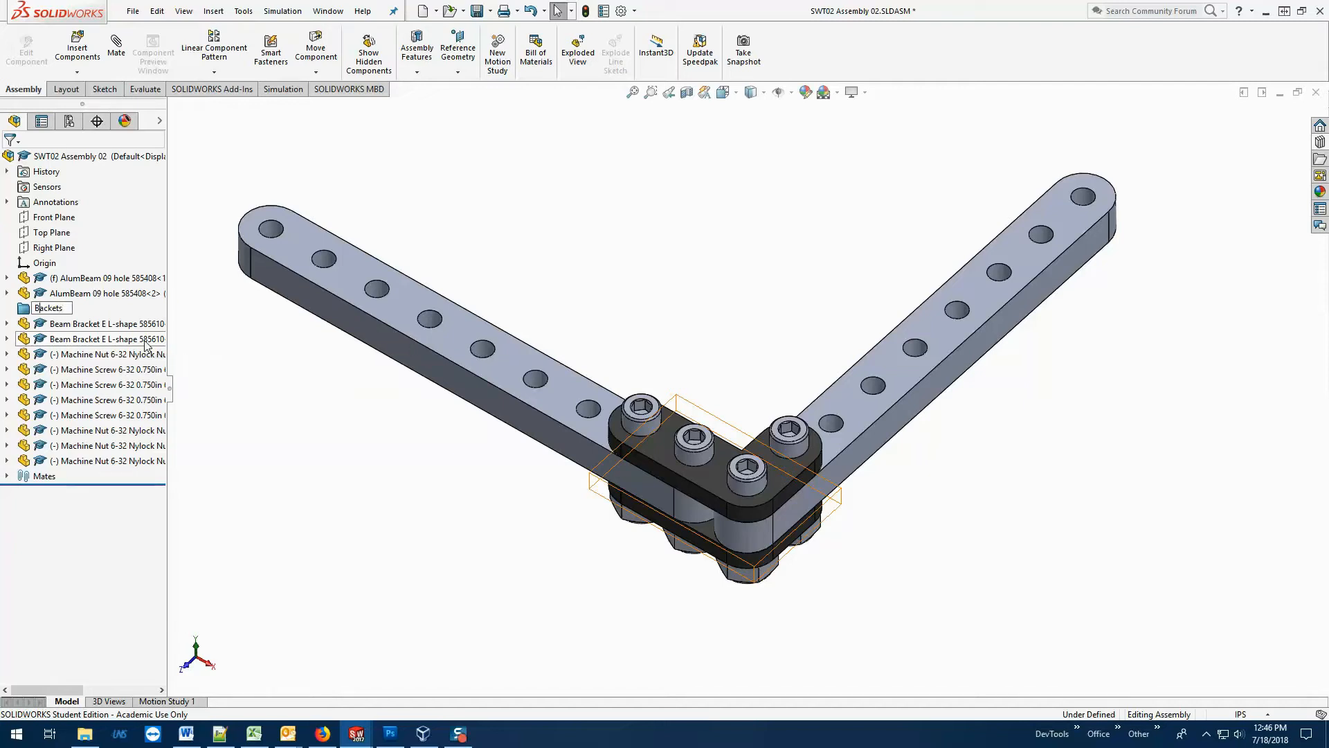
key("Left")
key("Left")
key("Left")
key("Left")
key("Left")
key("Left")
type("r")
key("Return")
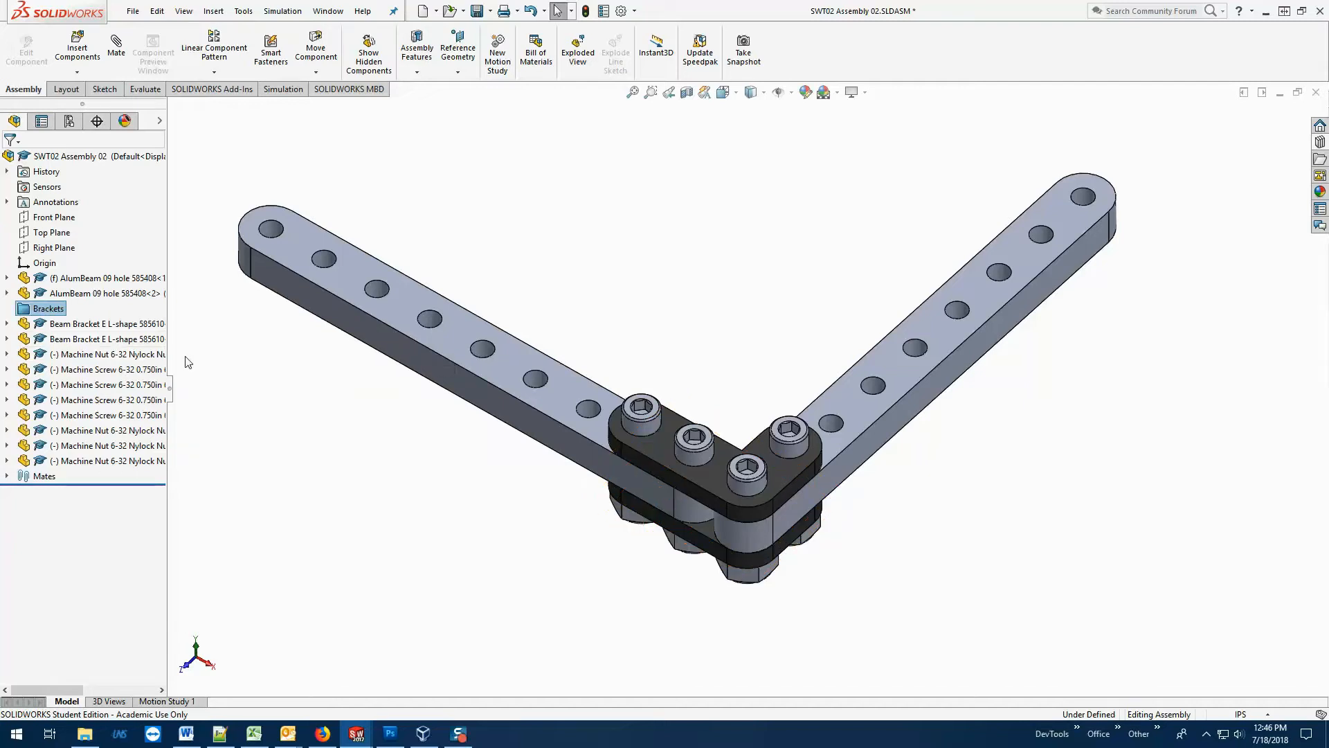
Move both Beam Bracket E L-shape components into the Brackets folder.
left_click(128, 323)
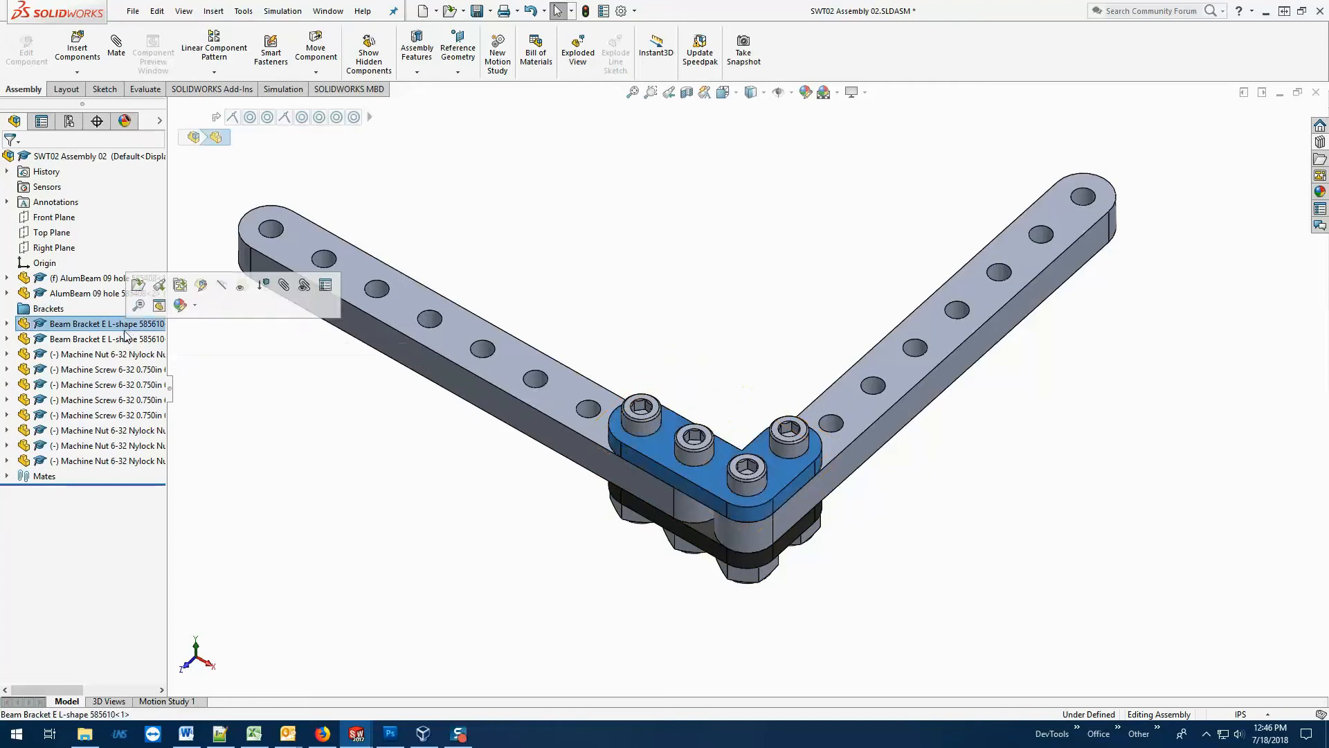
left_click(119, 338, "shift")
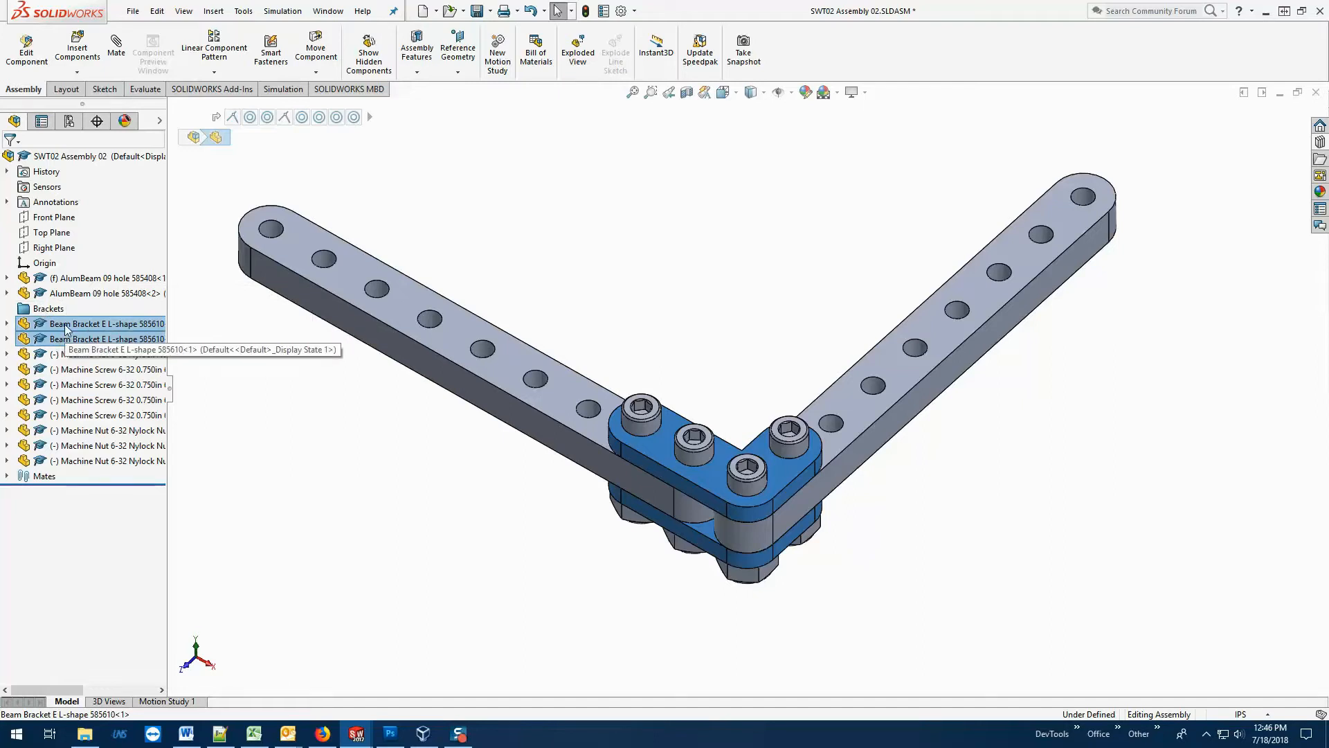
left_click_drag(67, 329, 58, 314)
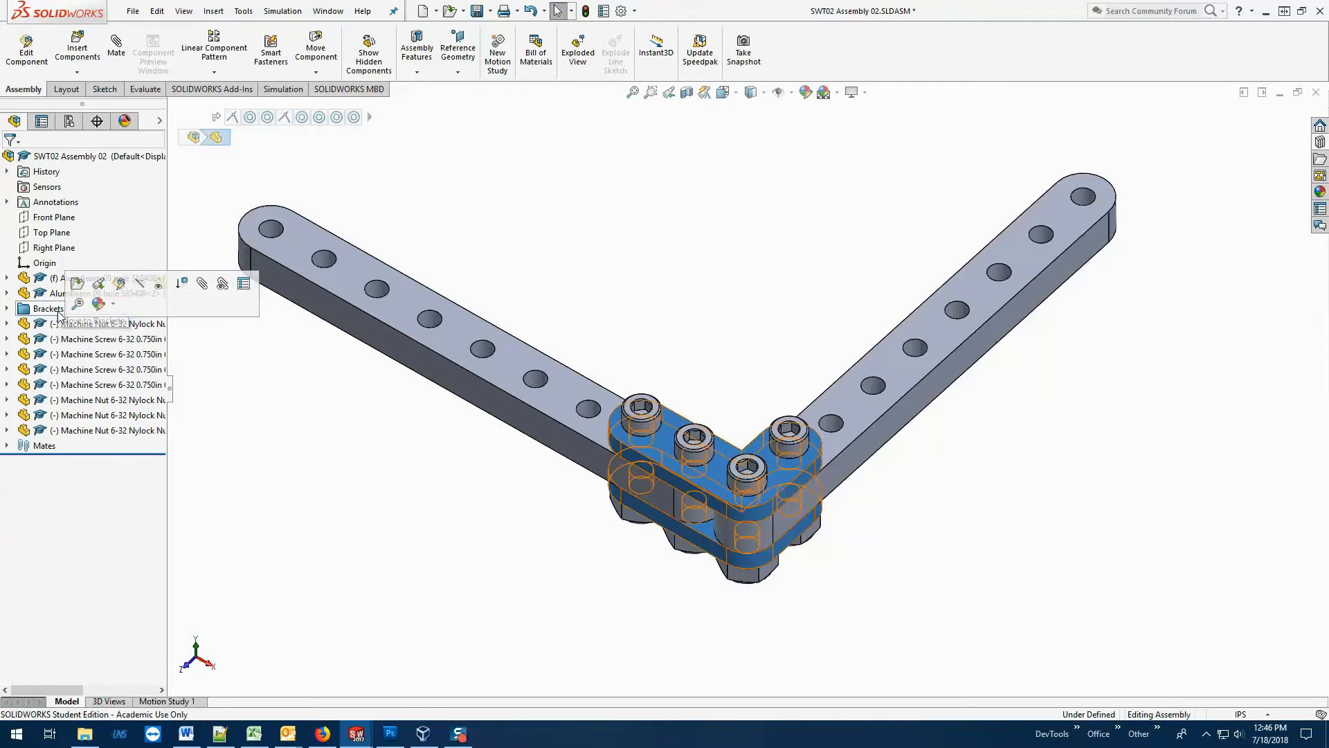
Group the four 6-32 machine screws into a new feature tree folder named Screws.
left_click(231, 374)
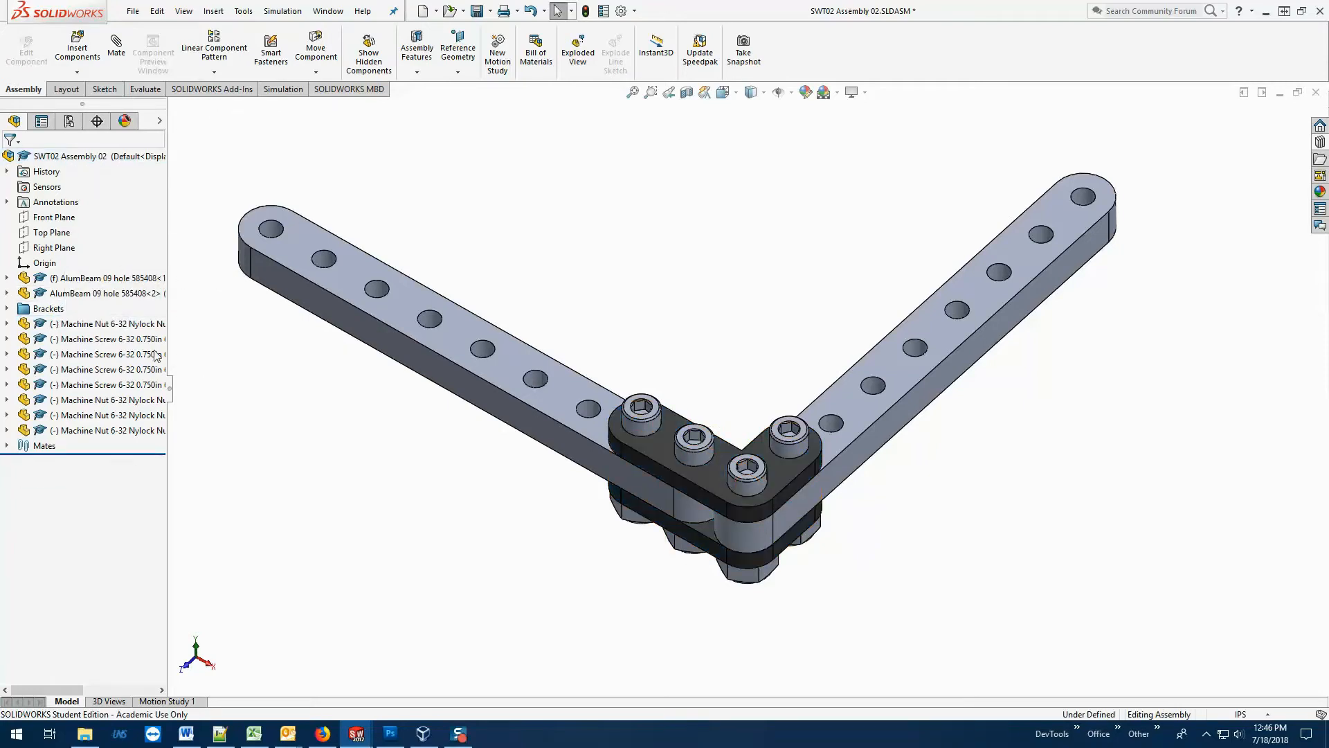
left_click(6, 309)
left_click(6, 309)
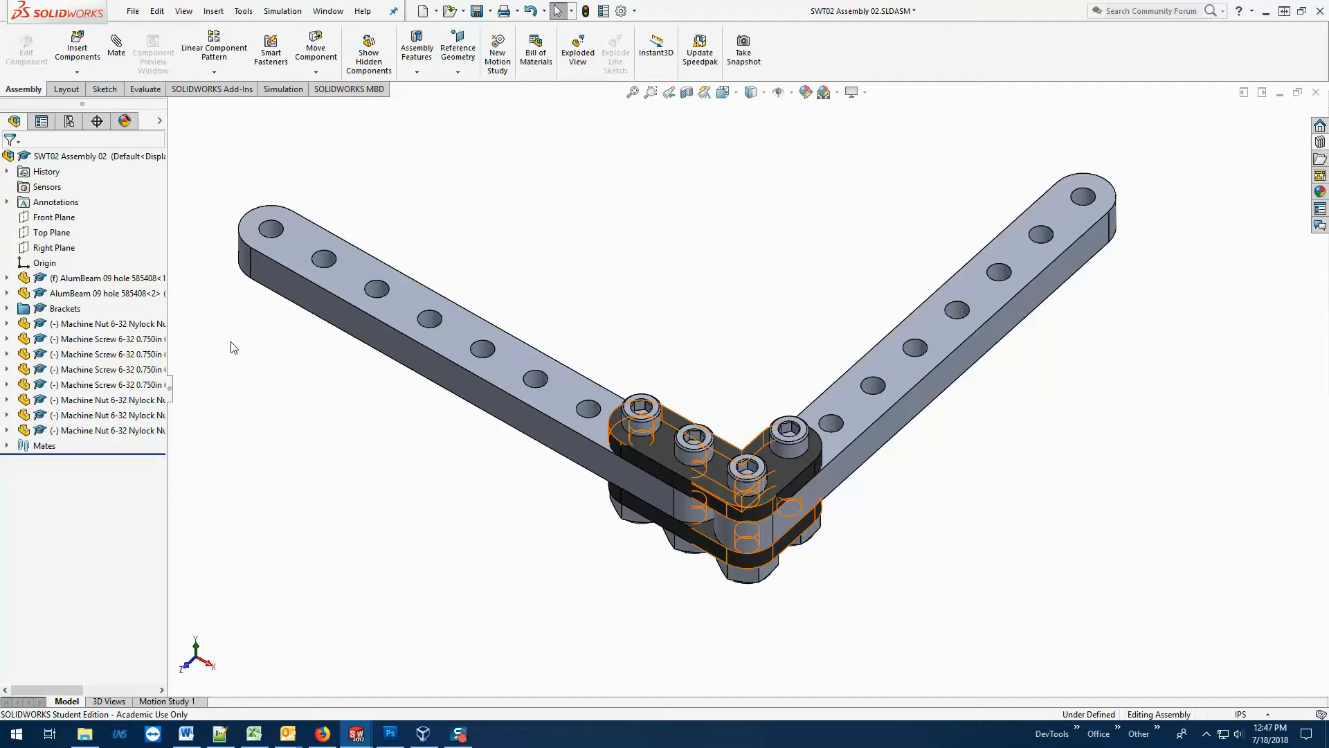
left_click(99, 339)
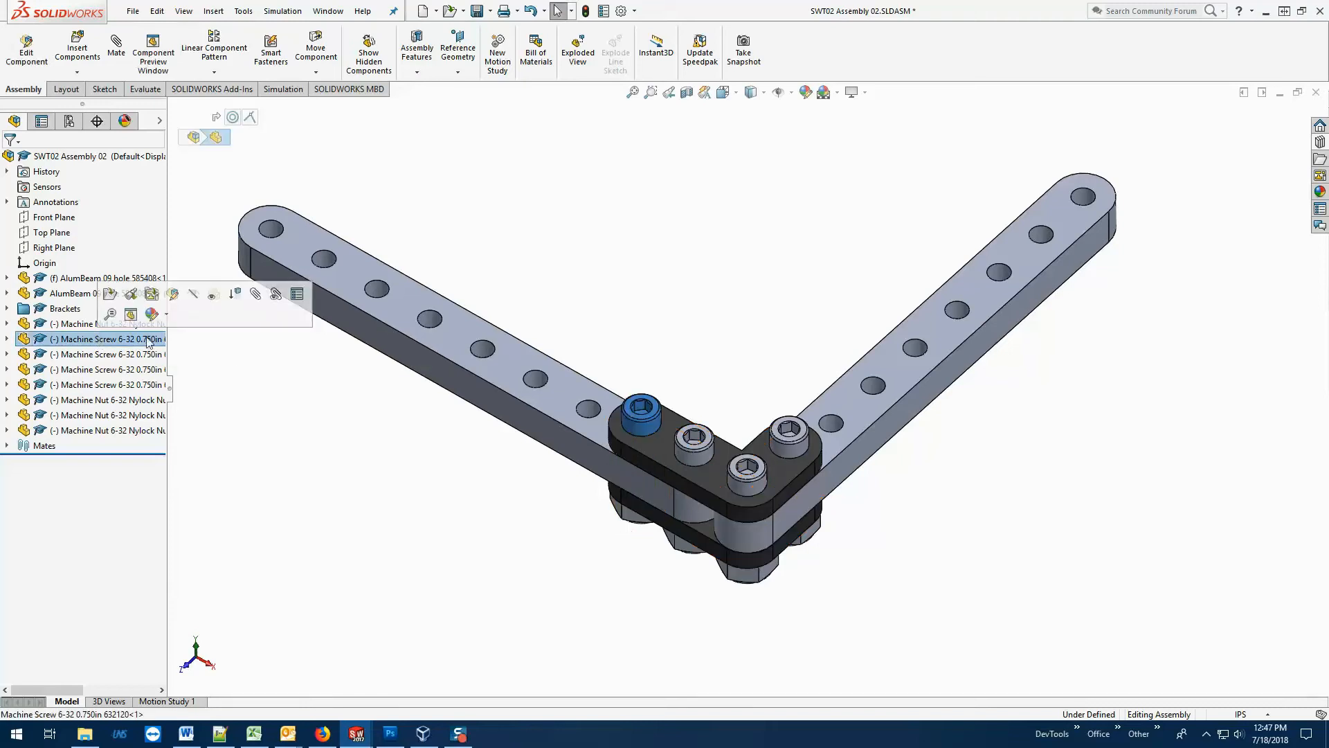
left_click(133, 386, "shift")
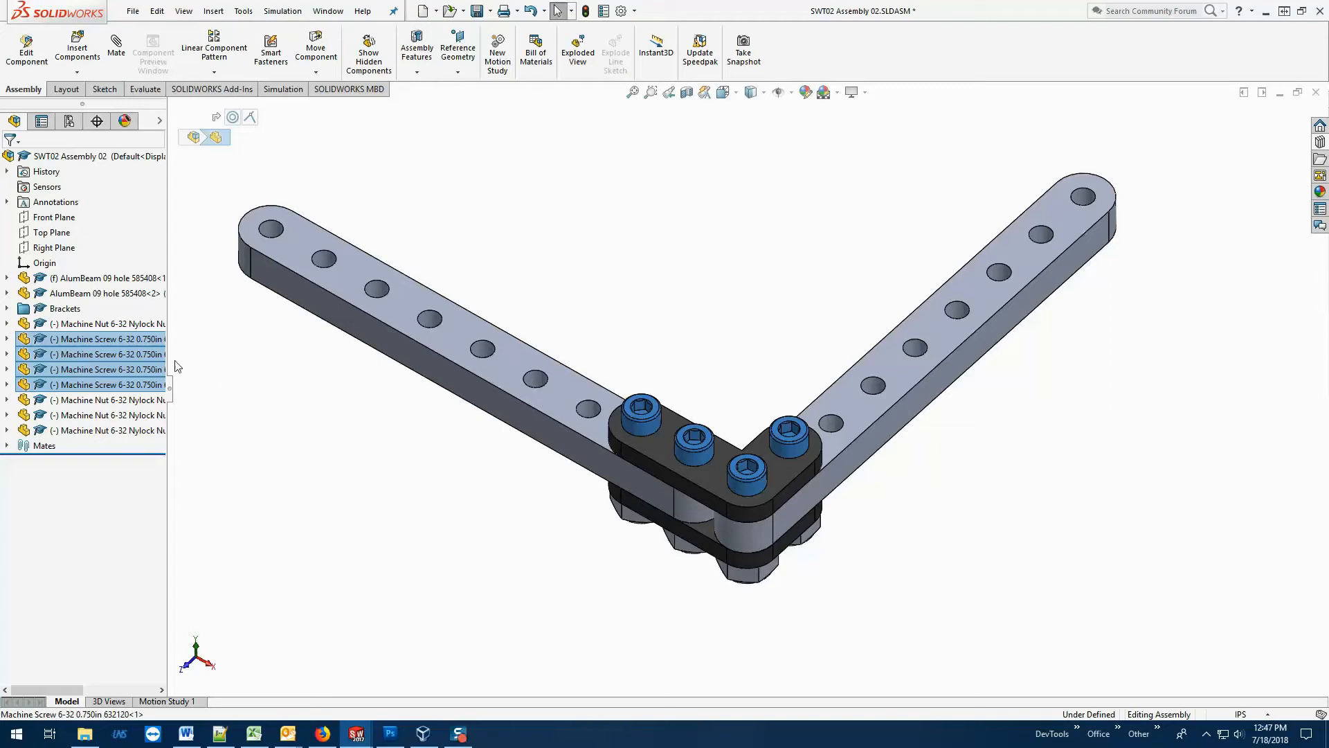
right_click(114, 345)
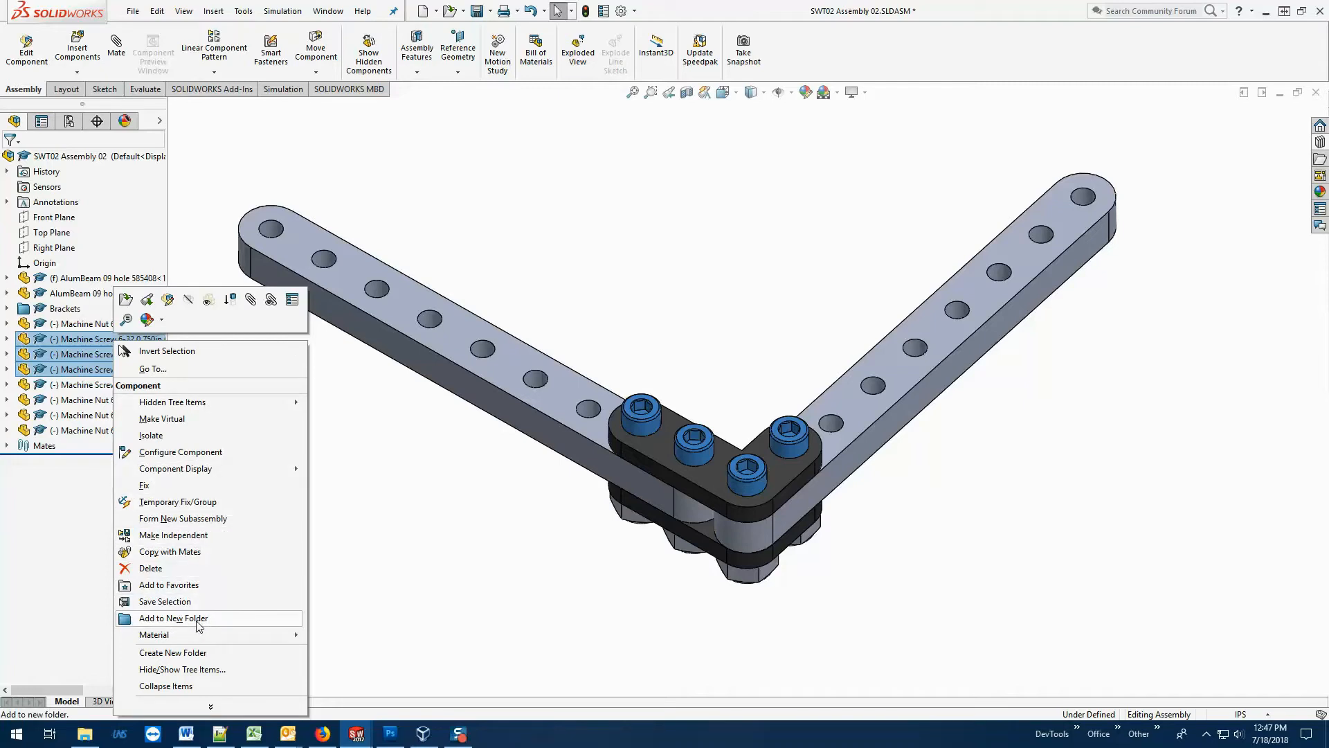
left_click(152, 620)
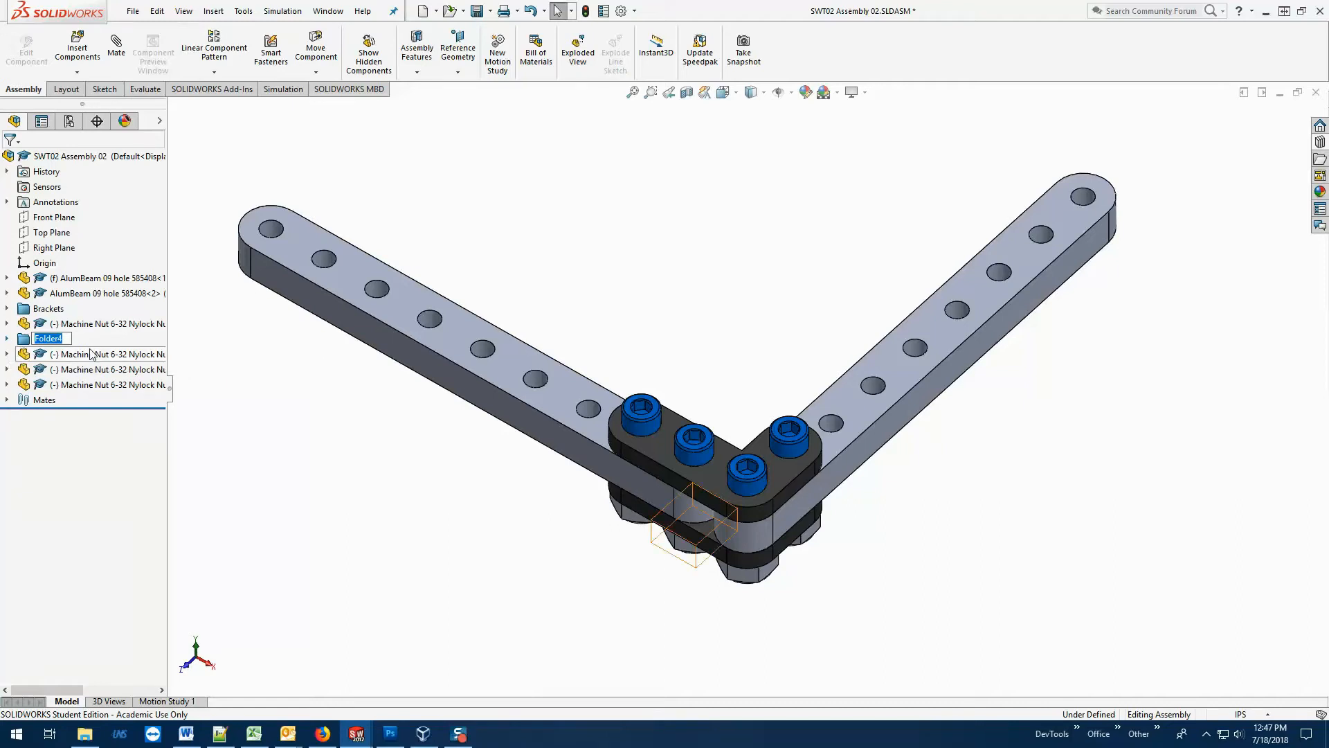
type("Screws")
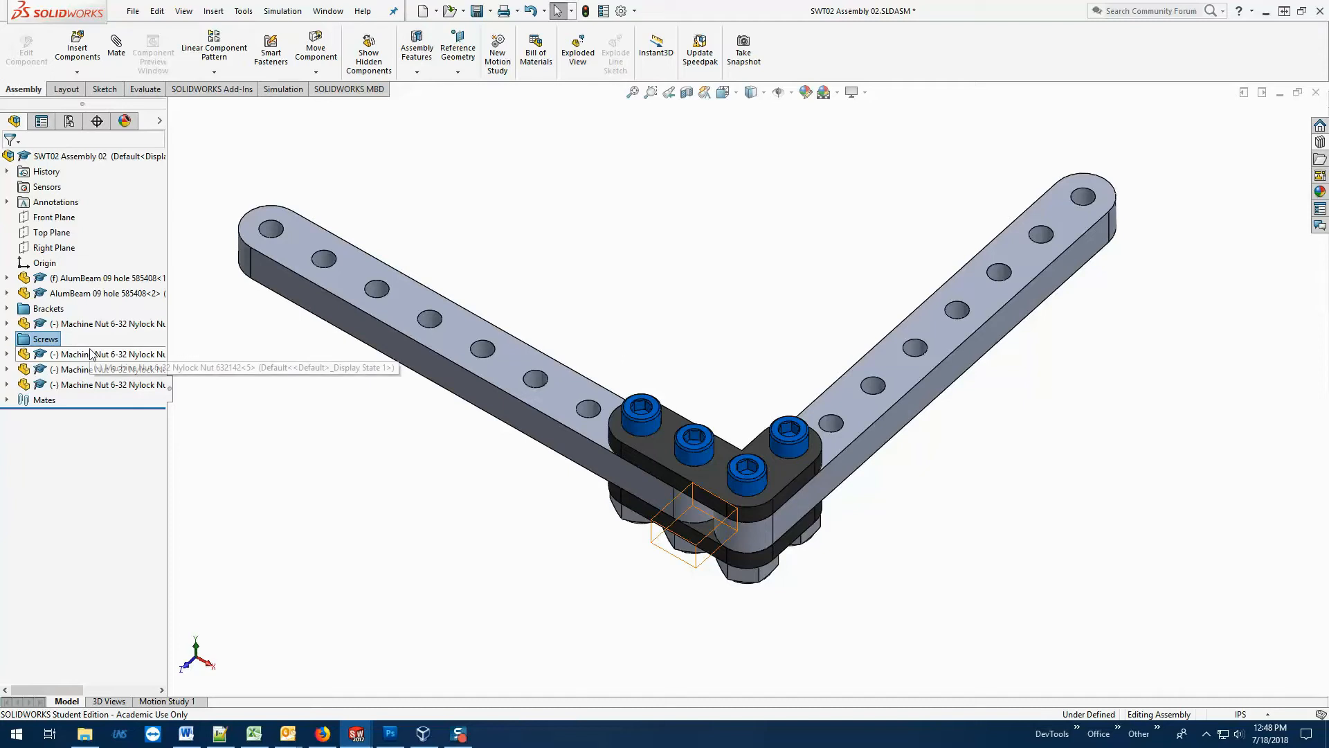
key("Return")
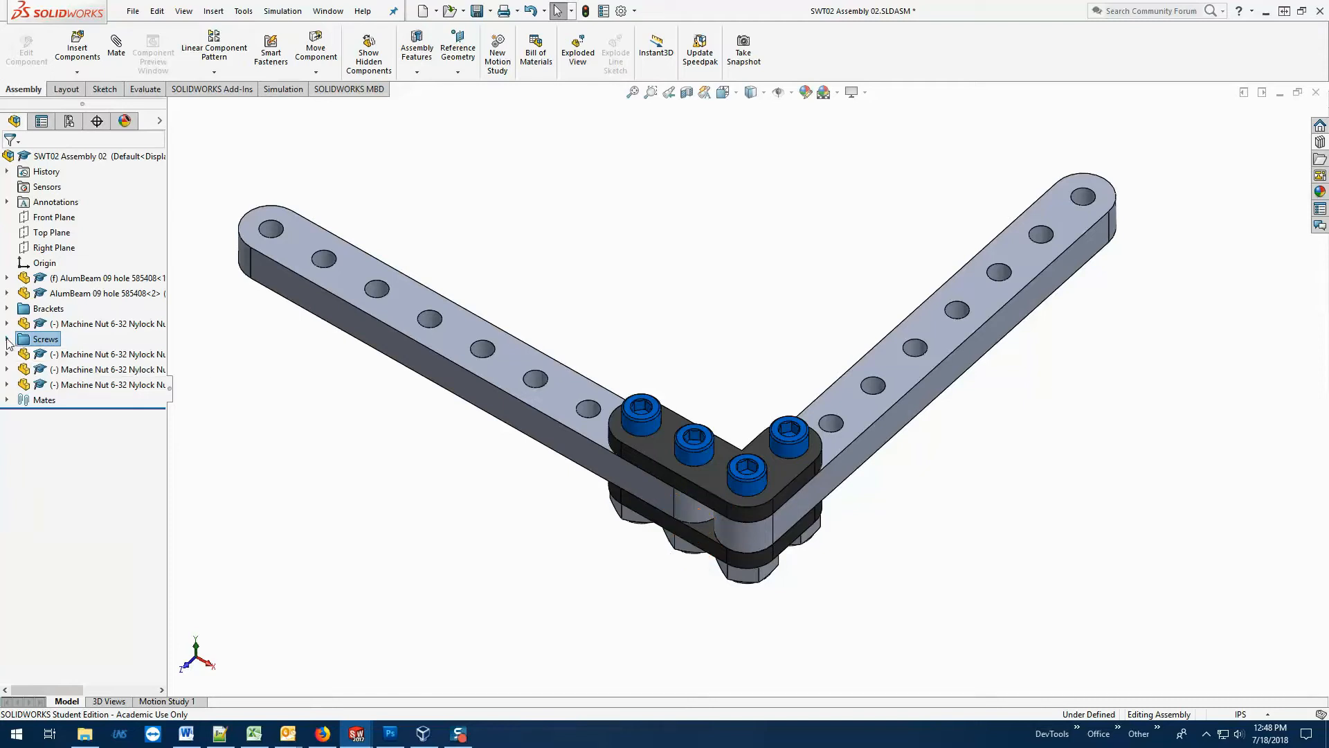
Check the contents of the Screws and Brackets folders, leaving both collapsed.
left_click(7, 340)
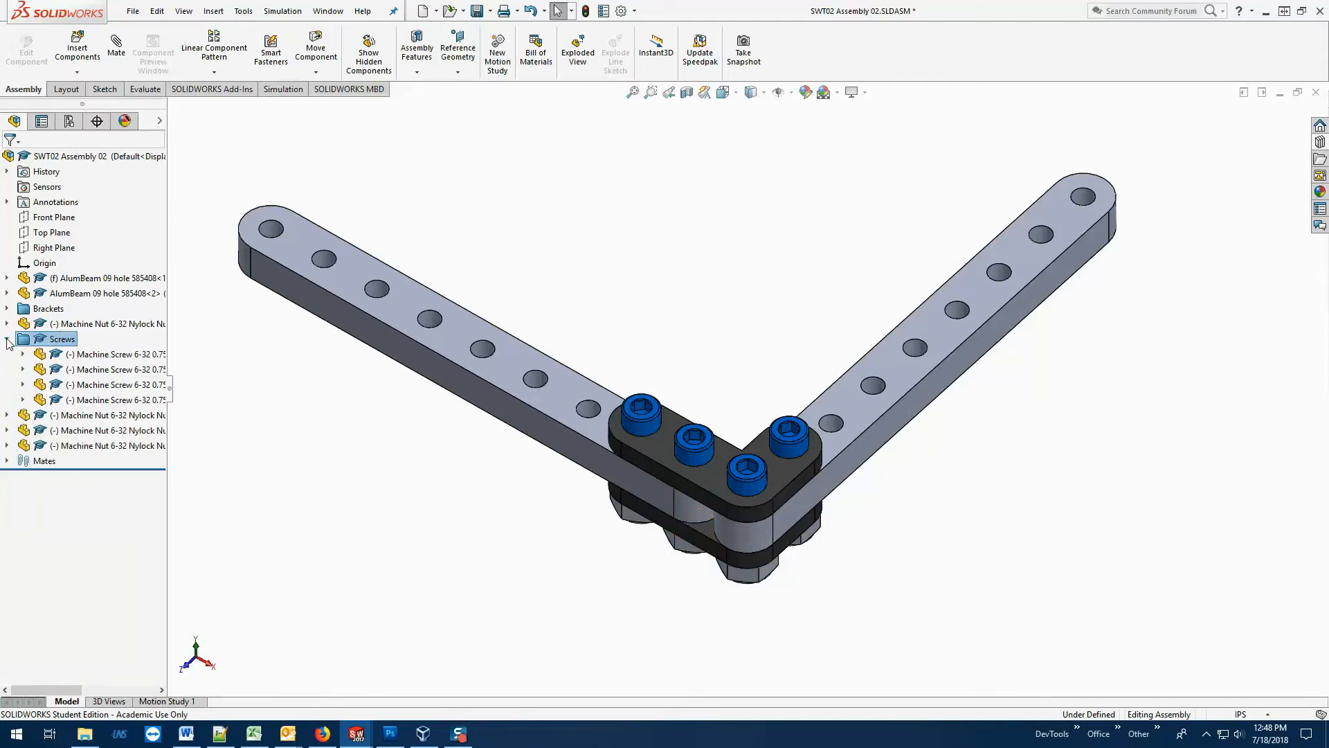
left_click(7, 339)
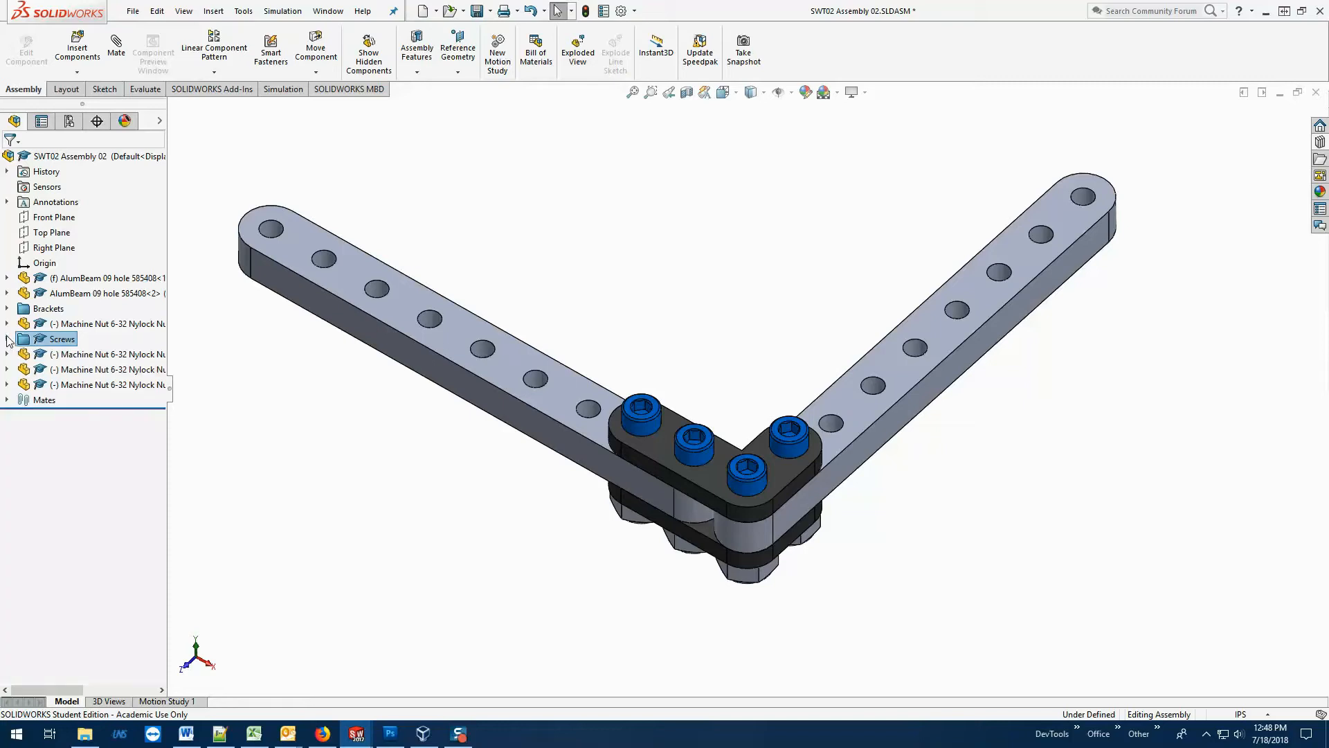
left_click(6, 309)
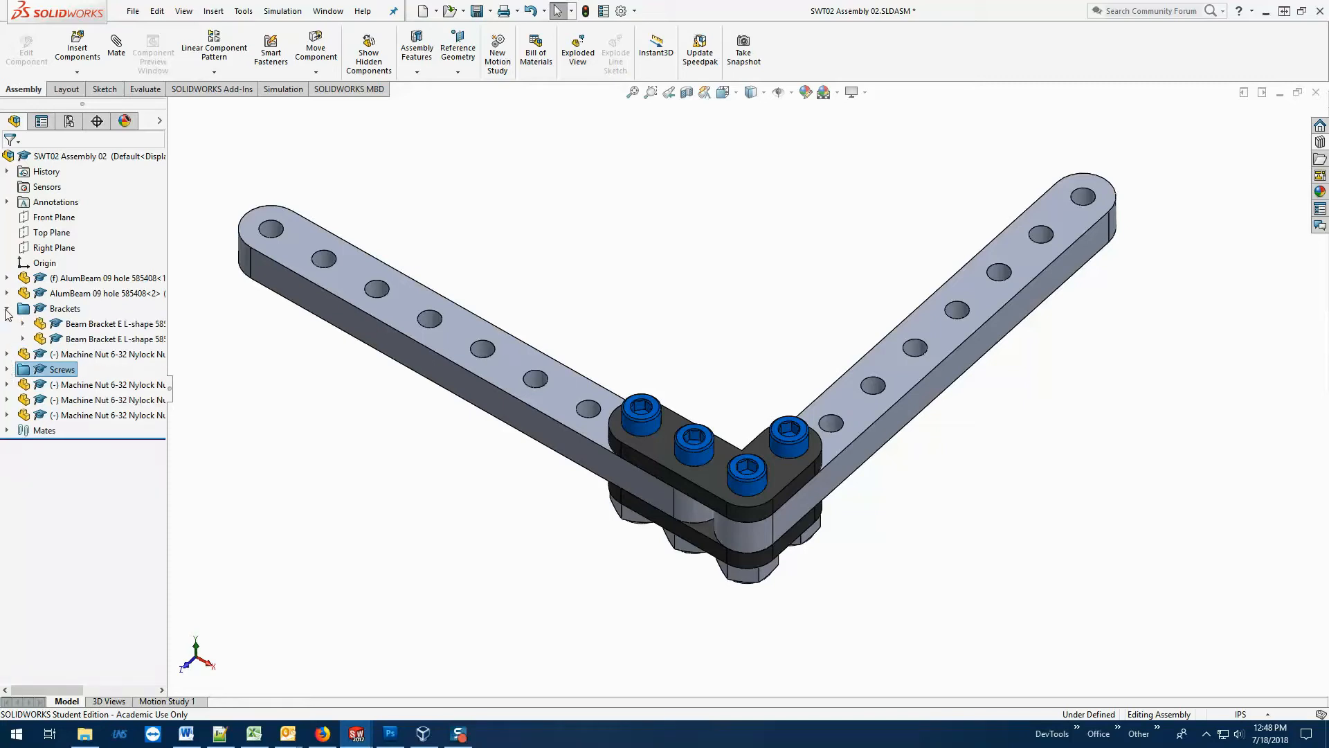
left_click(7, 309)
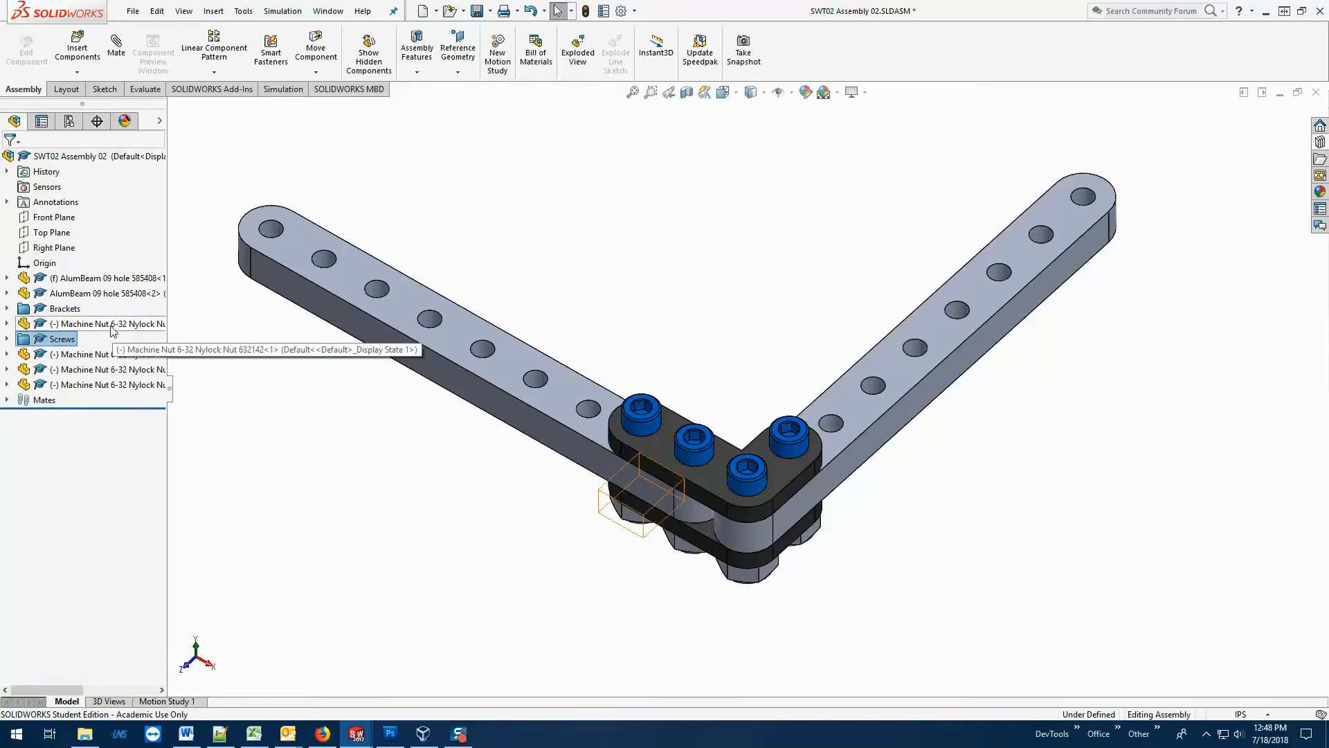
Move the first Nylock nut beside the other nuts and group all four into a new folder named Nuts.
left_click_drag(104, 324, 79, 339)
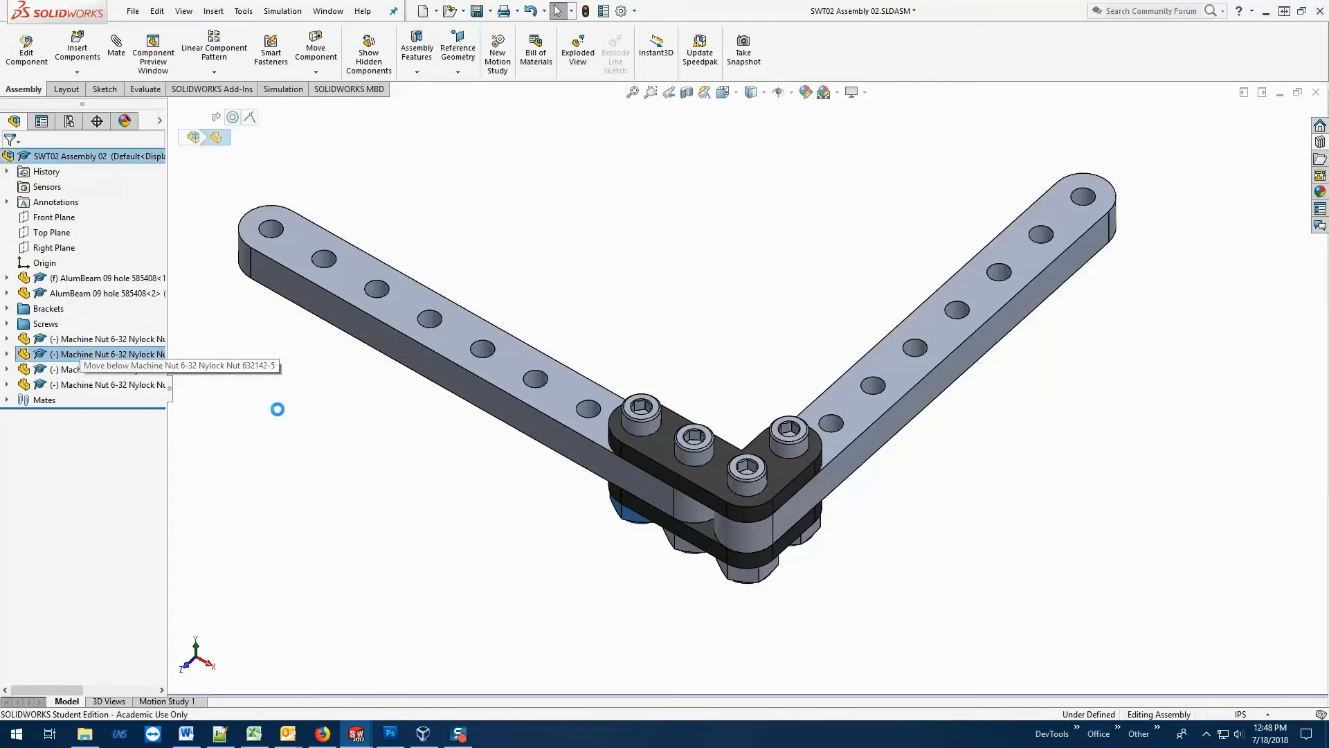
left_click(78, 339)
left_click(81, 383, "shift")
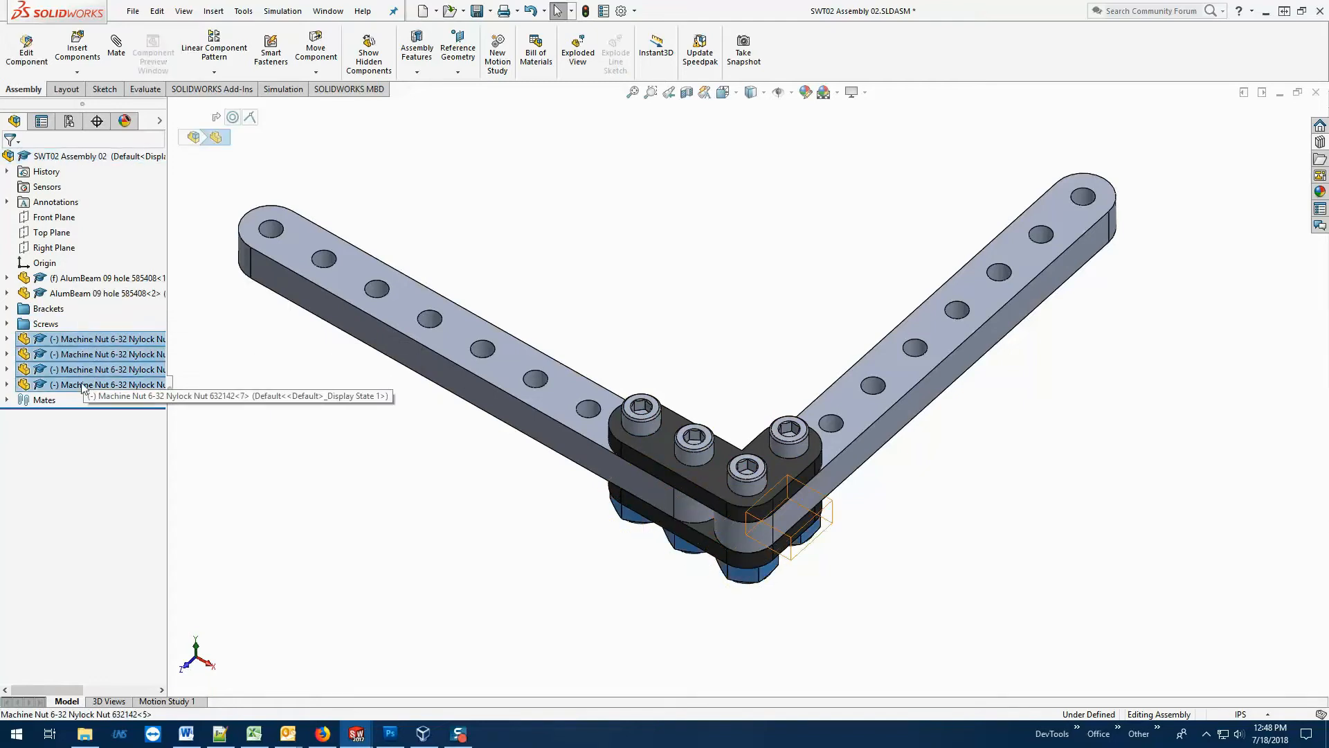
right_click(79, 343)
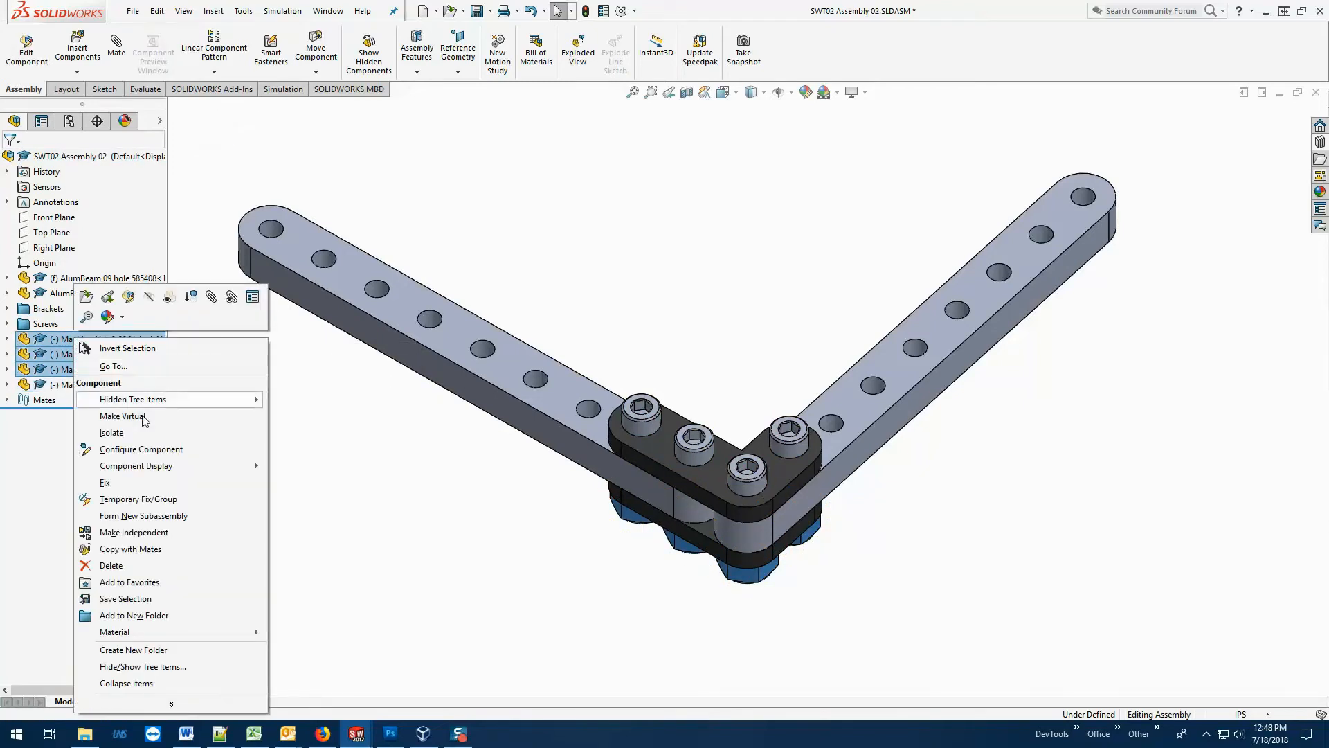
left_click(156, 616)
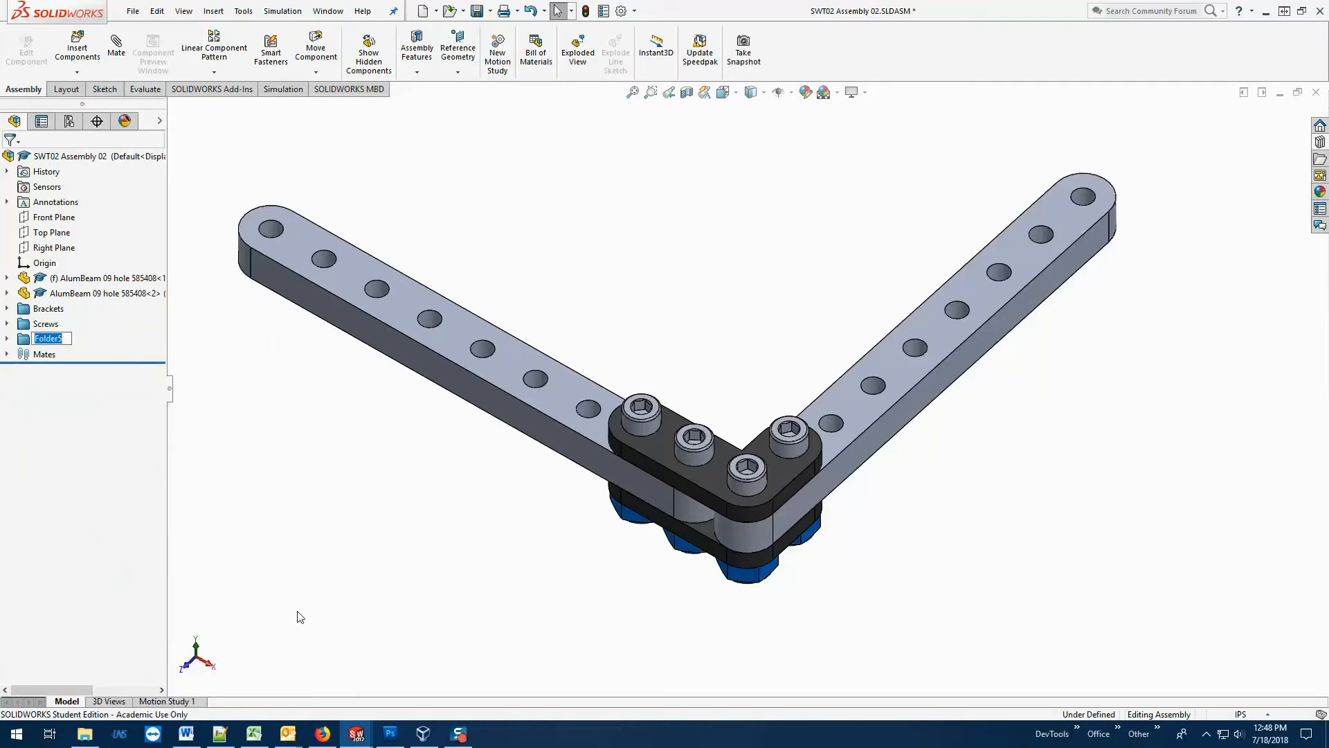
type("B")
type("Nuts")
key("Return")
left_click(321, 553)
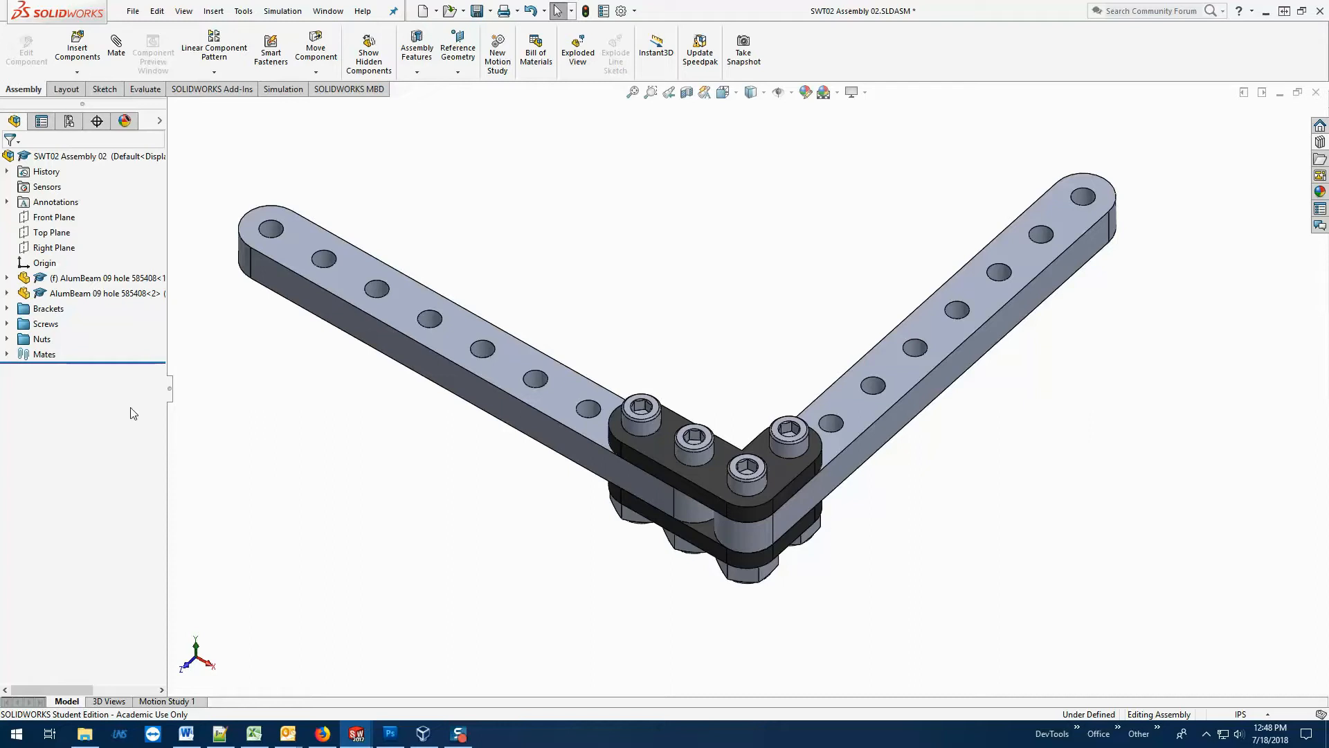
Nest the Brackets, Screws and Nuts folders inside a new parent folder named Mounting.
left_click(41, 339)
left_click(56, 309, "shift")
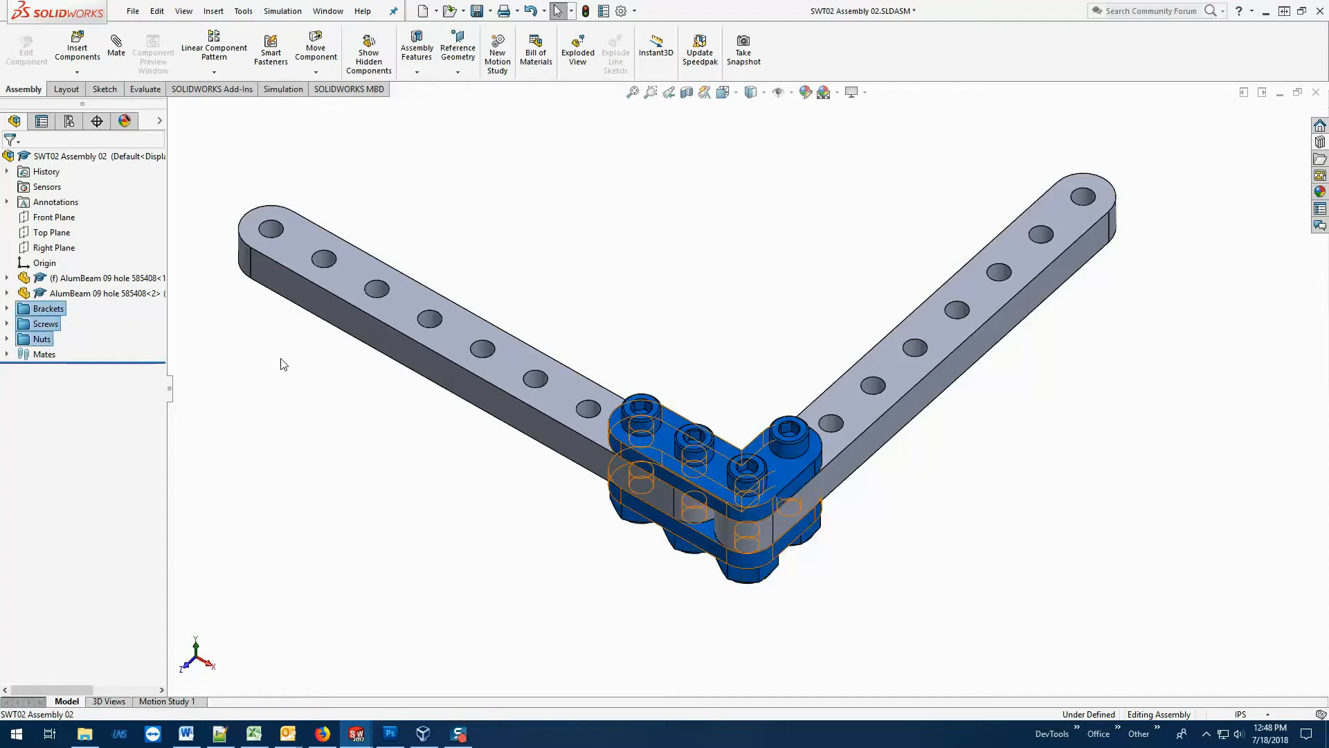
right_click(53, 309)
left_click(108, 370)
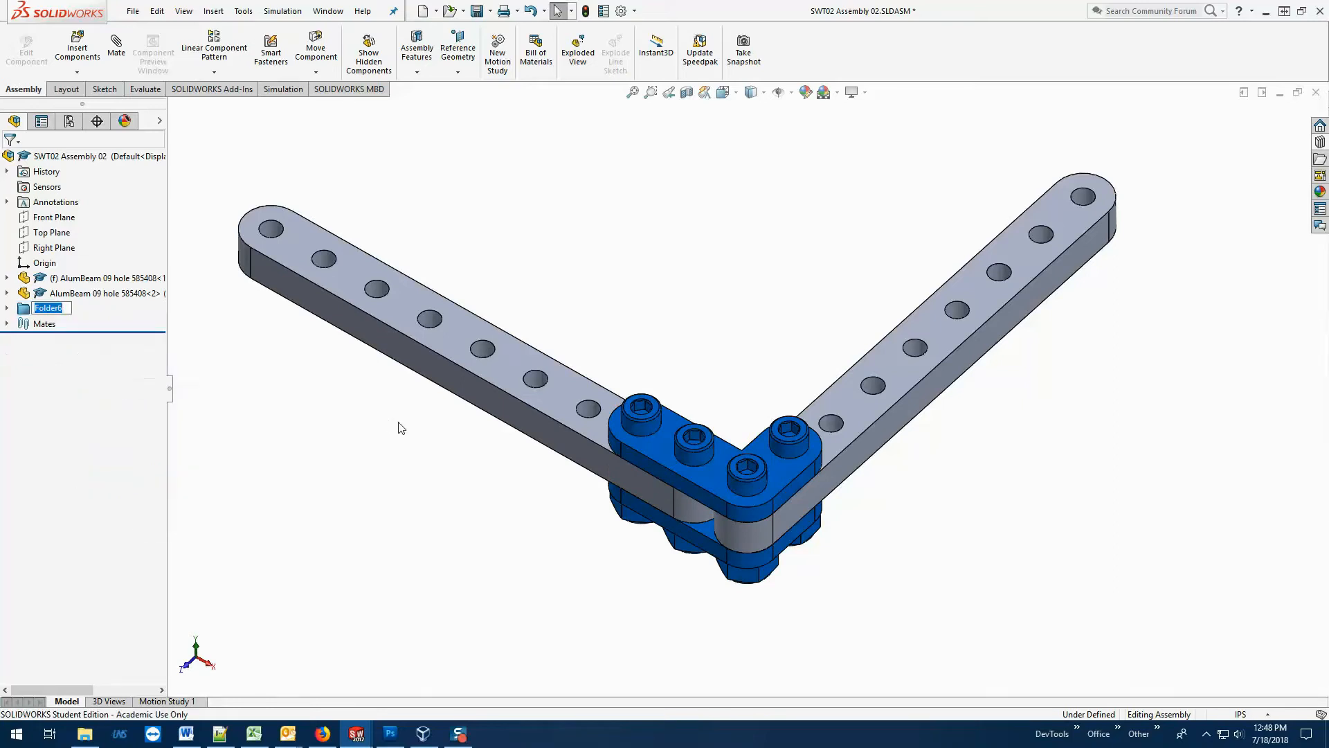
type("Mounting")
key("Return")
left_click(398, 430)
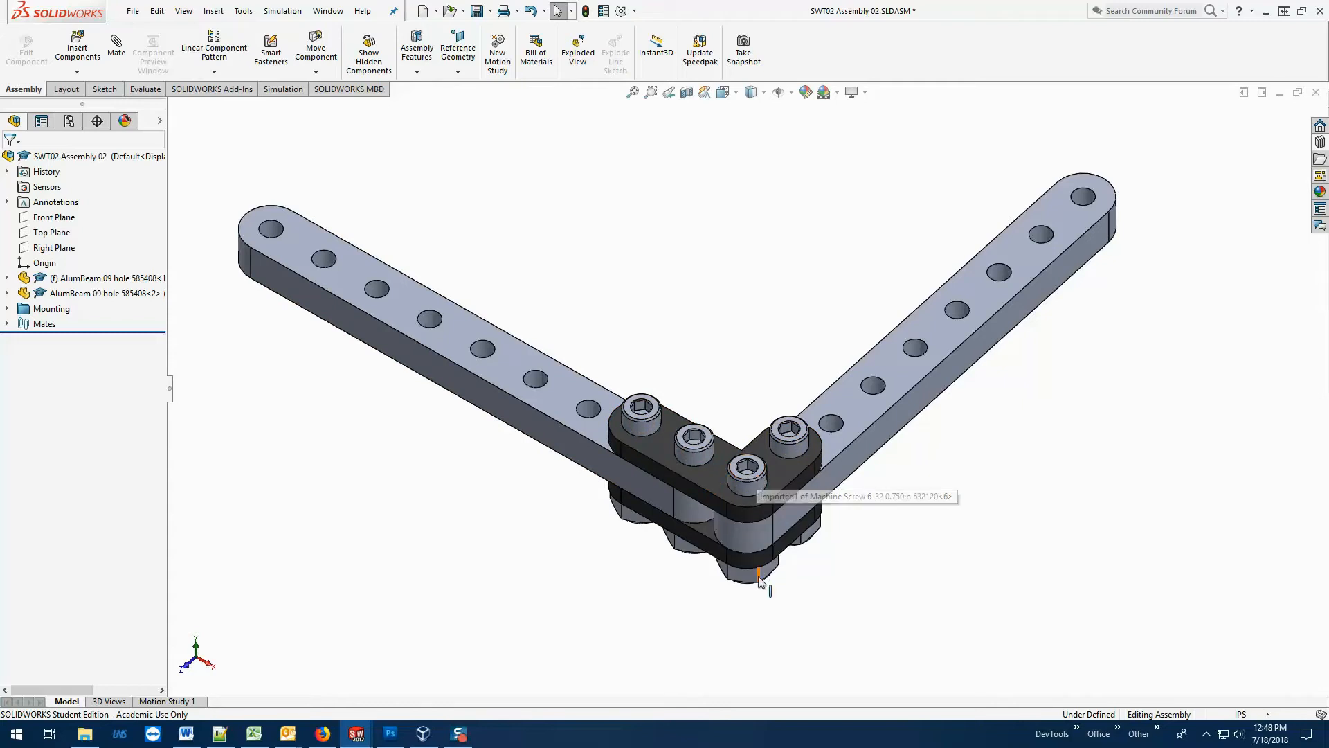
Expand the Mounting folder and highlight the parts of its Brackets, Screws and Nuts subfolders one by one.
left_click(7, 309)
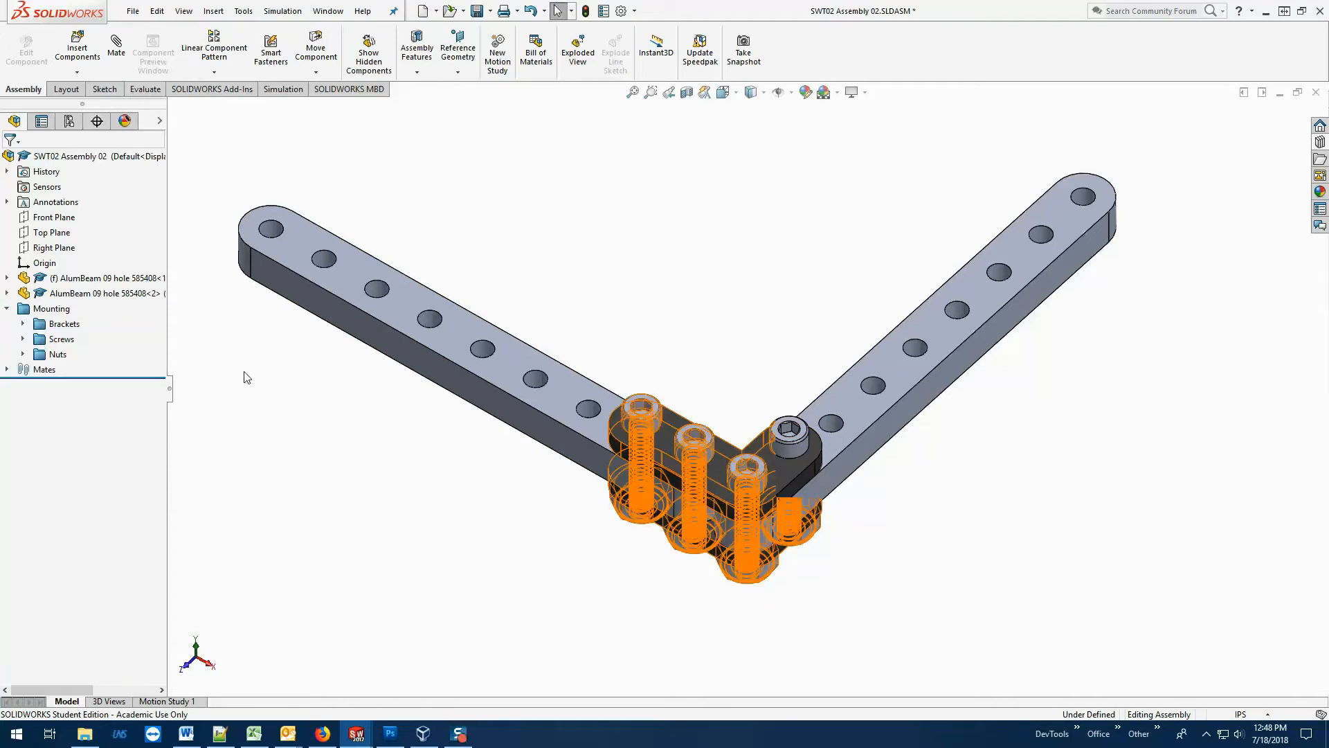
left_click(64, 324)
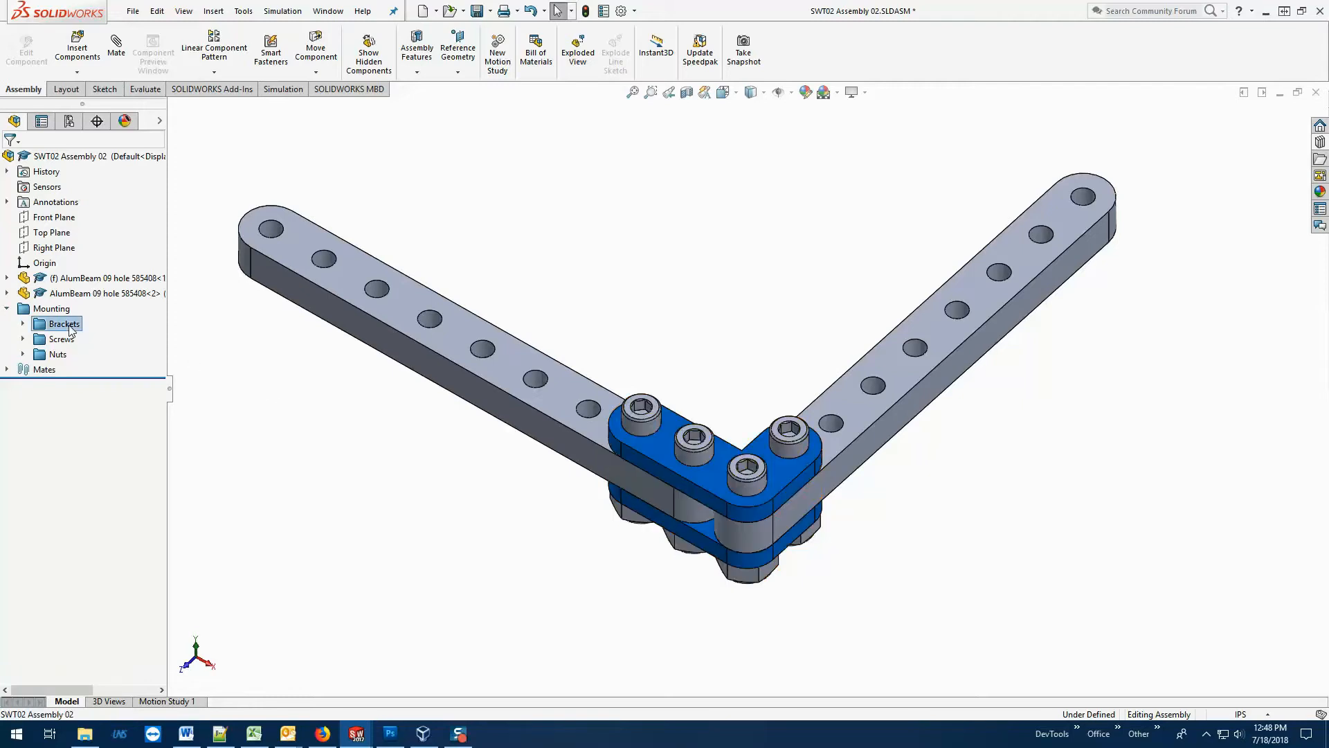
left_click(57, 340)
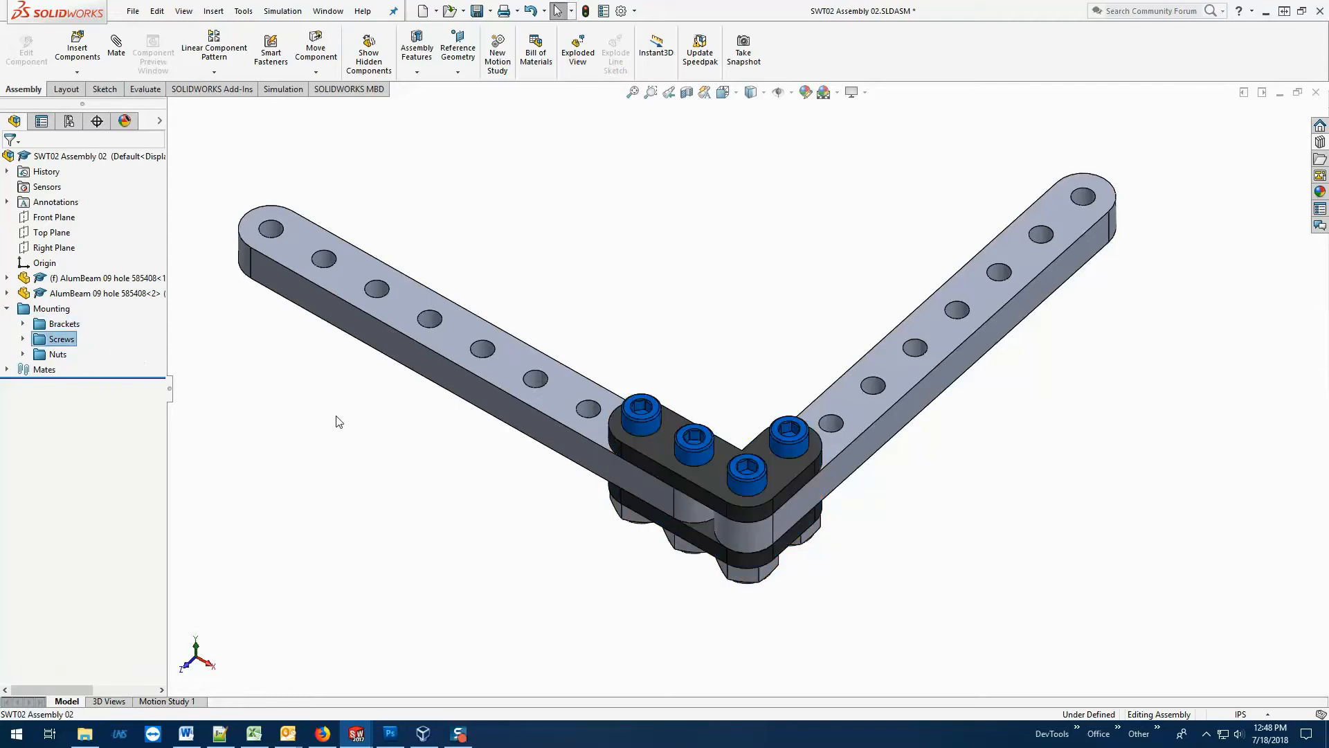
left_click(58, 355)
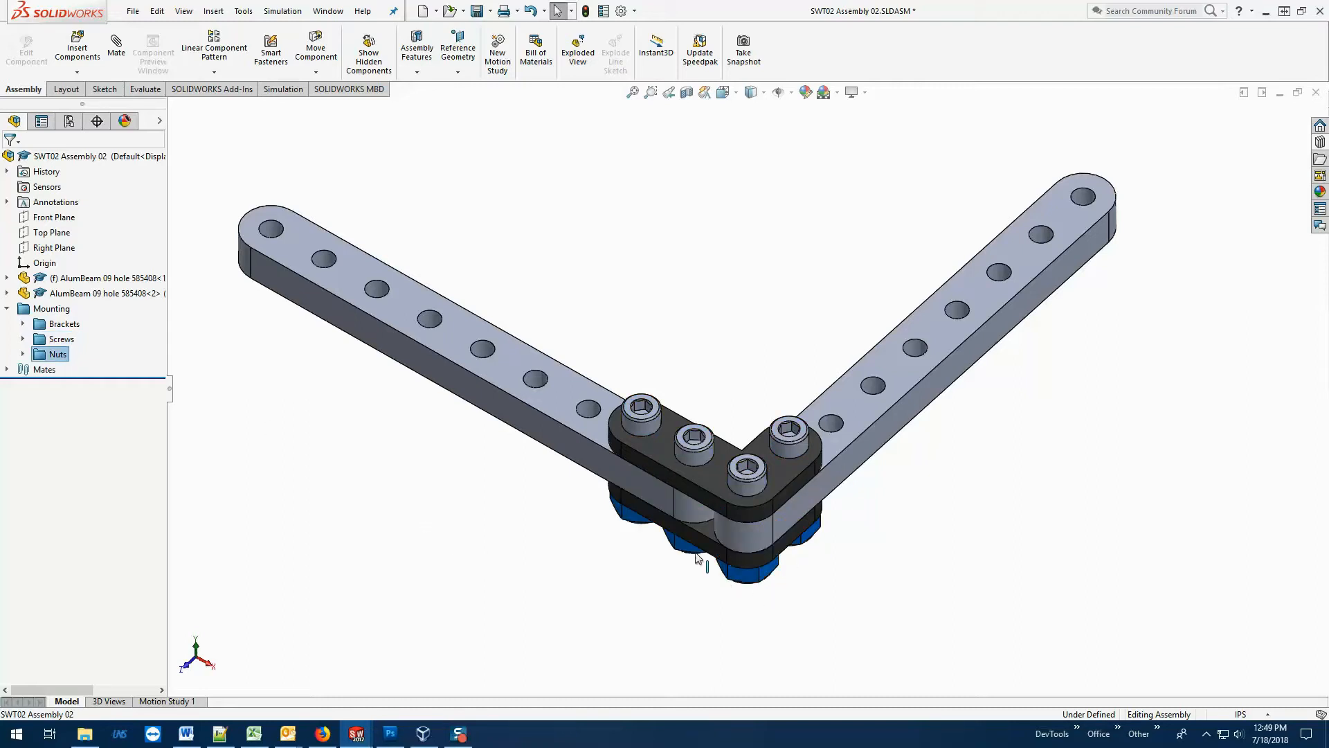
Examine individual nuts in the Nuts folder and the first nut's mates, then collapse everything back to the Mounting folder.
left_click(23, 353)
left_click(118, 385)
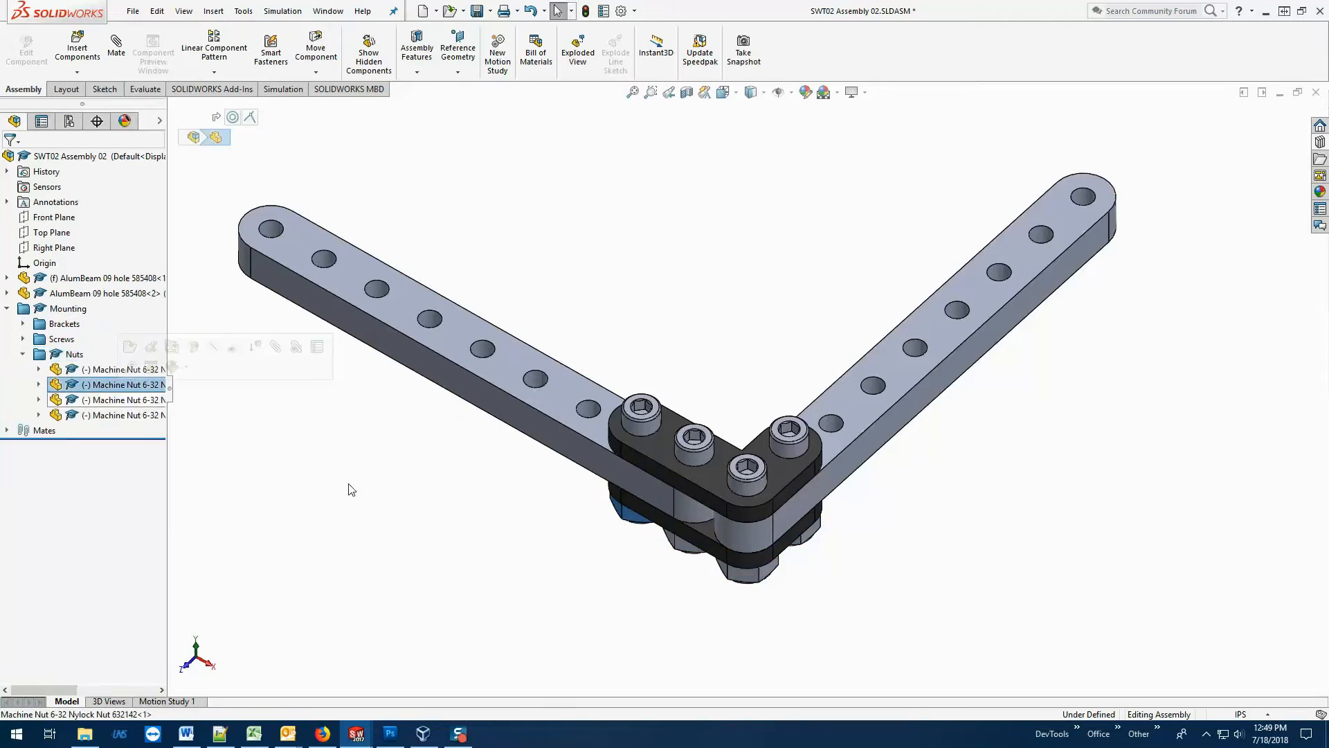
left_click(111, 400)
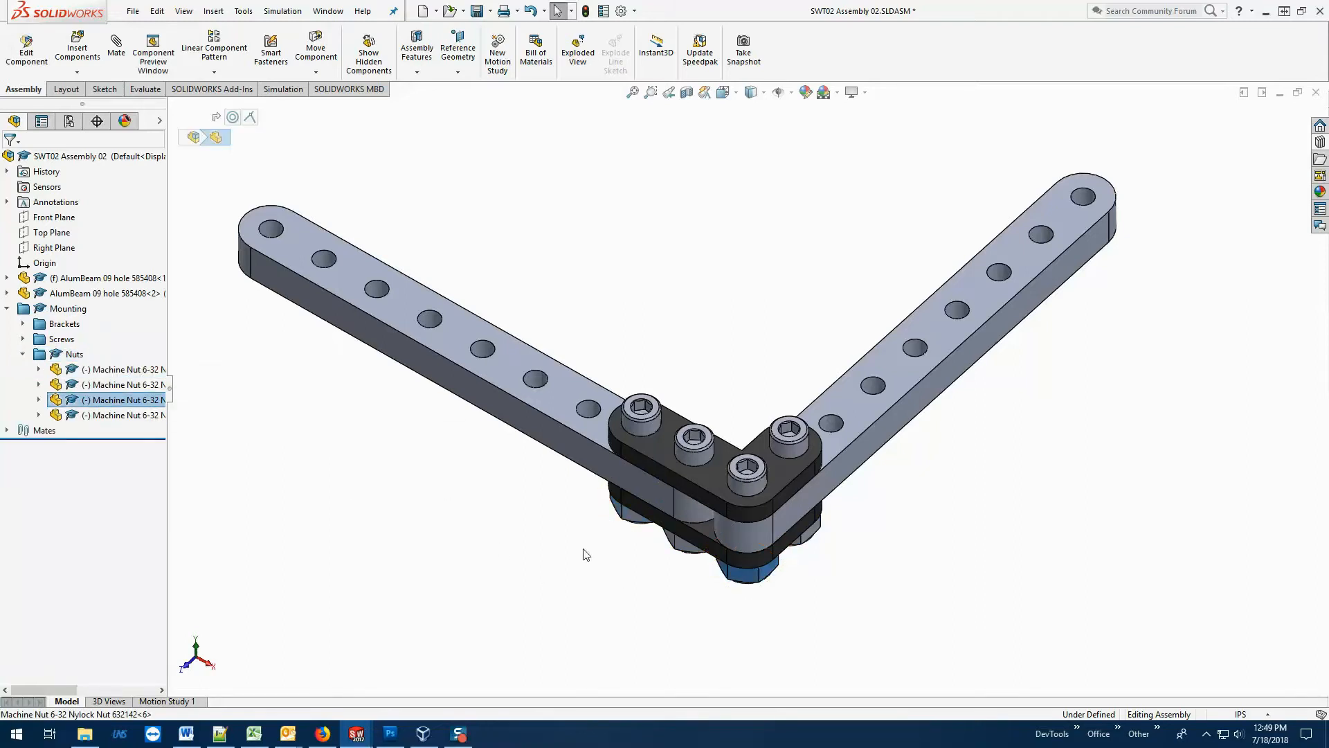
left_click(39, 370)
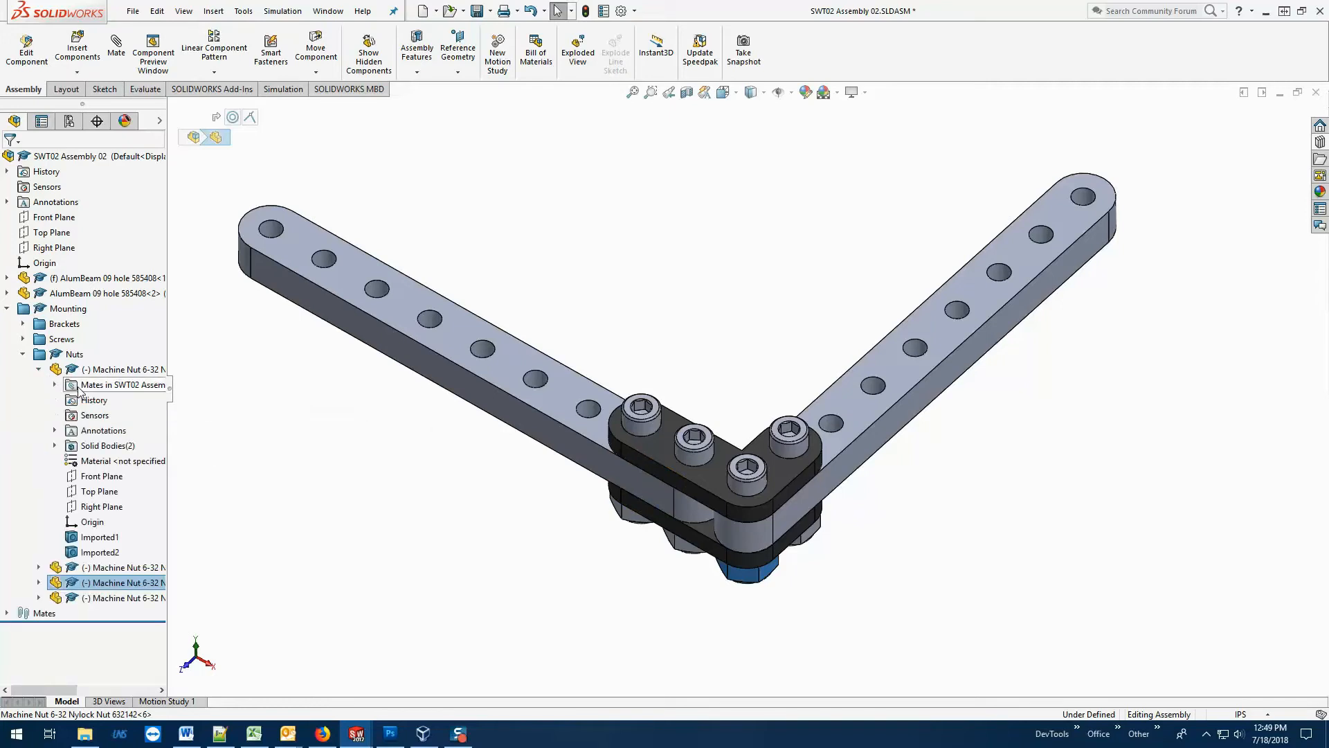
left_click(55, 385)
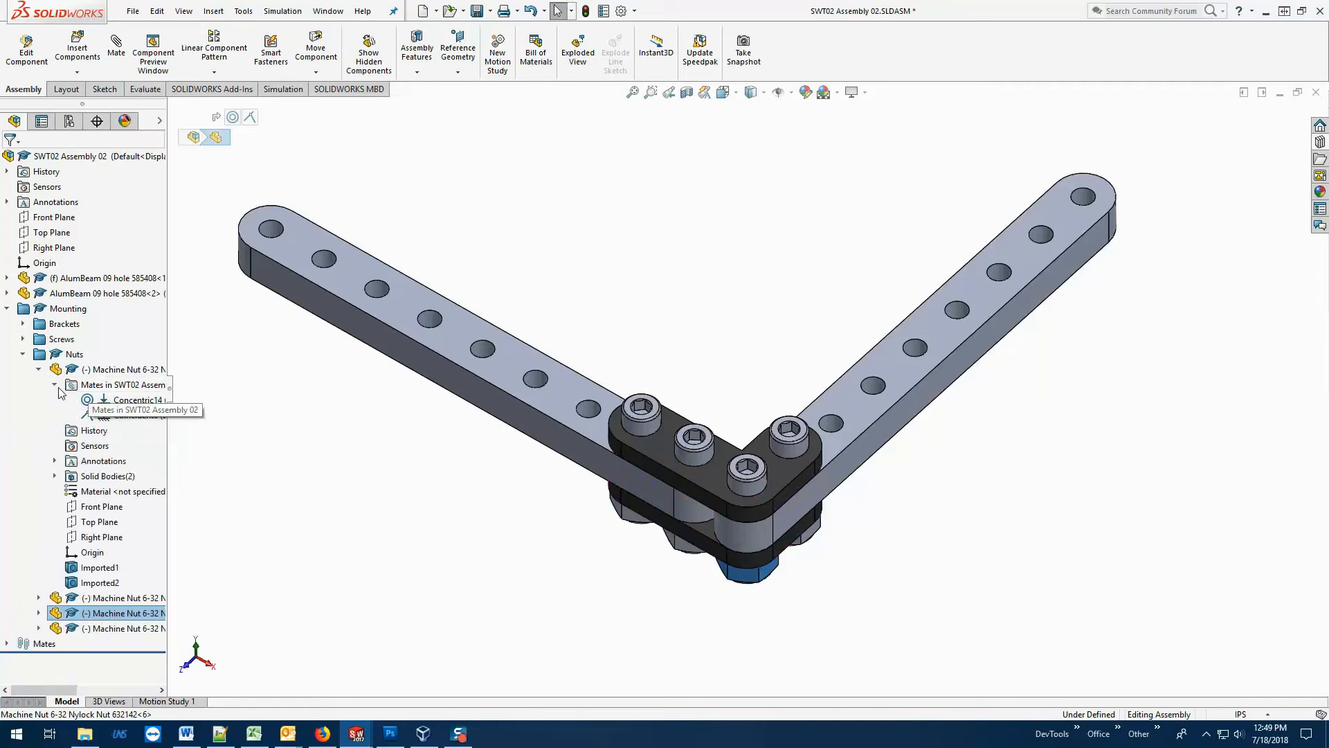
left_click(56, 385)
left_click(38, 370)
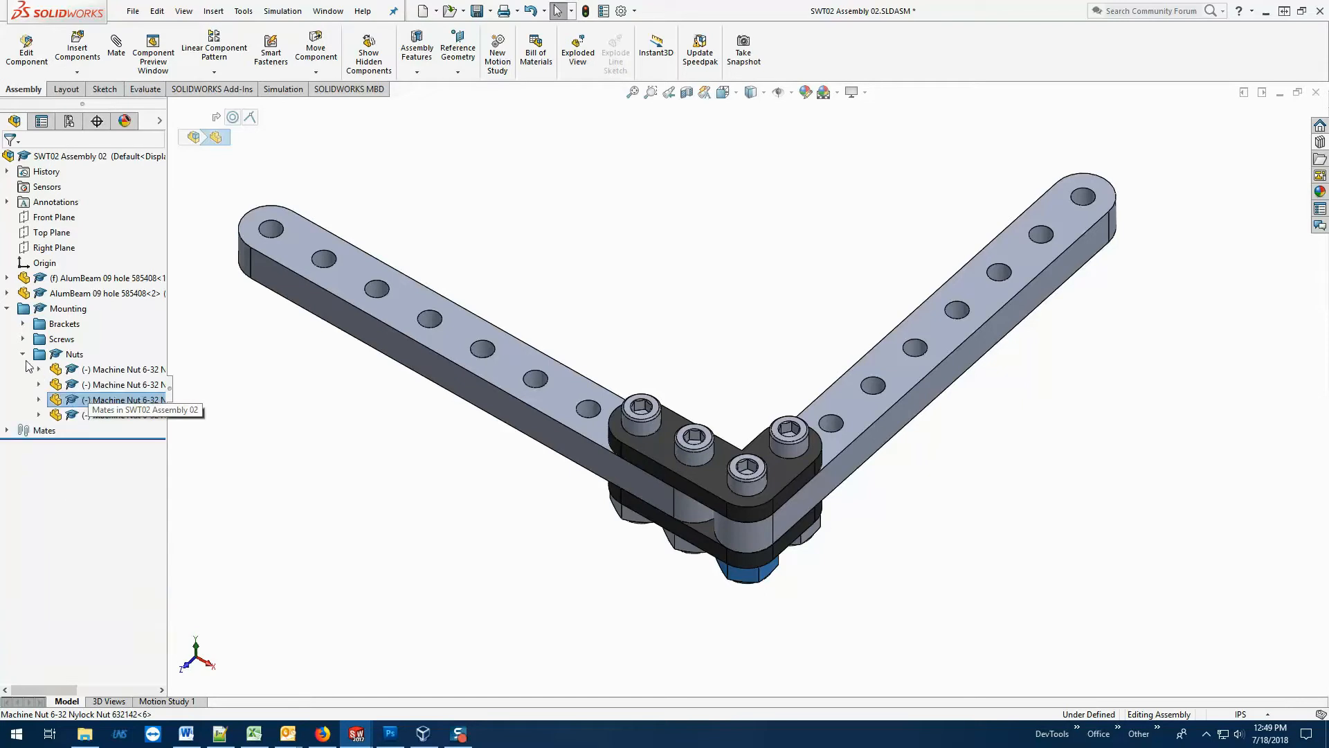
left_click(23, 356)
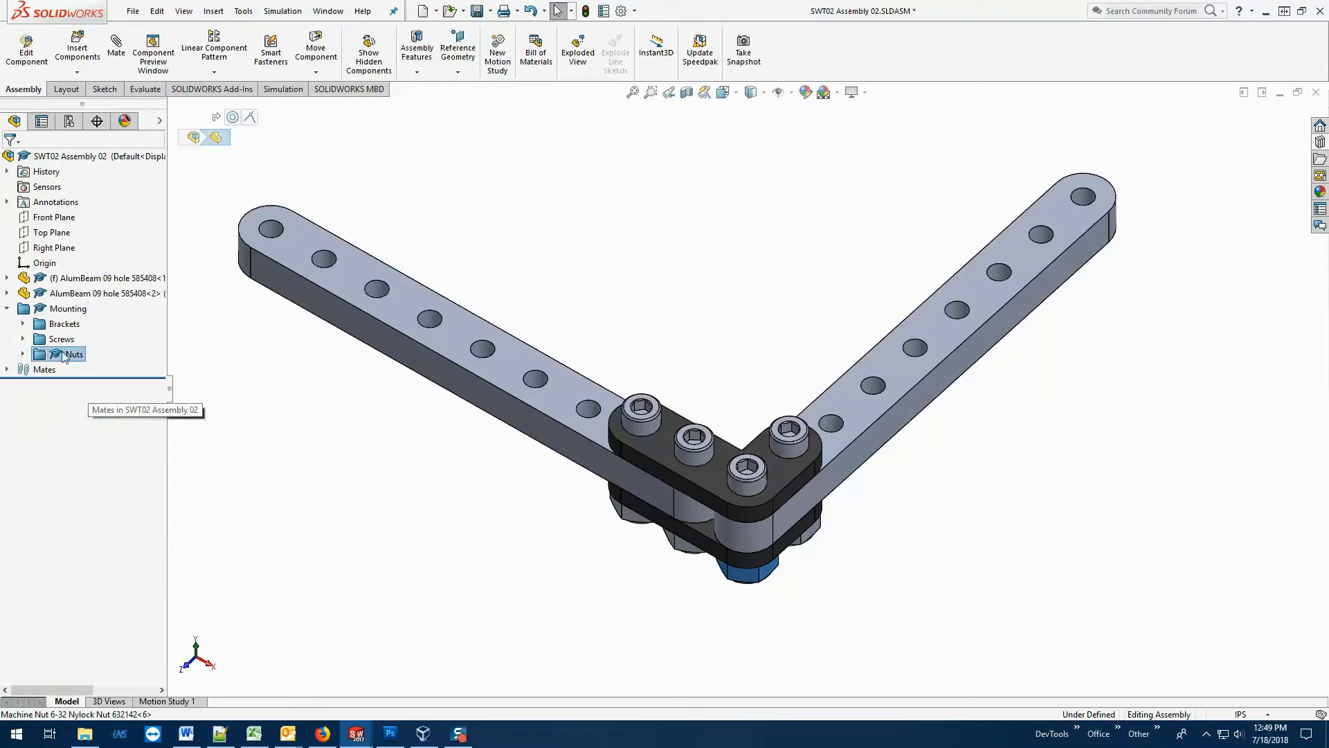
left_click(8, 309)
left_click(258, 392)
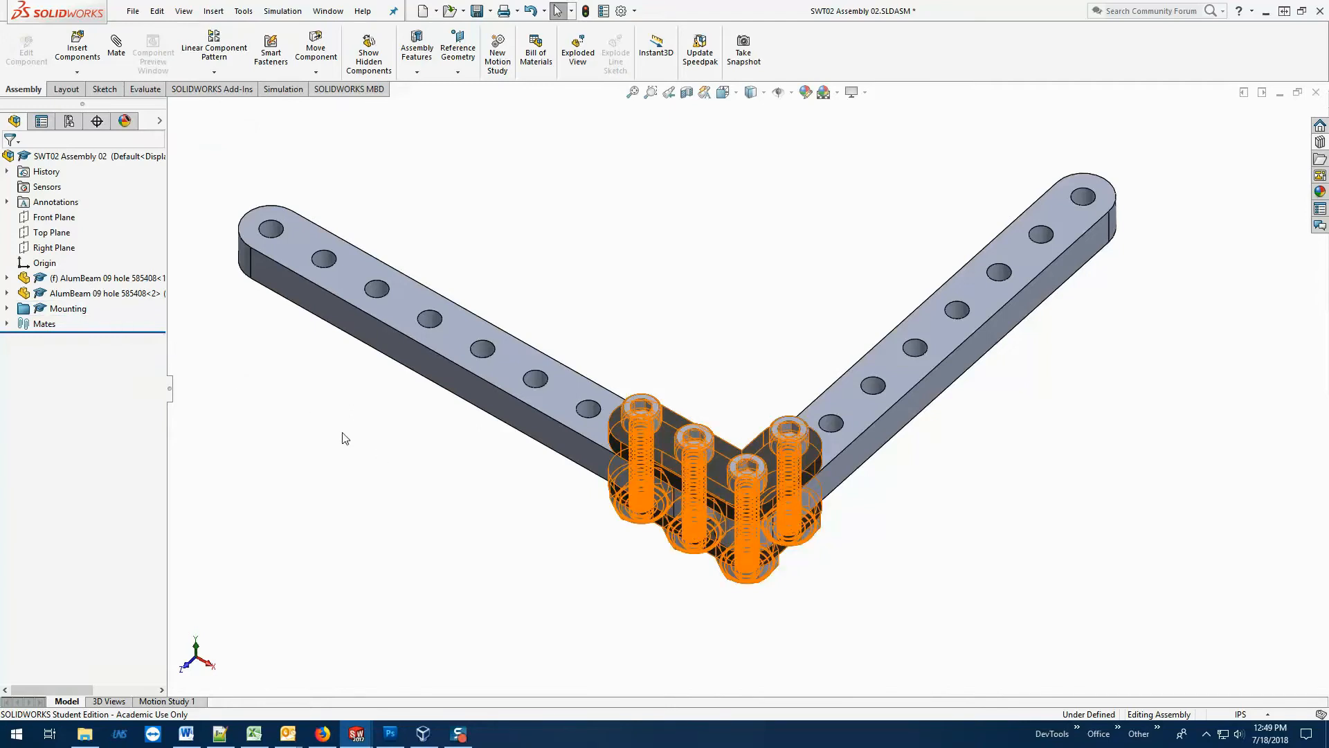
left_click(40, 311)
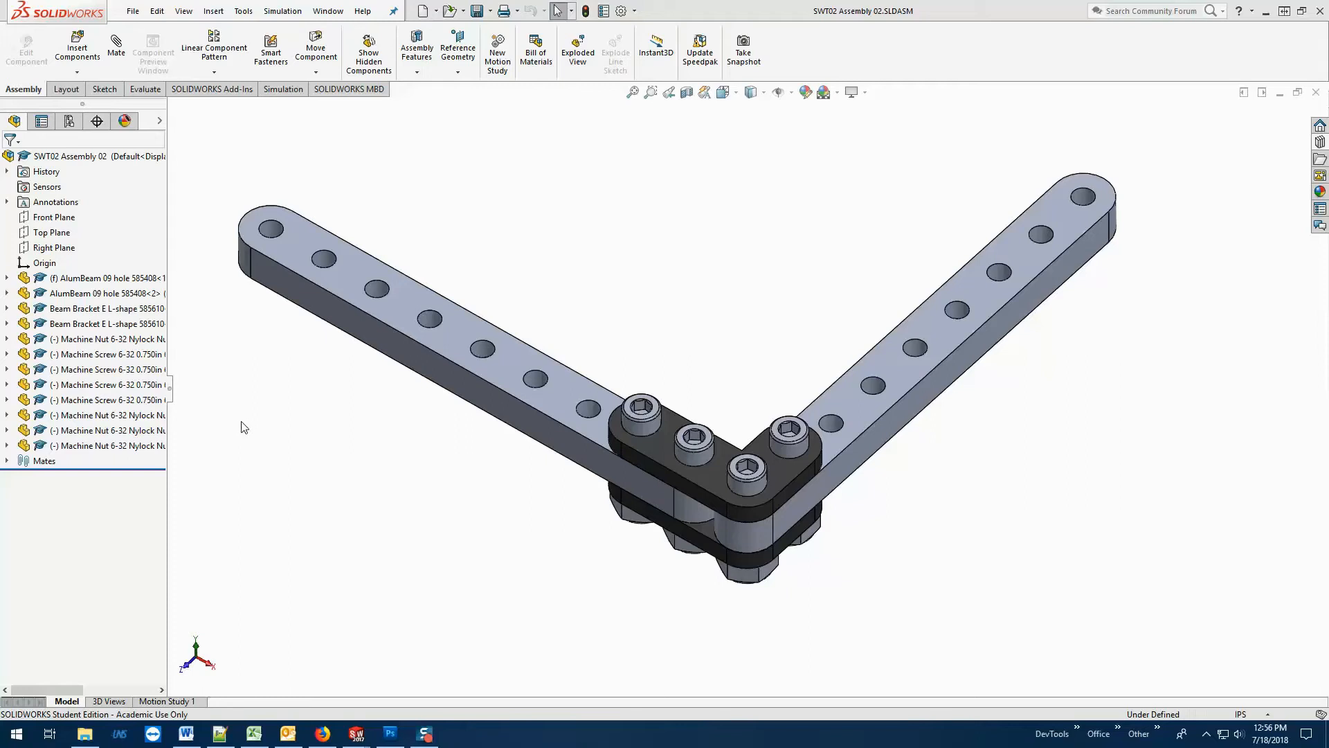
Suppress the upper L-shape beam bracket, the first Beam Bracket E instance.
left_click(132, 311)
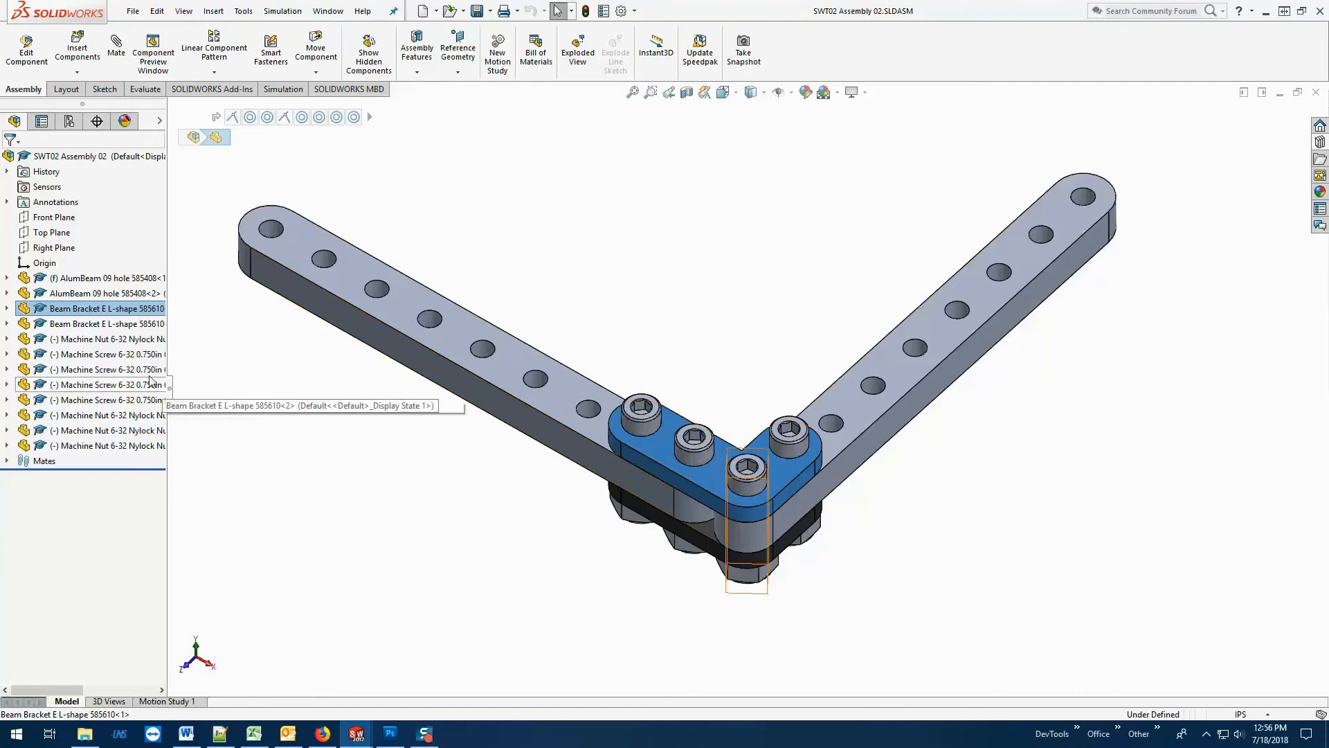
right_click(102, 311)
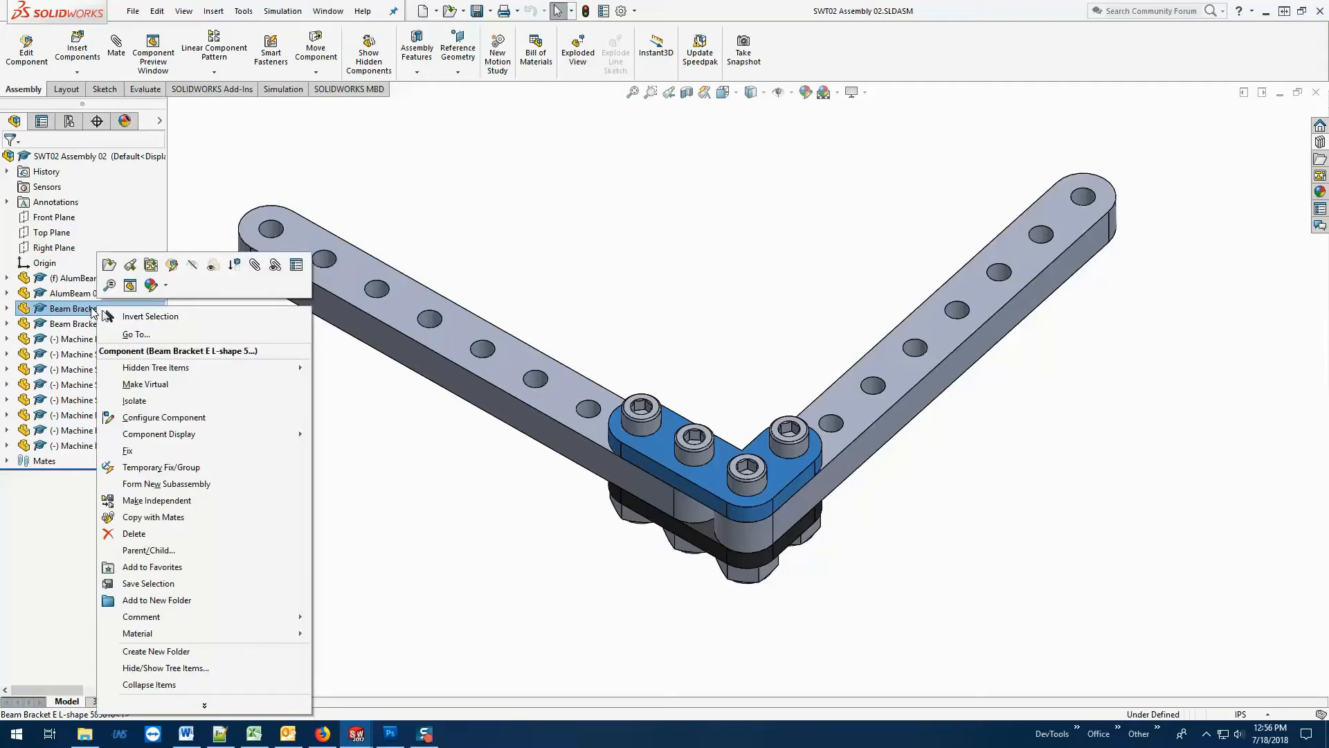
left_click(192, 268)
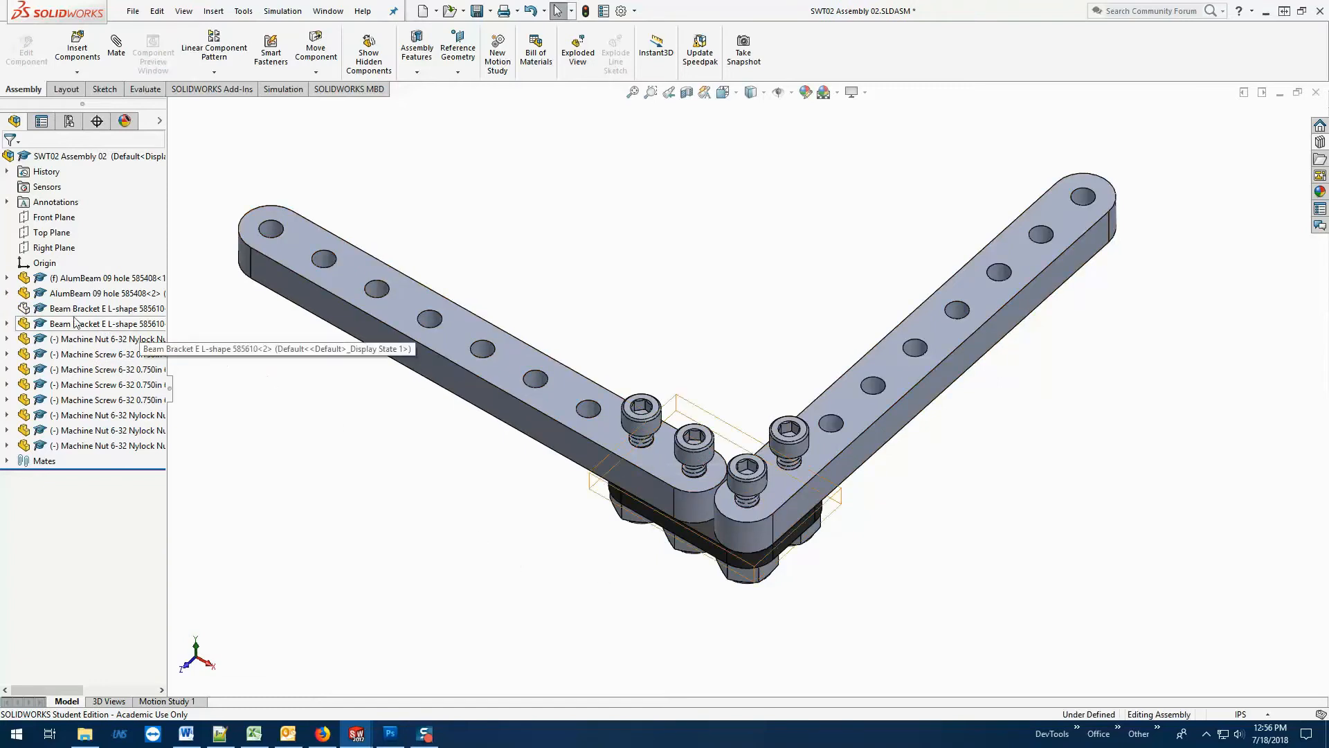
Show the hidden upper L-shape beam bracket, the first Beam Bracket E instance, in the assembly again.
left_click(111, 309)
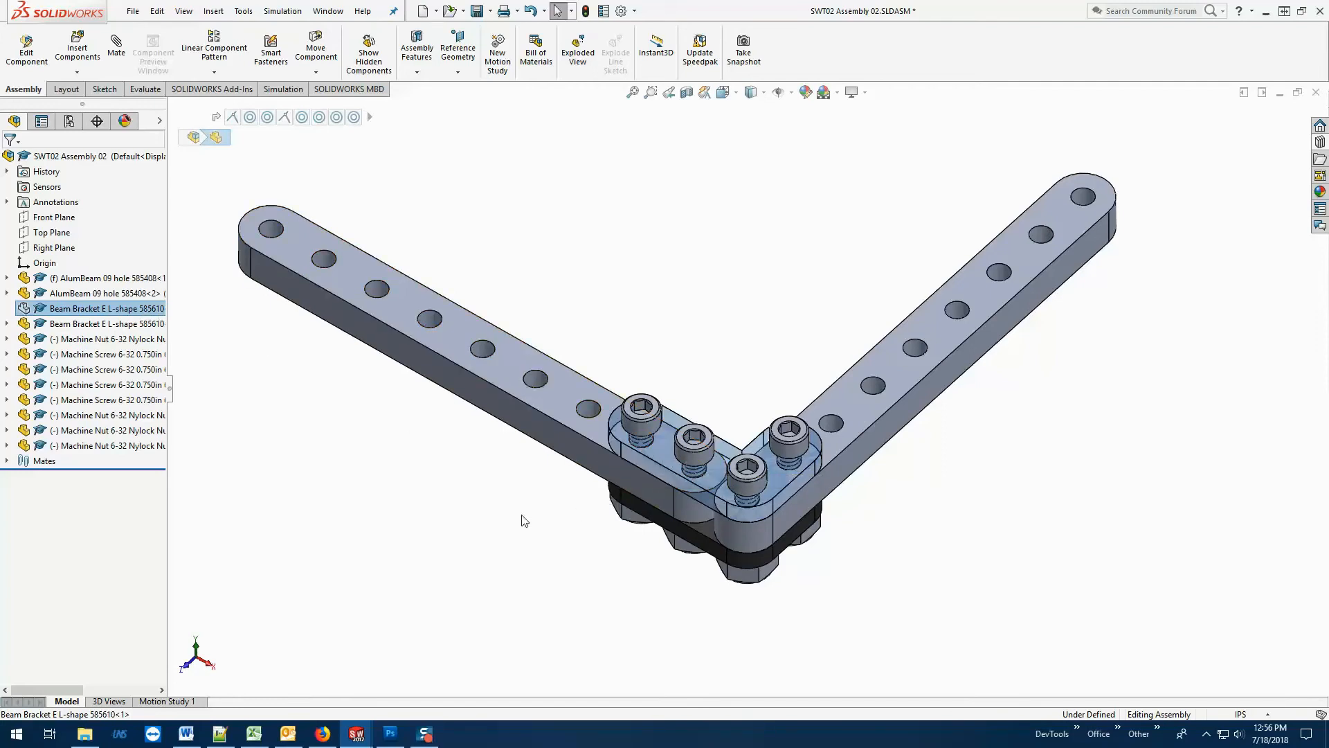
left_click(236, 349)
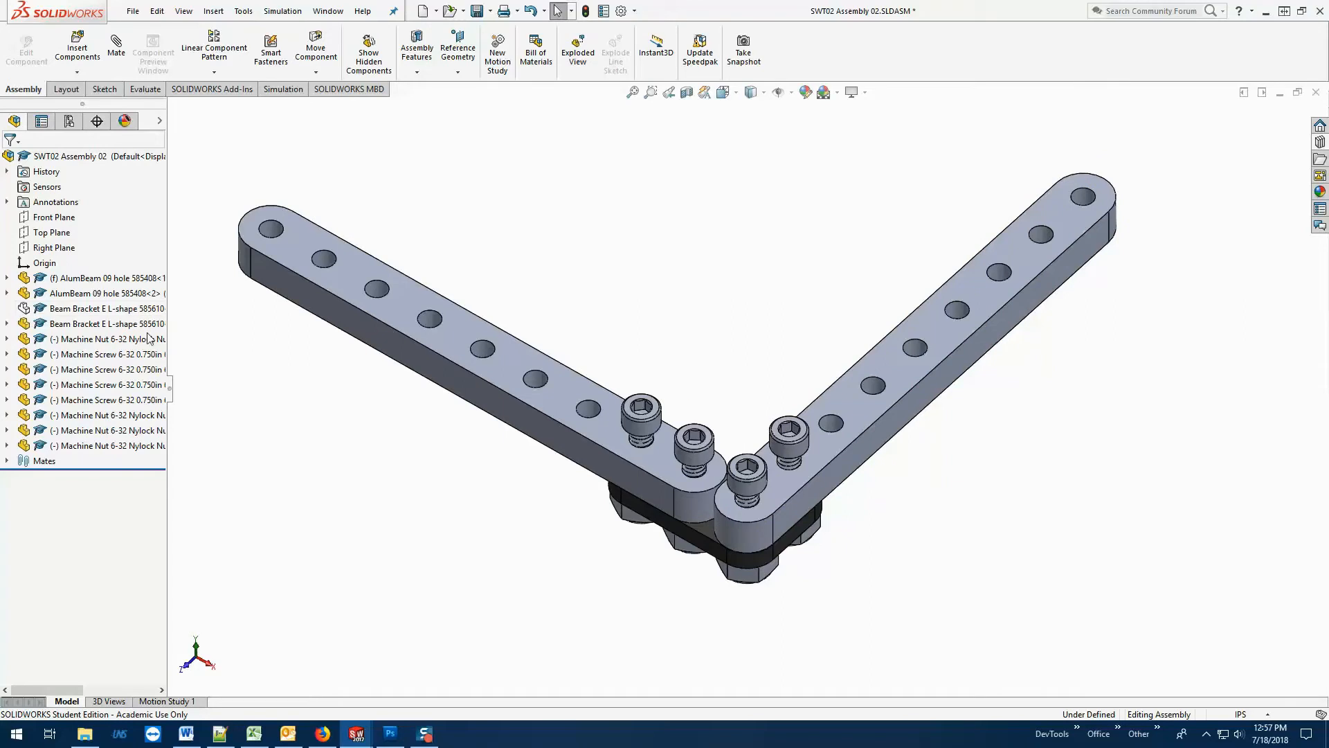
right_click(69, 312)
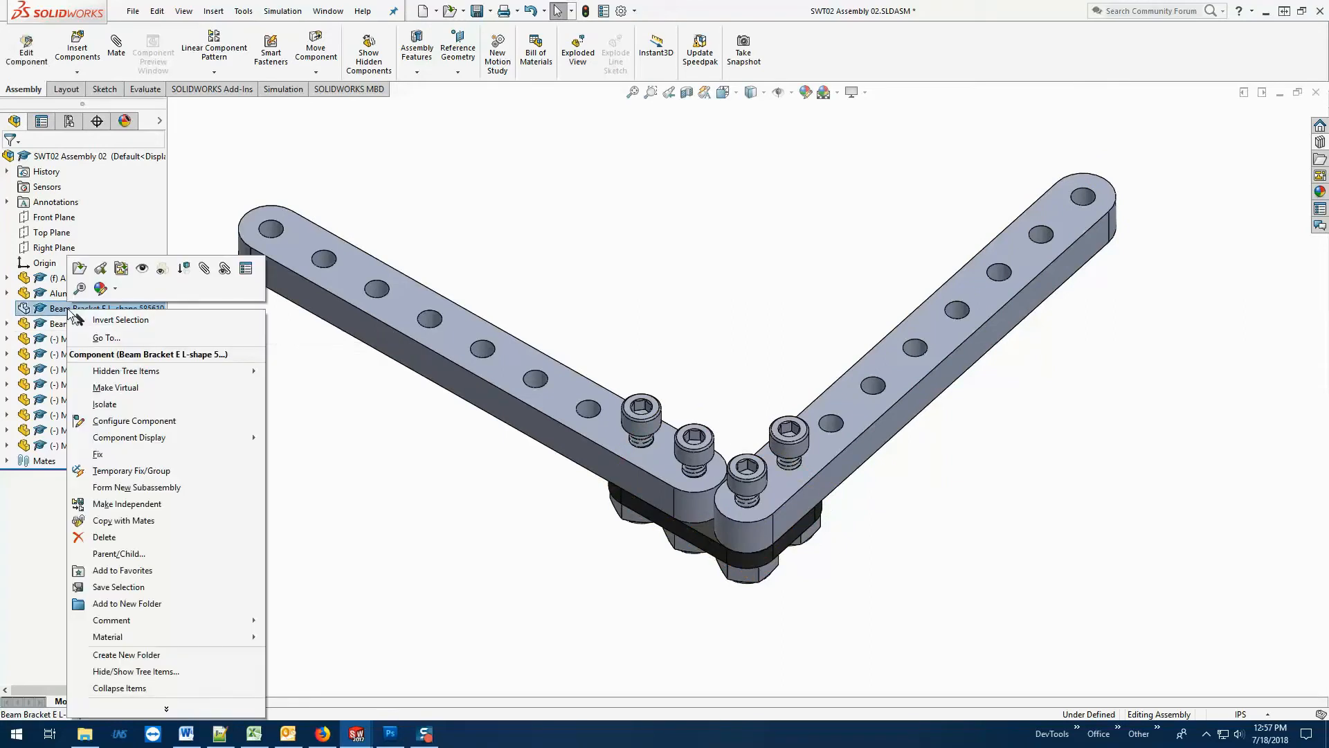
left_click(142, 268)
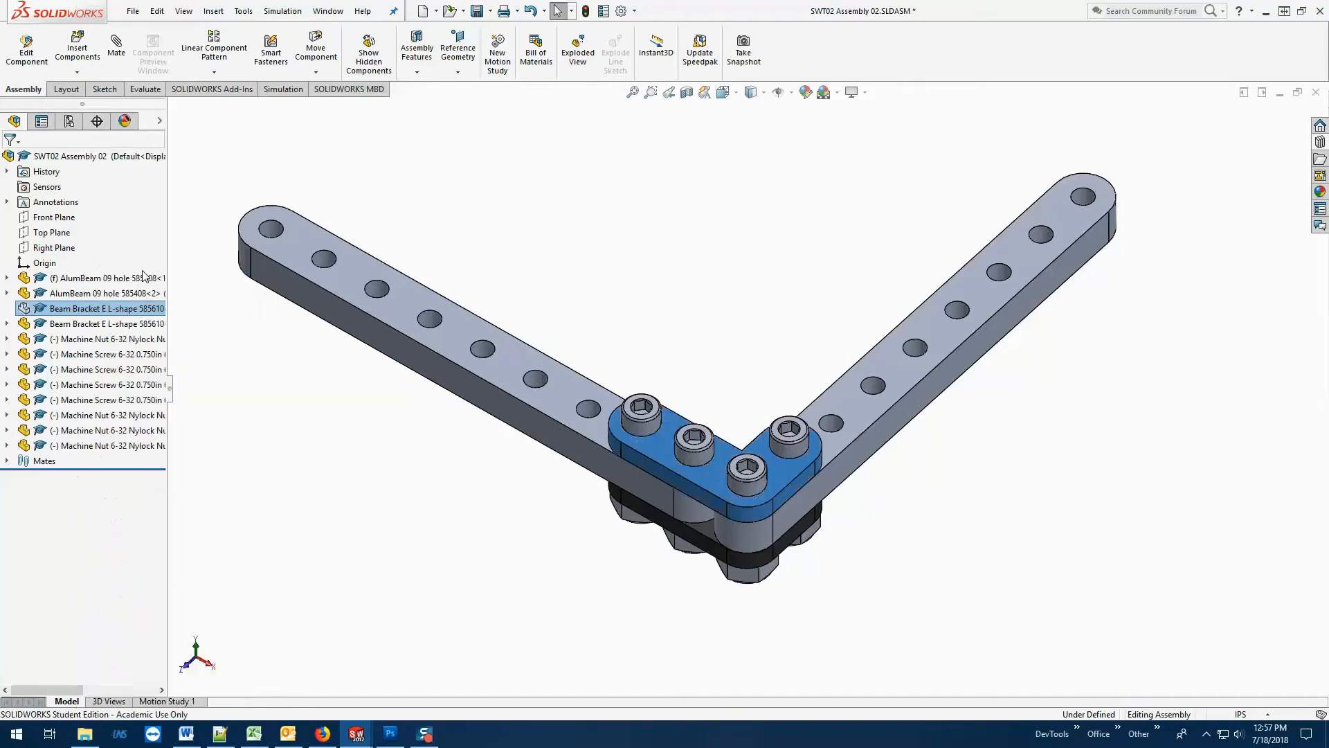
left_click(543, 540)
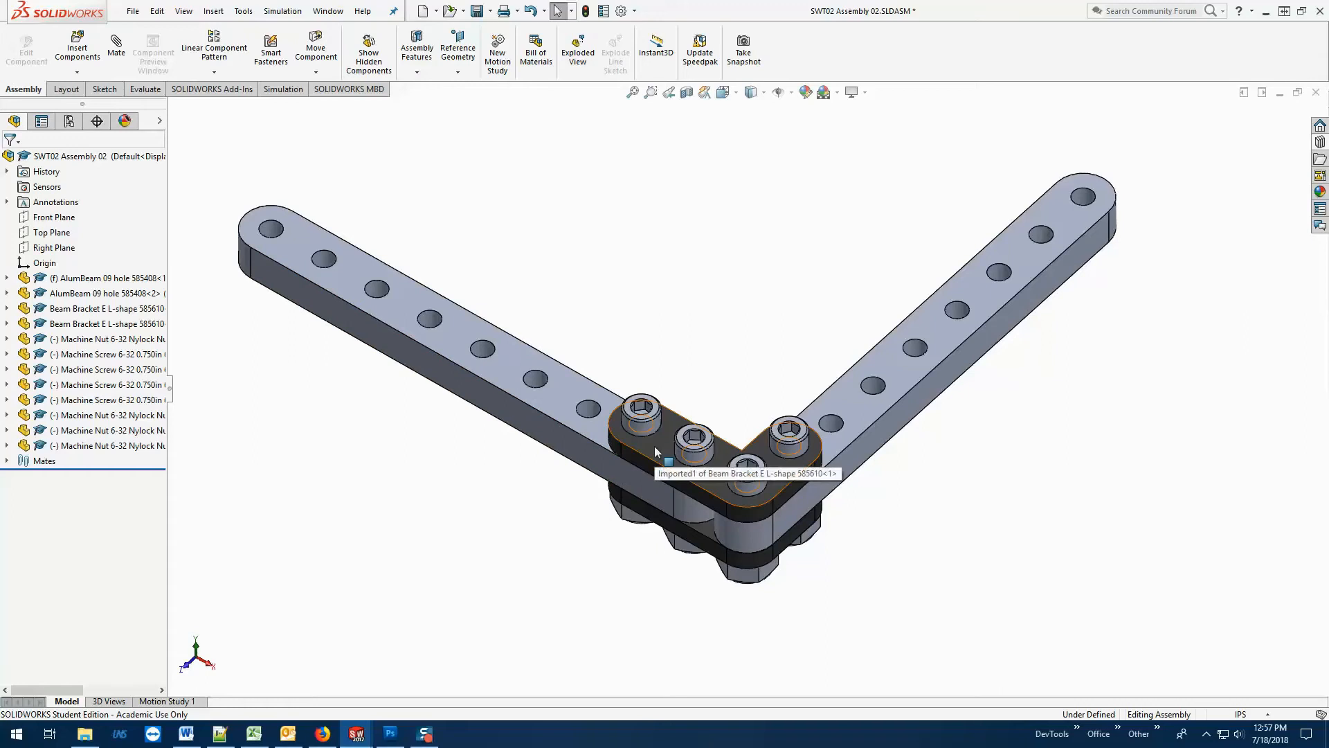
Hide the fixed AlumBeam 09 hole component and show it again from the feature tree.
left_click(553, 390)
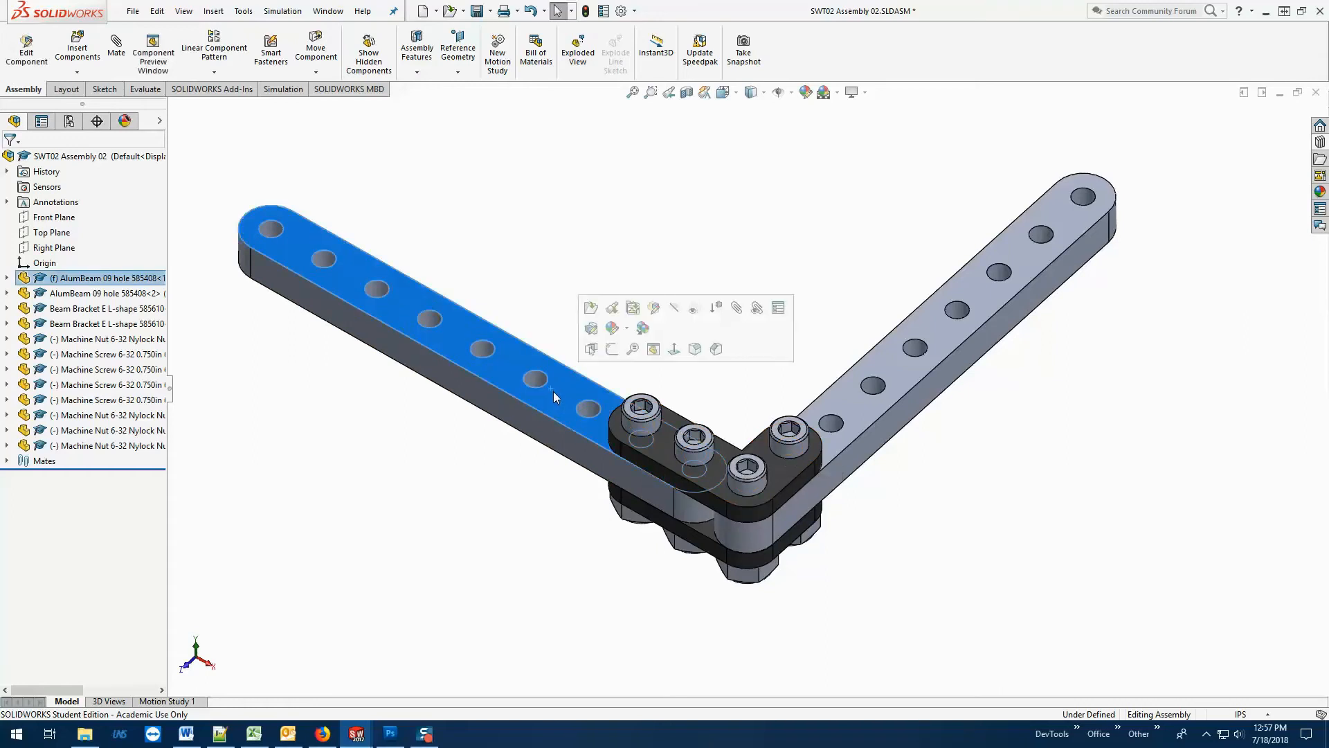
left_click(675, 309)
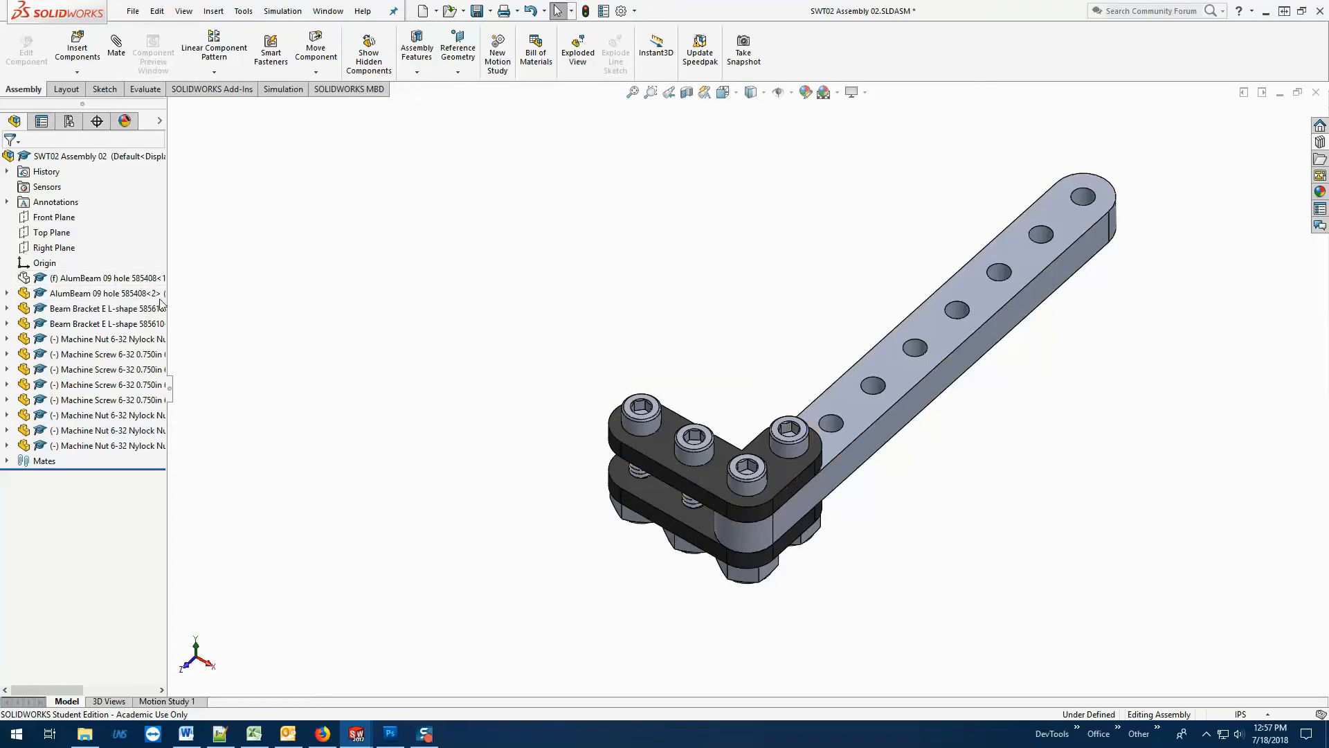
left_click(108, 279)
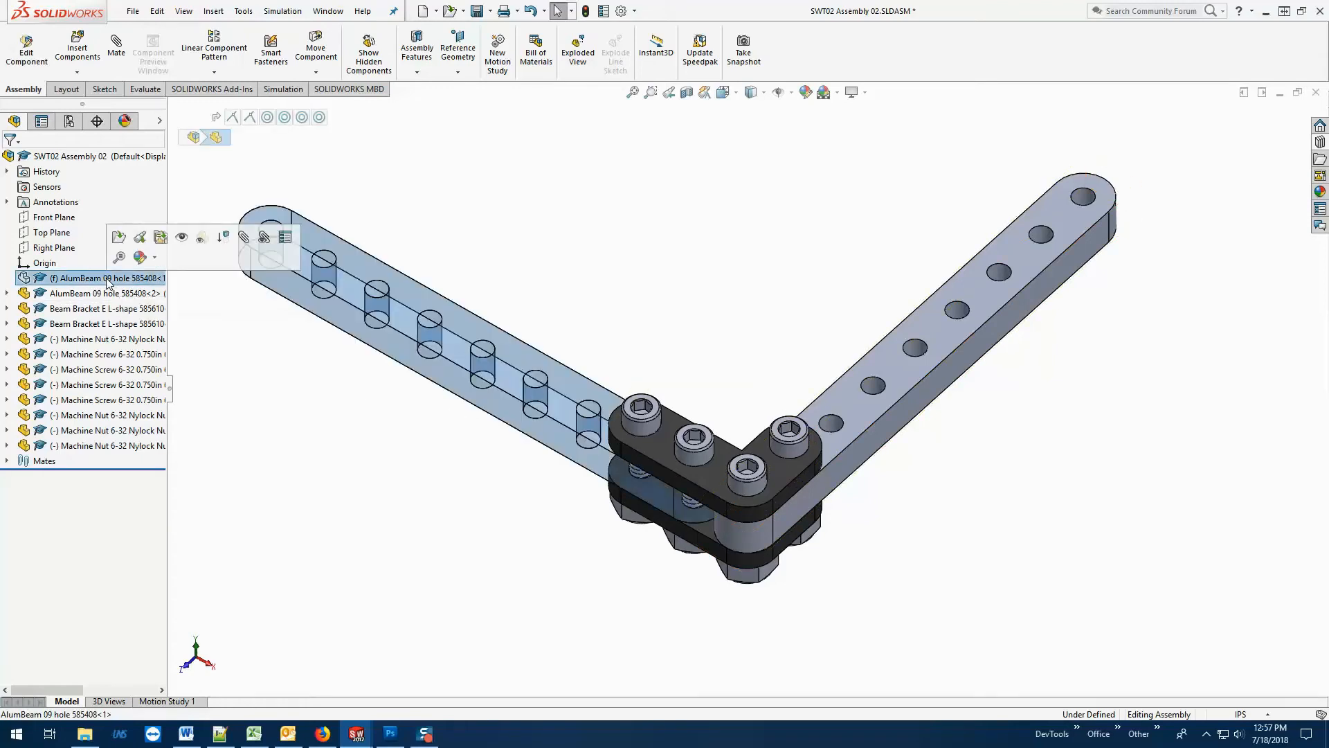
left_click(180, 239)
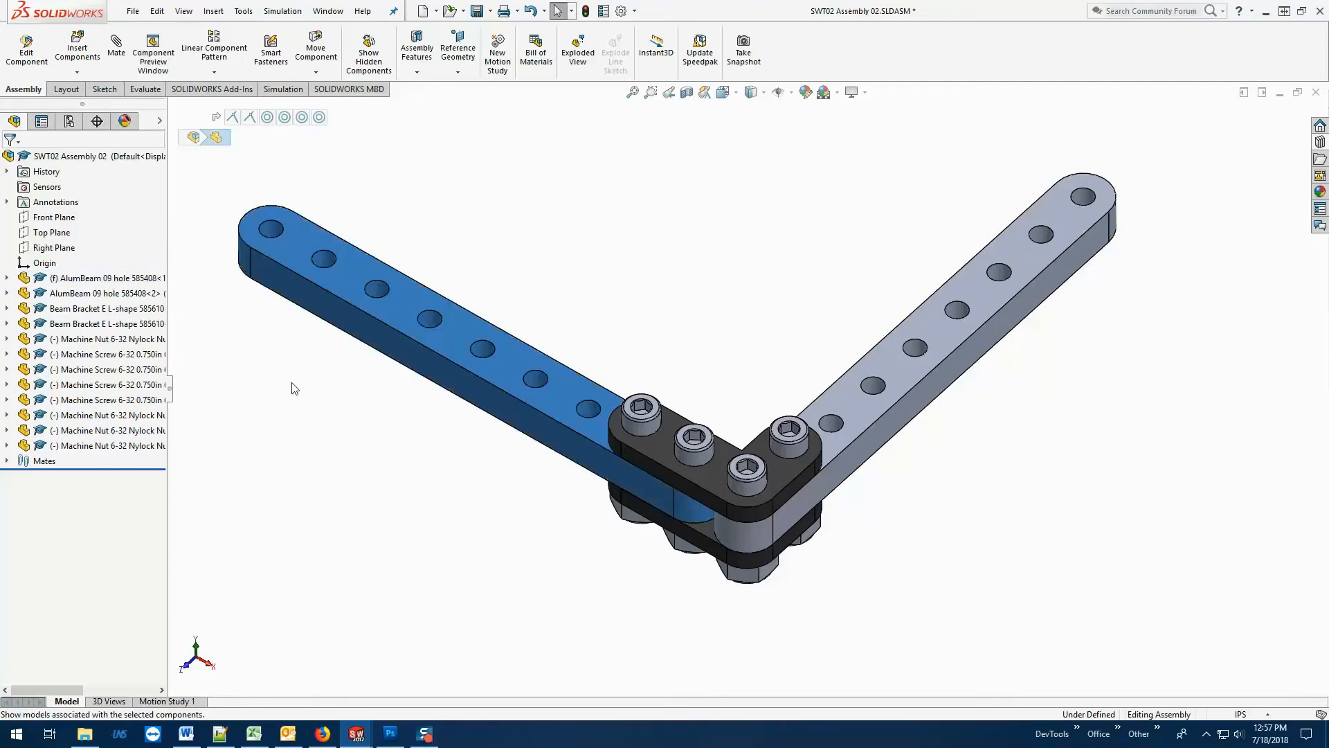
left_click(351, 433)
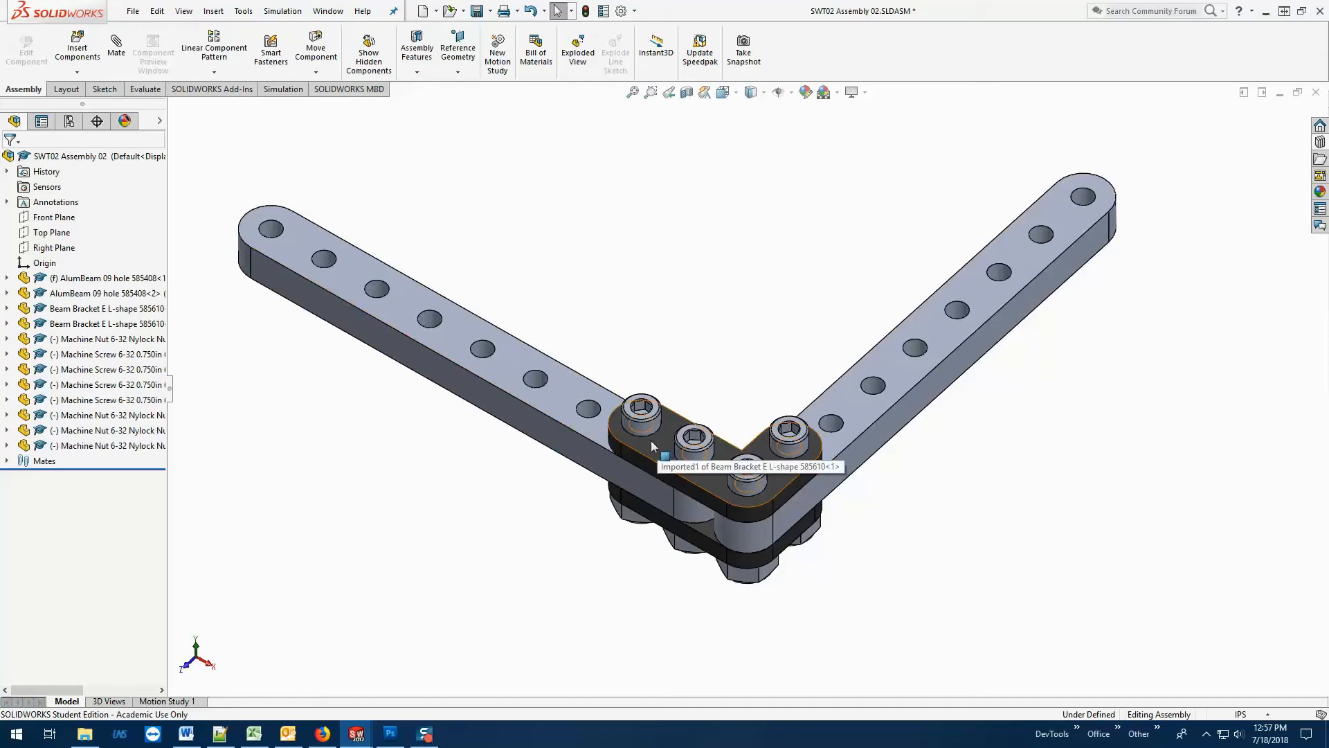
Make the upper L-shape beam bracket transparent and inspect the screws and beams beneath it up close.
left_click(114, 313)
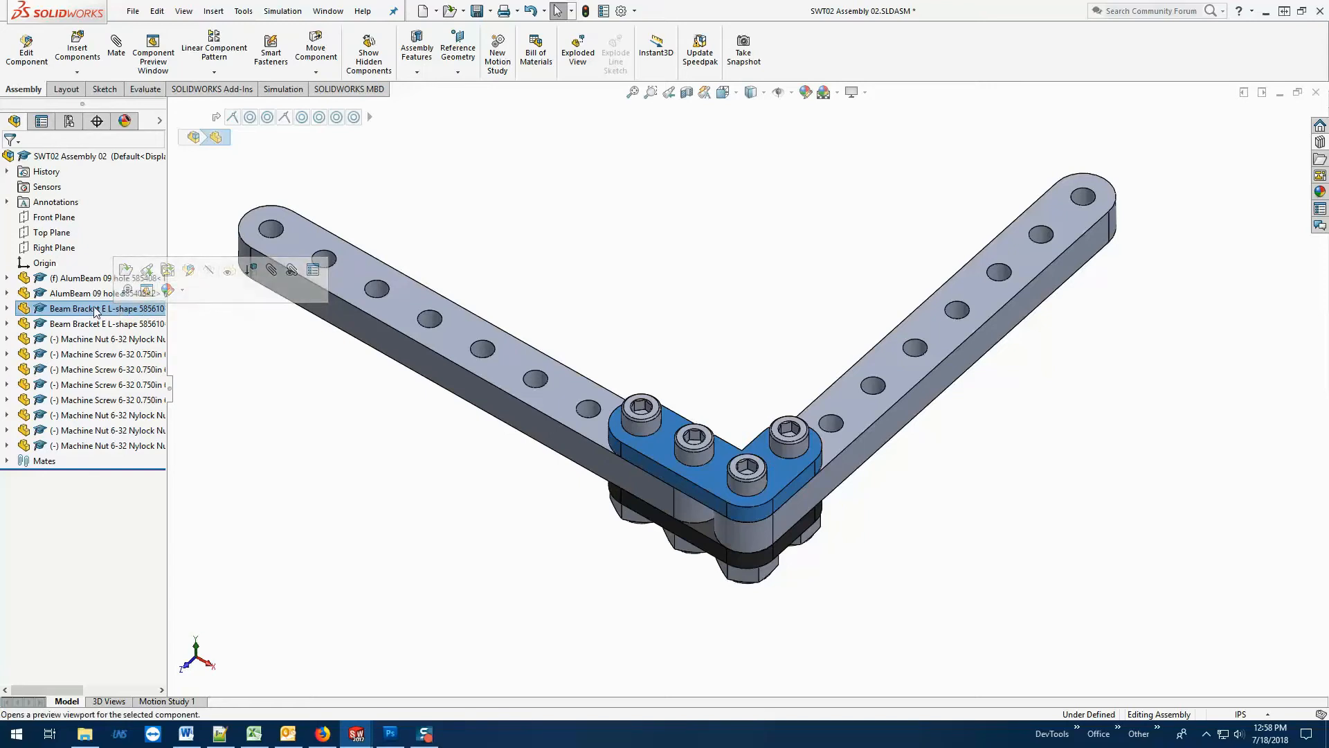
right_click(96, 312)
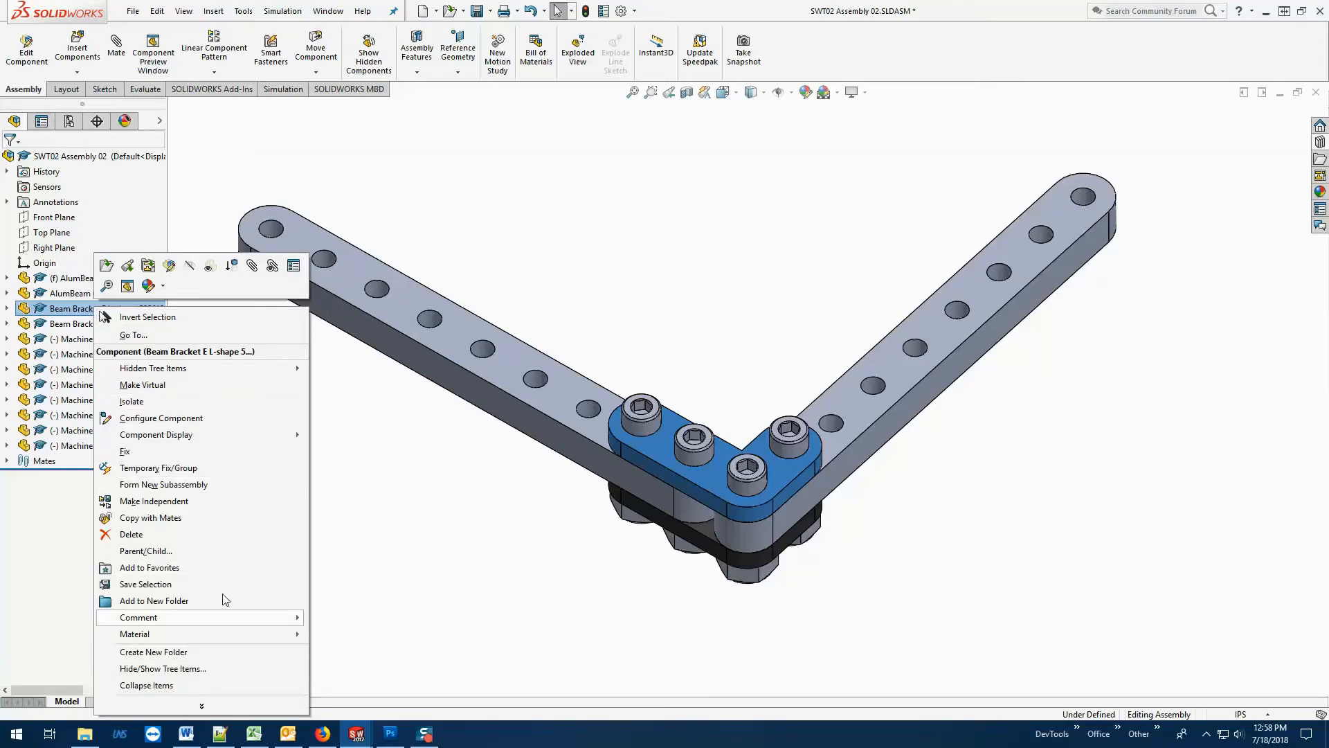
left_click(372, 417)
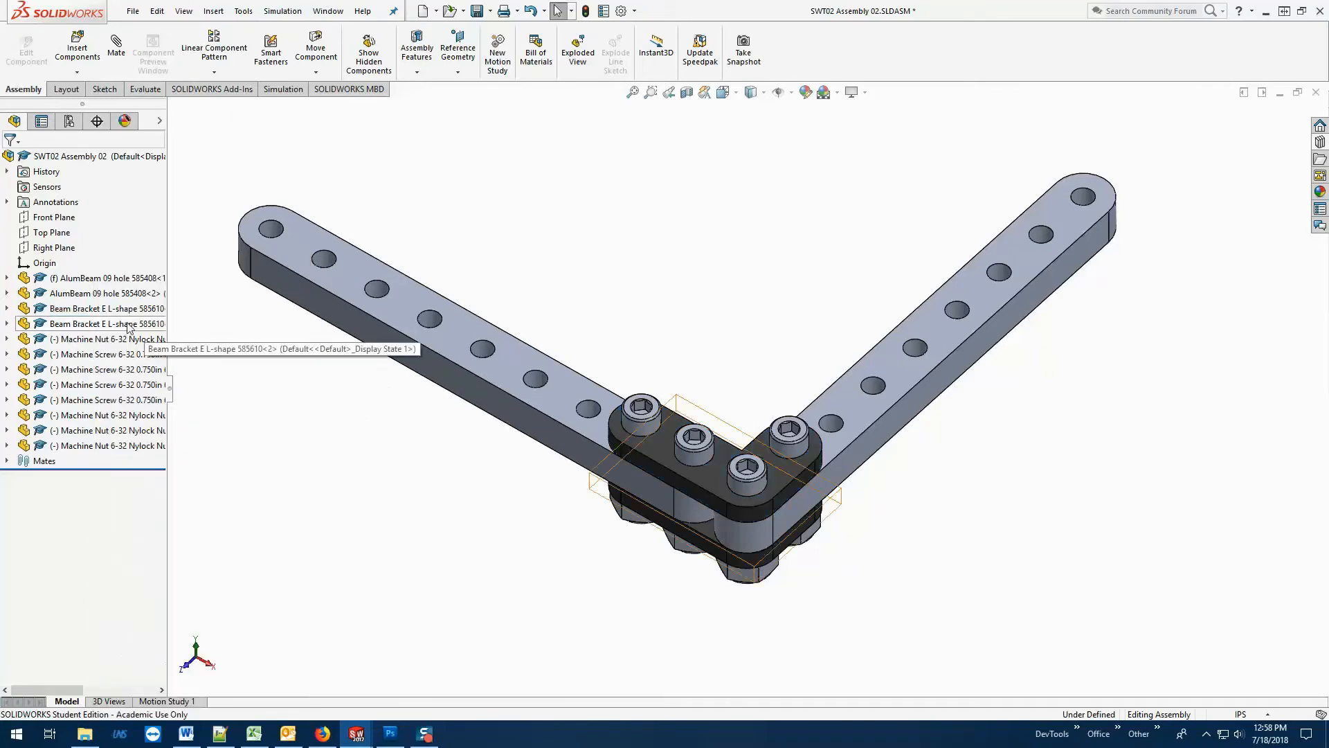
left_click(128, 310)
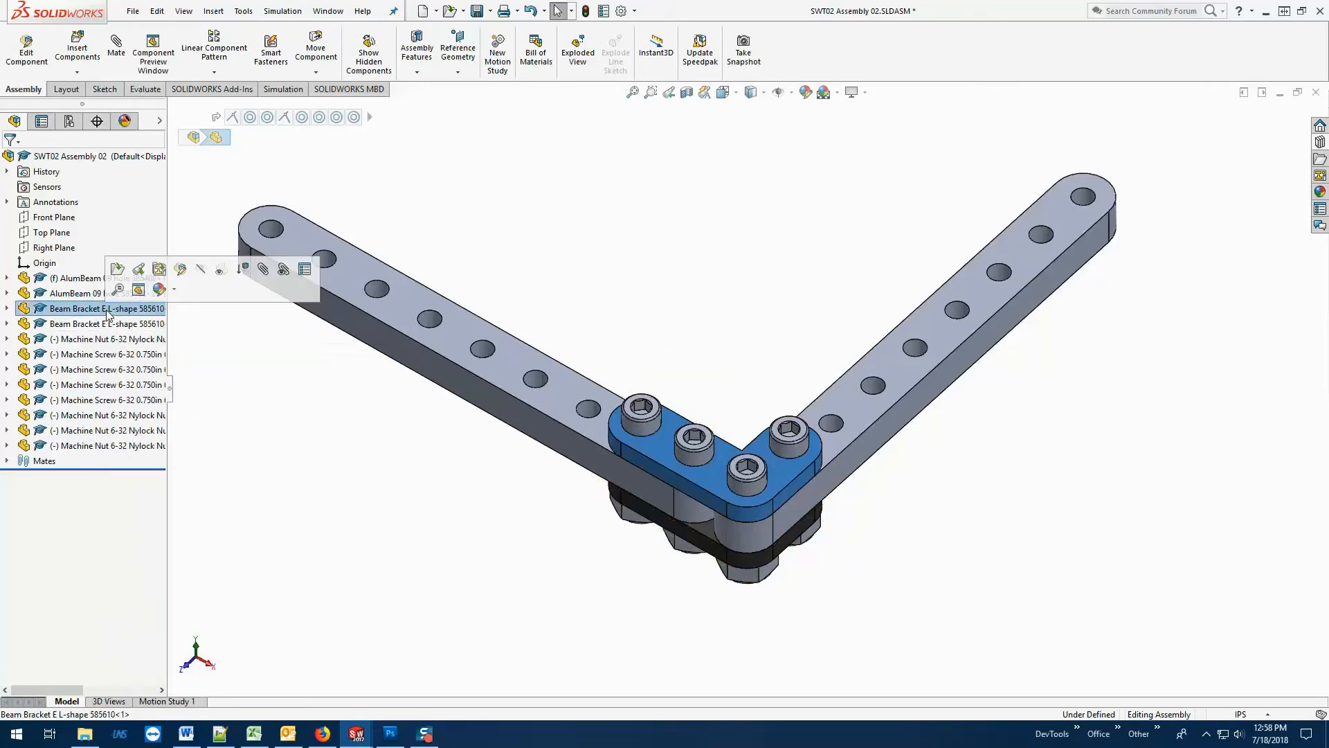
left_click(221, 273)
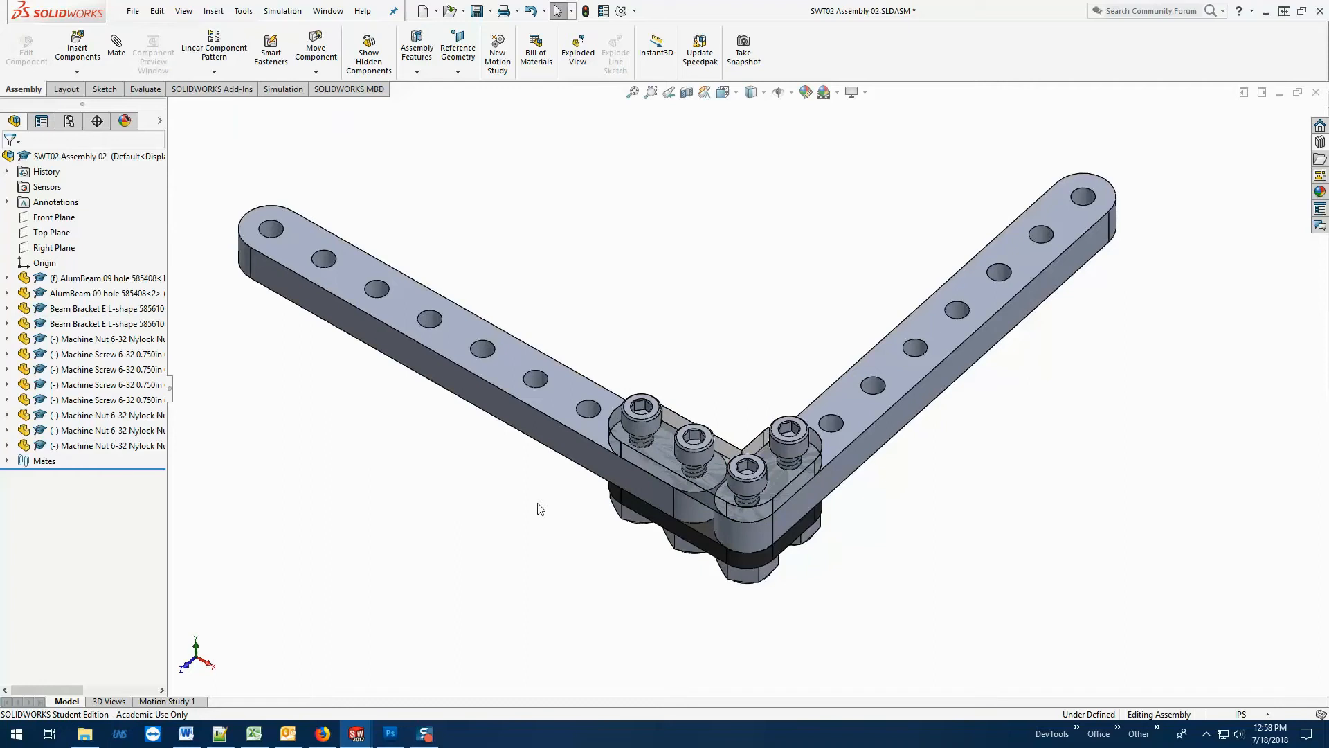
middle_click_drag(551, 454, 551, 388)
scroll(623, 461, "down", 8)
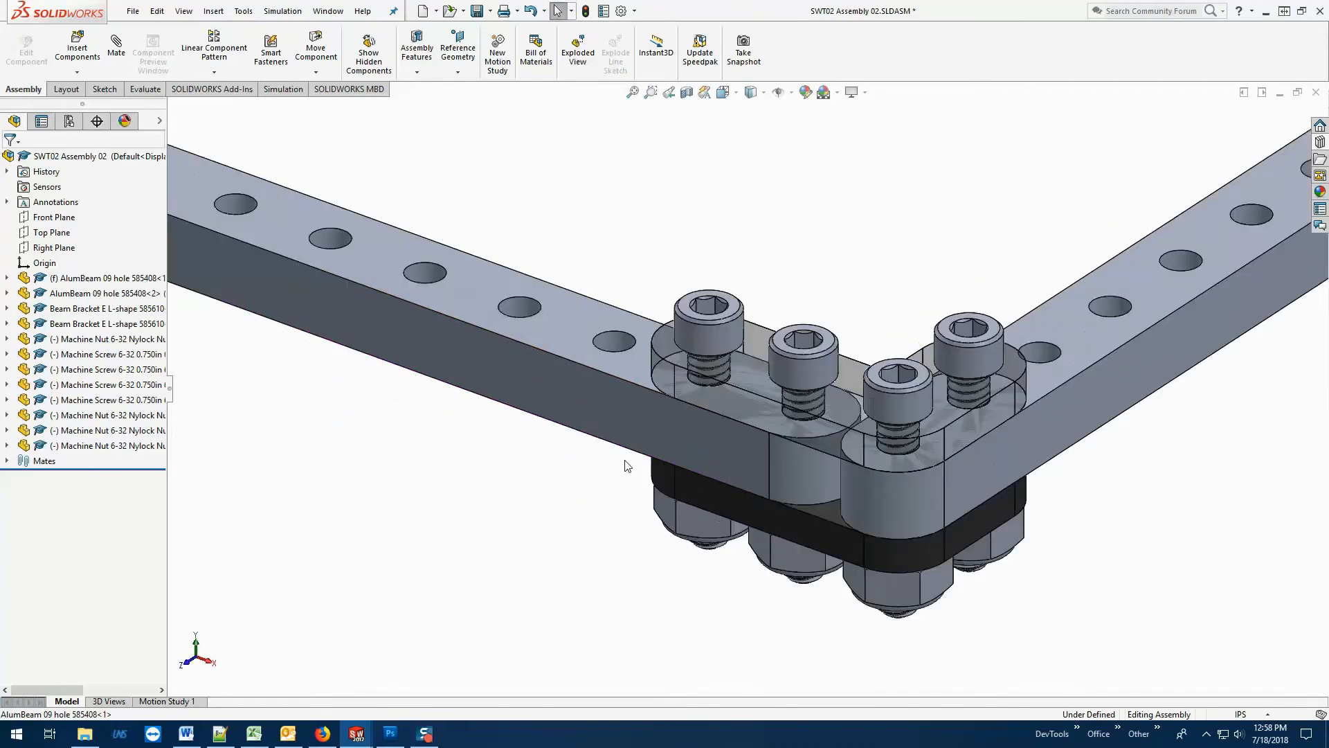
scroll(788, 421, "up", 6)
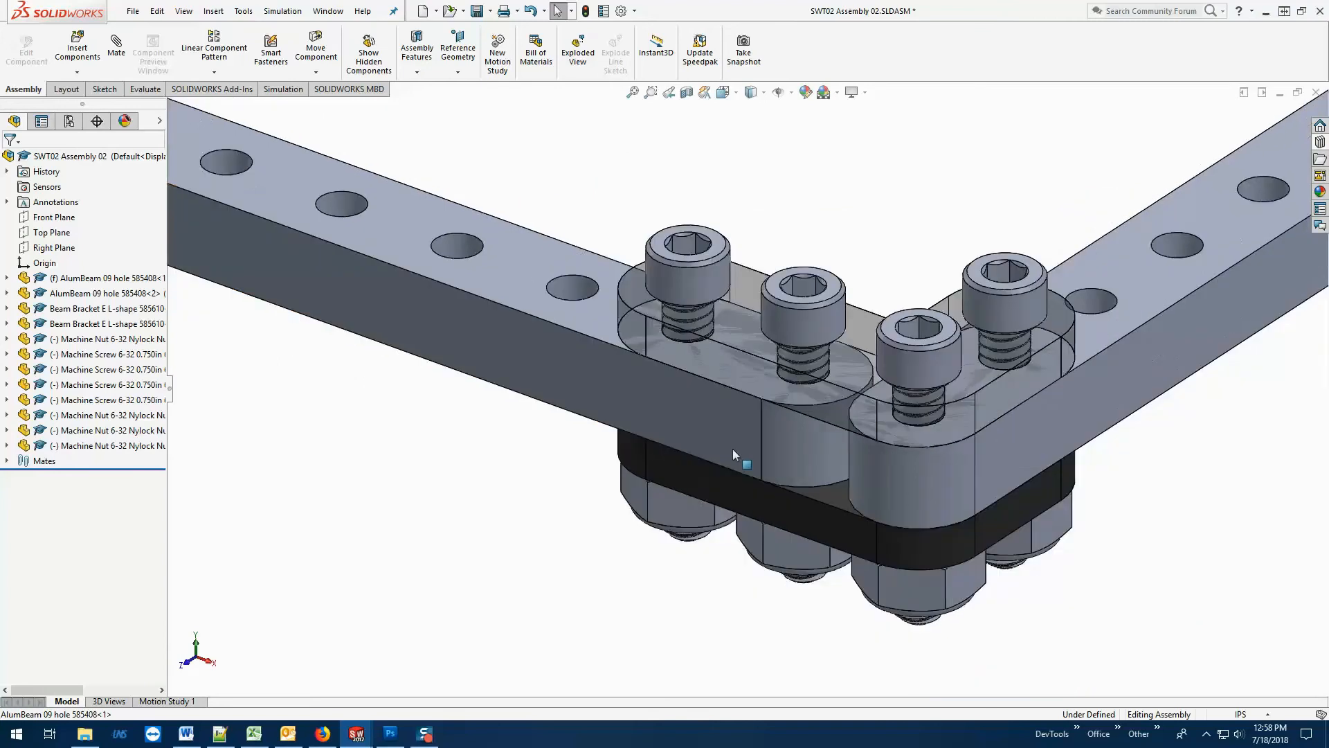
scroll(846, 344, "down", 5)
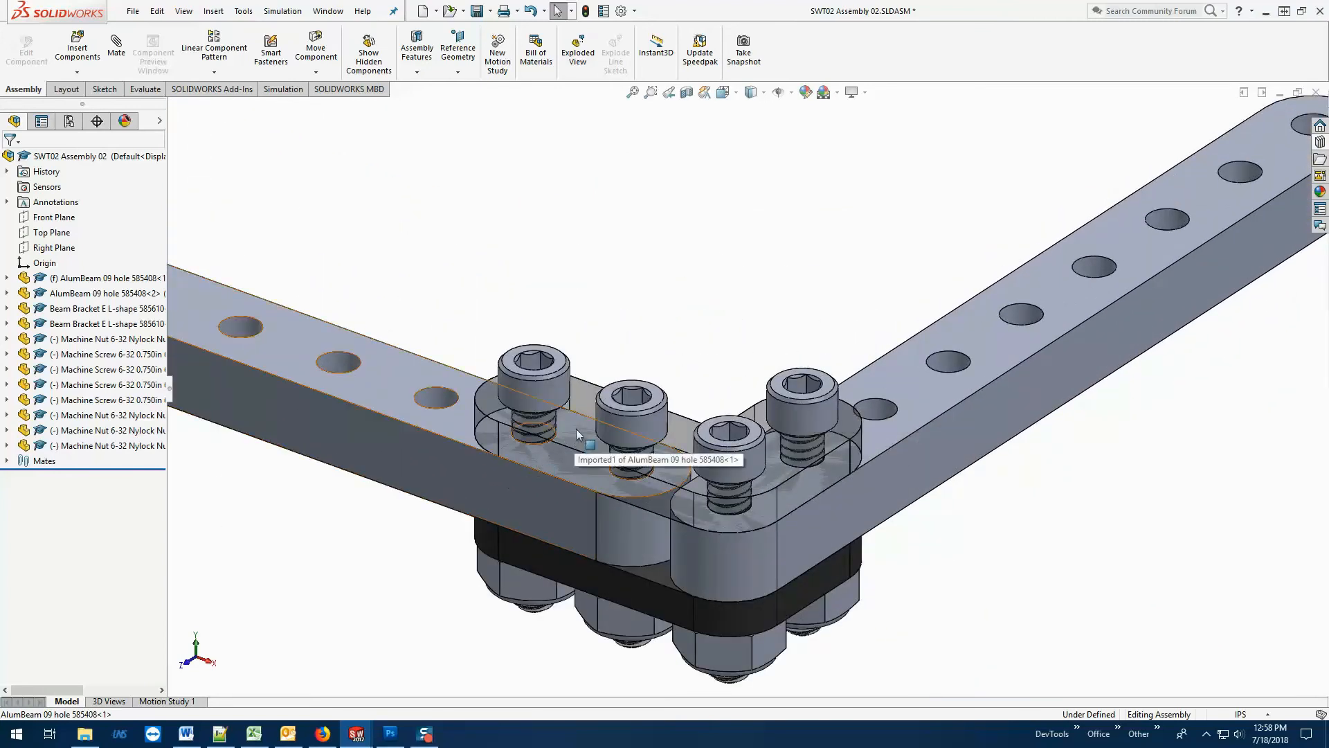
Toggle the upper L-shape bracket's transparency off and back on directly from the model.
right_click(583, 400)
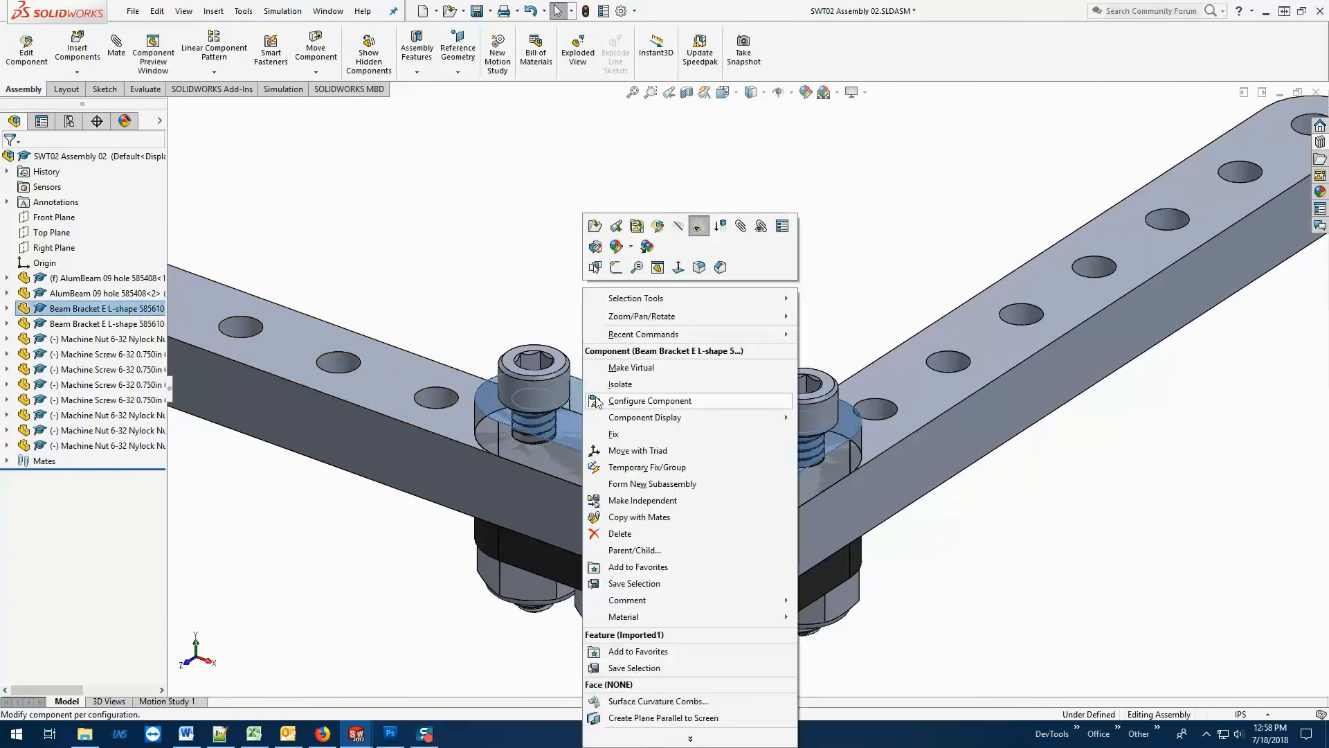
left_click(699, 226)
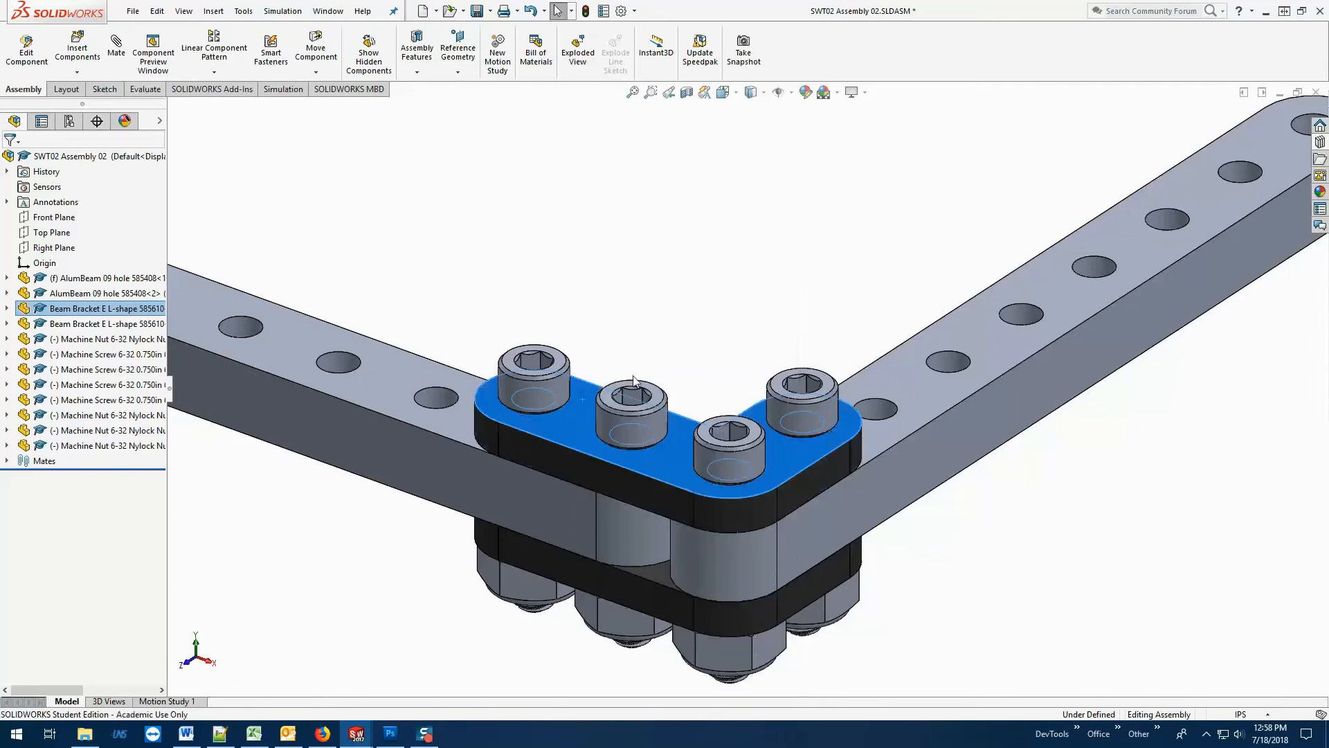
left_click(635, 323)
left_click(580, 413)
right_click(580, 413)
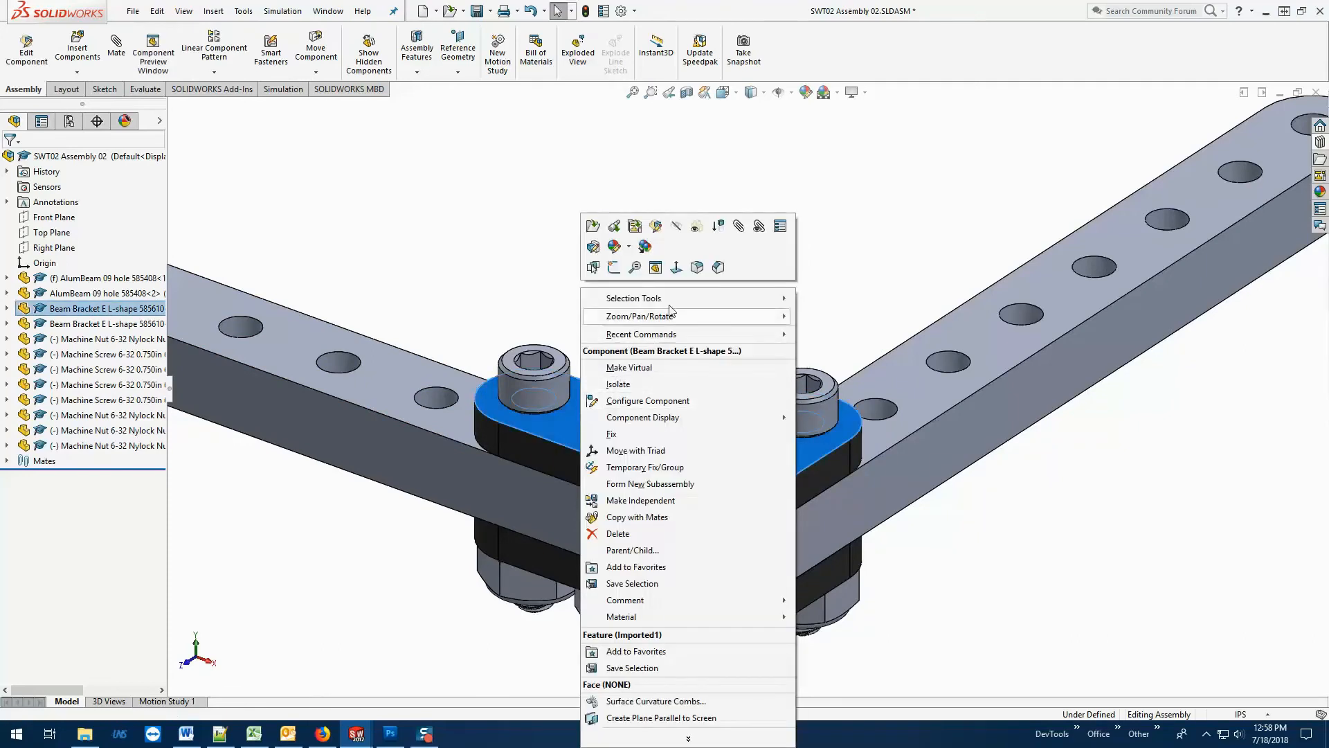
left_click(698, 227)
left_click(717, 195)
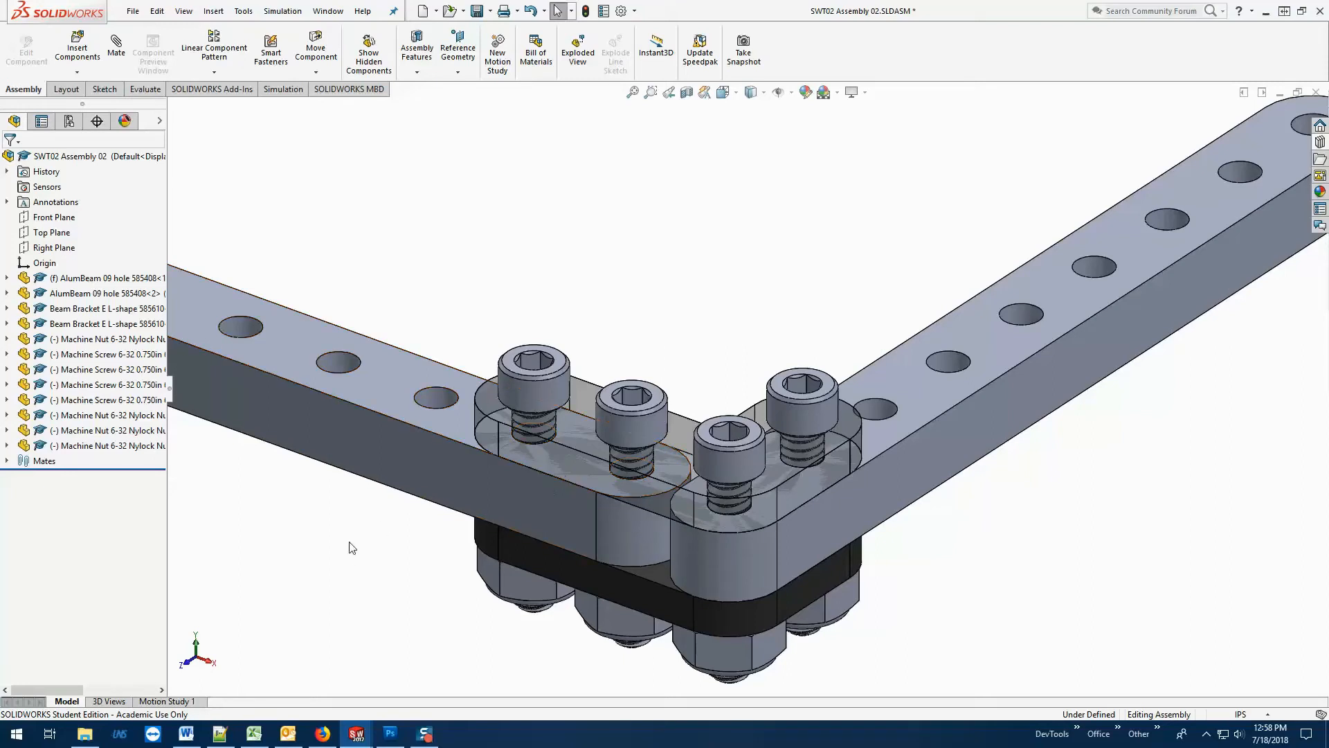
Select the beam's upper face through the transparent bracket, then the bracket itself near its edge, and clear the selection.
left_click(563, 464)
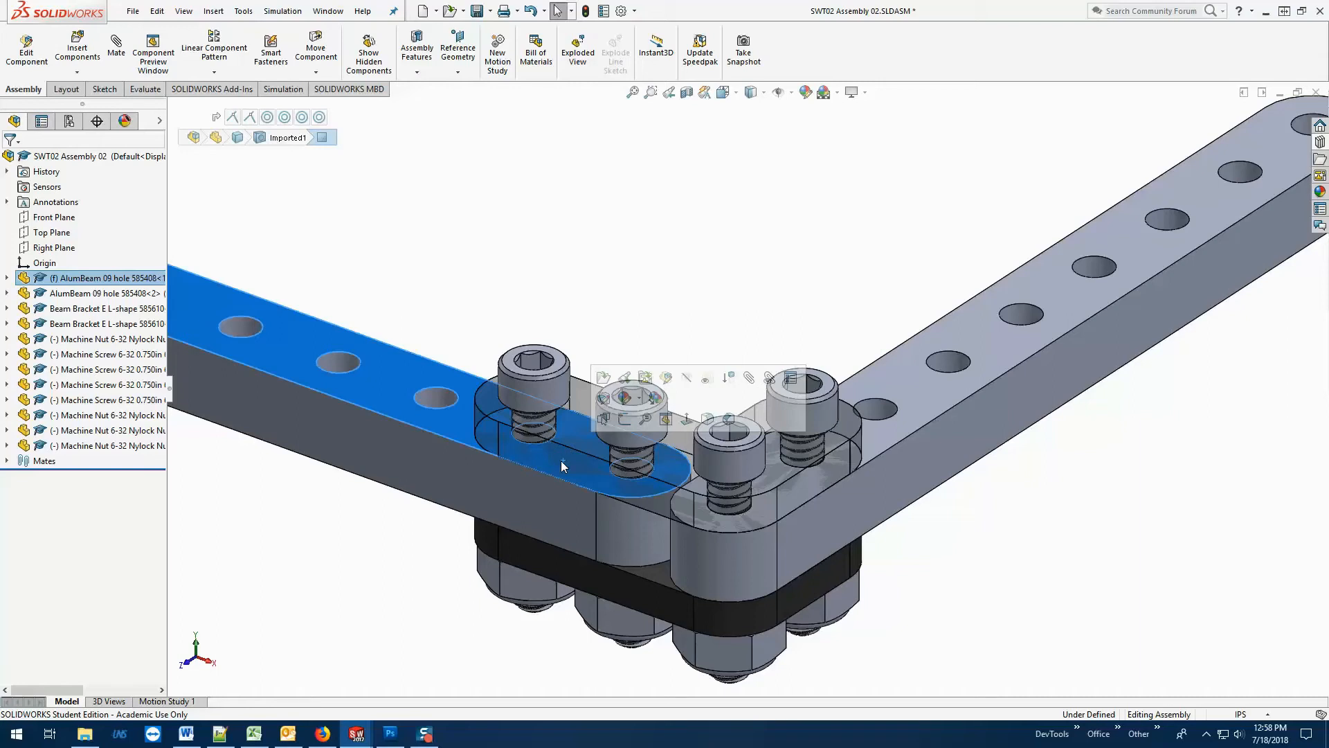
left_click(612, 279)
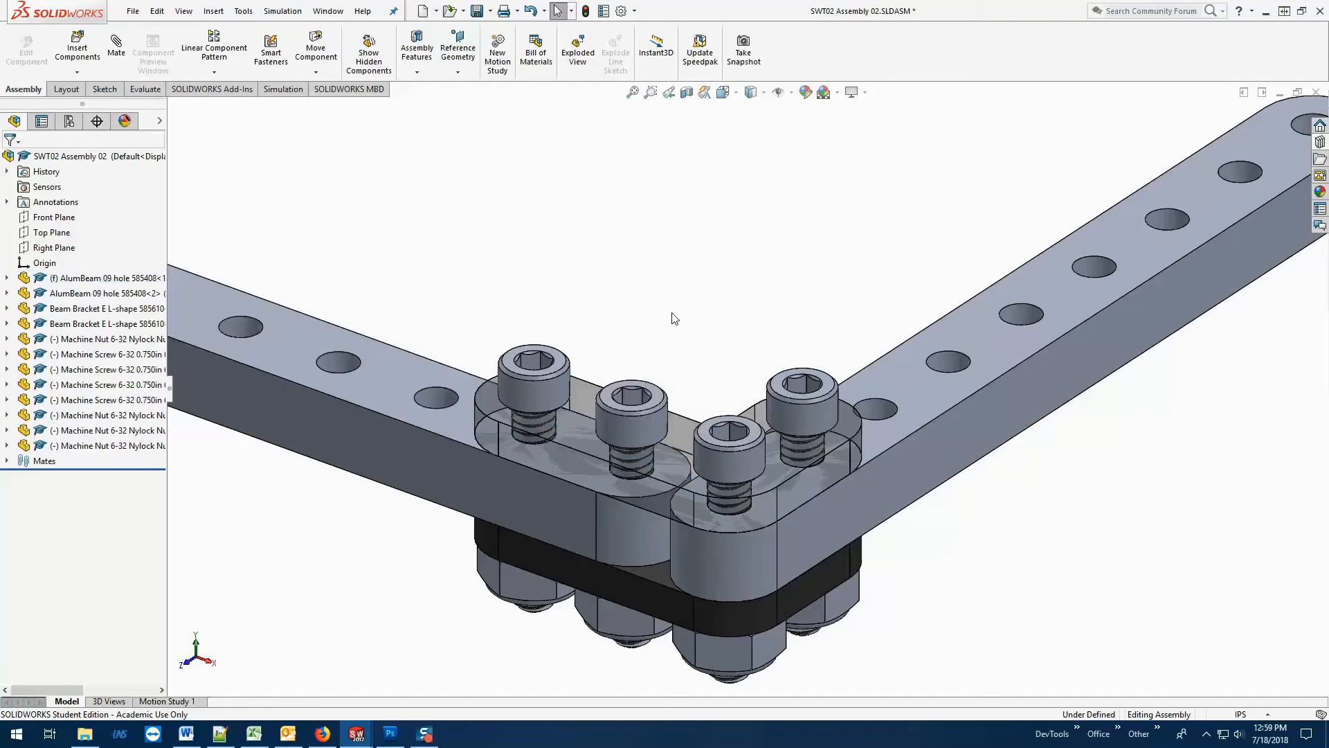
left_click(583, 389)
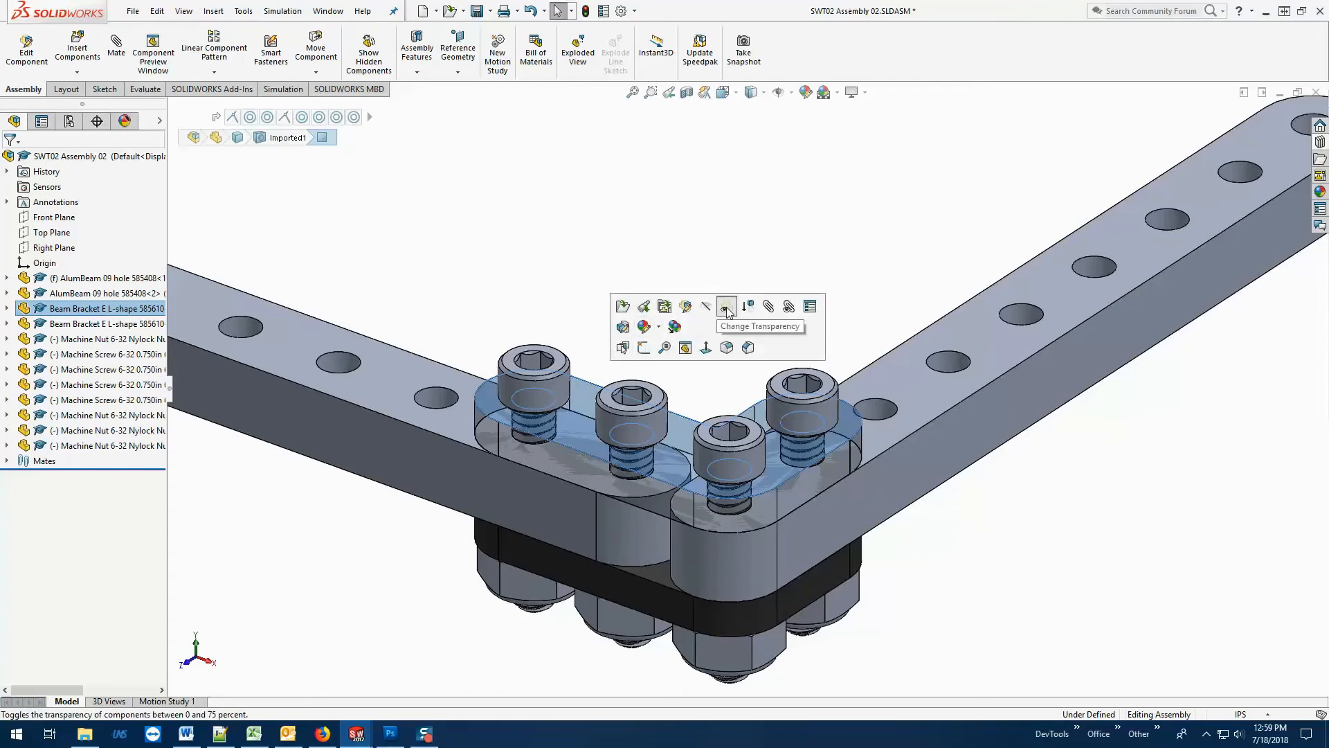
left_click(615, 275)
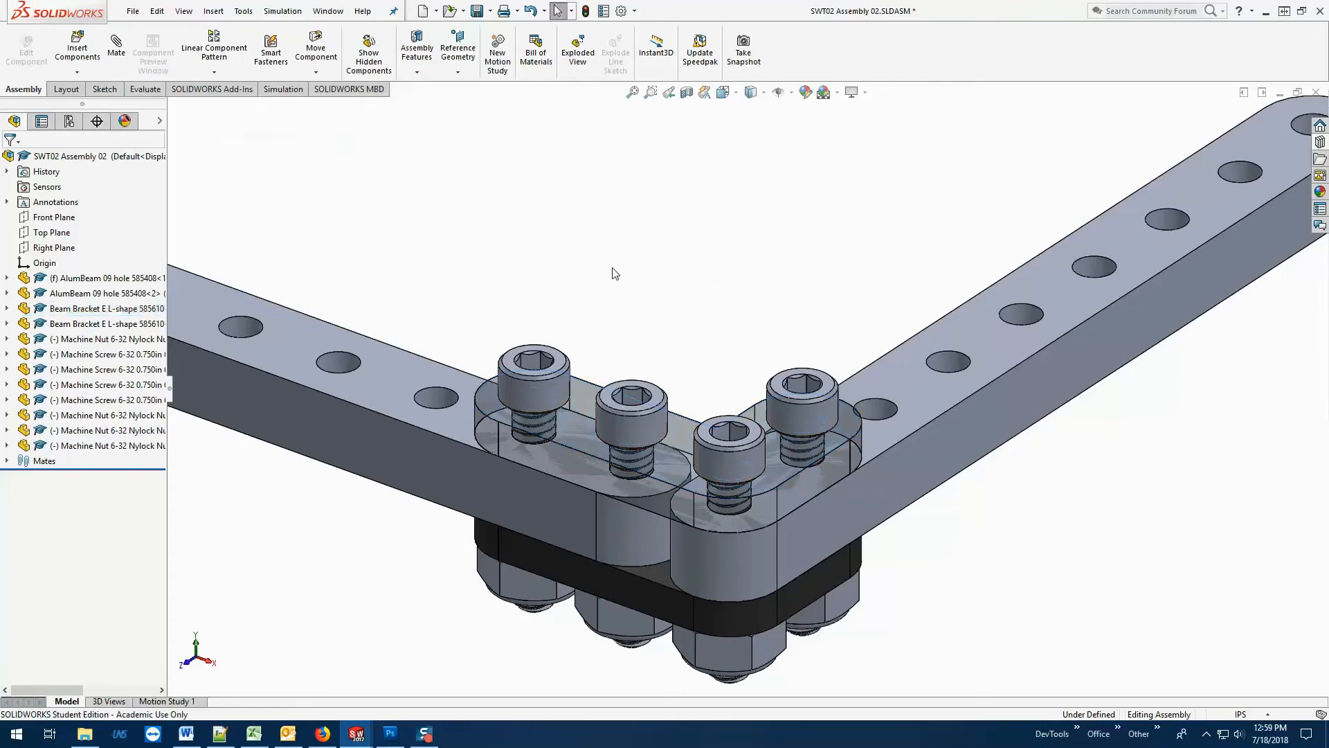
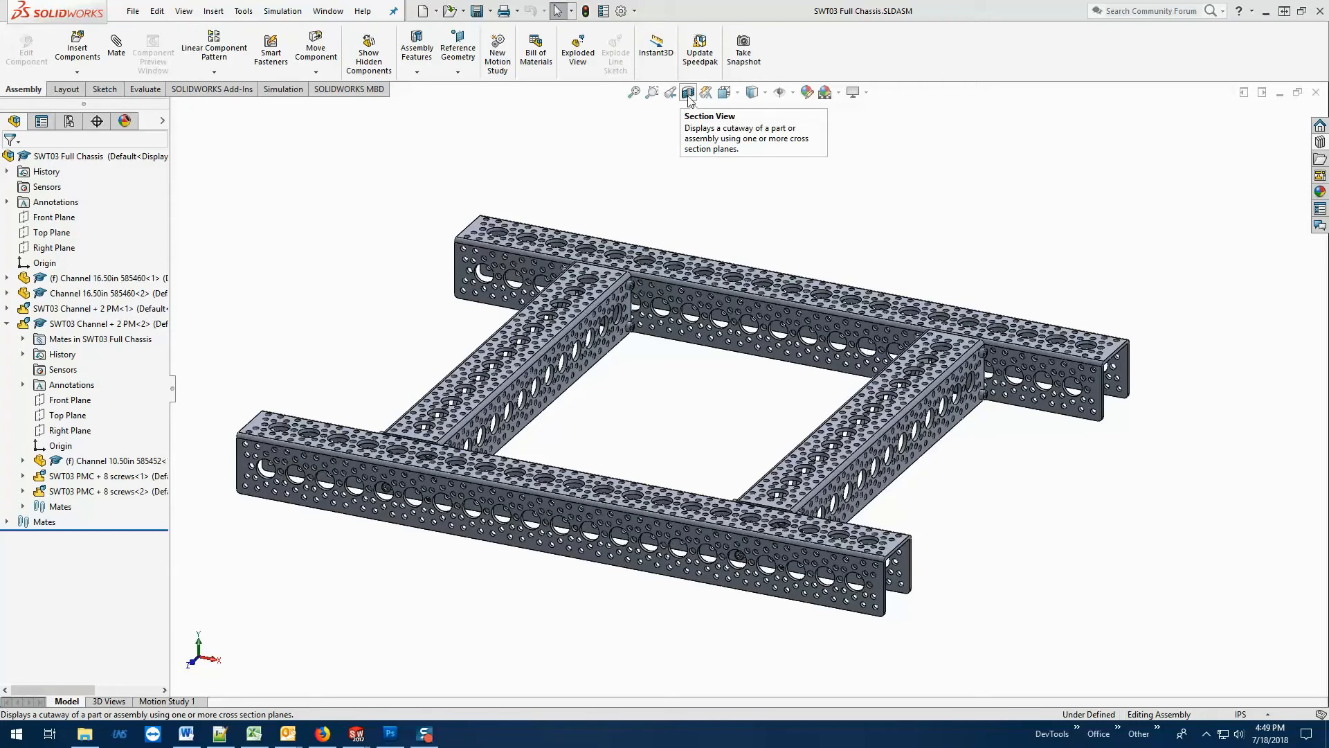
Create a planar section view of the SWT03 Full Chassis assembly from the Front Plane, offset about 7.56 in.
left_click(688, 93)
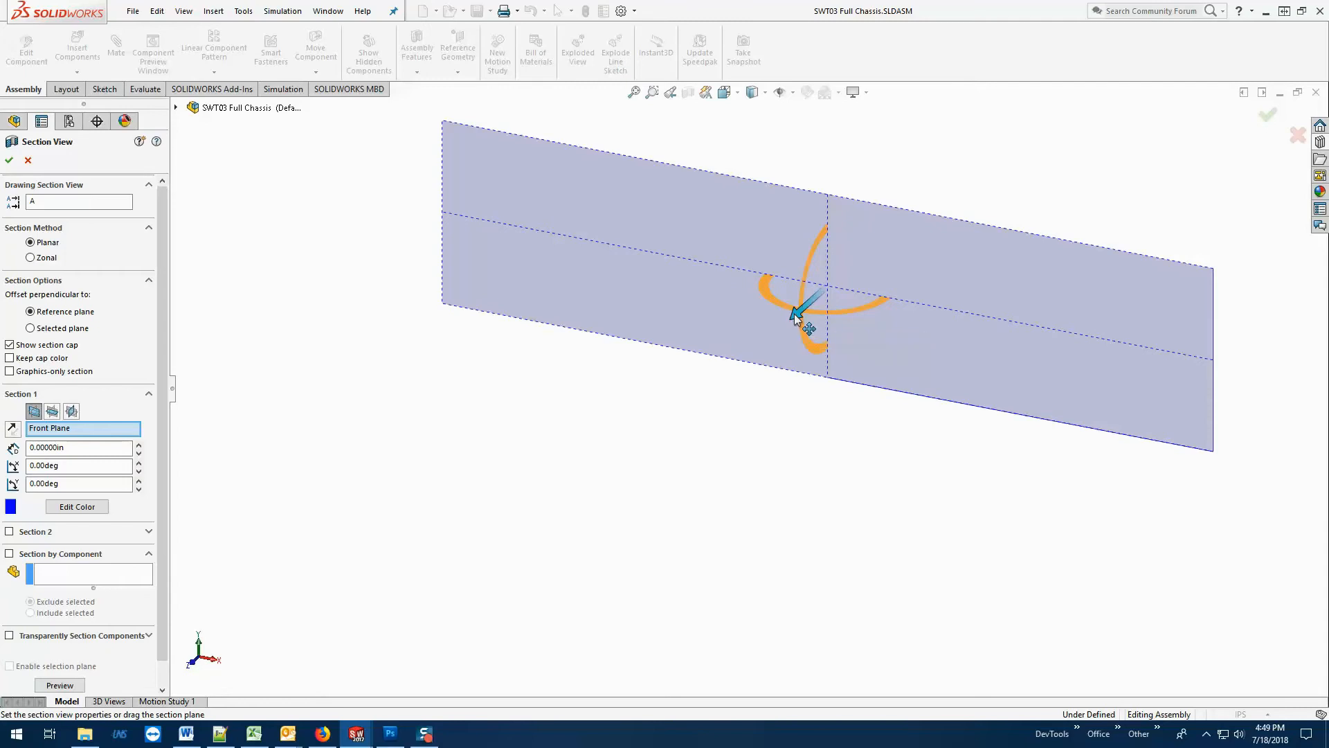
left_click_drag(795, 318, 775, 336)
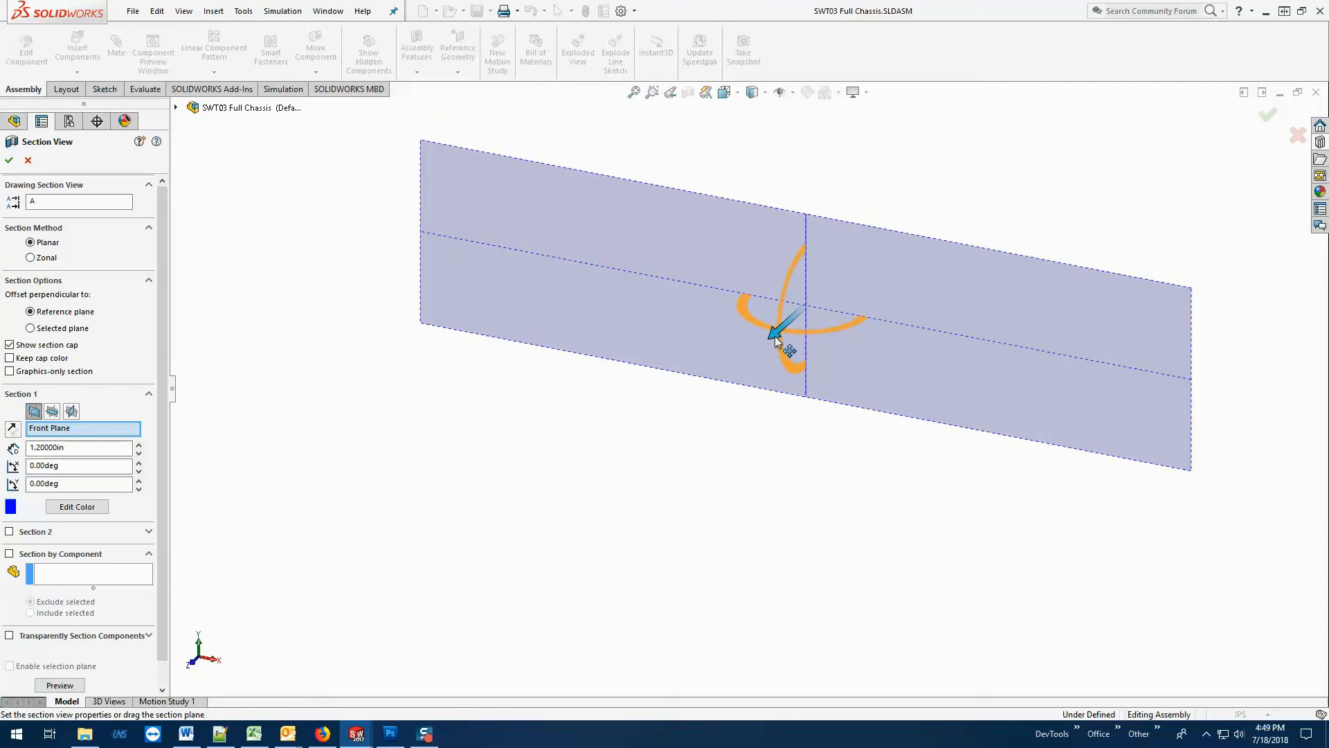
left_click_drag(775, 335, 720, 398)
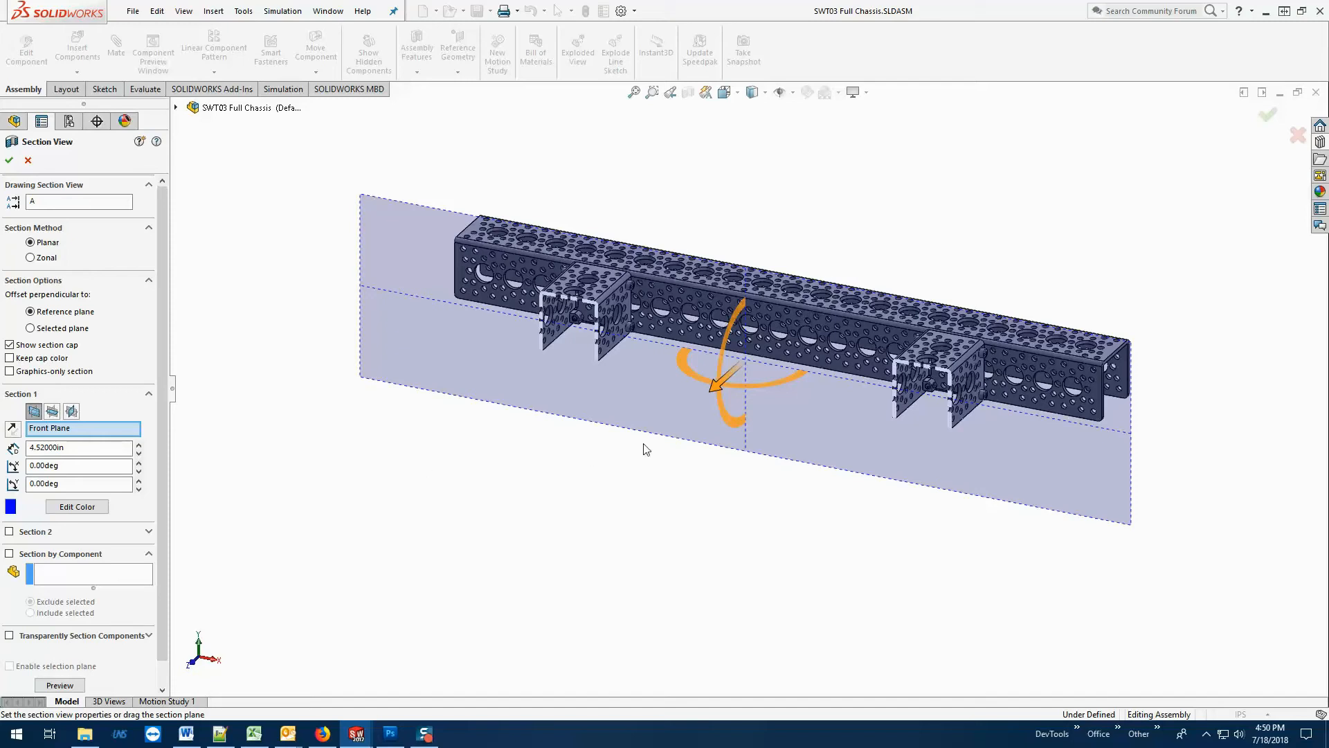
left_click_drag(718, 391, 653, 439)
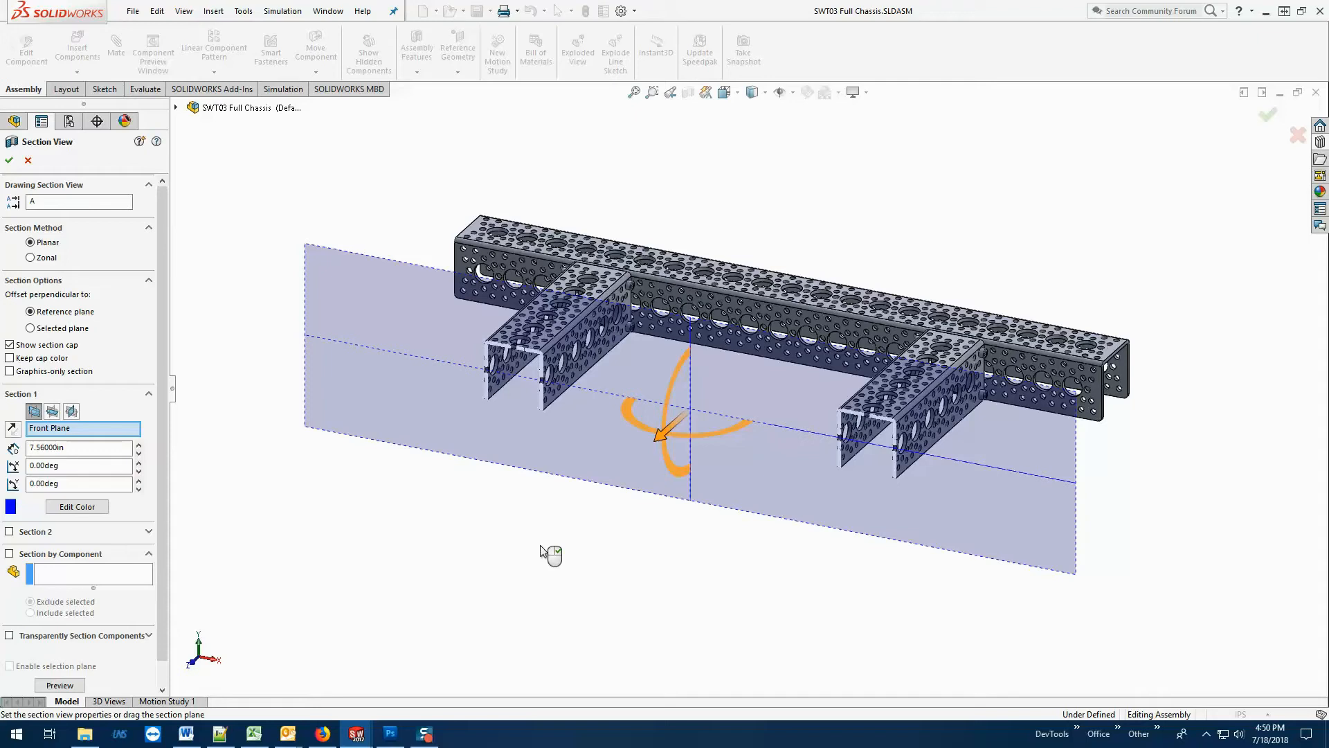
left_click(11, 161)
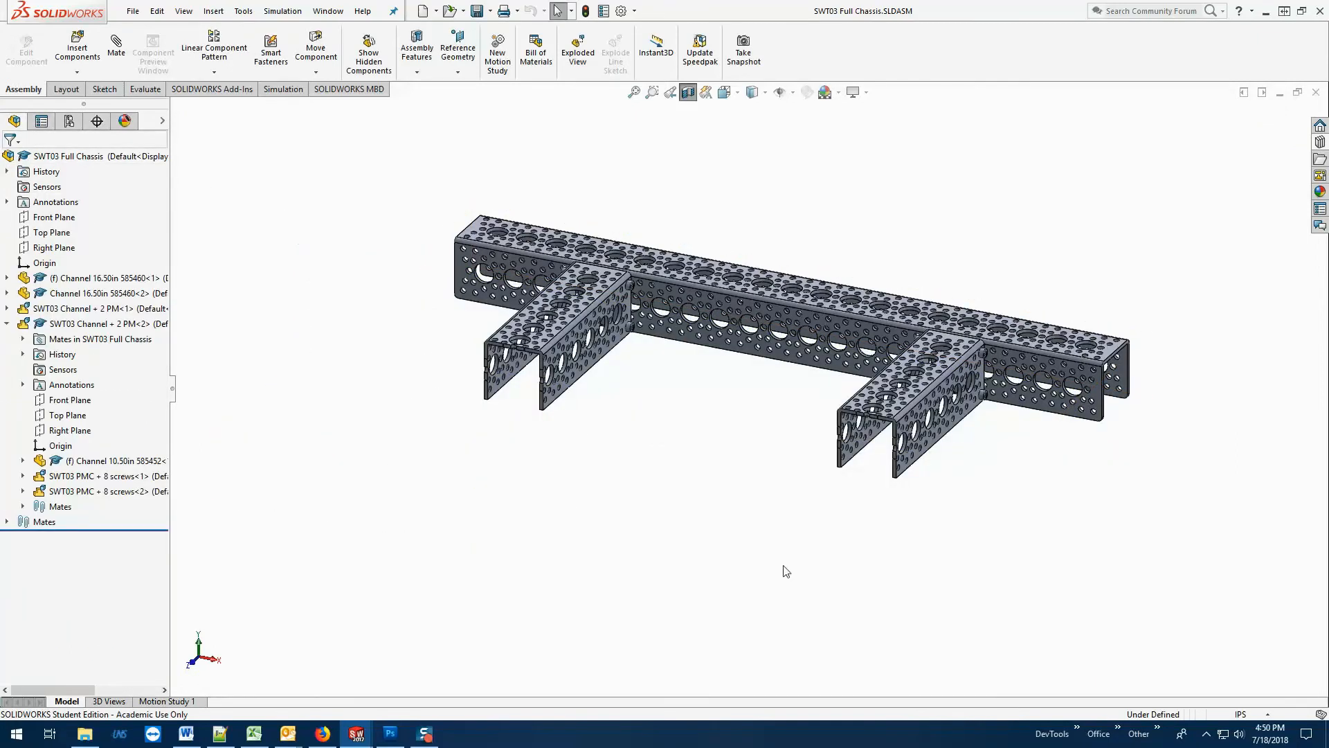
Examine the cut channels of the sectioned chassis from several angles.
mouse_move(720, 430)
middle_mouse_down()
mouse_move(730, 378)
mouse_move(774, 326)
mouse_move(777, 402)
mouse_move(733, 436)
middle_mouse_up()
scroll(651, 394, "down", 2)
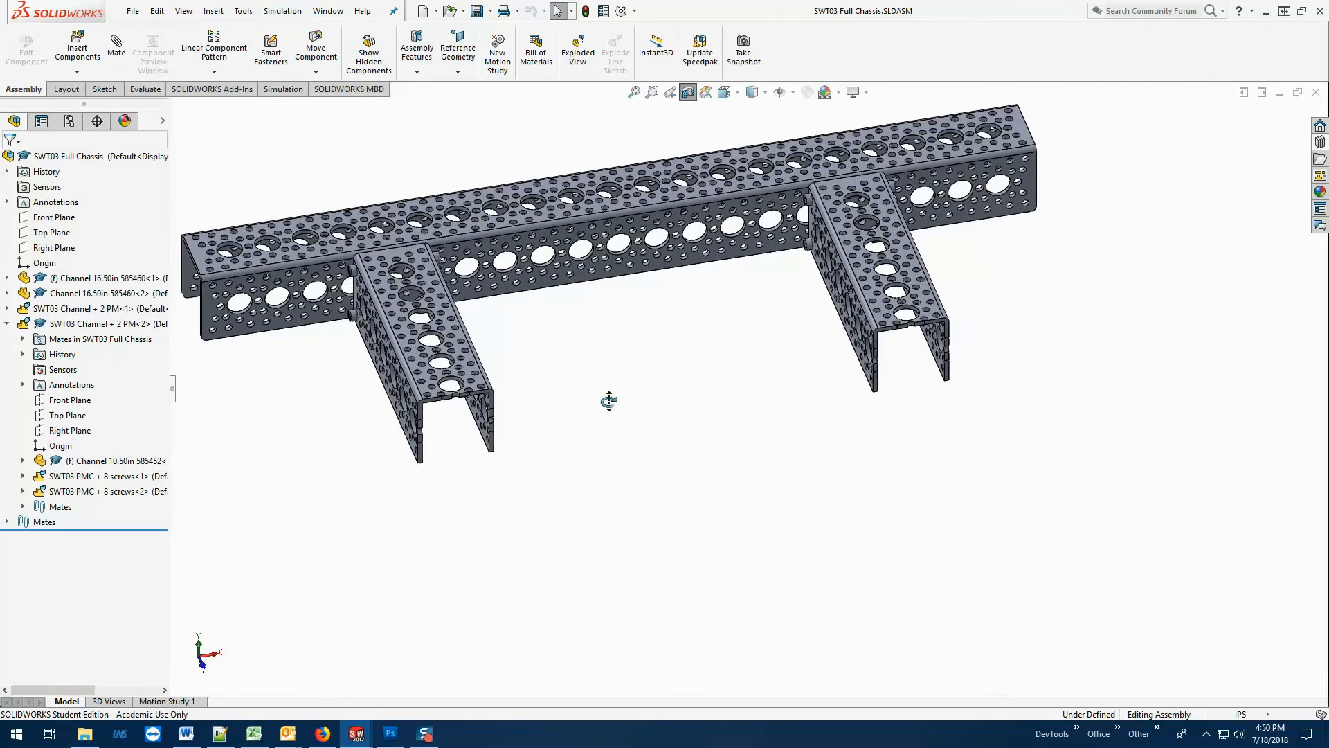
middle_click_drag(608, 402, 582, 386)
scroll(685, 391, "up", 2)
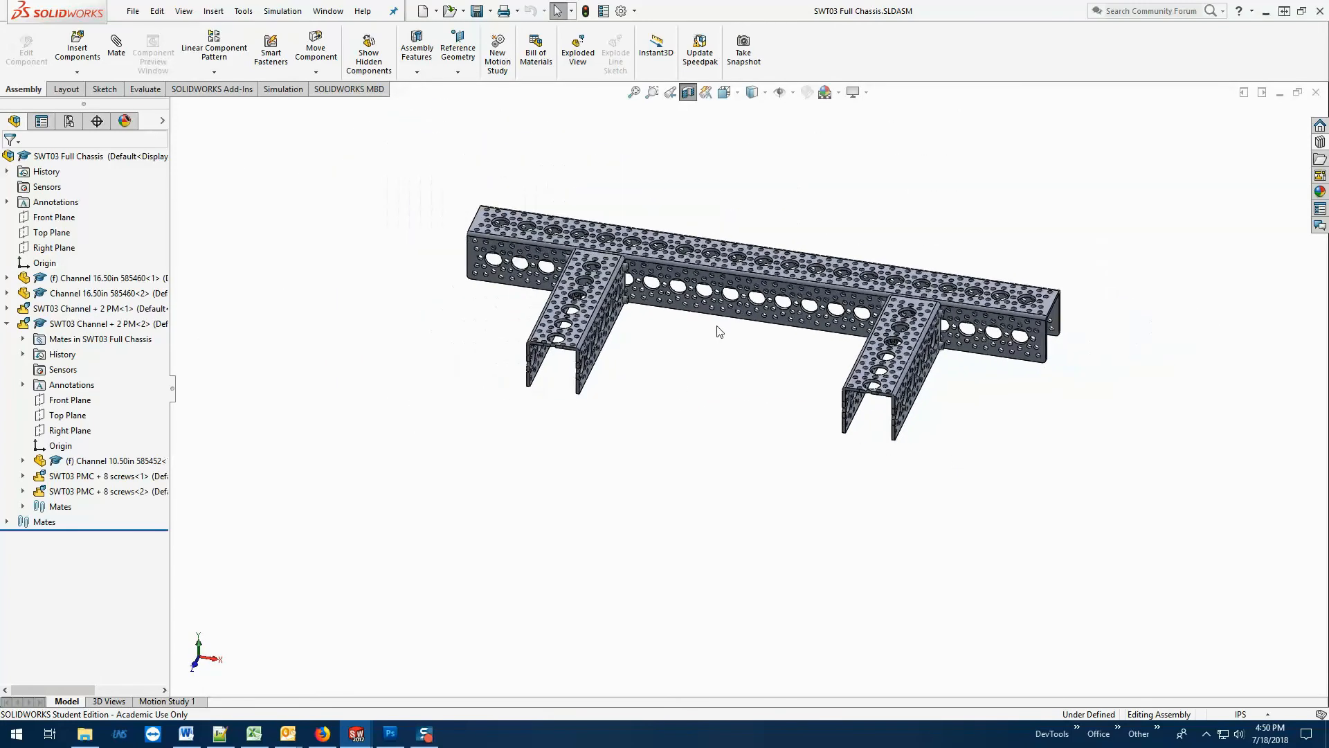
scroll(746, 259, "up", 1)
scroll(731, 218, "down", 1)
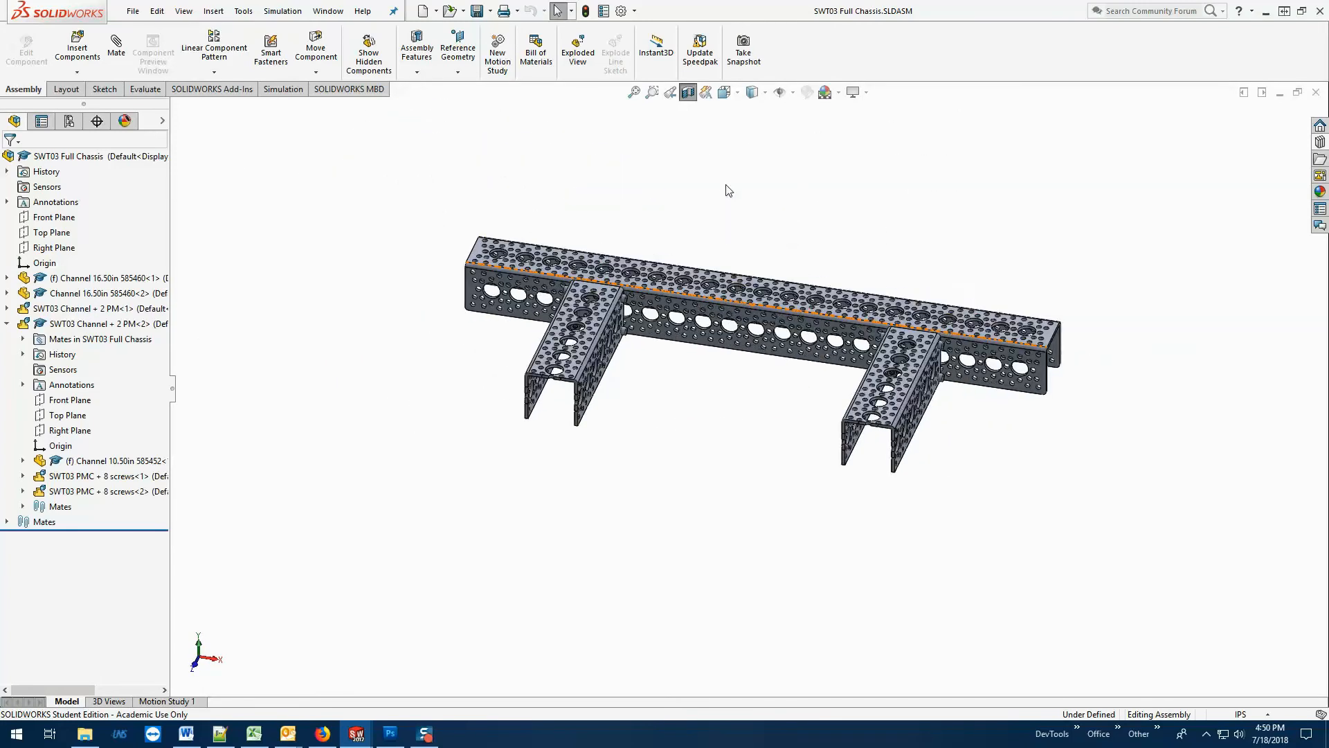
Turn off the chassis section view and start a new planar section from the Front Plane.
left_click(689, 95)
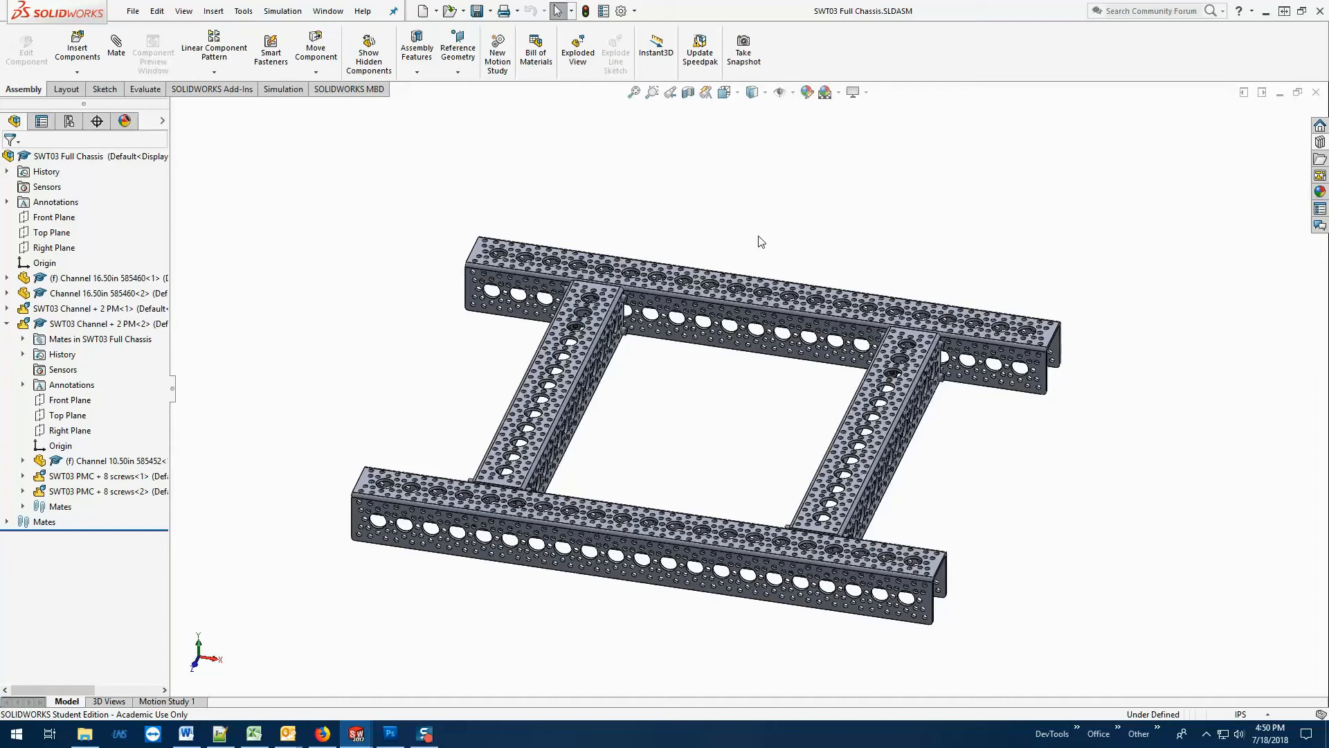
left_click(689, 94)
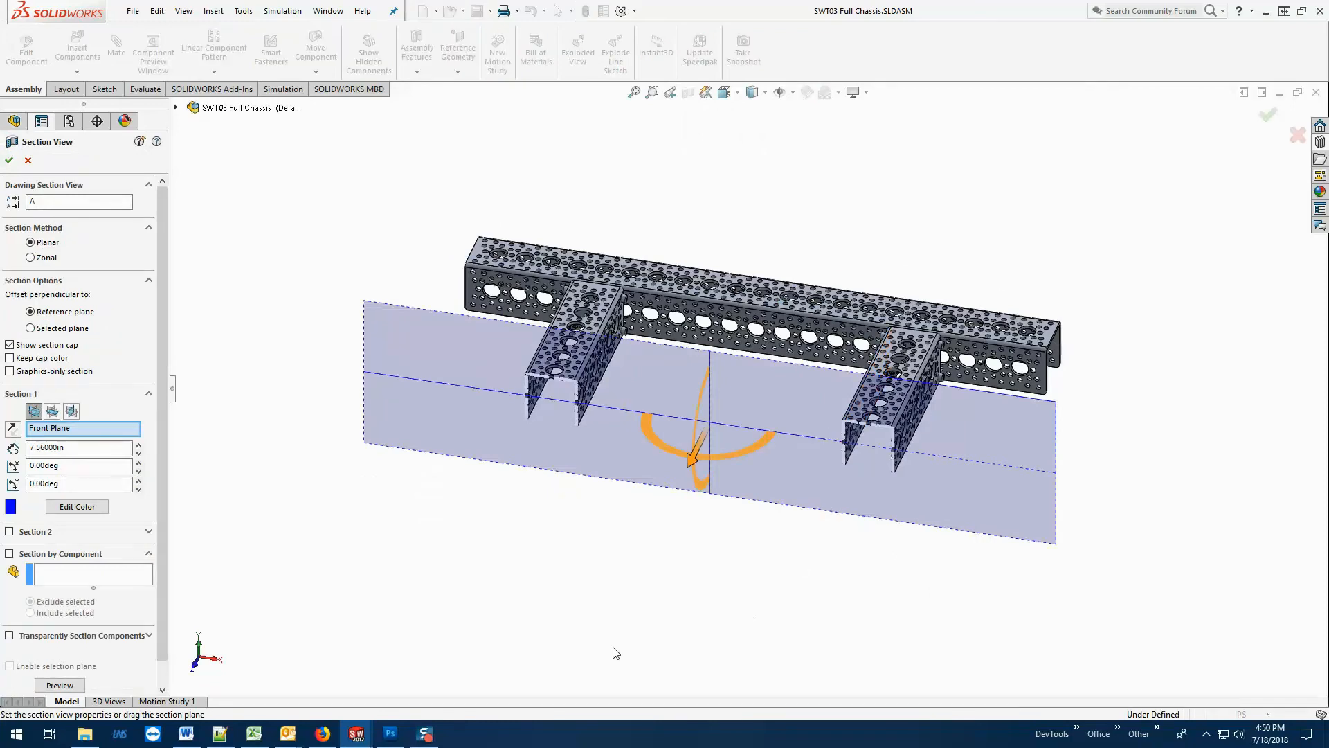
mouse_move(612, 602)
middle_mouse_down()
mouse_move(567, 549)
mouse_move(626, 579)
mouse_move(591, 584)
mouse_move(594, 606)
middle_mouse_up()
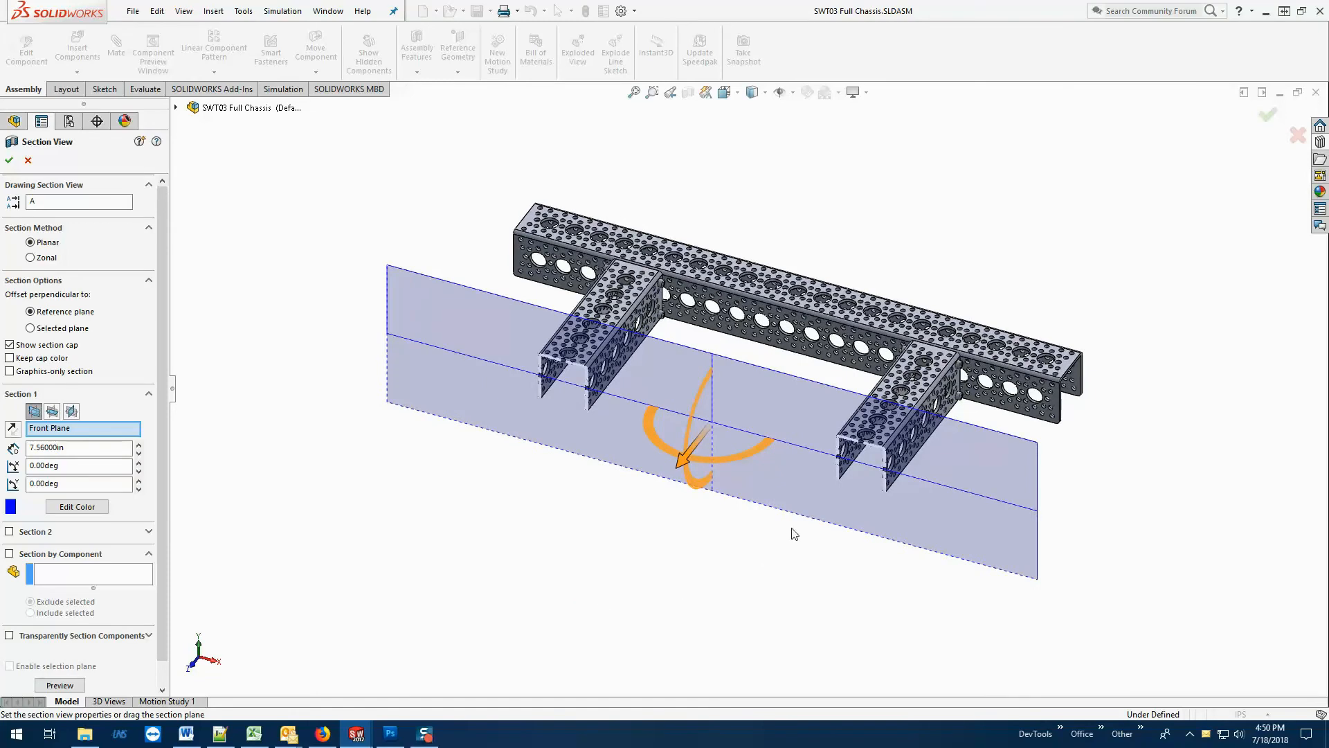
scroll(777, 537, "down", 1)
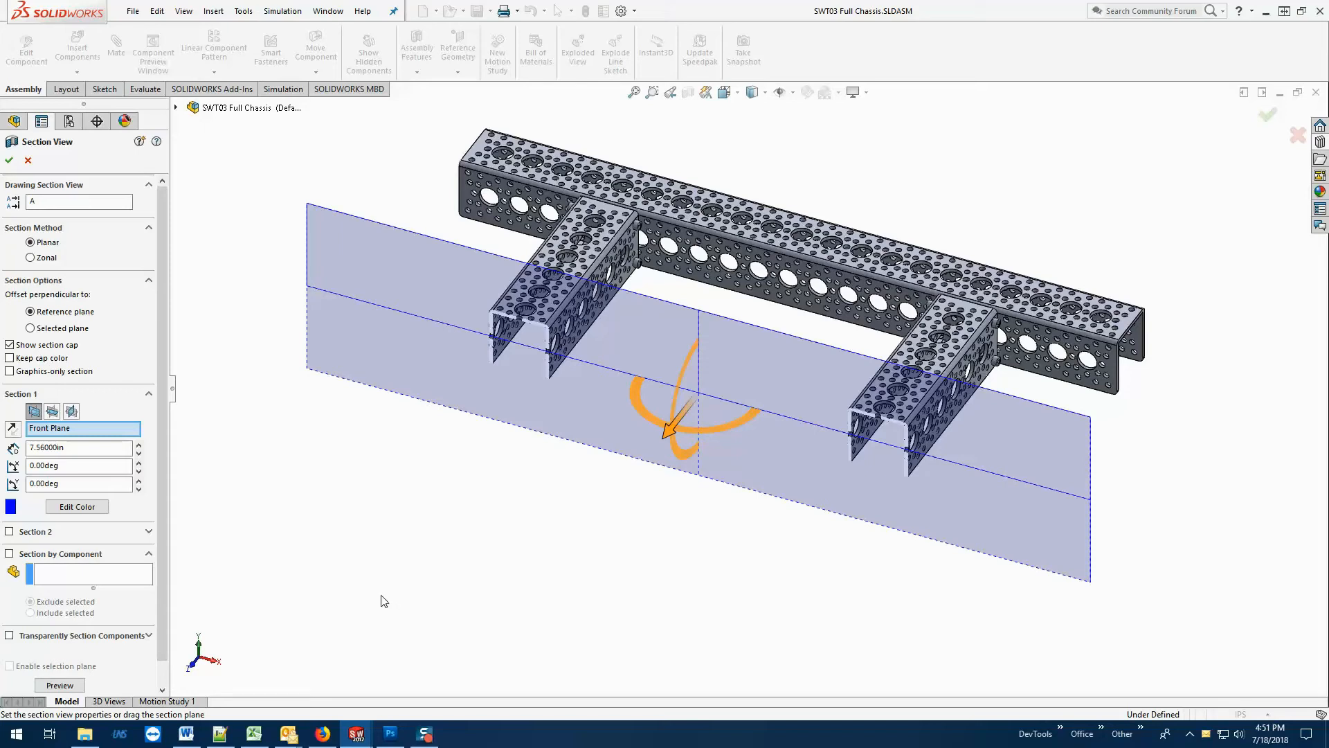
left_click(33, 412)
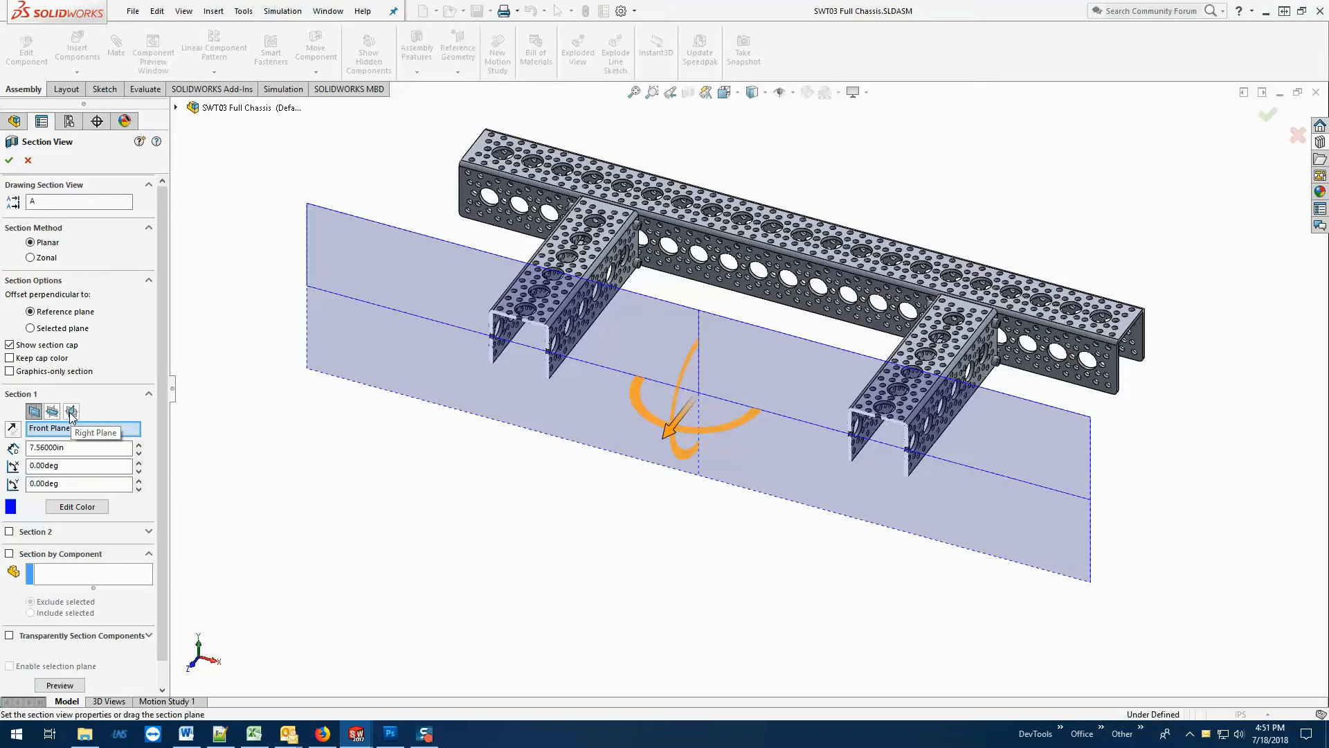
Try sectioning the chassis from the Right Plane at about 5.88 in offset and from the Top Plane at about 7.02 in.
left_click(70, 413)
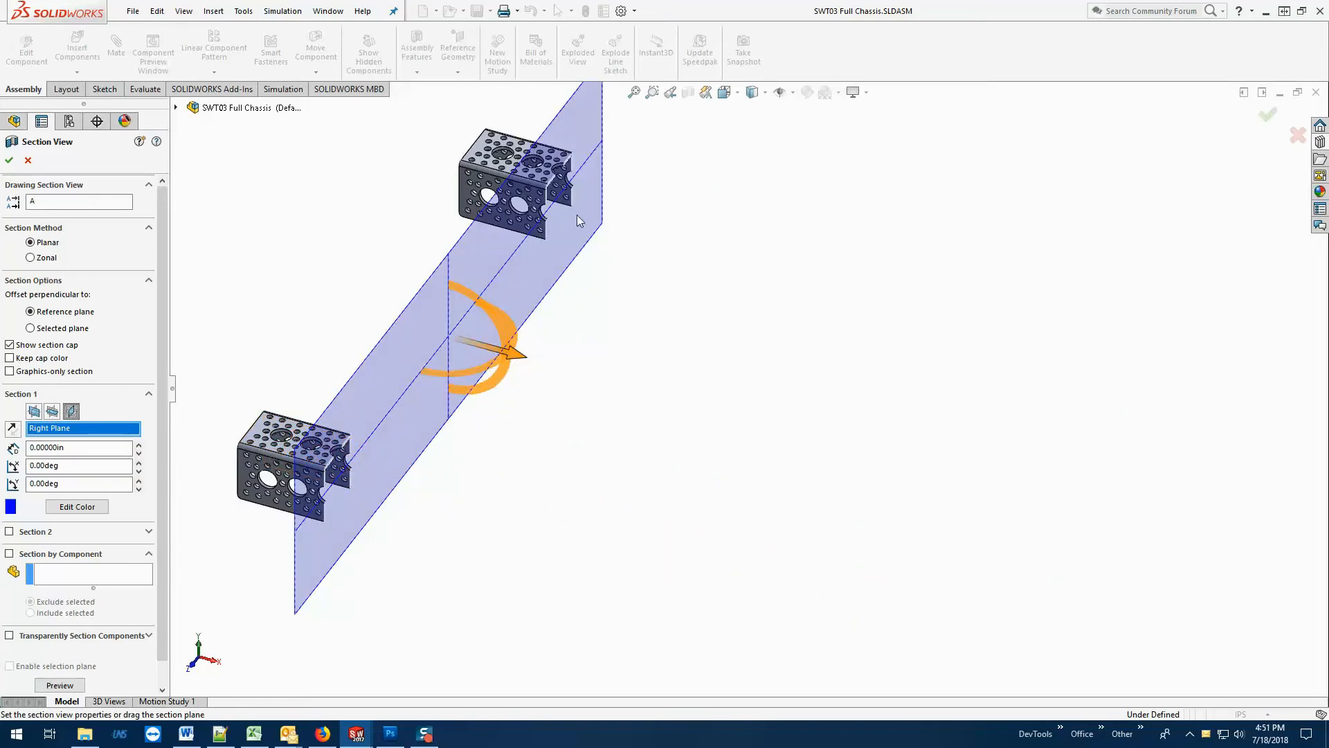
left_click_drag(522, 361, 757, 444)
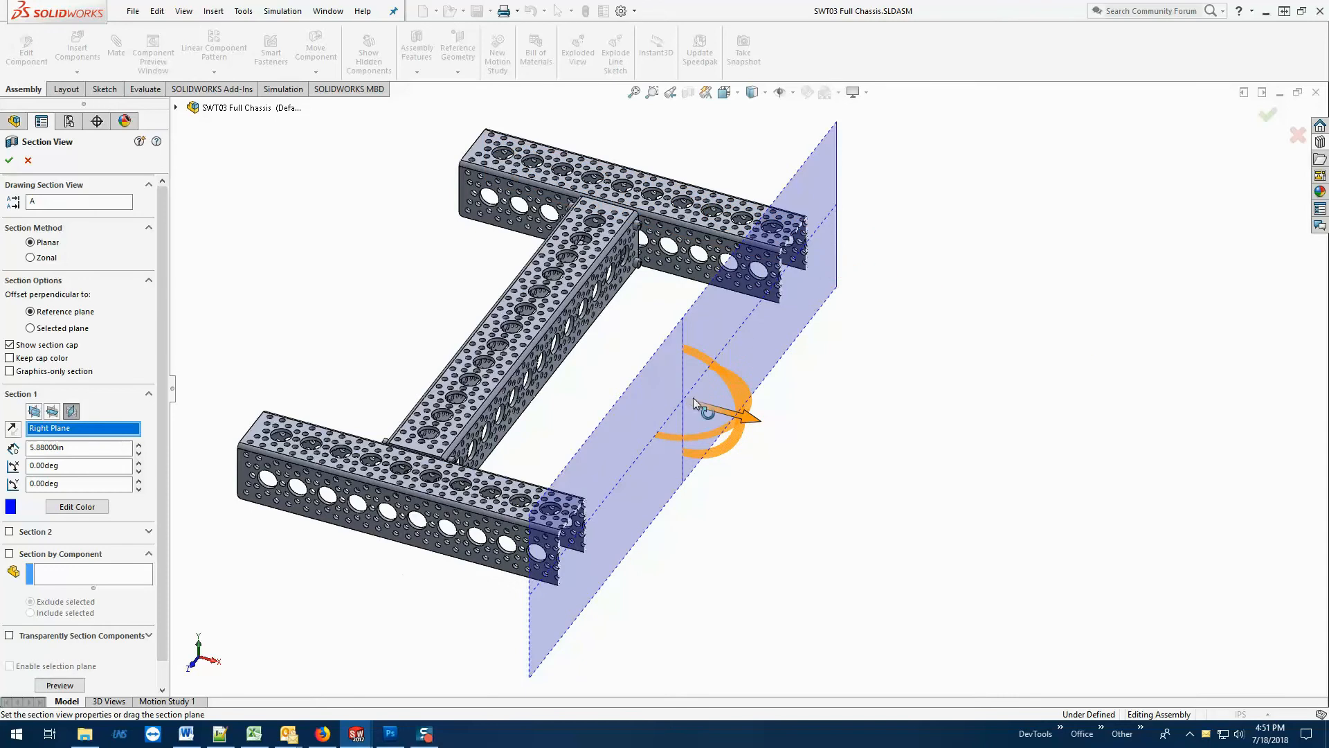
left_click(53, 411)
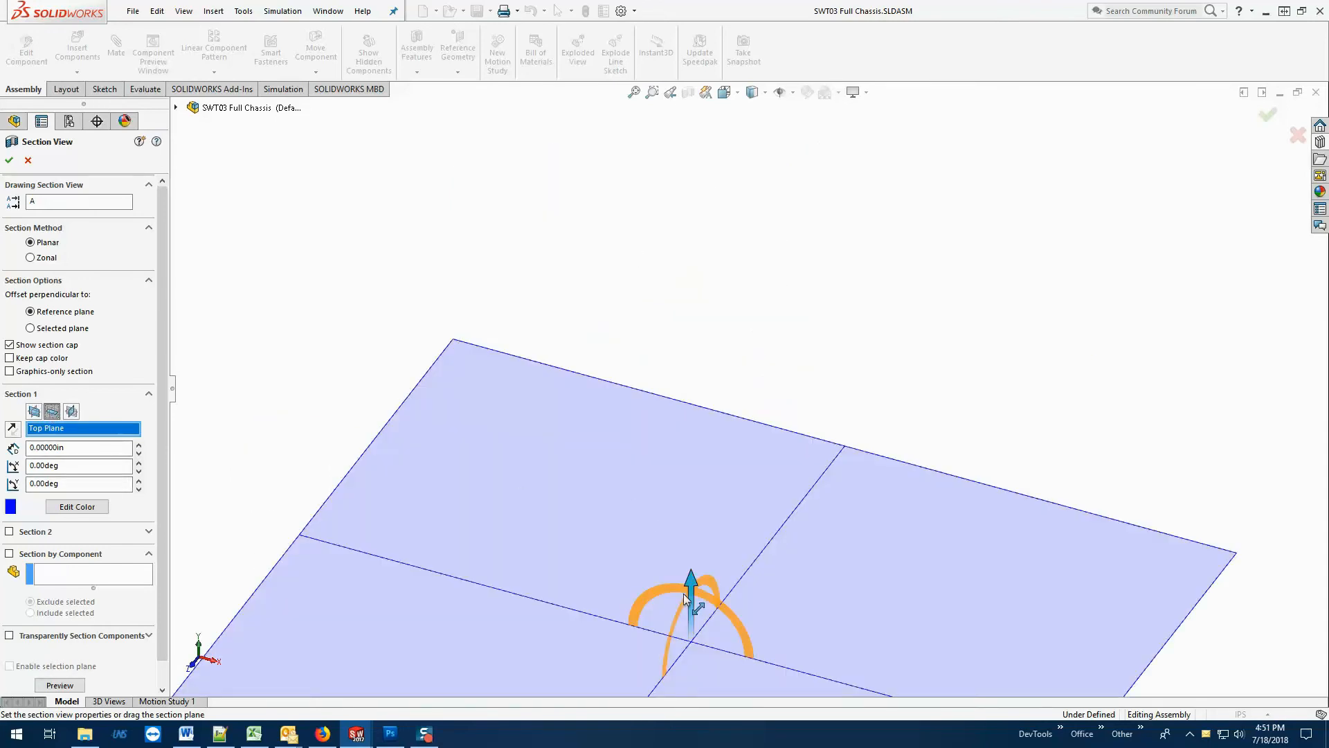
left_click_drag(692, 587, 707, 351)
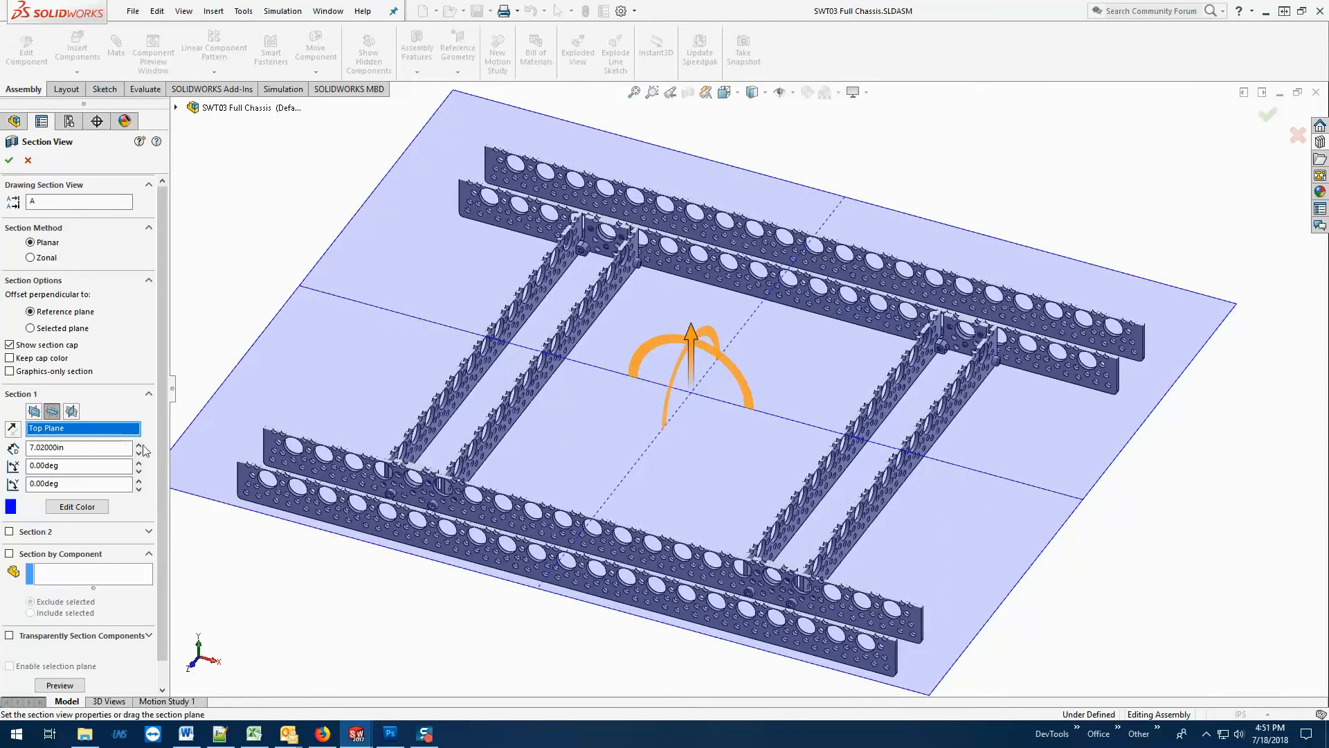
Section the chassis from the Right Plane with an offset of about 1.02 in, through the screws joining the channels.
left_click(70, 410)
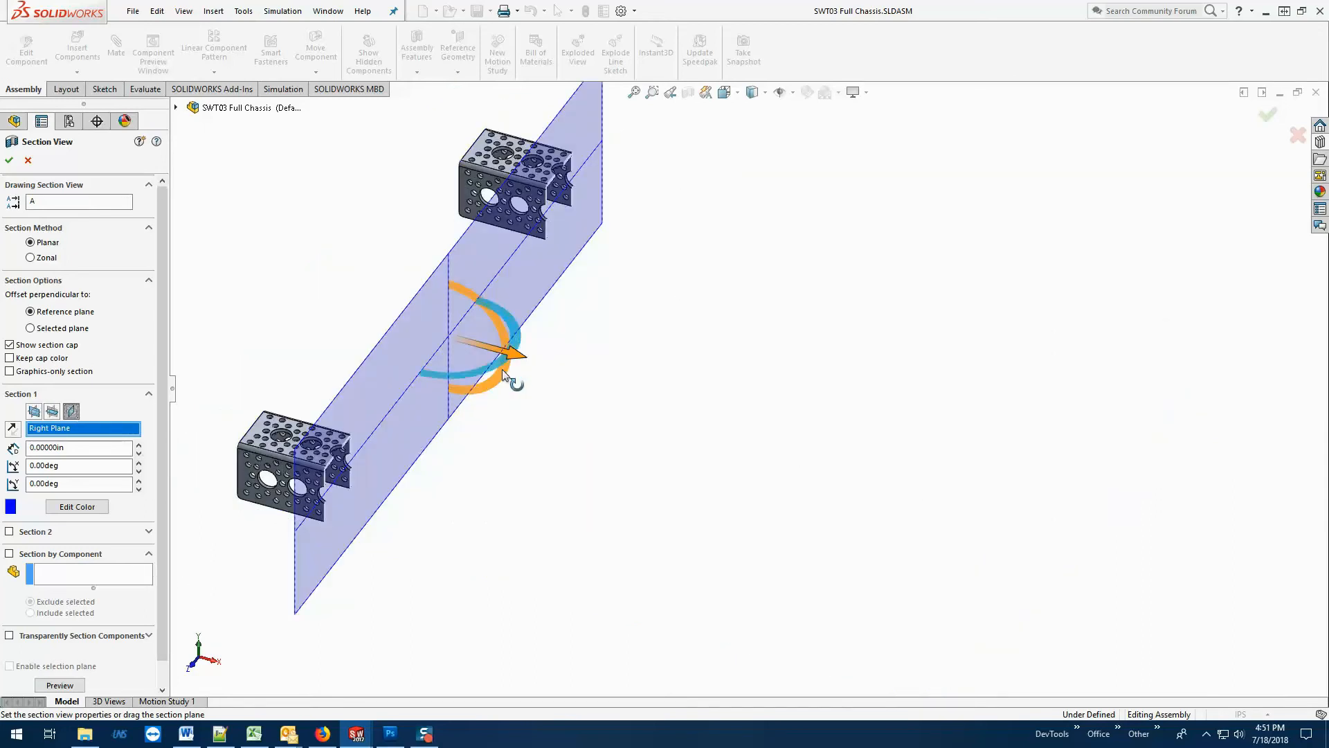
left_click_drag(522, 359, 560, 365)
middle_click_drag(754, 268, 783, 280)
scroll(790, 285, "down", 4)
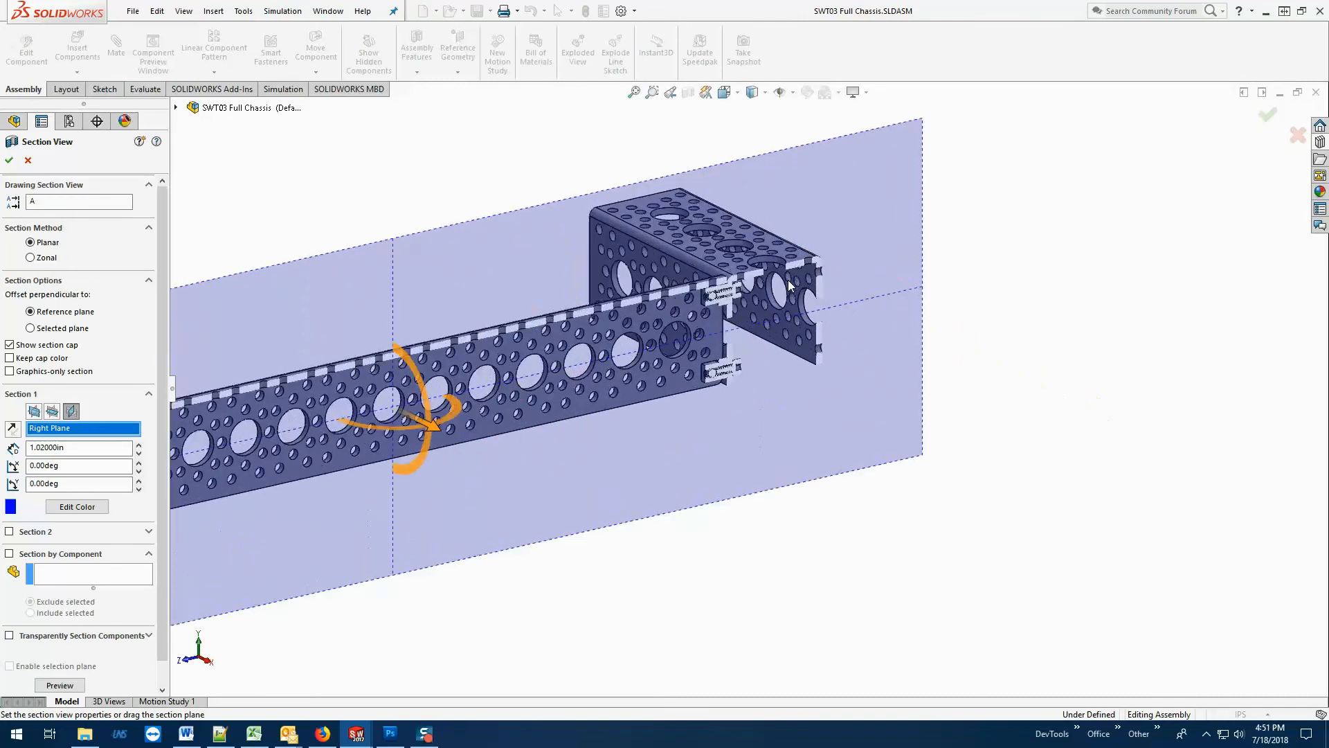
scroll(782, 285, "down", 8)
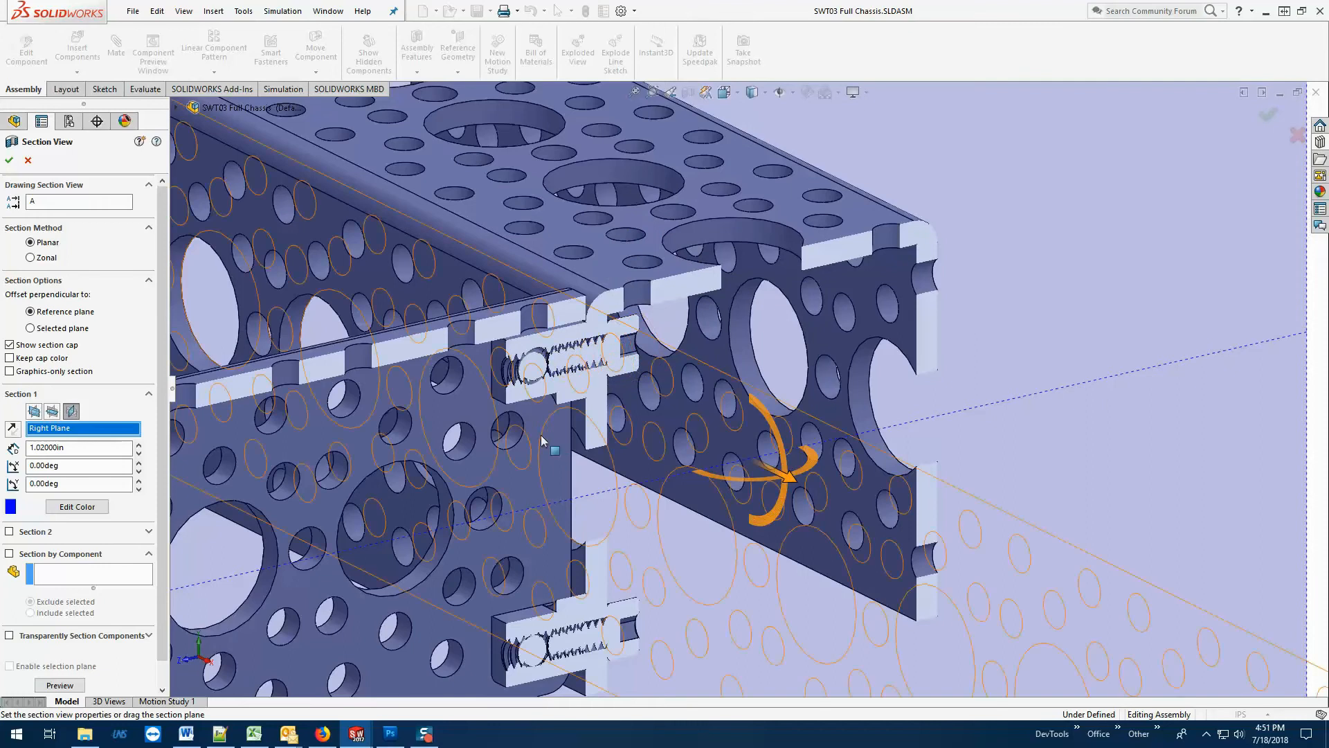
Examine the cut screws and pattern mount at the channel joint from several angles in the section preview.
middle_click_drag(529, 382, 605, 425)
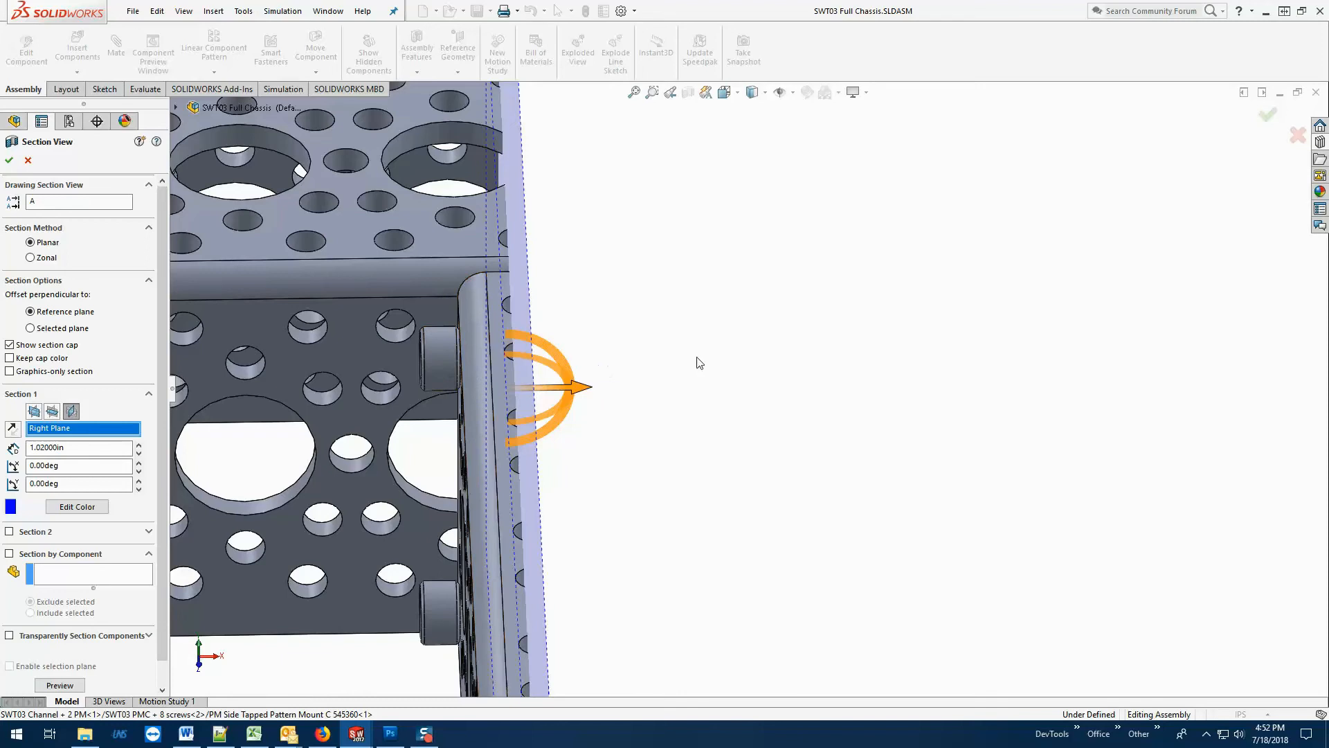
middle_click_drag(716, 360, 692, 339)
scroll(1048, 378, "up", 3)
scroll(1085, 341, "down", 3)
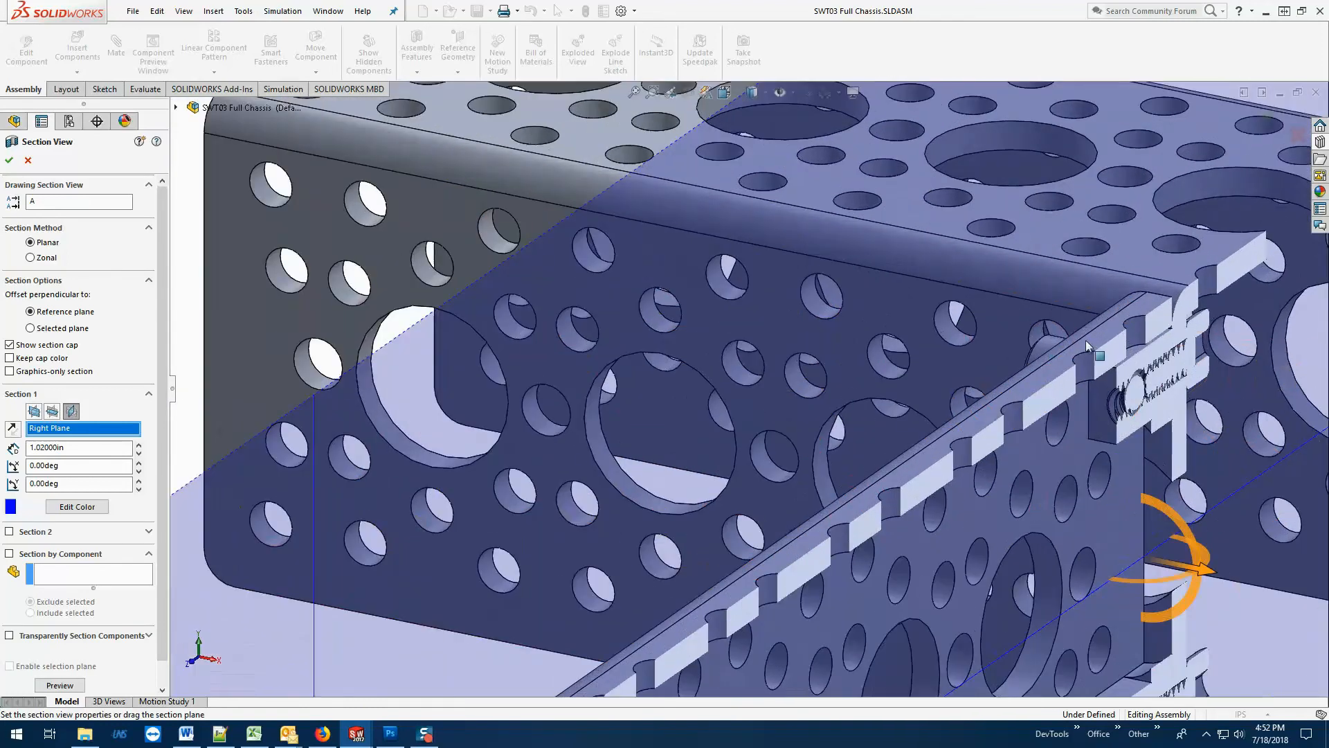
scroll(1199, 378, "up", 4)
scroll(1206, 377, "down", 2)
middle_click_drag(1181, 384, 1146, 373)
scroll(1201, 387, "up", 3)
scroll(1185, 392, "down", 4)
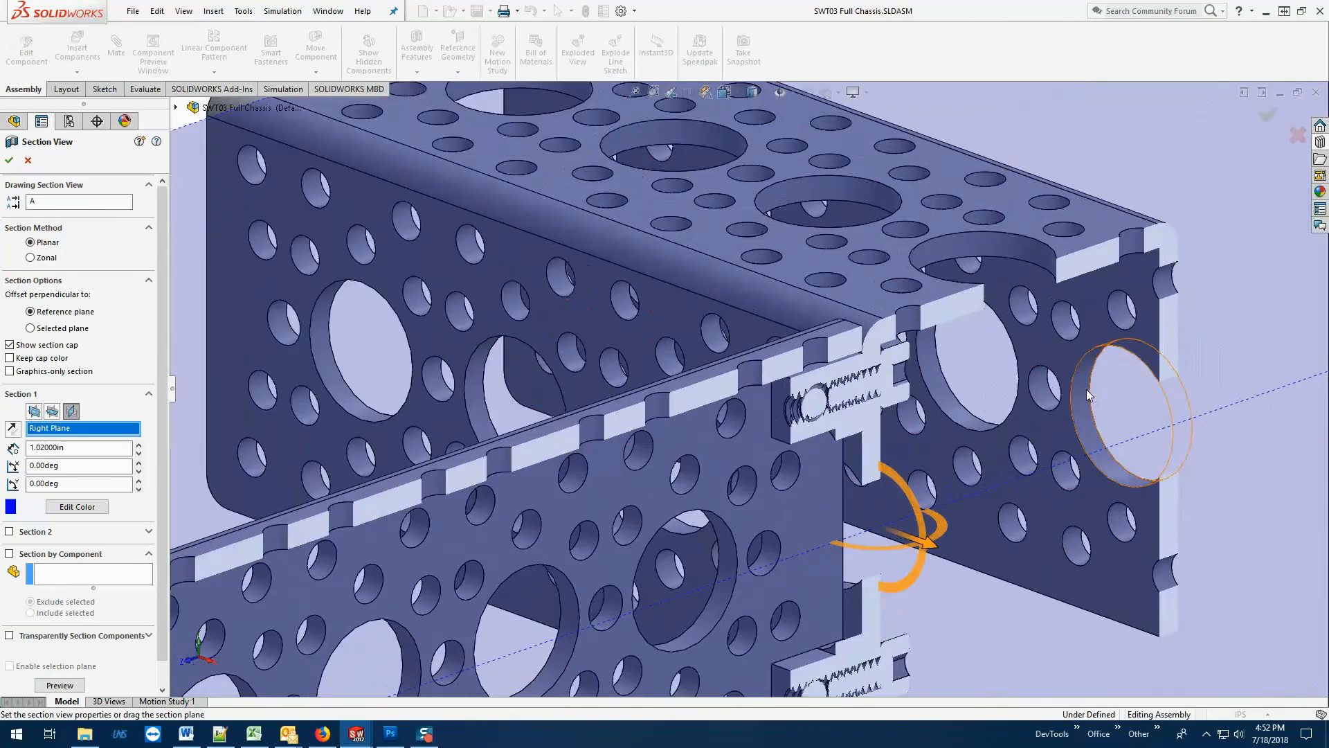
scroll(1082, 390, "down", 1)
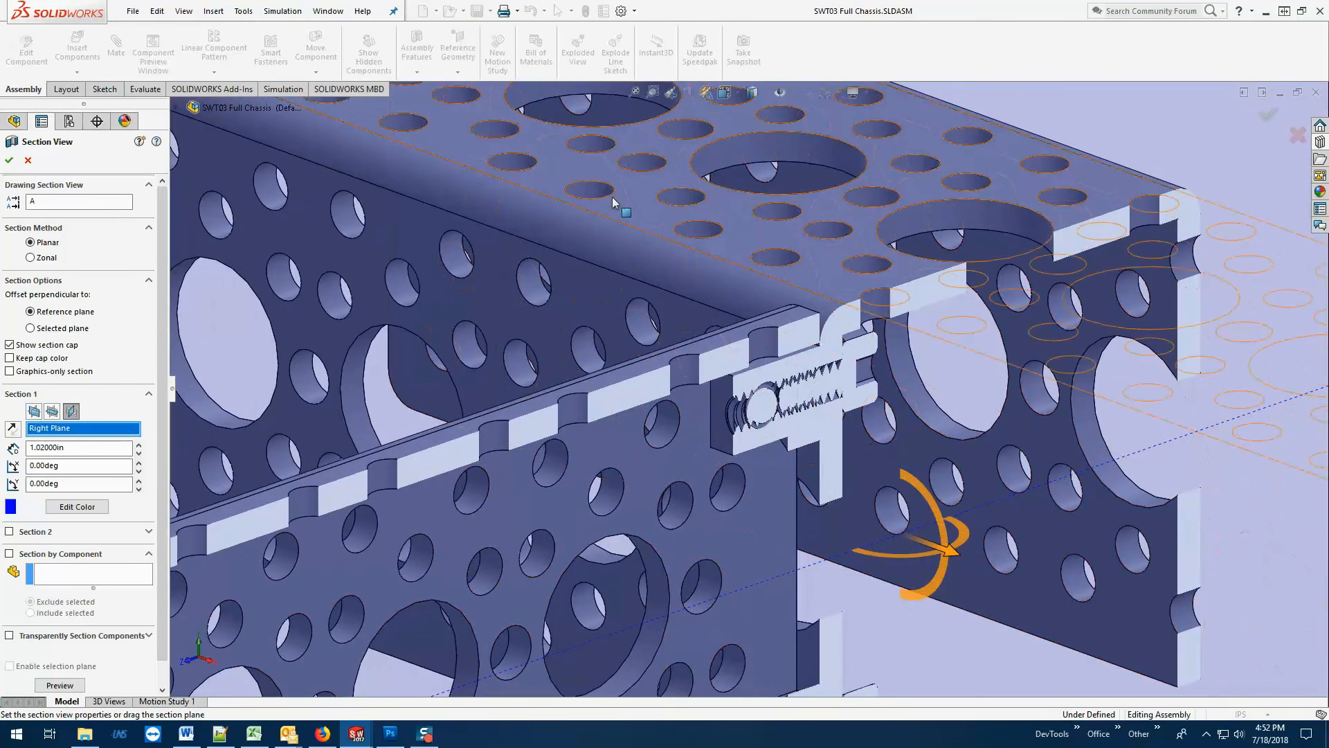
Apply the section view and inspect the sectioned machine screw's threads inside the side tapped pattern mount.
left_click(9, 161)
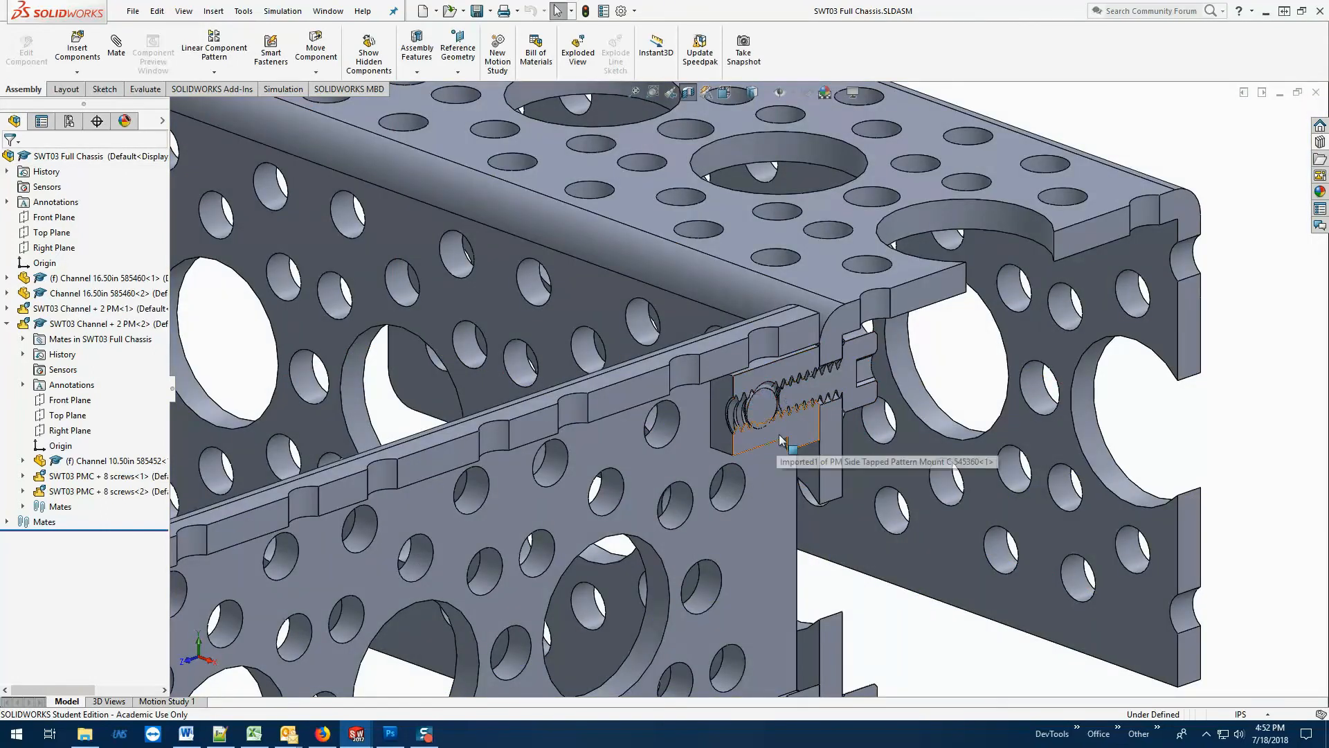
scroll(762, 443, "down", 5)
middle_click_drag(812, 413, 752, 379)
scroll(734, 351, "down", 4)
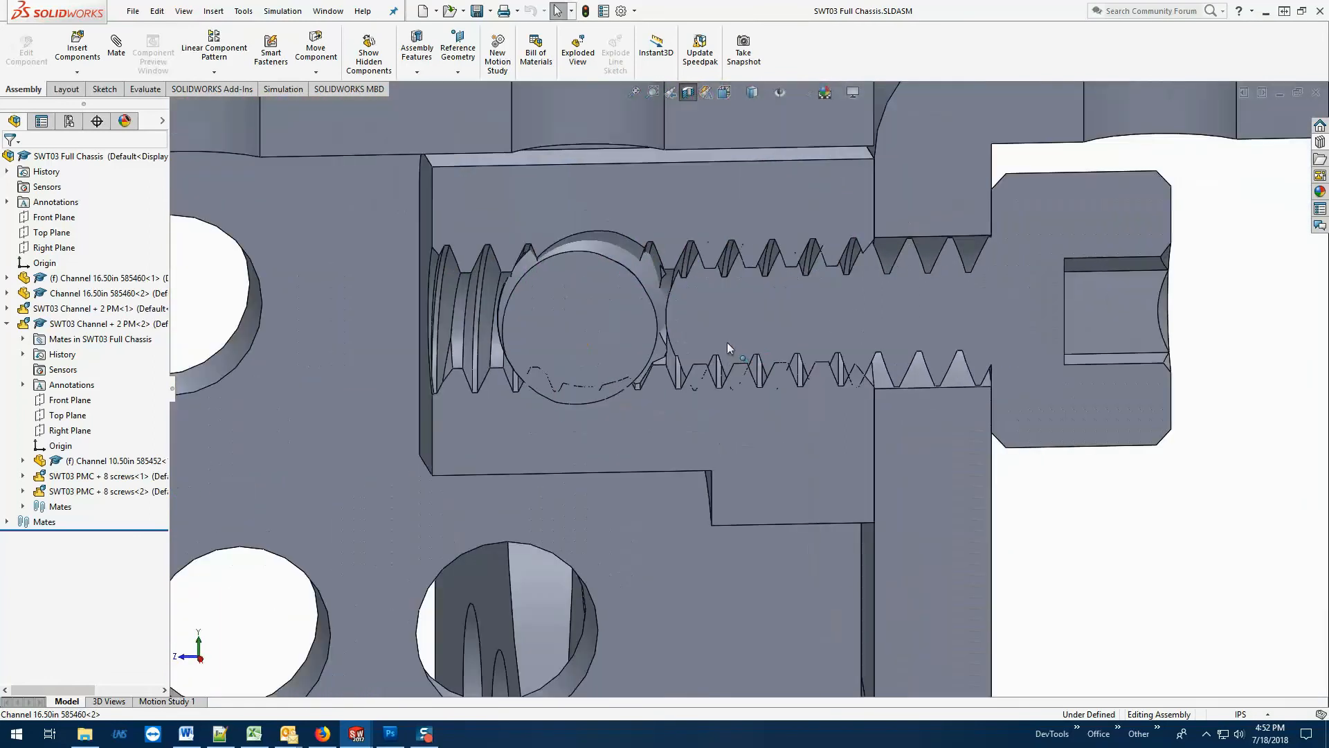
scroll(728, 345, "up", 2)
scroll(729, 343, "up", 1)
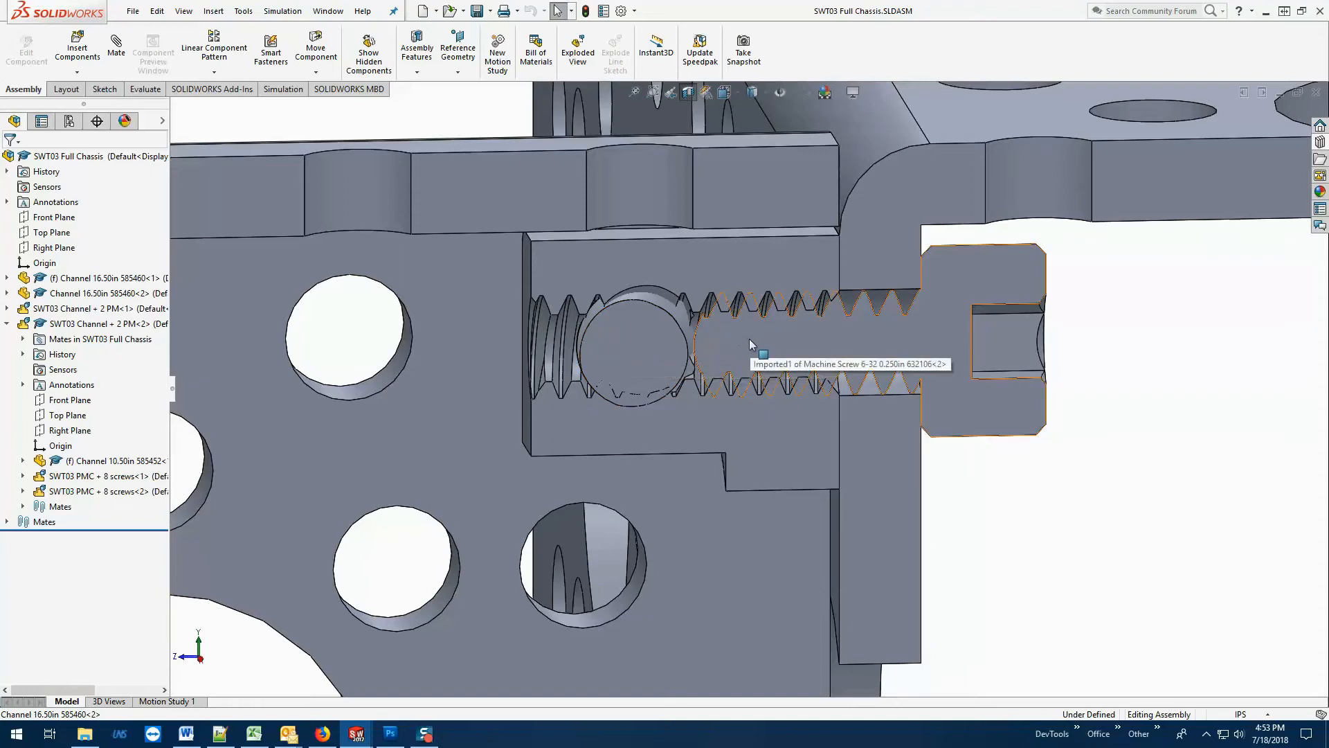
Turn off the section view to restore the complete chassis.
scroll(749, 344, "up", 6)
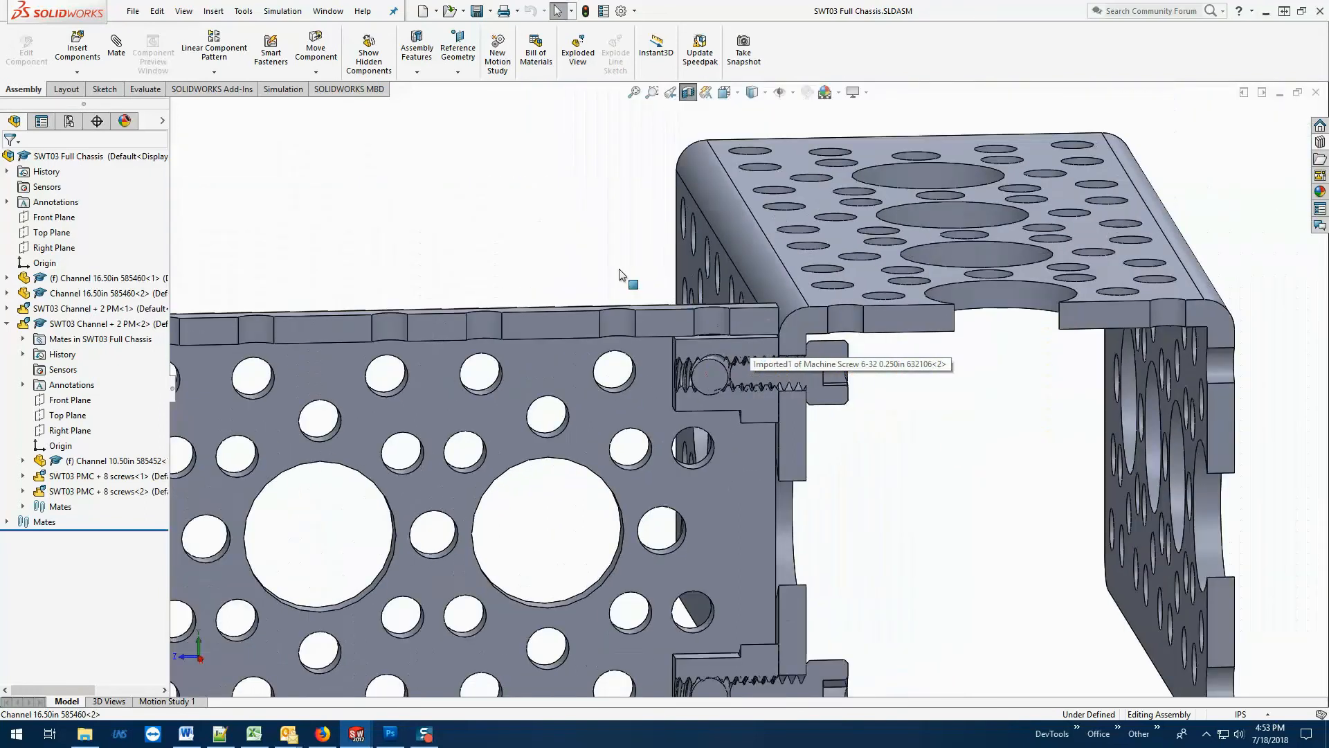
middle_click_drag(622, 274, 728, 128)
left_click(688, 91)
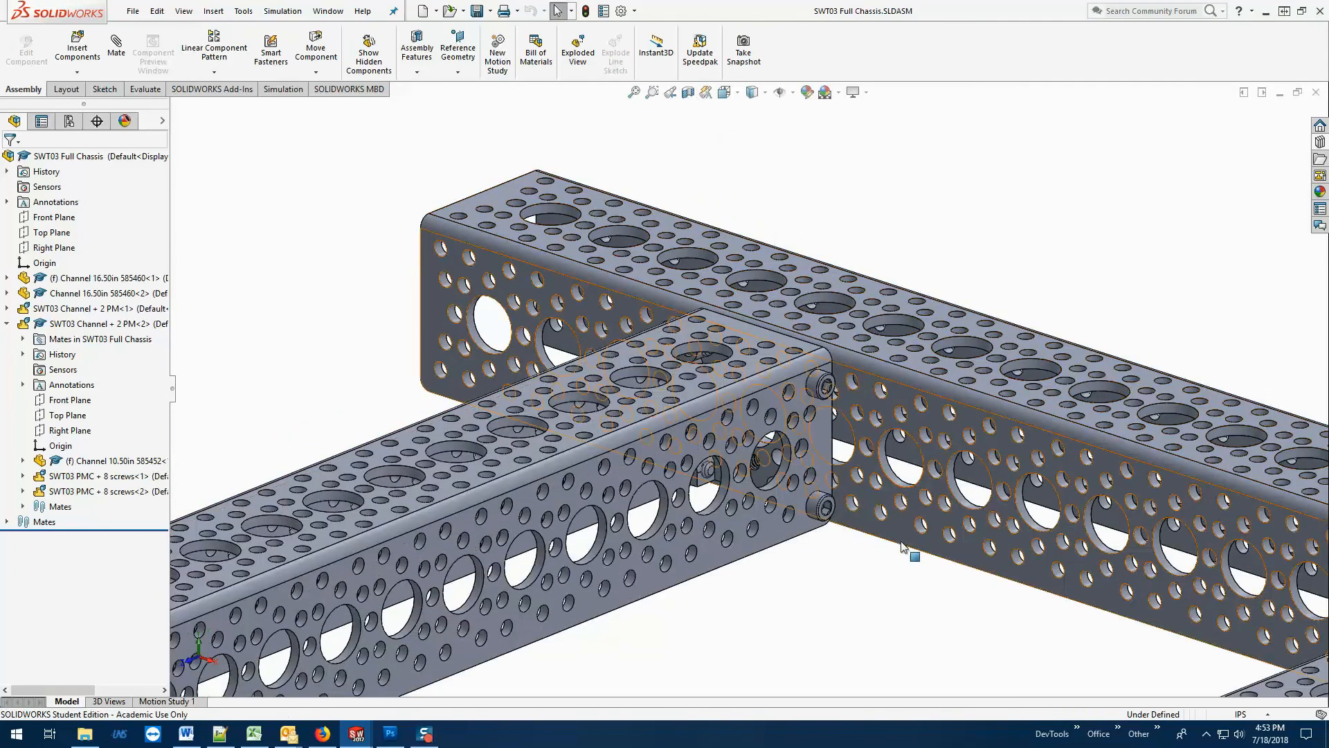
Try an angled Right Plane section, rotated about 17.25° and 338.52° and offset about 2.50 in, and cancel it.
left_click(687, 92)
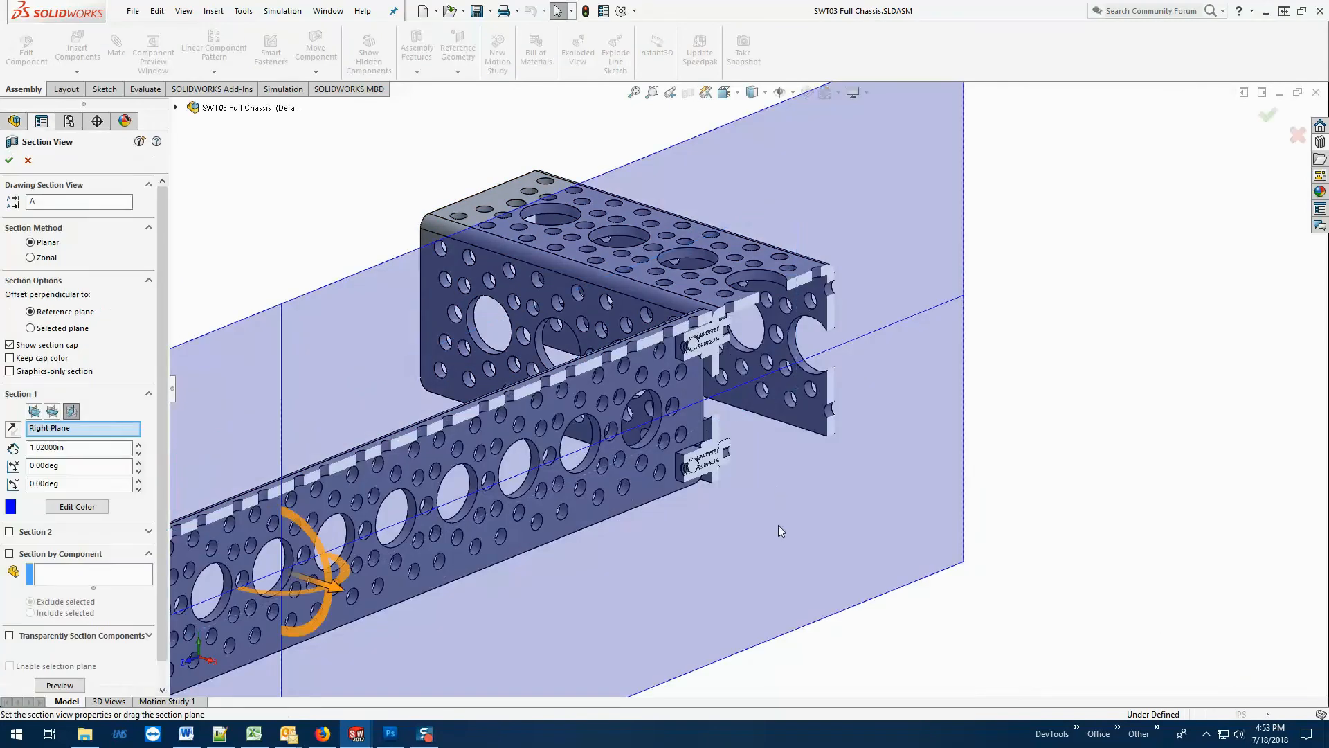
scroll(695, 630, "up", 3)
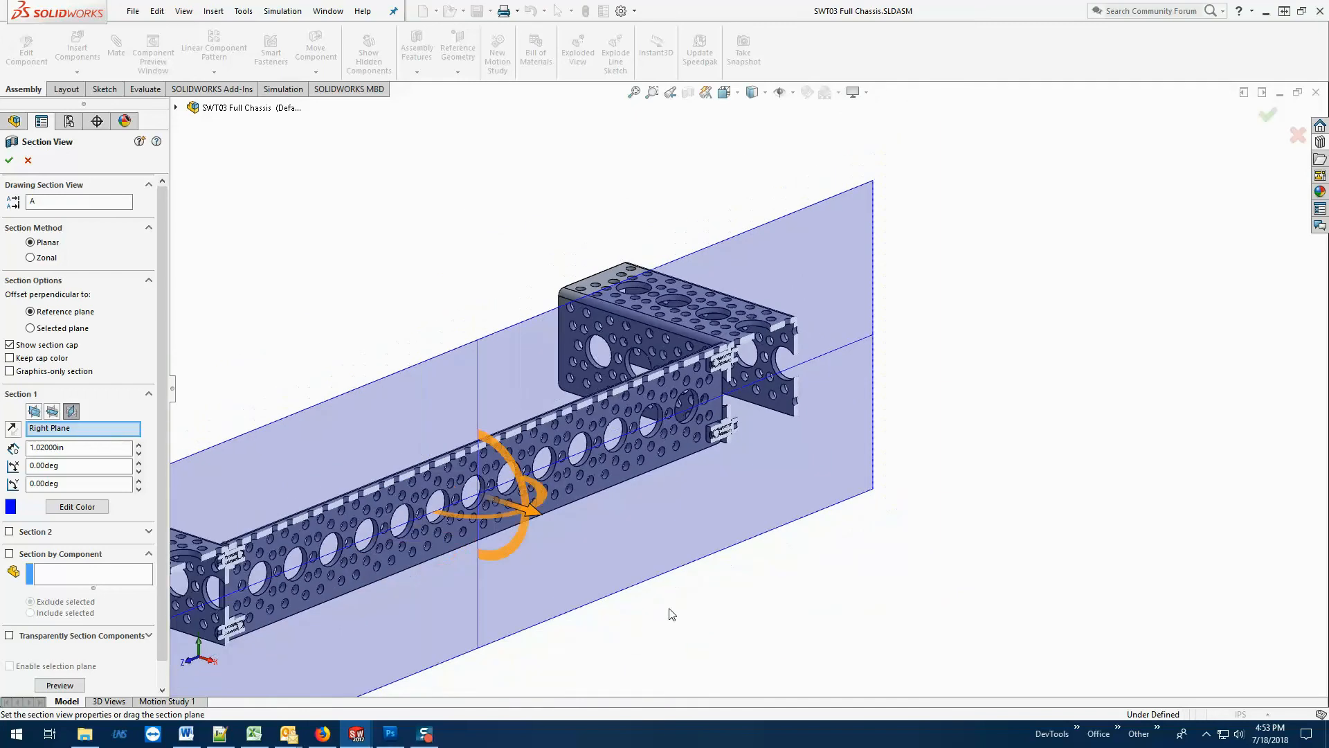
left_click_drag(538, 518, 587, 539)
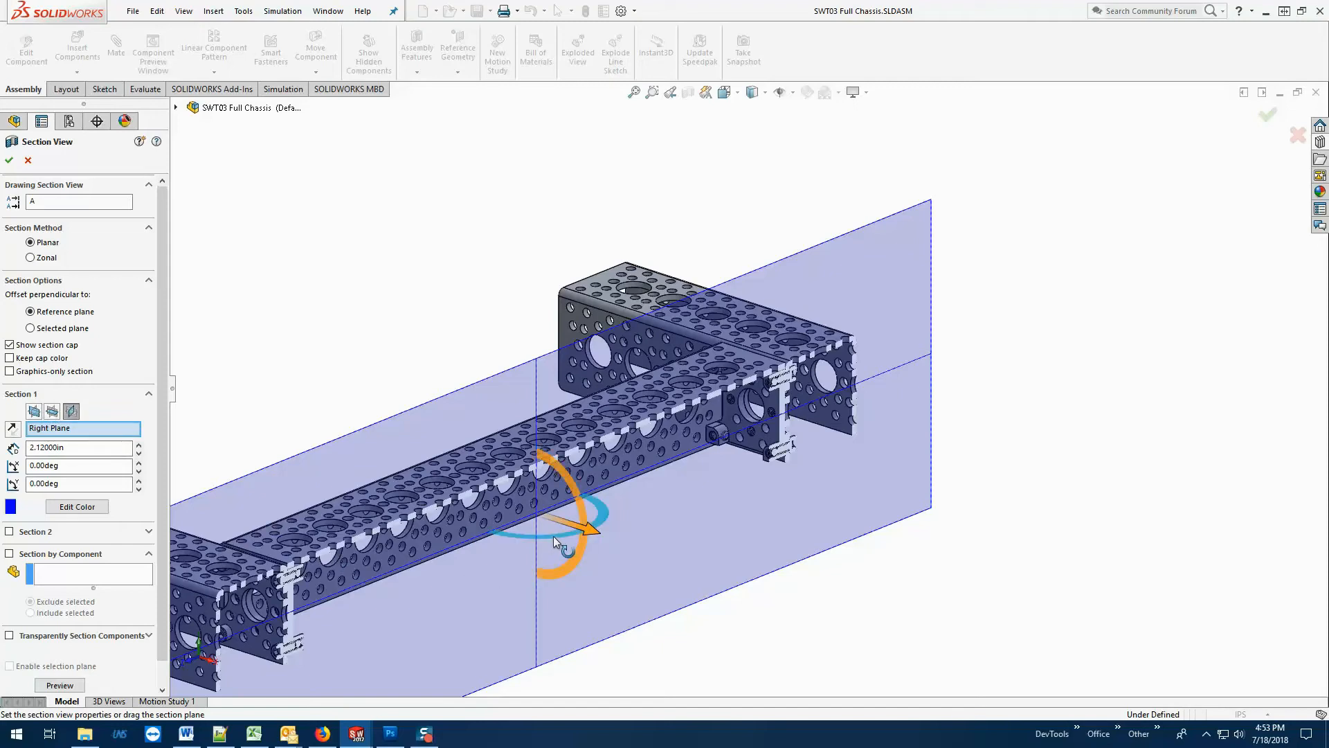
left_click_drag(554, 536, 616, 516)
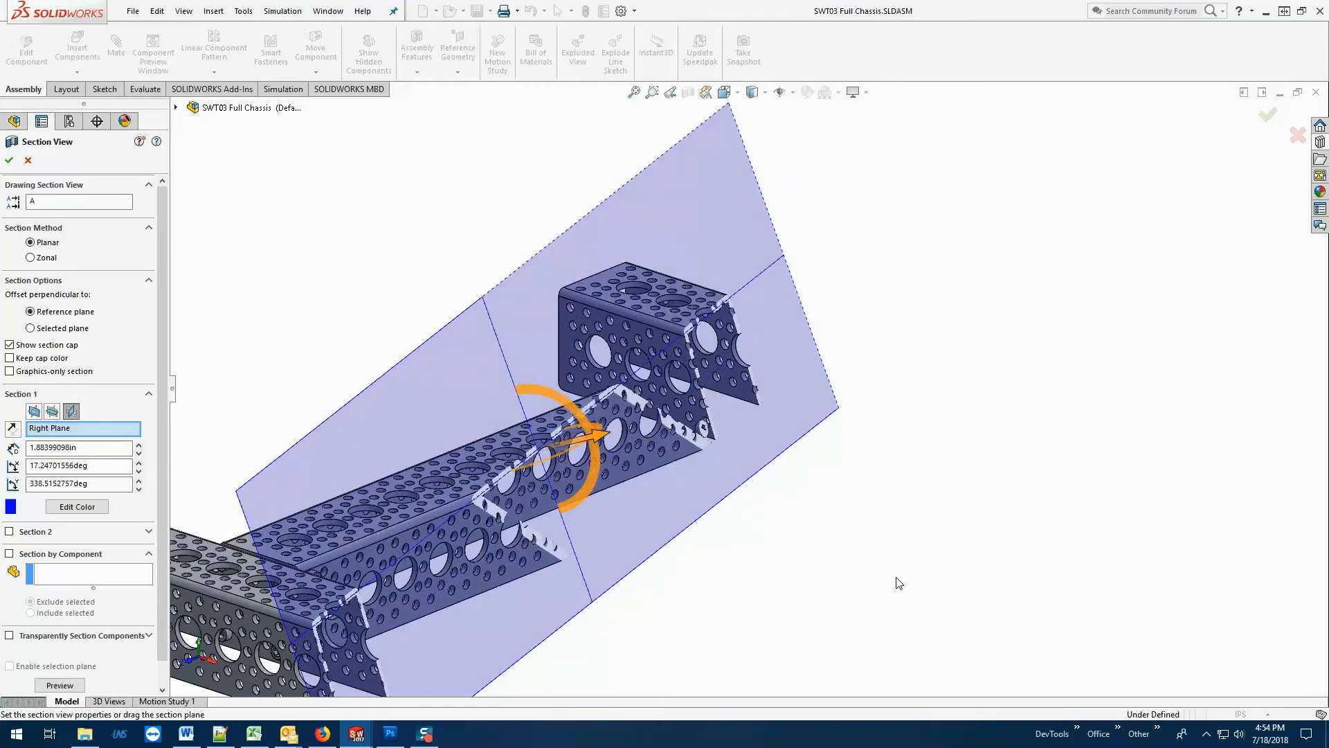
left_click_drag(601, 441, 635, 423)
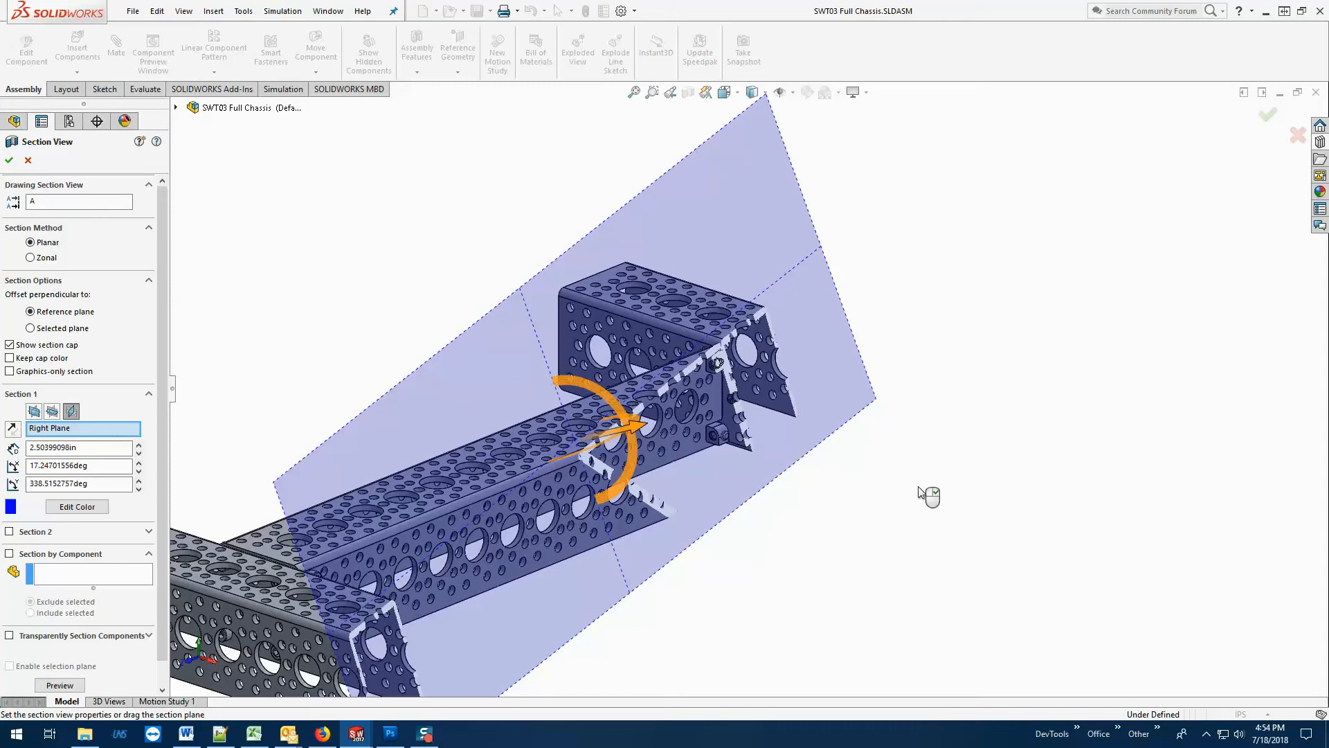
left_click(27, 160)
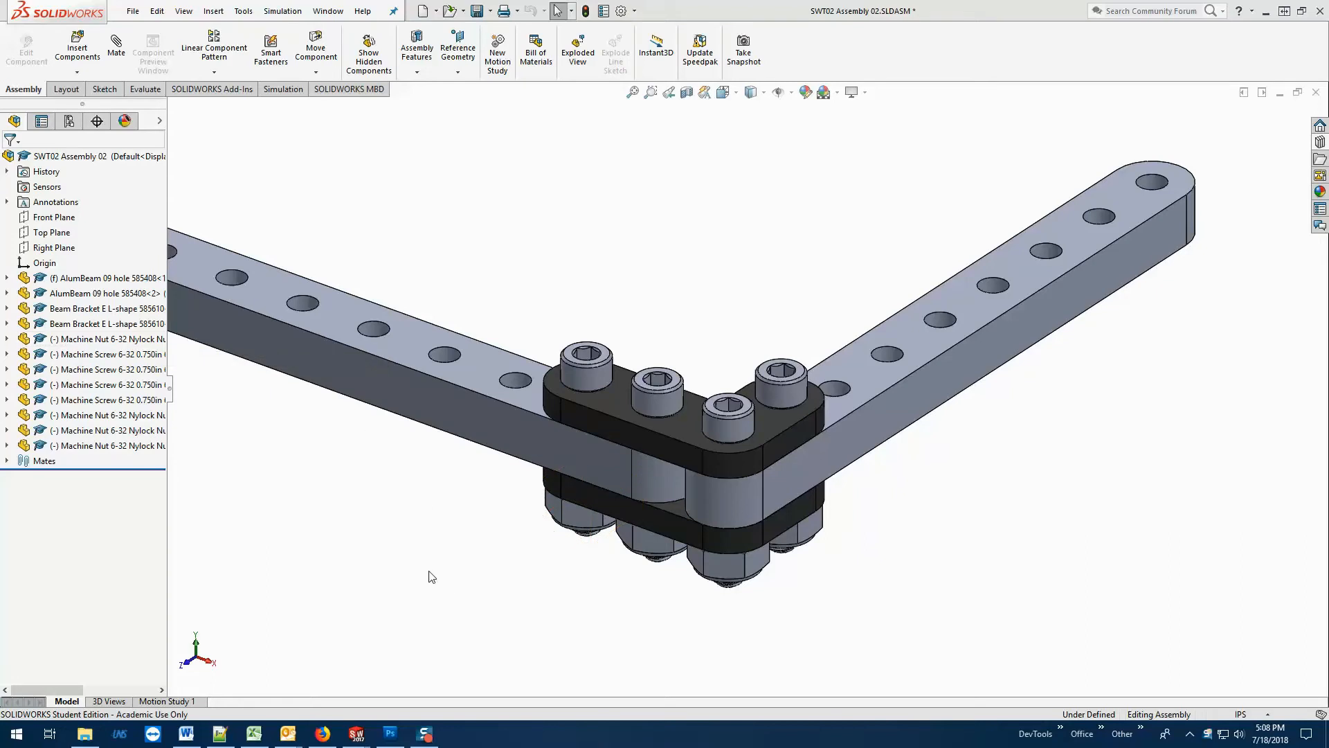
Isolate the lower Beam Bracket E L-shape in SWT02 Assembly 02 and exit the isolated display.
left_click(119, 310)
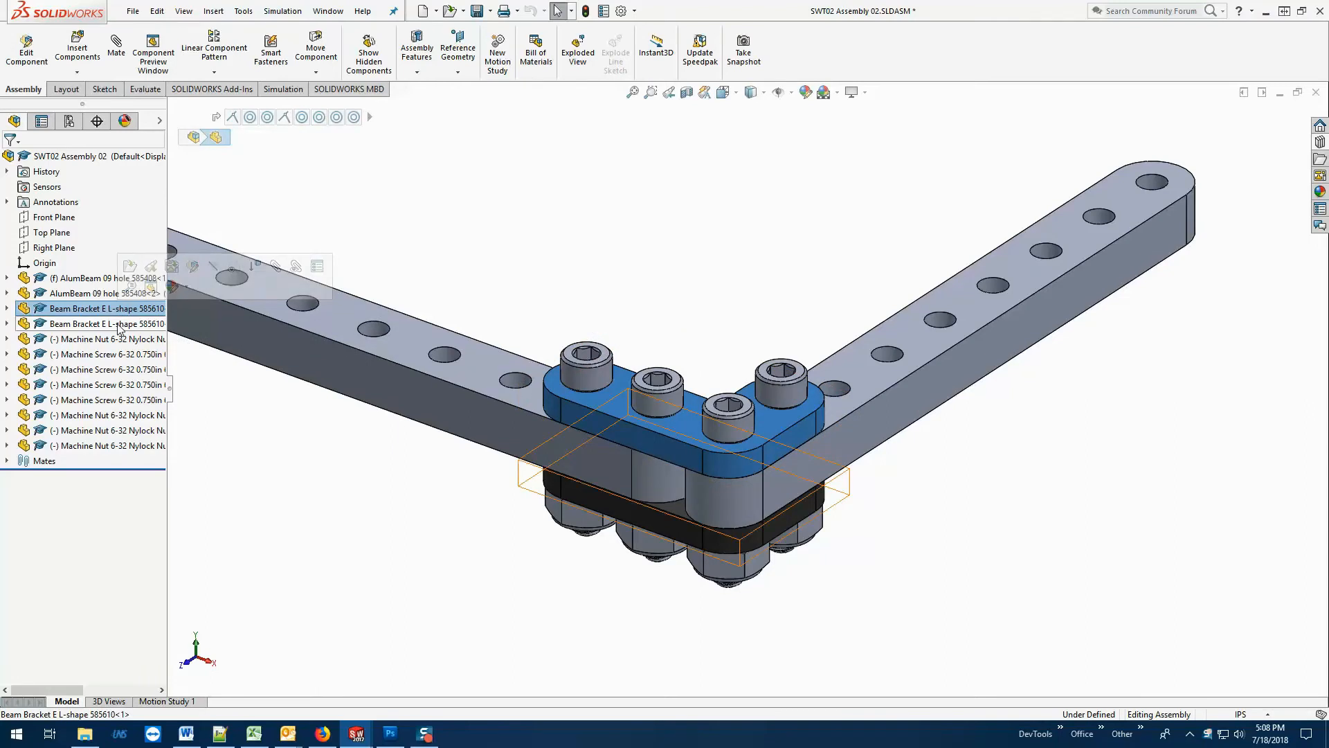
left_click(118, 324)
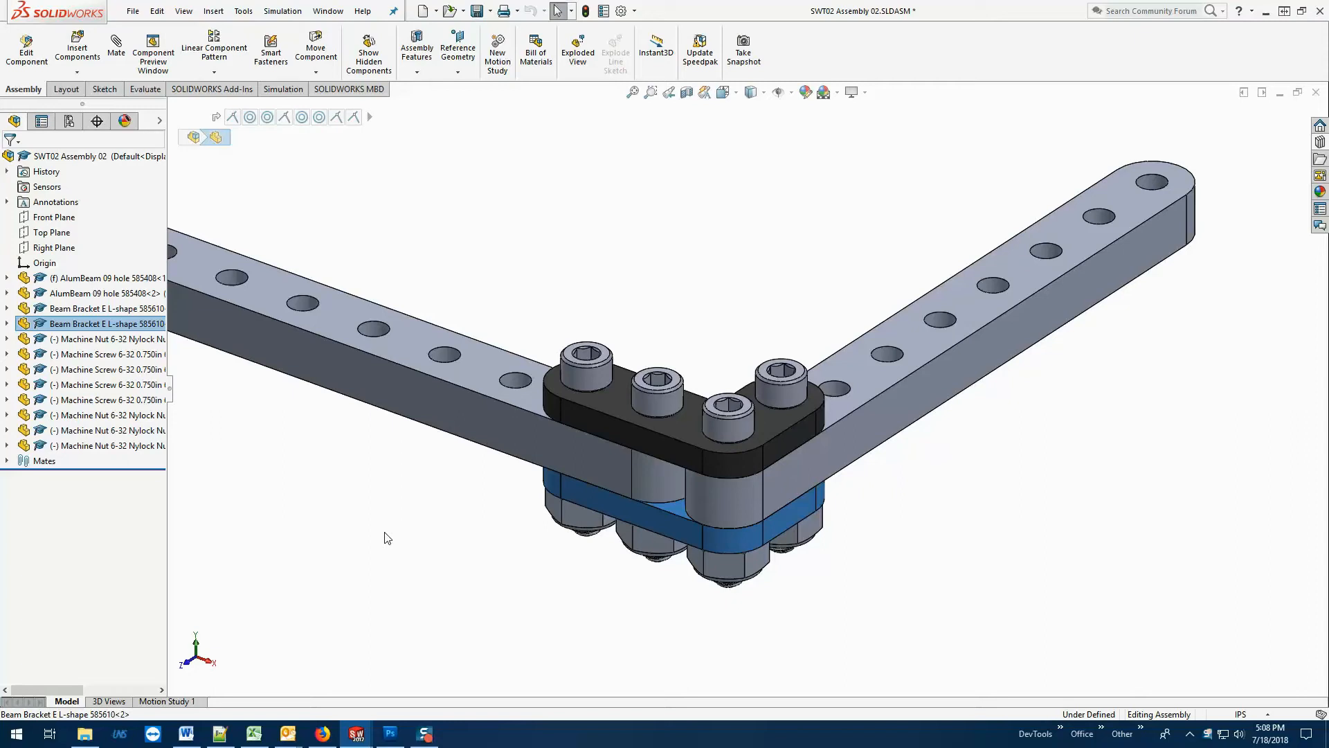
right_click(119, 331)
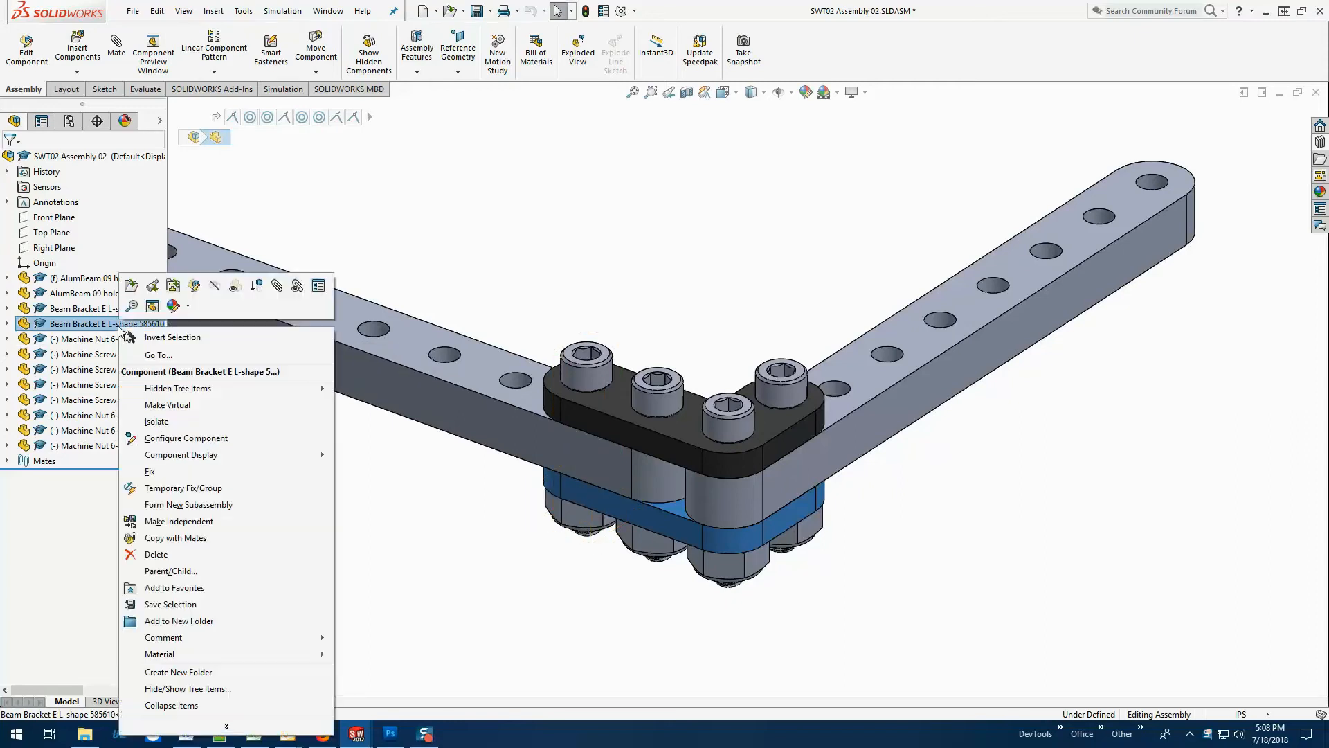
left_click(184, 424)
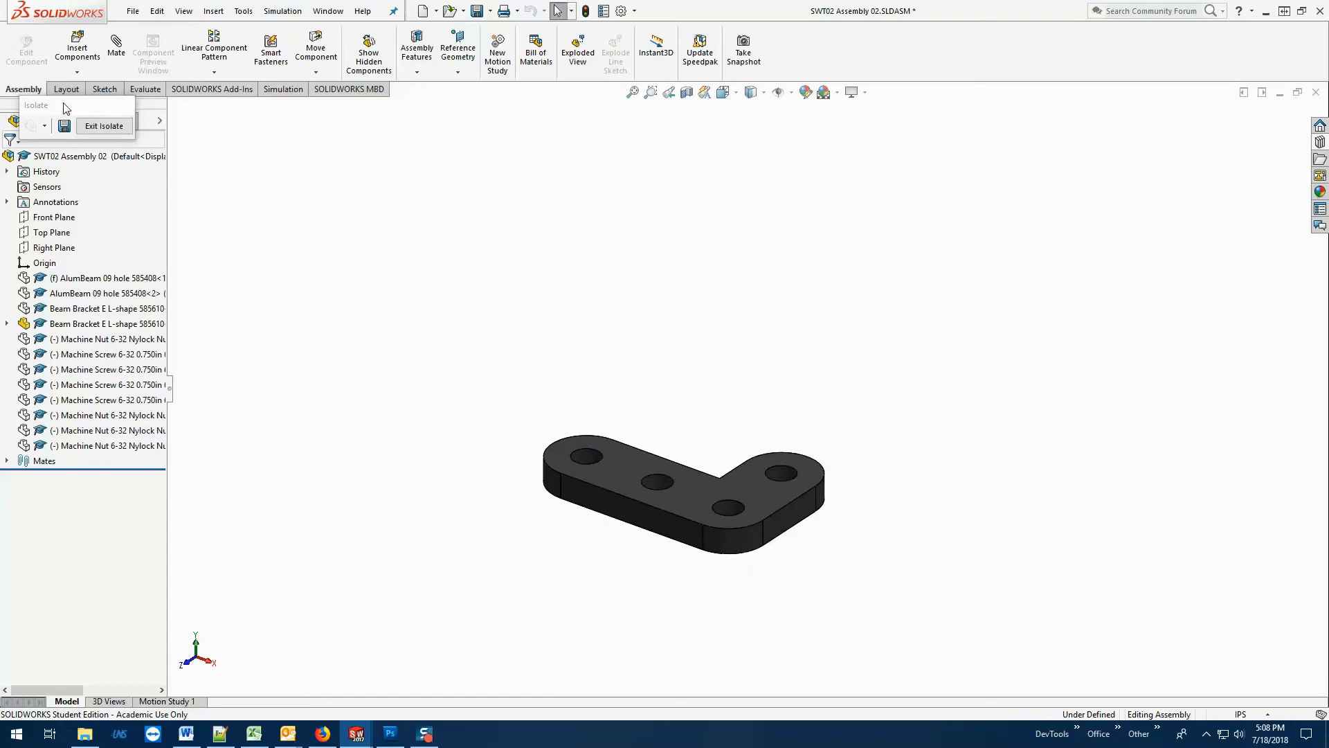
left_click_drag(66, 105, 235, 155)
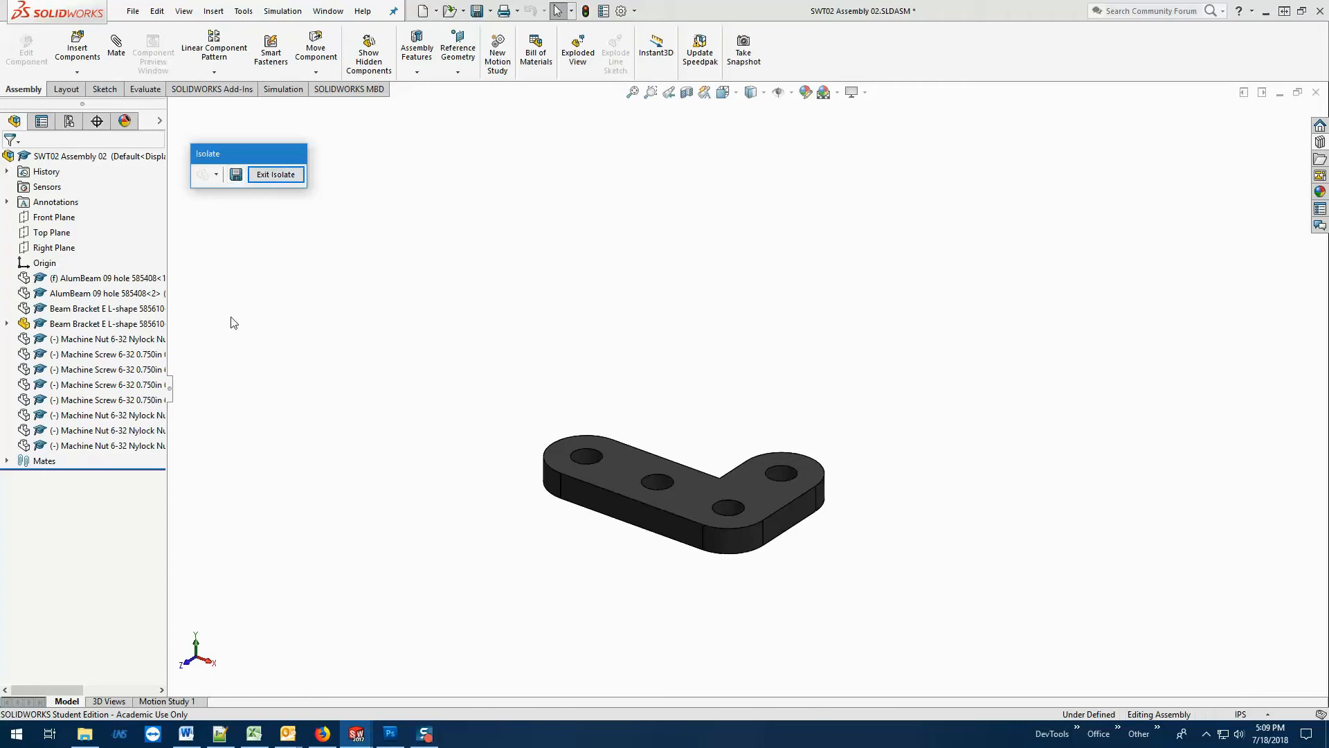
left_click(278, 174)
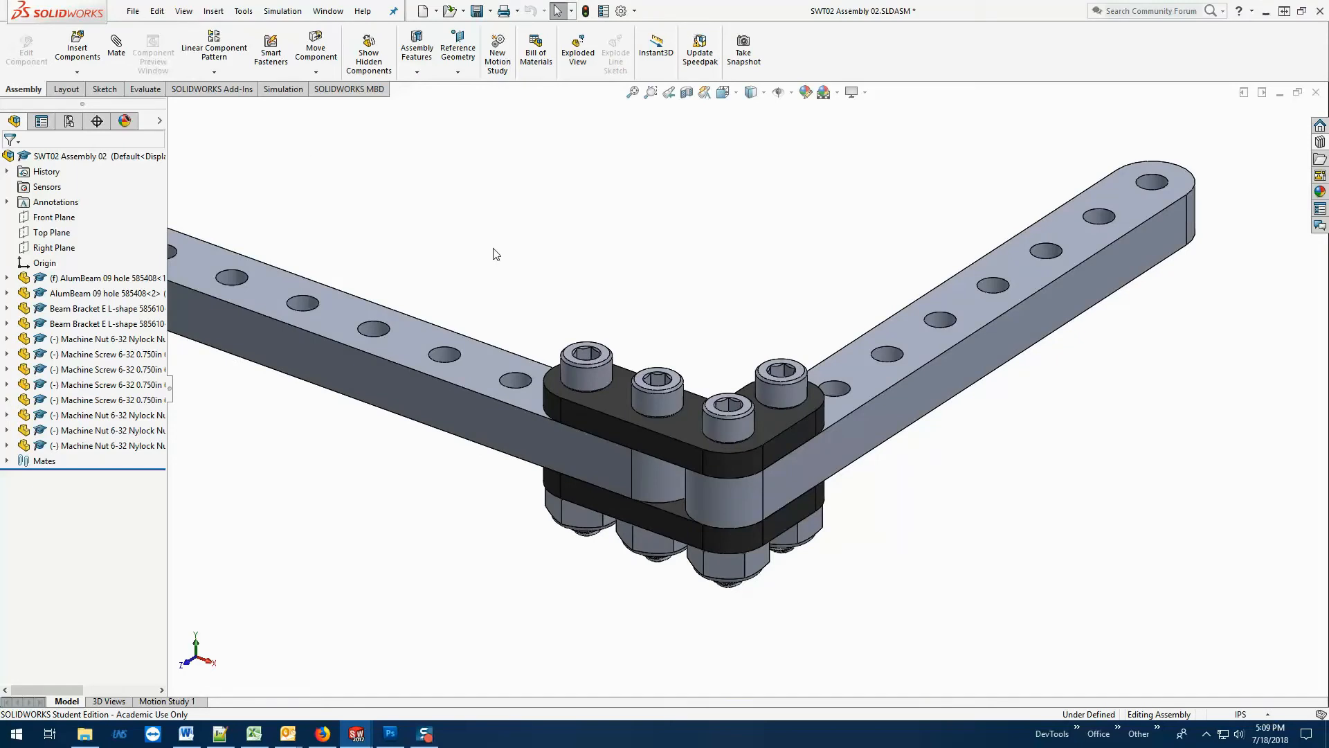
Switch to the BlackArrow Relic Claw and Wrist assembly, isolate the Smiley component to inspect it, and exit the isolated display.
key("ctrl+Tab")
key("ctrl+Tab")
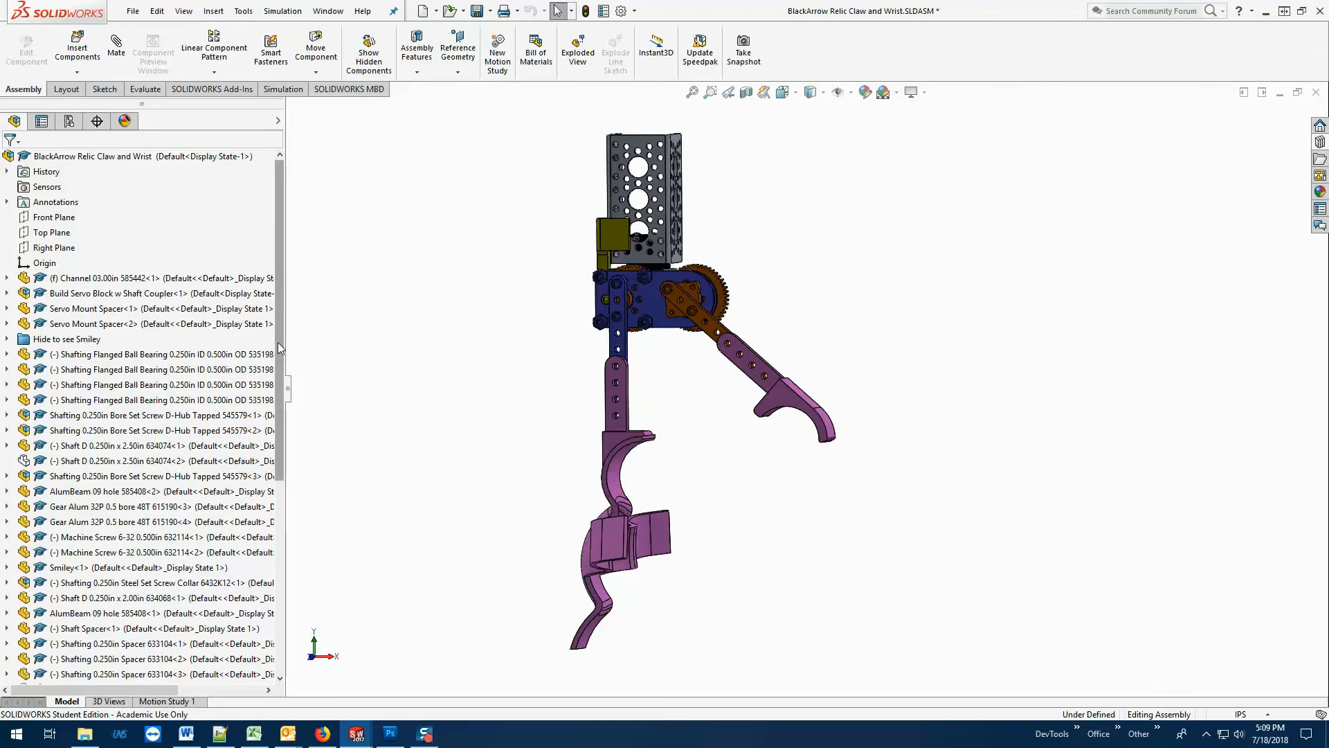
left_click(99, 572)
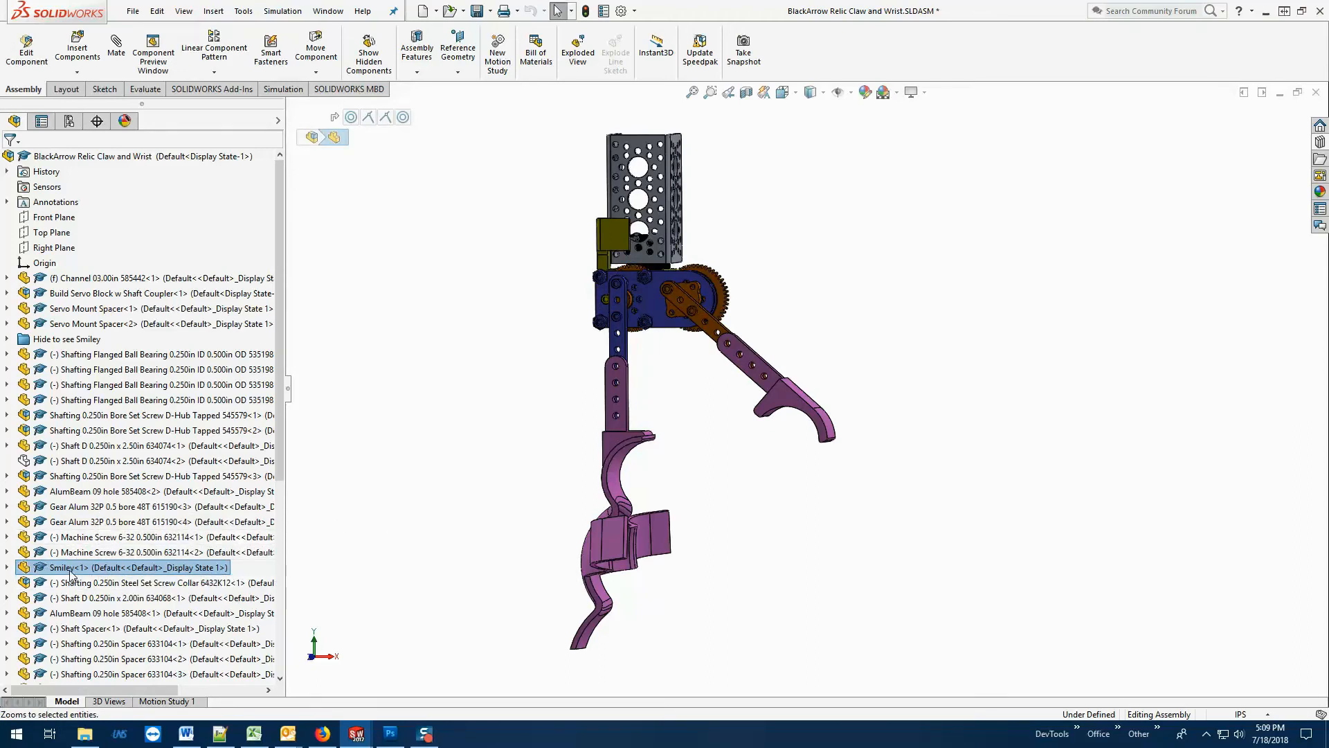
right_click(71, 572)
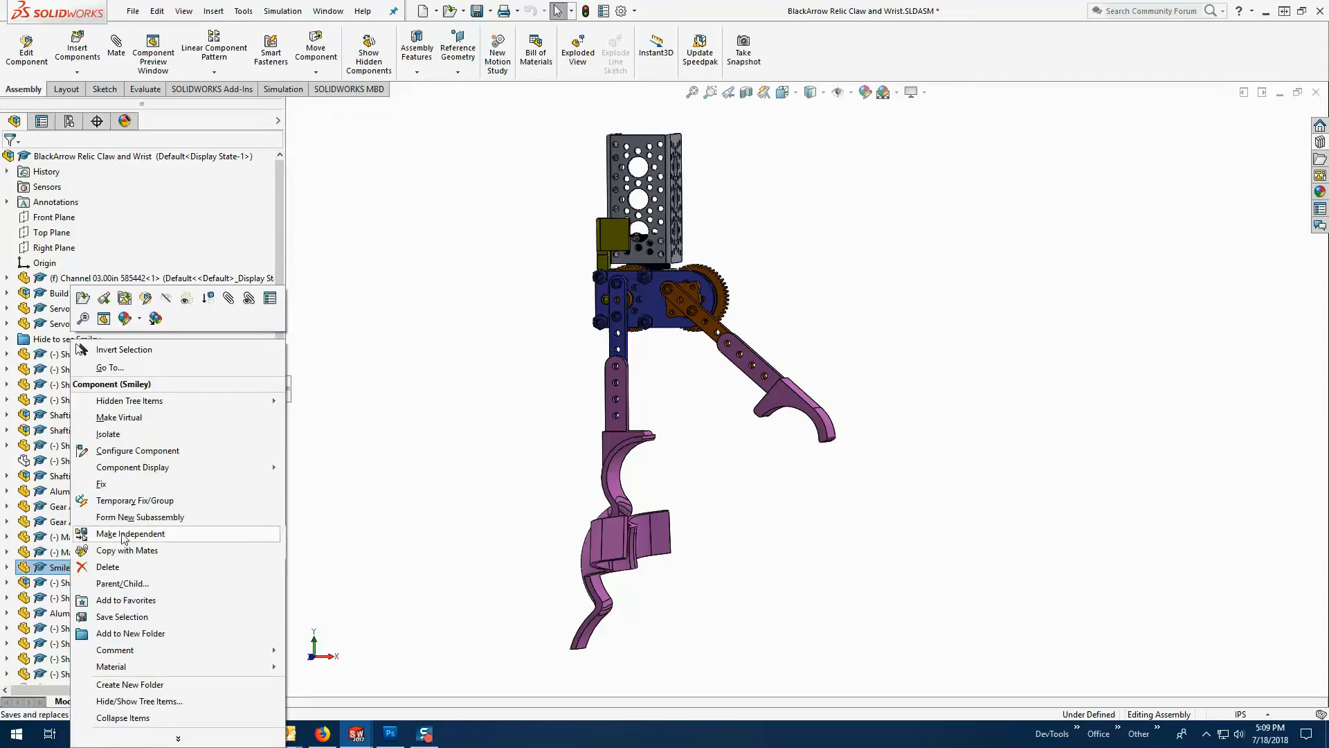
left_click(168, 435)
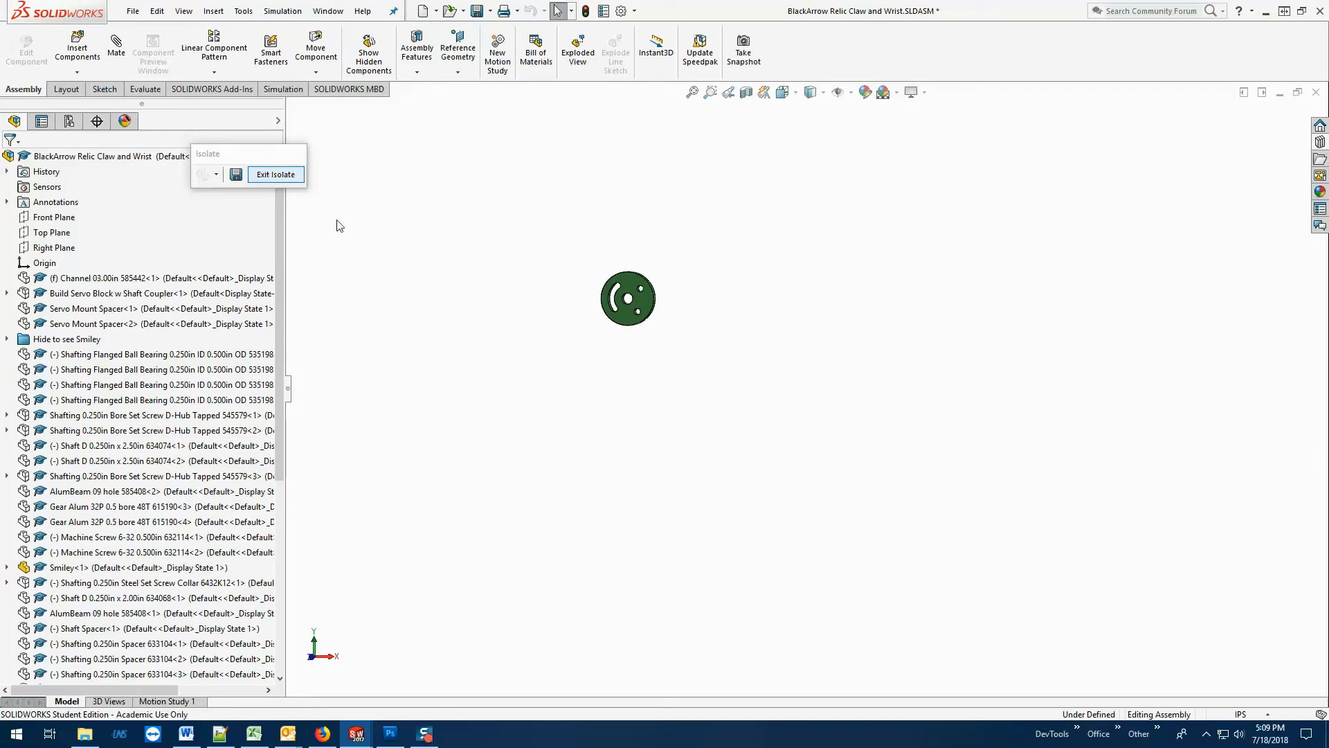
middle_click_drag(457, 264, 515, 284)
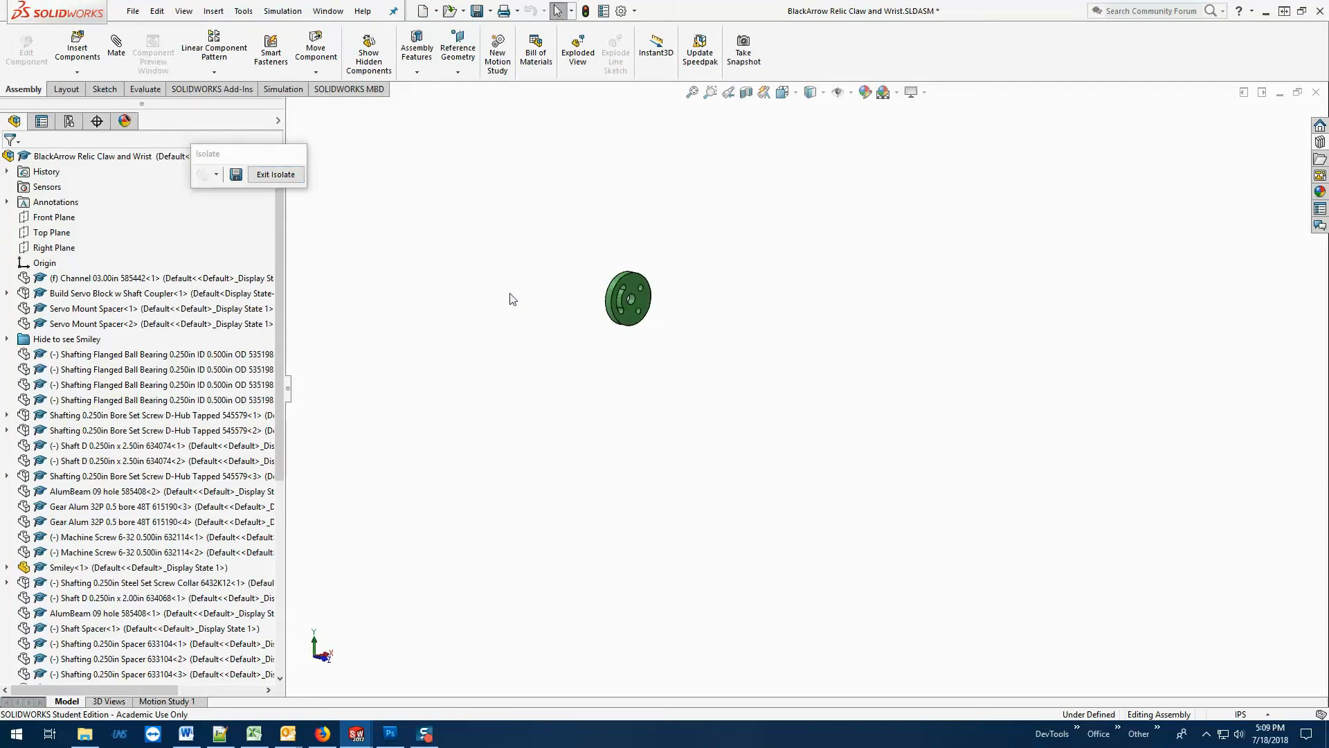
left_click(284, 175)
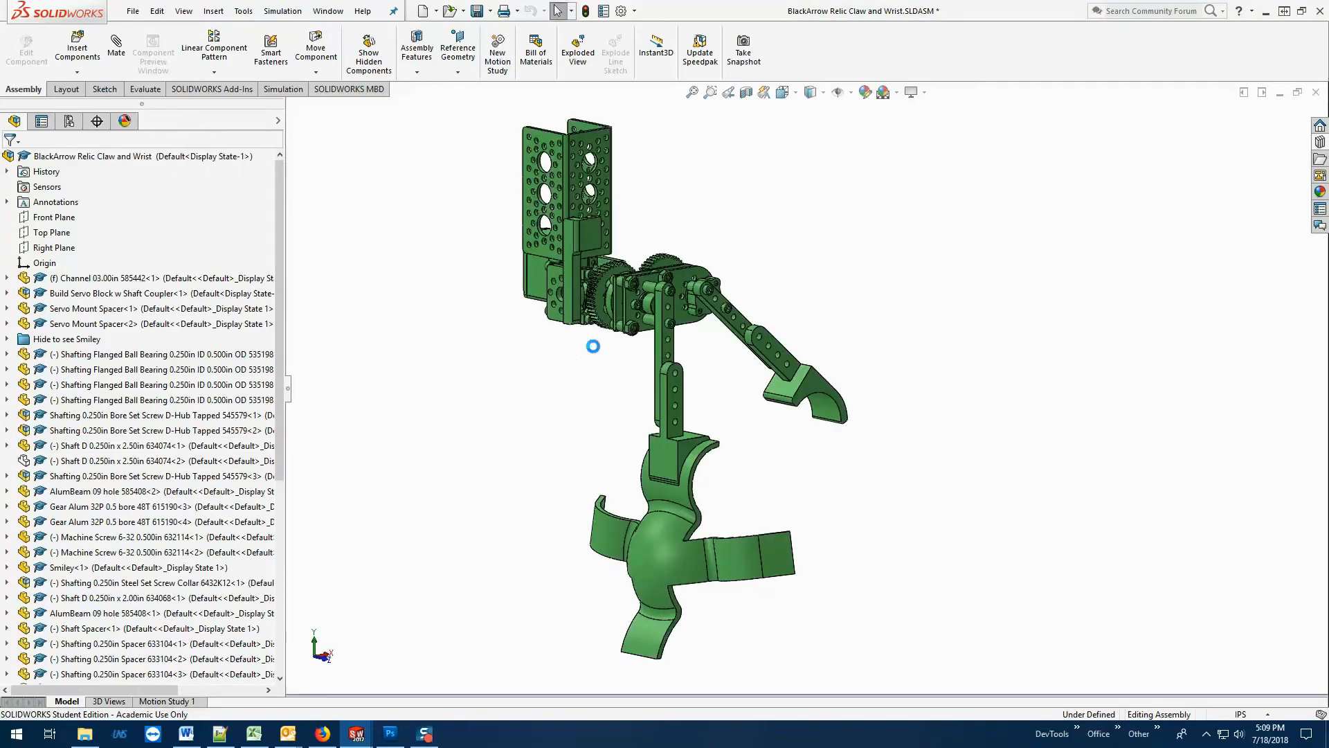
scroll(608, 336, "down", 5)
scroll(657, 285, "down", 2)
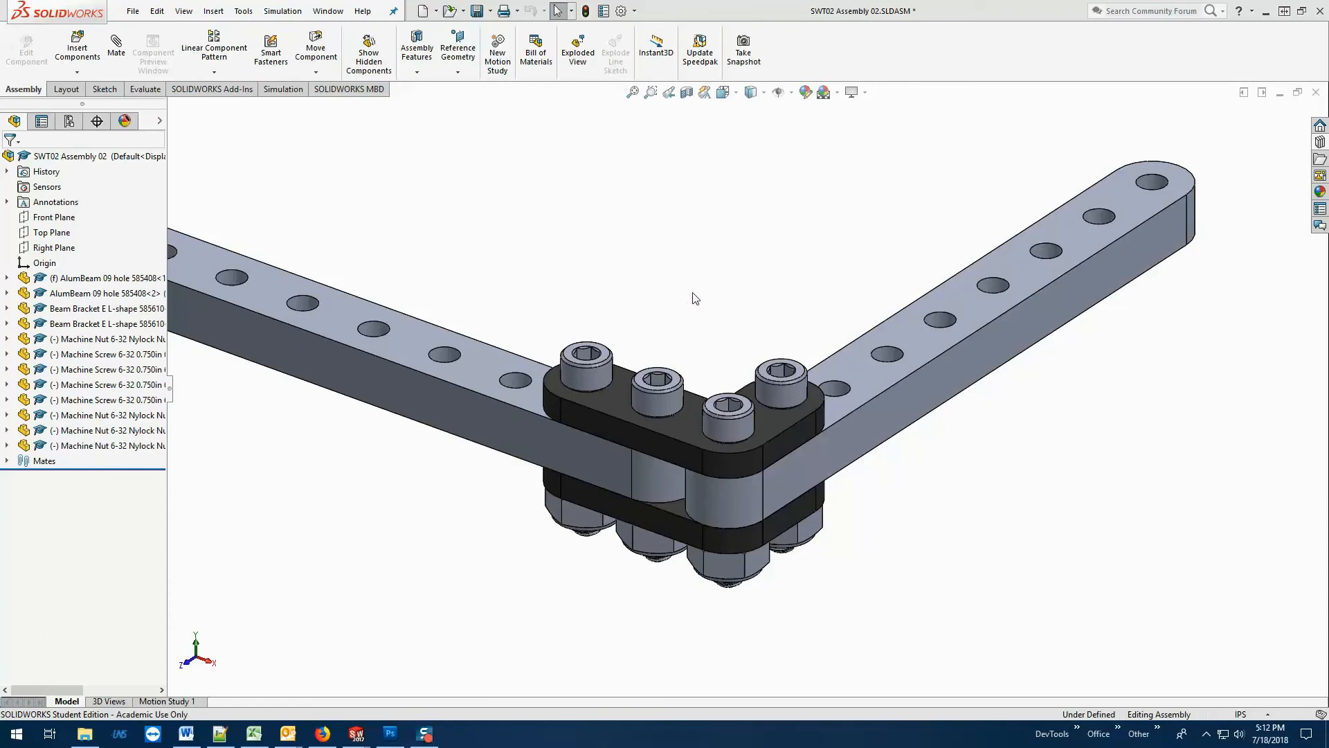
Try the Shaded and Hidden Lines Removed display styles on SWT02 Assembly 02, and return it to Shaded With Edges.
left_click(763, 93)
left_click(752, 131)
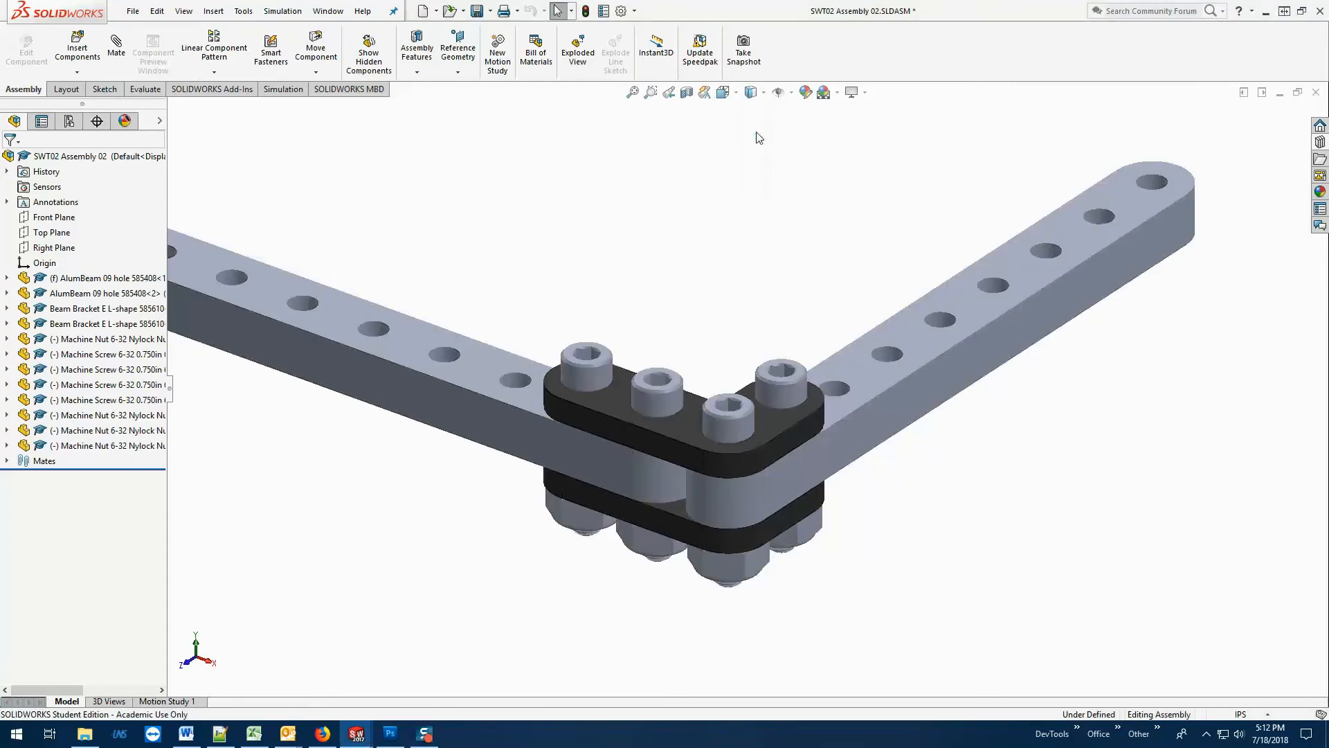
left_click(763, 93)
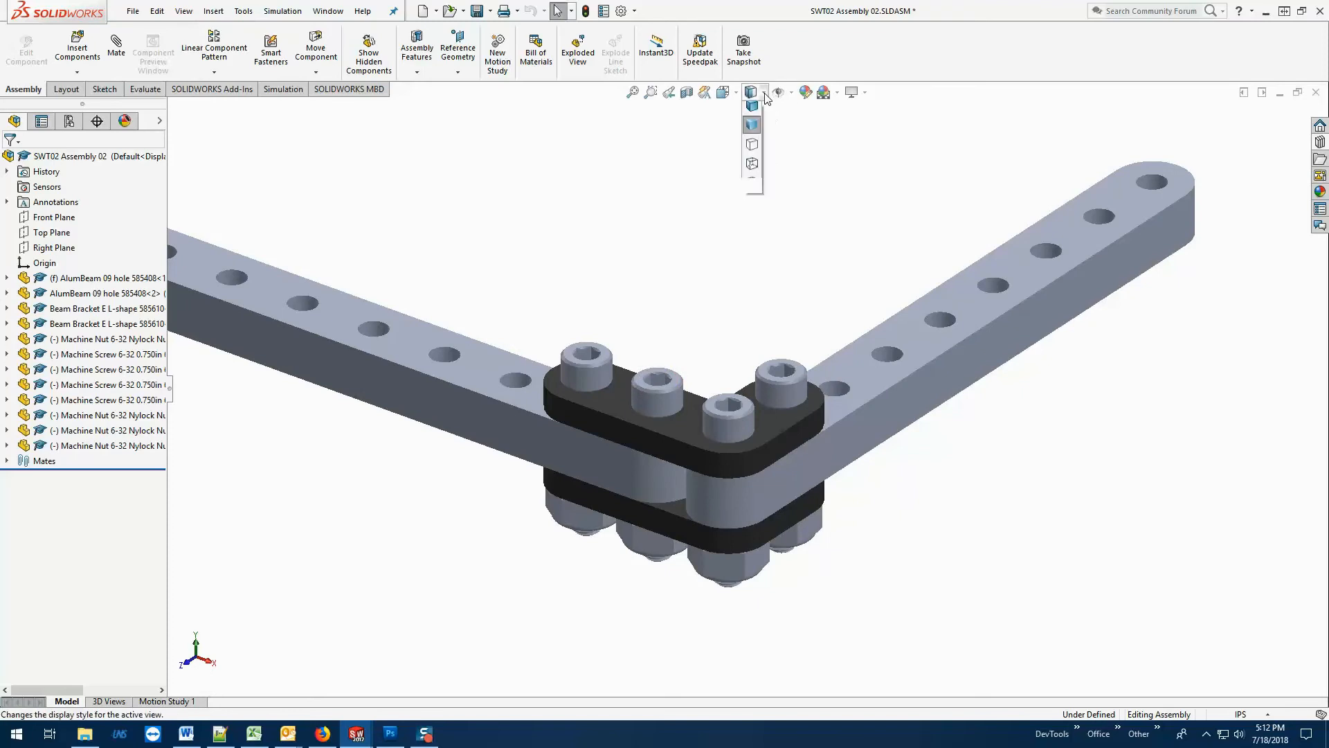
left_click(752, 151)
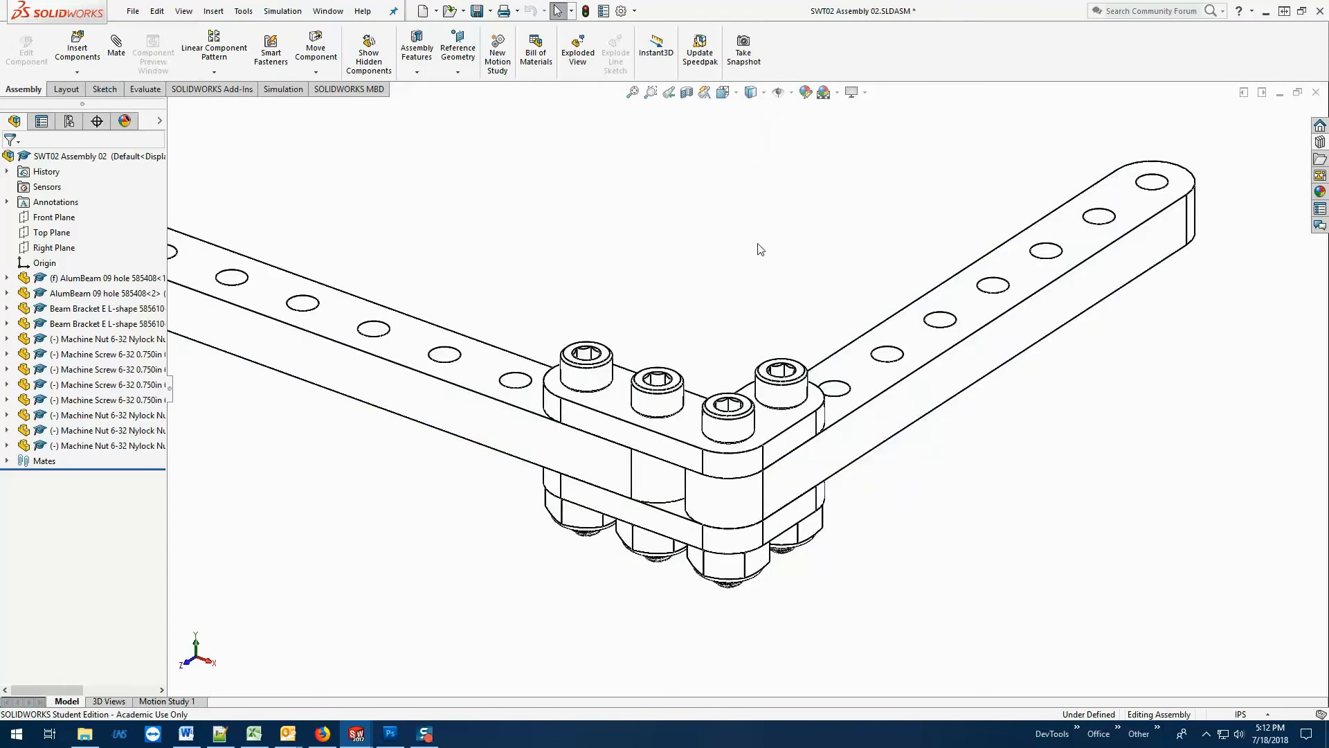
left_click(764, 94)
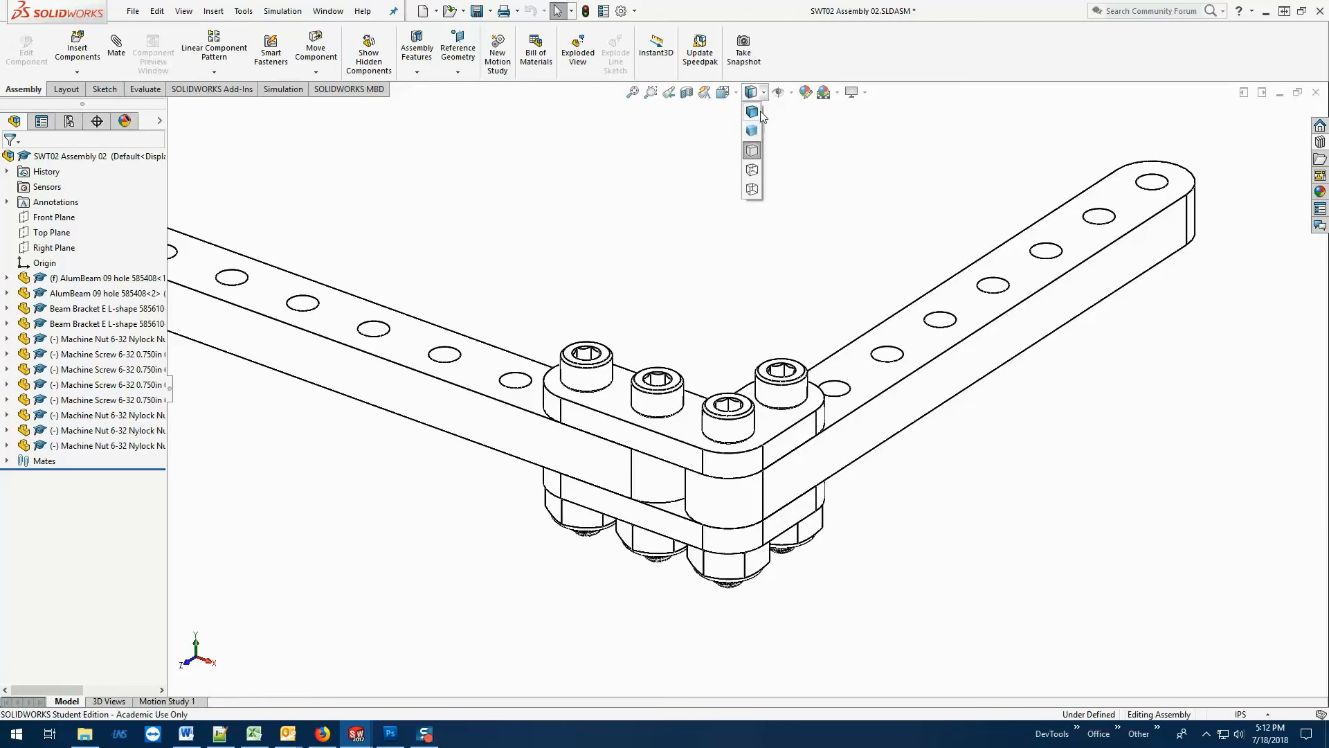
left_click(759, 113)
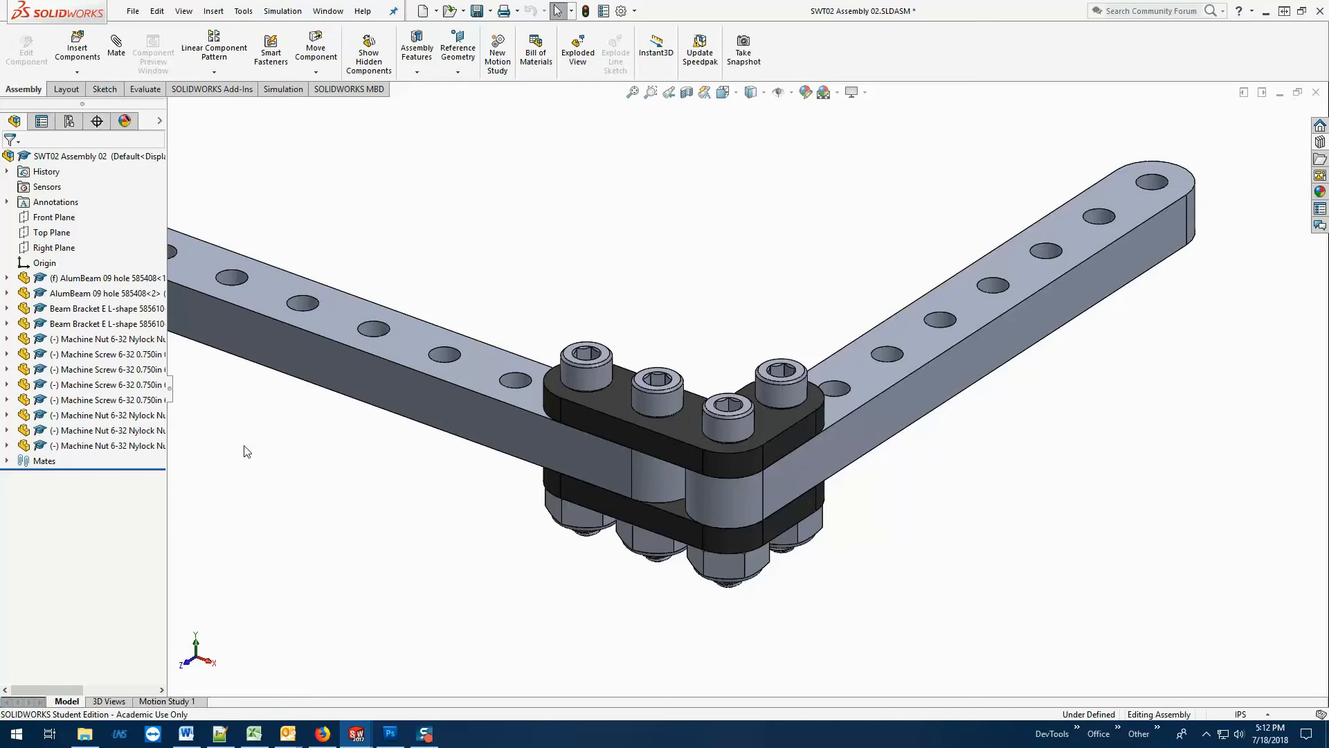
Set the component display of the second AlumBeam 09 hole to Hidden Lines Removed.
right_click(126, 296)
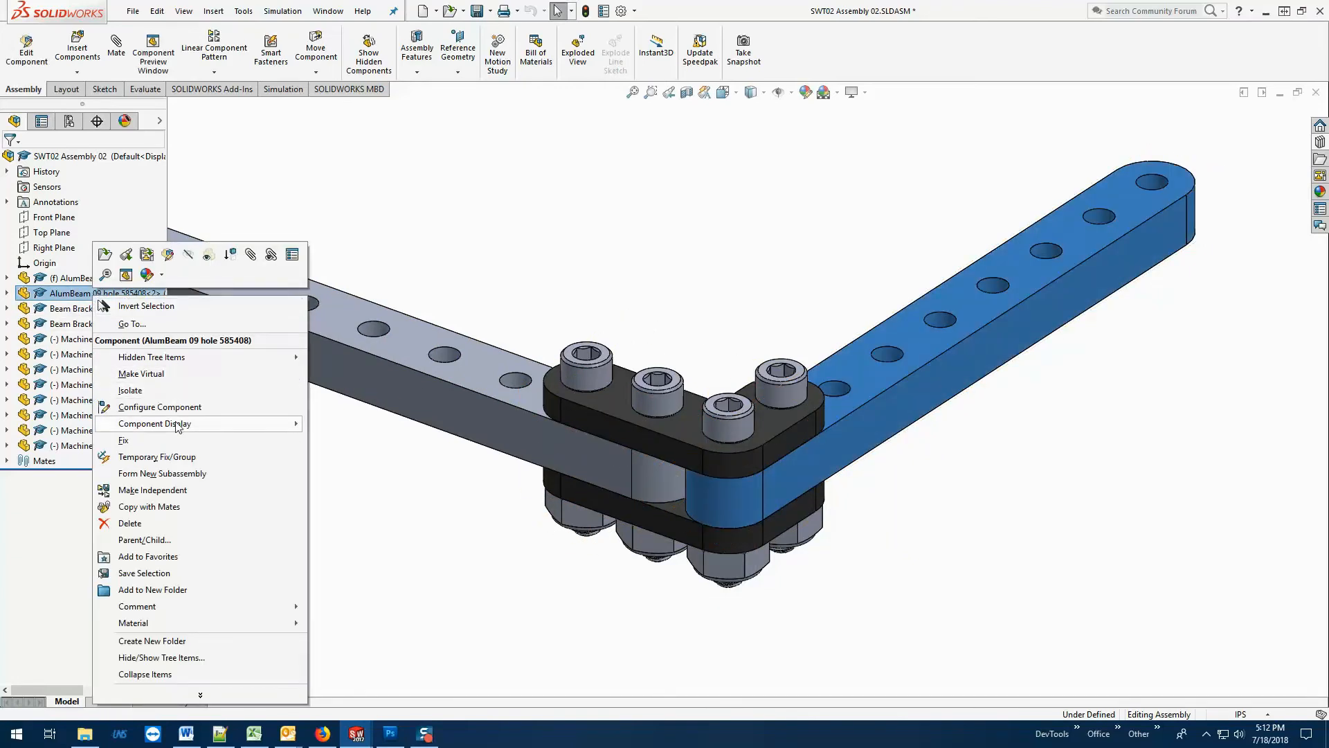
mouse_move(178, 426)
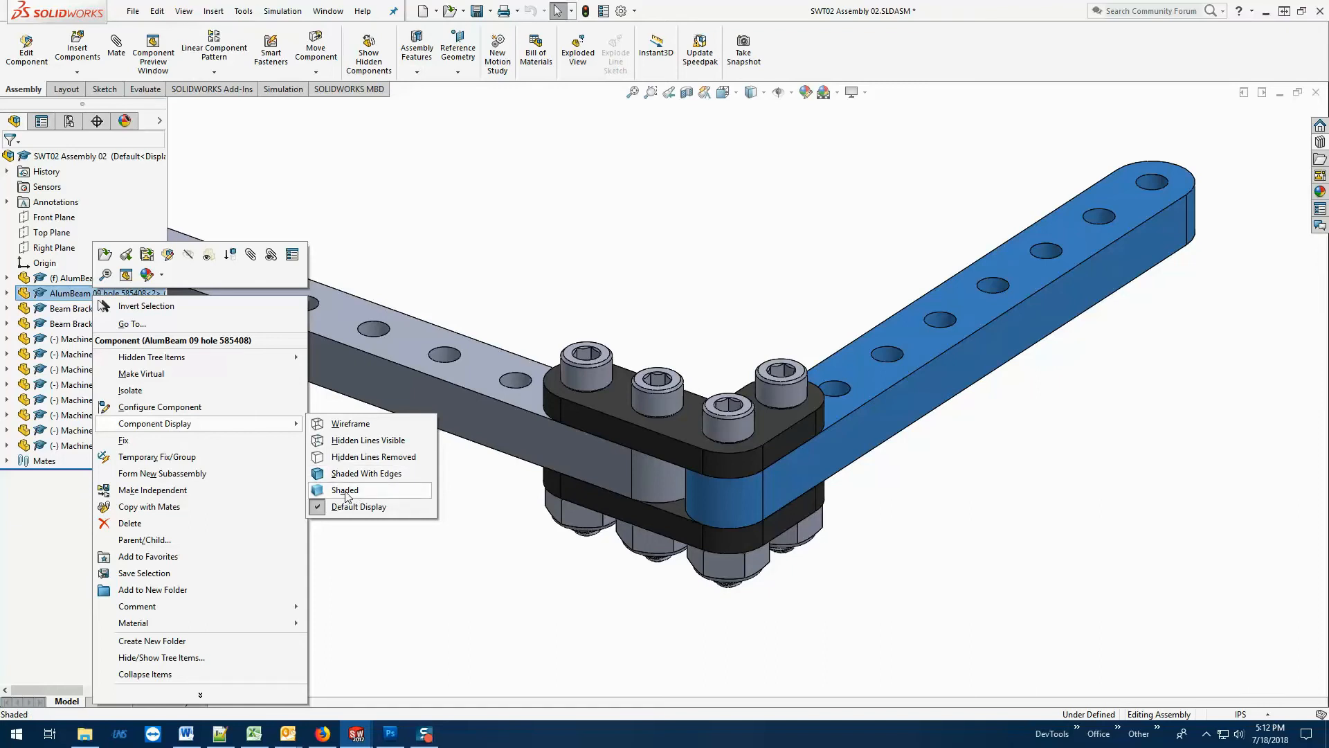
left_click(343, 457)
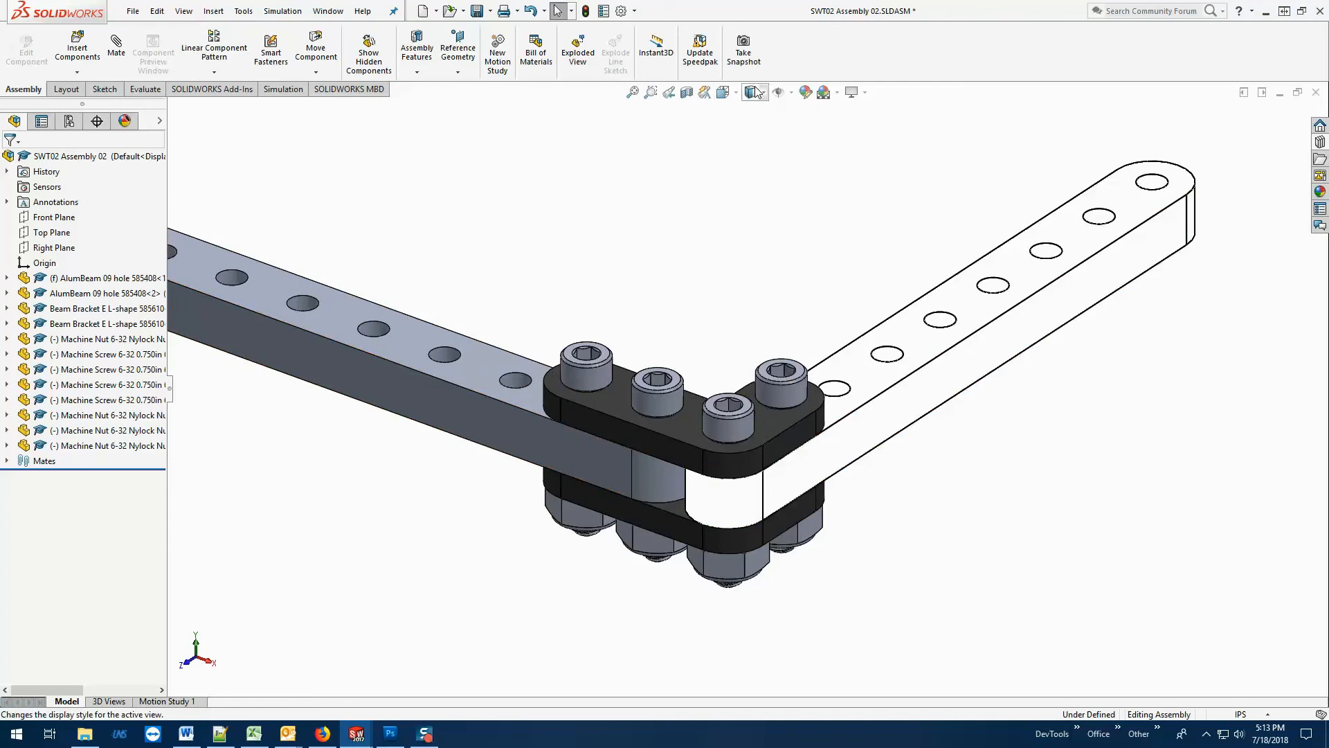
Set the display style of the whole assembly to Shaded.
left_click(778, 93)
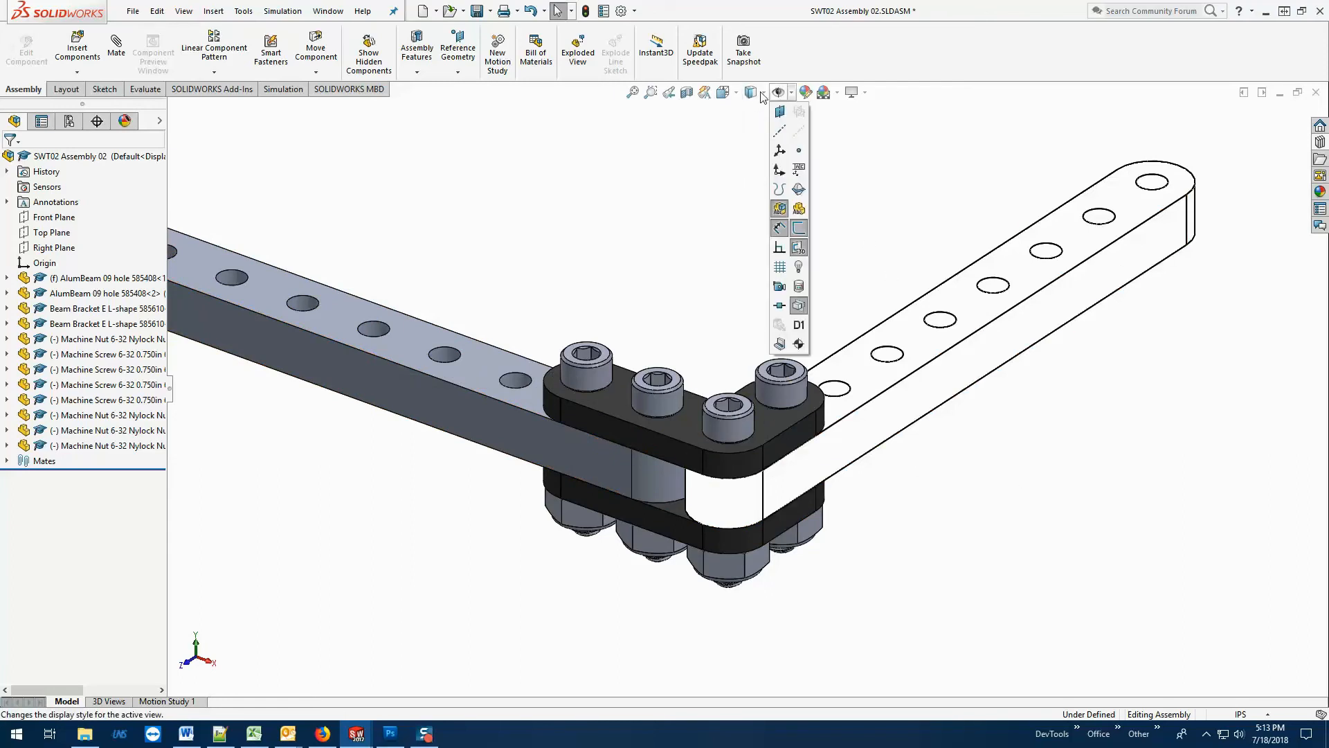
left_click(762, 93)
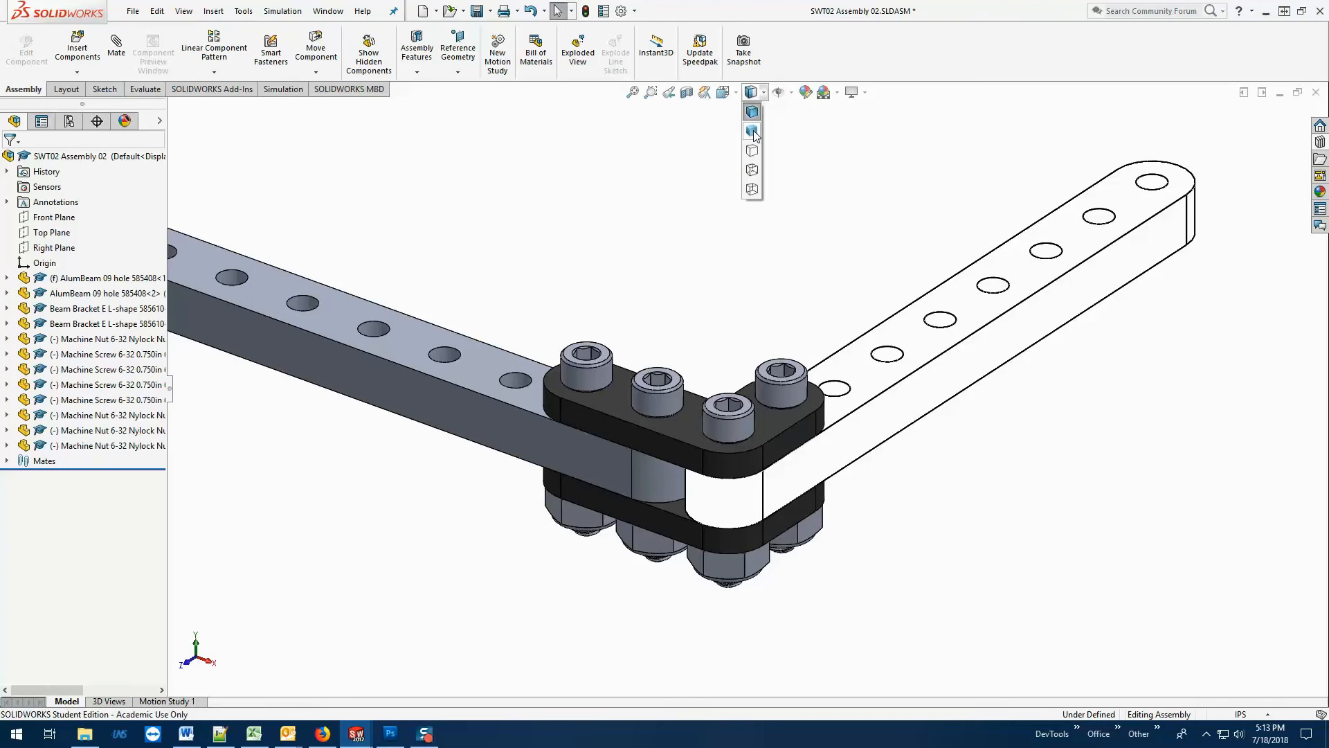
left_click(754, 131)
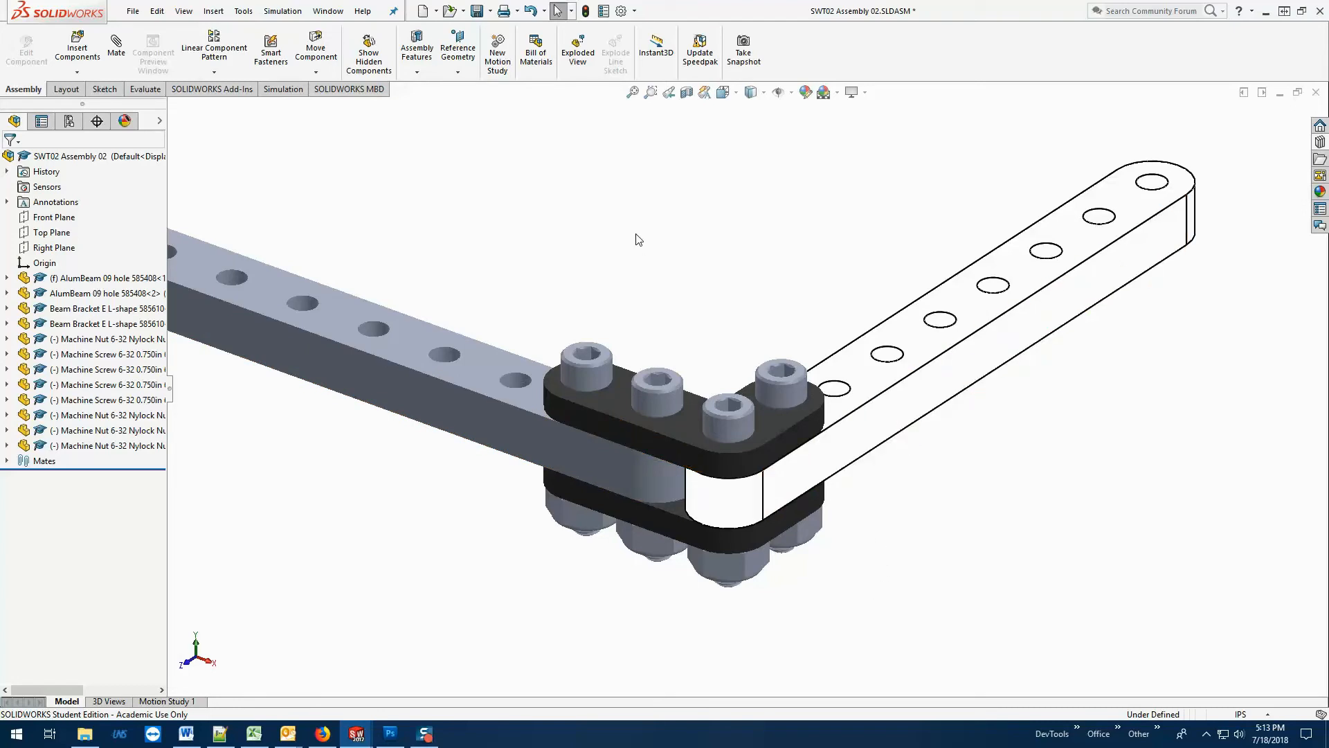
right_click(121, 294)
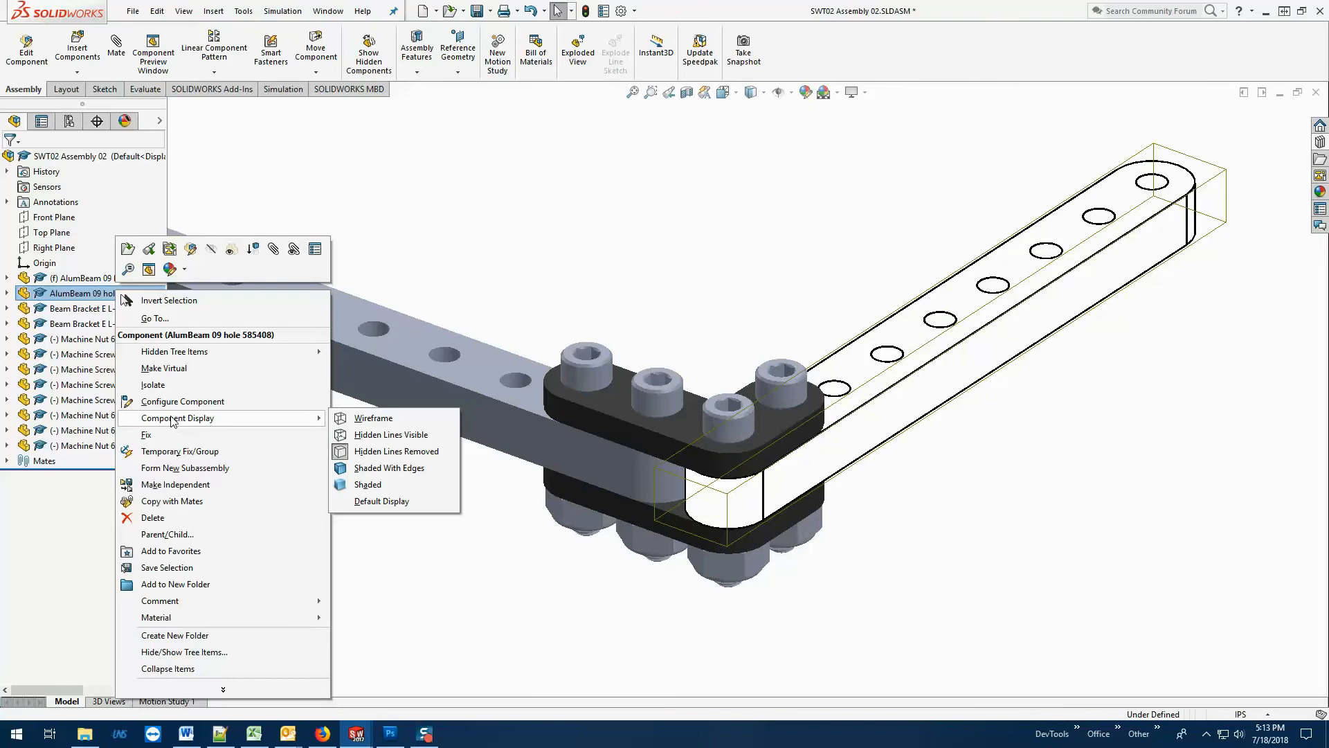
left_click(306, 170)
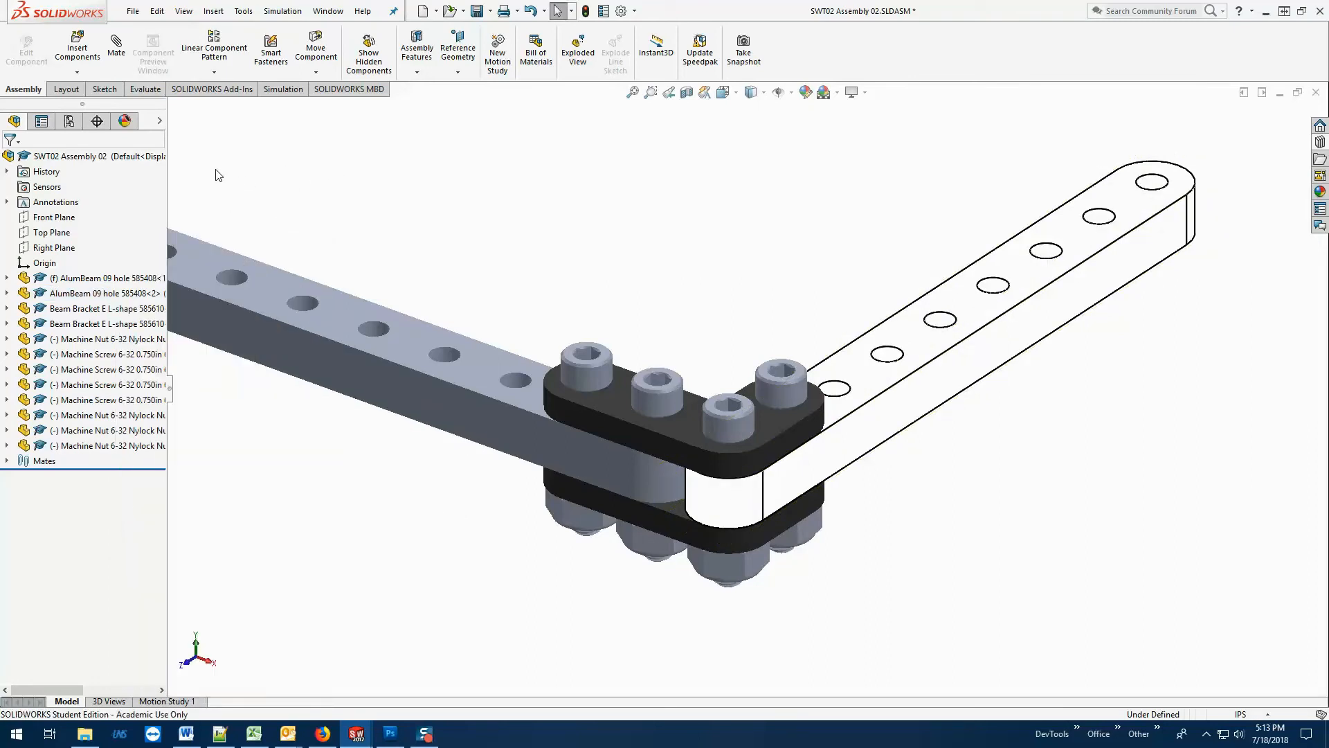
Expand the Display Pane, set the fixed AlumBeam to Wireframe and the lower Beam Bracket E L-shape to Shaded With Edges.
left_click(160, 123)
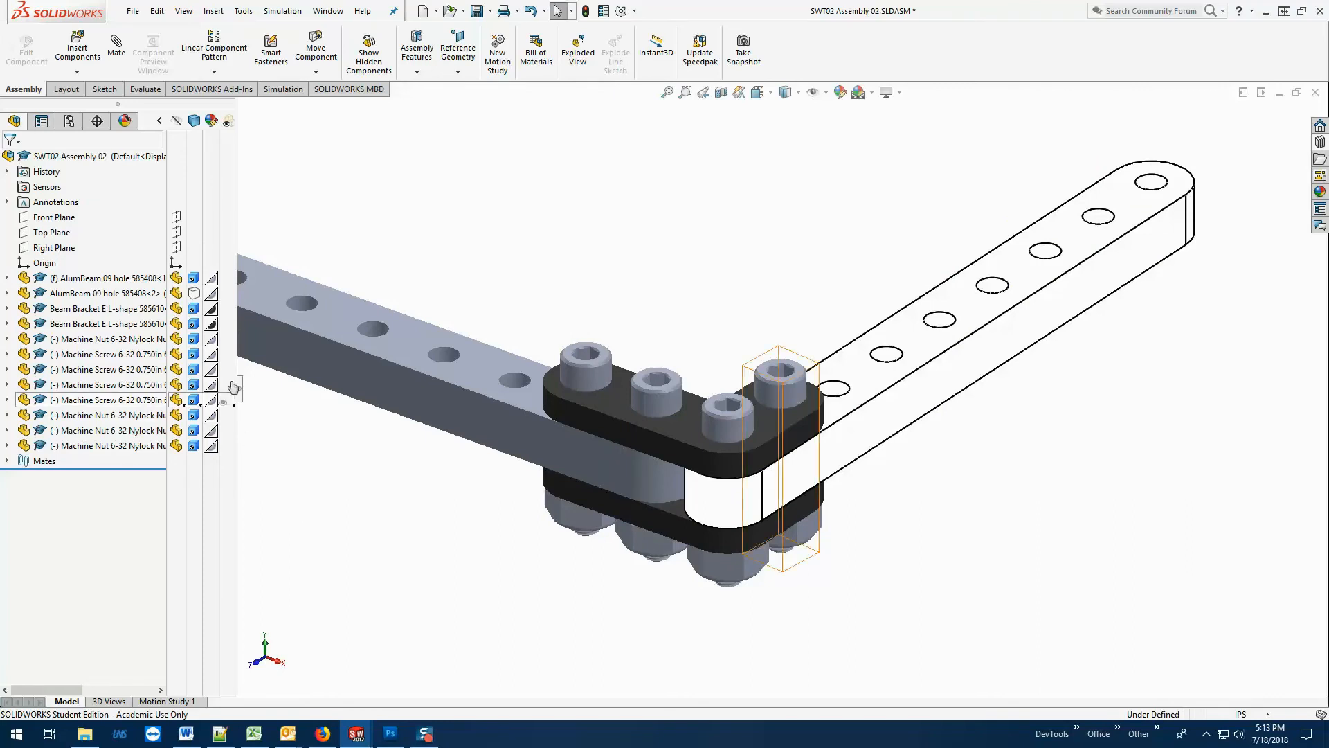
left_click(194, 279)
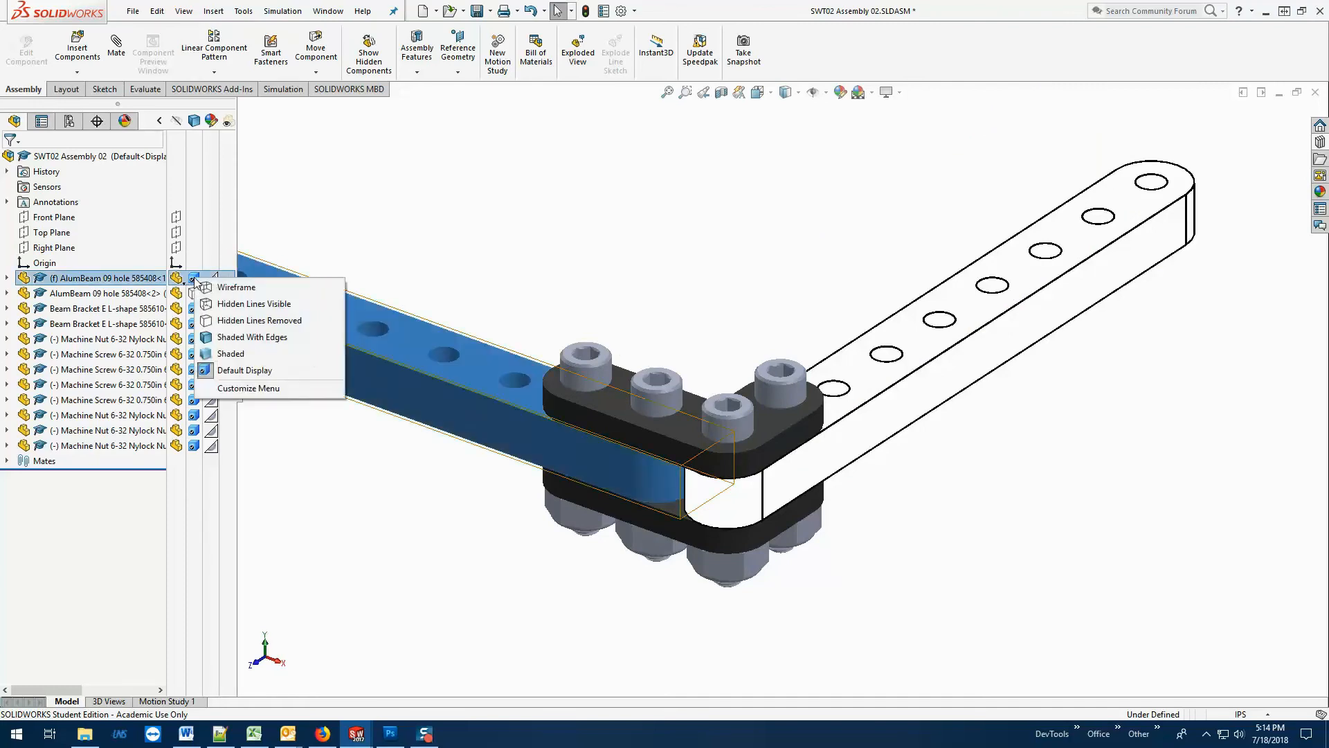
left_click(236, 288)
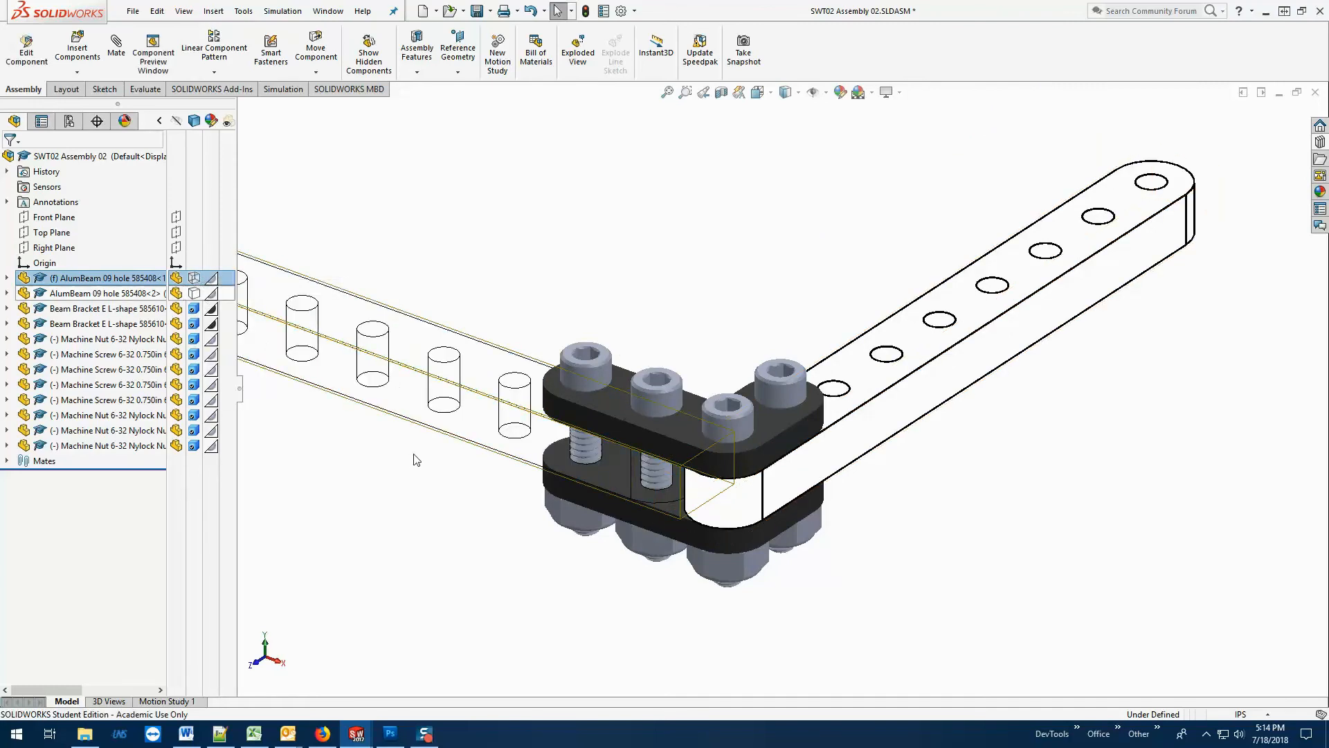
left_click(194, 324)
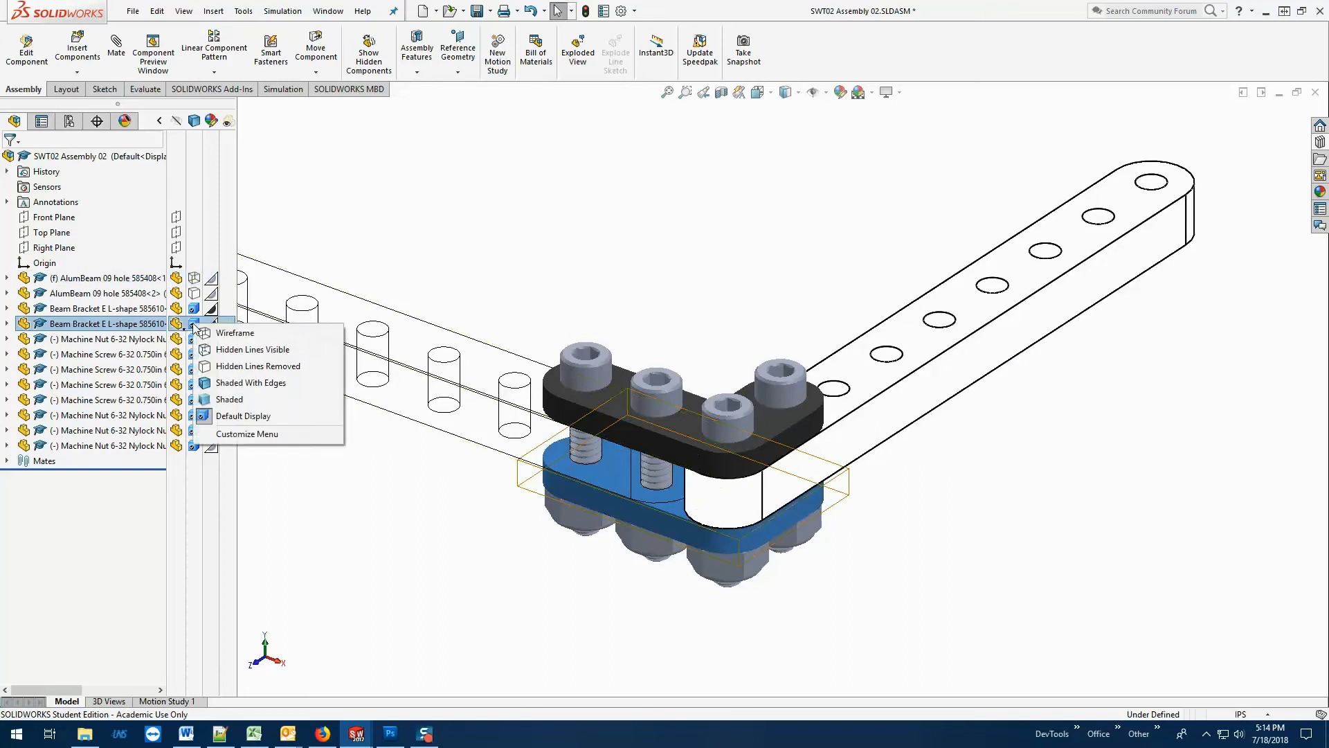
left_click(242, 385)
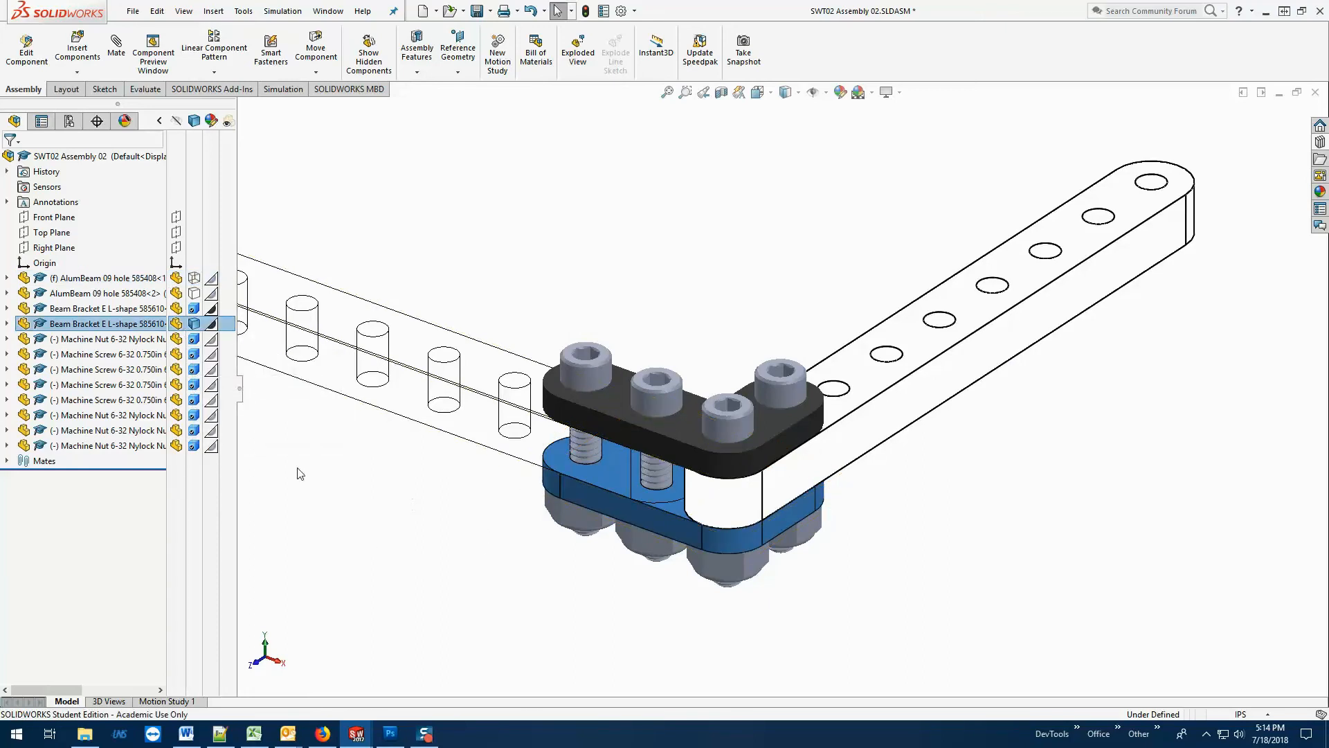
Set the display style of the whole assembly to Shaded With Edges.
left_click(757, 92)
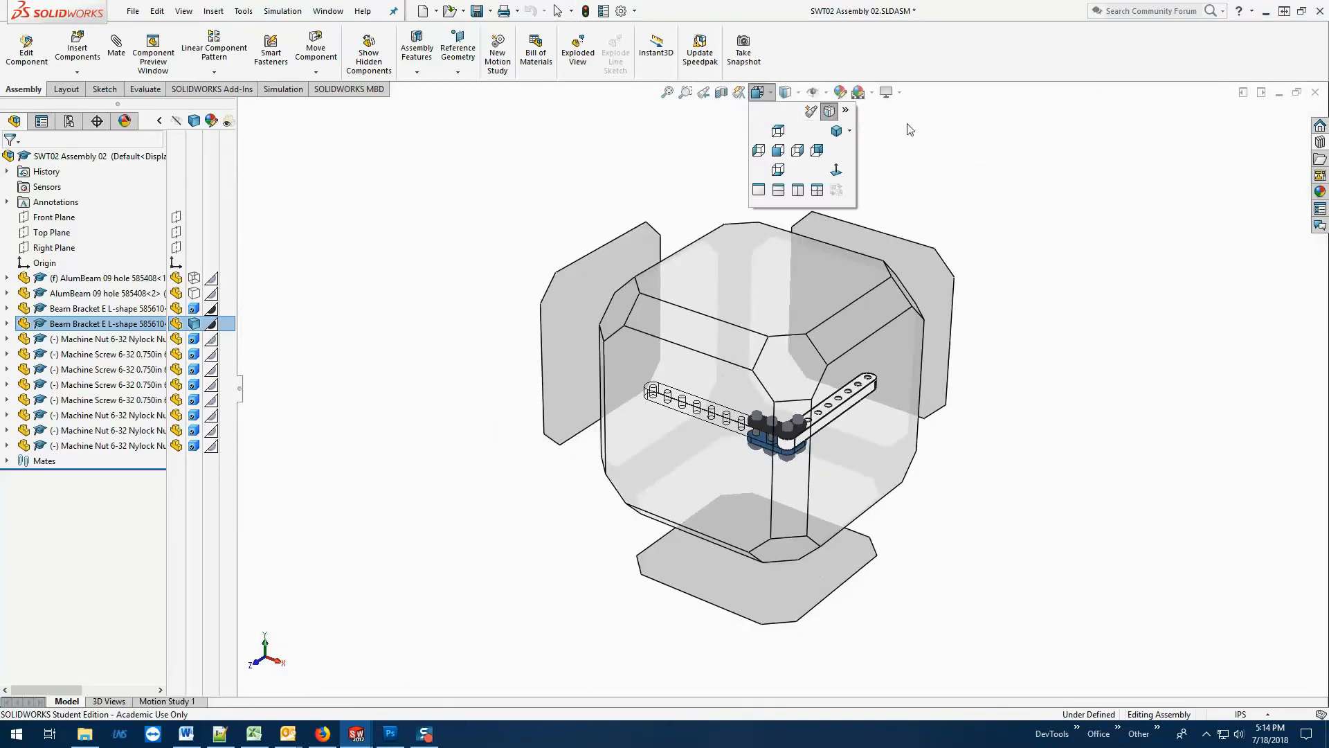
left_click(924, 127)
left_click(825, 94)
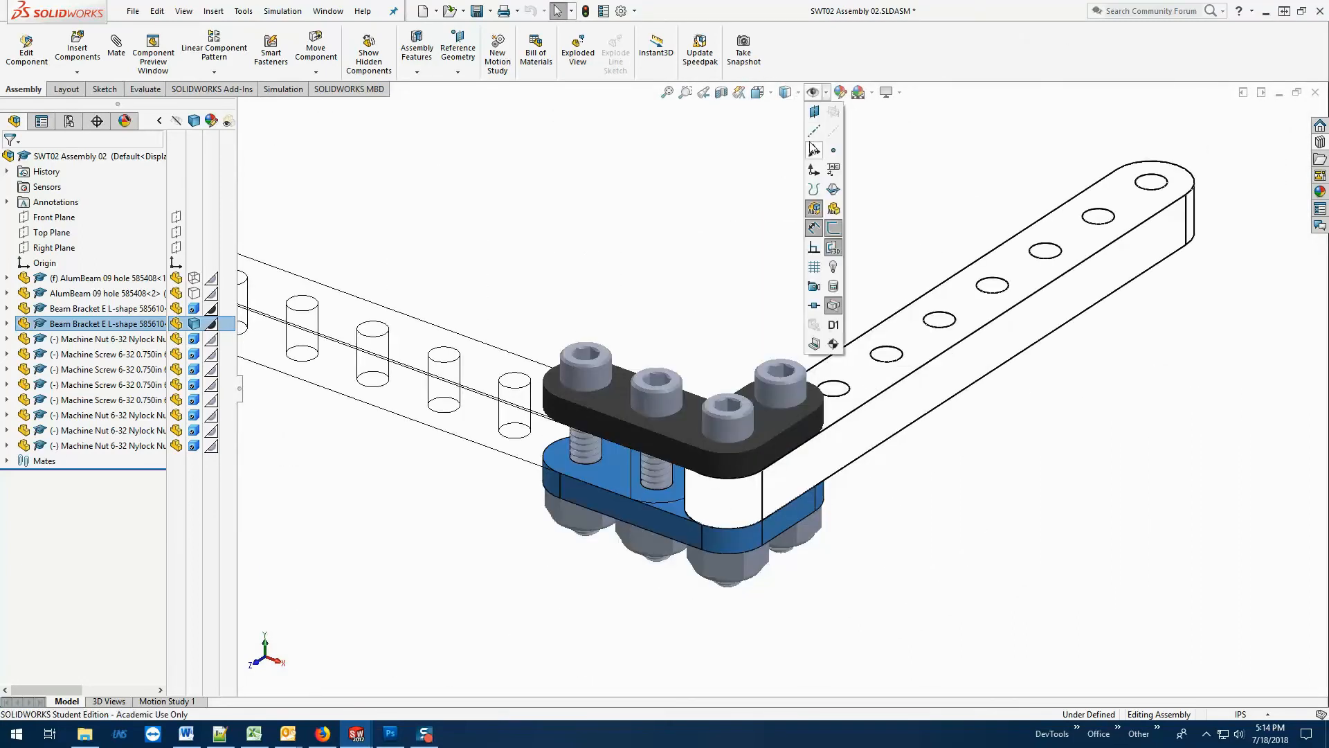
left_click(797, 97)
left_click(797, 97)
left_click(790, 111)
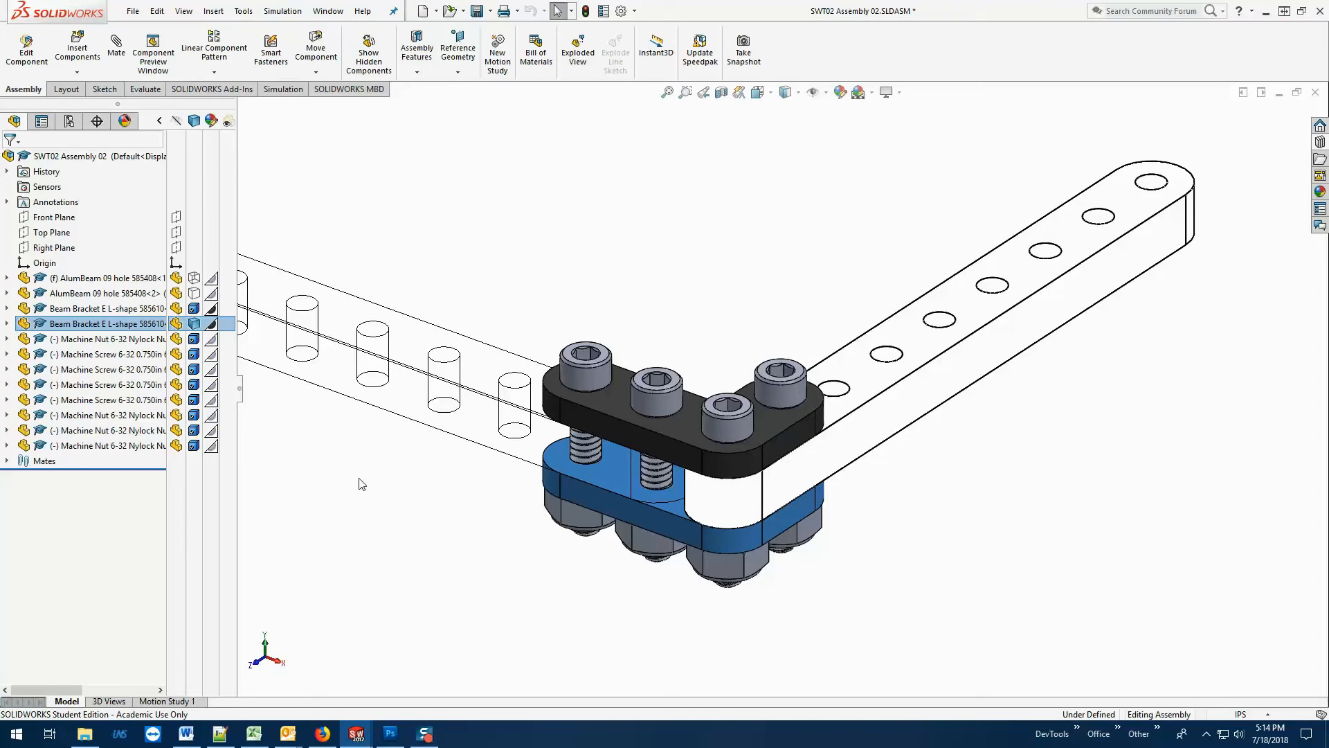
Return the lower Beam Bracket E L-shape and both AlumBeam 09 hole components to Default Display.
left_click(199, 328)
left_click(235, 422)
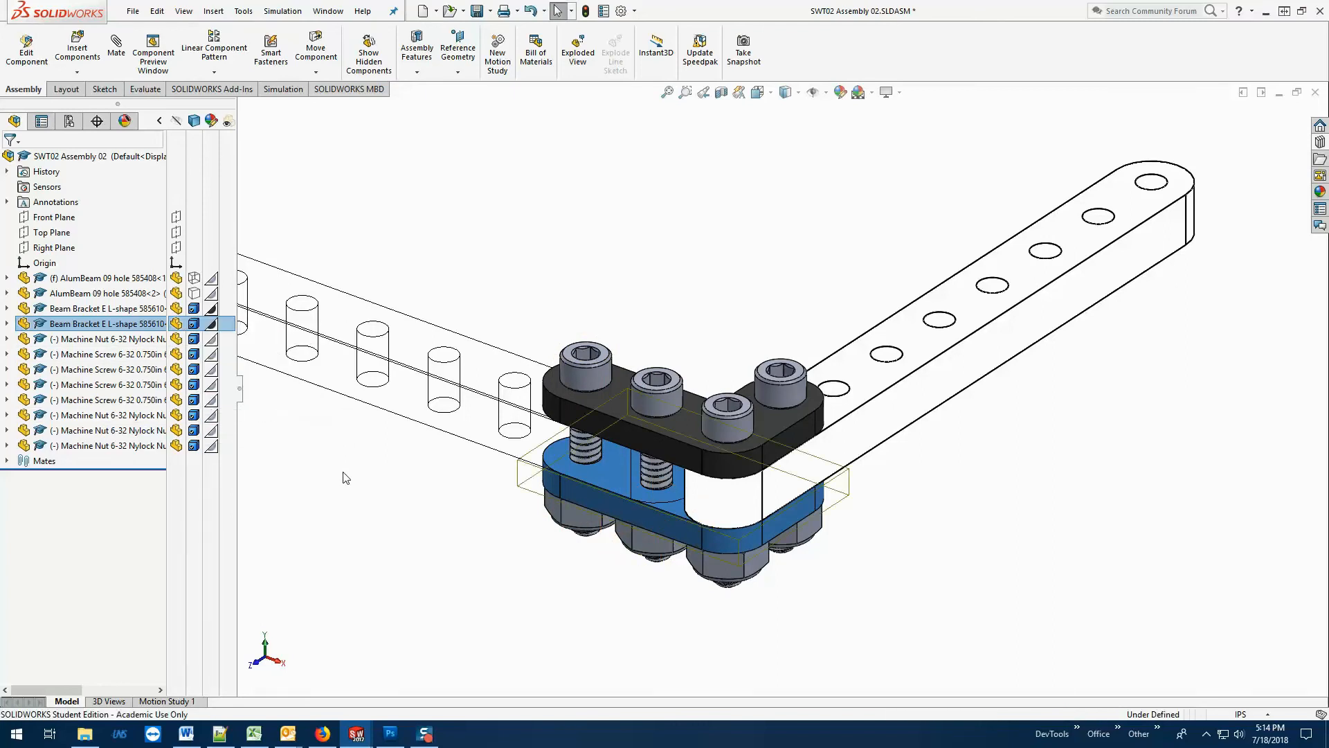
left_click(194, 292)
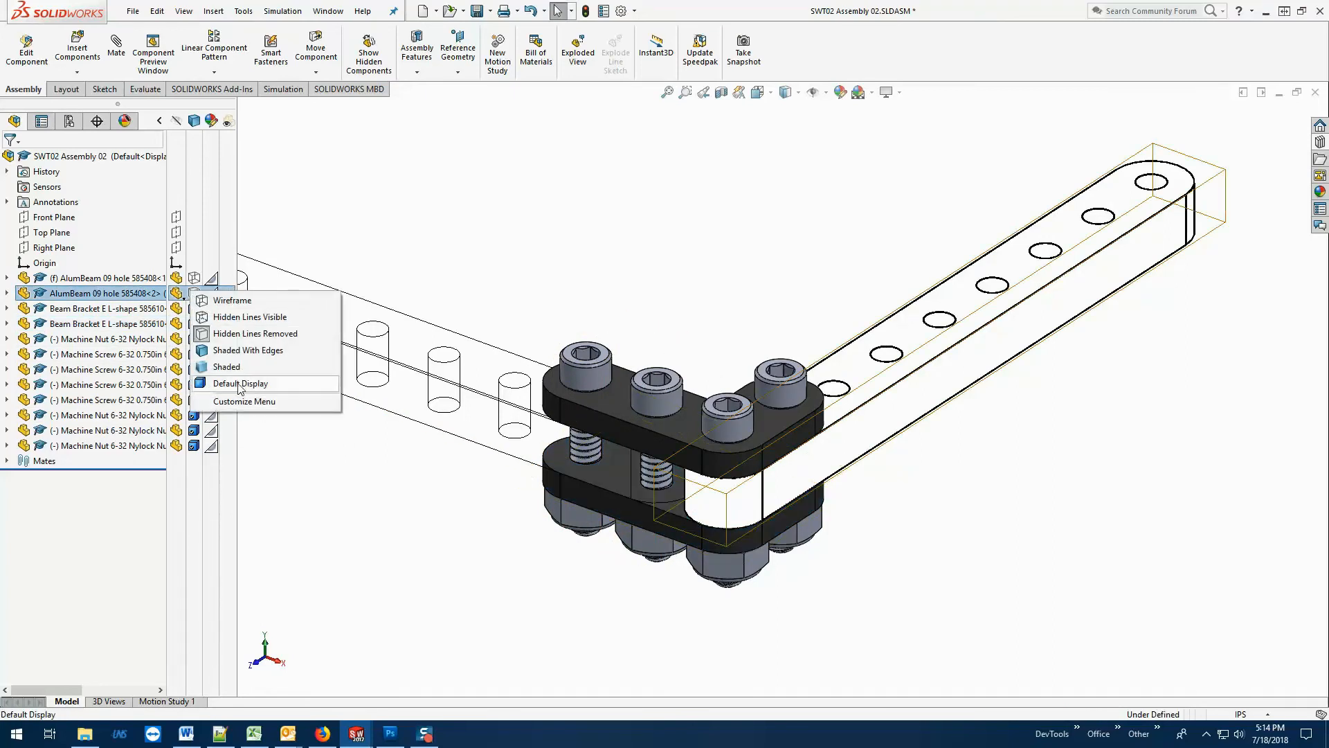
left_click(240, 385)
left_click(701, 291)
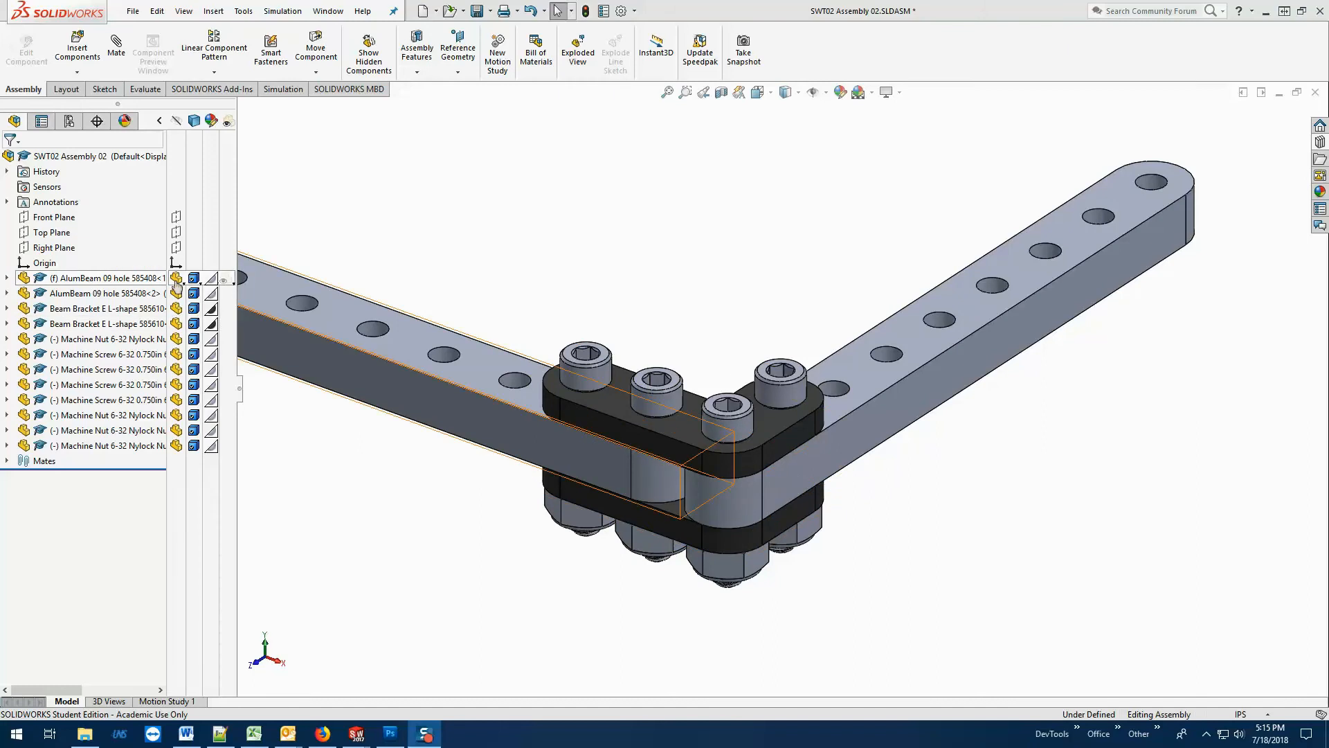
Hide and show the lower Beam Bracket E L-shape, and make the second AlumBeam 09 hole transparent through the Display Pane.
left_click(176, 326)
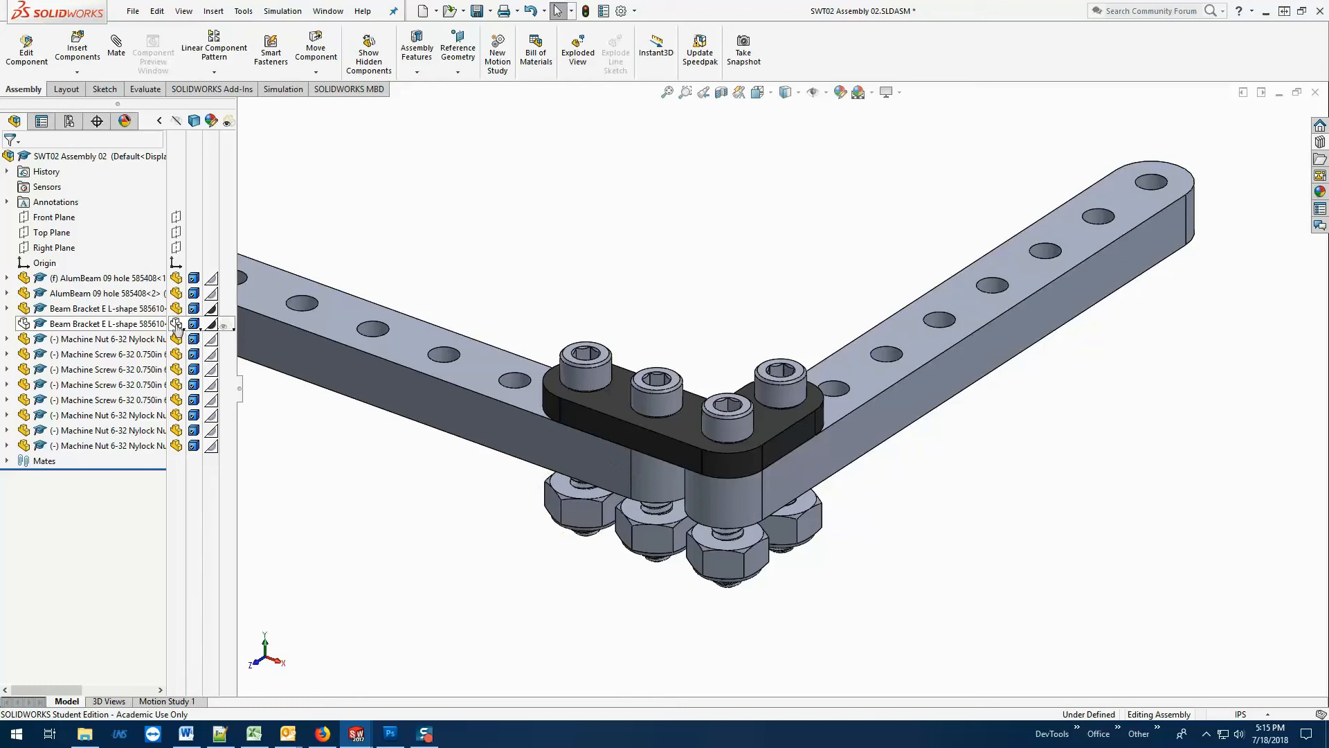
left_click(176, 324)
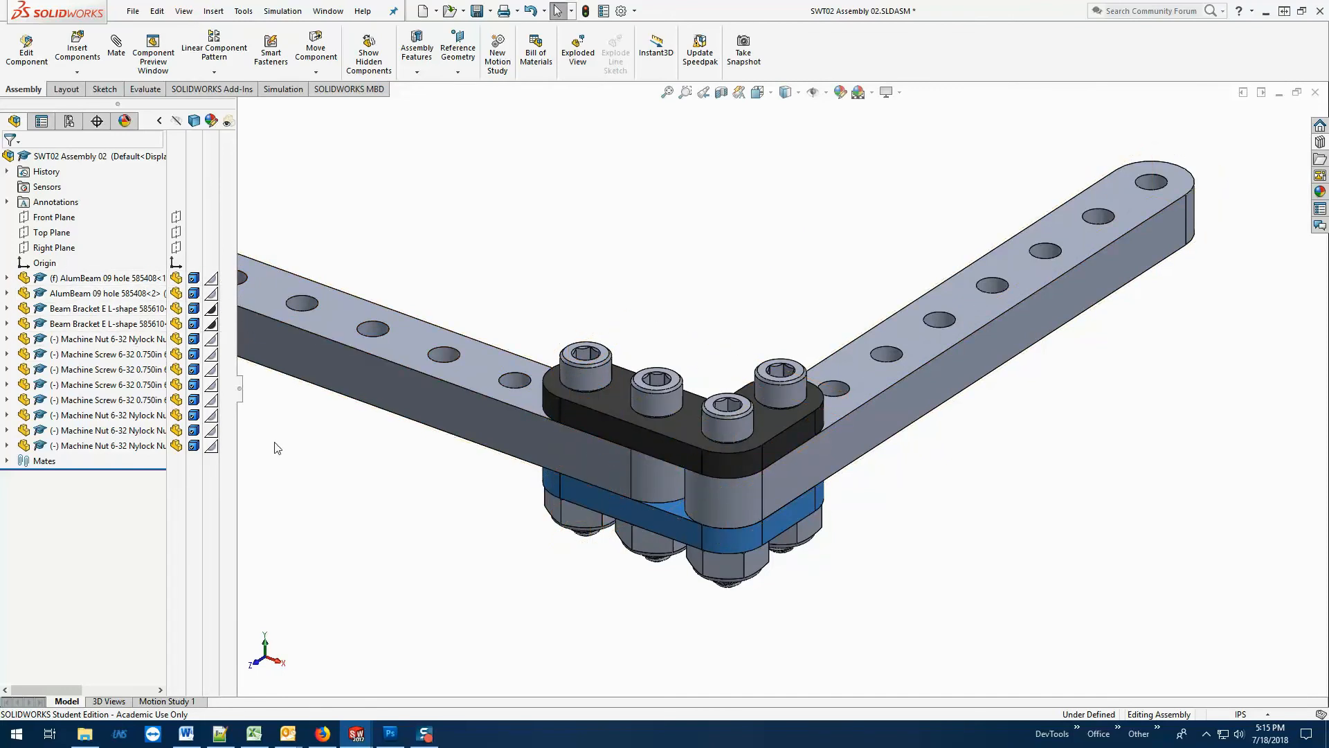
left_click(228, 298)
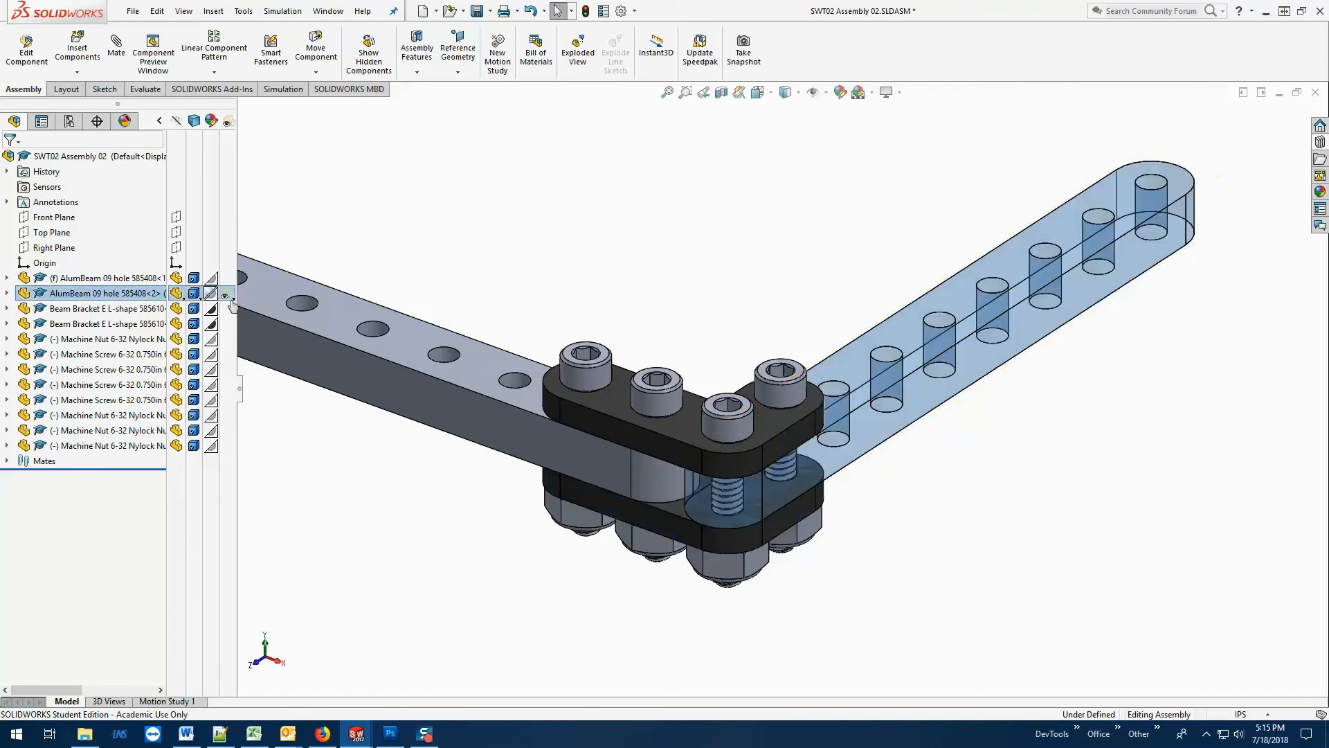
left_click(380, 507)
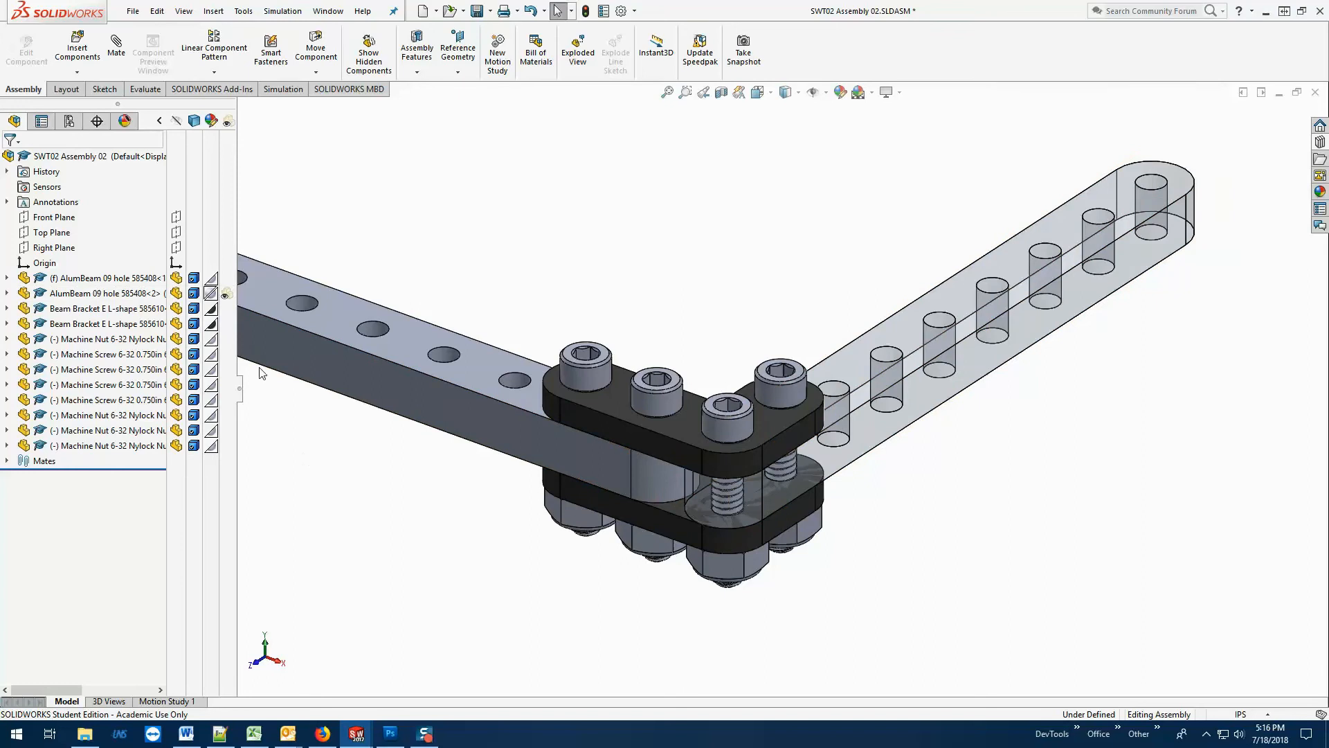
Make the second AlumBeam 09 hole opaque again and color the first Machine Nut green (RGB 0, 192, 0) at component level.
left_click(227, 296)
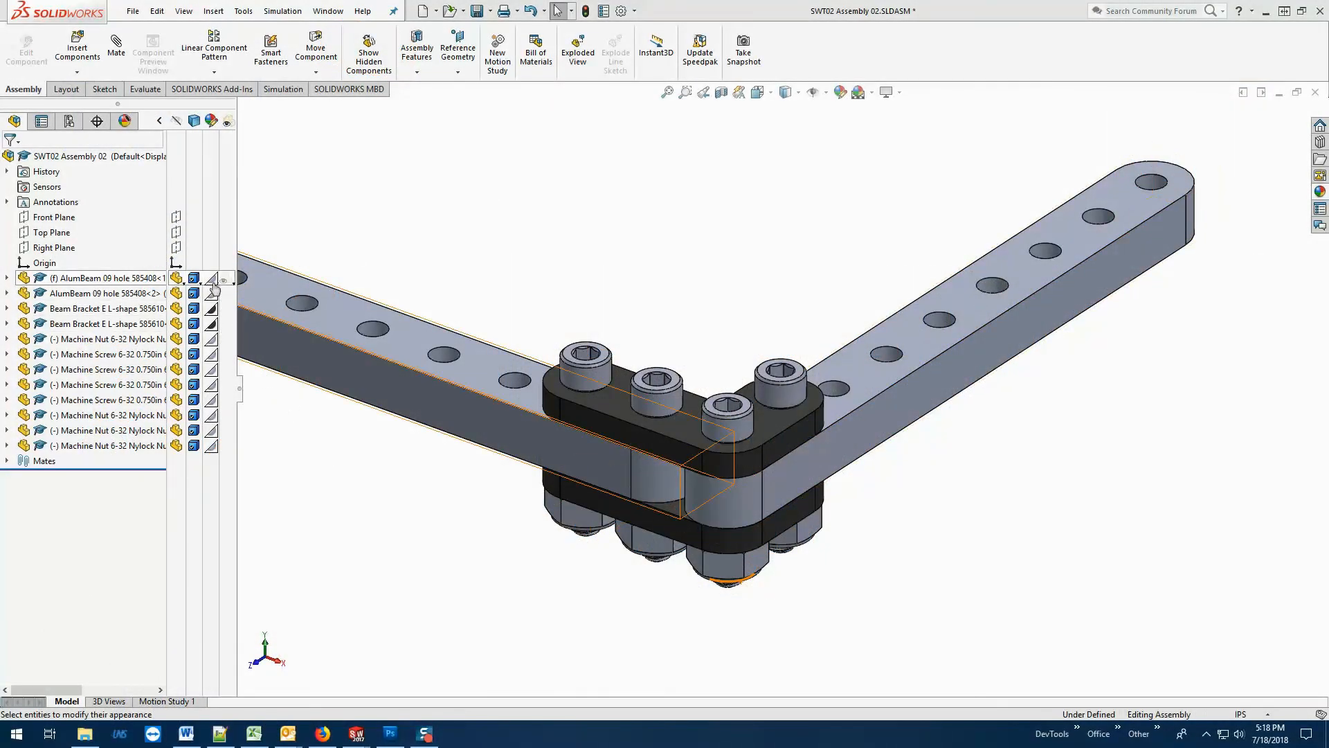
left_click(213, 341)
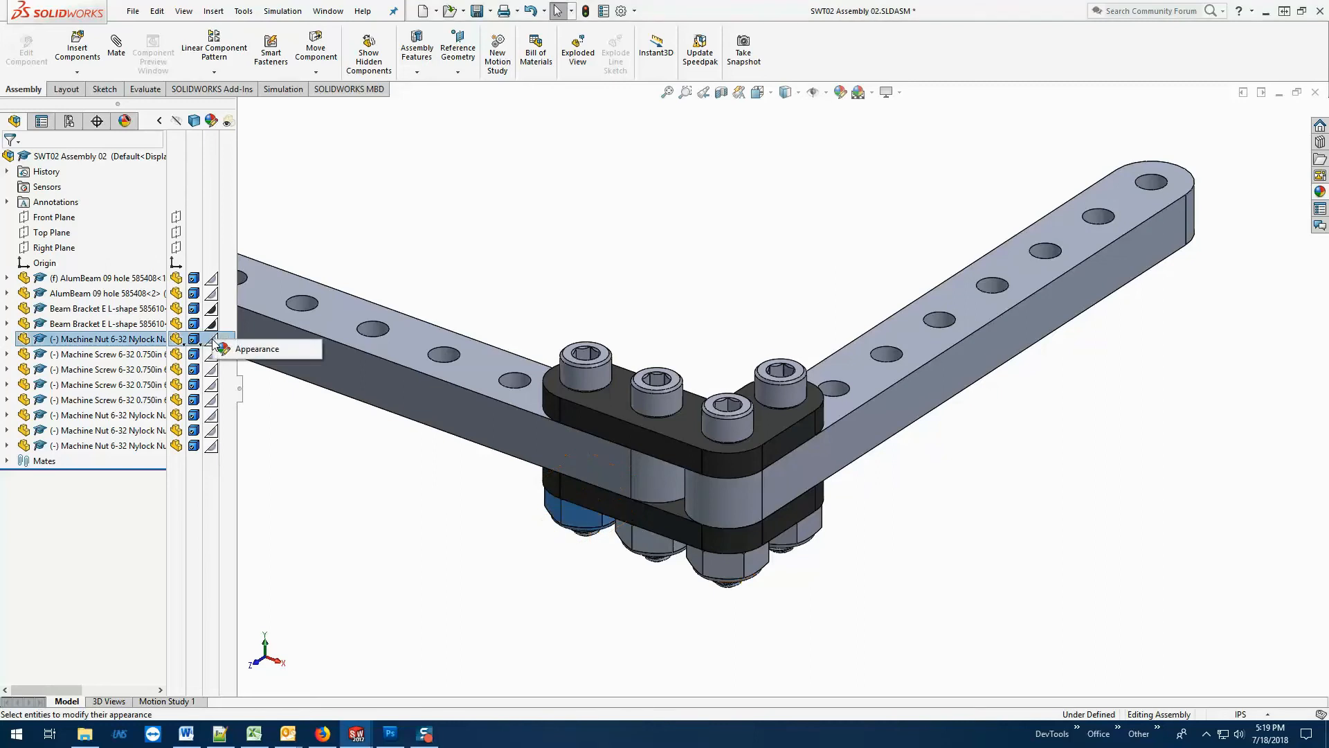
left_click(256, 349)
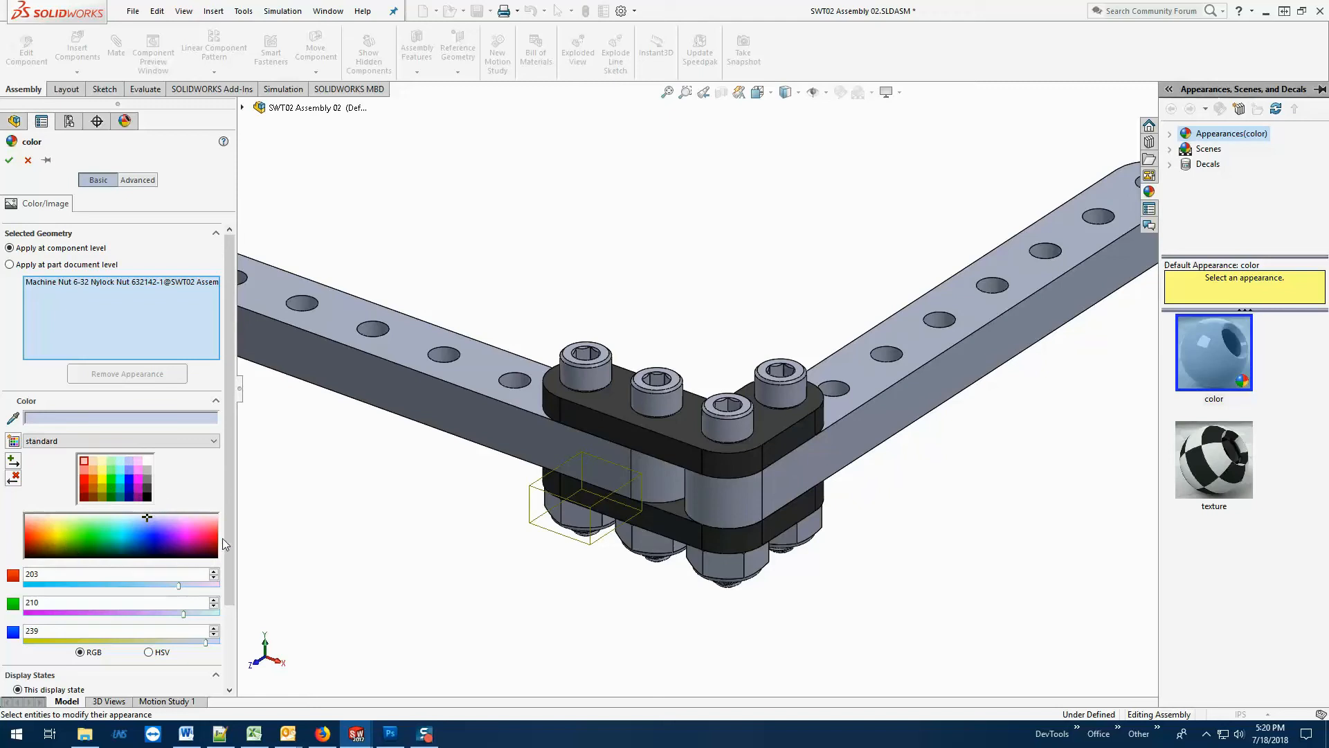
left_click(111, 488)
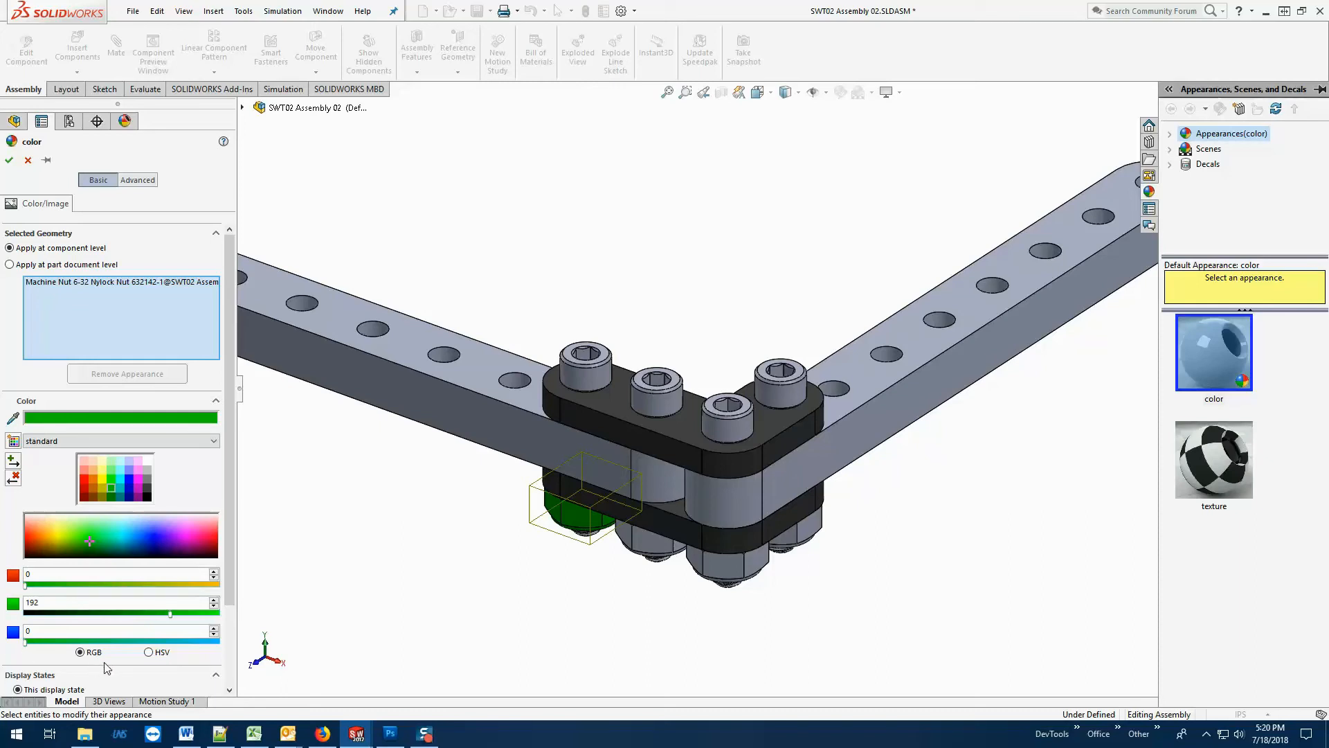
left_click(149, 652)
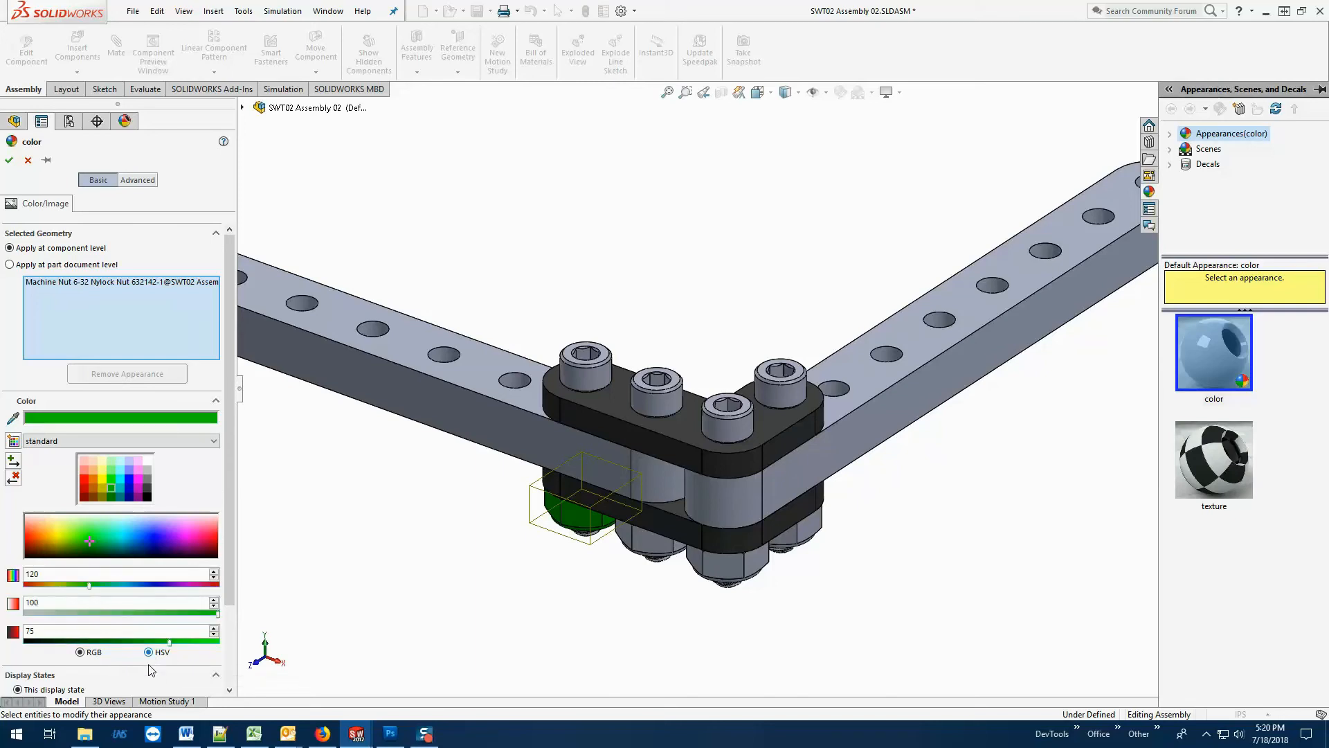
left_click(80, 652)
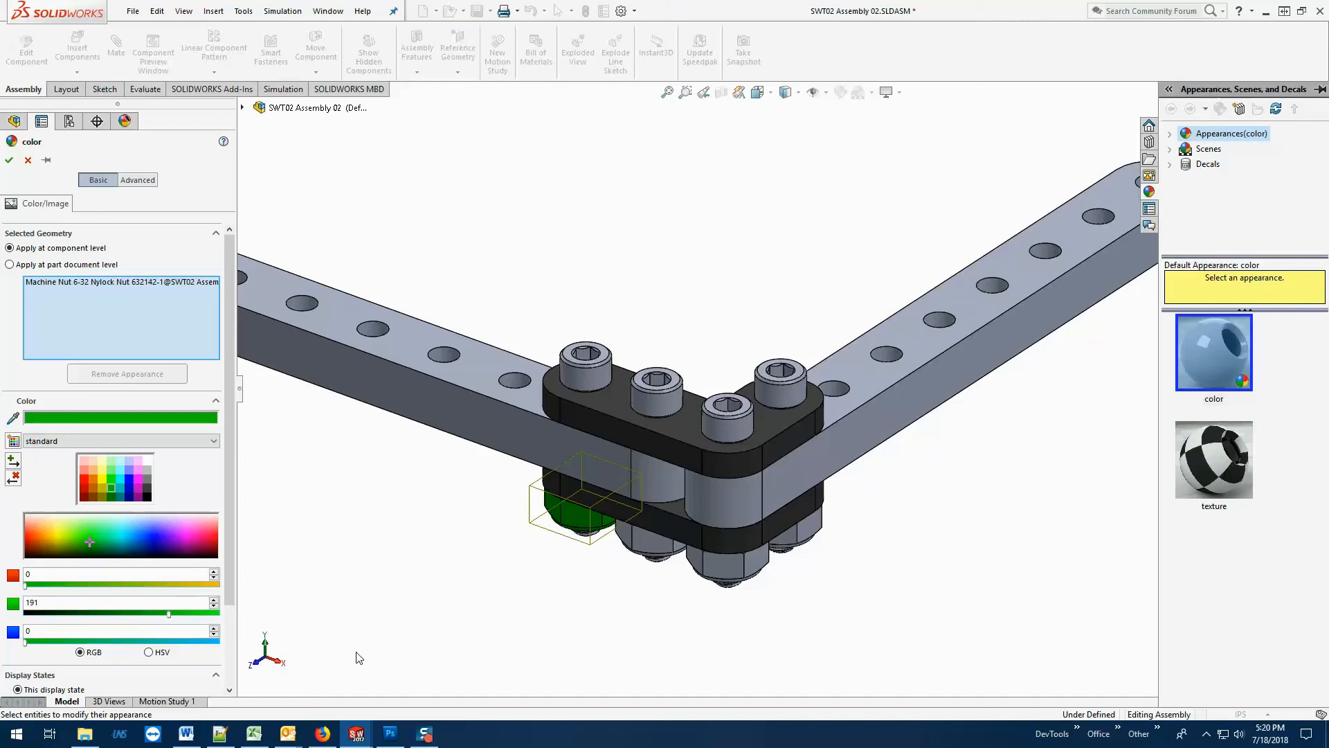
left_click_drag(230, 492, 227, 592)
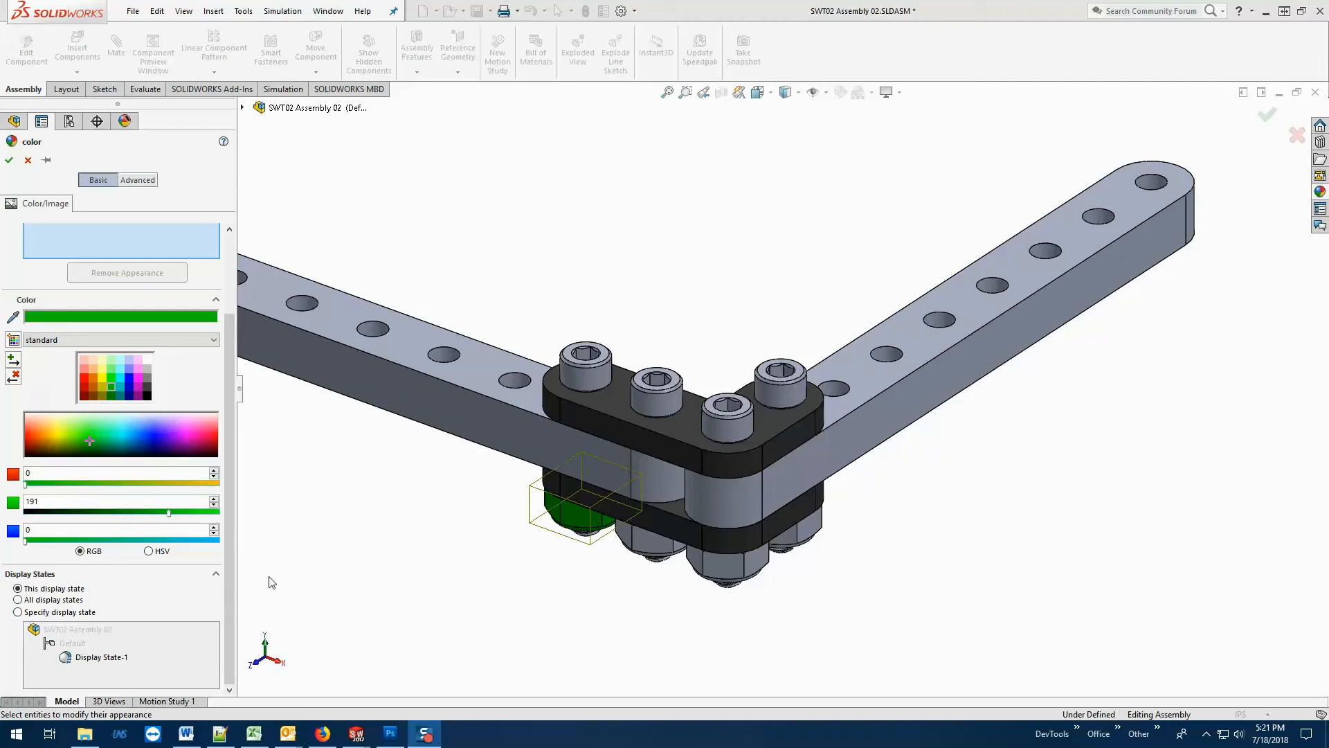
left_click(232, 244)
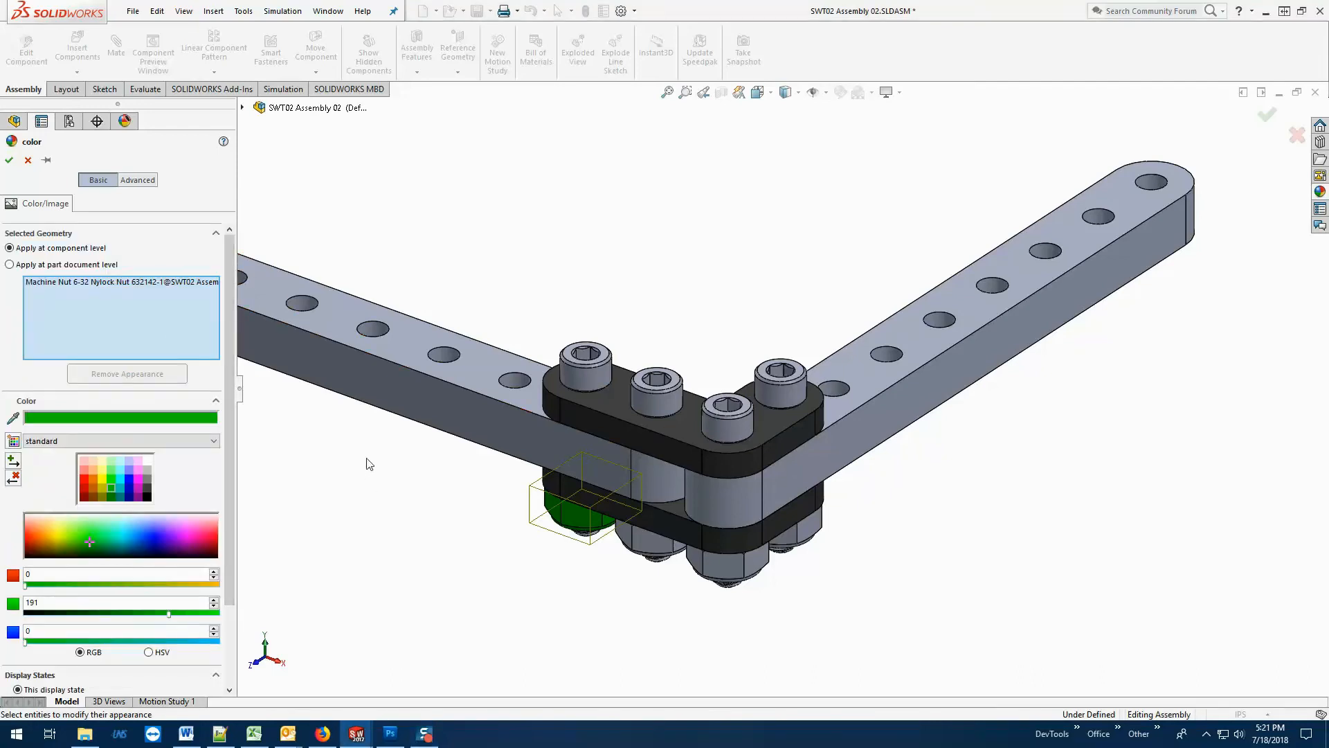
left_click(9, 161)
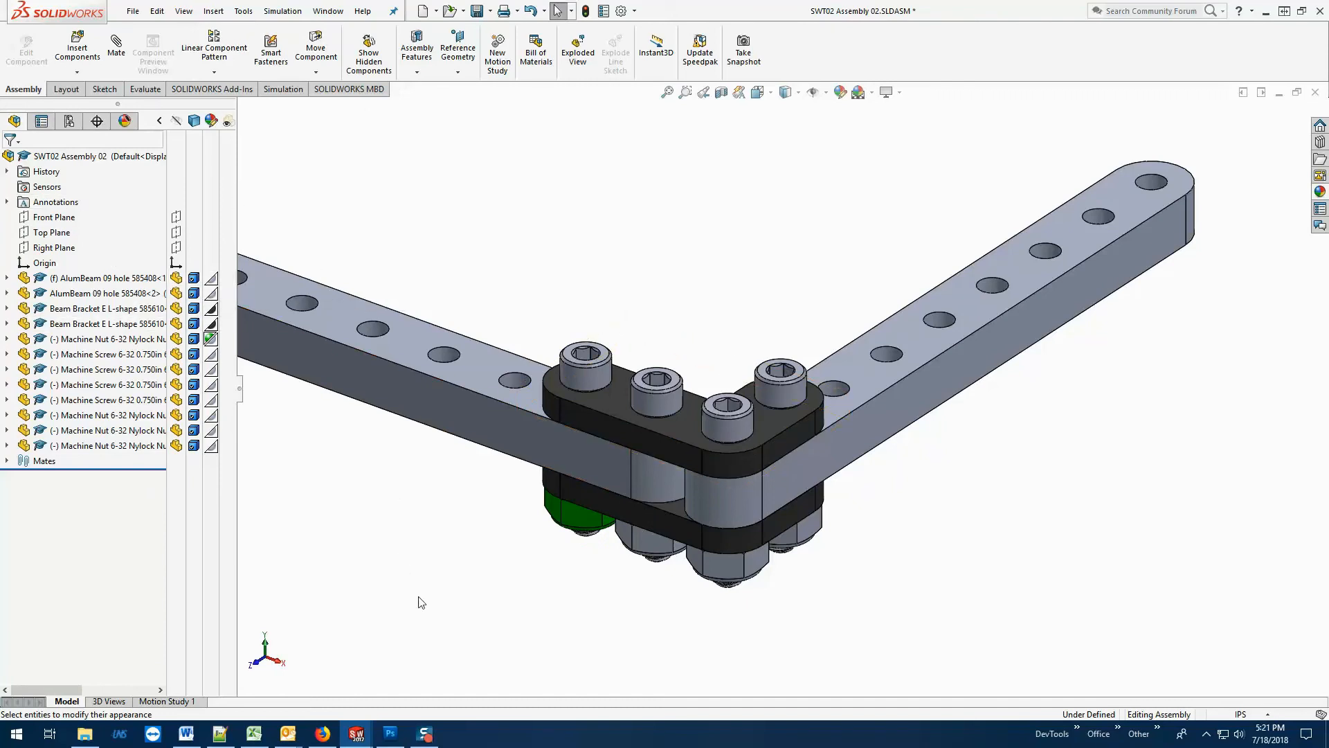
Copy the green appearance of the first Machine Nut and paste it onto the other three Machine Nuts.
mouse_move(211, 341)
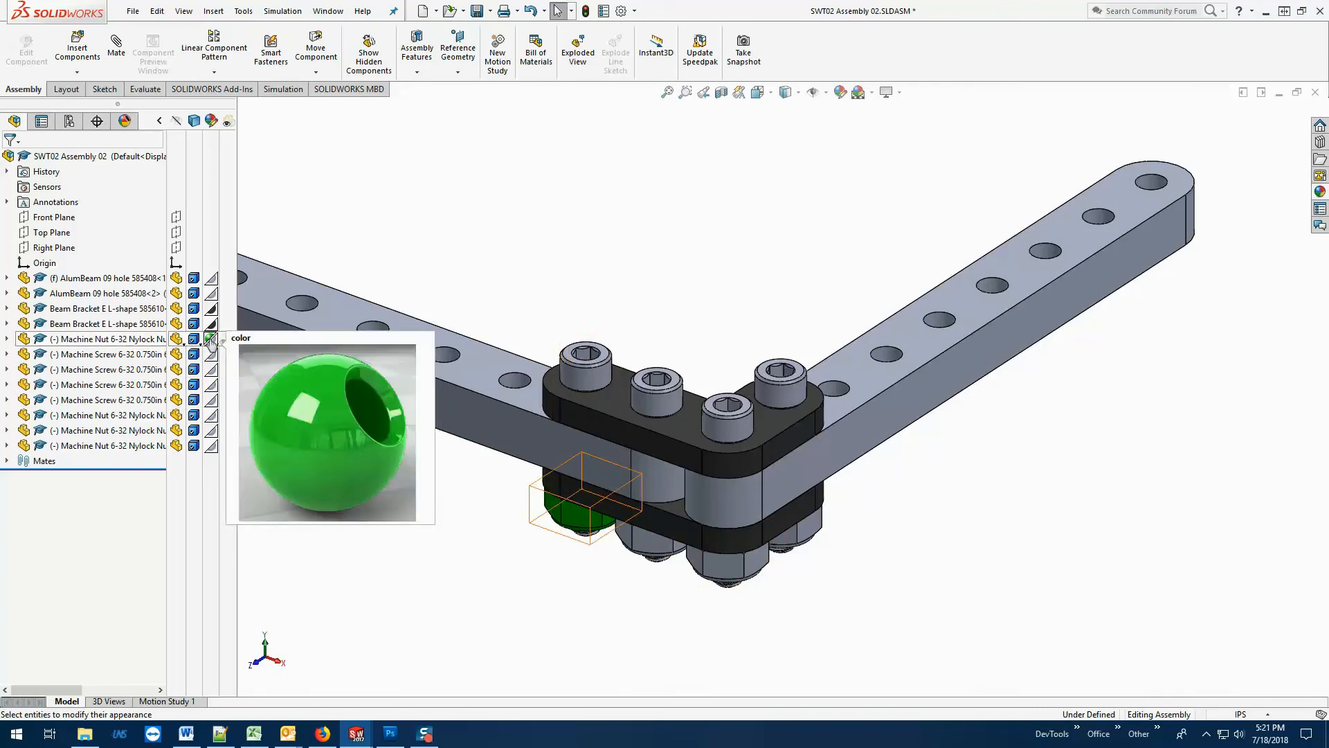
left_click(148, 339)
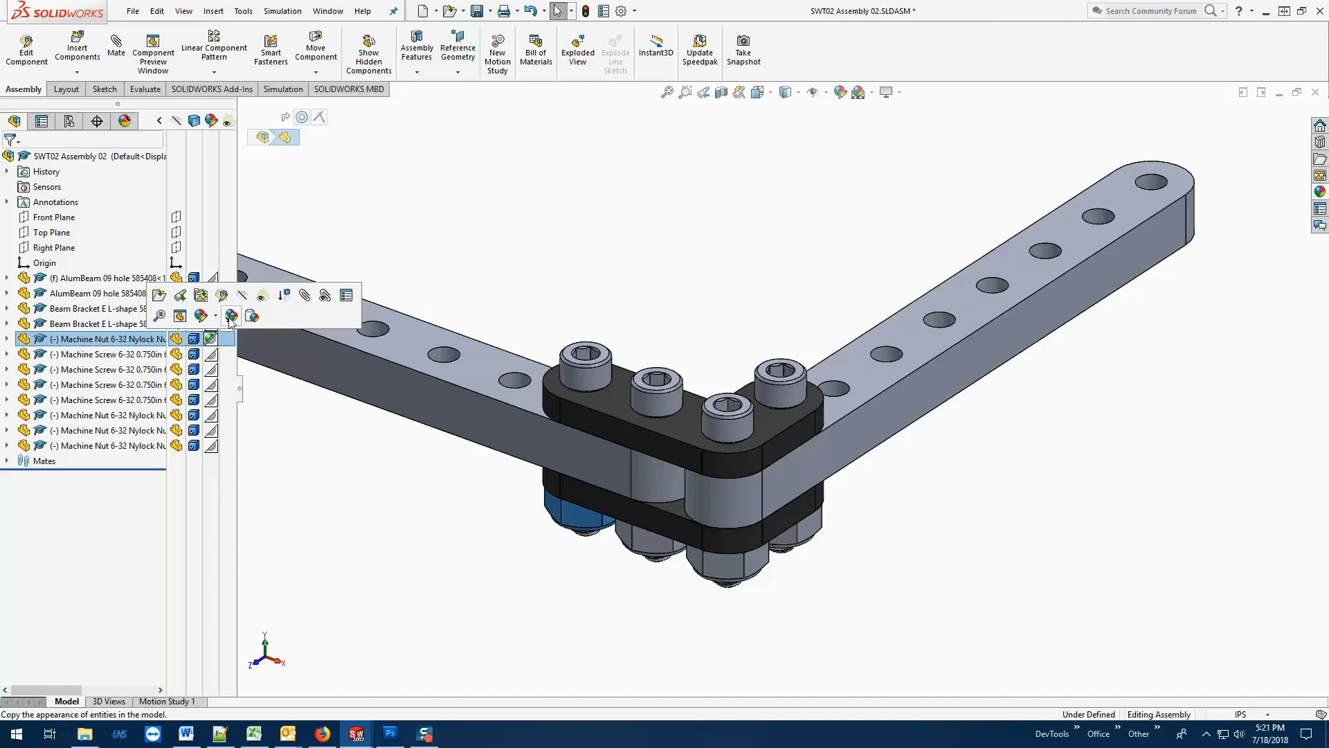
left_click(232, 316)
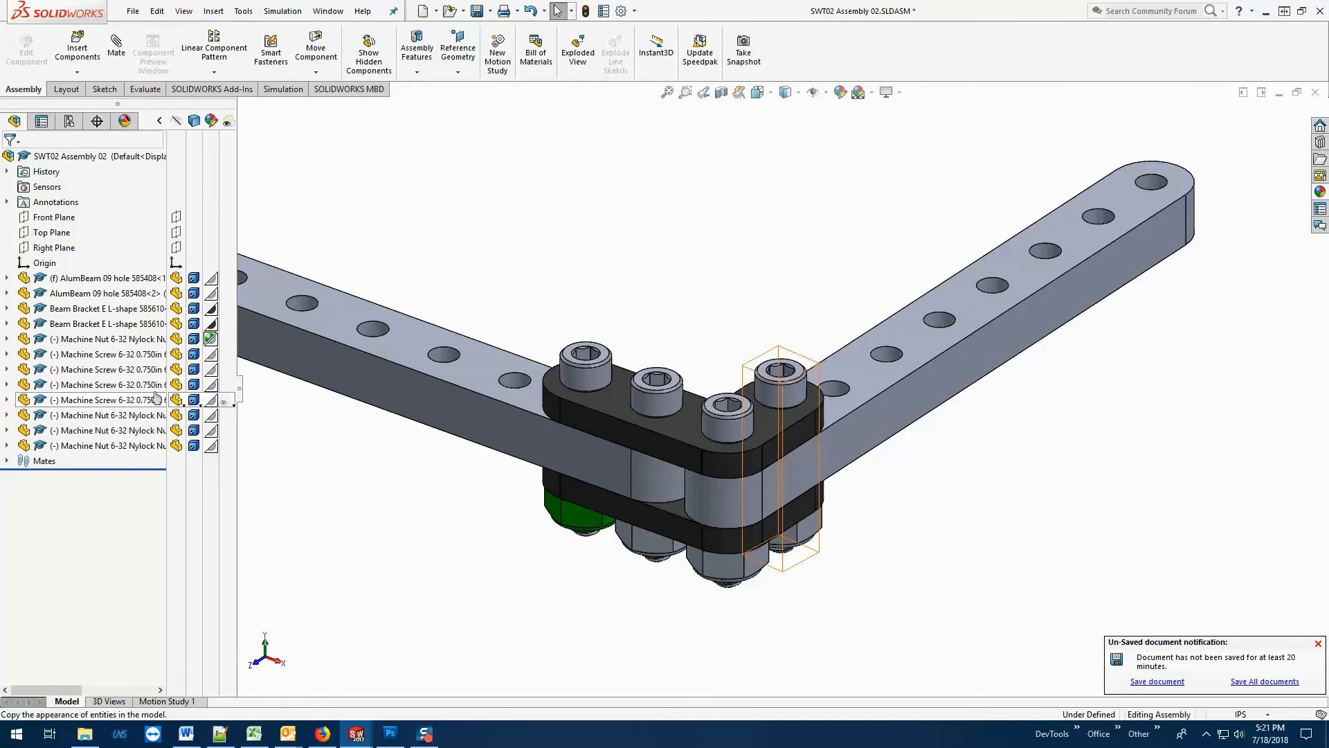
left_click(125, 416)
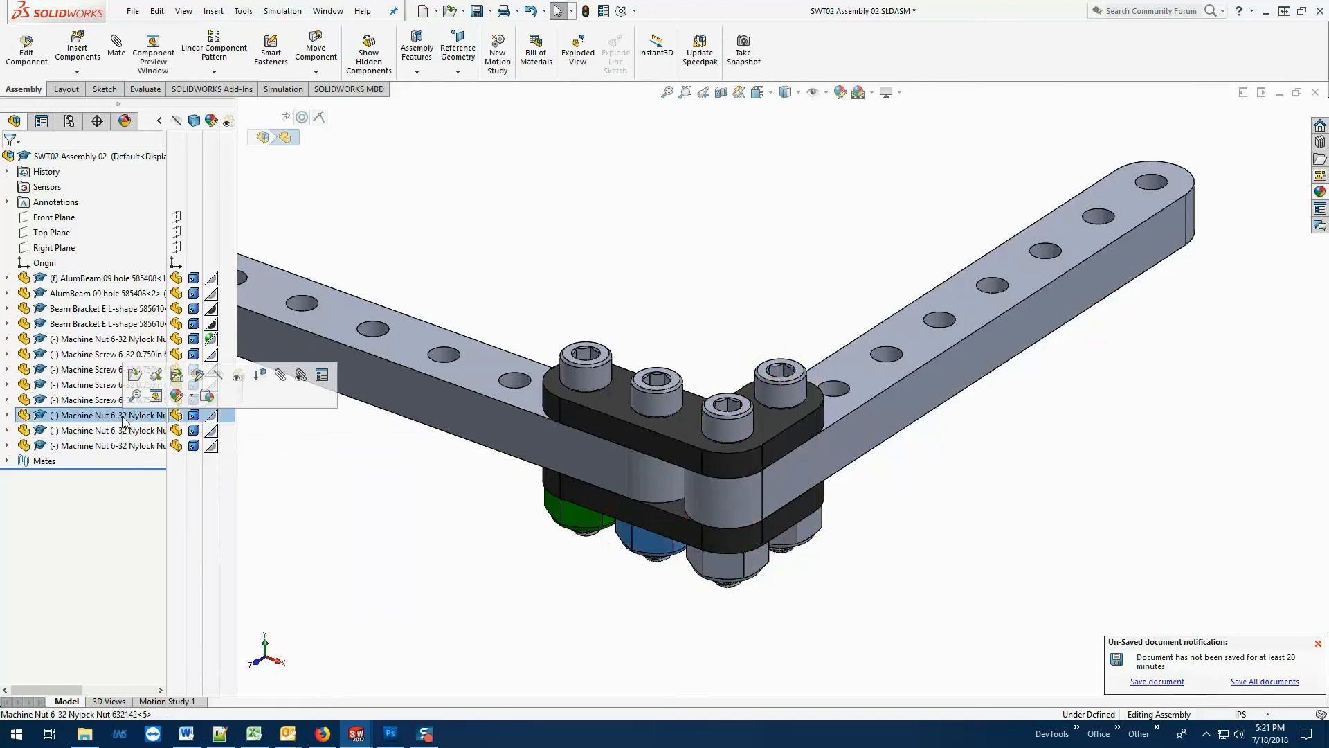
left_click(207, 396)
left_click(166, 430)
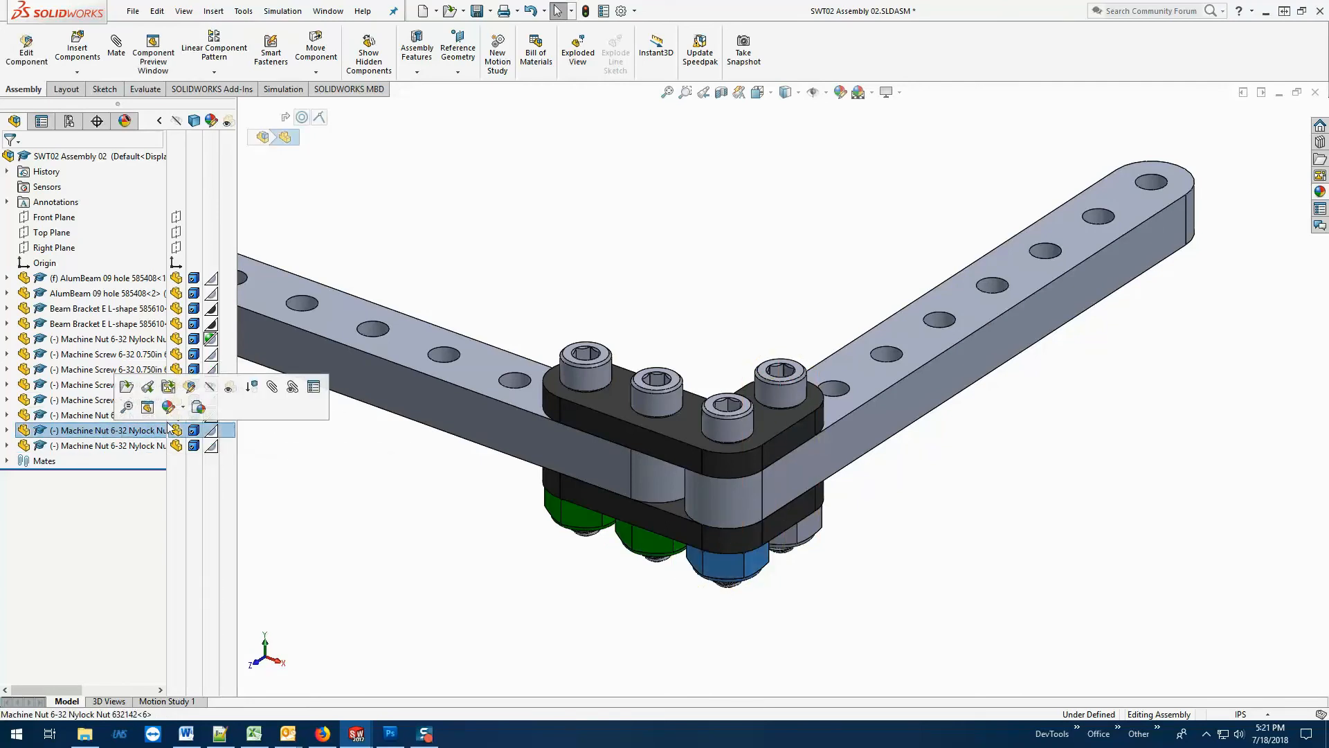
left_click(199, 406)
left_click(201, 446)
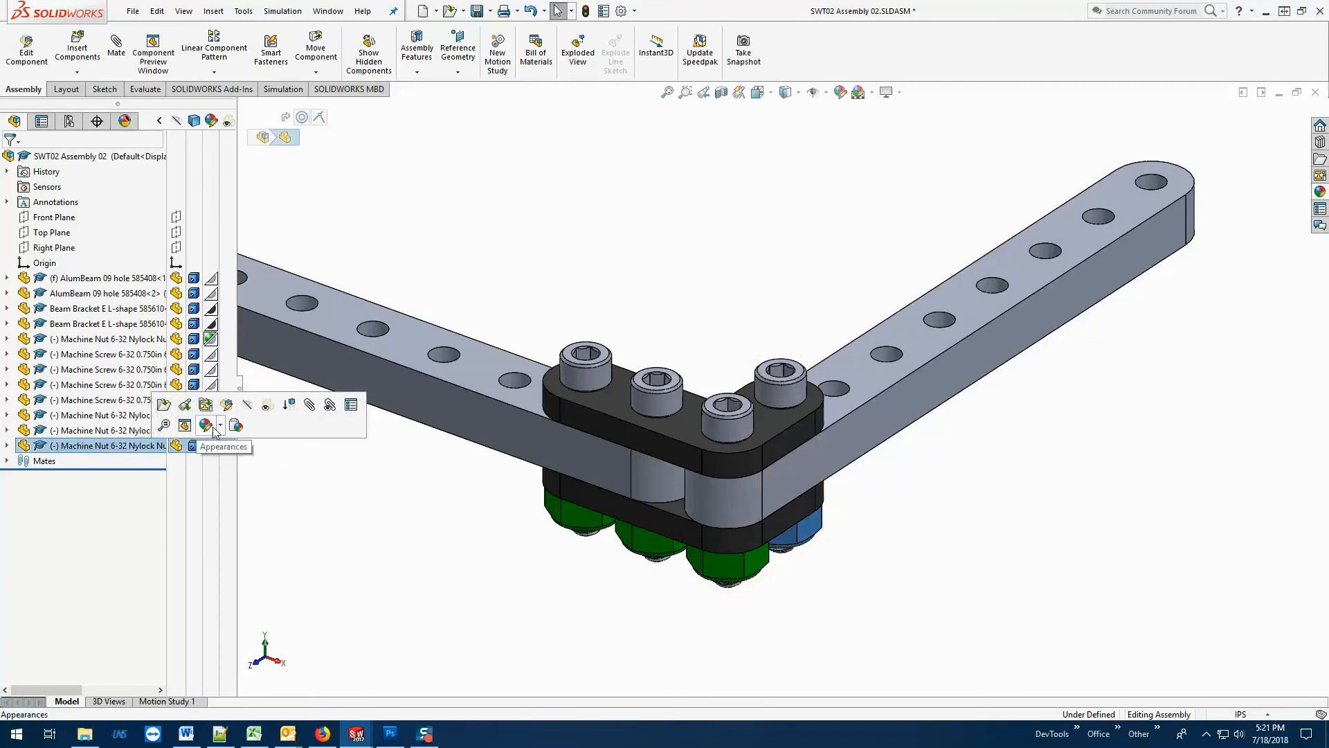
left_click(236, 426)
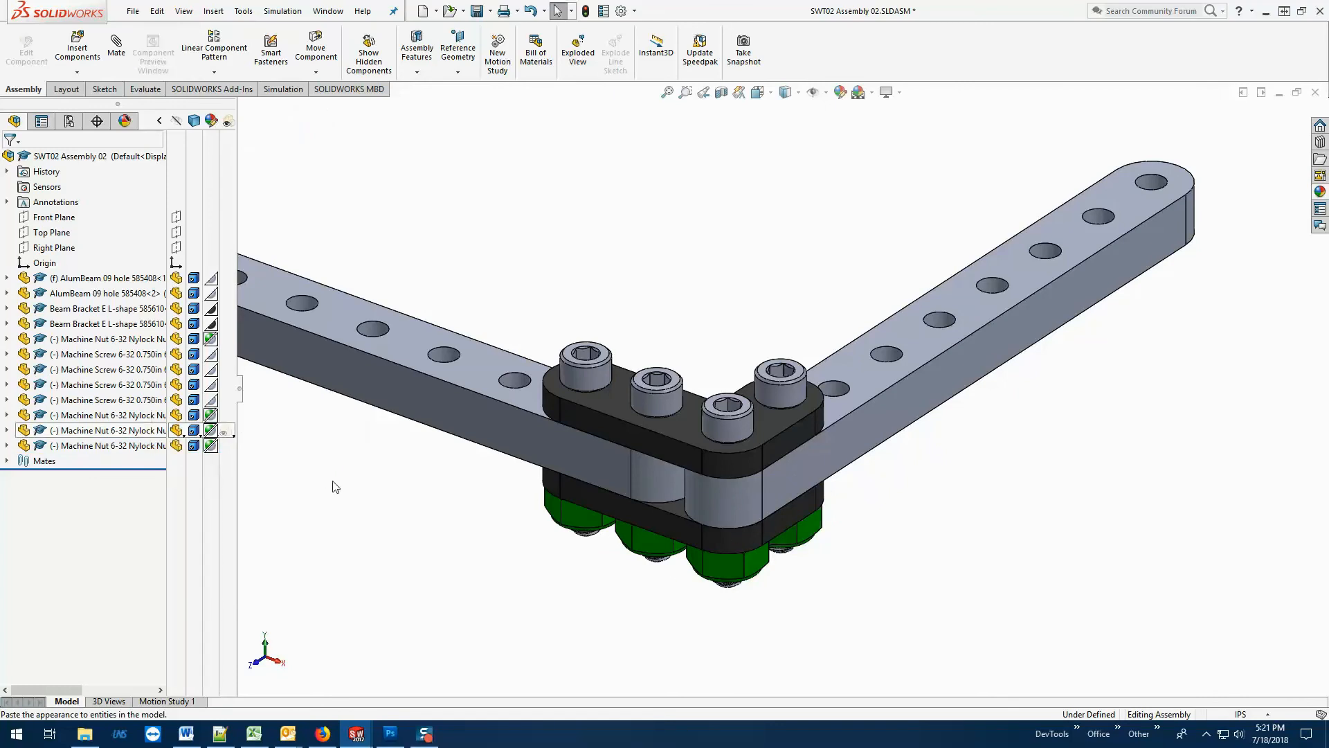
Paste the copied green appearance onto all four Machine Screw 6-32 0.750in components at once.
left_click(139, 400)
left_click(141, 355, "shift")
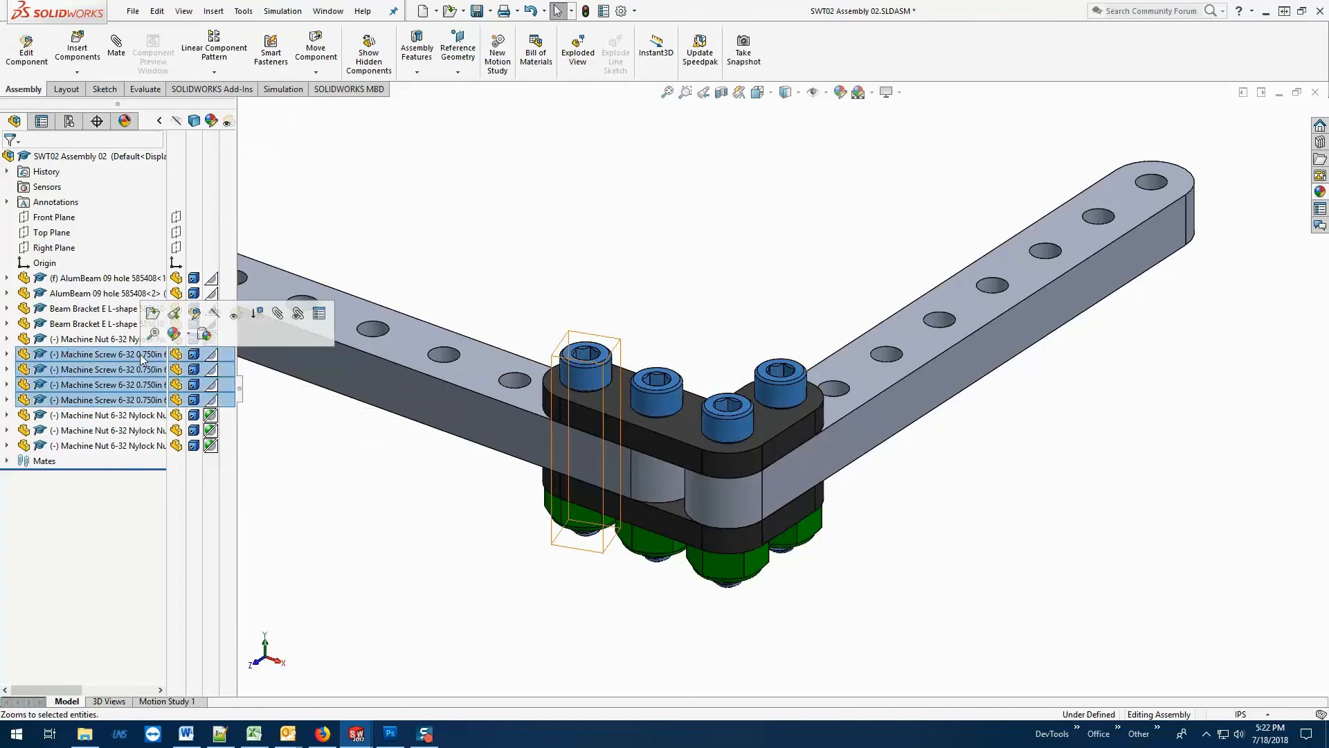
left_click(205, 334)
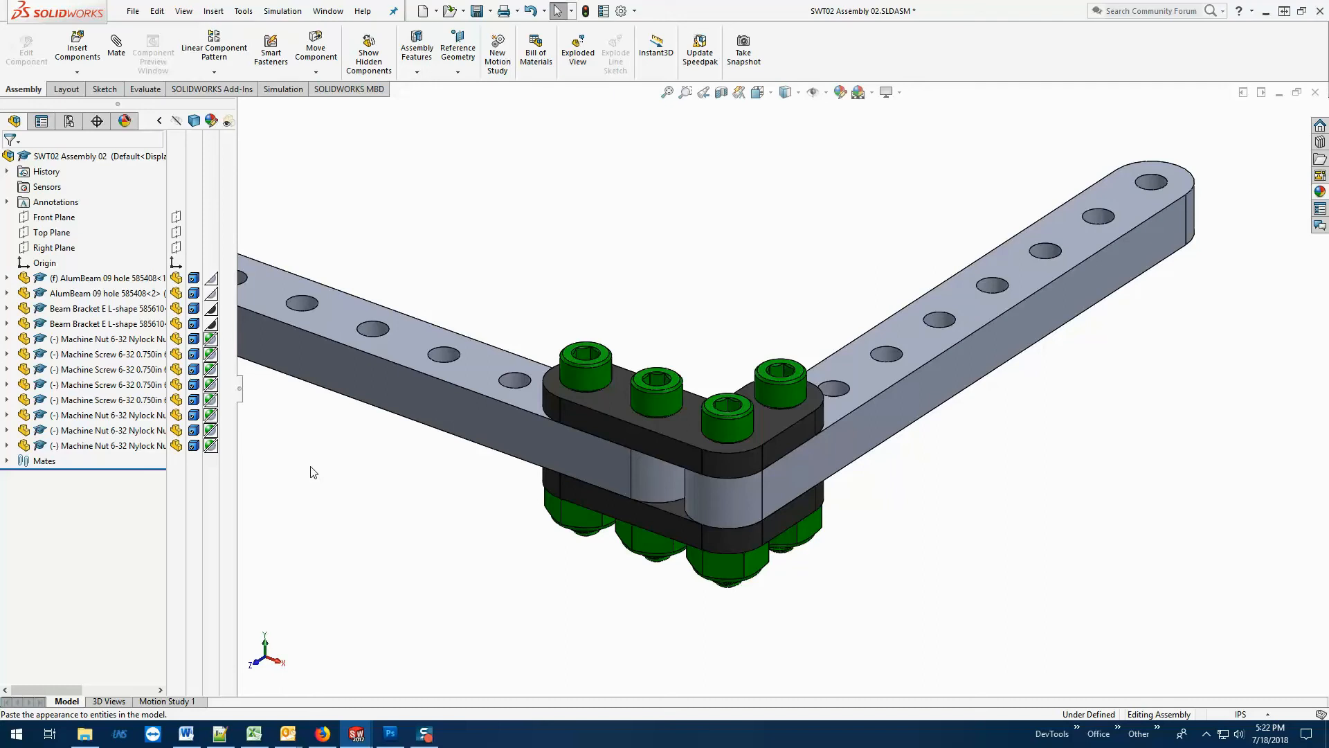
Color both Beam Bracket E L-shape components light yellow (RGB 255, 255, 128) at component level.
left_click(115, 324)
left_click(110, 308, "ctrl")
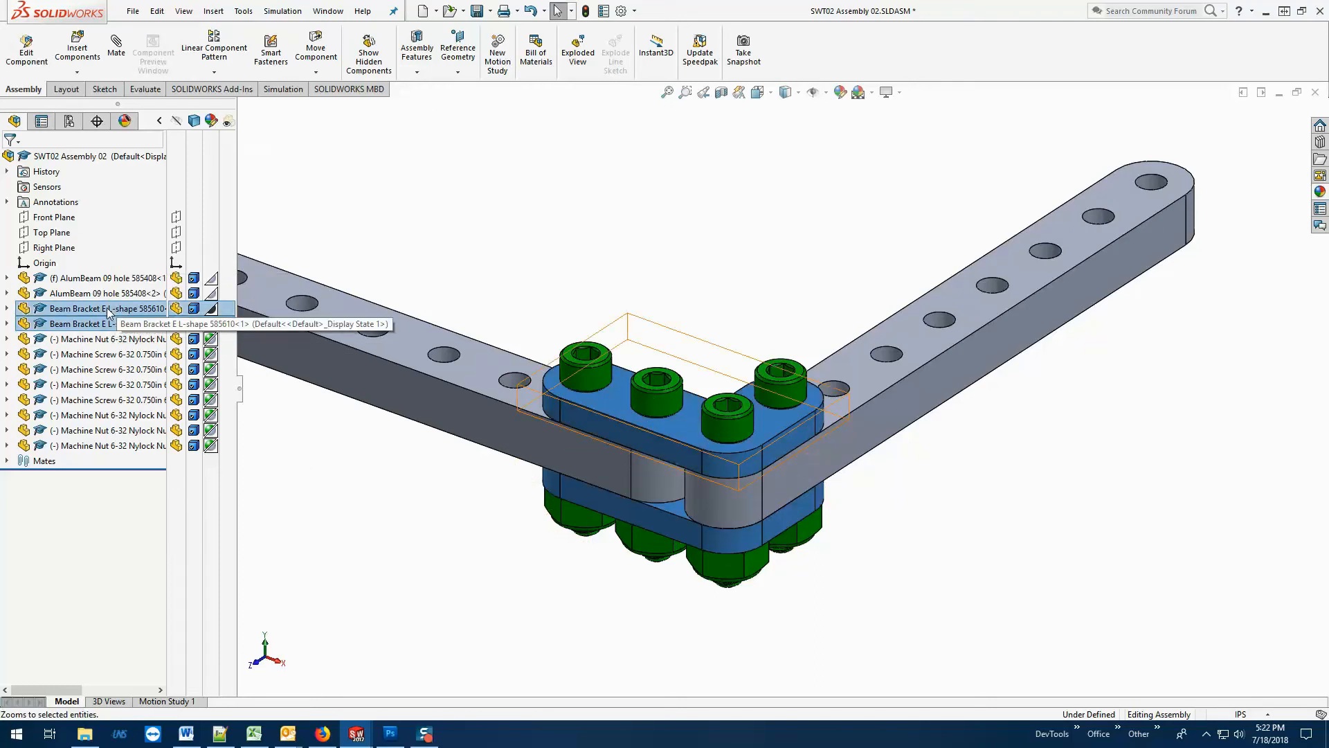
right_click(109, 309)
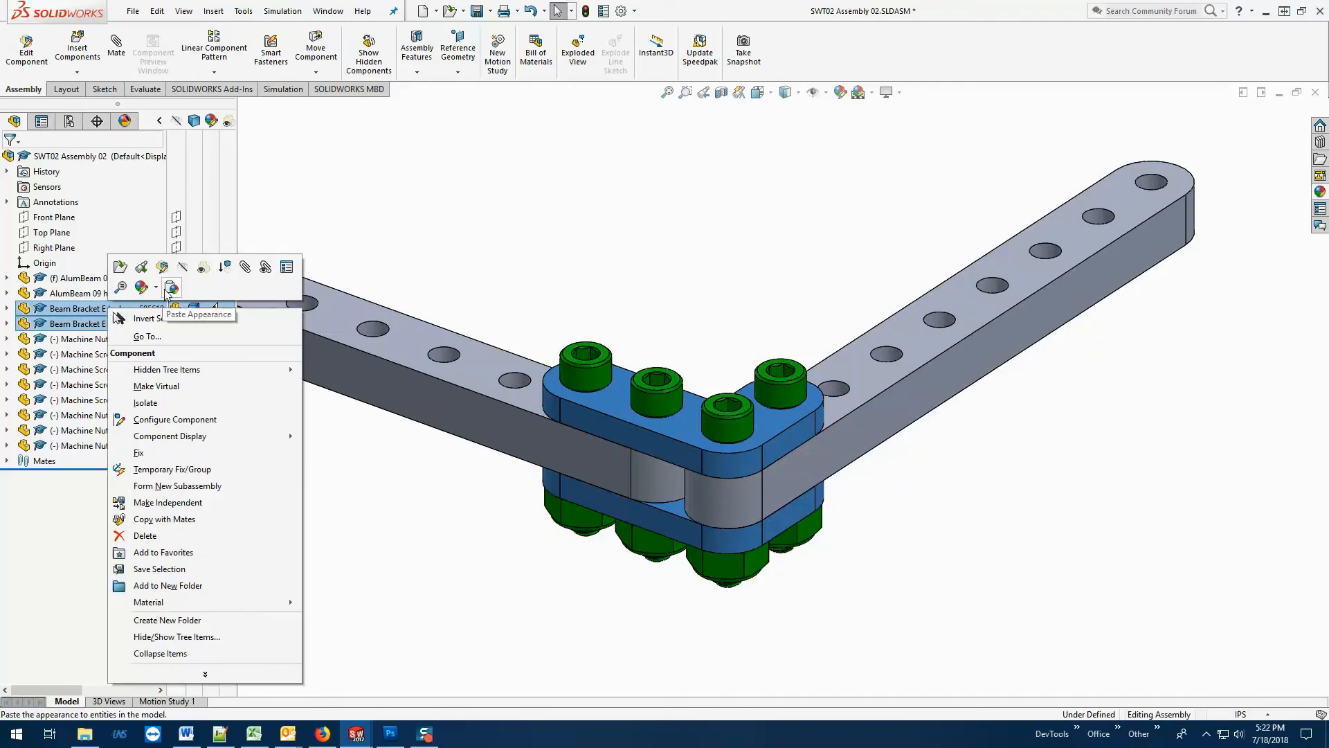
left_click(144, 290)
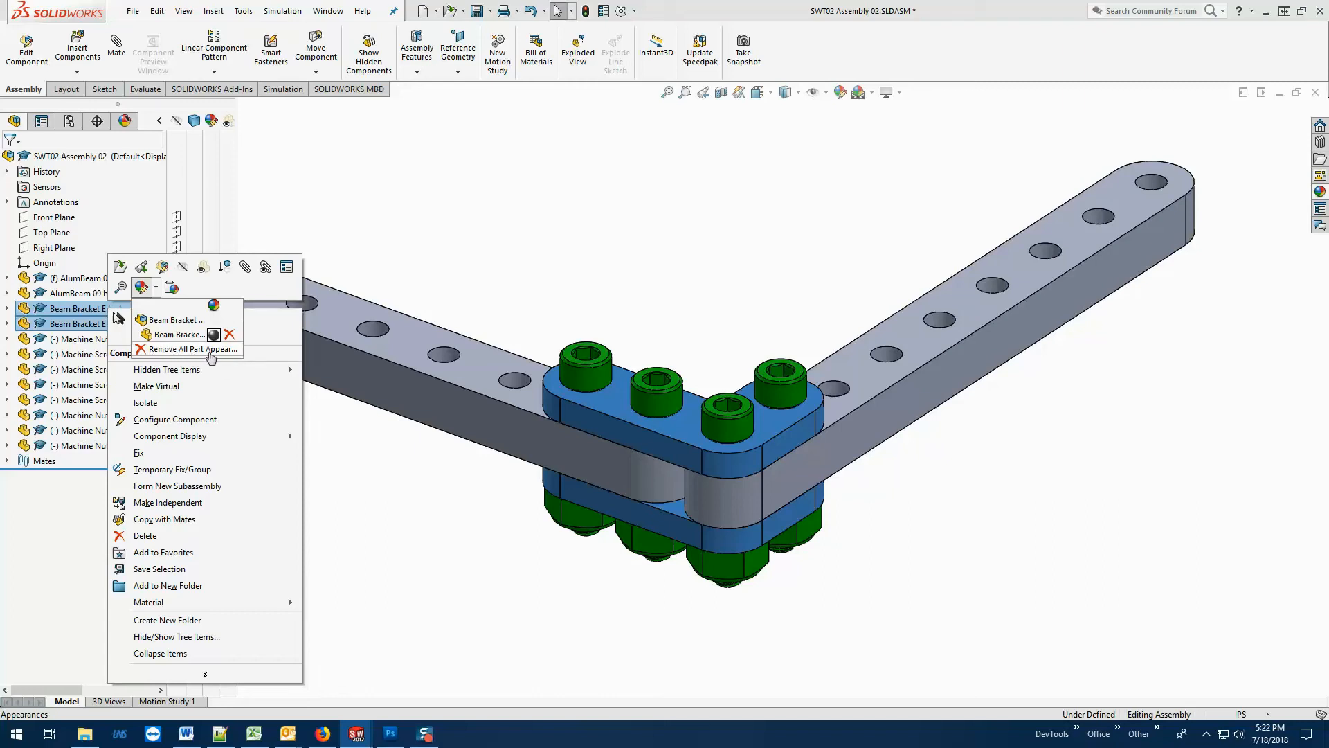
left_click(175, 336)
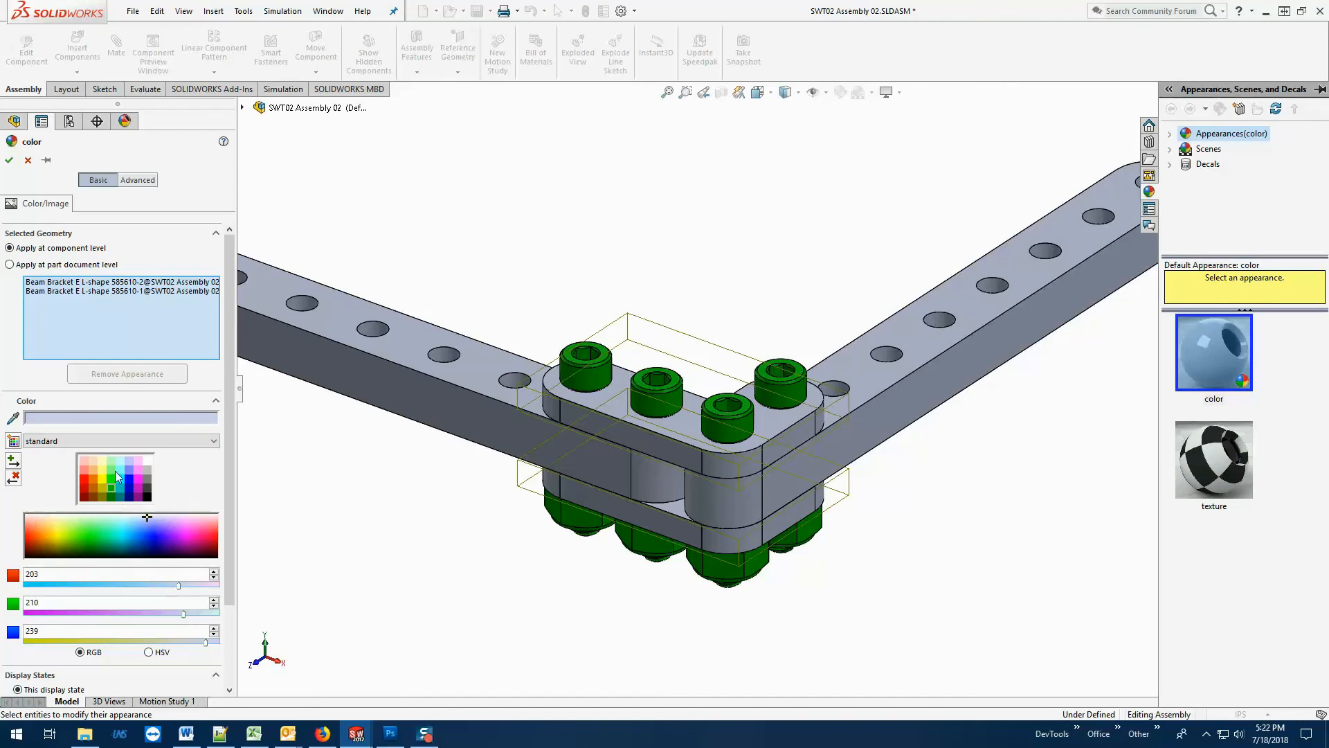
left_click(101, 471)
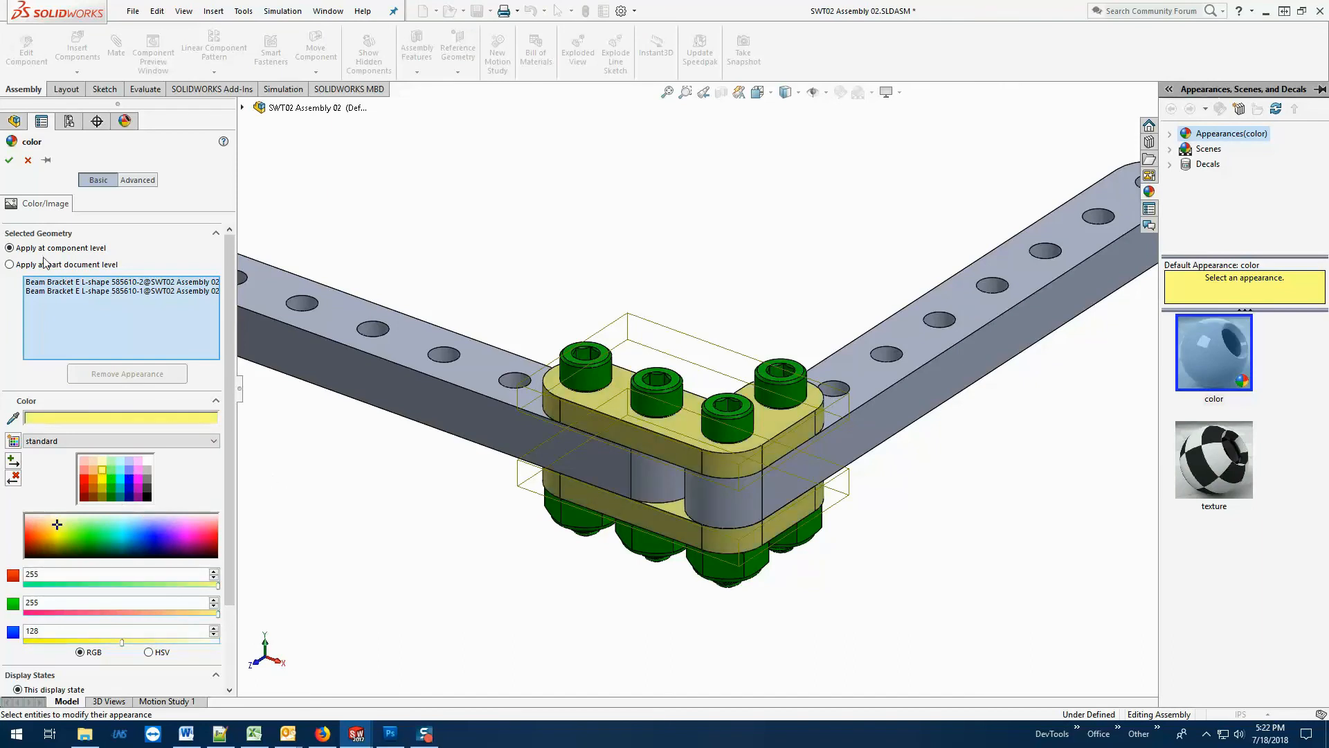
left_click(9, 160)
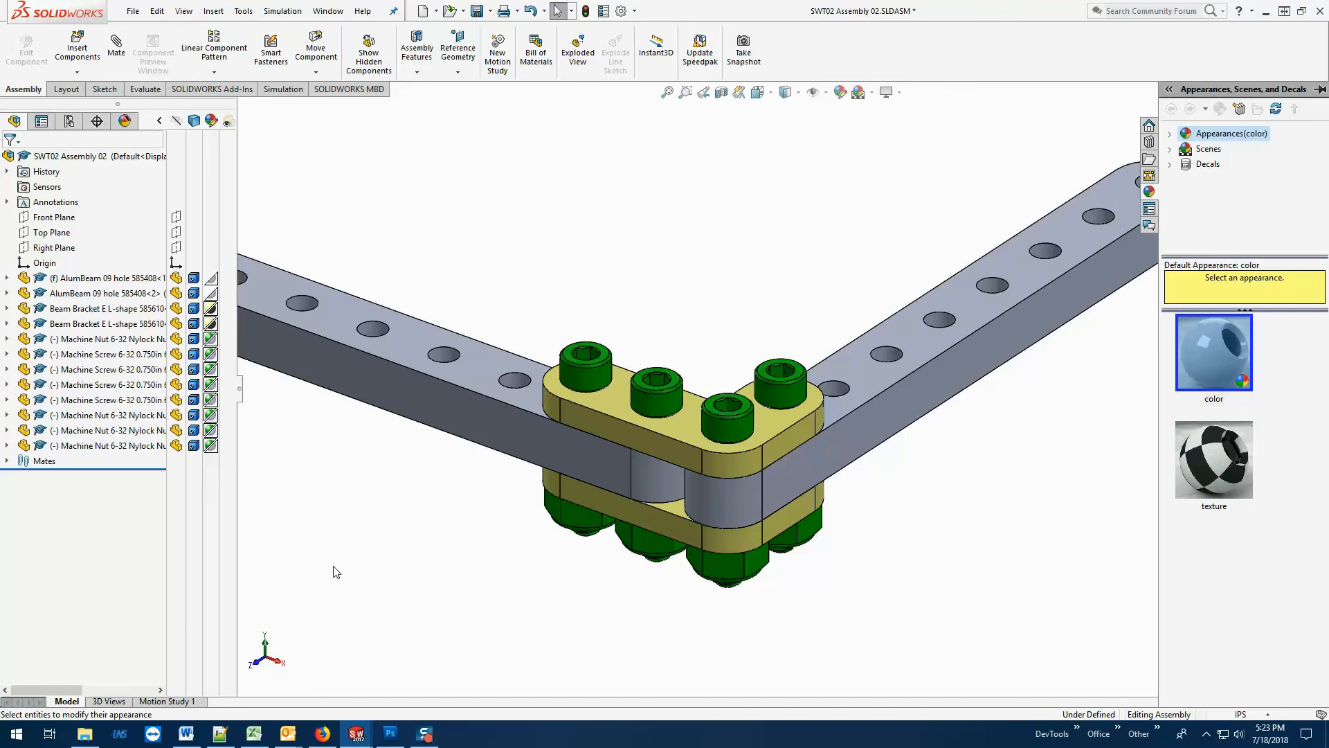
Switch to the BlackArrow Relic Claw and Wrist assembly and examine its color-coded components from several sides.
key("ctrl+Tab")
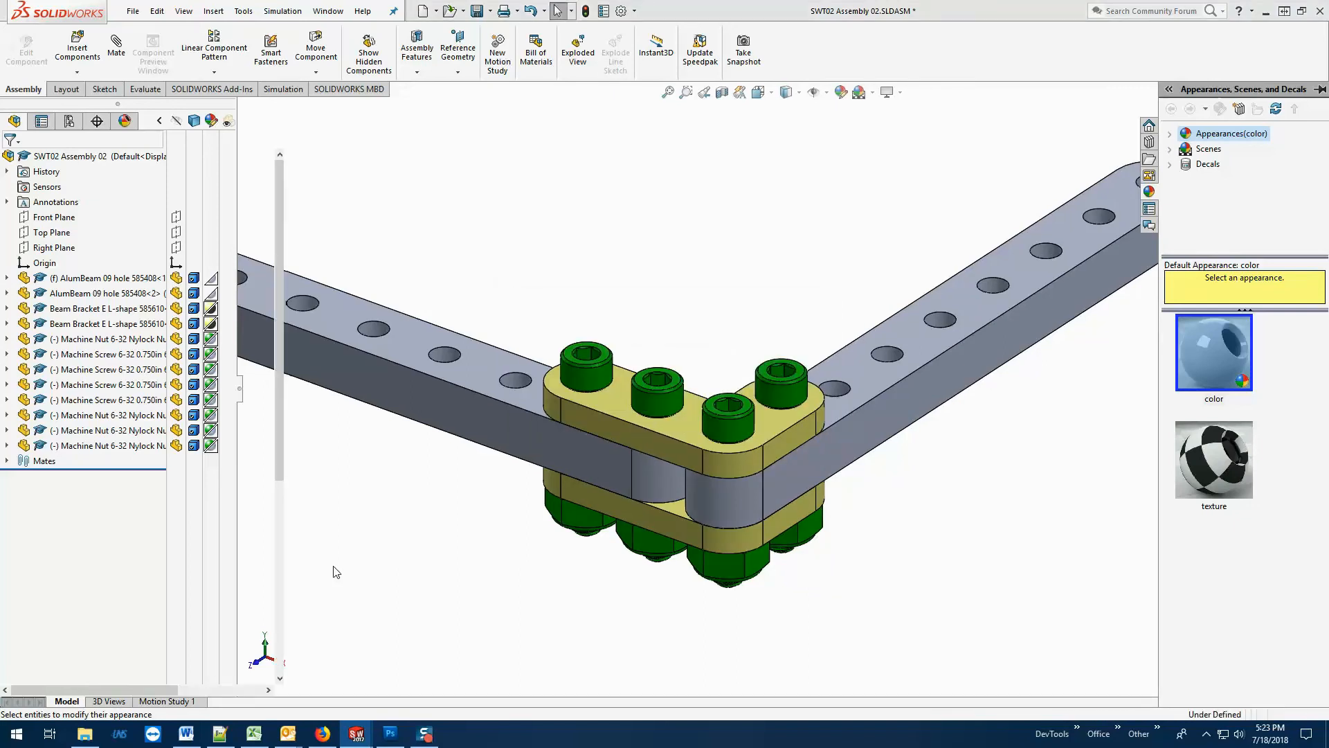
scroll(658, 455, "up", 3)
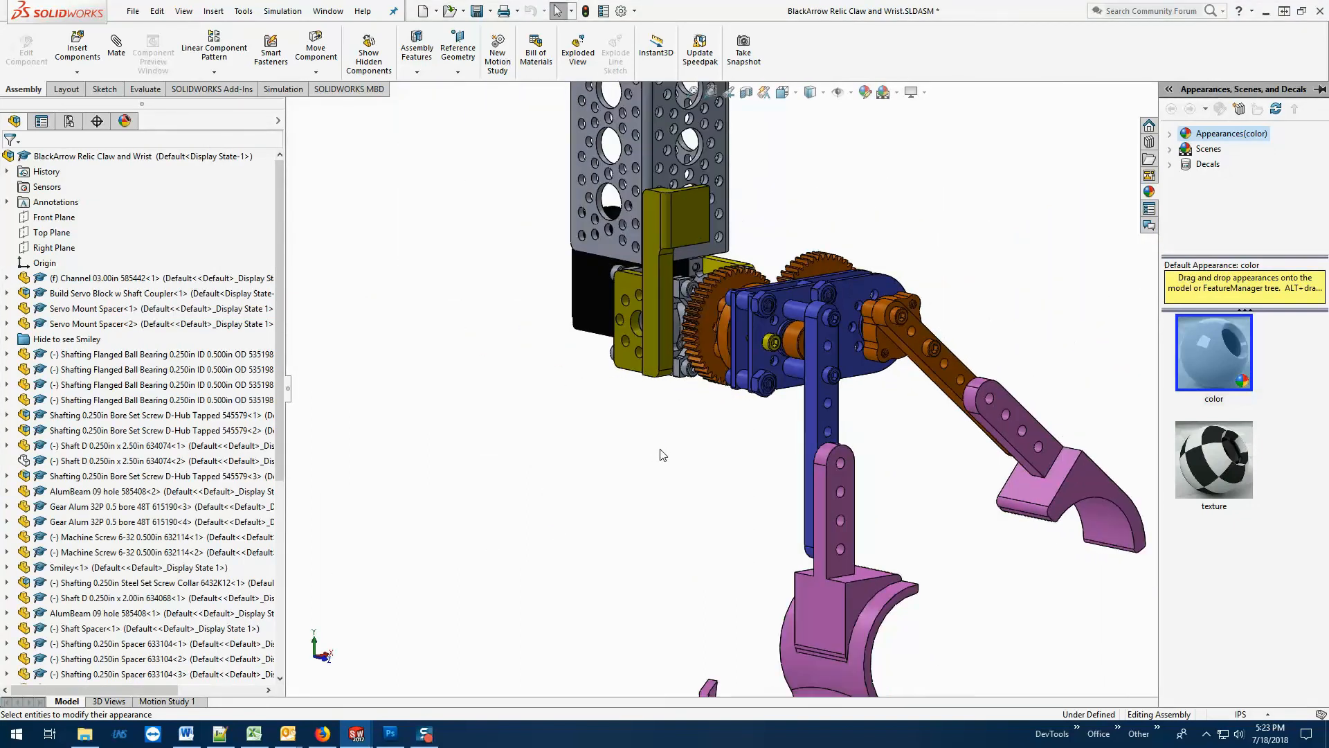
middle_click_drag(960, 489, 911, 477)
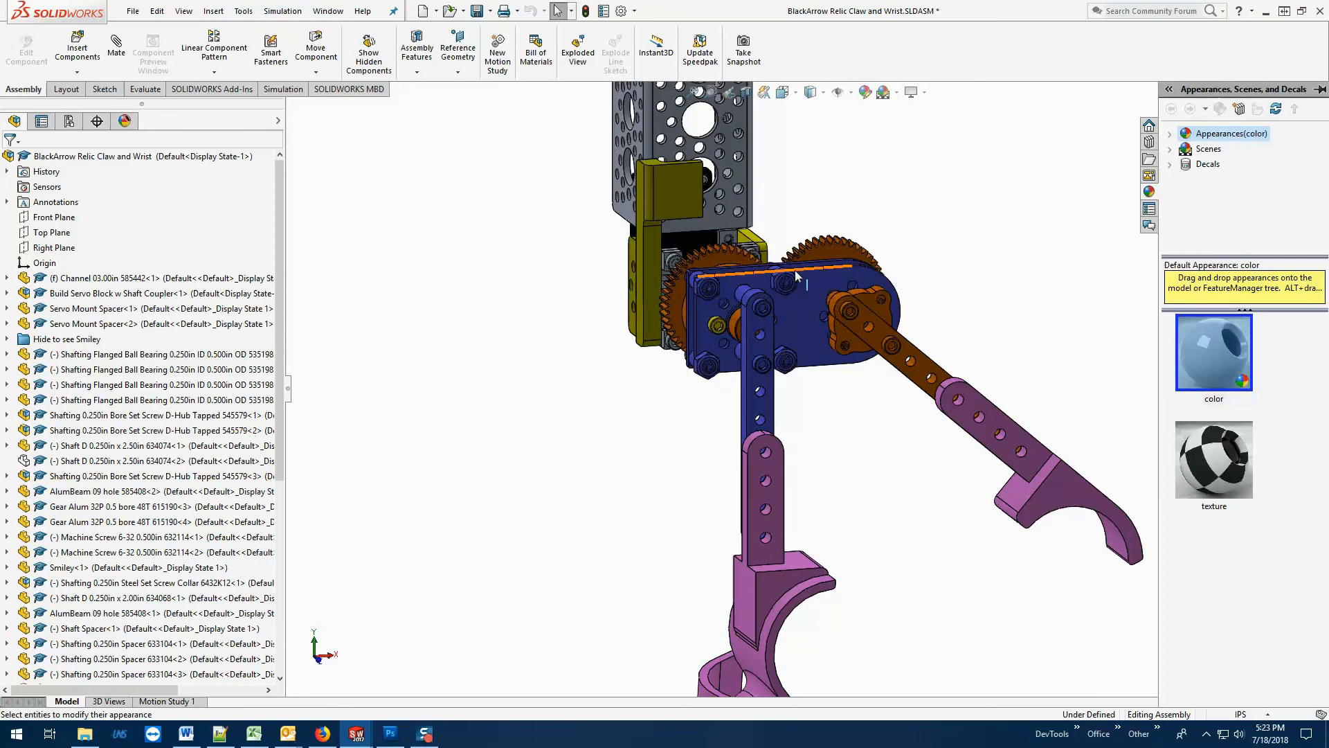
middle_click_drag(838, 433, 640, 457)
scroll(1096, 450, "up", 3)
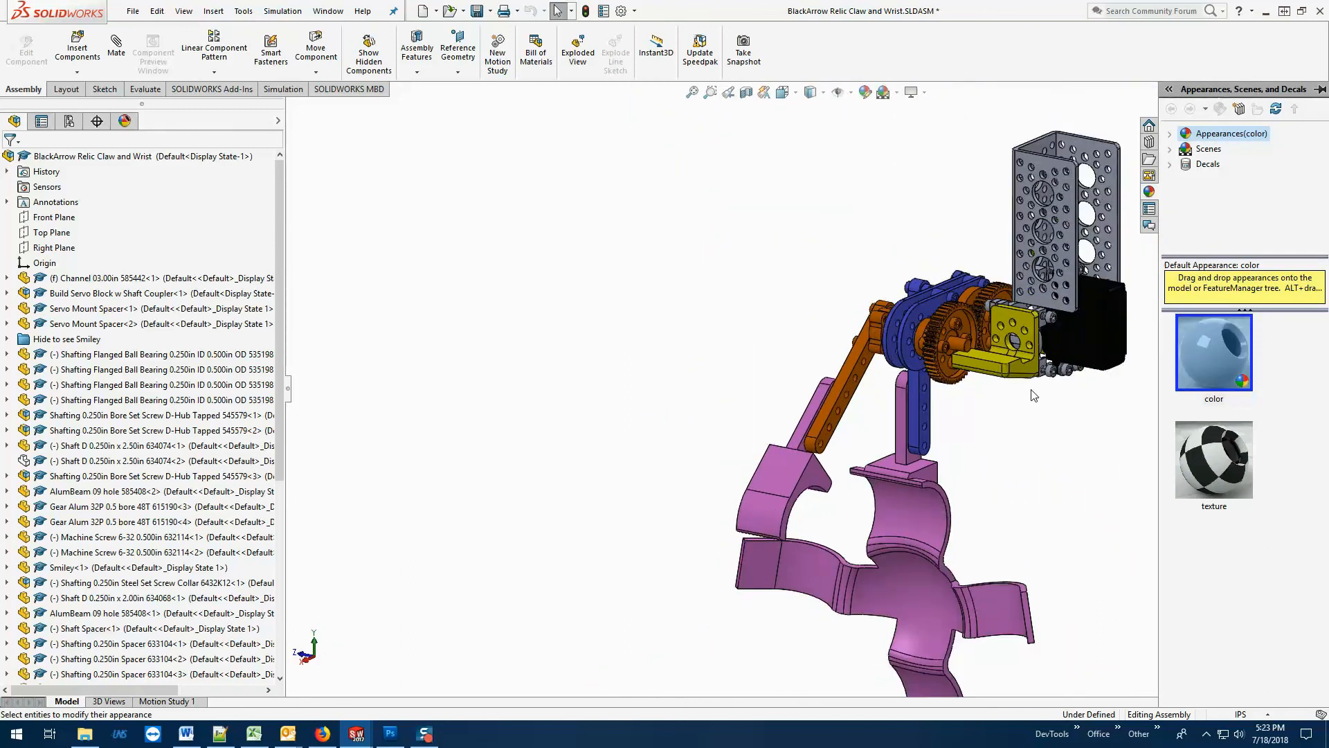
scroll(1024, 385, "down", 4)
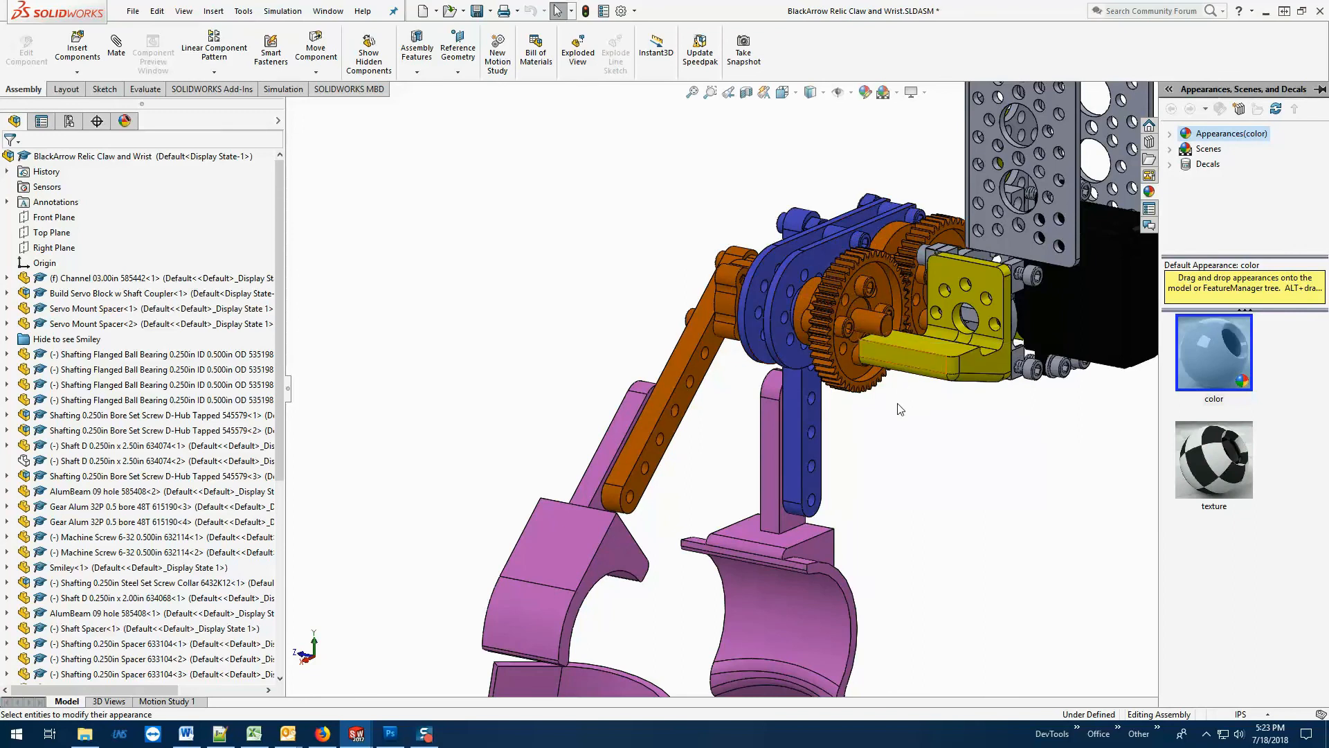
middle_click_drag(929, 443, 719, 439)
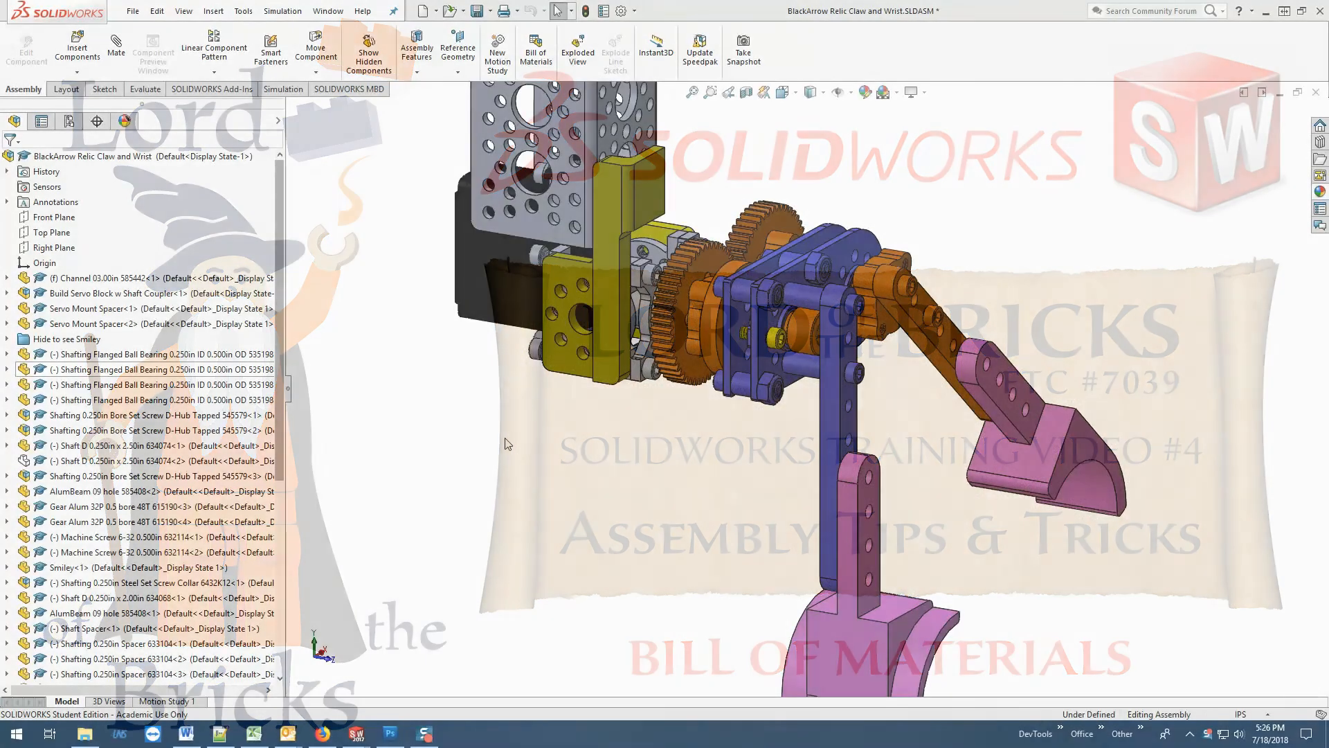
Insert a parts-only bill of materials using the bom-standard template and the existing Unassigned Items annotation view, placing it beside the claw model.
middle_click_drag(692, 466, 694, 427)
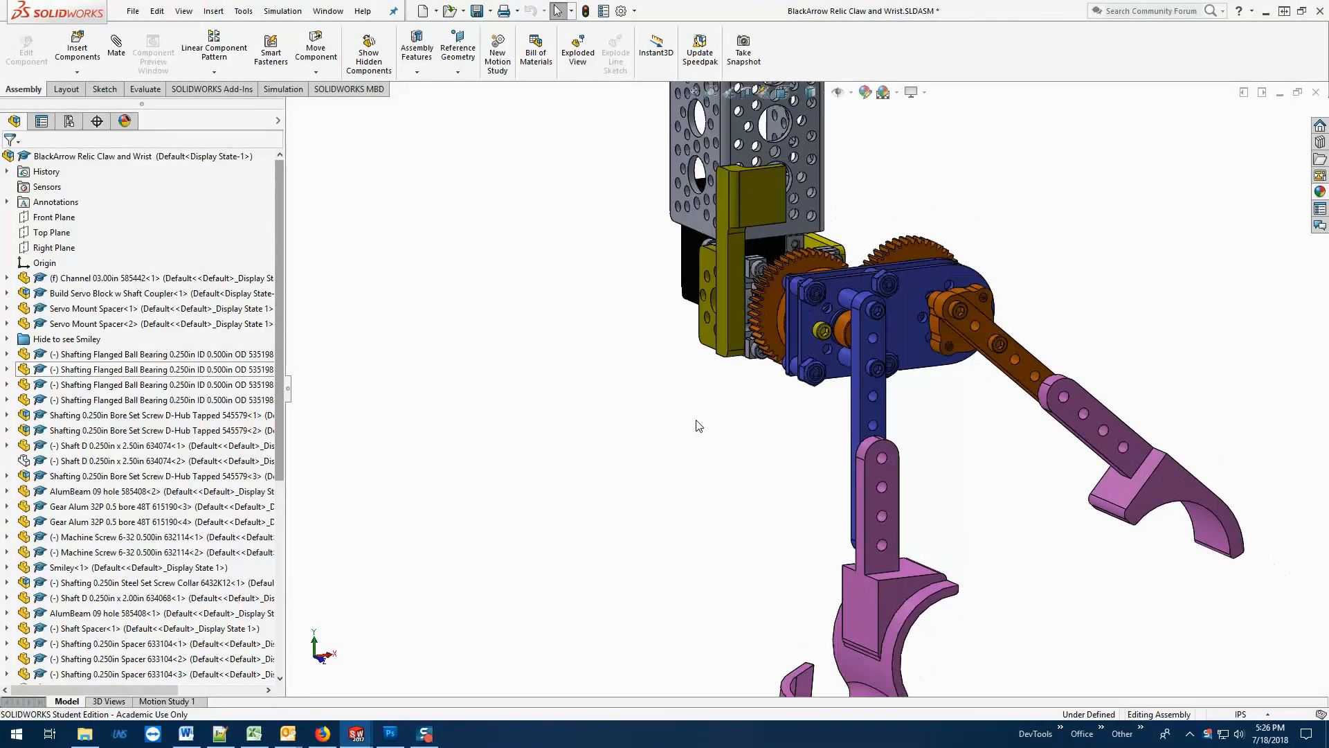
scroll(698, 425, "up", 3)
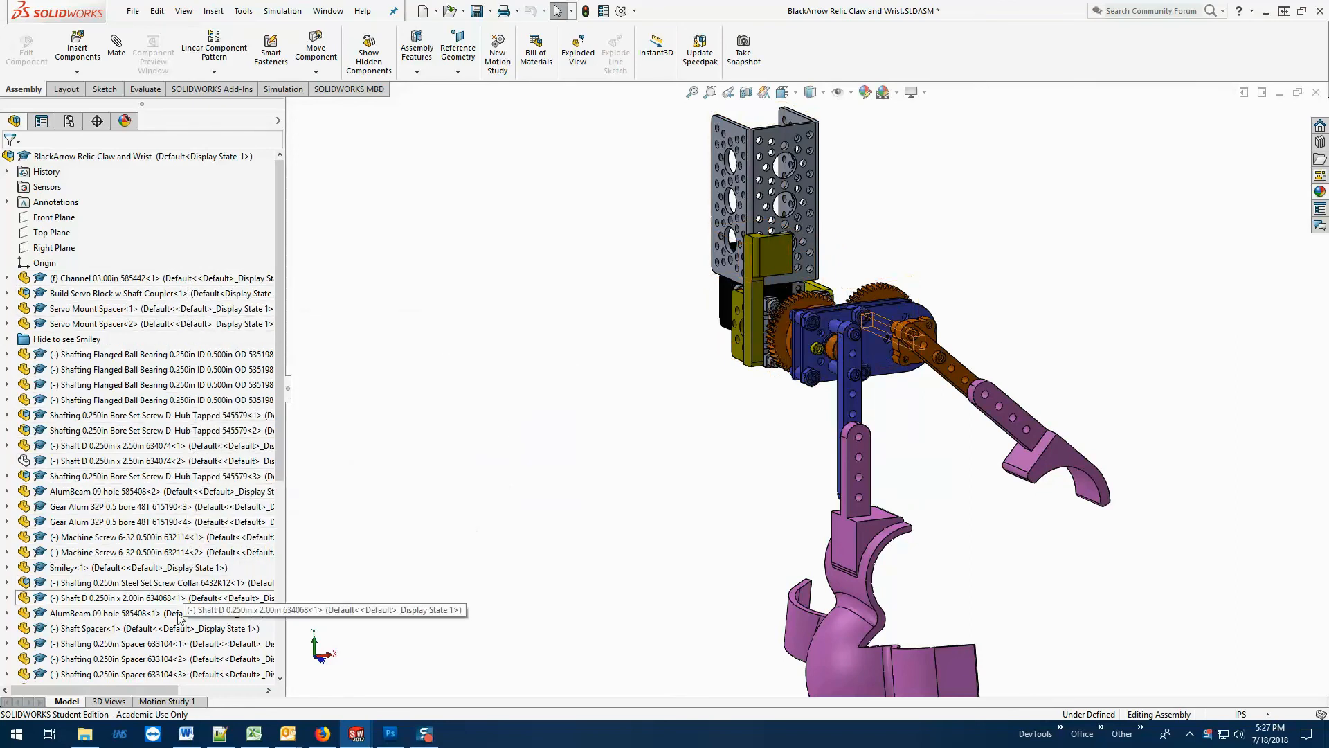
mouse_move(278, 445)
left_mouse_down()
mouse_move(278, 624)
mouse_move(302, 376)
left_mouse_up()
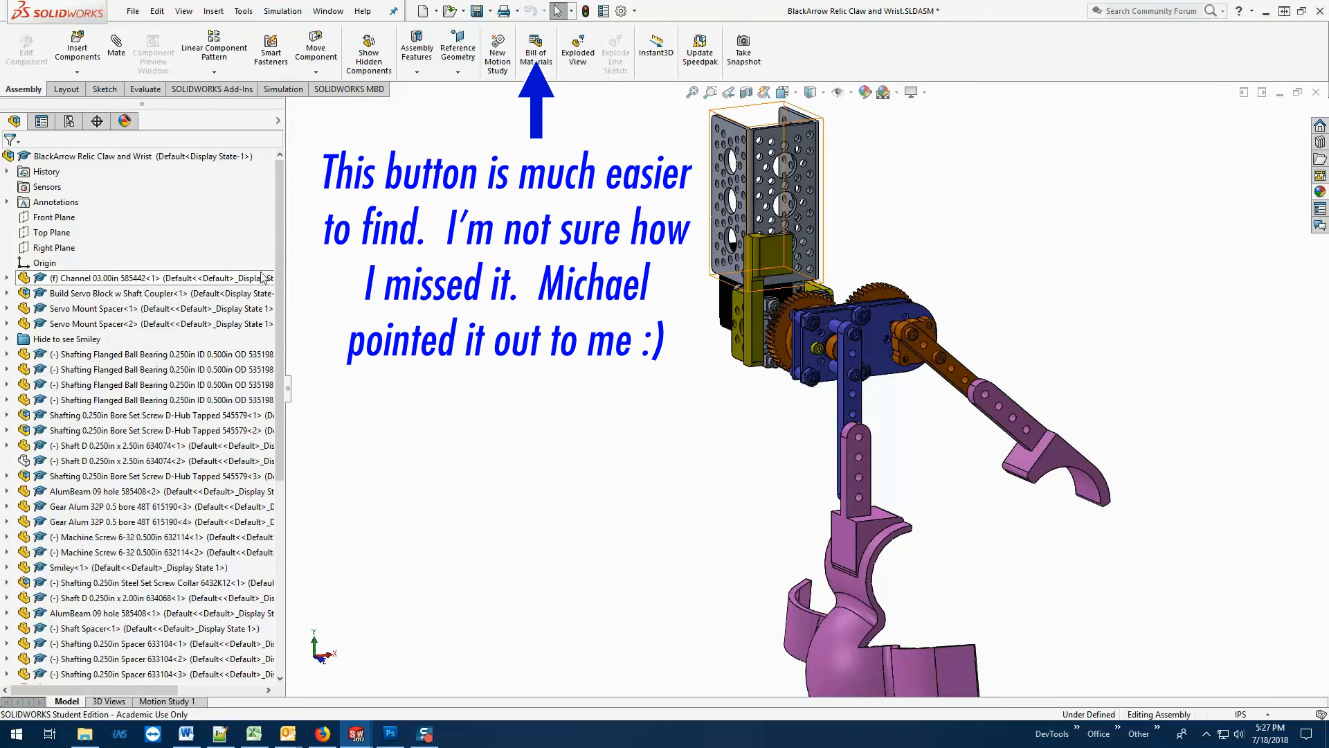
left_click(213, 11)
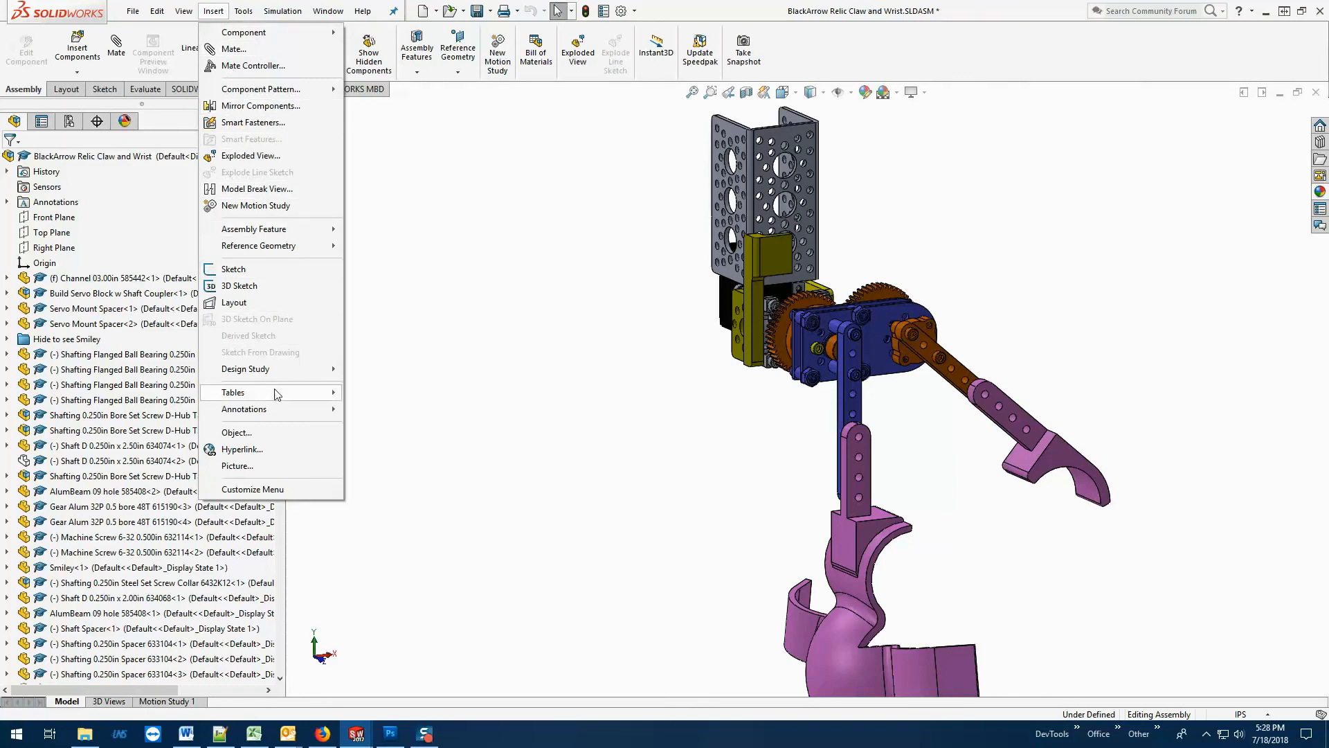
mouse_move(276, 394)
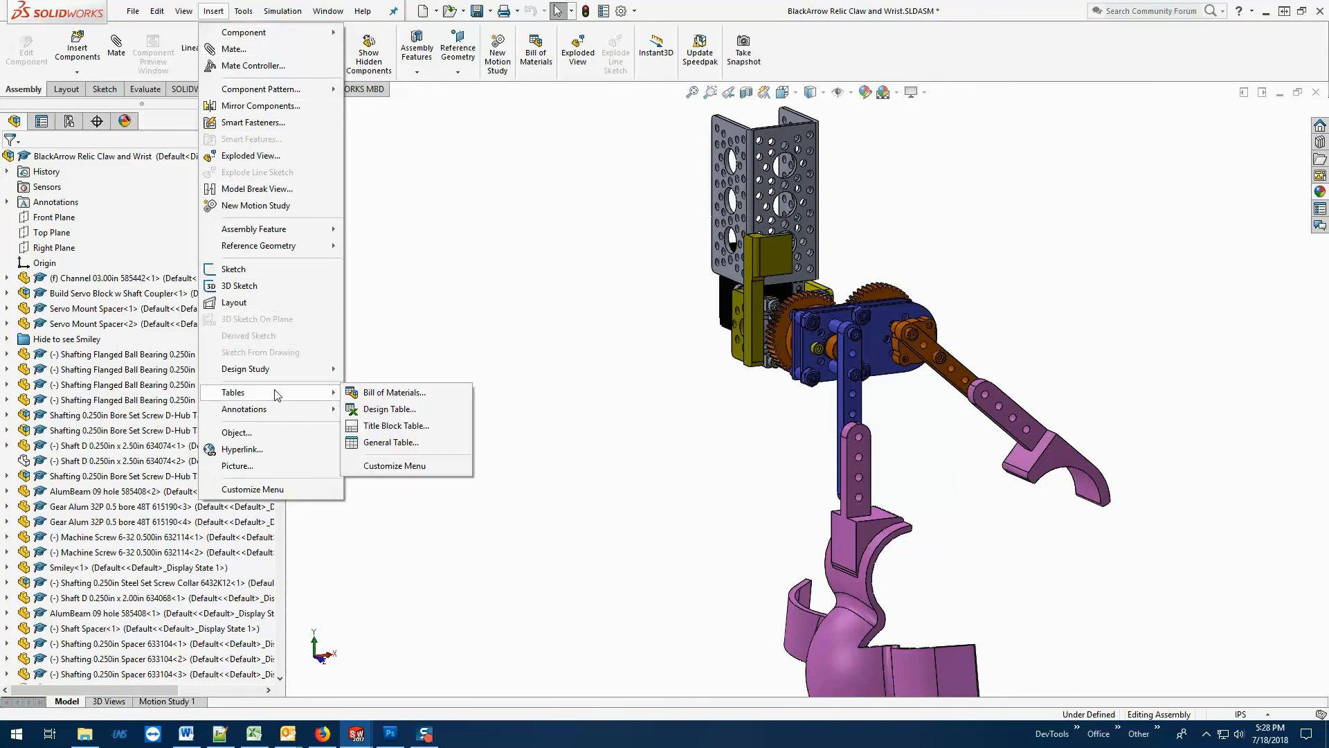
left_click(392, 393)
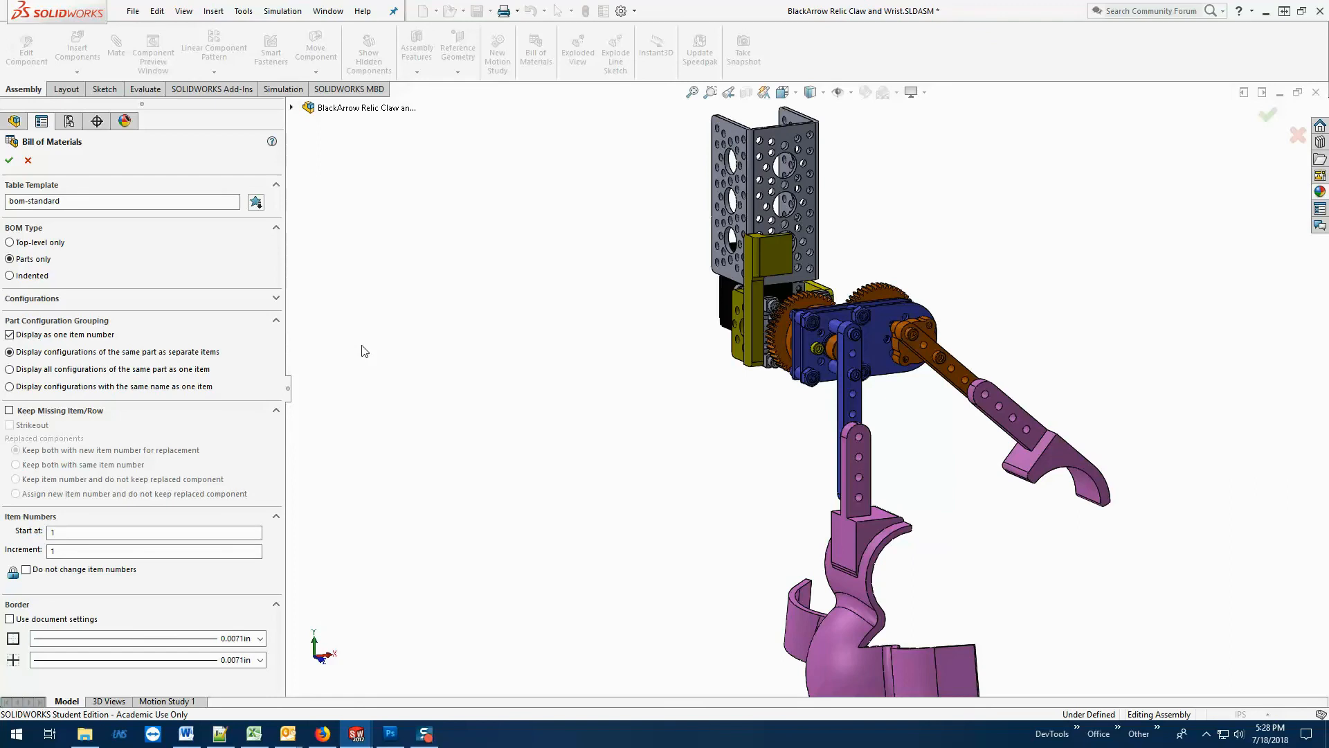
left_click(9, 161)
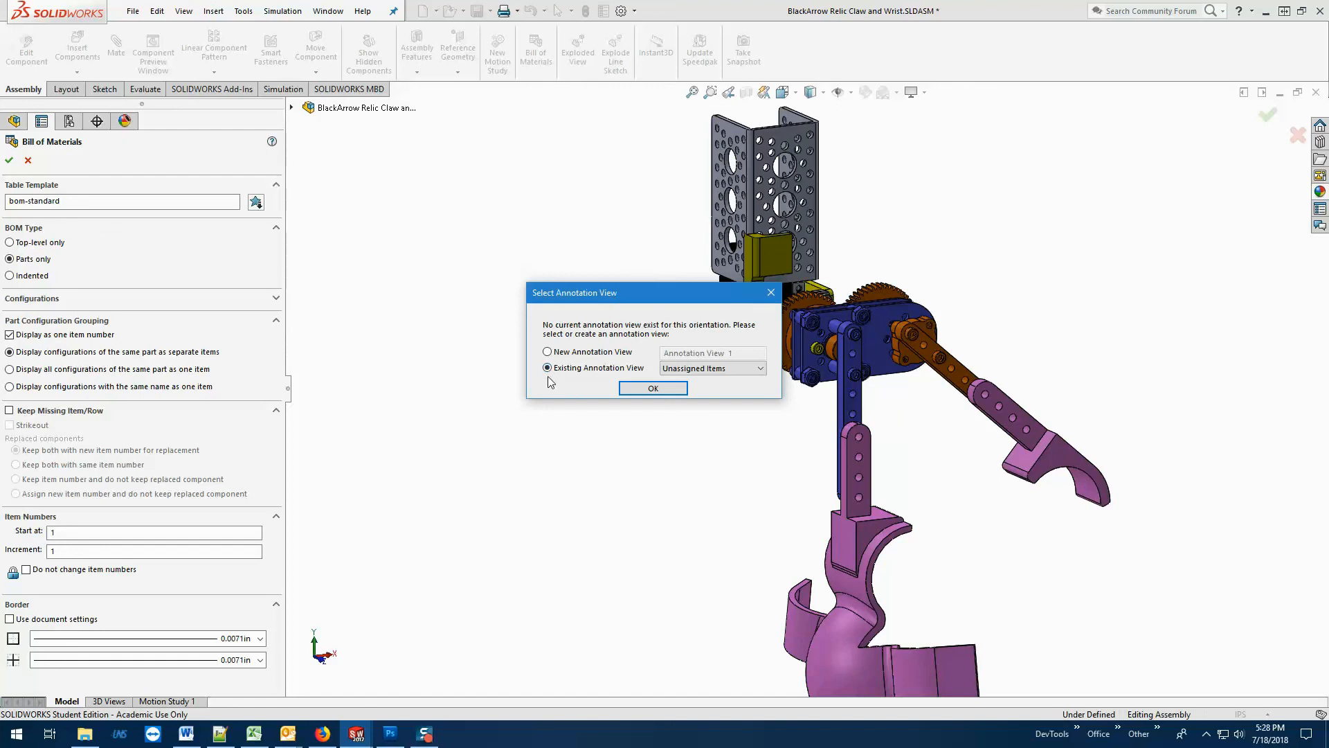
left_click(663, 388)
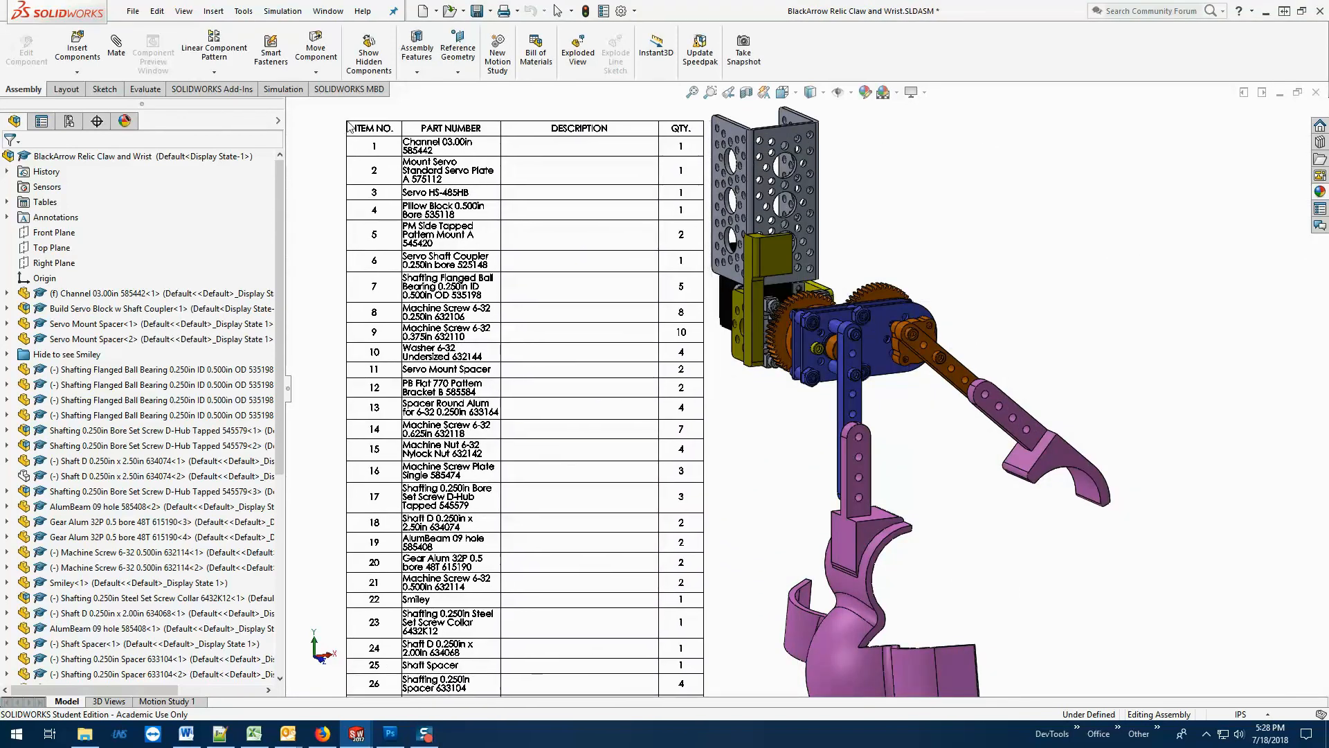
left_click(346, 121)
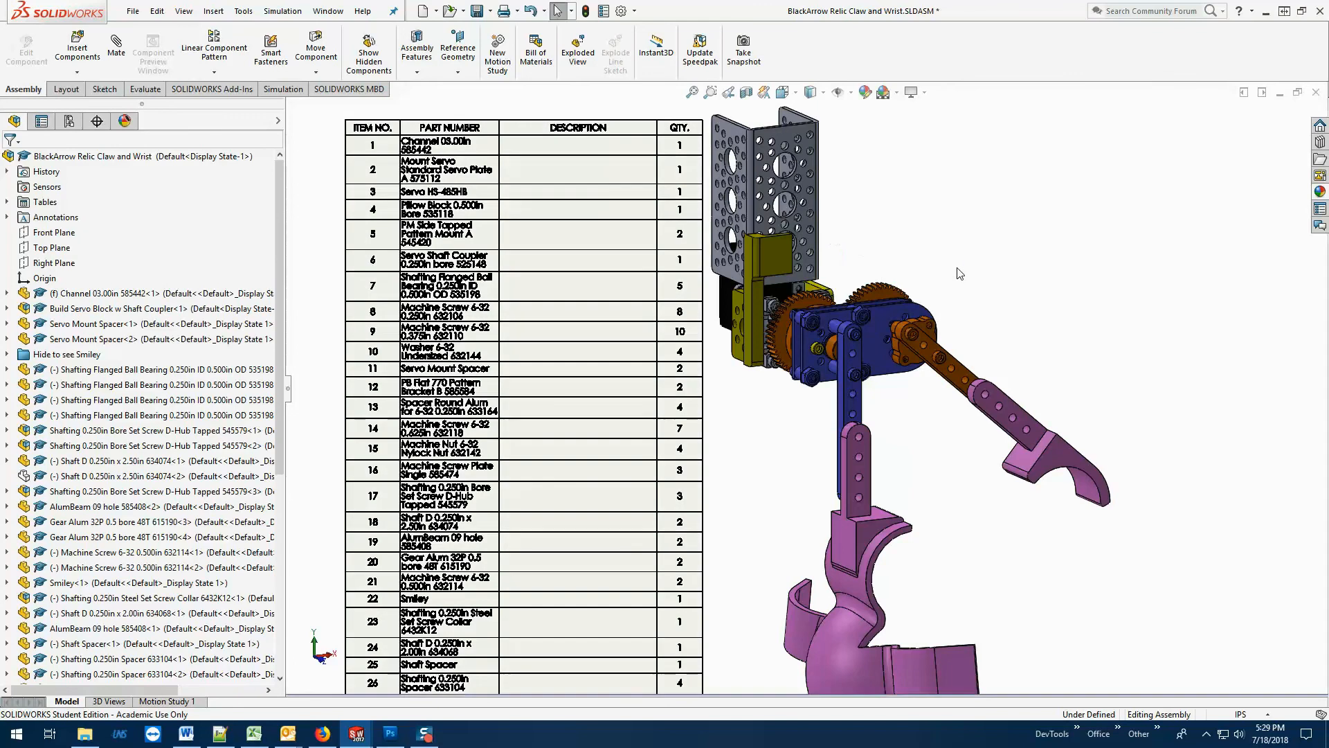
Save the whole bill of materials table as an Excel 2007 file named BOM in the LOTB SW Training folder.
left_click(678, 358)
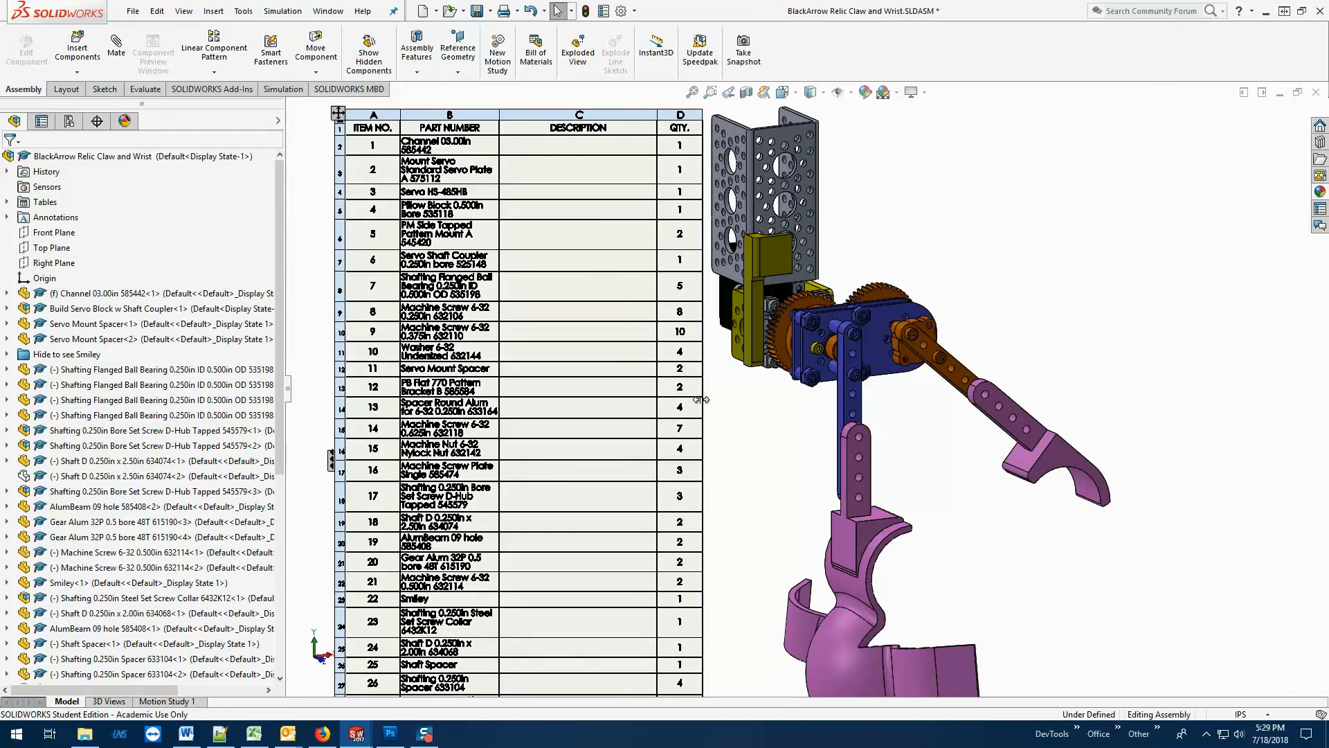
left_click(721, 409)
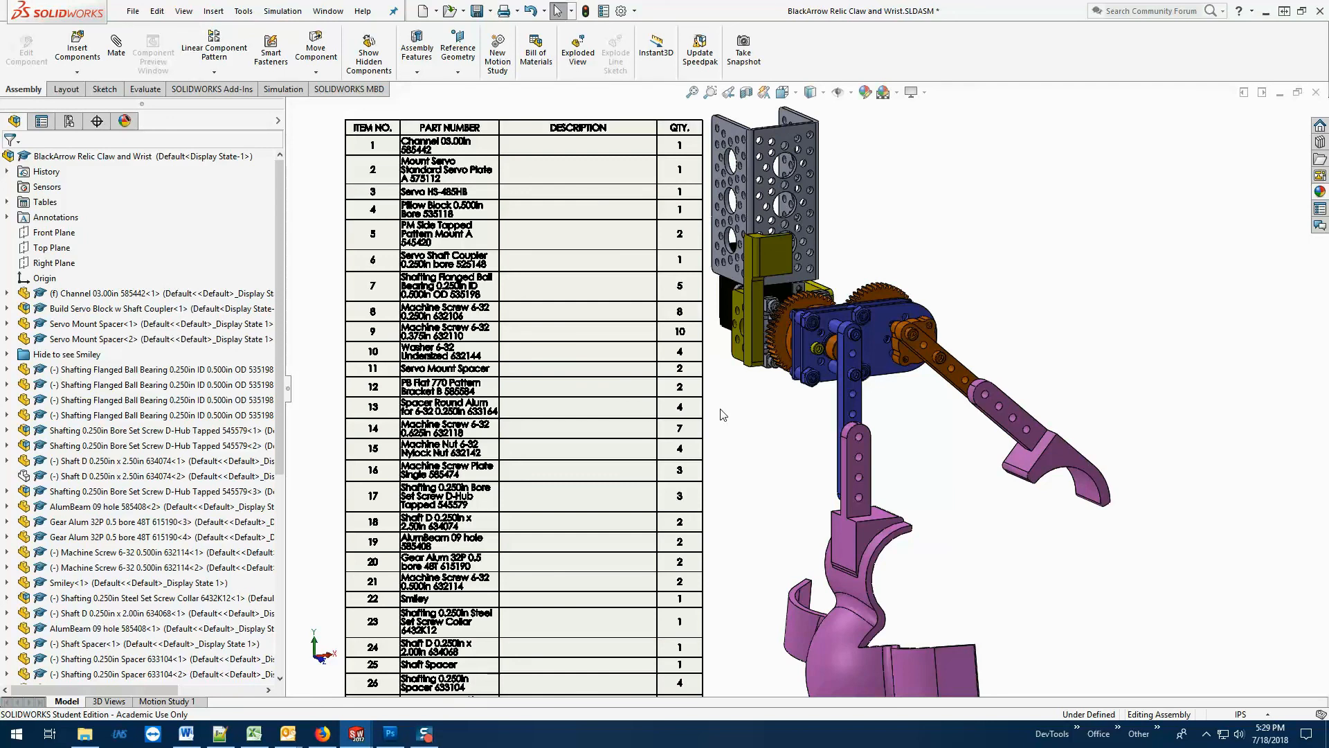
left_click(462, 298)
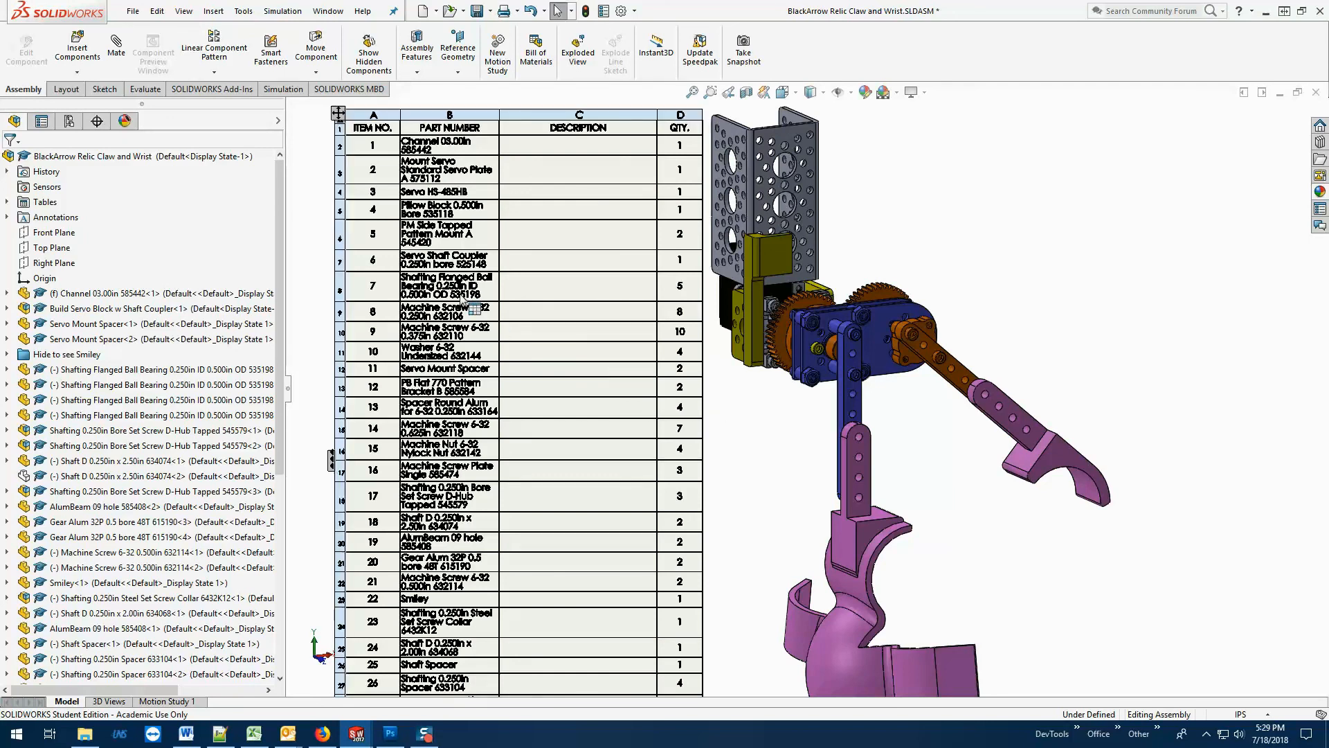
left_click(339, 113)
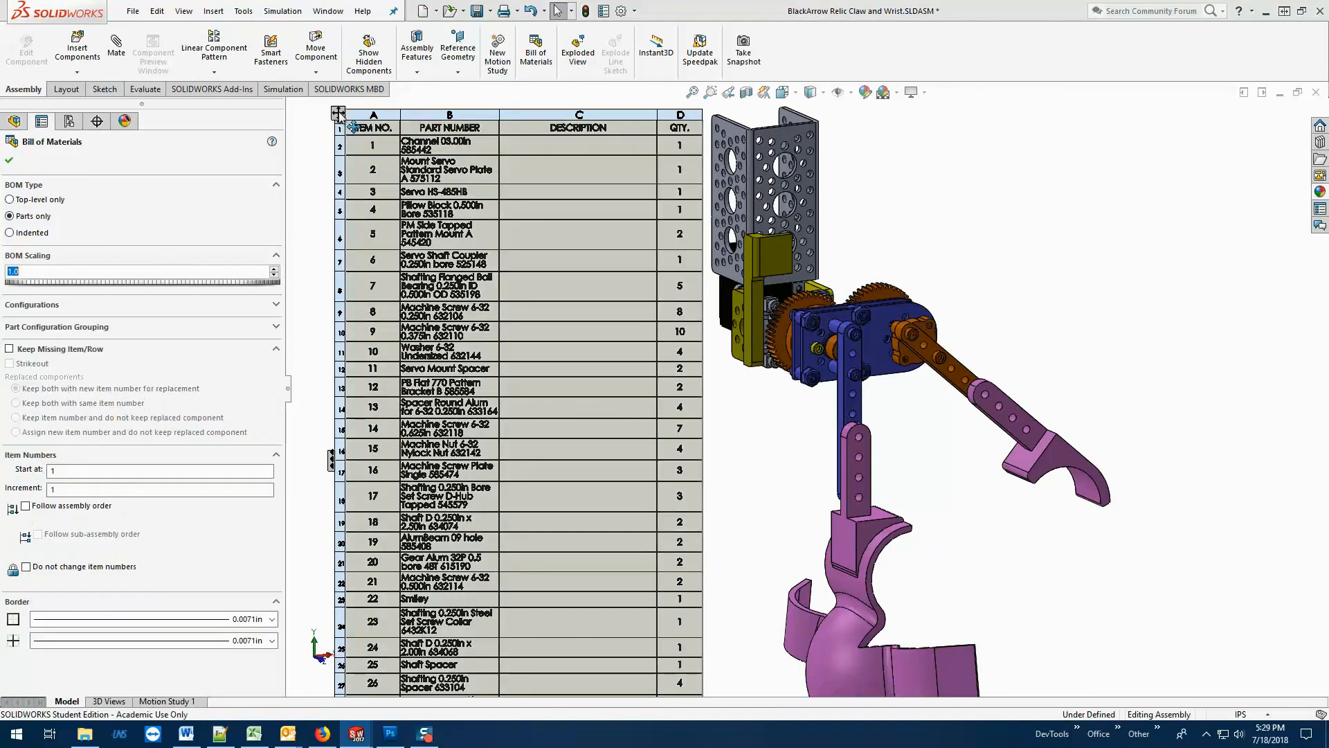
right_click(340, 115)
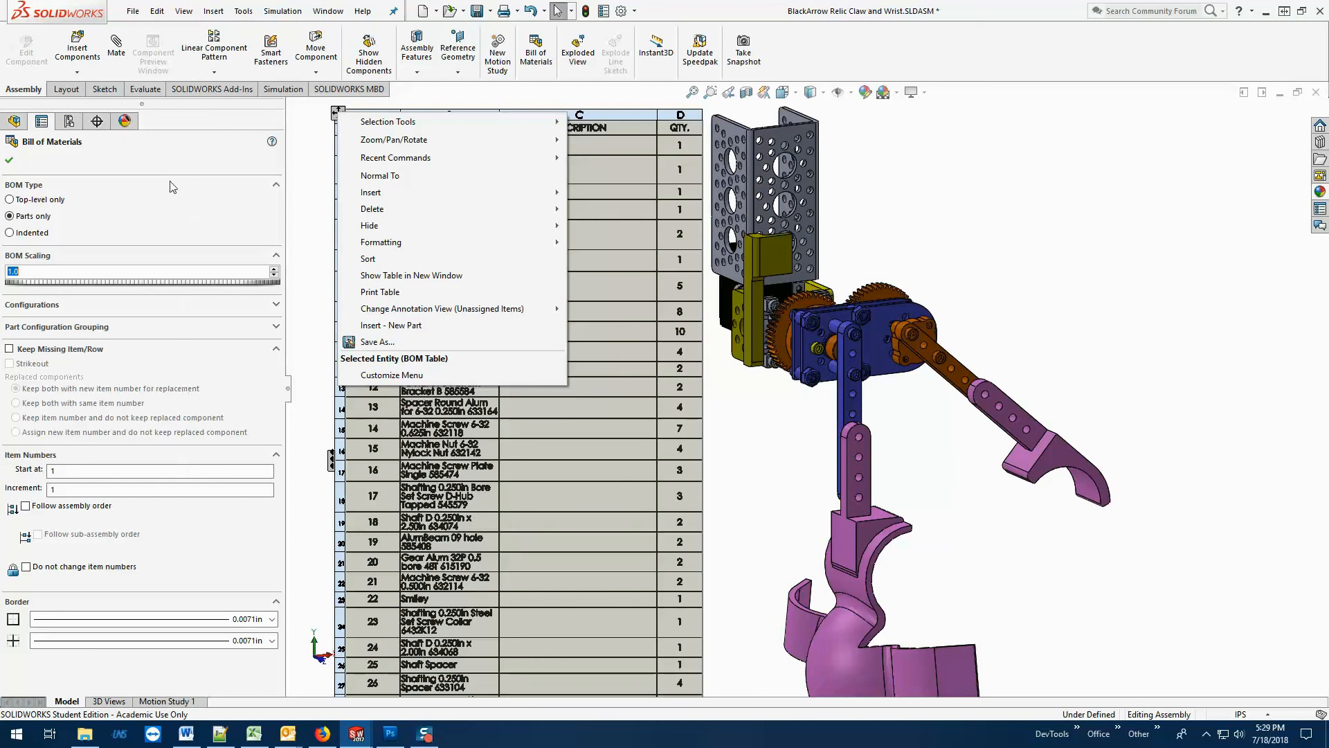
mouse_move(405, 125)
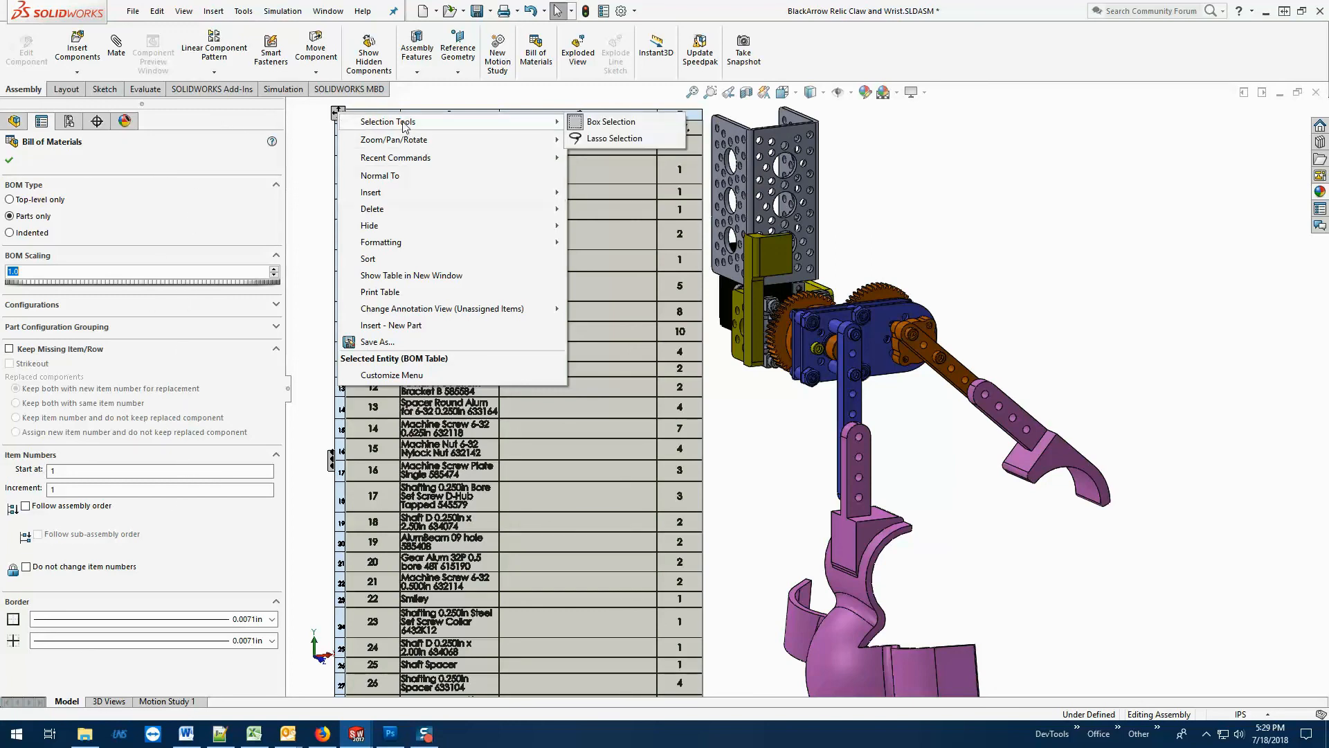
left_click(381, 342)
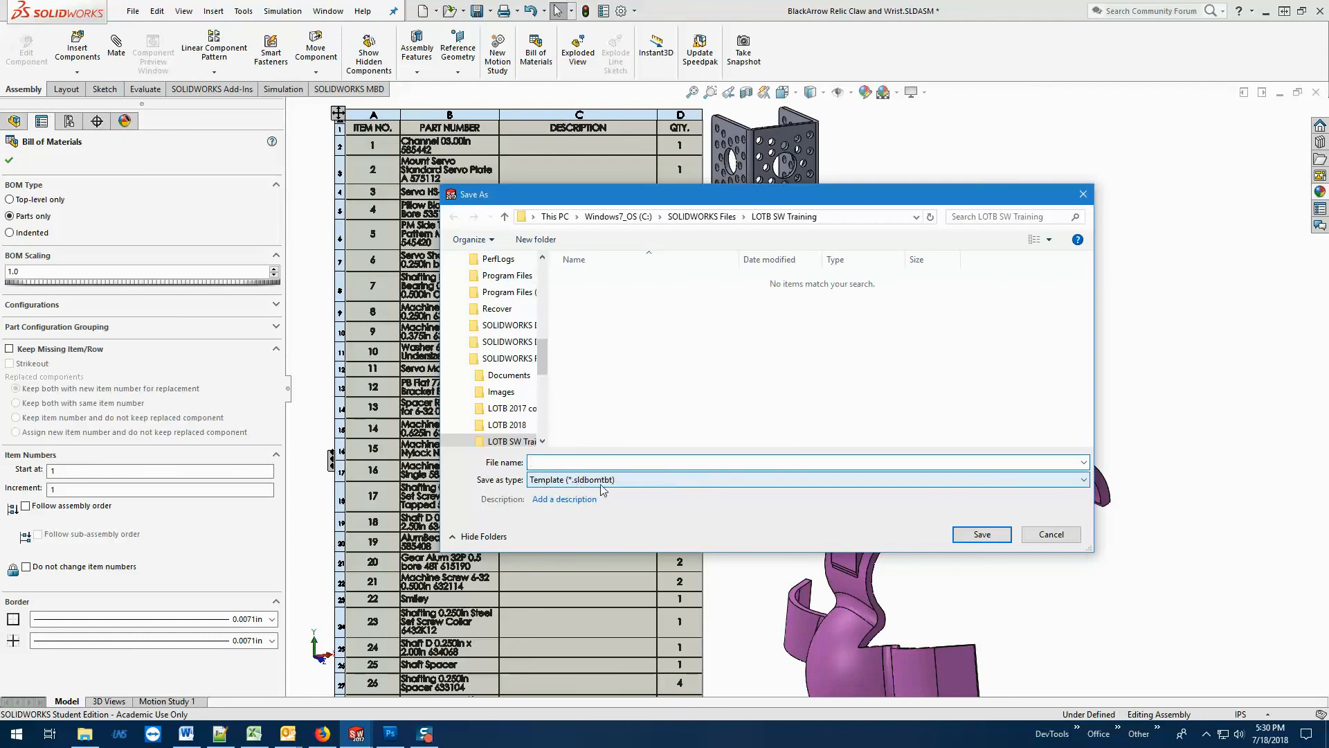
left_click(619, 482)
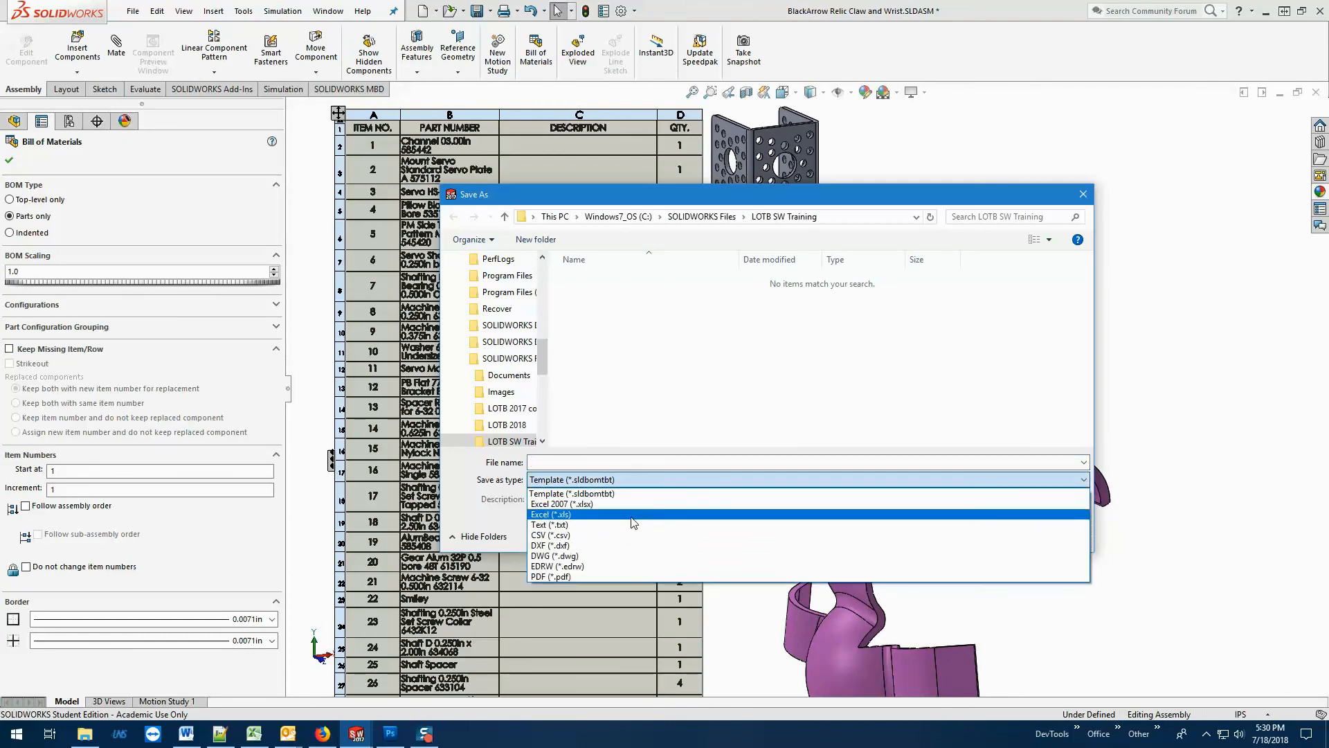
left_click(632, 504)
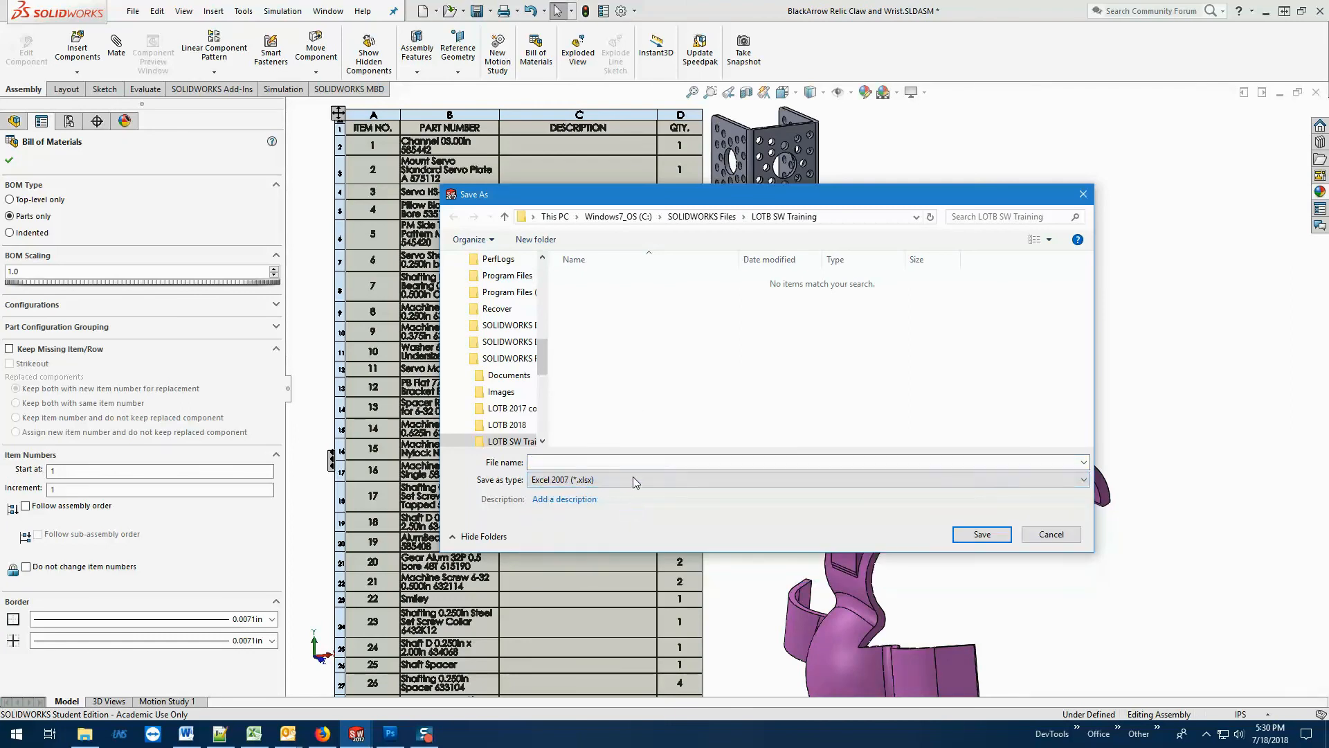
left_click(655, 462)
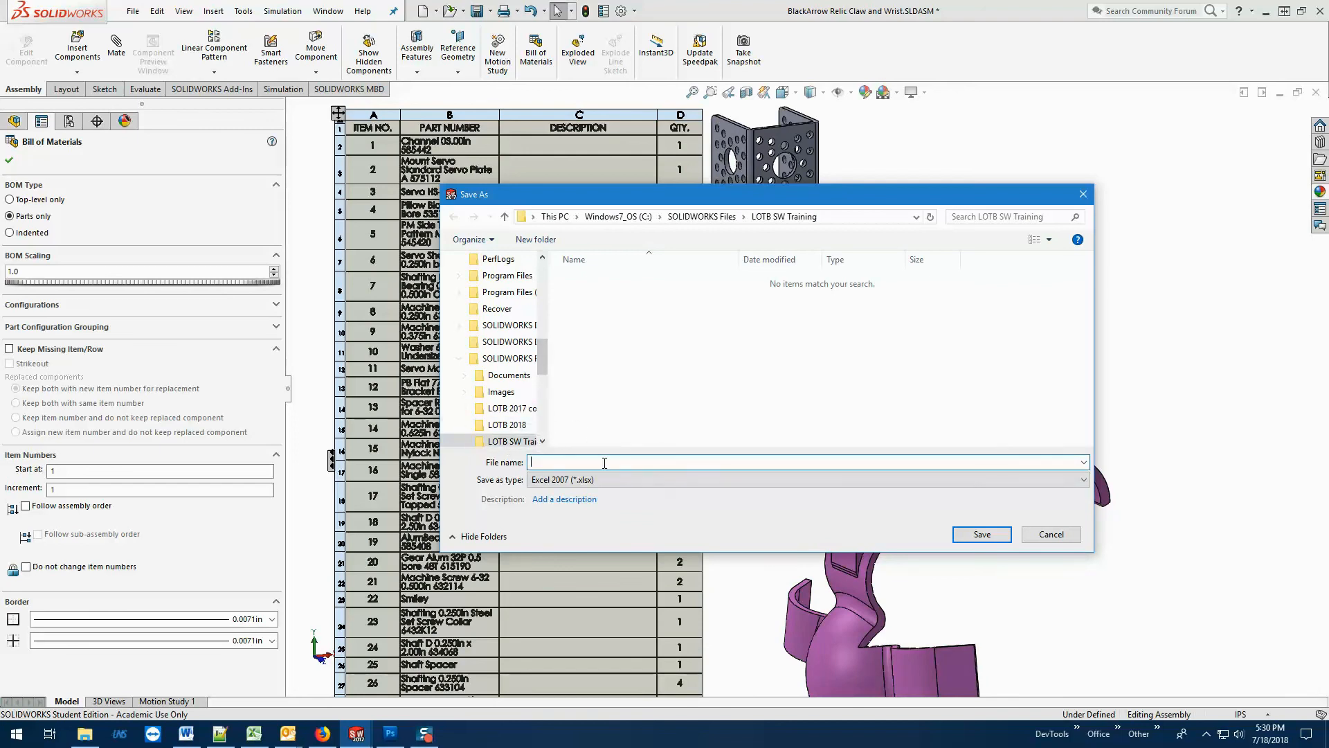
type("BOM")
left_click(964, 534)
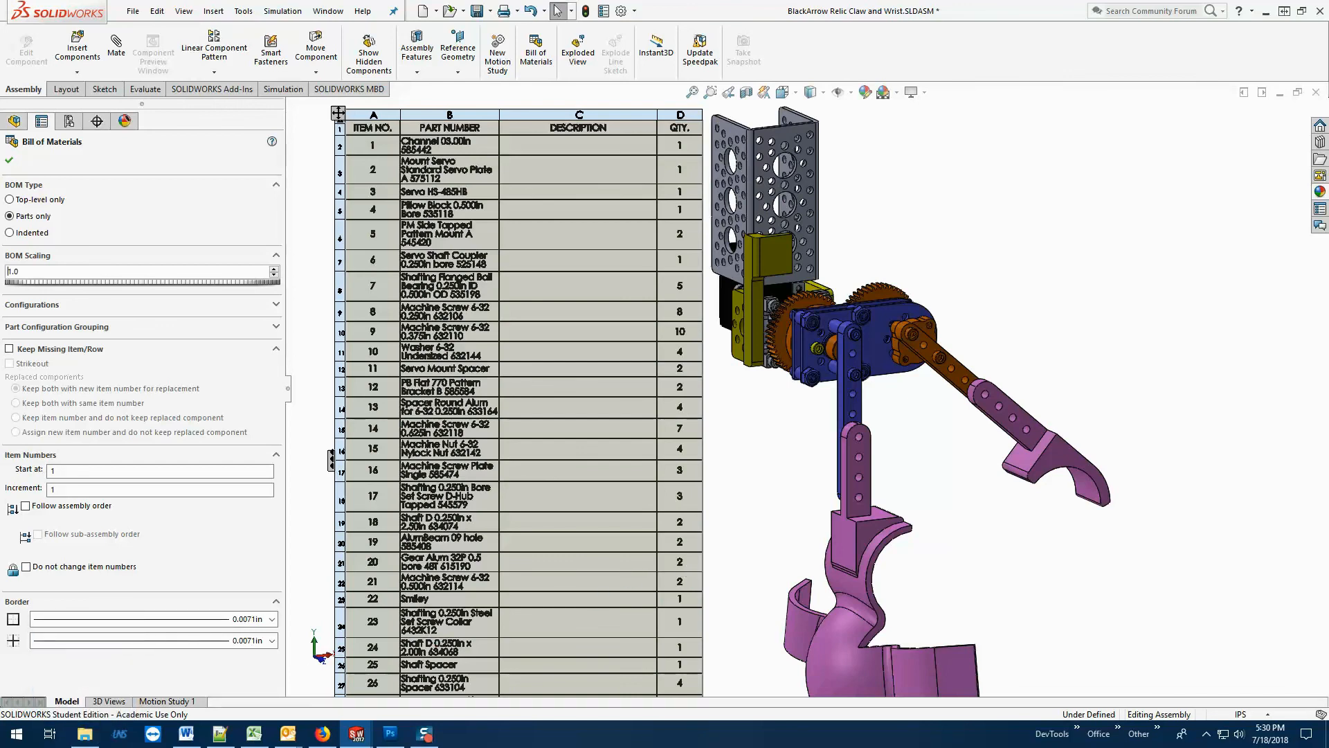
Open the exported BOM.xlsx in Excel and review its parts list, including the Machine Screw 6-32 0.375in row.
left_click_drag(0, 155, 741, 132)
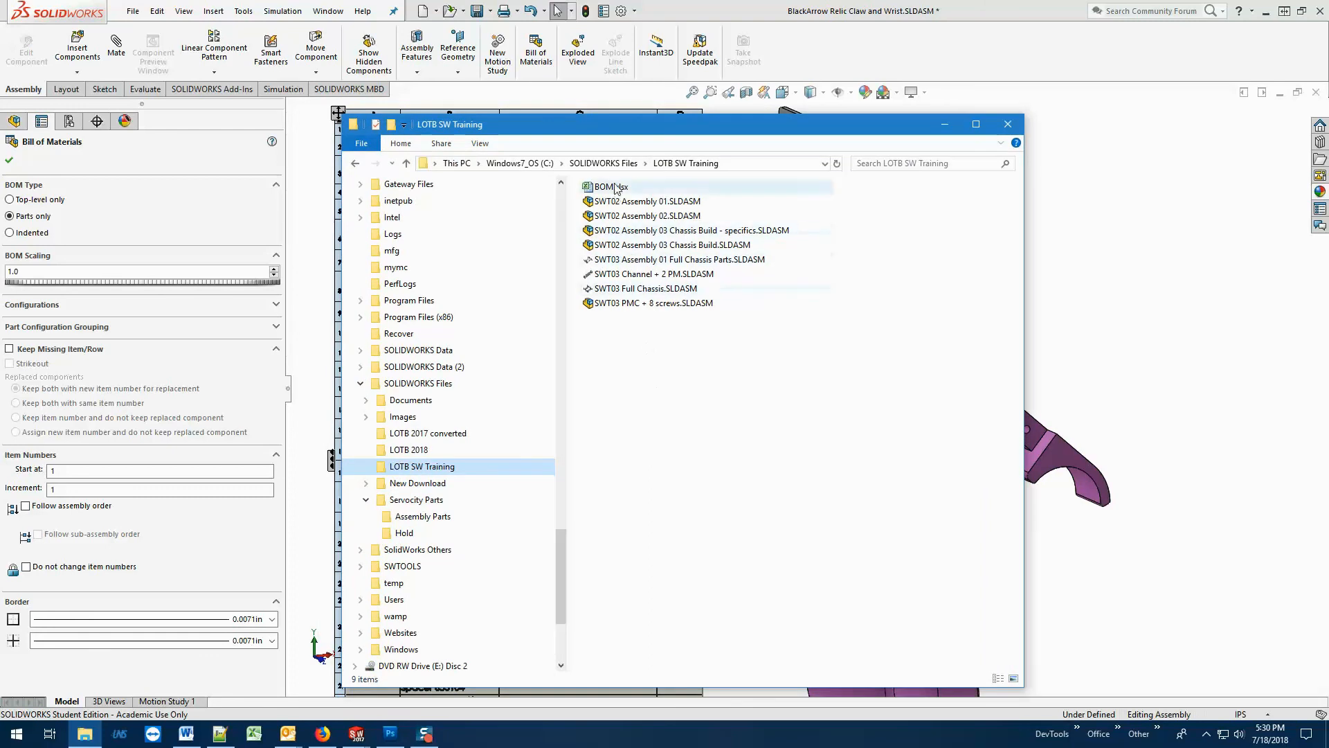
mouse_move(619, 192)
double_click(611, 187)
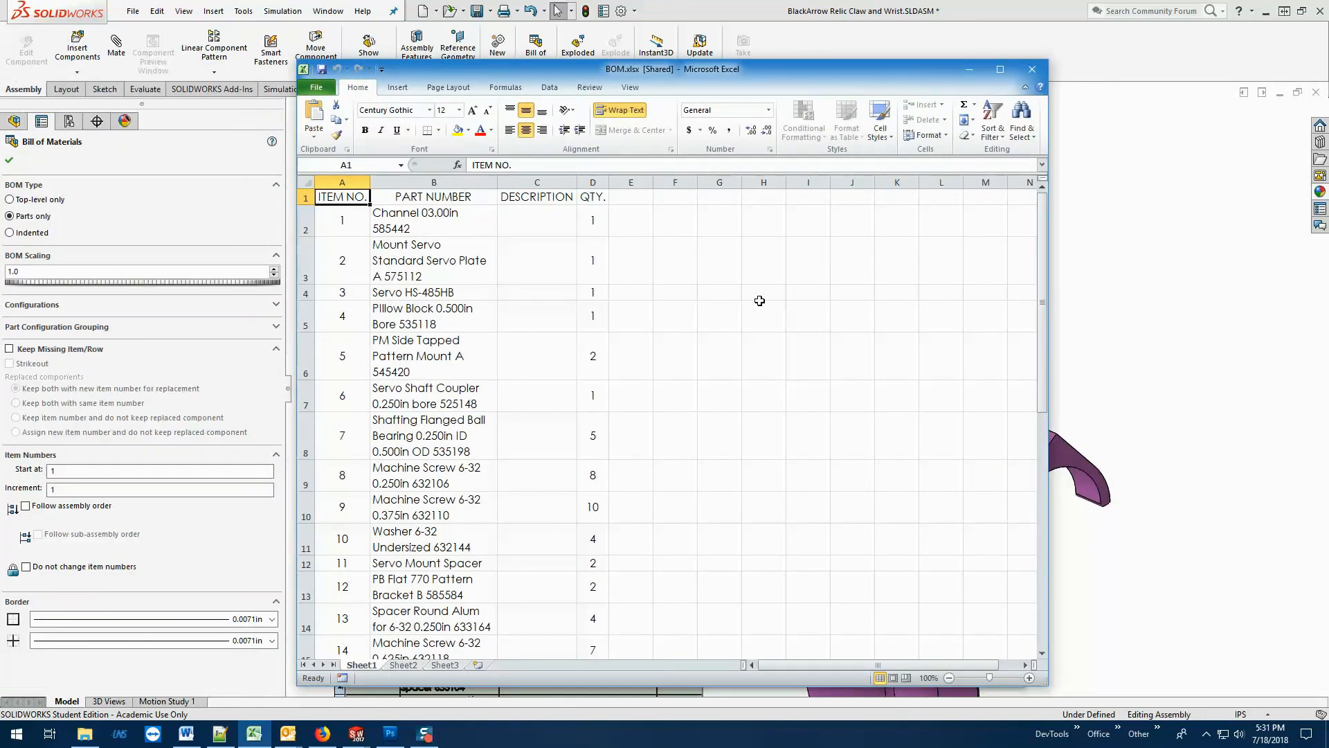
scroll(753, 302, "down", 10)
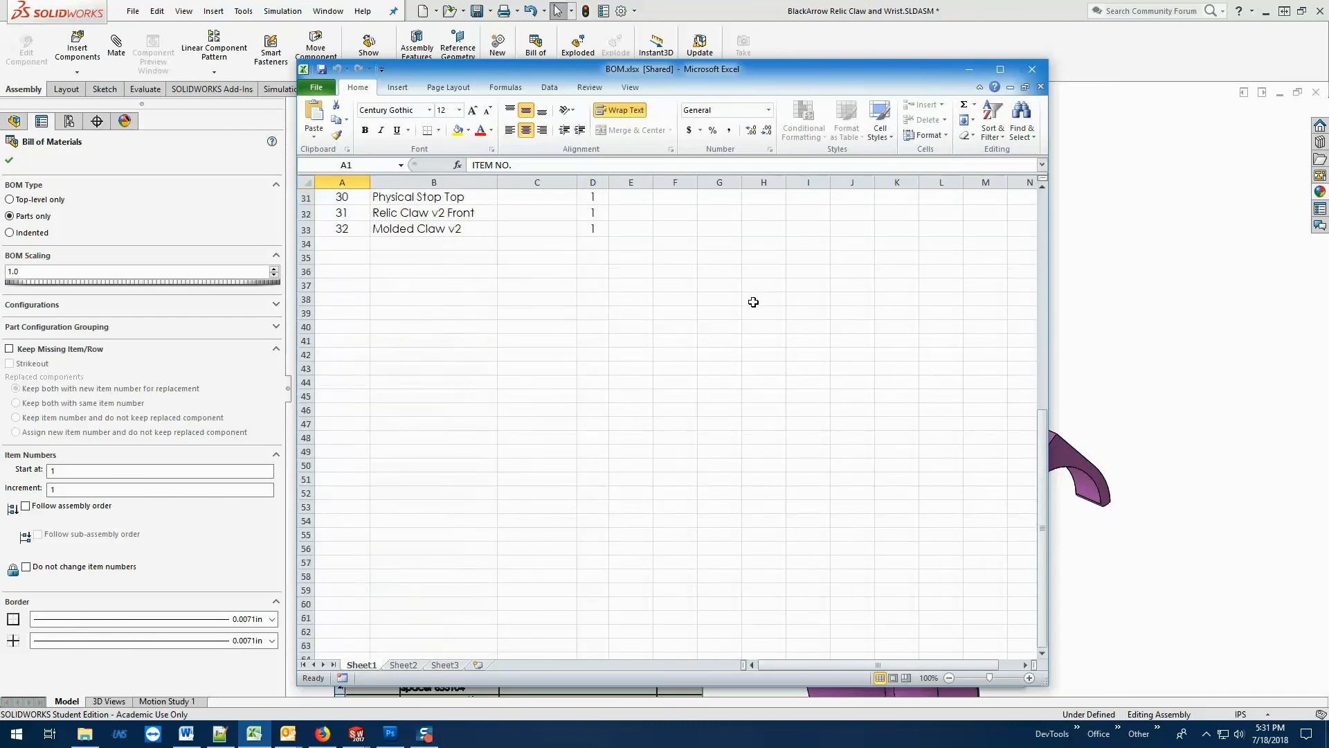
scroll(753, 301, "up", 8)
scroll(753, 302, "up", 2)
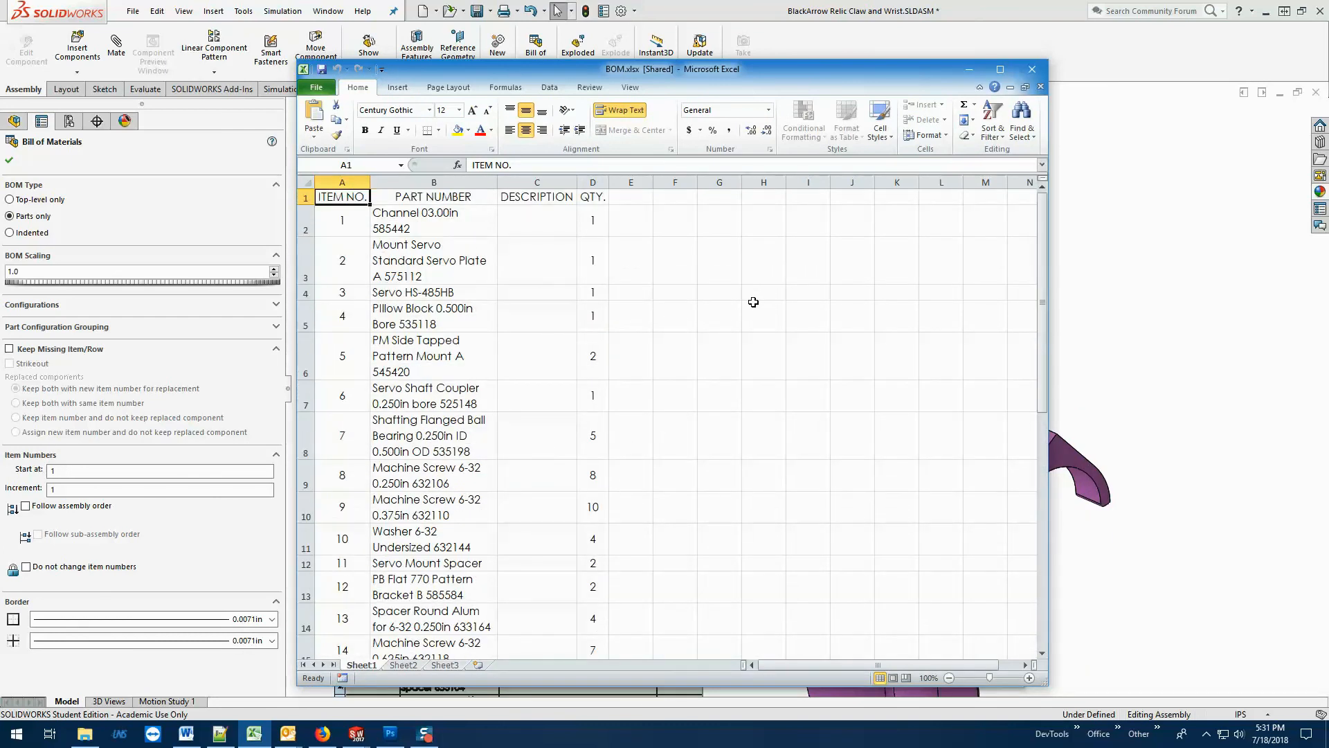
left_click(307, 514)
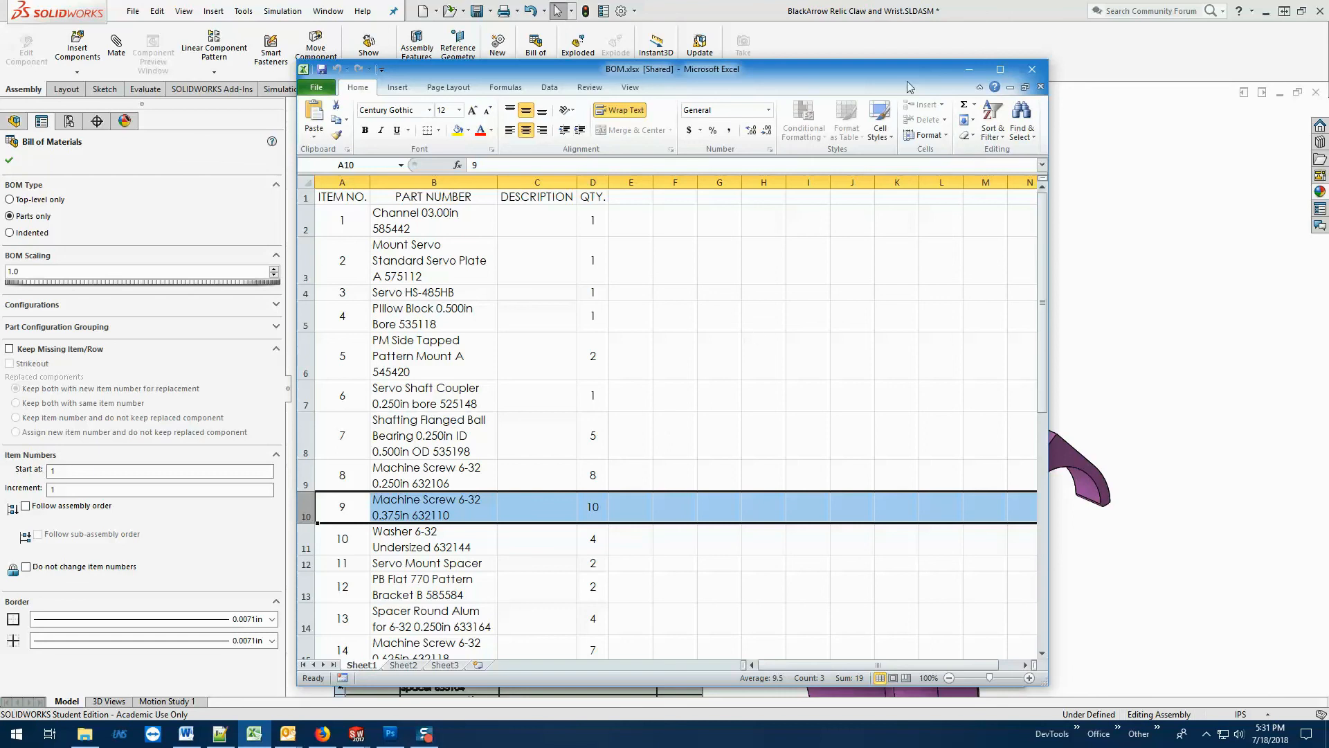
left_click(928, 39)
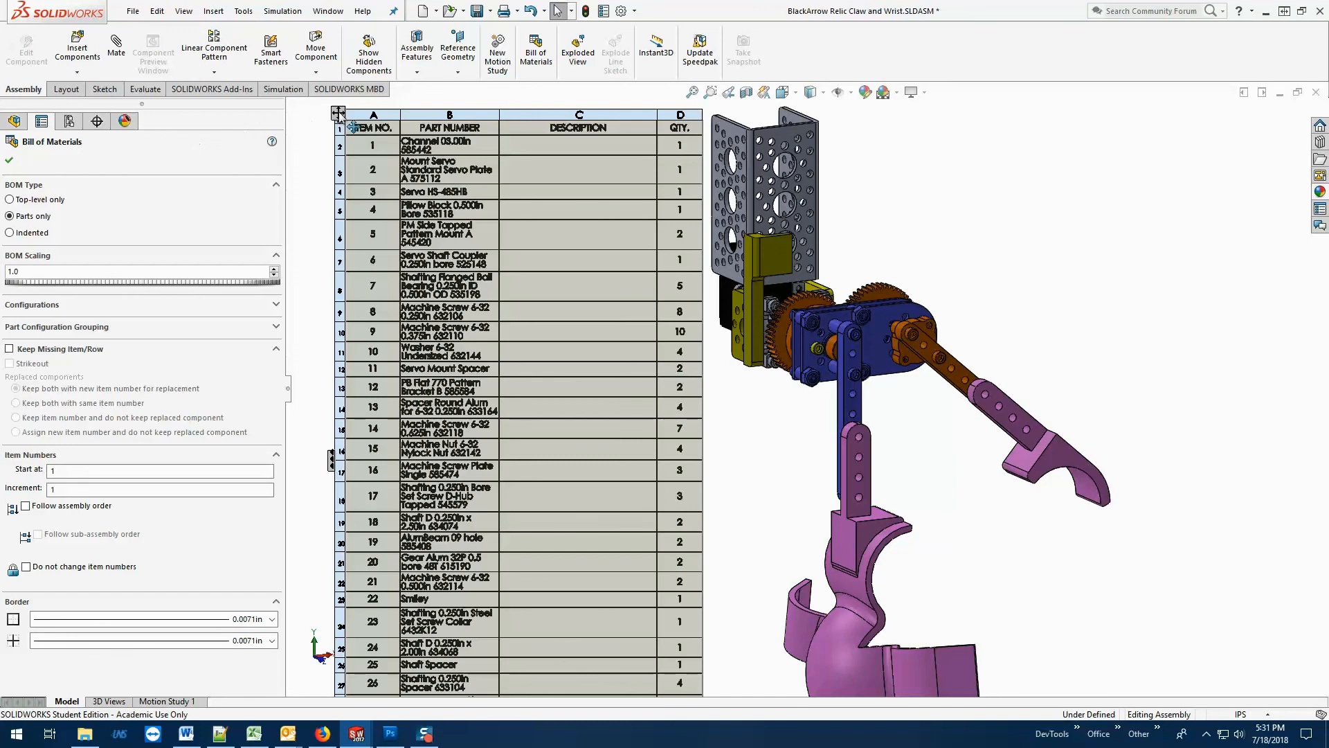
Examine the bill of materials exclusion option in the first Servo Mount Spacer's component properties without changing it.
left_click(10, 160)
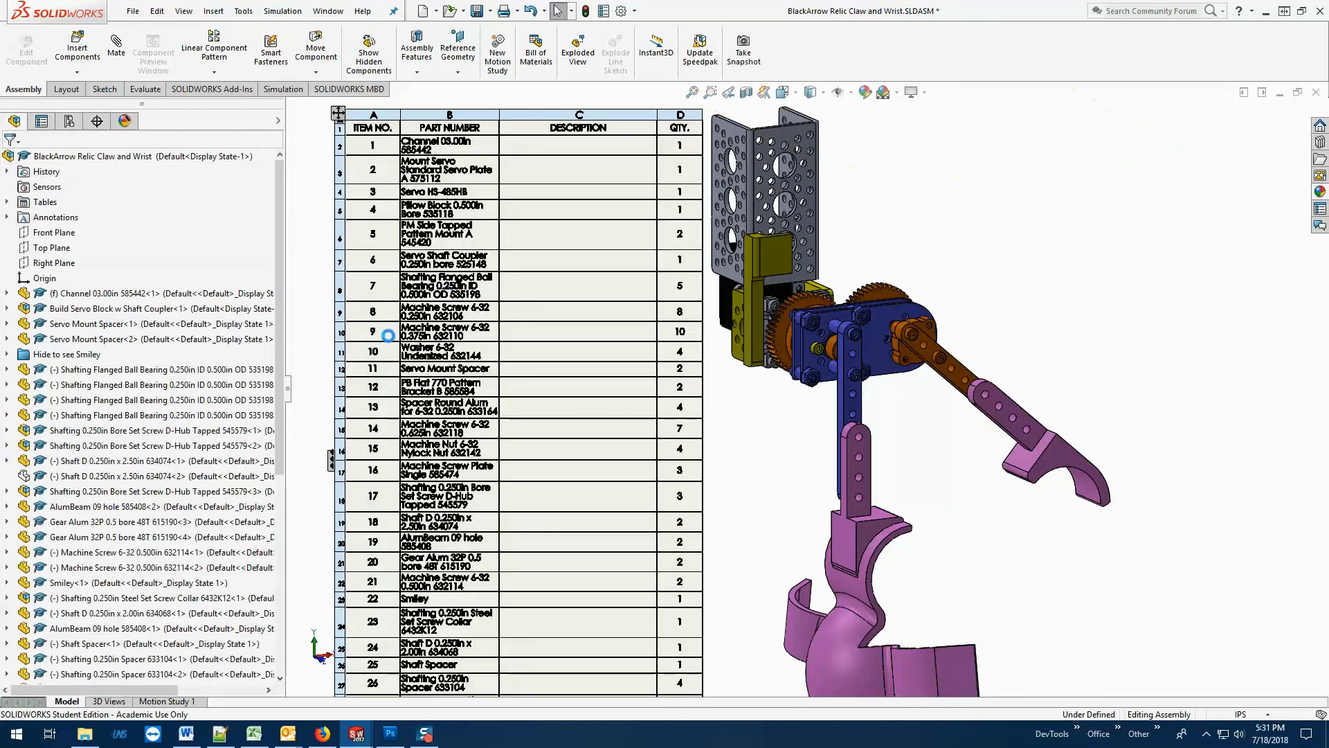
left_click(106, 324)
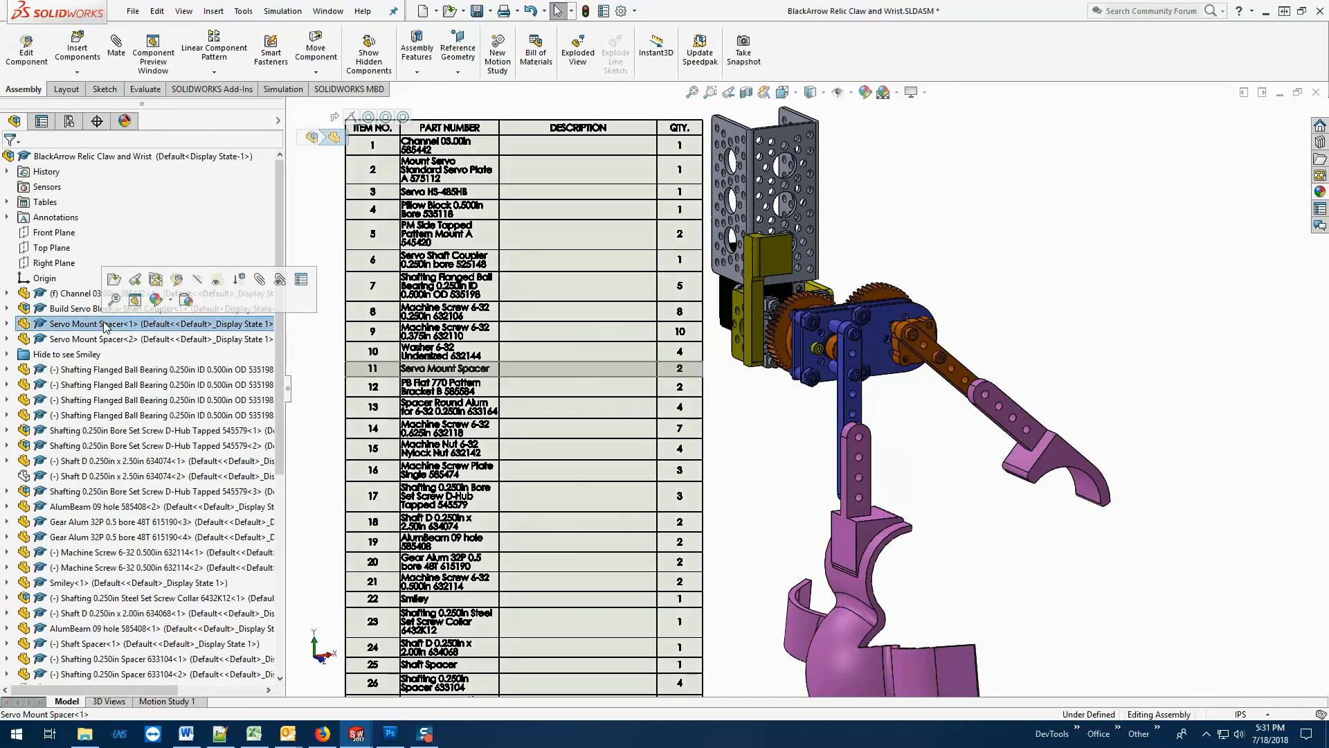
right_click(108, 326)
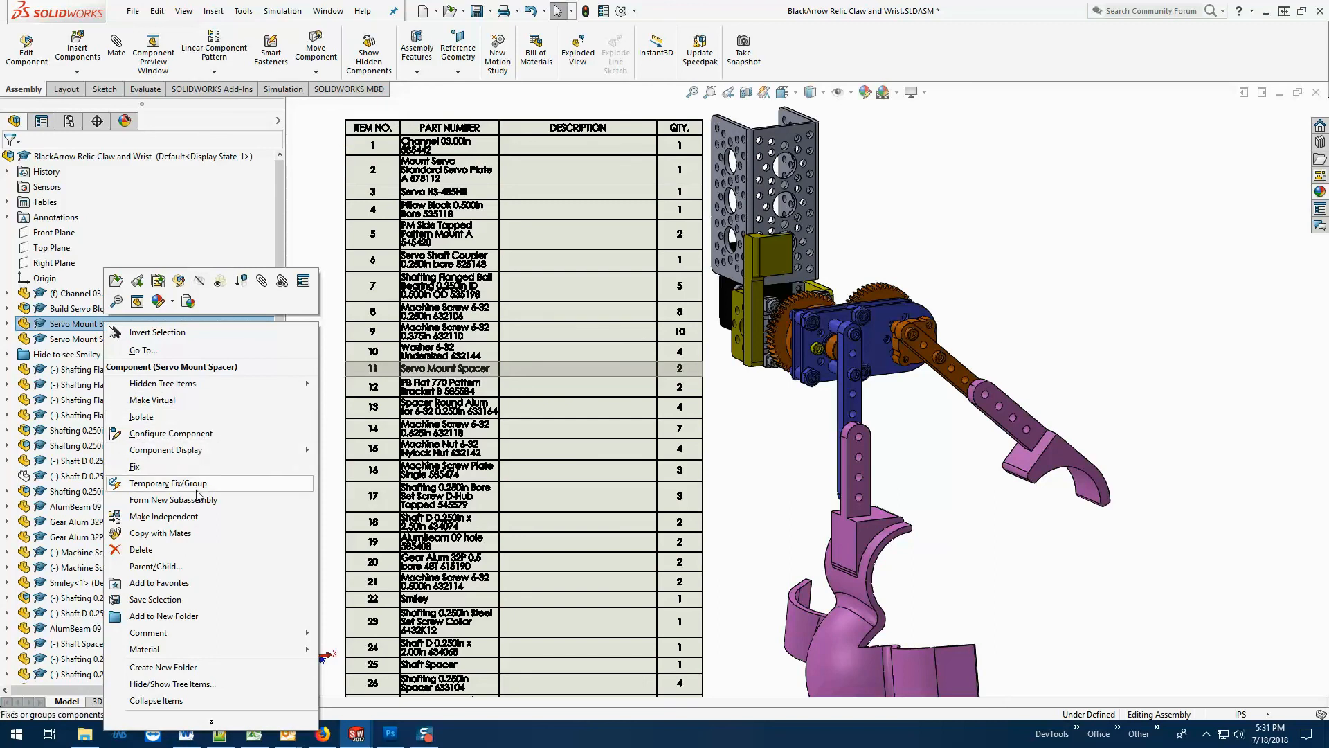
left_click(301, 283)
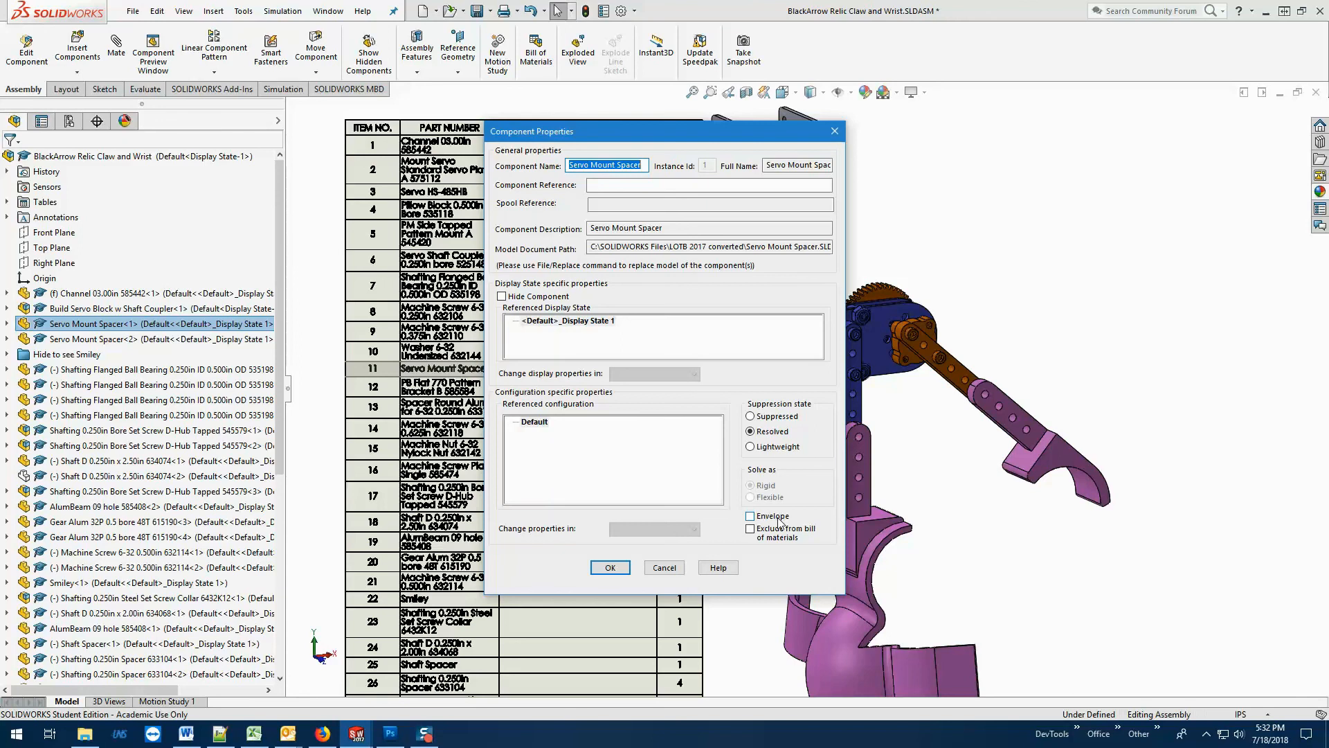
left_click(666, 569)
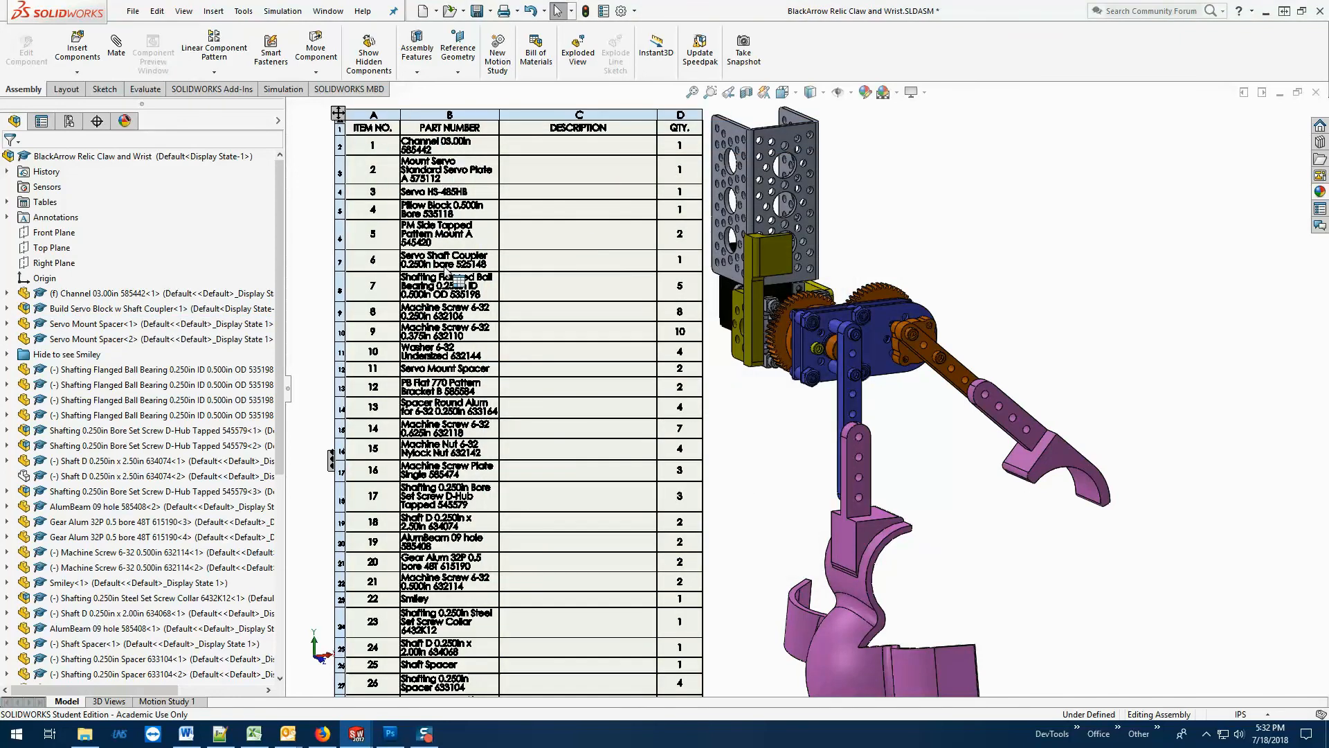
Delete the bill of materials table from the claw and wrist assembly.
left_click(339, 113)
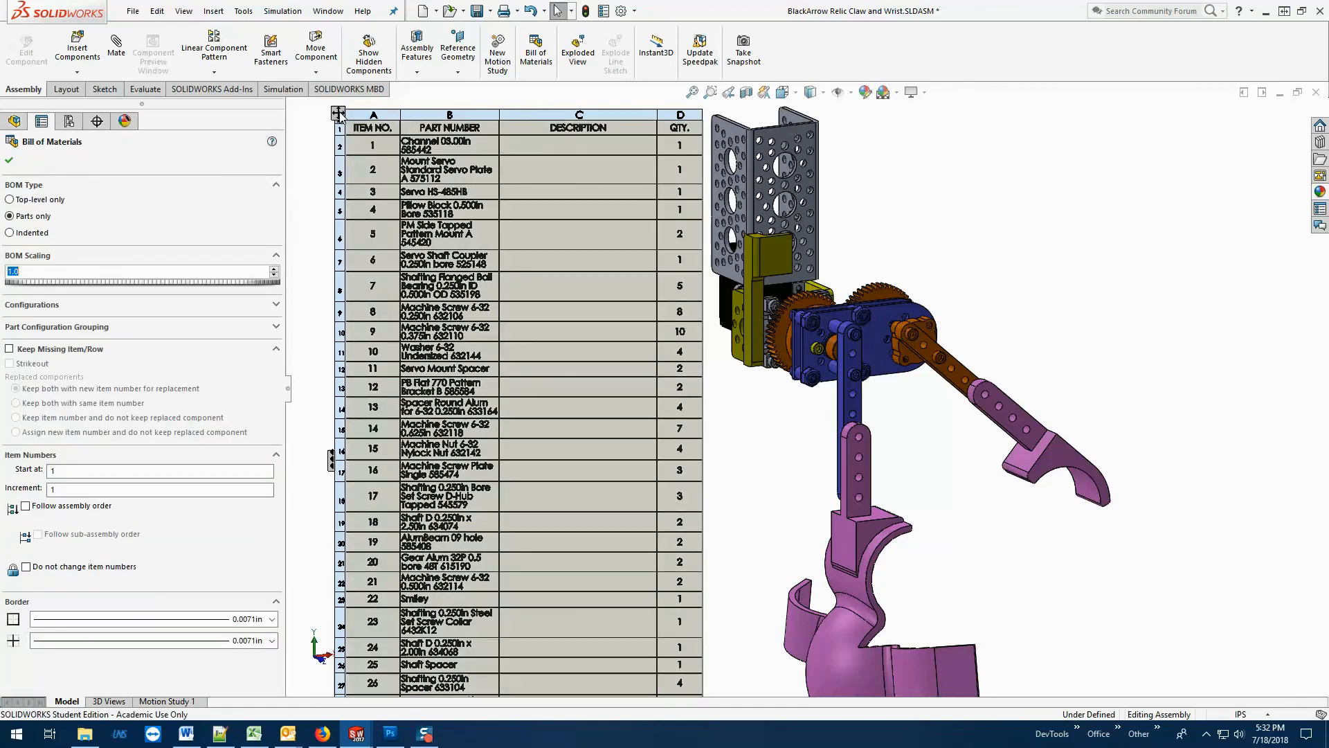
right_click(339, 115)
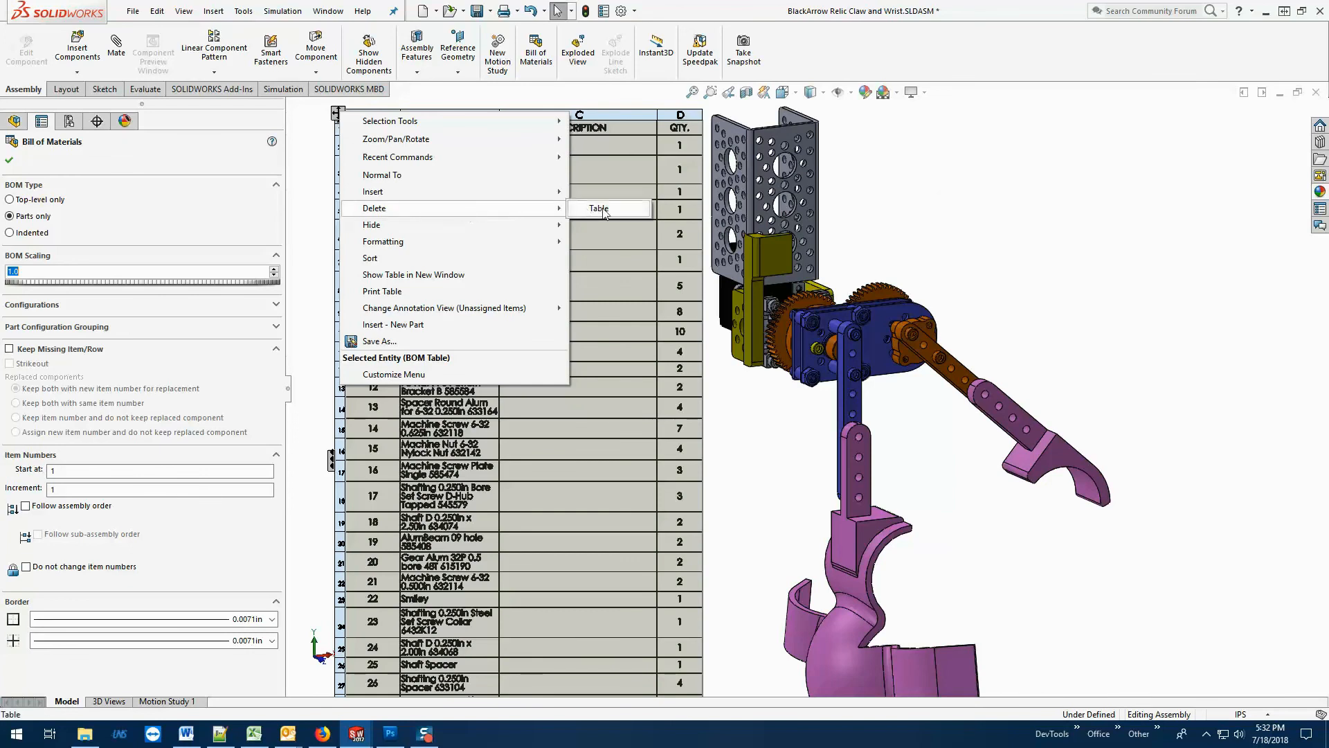
left_click(979, 209)
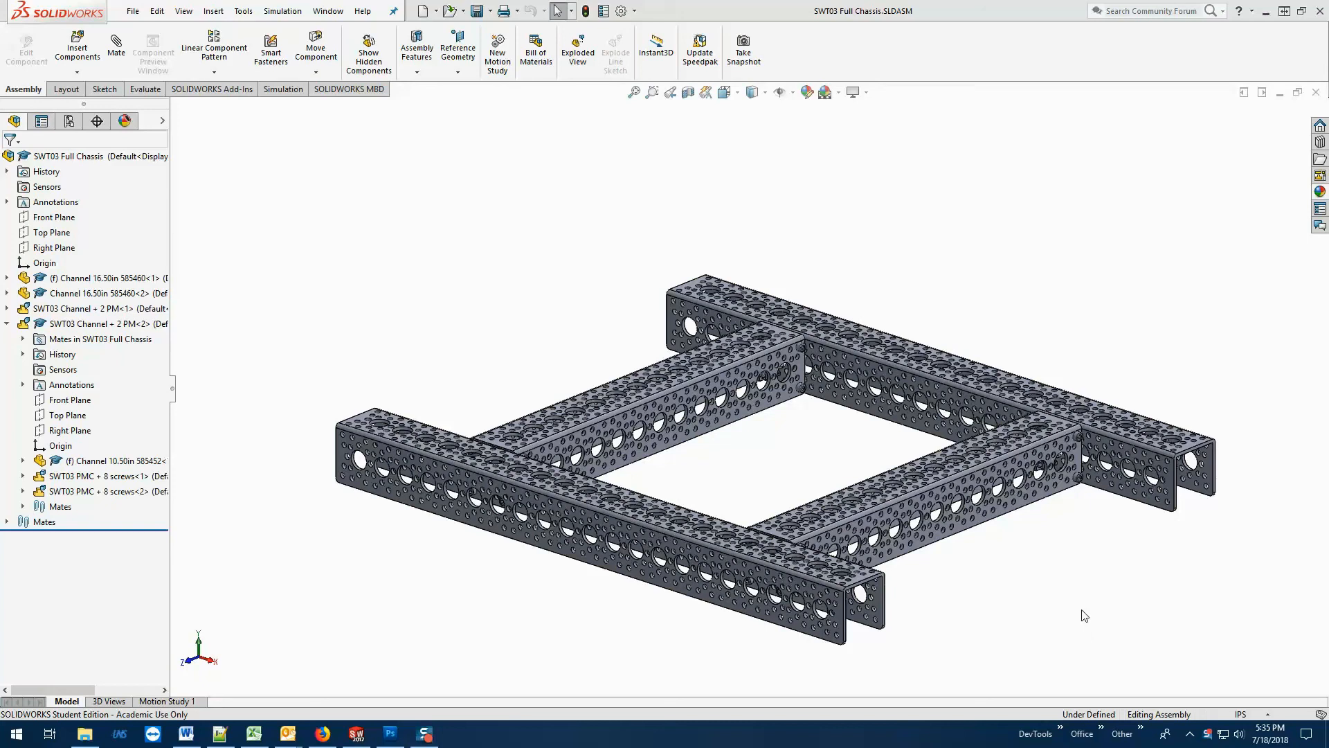
Examine the SWT03 Full Chassis assembly from several angles and switch to the Assem23 assembly with the wheel and shaft parts.
middle_click_drag(1027, 605, 1033, 537)
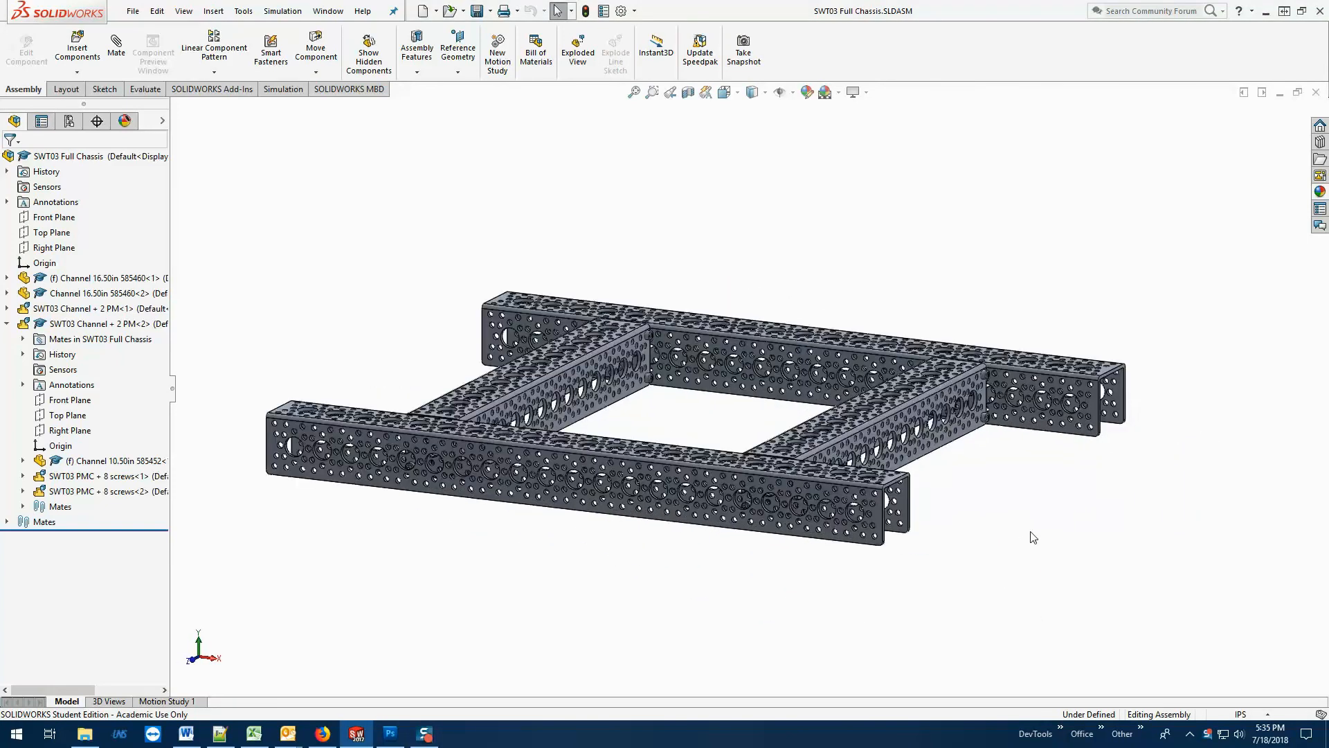
scroll(962, 522, "down", 2)
scroll(982, 529, "down", 3)
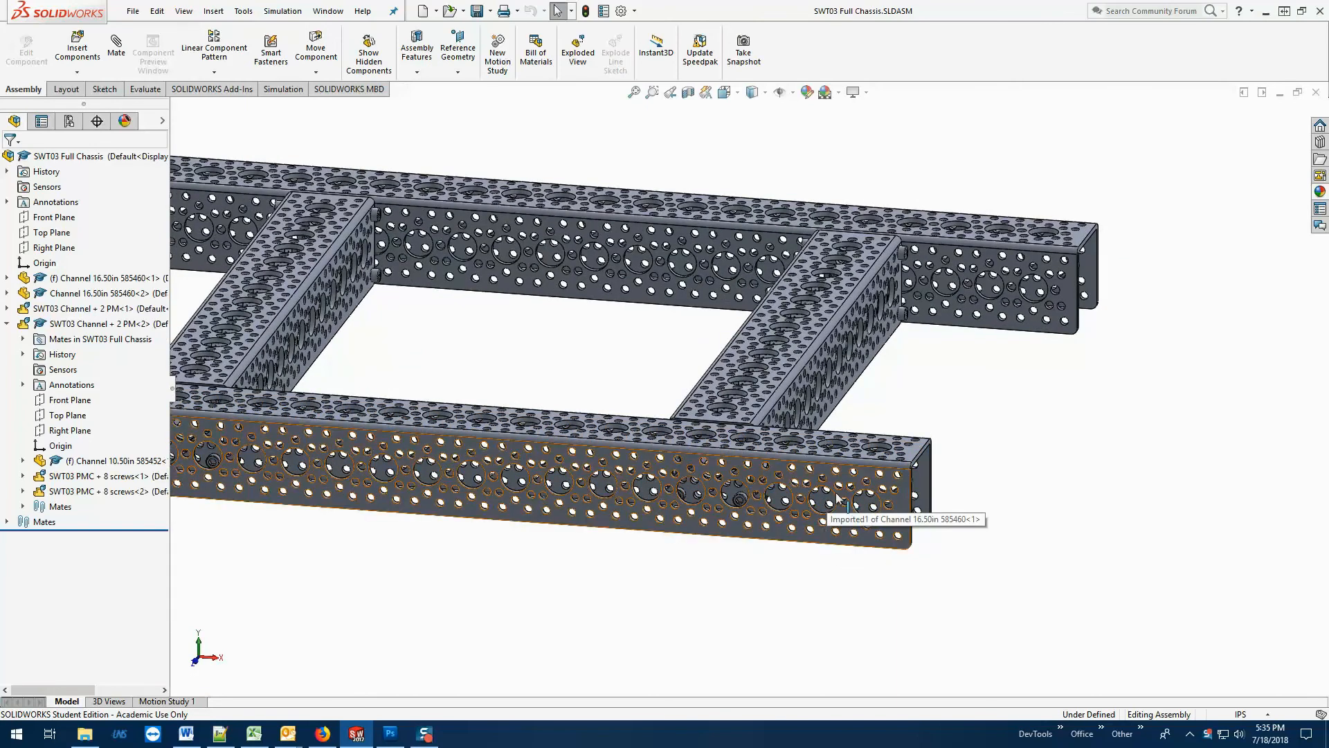
middle_click_drag(1003, 552, 970, 552)
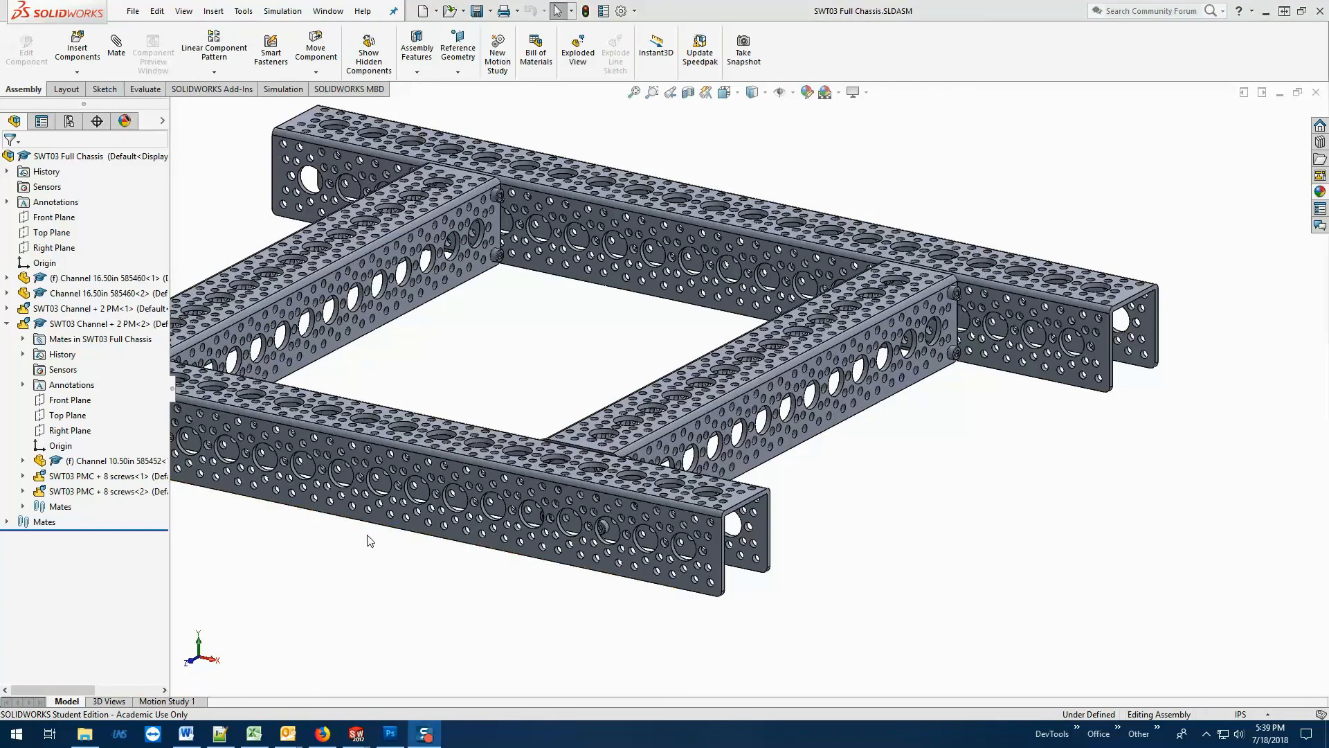
key("alt+Tab")
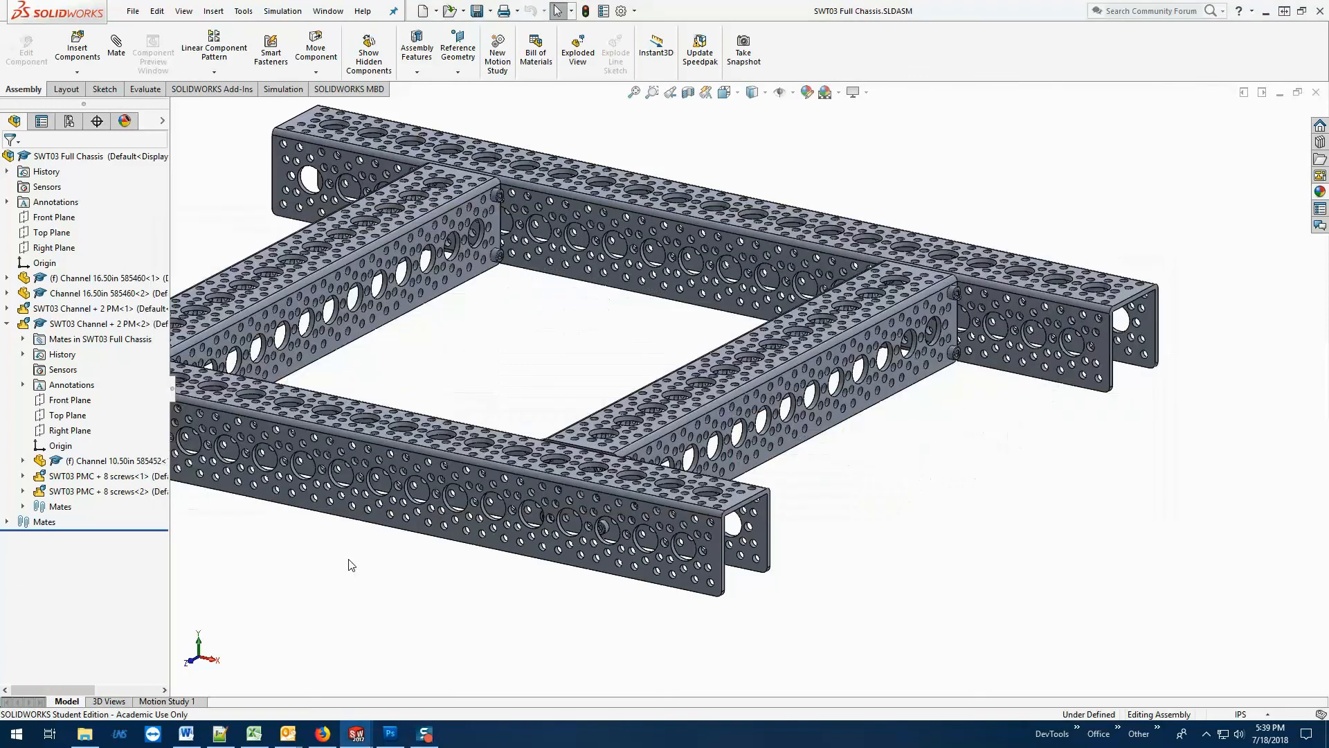
key("ctrl+Tab")
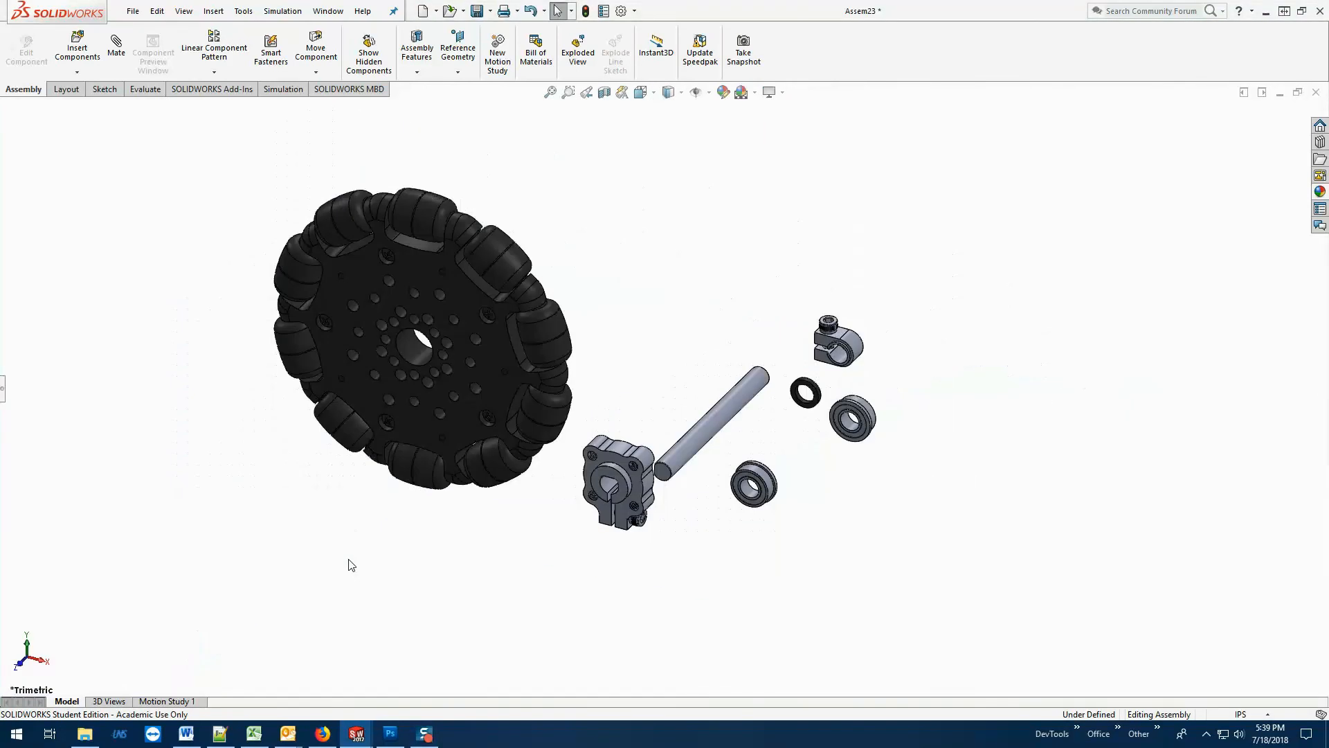